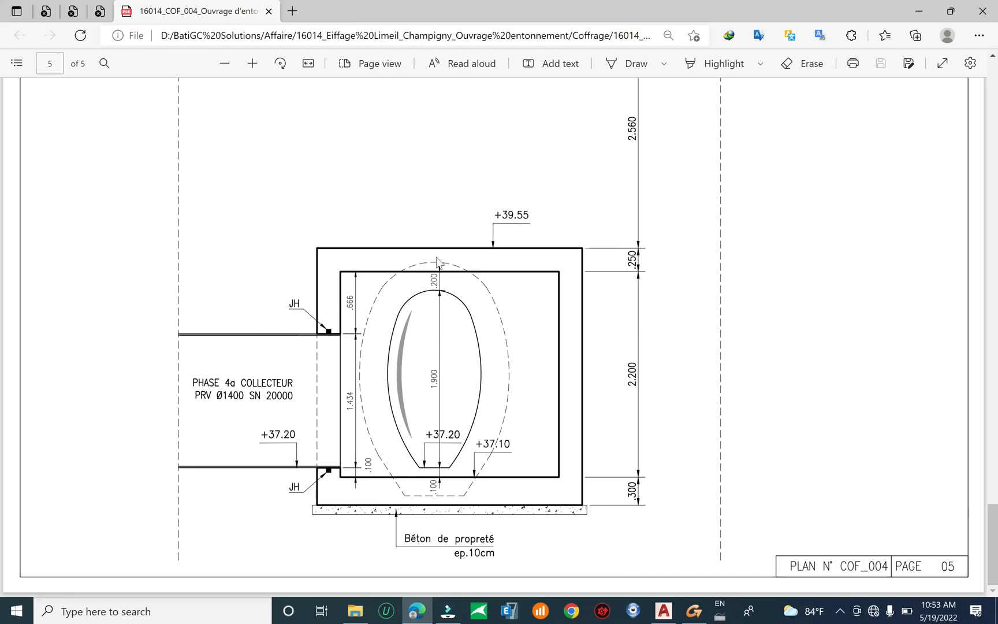
Examine the B-B and A-A sections and the DALLE COUVERTURE plan in the formwork PDF
scroll(435, 422, "up", 3)
scroll(431, 404, "up", 4)
scroll(434, 403, "down", 5)
scroll(435, 402, "up", 5)
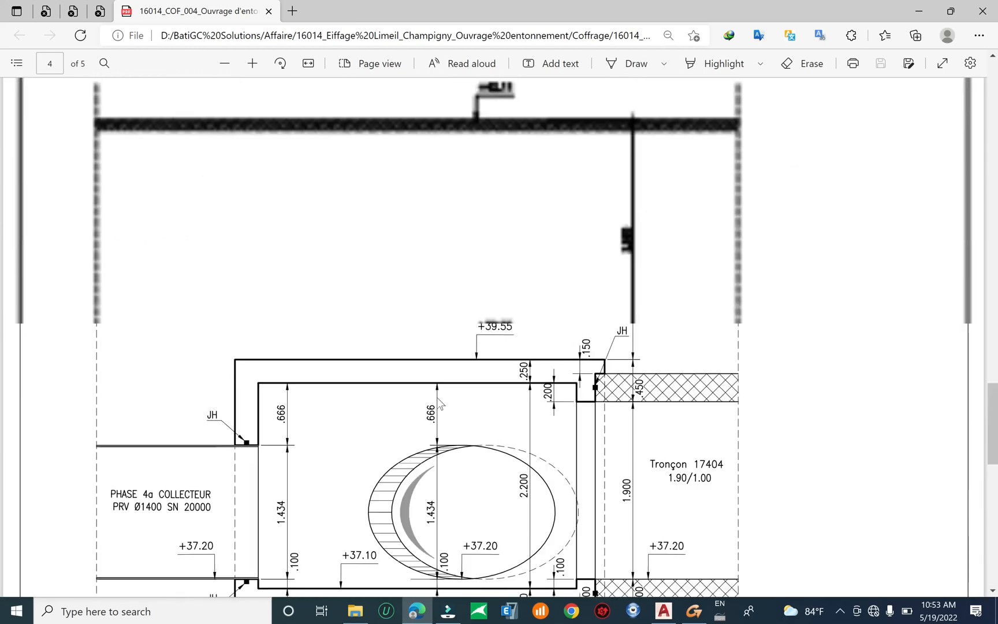
scroll(439, 430, "down", 4)
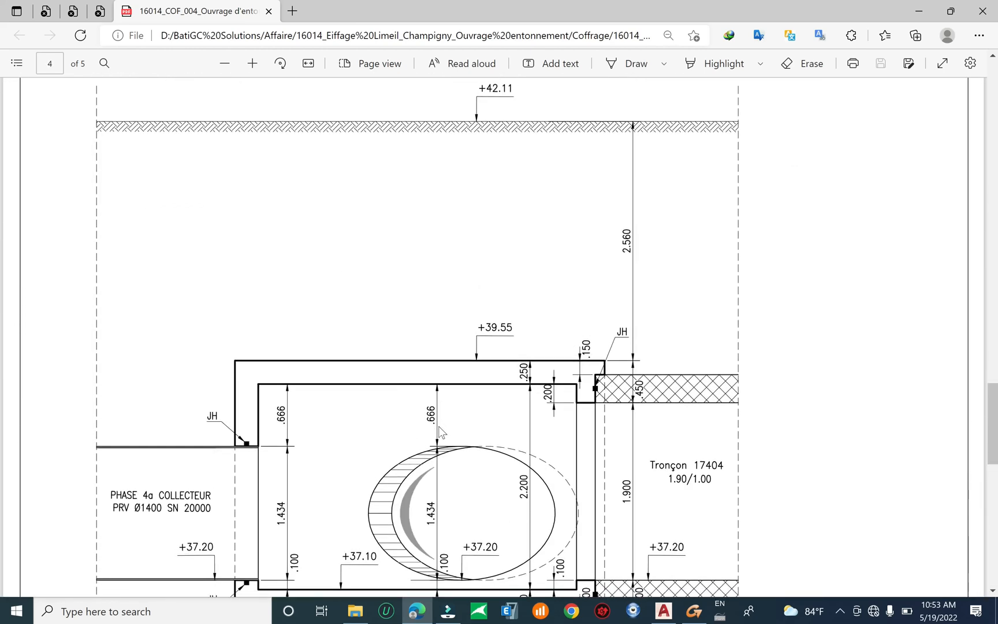
scroll(441, 432, "up", 15)
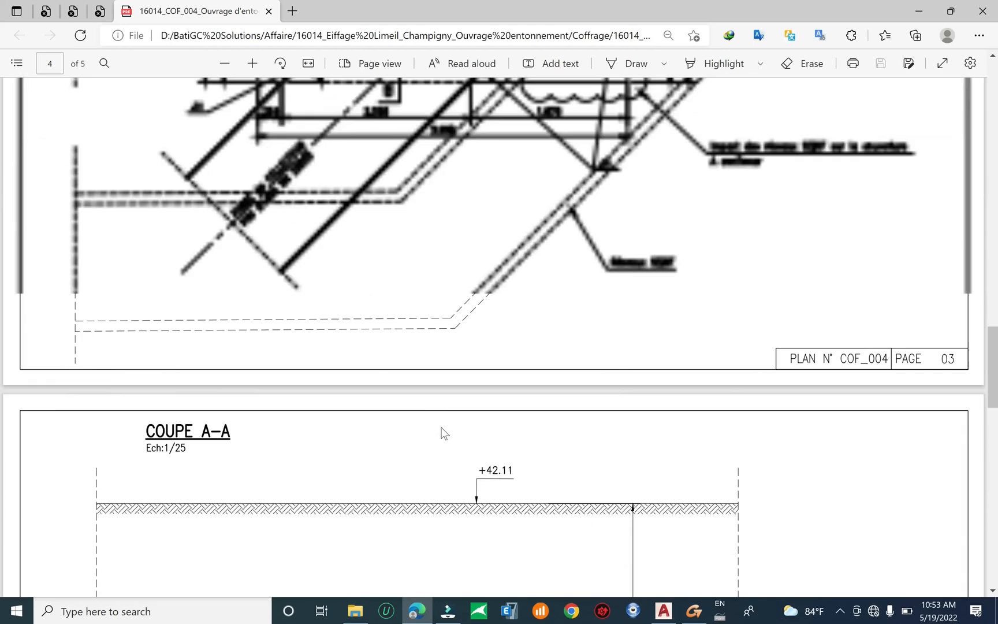
scroll(444, 434, "up", 3)
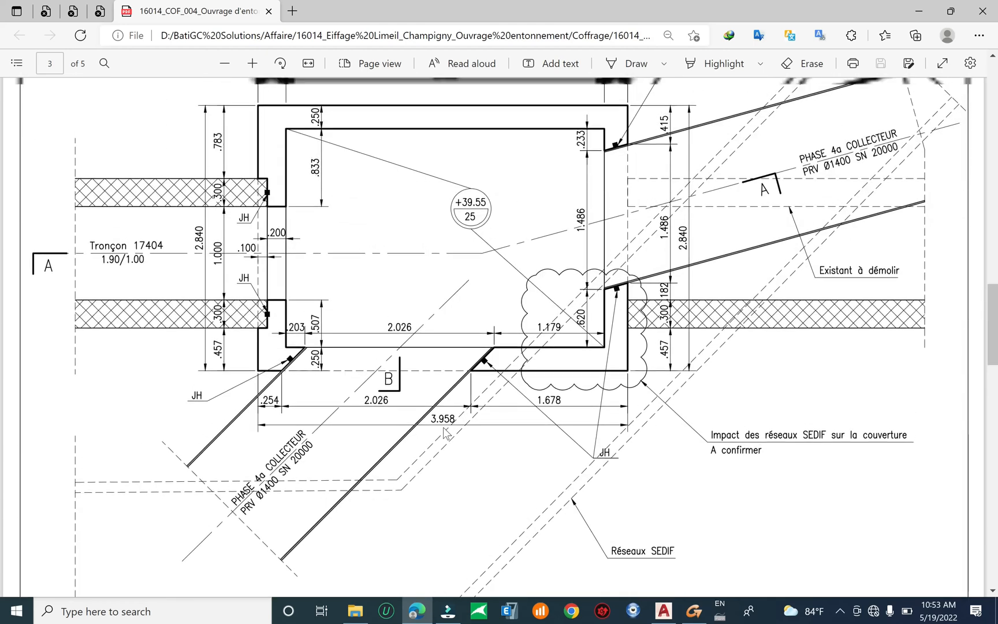
scroll(498, 365, "down", 3)
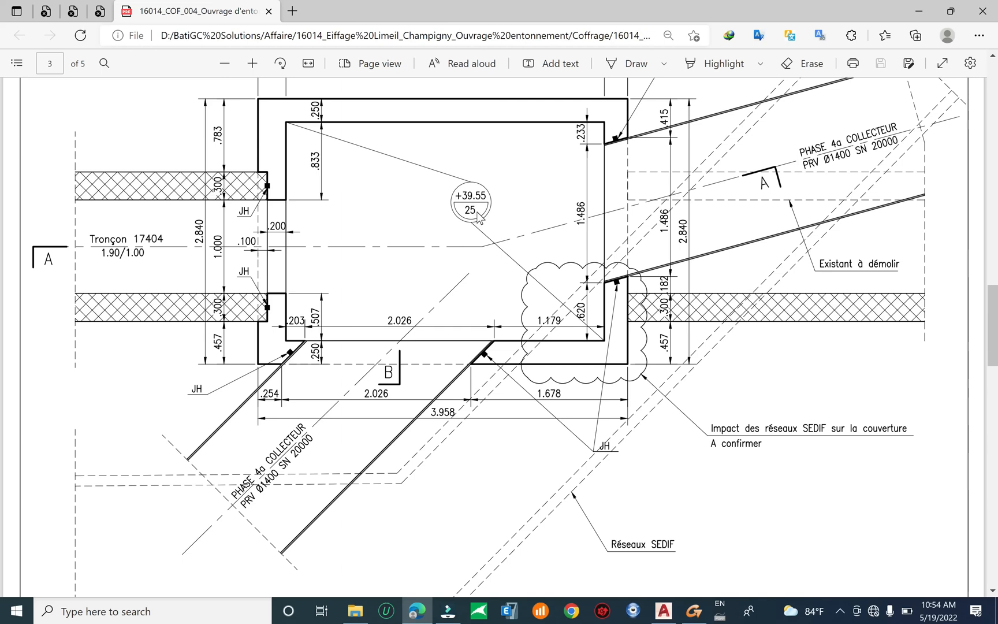
scroll(3, 338, "up", 2)
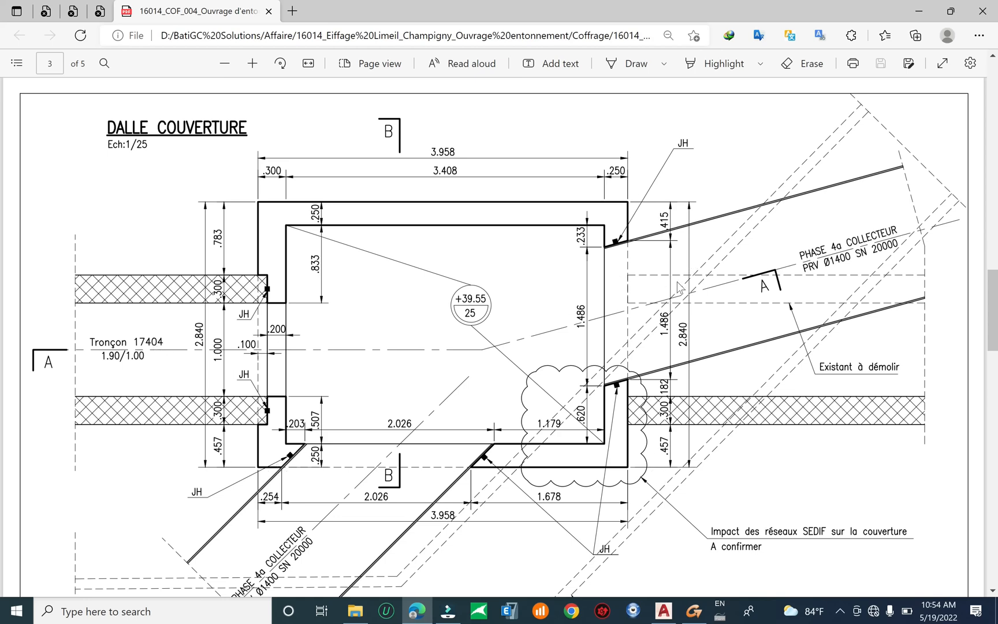
scroll(329, 489, "down", 3)
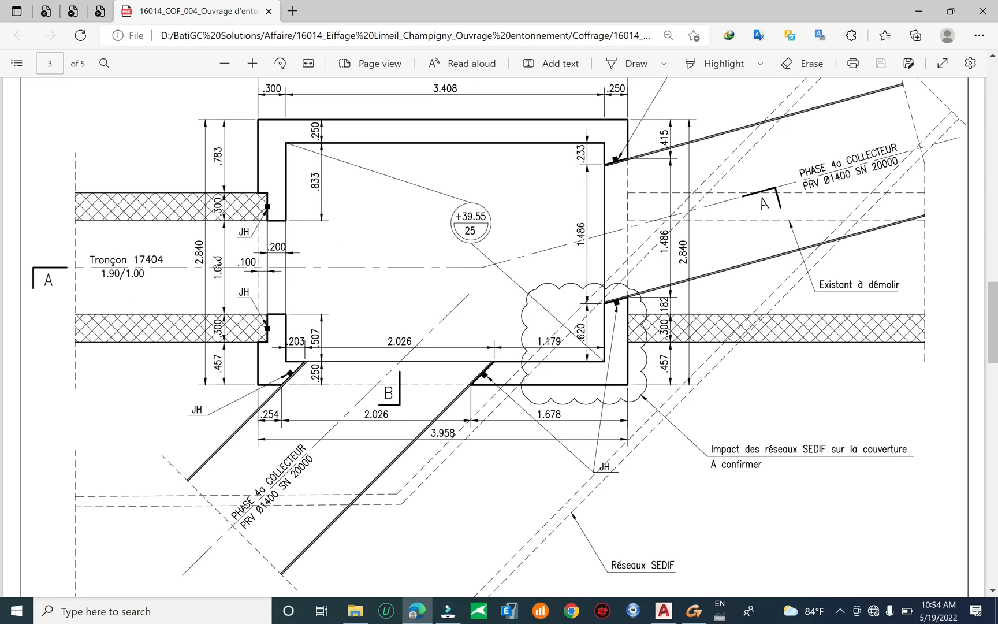
scroll(175, 271, "up", 3)
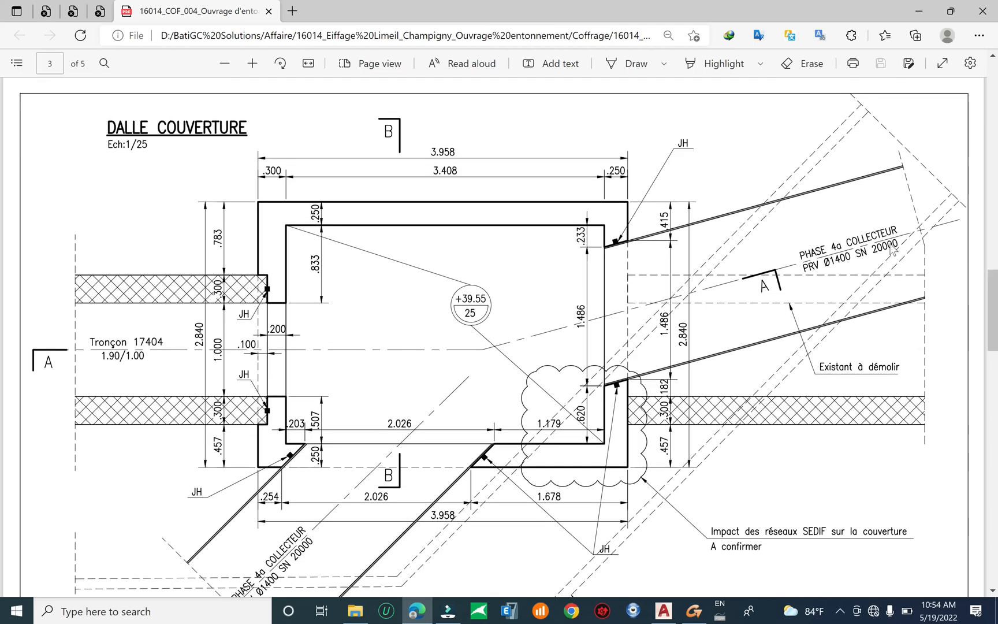
Review the PDF from the B-B section on page 5 back to the RADIER plan on page 2
left_click_drag(993, 348, 976, 589)
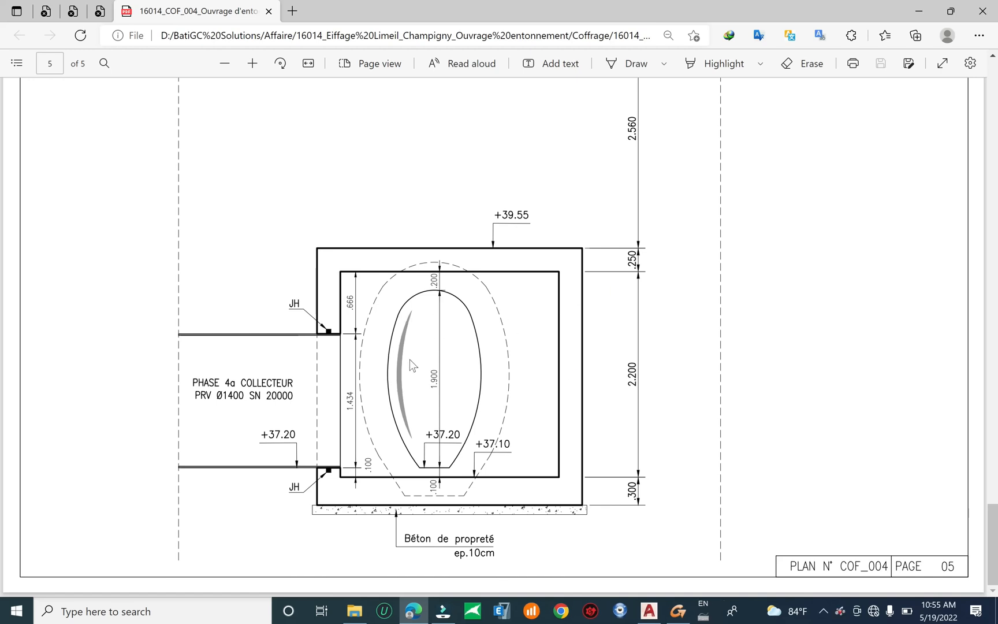
scroll(3, 404, "up", 6)
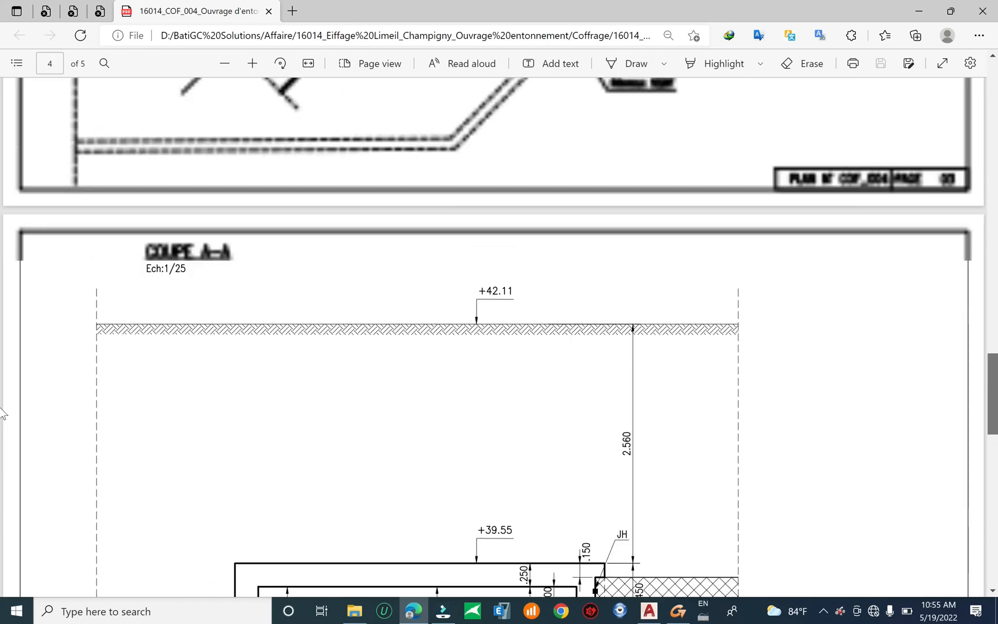
scroll(3, 372, "up", 5)
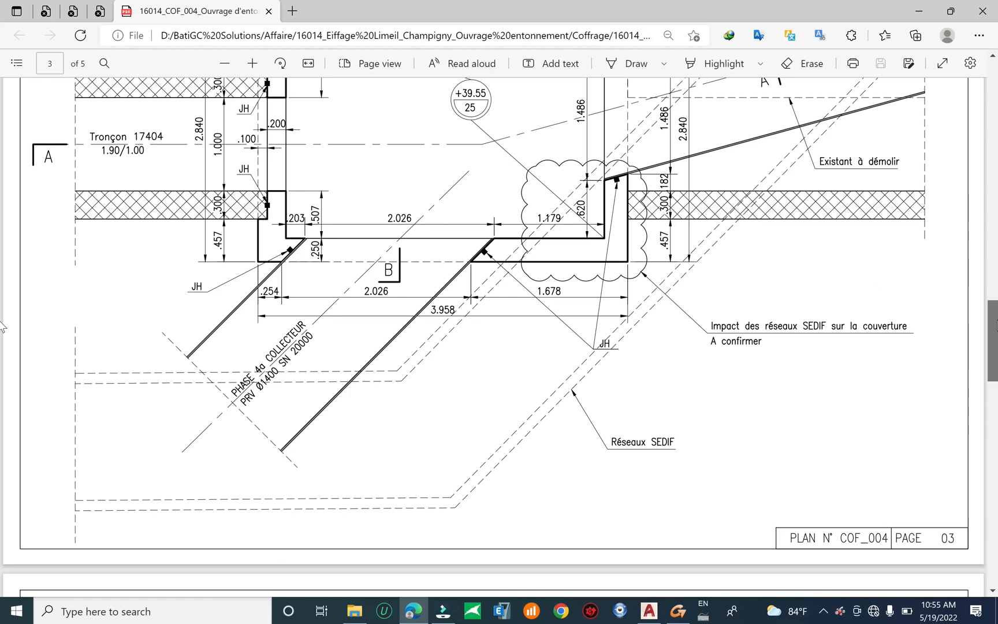
scroll(3, 326, "up", 1)
scroll(3, 329, "up", 1)
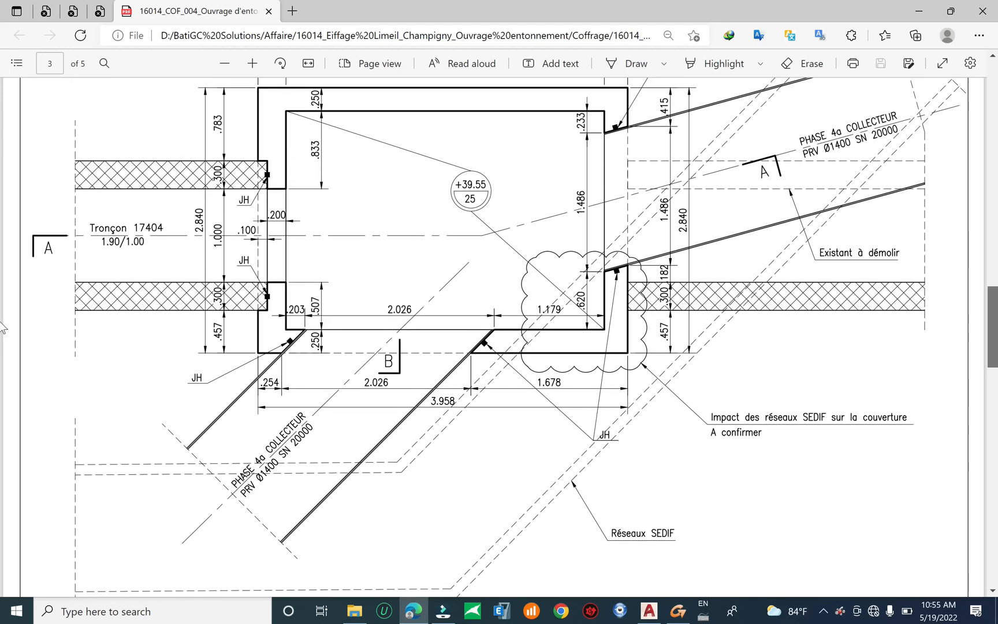
scroll(3, 327, "up", 10)
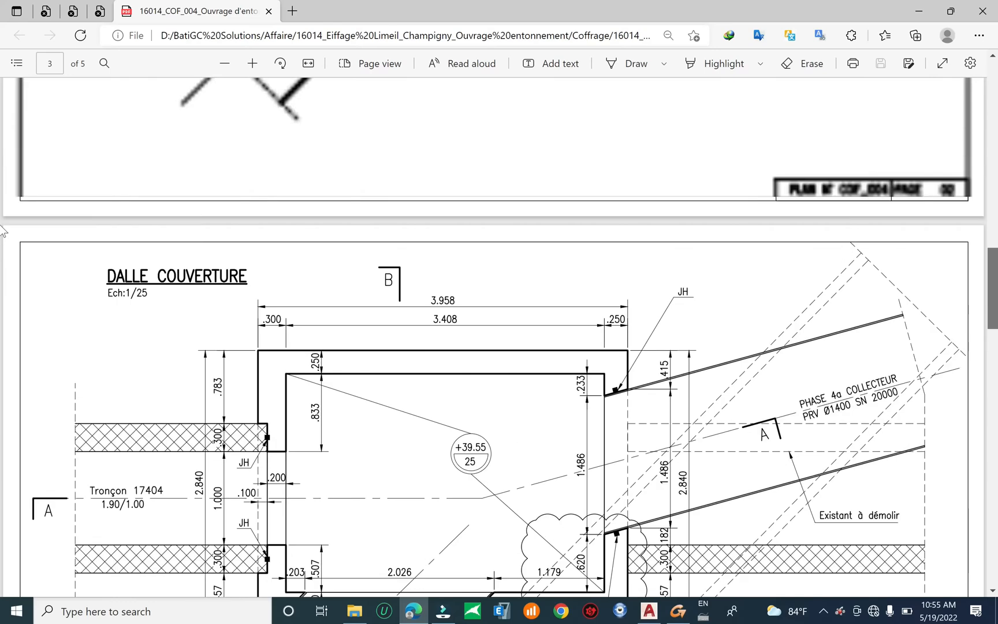
left_click_drag(995, 217, 994, 158)
scroll(989, 211, "down", 5)
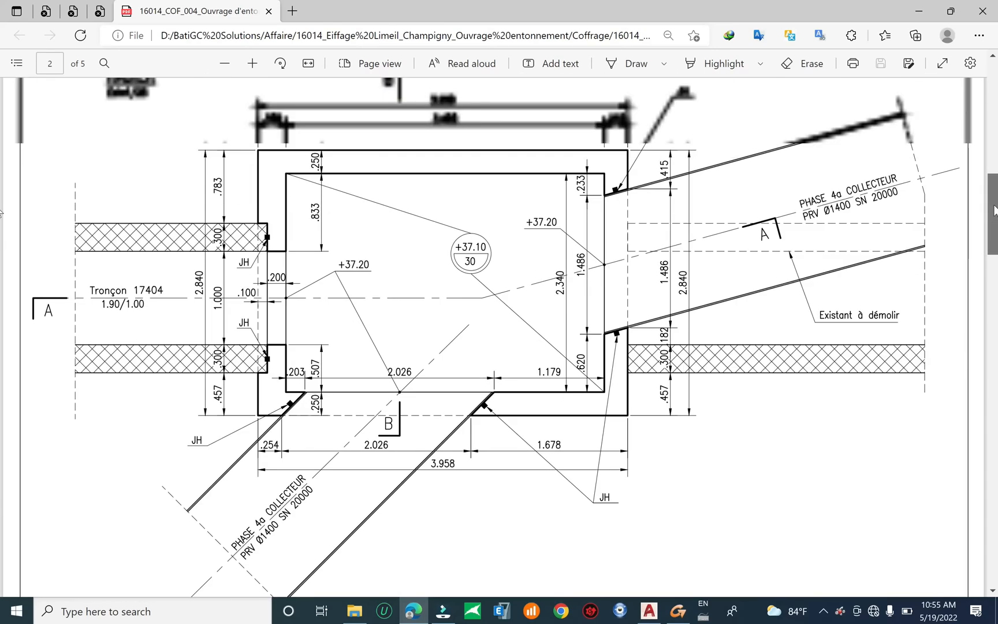
left_click_drag(995, 211, 995, 211)
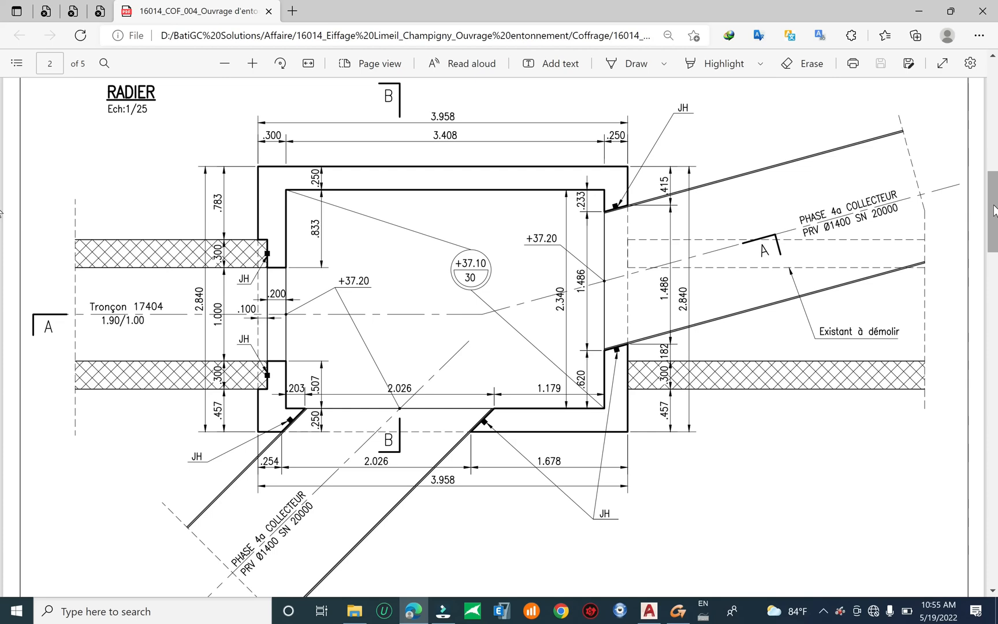
Compare the DALLE COUVERTURE plan with the A-A and B-B sections, and return to the RADIER plan
left_click_drag(995, 210, 996, 347)
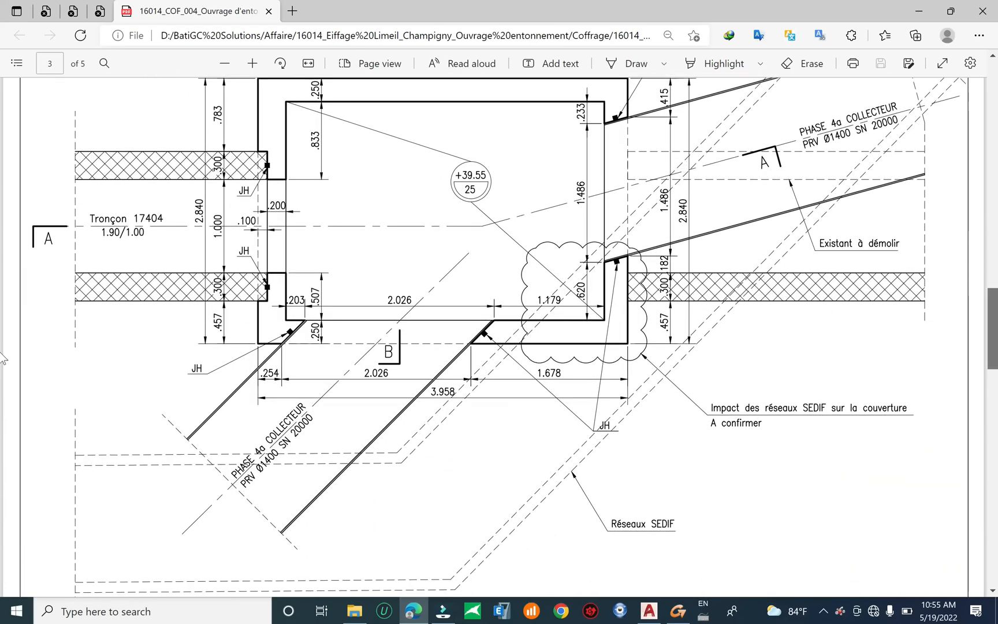
scroll(3, 355, "down", 1)
scroll(3, 310, "up", 5)
scroll(3, 278, "up", 8)
mouse_move(2, 238)
left_mouse_down()
mouse_move(986, 318)
mouse_move(986, 469)
left_mouse_up()
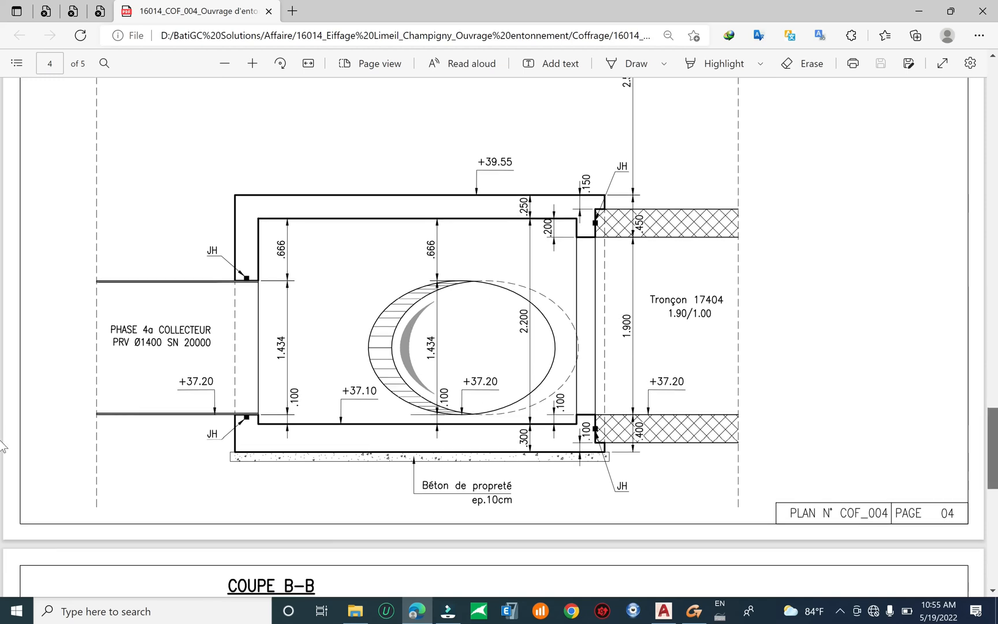
scroll(2, 442, "down", 7)
scroll(3, 543, "down", 4)
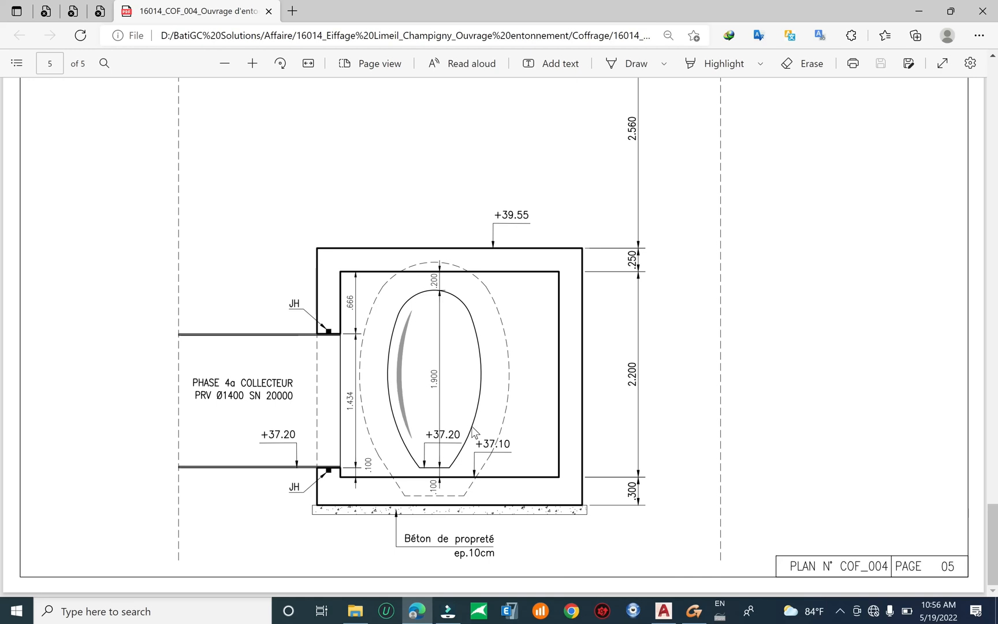
mouse_move(993, 537)
left_mouse_down()
mouse_move(993, 118)
mouse_move(994, 218)
left_mouse_up()
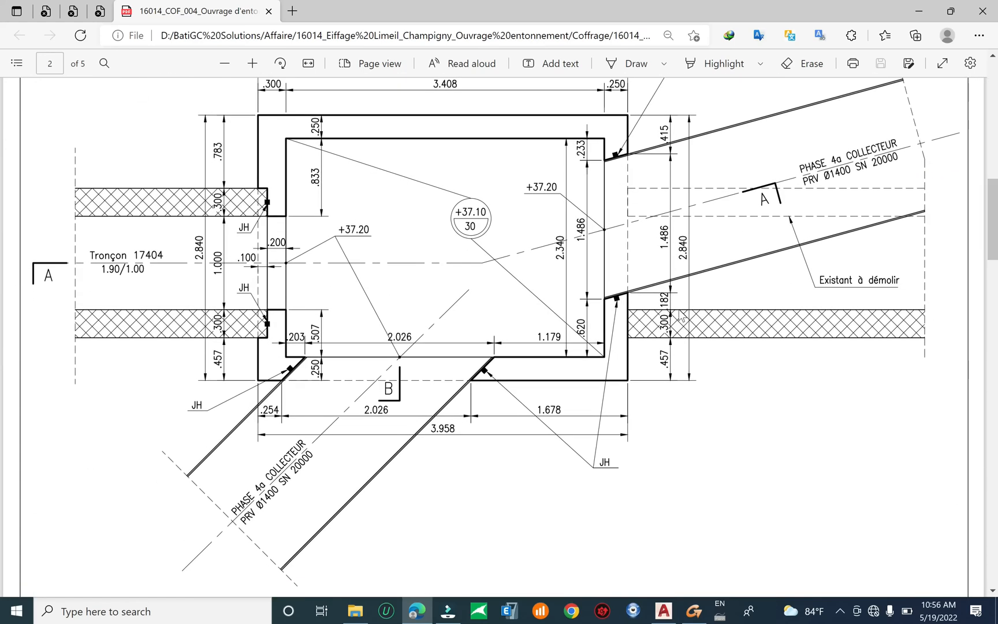
Switch to the AutoCAD drawing of the structure and inspect the RADIER plan in model space
left_click(662, 610)
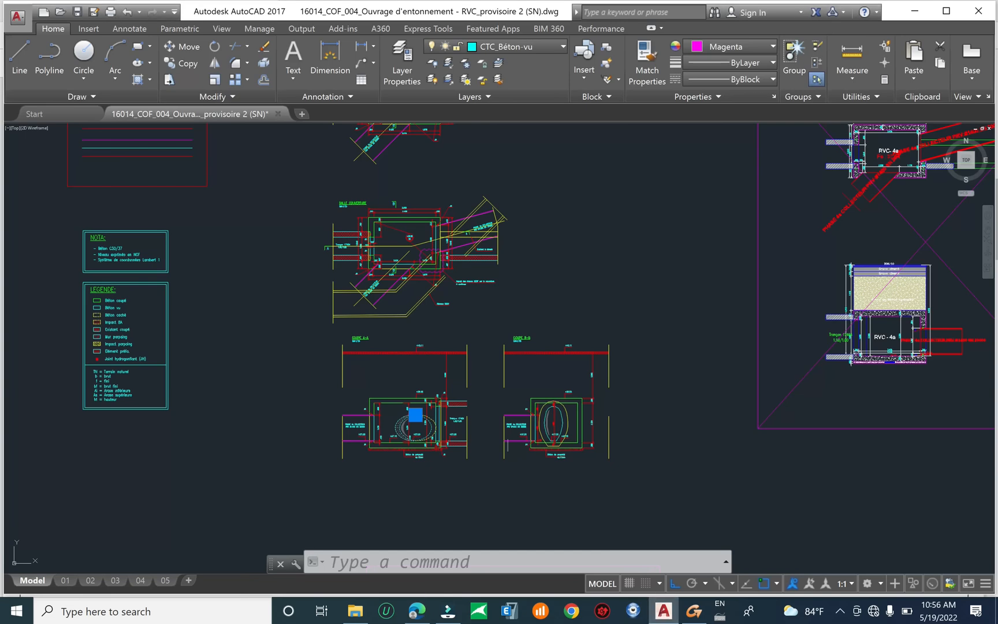
scroll(365, 188, "up", 8)
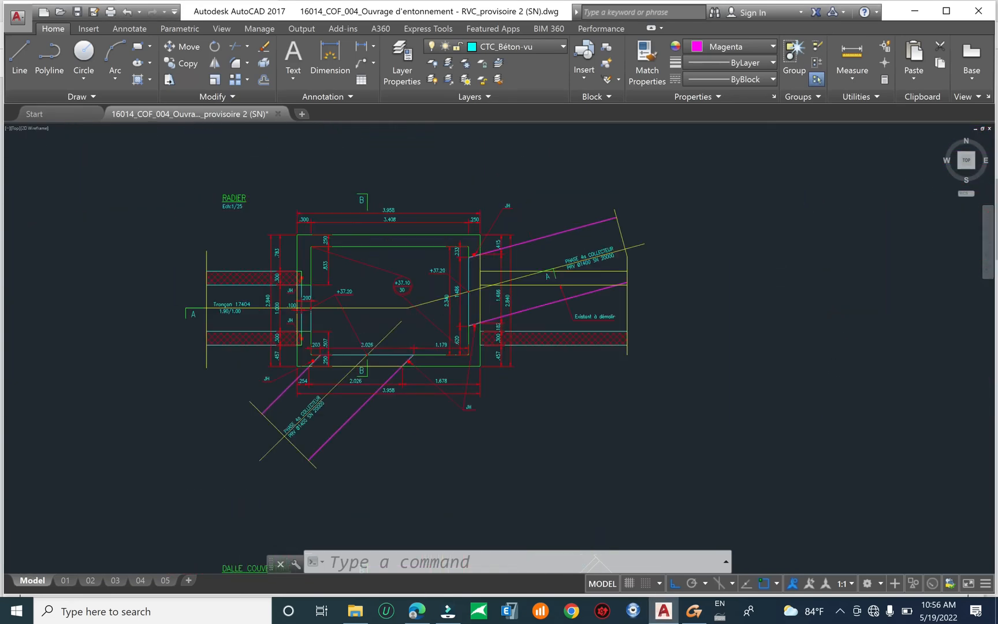
scroll(328, 268, "down", 4)
middle_click_drag(472, 374, 471, 312)
middle_click_drag(534, 379, 472, 452)
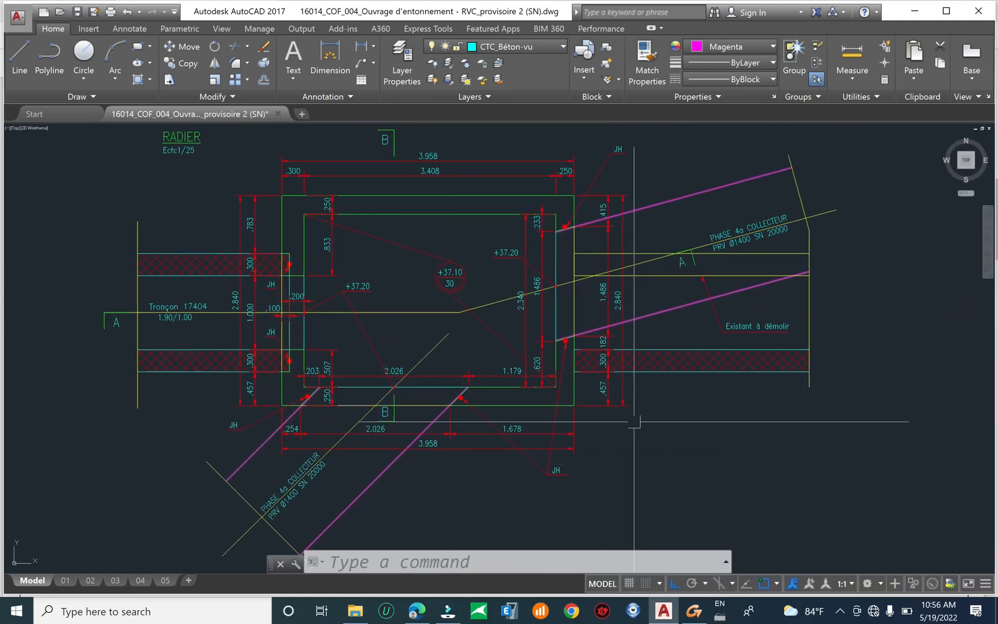
middle_click_drag(613, 393, 603, 408)
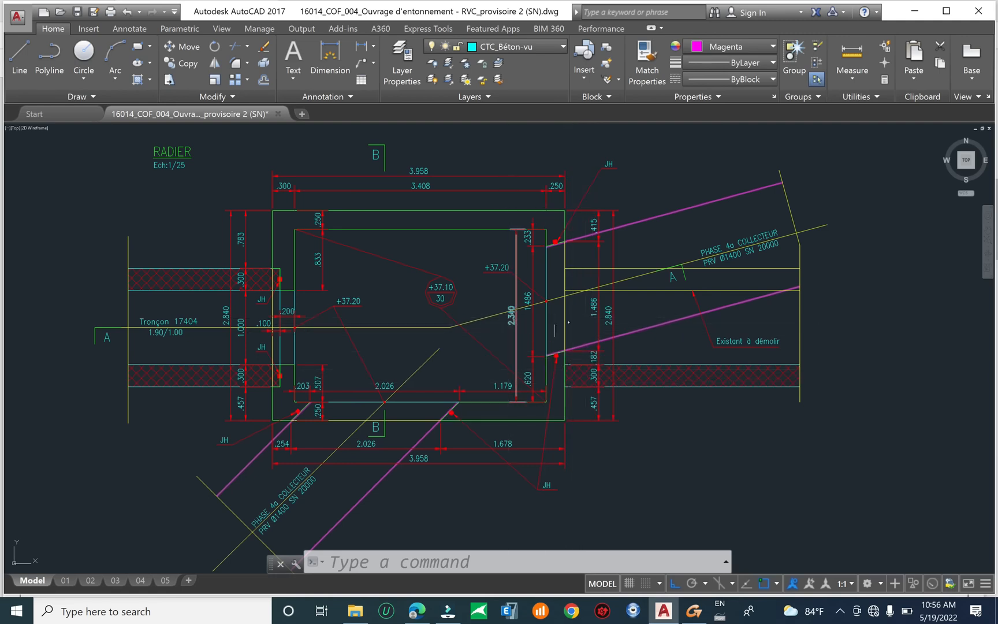
scroll(511, 319, "down", 2)
scroll(329, 217, "up", 2)
Copy the RADIER plan's chamber outline with its enclosed dimensions and labels horizontally about 38.5 units into the empty area beyond the existing drawings
left_click(329, 208)
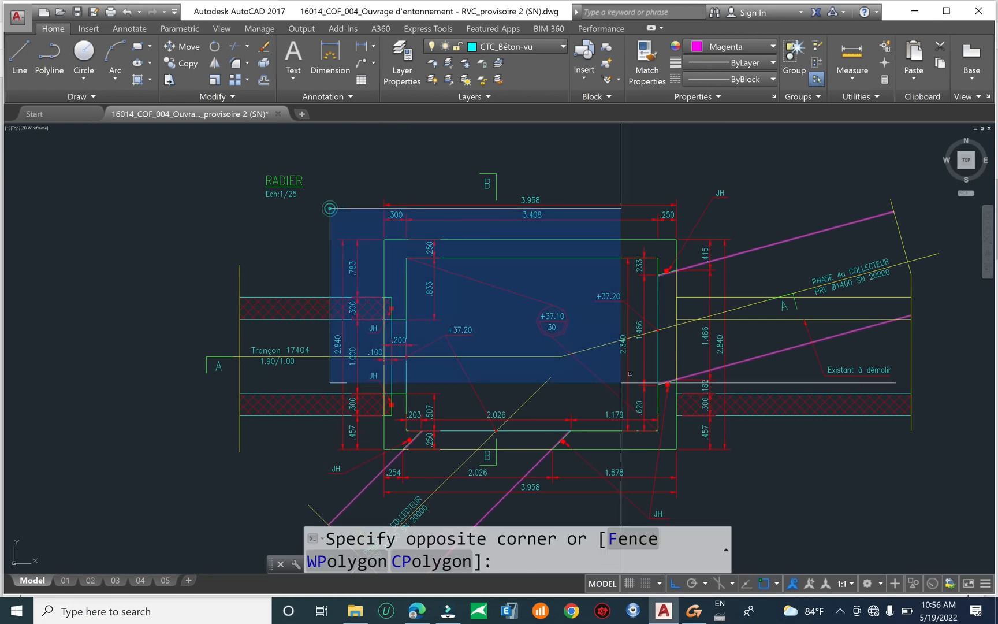
middle_click_drag(729, 479, 709, 384)
scroll(693, 426, "down", 3)
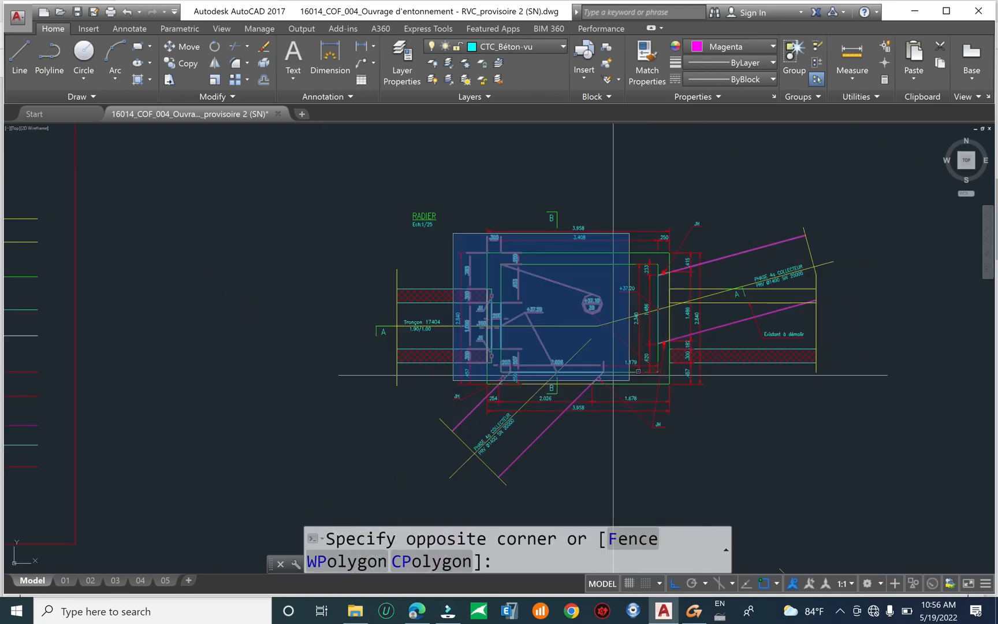
left_click(699, 423)
middle_click_drag(685, 433, 693, 392)
type("co")
key("Return")
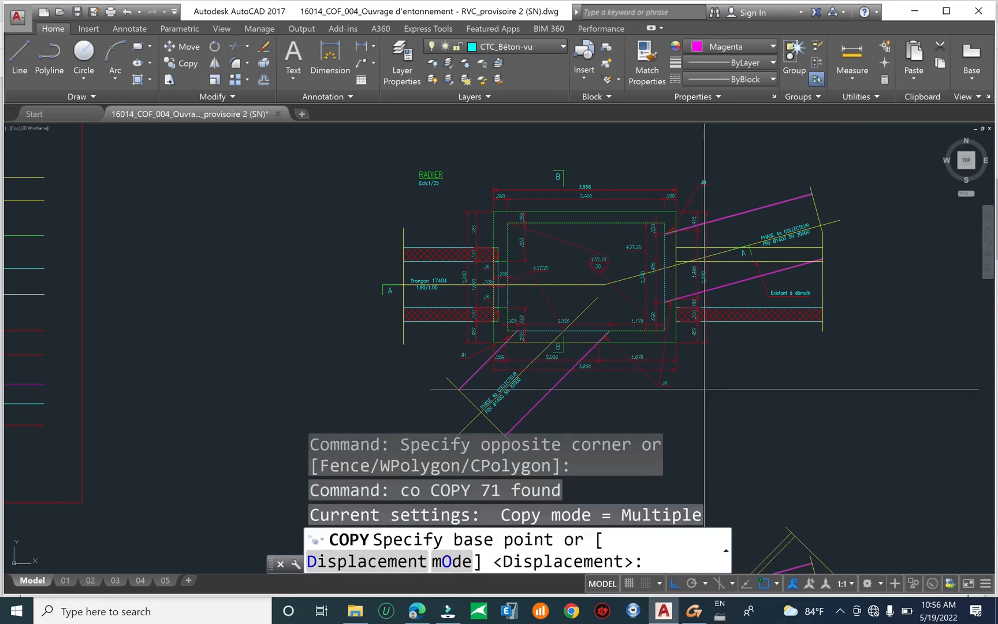
left_click(704, 388)
scroll(469, 340, "down", 2)
middle_click_drag(469, 360, 505, 253)
scroll(504, 257, "down", 4)
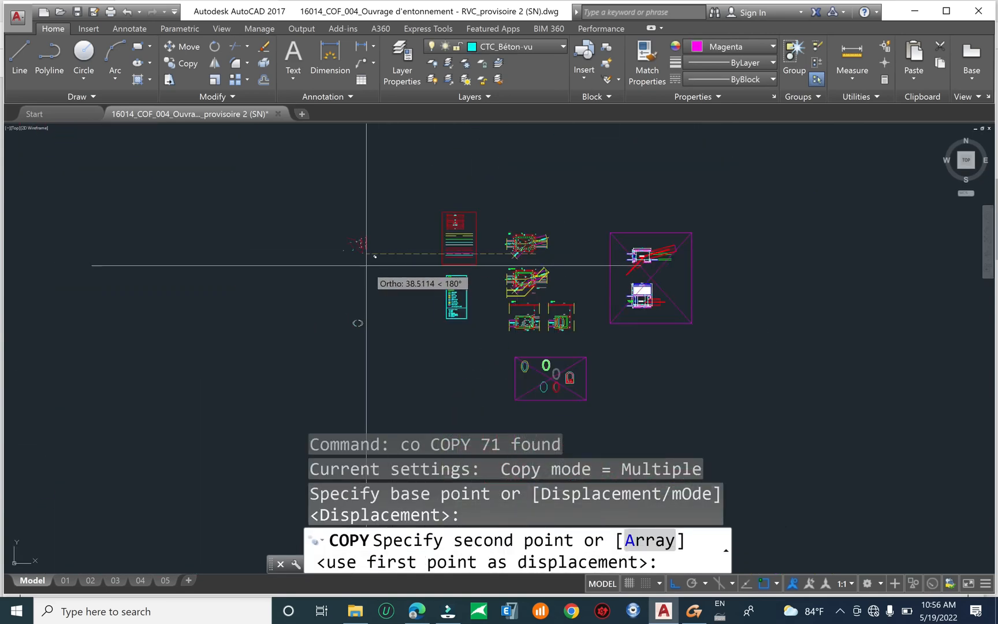
left_click(369, 265)
key("Escape")
key("Escape")
Compare the RADIER and DALLE COUVERTURE plans in model space, including their wall outlines, dimensions and collector openings
scroll(522, 276, "up", 4)
scroll(522, 276, "up", 5)
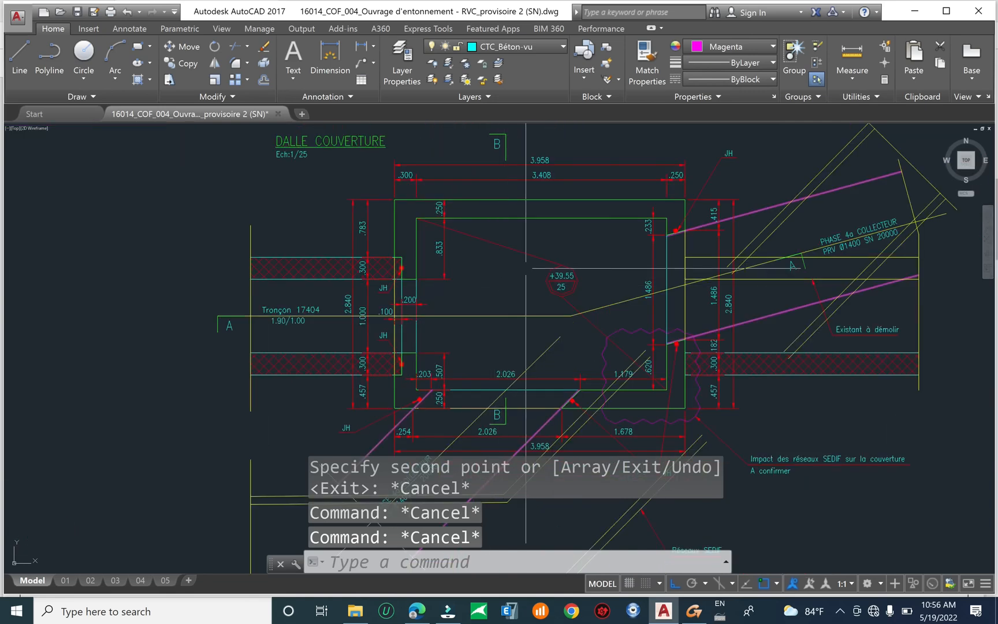
scroll(526, 269, "down", 4)
scroll(506, 240, "up", 5)
scroll(506, 240, "up", 2)
scroll(600, 338, "down", 2)
middle_click_drag(686, 370, 620, 315)
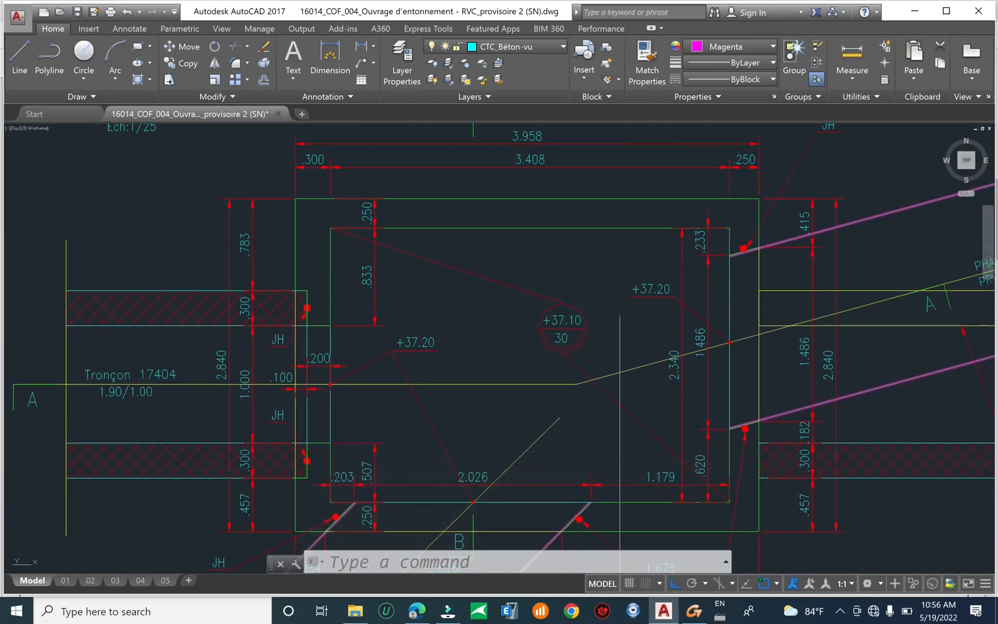
scroll(528, 219, "down", 4)
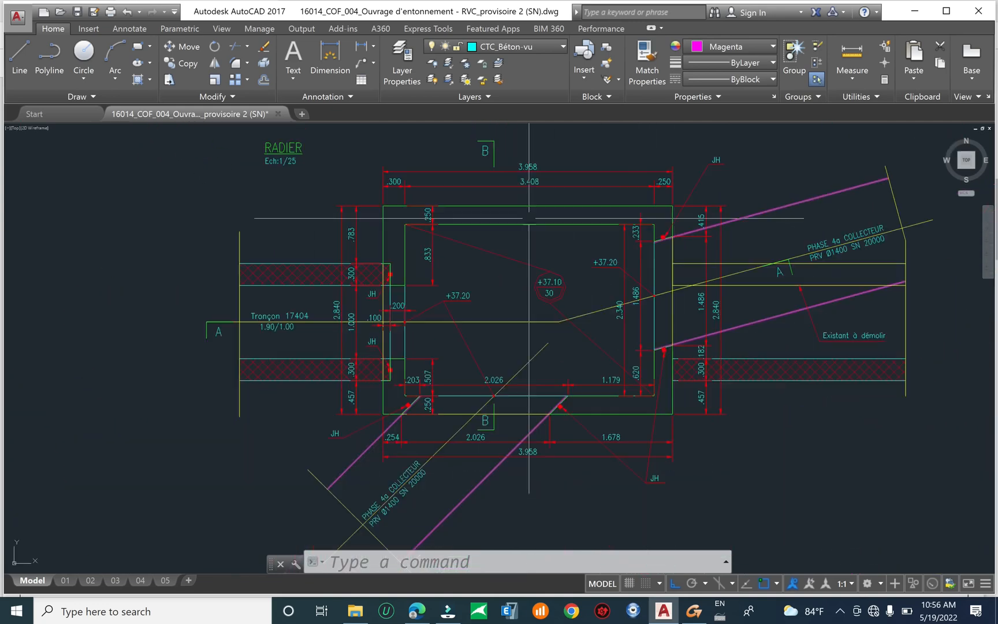
middle_click_drag(543, 513, 518, 290)
scroll(509, 441, "up", 4)
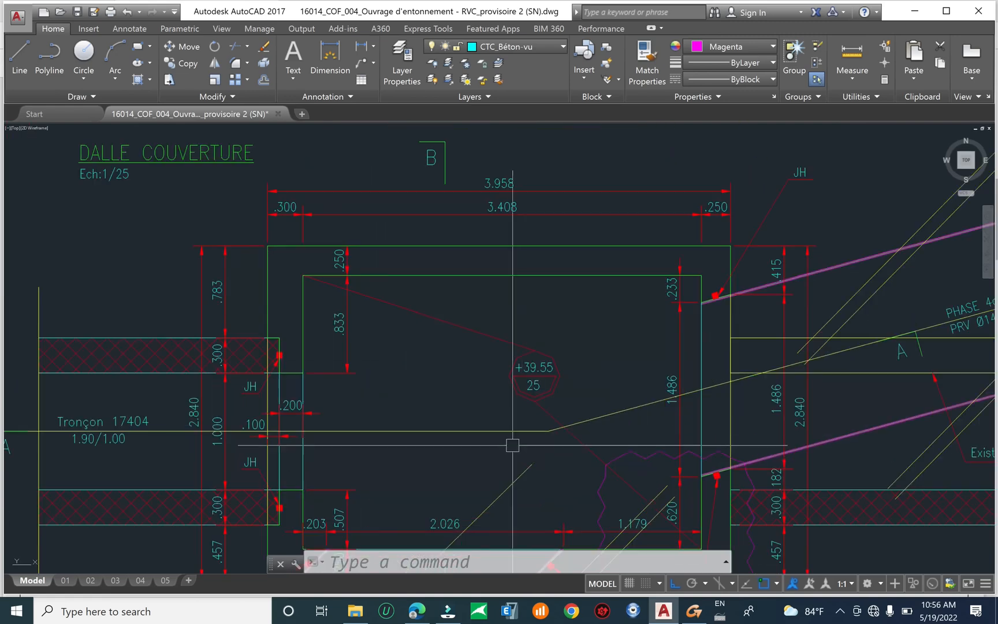
scroll(465, 303, "down", 6)
middle_click_drag(481, 422, 483, 340)
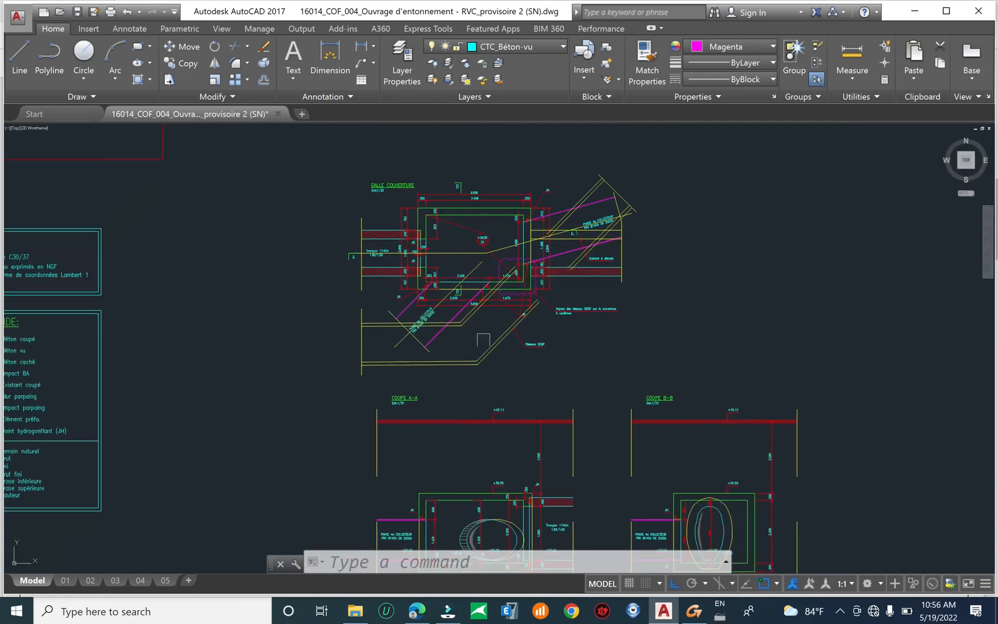
scroll(411, 236, "up", 4)
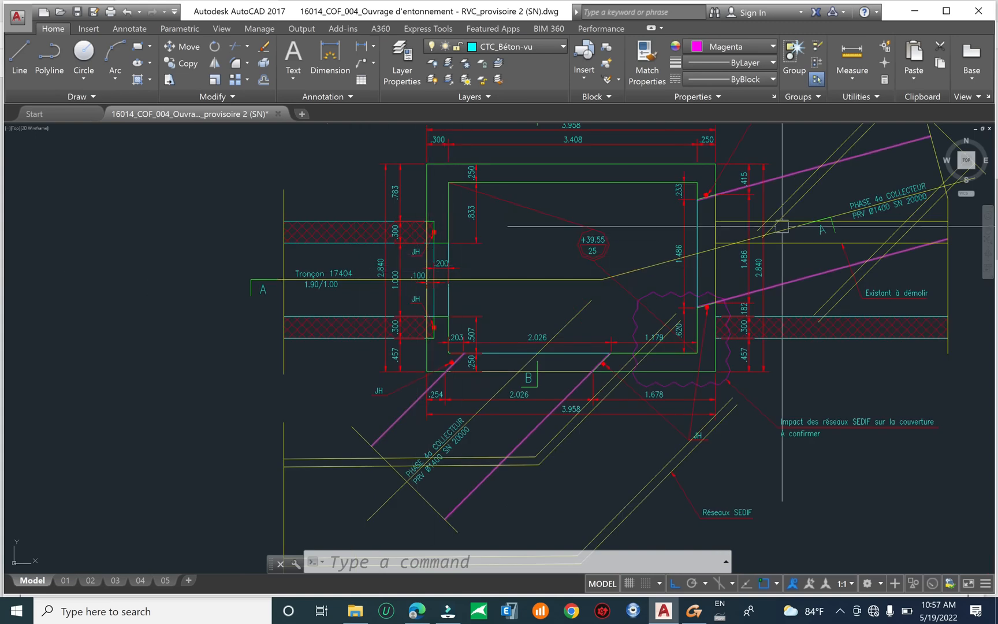
Examine the COUPE A-A and COUPE B-B sections of the chamber in model space
scroll(469, 375, "down", 4)
mouse_move(491, 425)
middle_mouse_down()
mouse_move(500, 313)
mouse_move(532, 191)
middle_mouse_up()
scroll(580, 368, "up", 2)
scroll(581, 365, "up", 2)
middle_click_drag(637, 364, 383, 343)
scroll(437, 367, "down", 2)
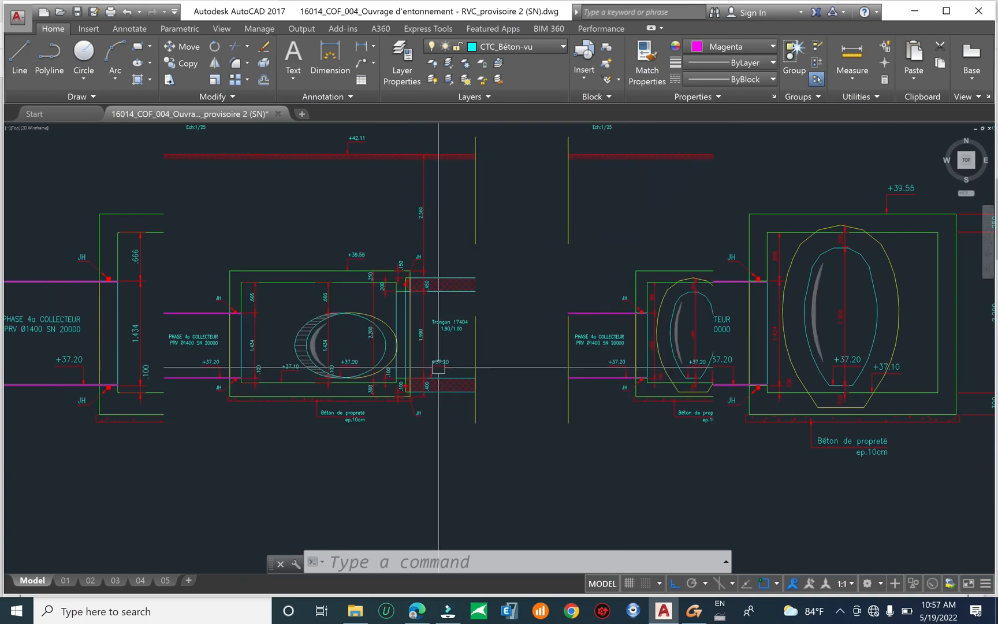
middle_click_drag(438, 367, 548, 350)
key("Escape")
key("Escape")
key("Escape")
type("C")
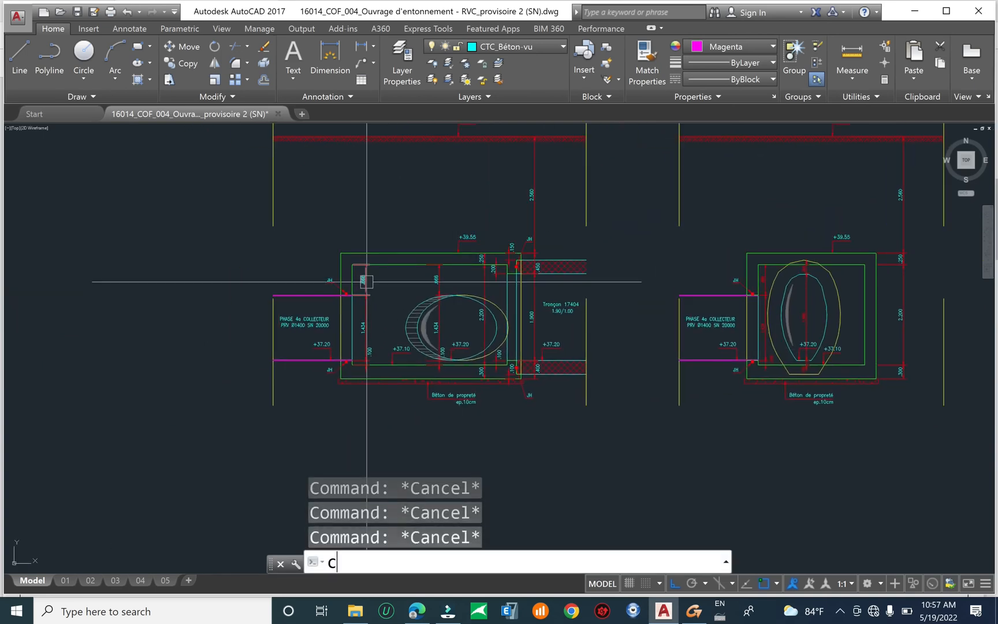
type("O")
key("Return")
key("Escape")
key("Escape")
key("Escape")
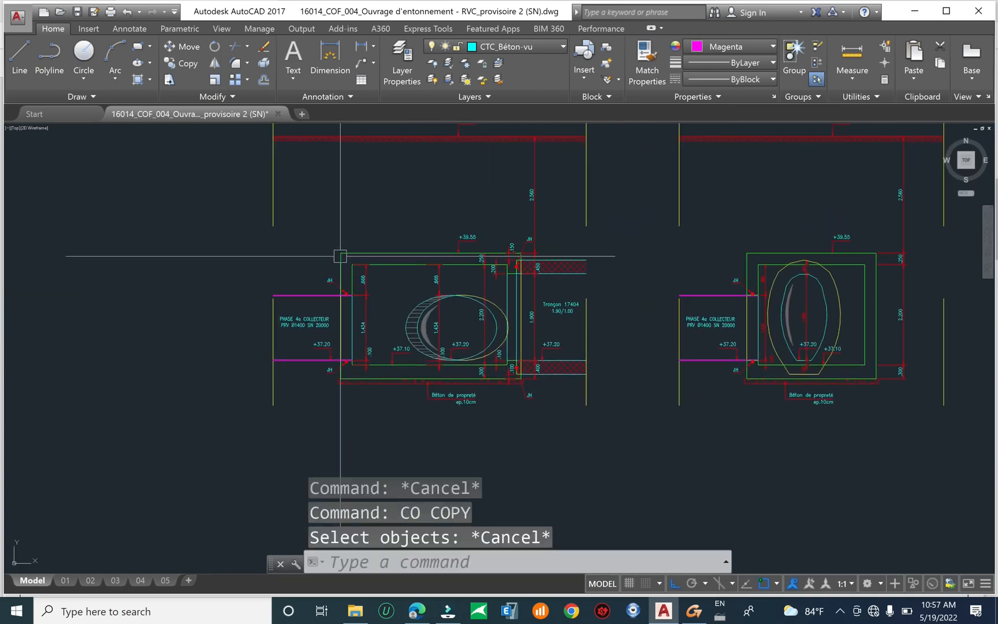
Copy the COUPE A-A and COUPE B-B chamber sections with their enclosed dimensions and labels to the empty area below the copied RADIER plan
type("CO")
key("Return")
left_click(322, 214)
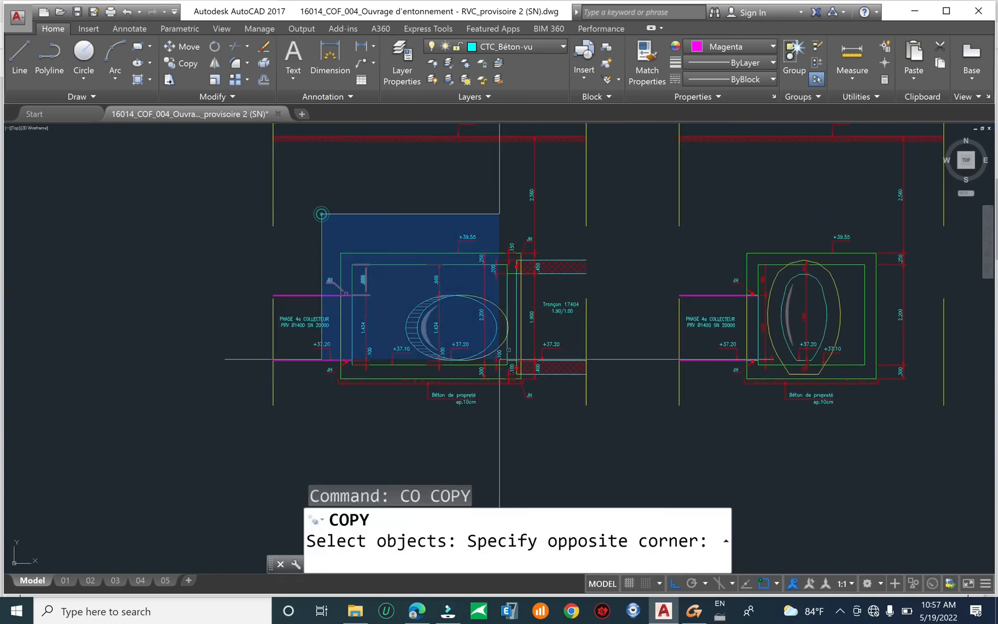
left_click(861, 462)
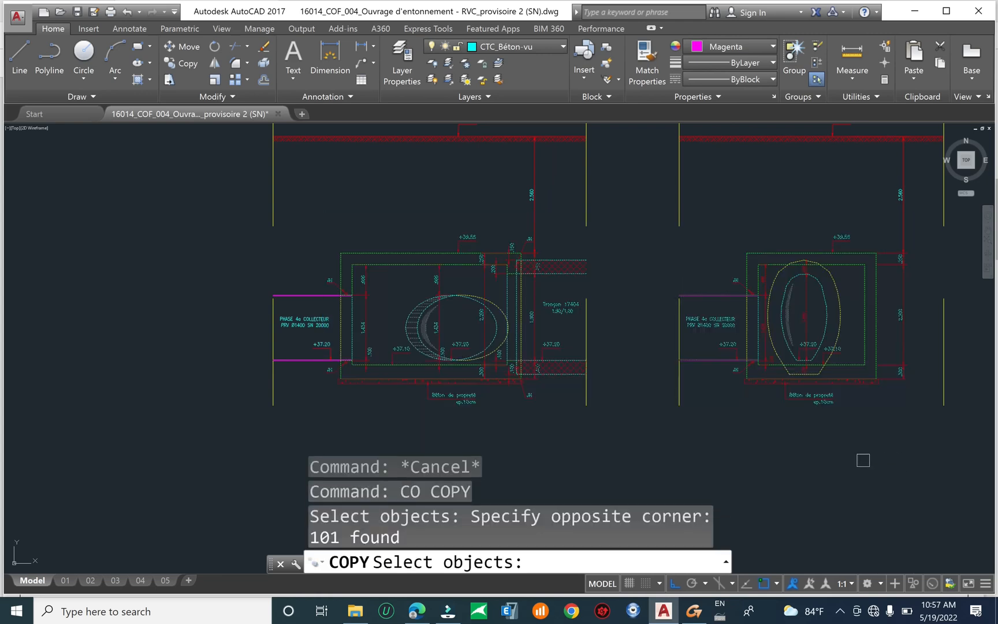
key("Return")
left_click(861, 459)
scroll(866, 452, "down", 3)
middle_click_drag(496, 391, 753, 330)
left_click(536, 350)
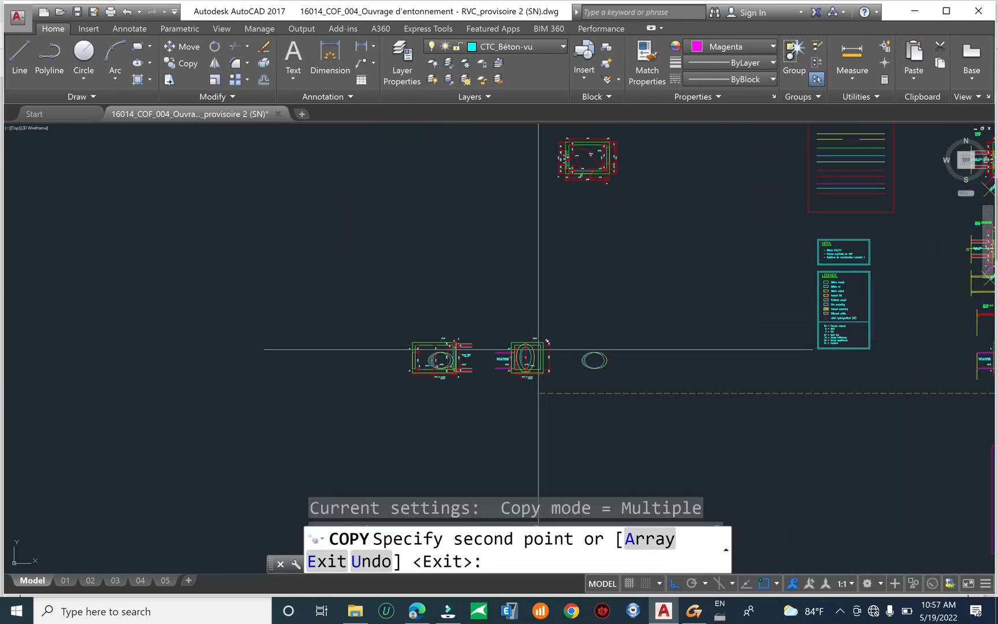
key("Escape")
key("Escape")
Erase the stray ellipse object beside the two copied sections
scroll(578, 362, "up", 4)
left_click(574, 323)
left_click(740, 413)
type("e")
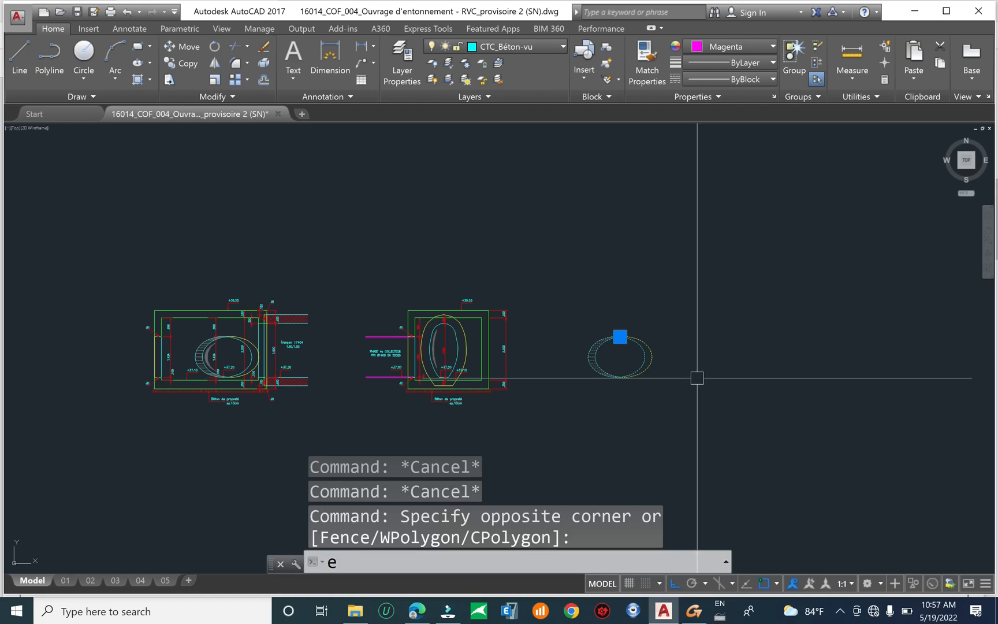
key("Return")
Draw a polyline along the upper wall's centreline in the copied RADIER plan, using midpoints between the outer and inner wall corners
scroll(575, 367, "down", 4)
scroll(545, 168, "up", 8)
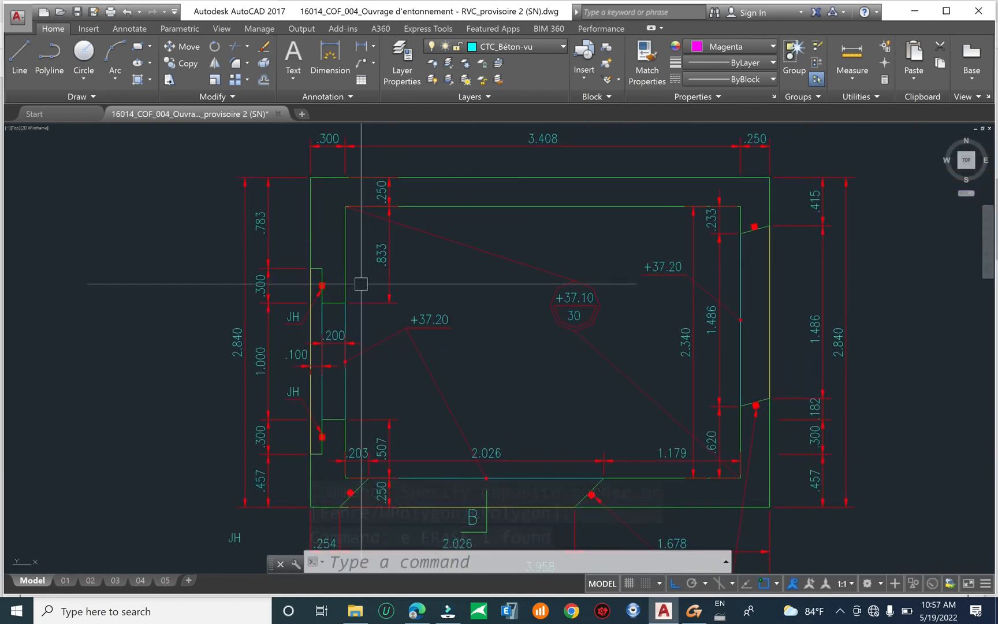
middle_click_drag(512, 236, 465, 238)
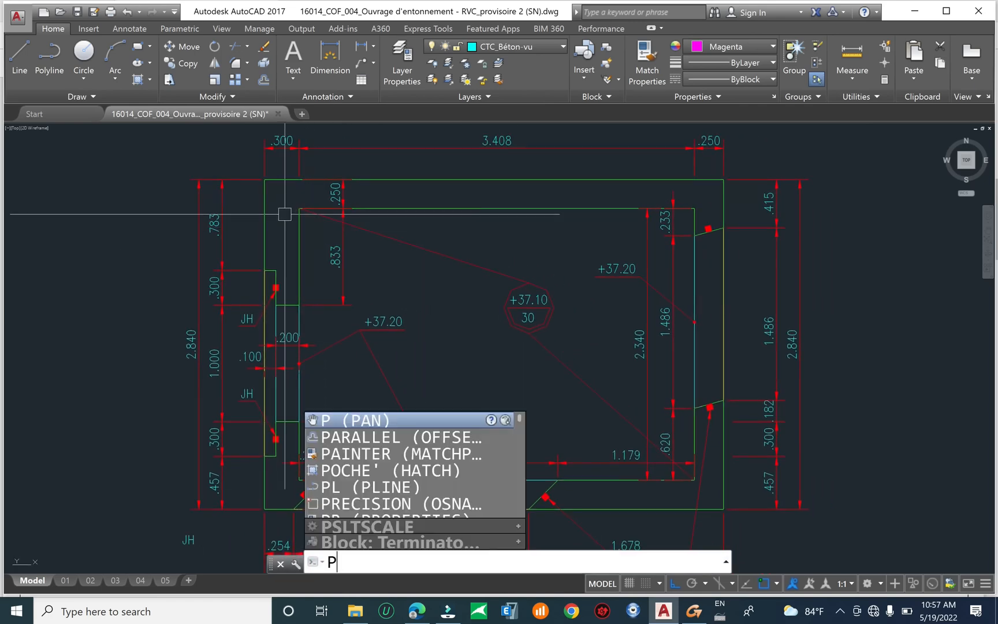
type("l")
key("Return")
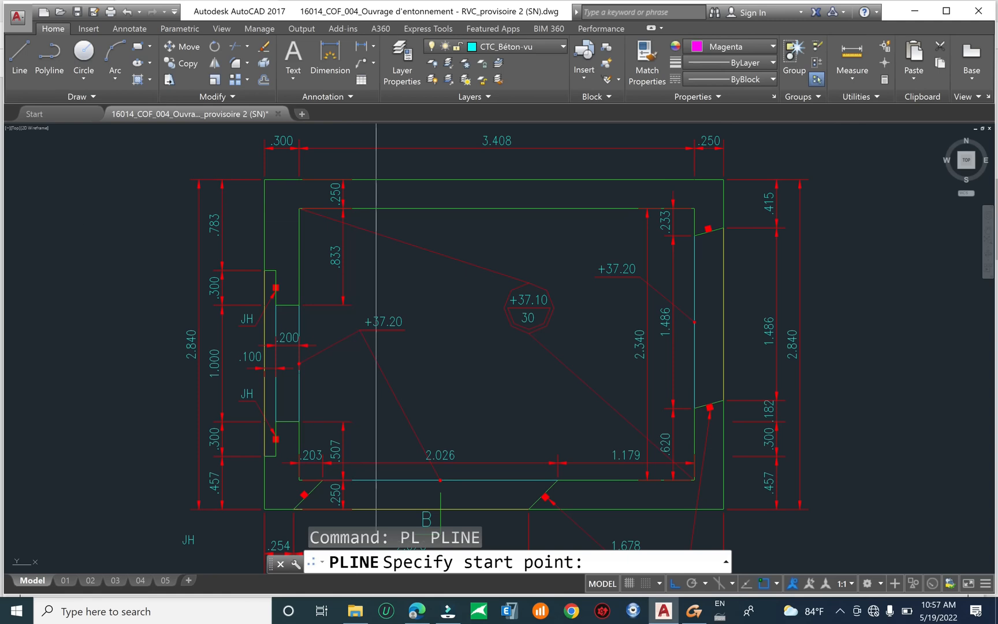
key("F8")
right_click(376, 266, "shift")
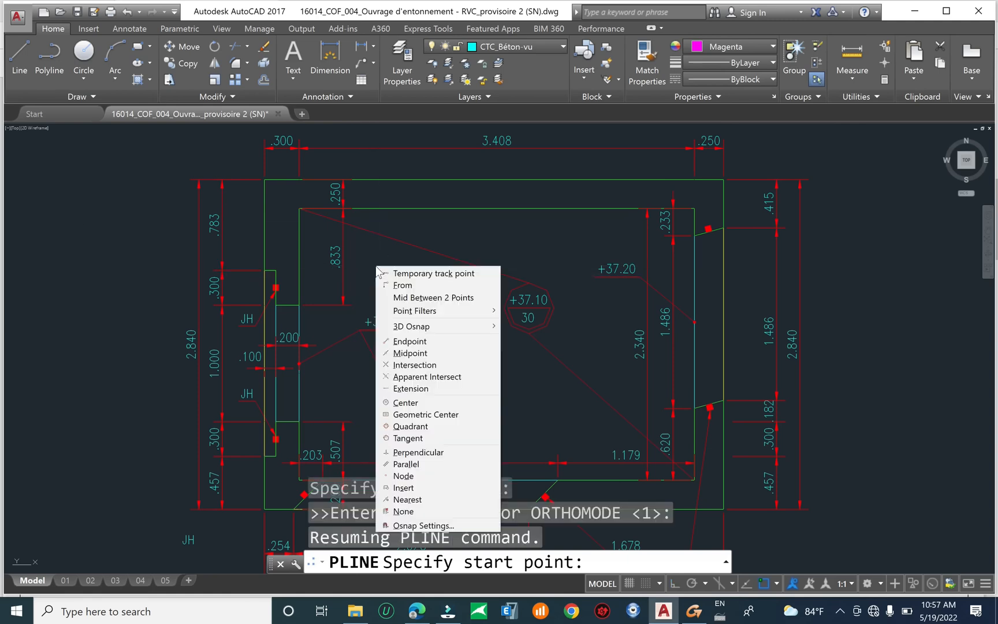
left_click(409, 301)
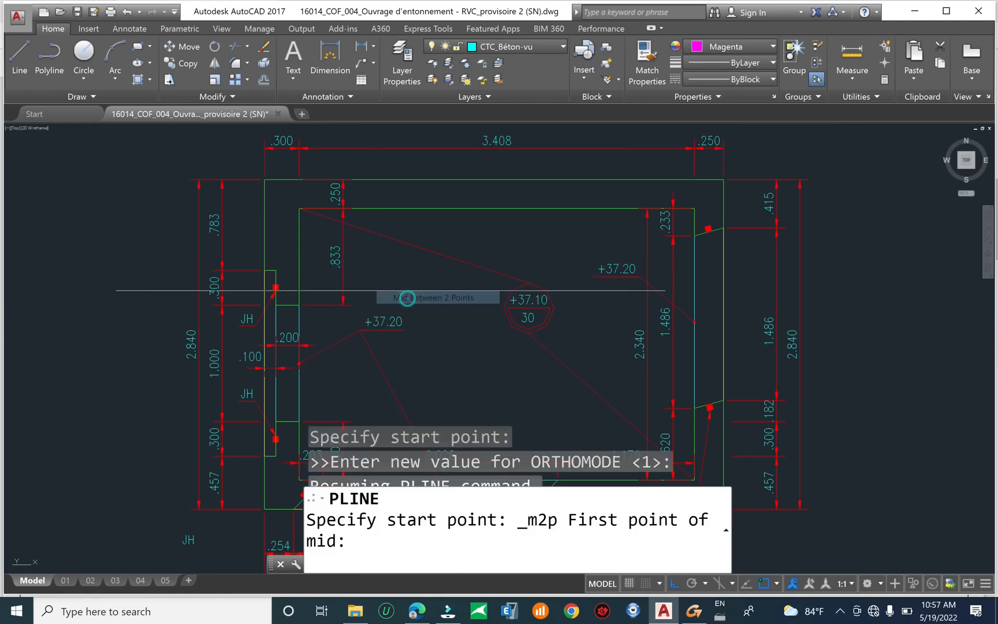
left_click(264, 179)
left_click(299, 208)
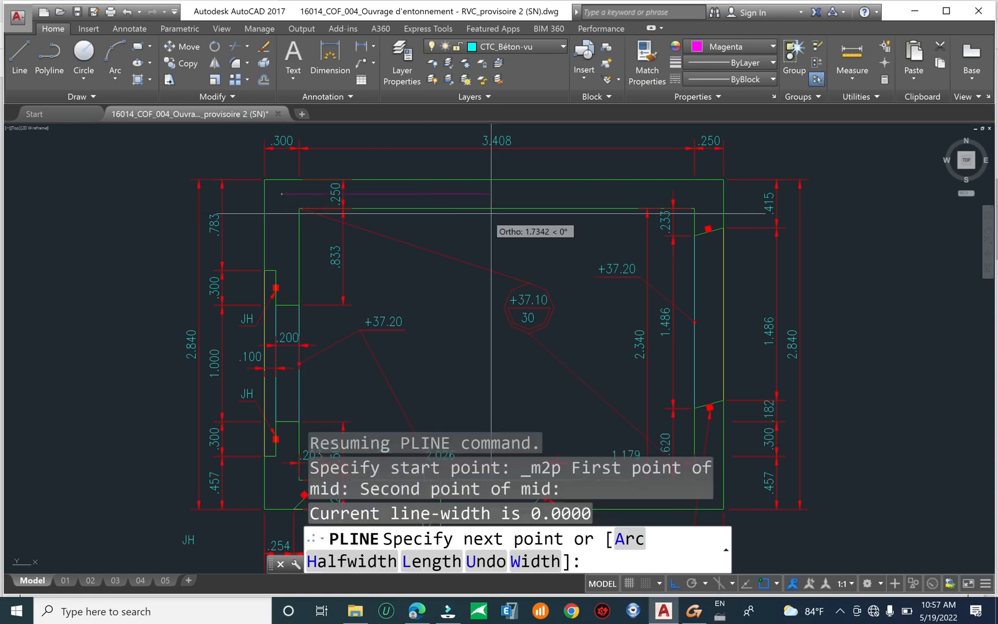
right_click(706, 198, "shift")
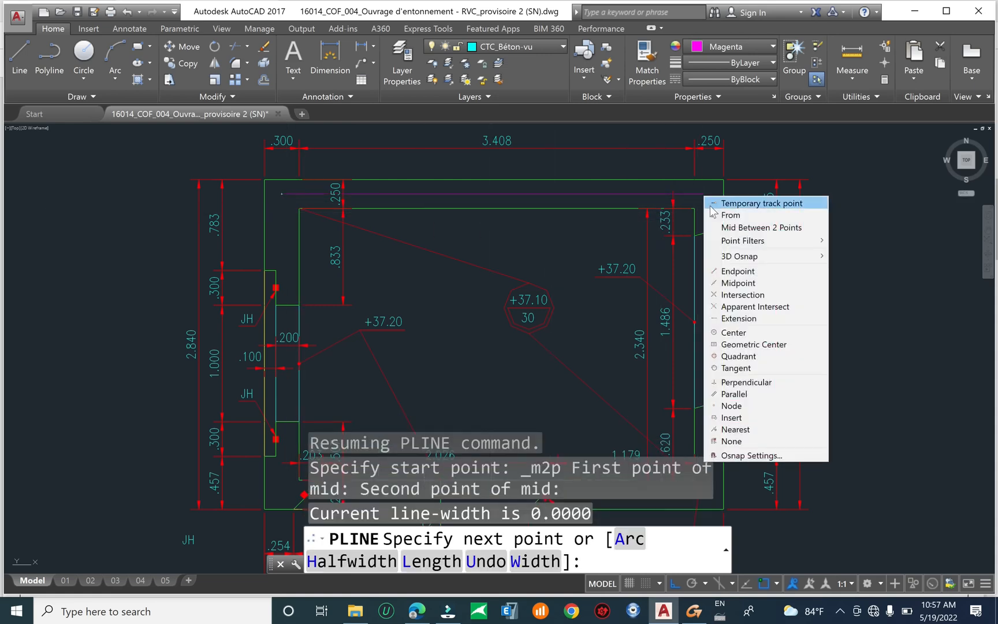
left_click(729, 228)
left_click(725, 180)
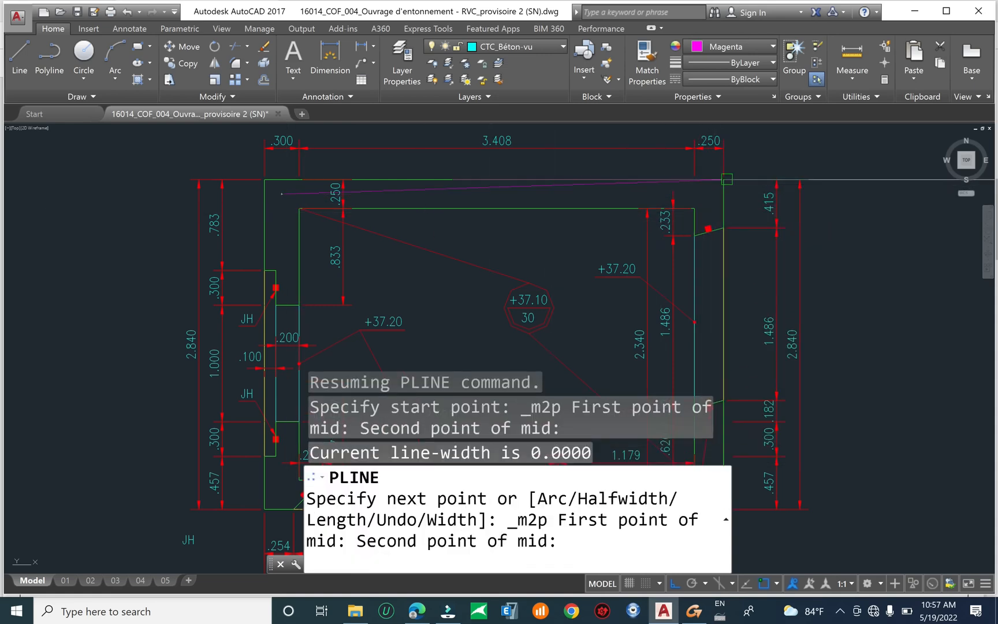
left_click(695, 208)
Continue the polyline down the right wall's centreline to the midpoint between the lower outer and inner corners
scroll(703, 254, "down", 3)
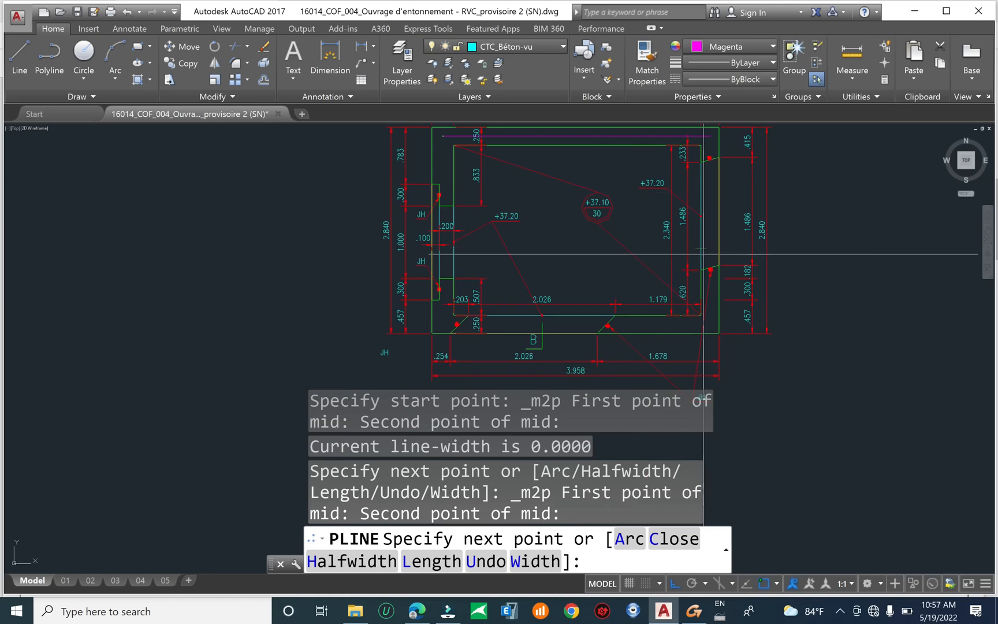
scroll(703, 255, "up", 4)
right_click(711, 294, "shift")
left_click(743, 322)
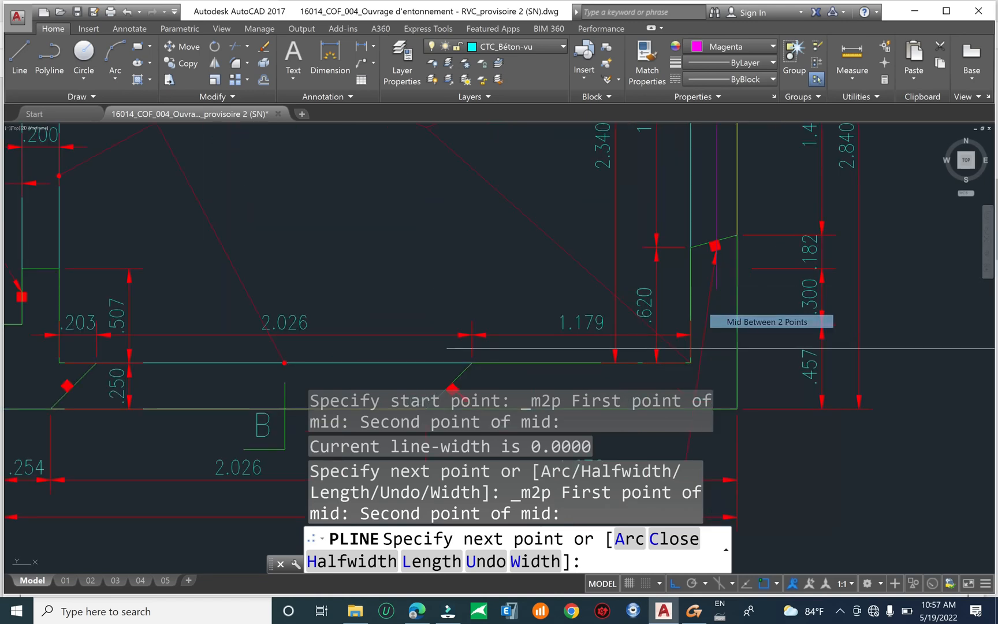
left_click(691, 362)
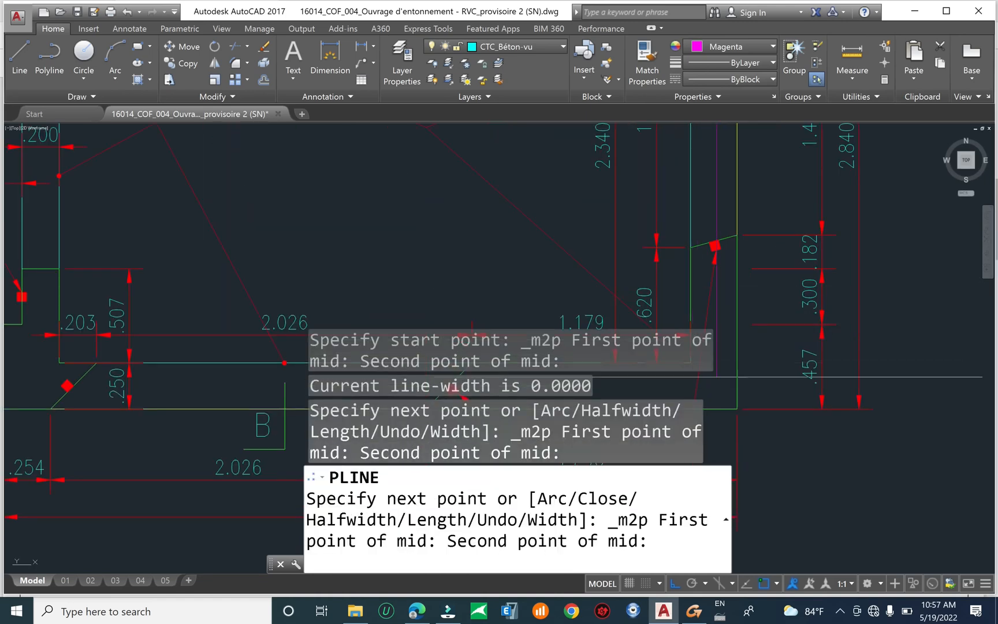
left_click(737, 408)
scroll(710, 323, "down", 4)
scroll(711, 323, "up", 2)
scroll(531, 311, "up", 2)
right_click(531, 309, "shift")
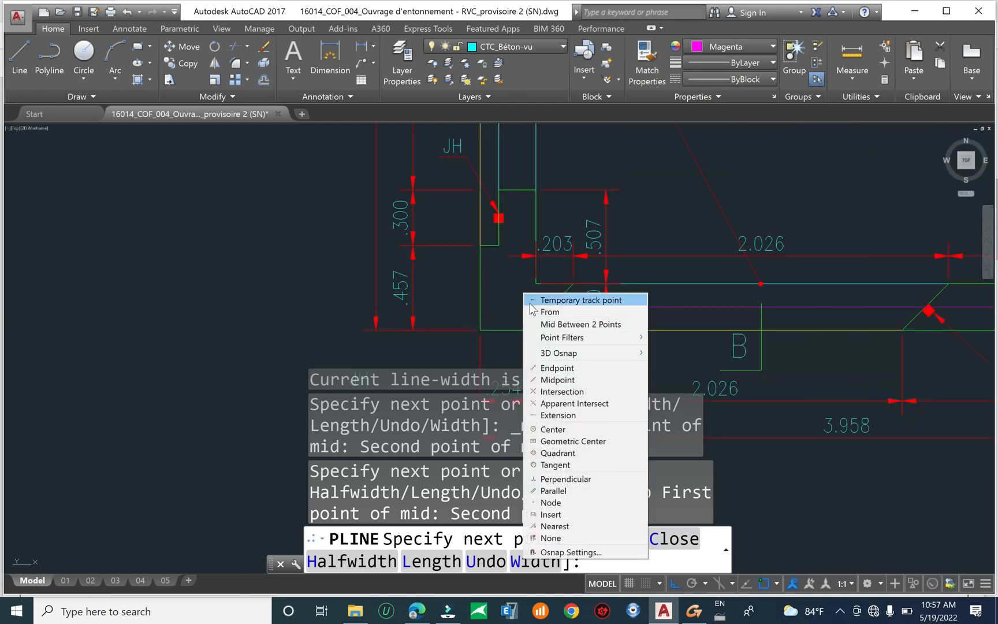
left_click(539, 322)
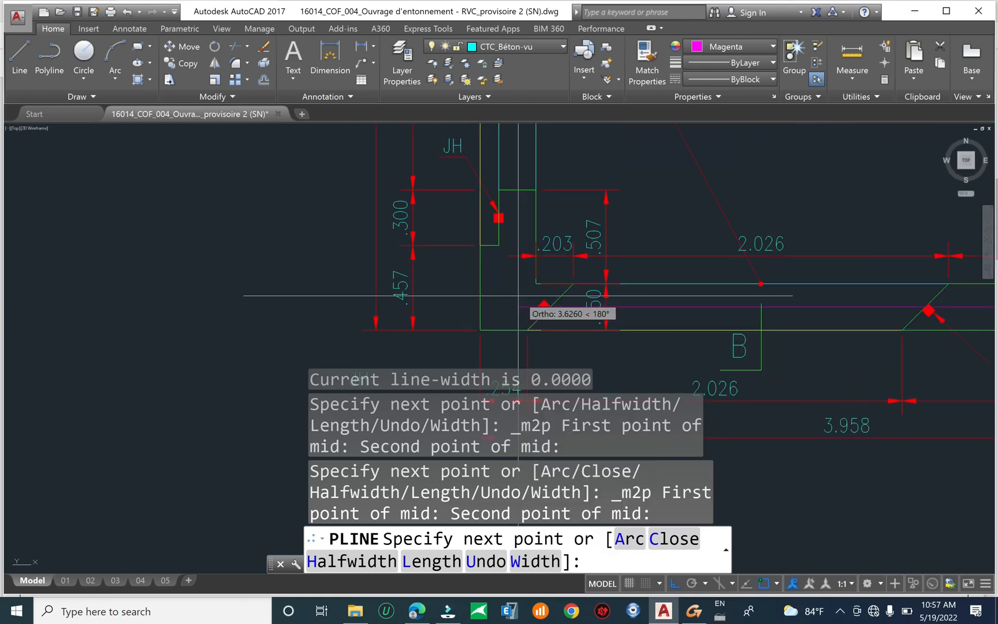
key("Escape")
key("Escape")
key("Escape")
Examine the unfinished wall centreline against the wall outlines, dimensions and openings of the copied plan
scroll(518, 296, "down", 5)
scroll(520, 312, "up", 2)
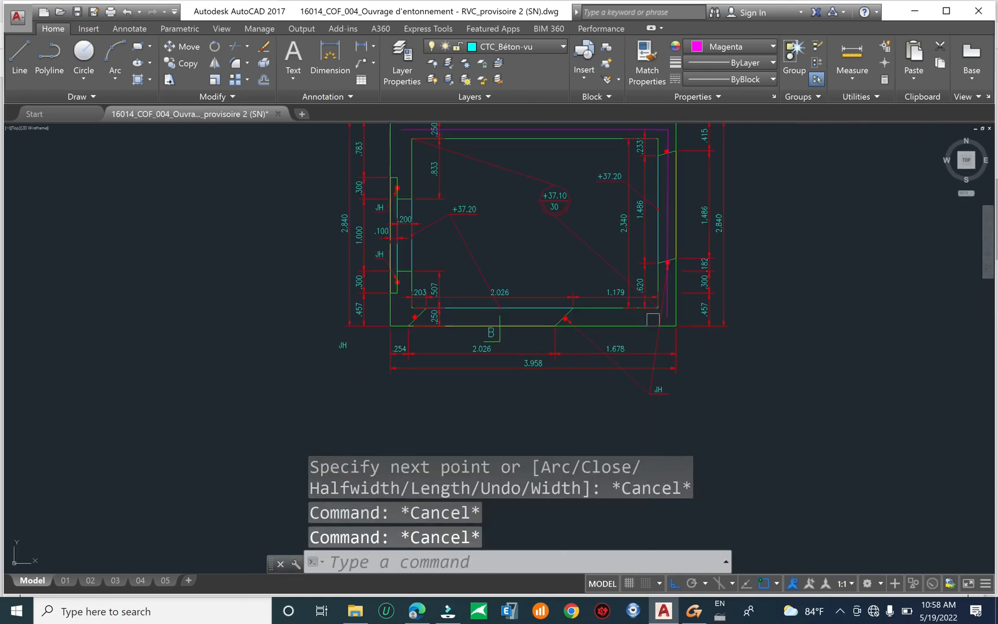
scroll(692, 296, "up", 2)
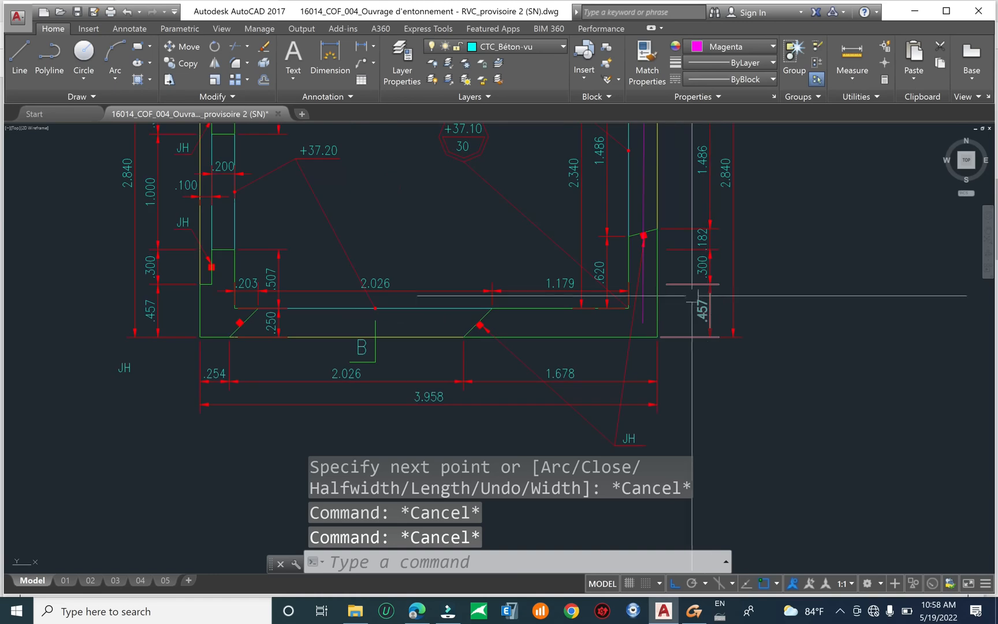
mouse_move(684, 281)
middle_mouse_down()
mouse_move(720, 307)
mouse_move(777, 384)
middle_mouse_up()
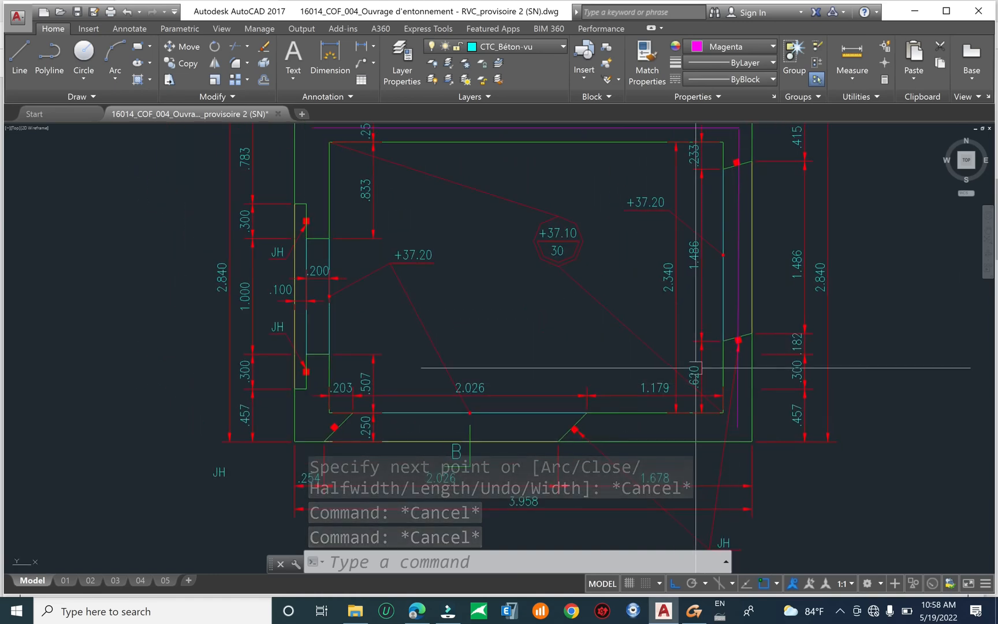
scroll(697, 369, "down", 2)
scroll(535, 375, "up", 3)
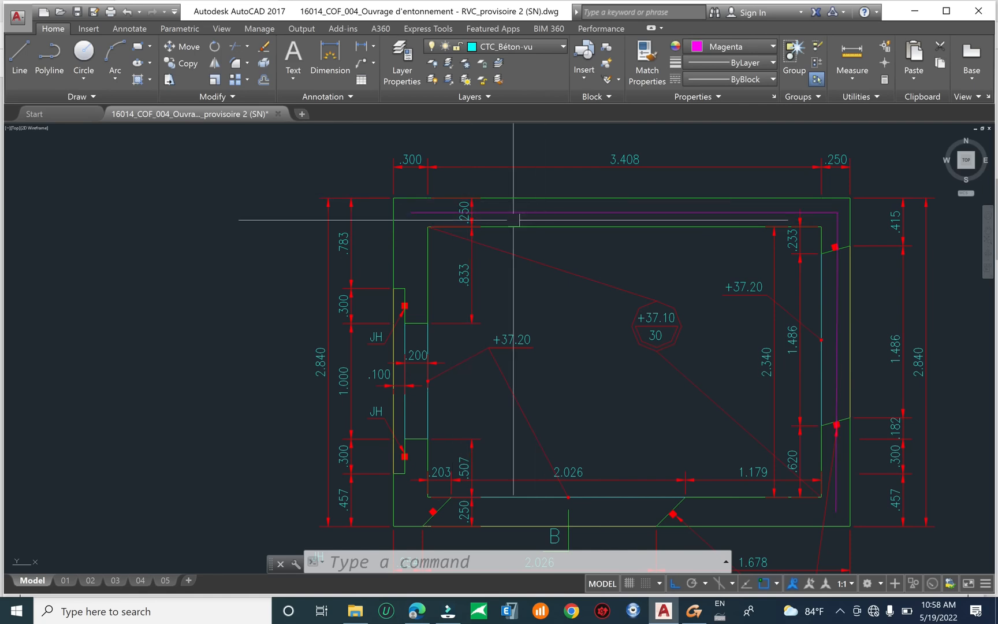
scroll(420, 170, "up", 4)
scroll(370, 200, "down", 4)
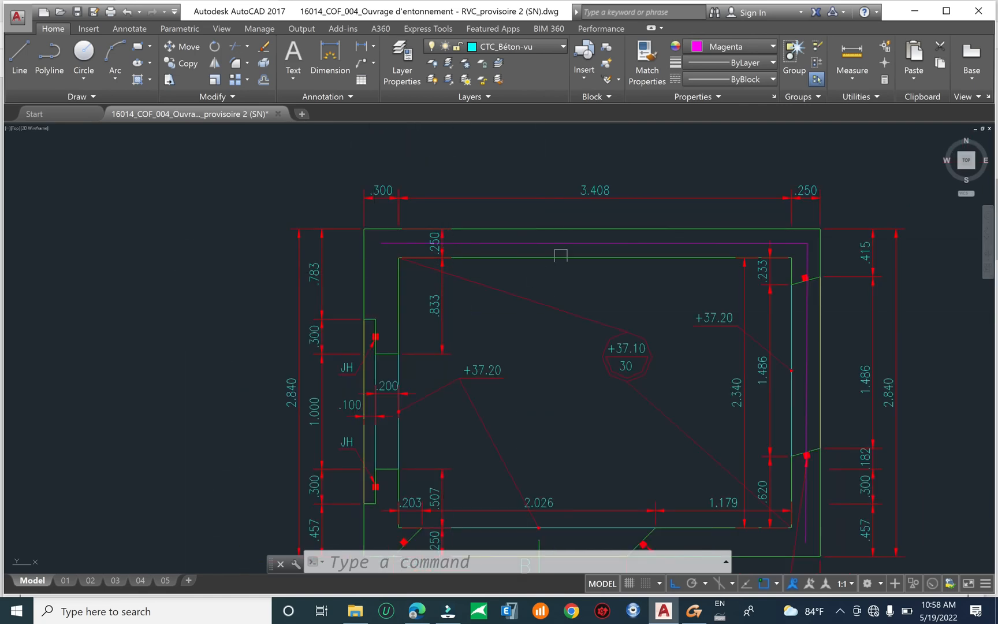
scroll(530, 247, "up", 1)
scroll(507, 244, "down", 1)
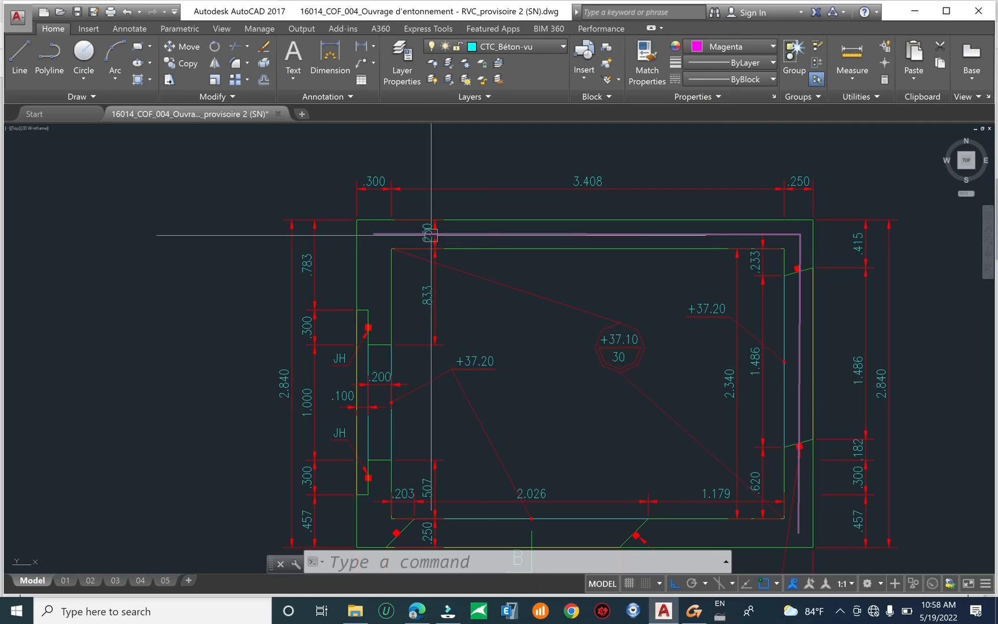
middle_click_drag(483, 301, 499, 200)
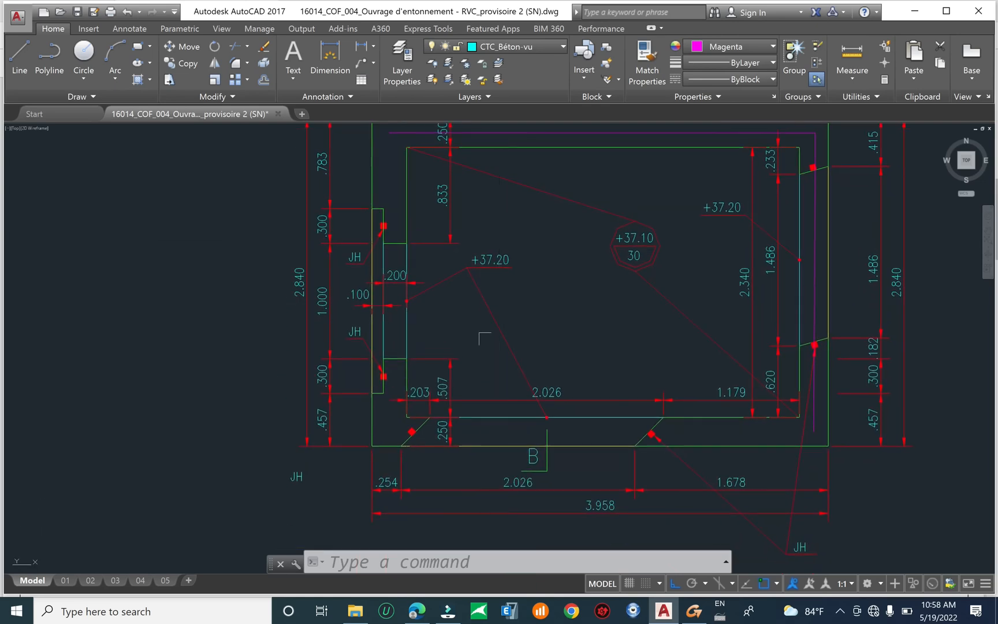
middle_click_drag(443, 294, 442, 388)
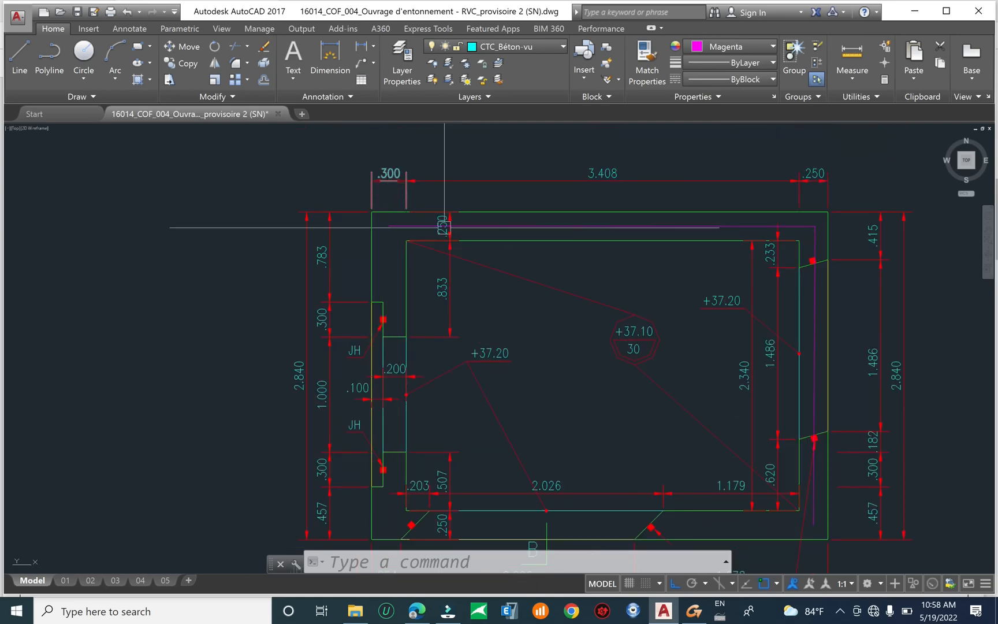
middle_click_drag(695, 423, 694, 360)
mouse_move(696, 417)
middle_mouse_down()
mouse_move(691, 469)
mouse_move(681, 413)
middle_mouse_up()
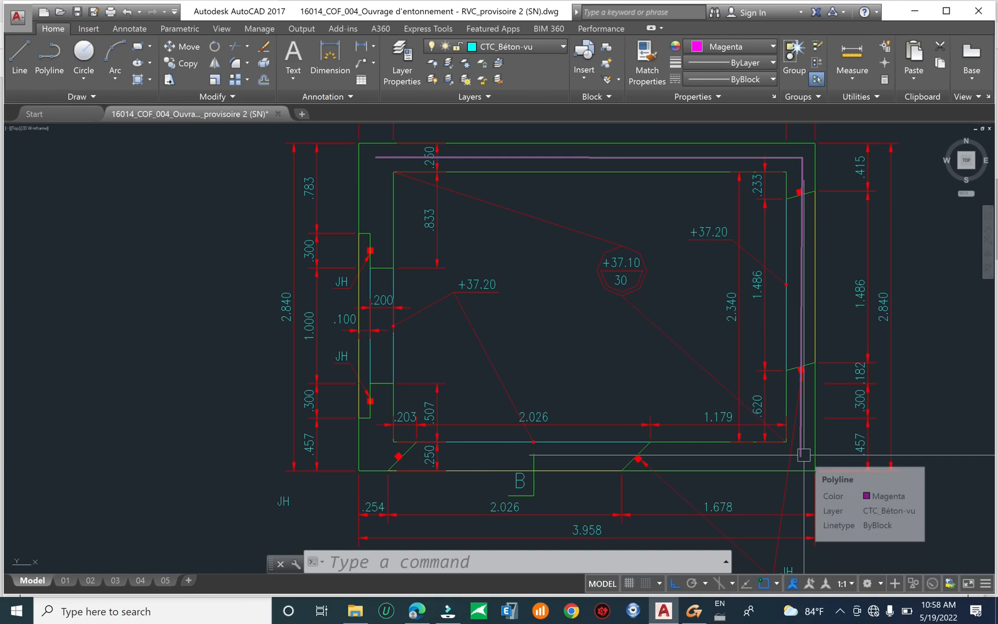
type("l")
key("Return")
key("Escape")
Draw a second polyline from the first one's lower end along the lower wall's centreline to the midpoint between the lower-left wall corners
type("pl")
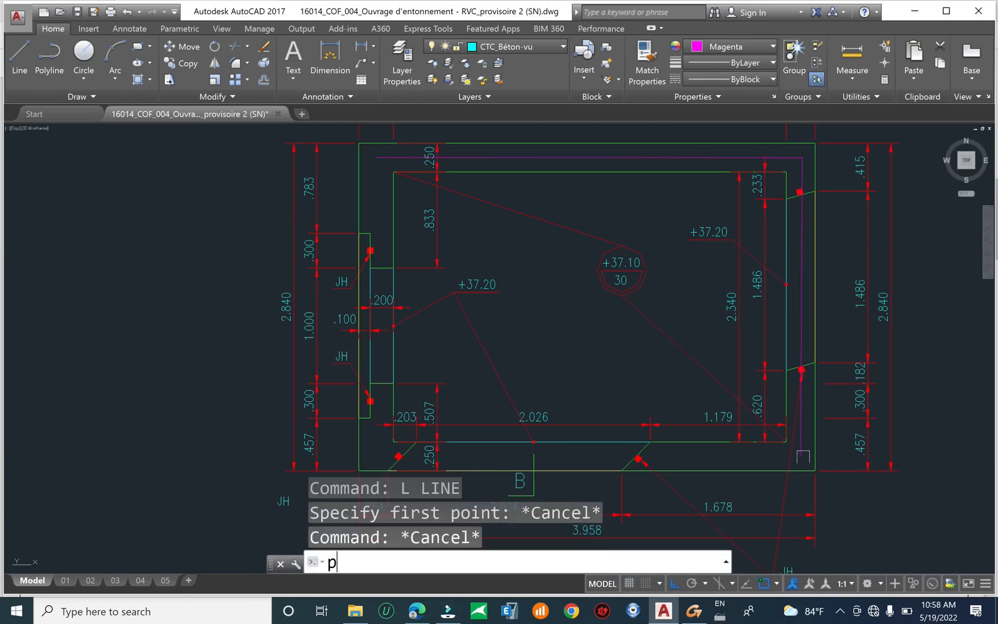
key("Return")
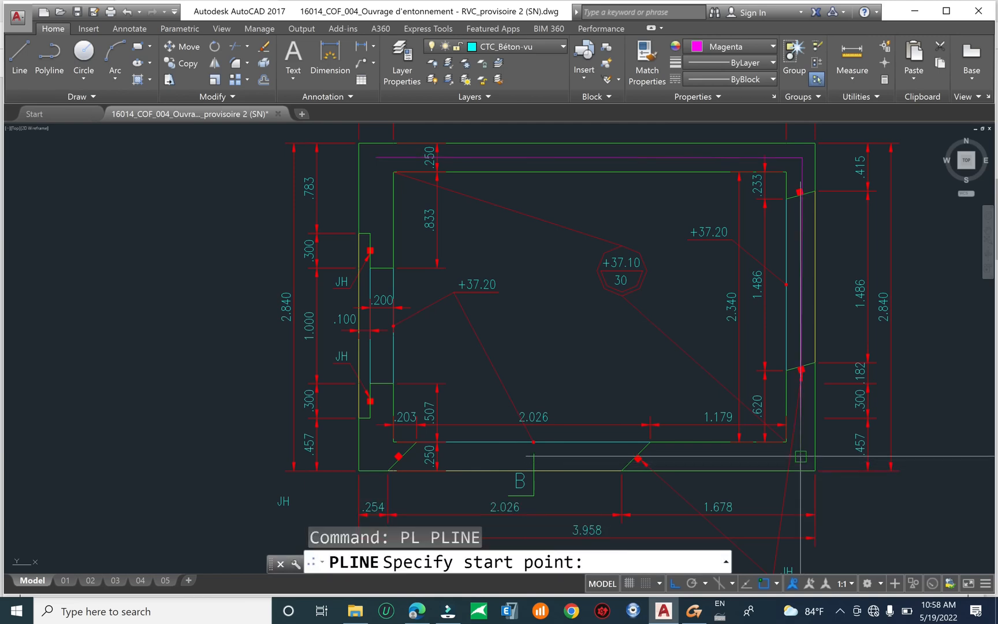
left_click(800, 456)
middle_click_drag(414, 423, 456, 361)
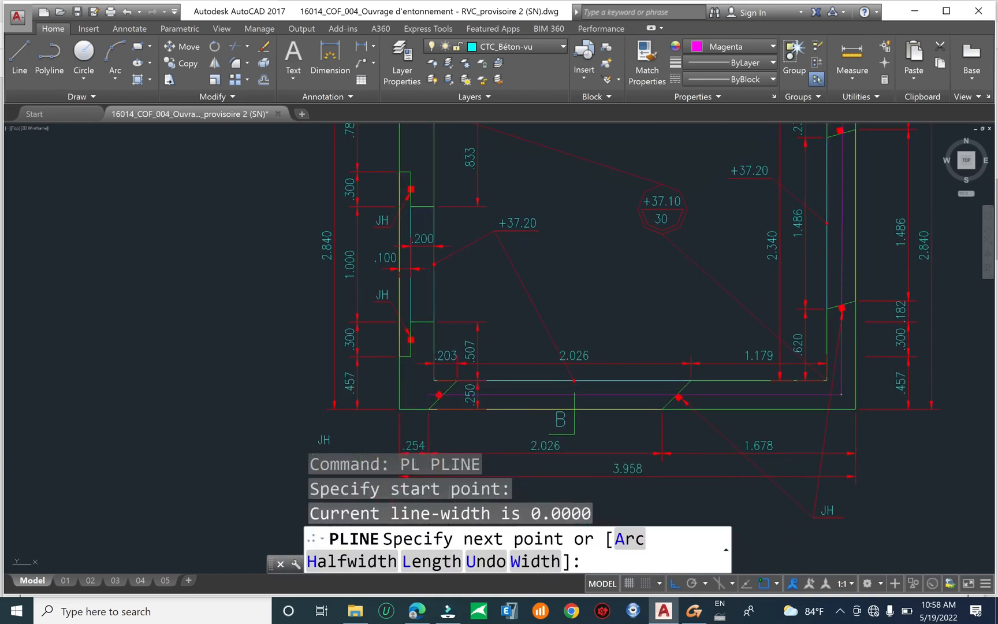
right_click(428, 394, "shift")
left_click(481, 161)
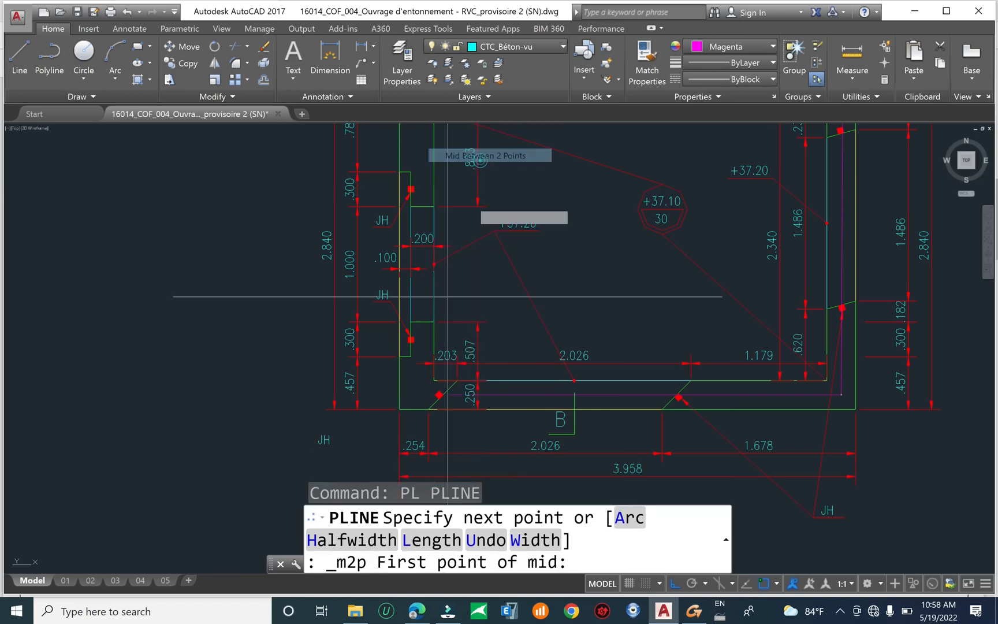
left_click(400, 409)
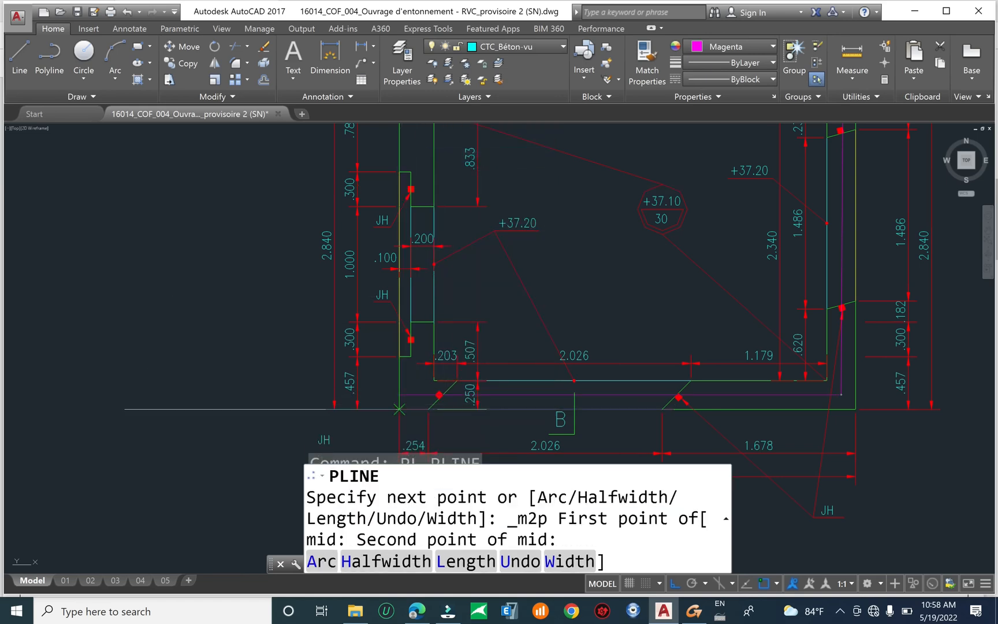
left_click(434, 380)
Close the second polyline up the left wall's centreline to the first polyline's start, and join both into one polyline
scroll(434, 381, "down", 4)
scroll(416, 271, "up", 4)
left_click(416, 271)
key("Return")
left_click(428, 270)
scroll(427, 255, "down", 4)
scroll(524, 298, "up", 6)
type("j")
key("Return")
scroll(562, 367, "down", 8)
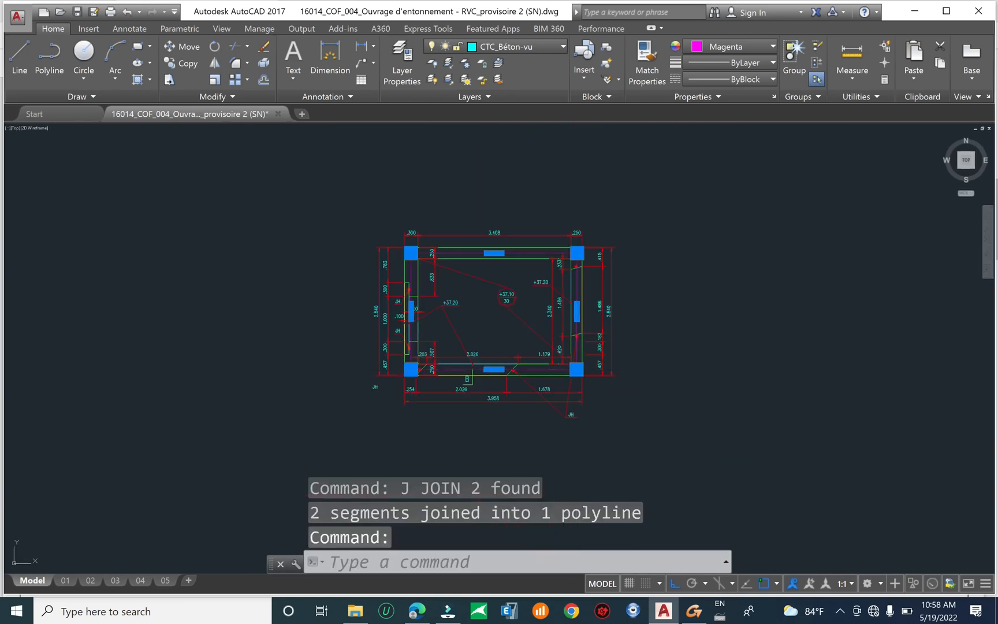
middle_click_drag(527, 313, 607, 290)
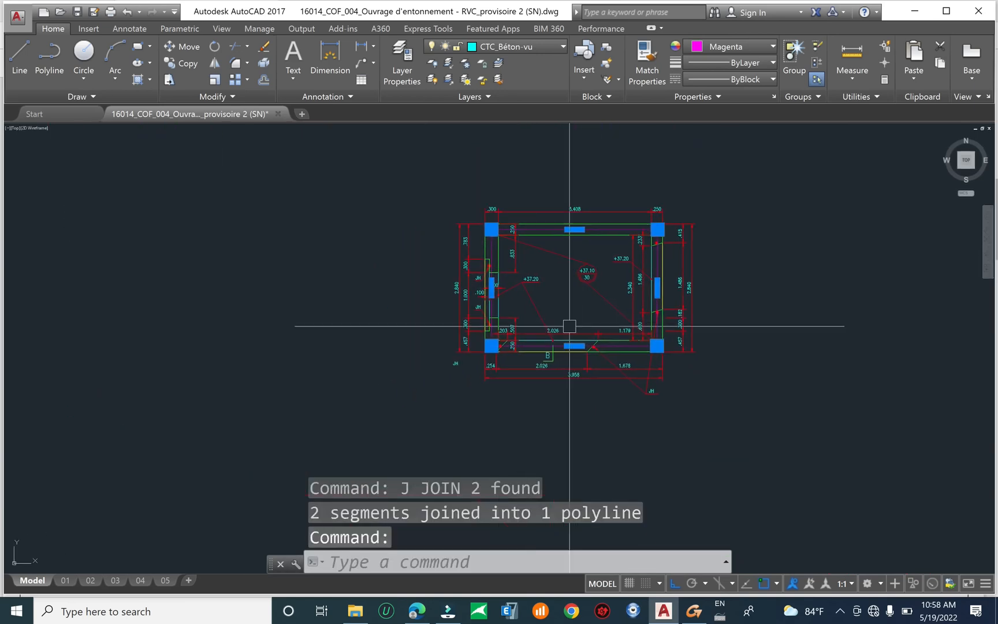
Copy the joined wall-centreline polyline out of the copied plan into the empty area to the plan's left
key("Escape")
type("co")
key("Return")
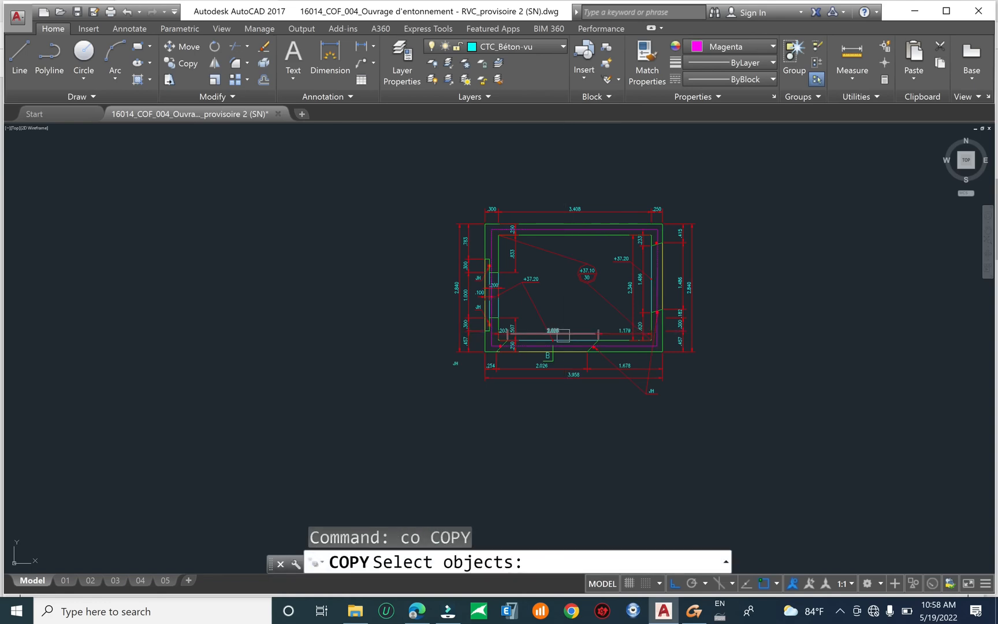
scroll(561, 339, "up", 3)
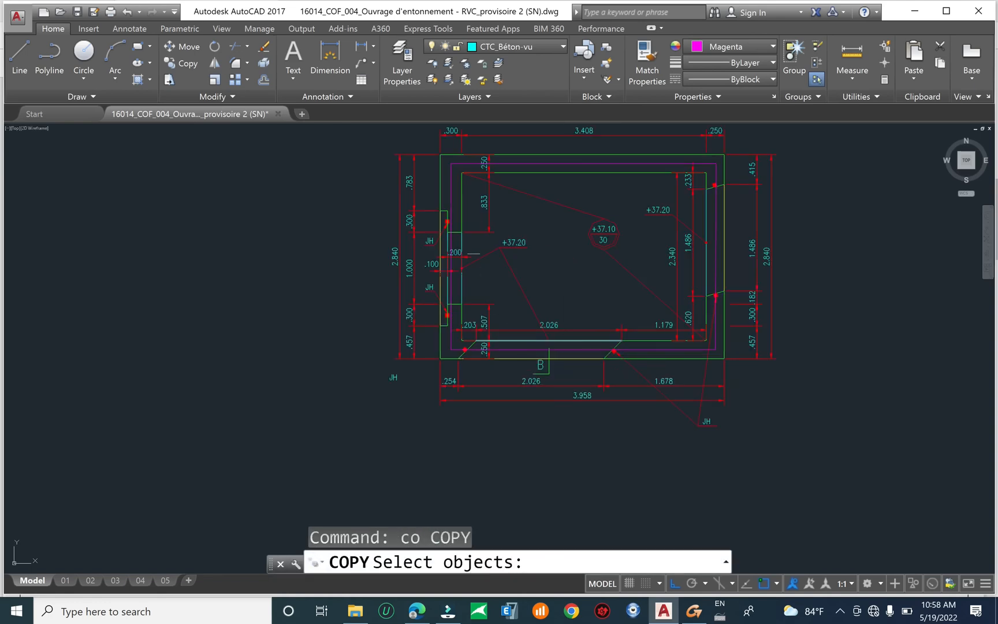
left_click(457, 195)
scroll(503, 289, "down", 3)
scroll(477, 220, "up", 7)
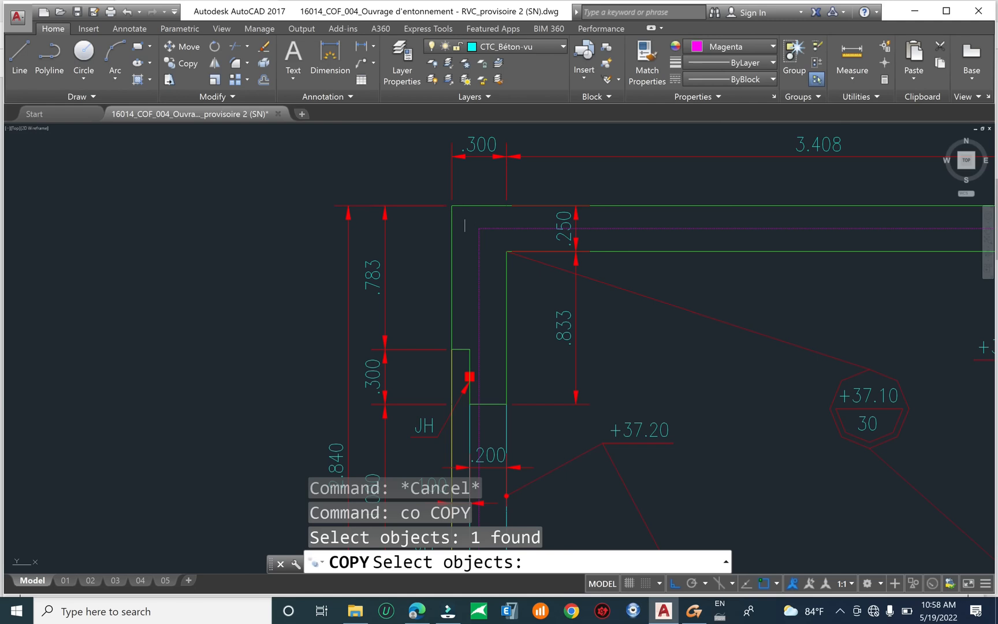
scroll(467, 221, "down", 4)
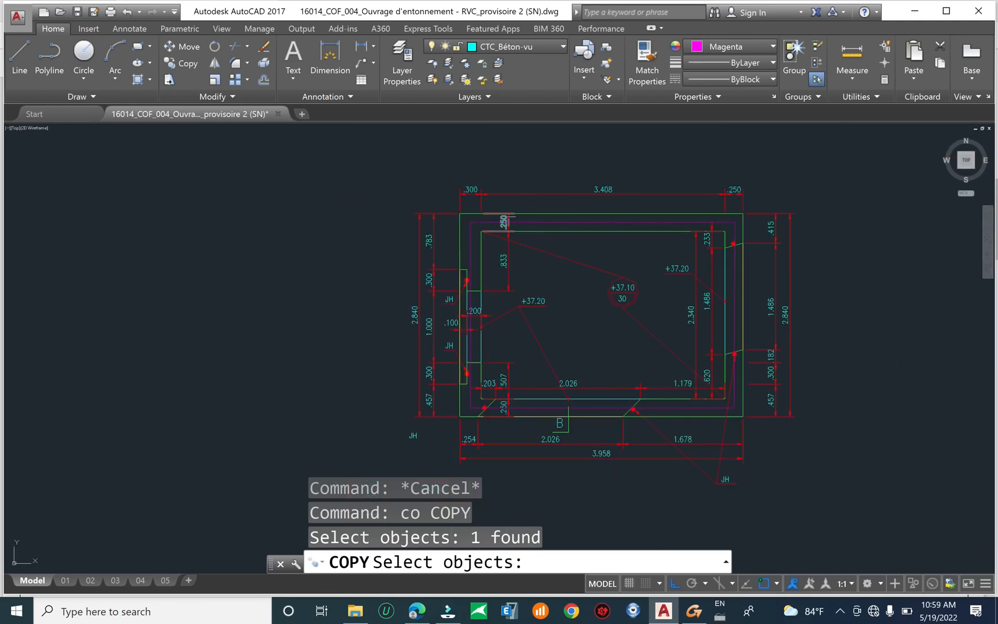
scroll(630, 277, "down", 2)
middle_click_drag(631, 354, 640, 329)
key("Return")
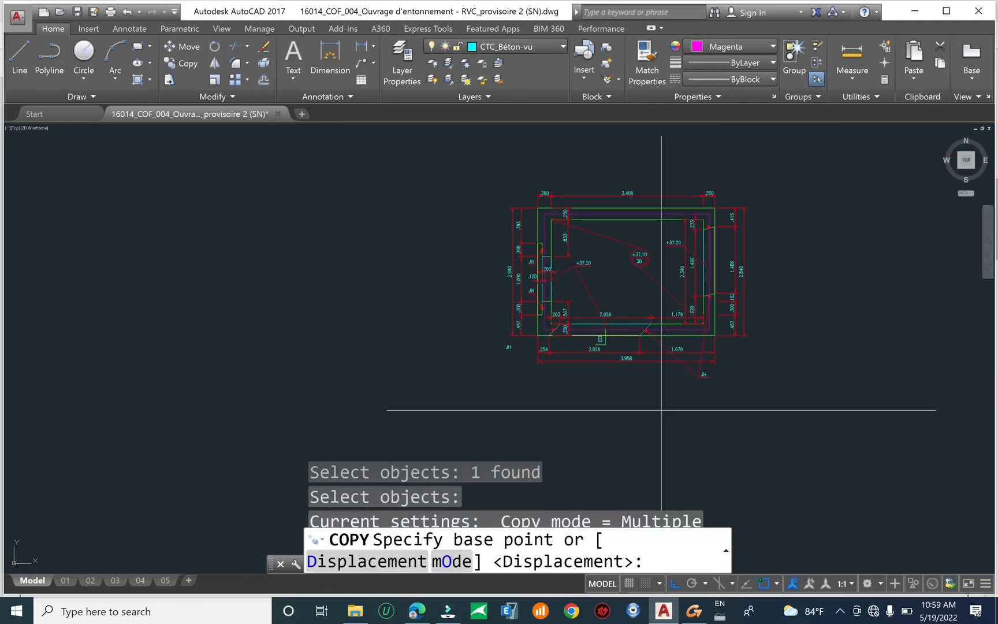
left_click(662, 410)
left_click(279, 354)
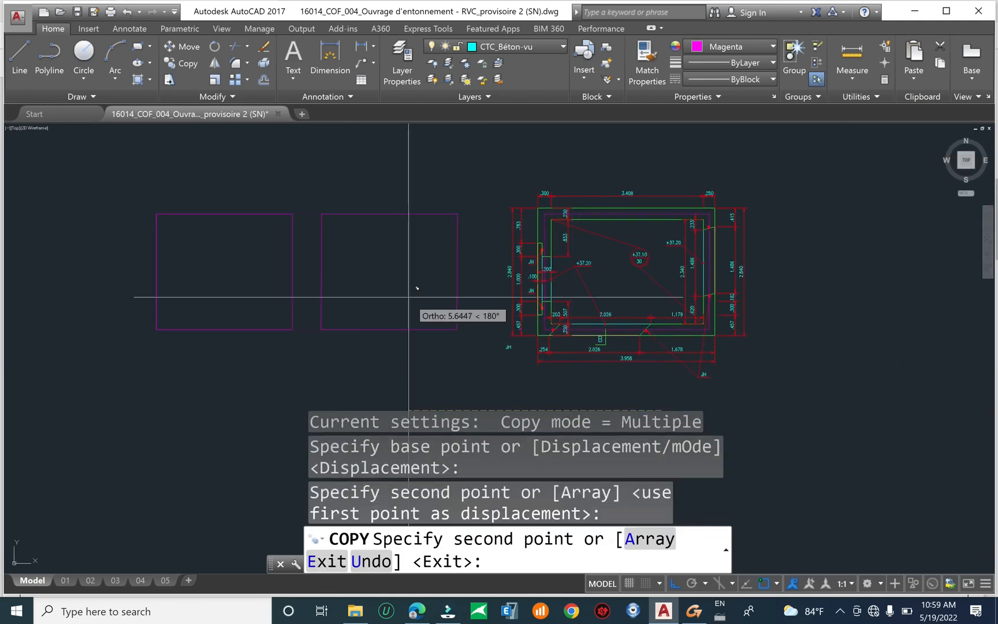
key("Escape")
key("Escape")
Examine the walls, openings and dimensions of the copied section showing Tronçon 17404, below the copied plan
scroll(462, 335, "down", 4)
middle_click_drag(484, 305, 501, 271)
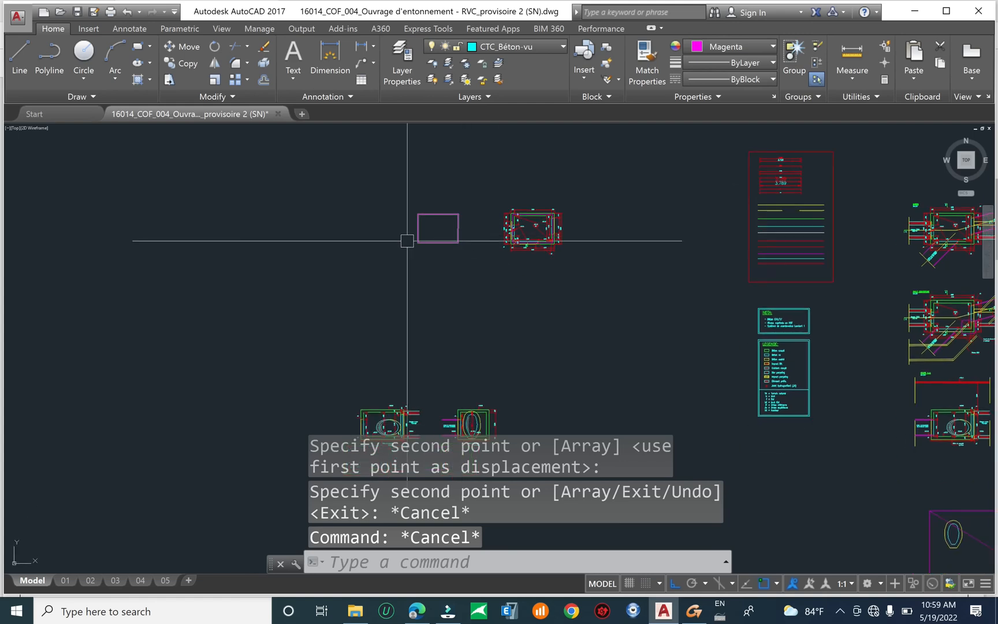
scroll(453, 226, "up", 5)
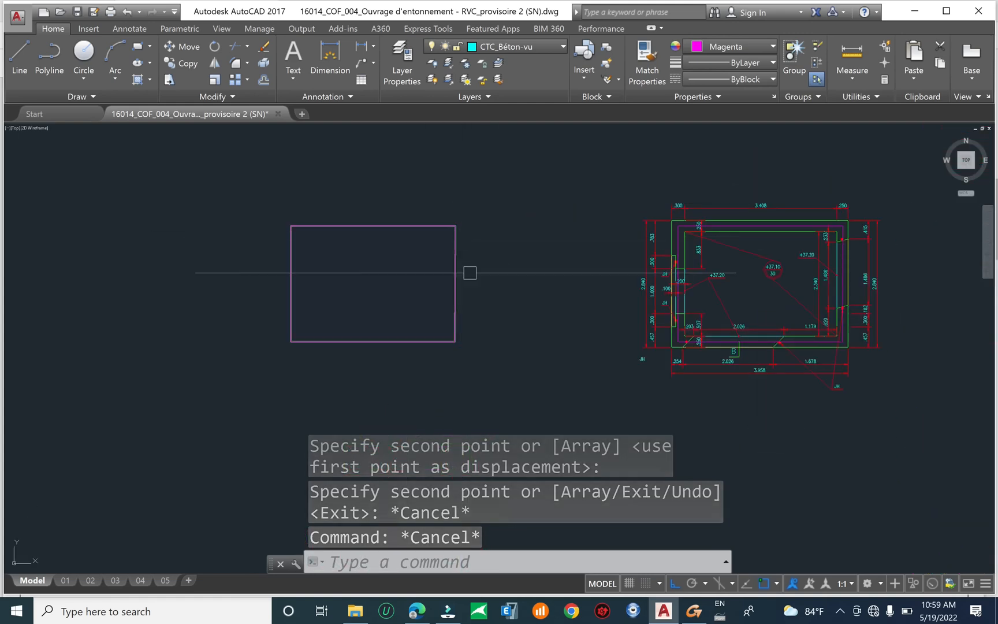
scroll(412, 274, "down", 5)
mouse_move(447, 316)
middle_mouse_down()
mouse_move(486, 236)
mouse_move(533, 182)
middle_mouse_up()
scroll(427, 334, "up", 8)
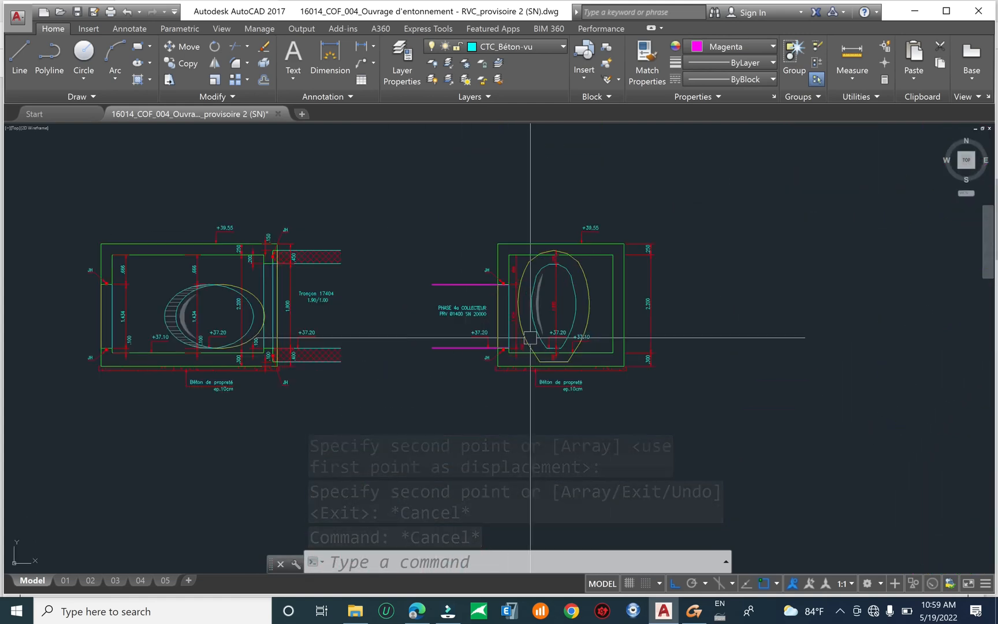
scroll(478, 319, "up", 3)
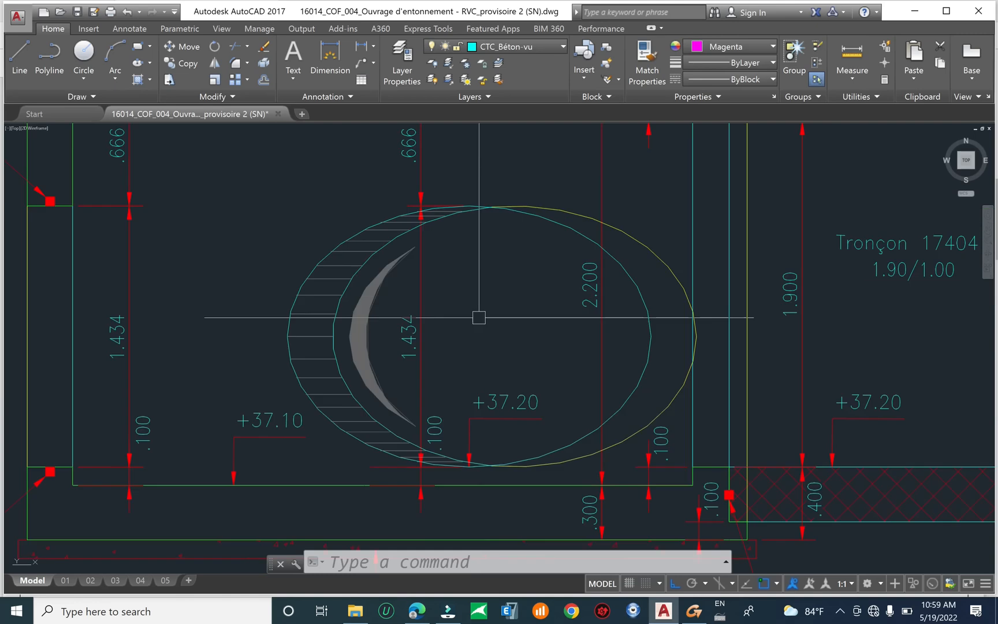
scroll(463, 284, "down", 4)
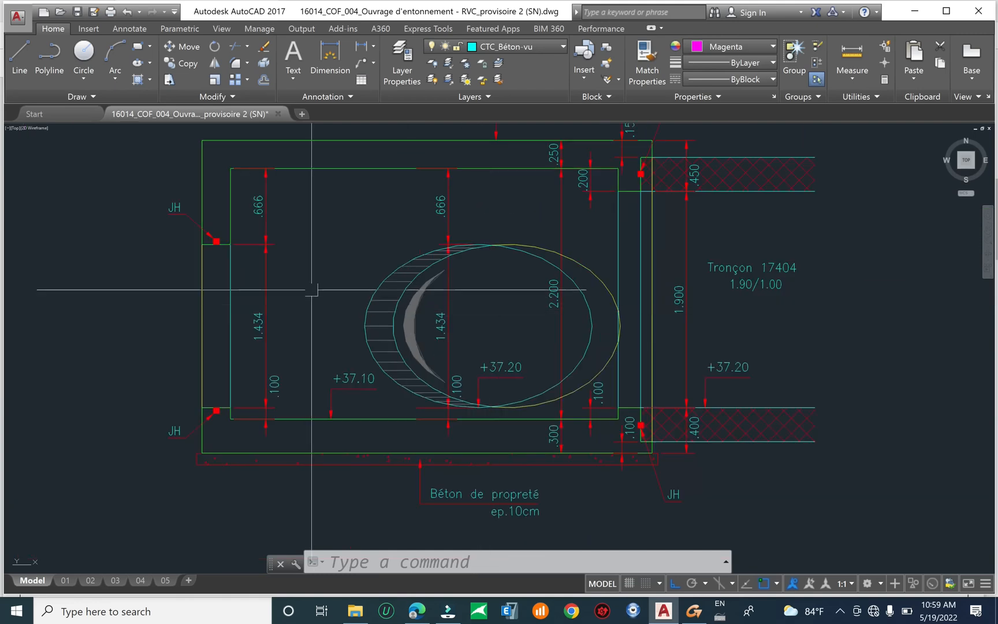
scroll(312, 286, "up", 2)
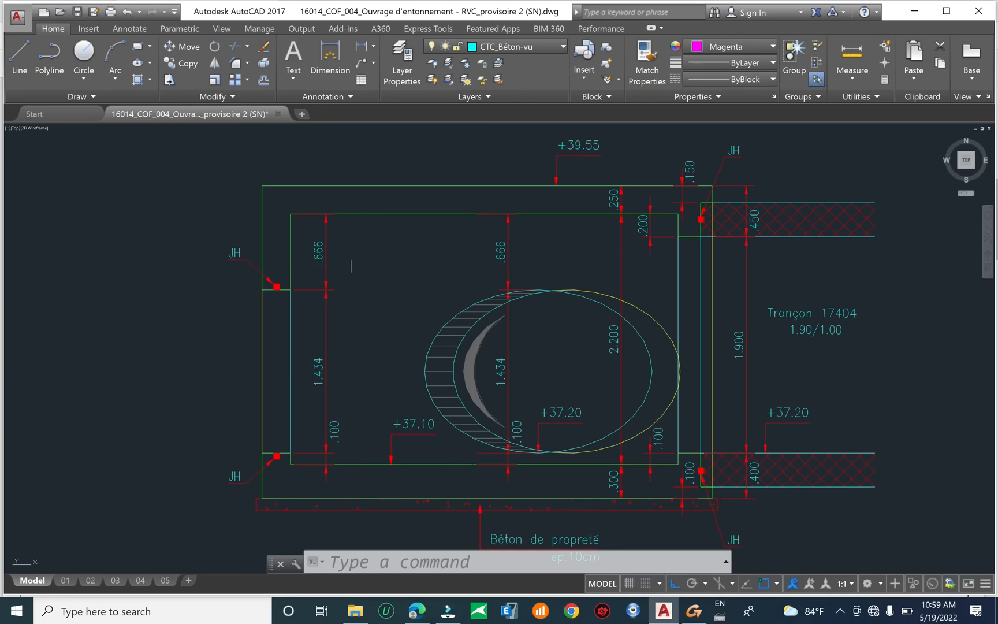
Start a polyline in the Tronçon 17404 section at the midpoint between the chamber's upper-left outer and inner corners
type("pl")
key("Return")
right_click(368, 247, "shift")
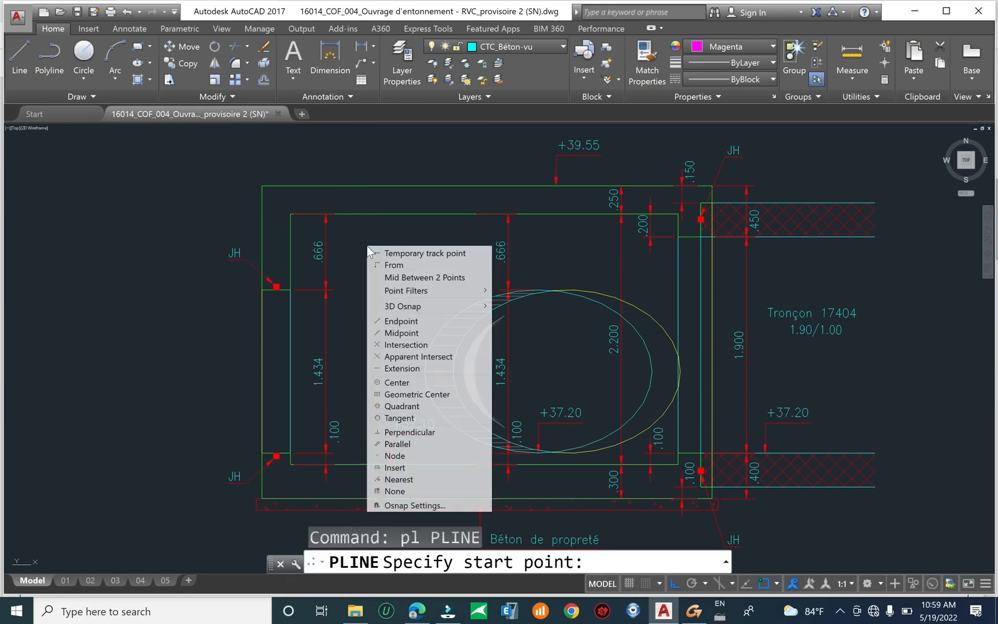
left_click(398, 277)
left_click(261, 186)
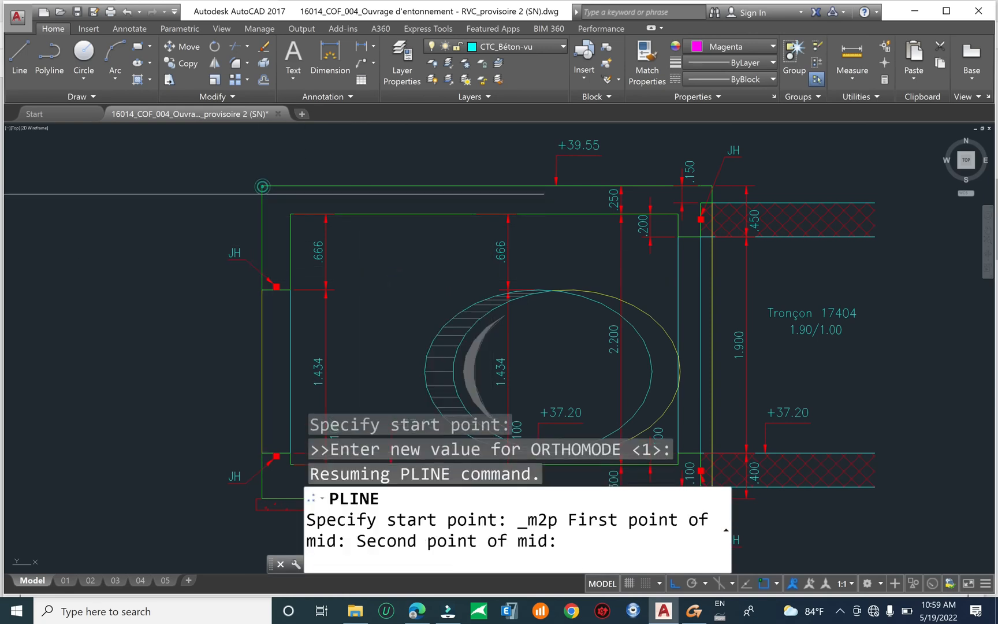
left_click(290, 213)
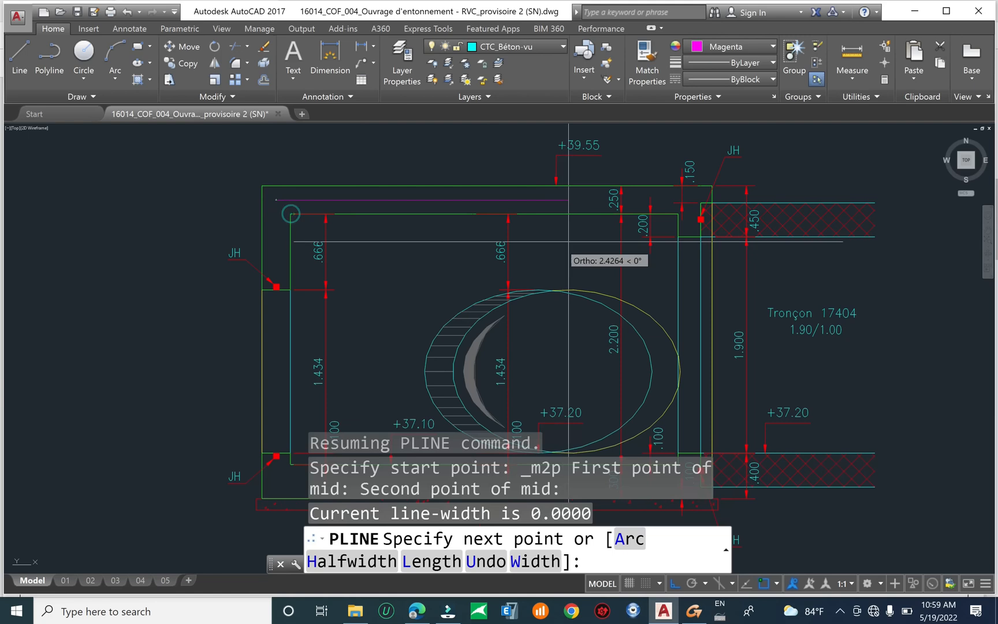
Run the polyline along the top slab's centreline to the midpoint between the upper-right inner and outer corners
right_click(701, 200, "shift")
left_click(723, 229)
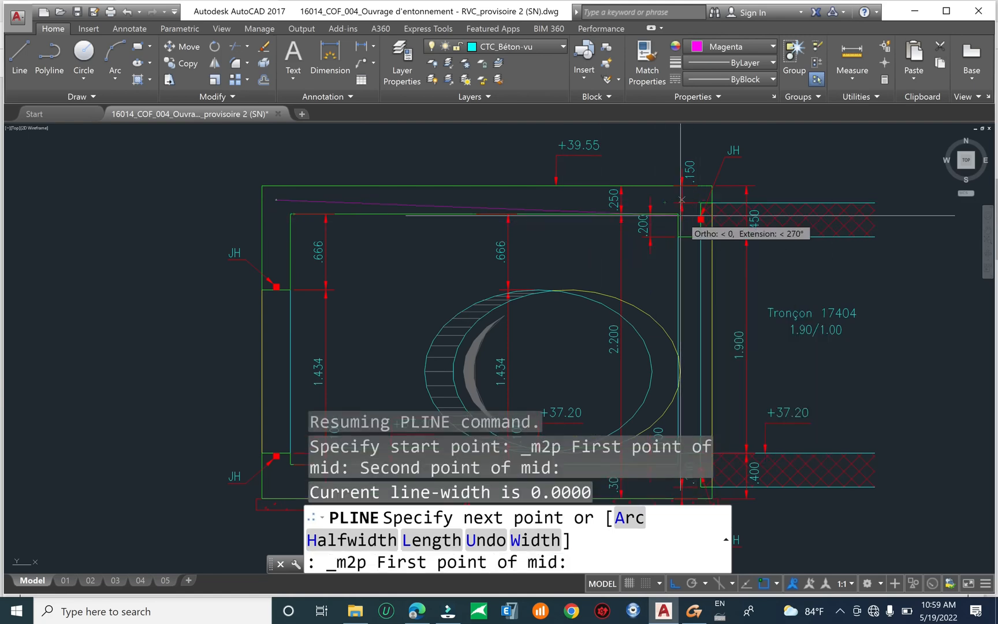
left_click(700, 200)
scroll(711, 188, "up", 7)
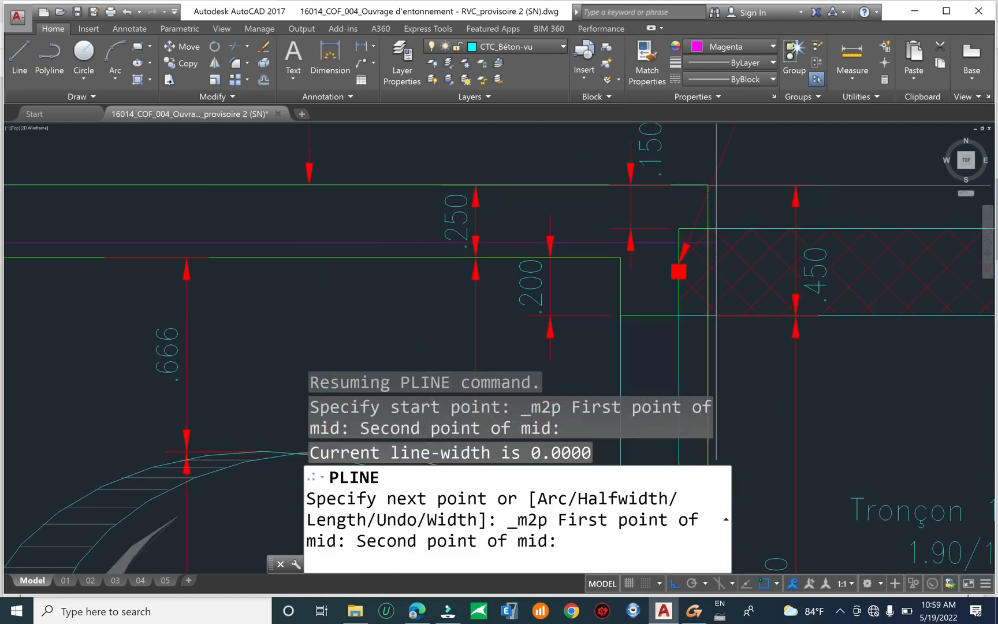
left_click(661, 154)
scroll(661, 154, "down", 7)
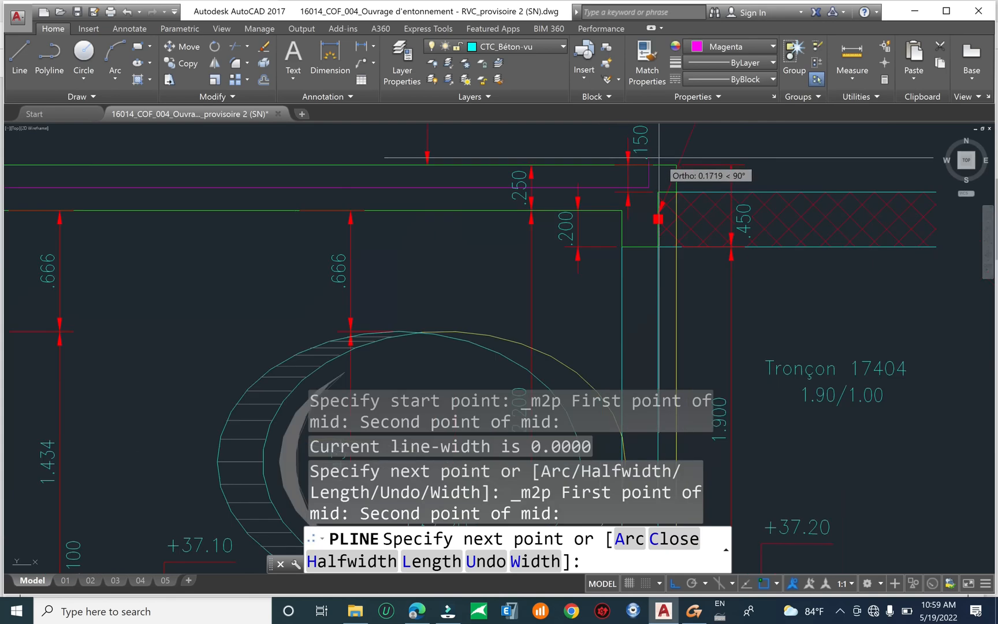
Continue the polyline down the section's right wall to the midpoint between the lower-right inner and outer corners
scroll(639, 384, "up", 7)
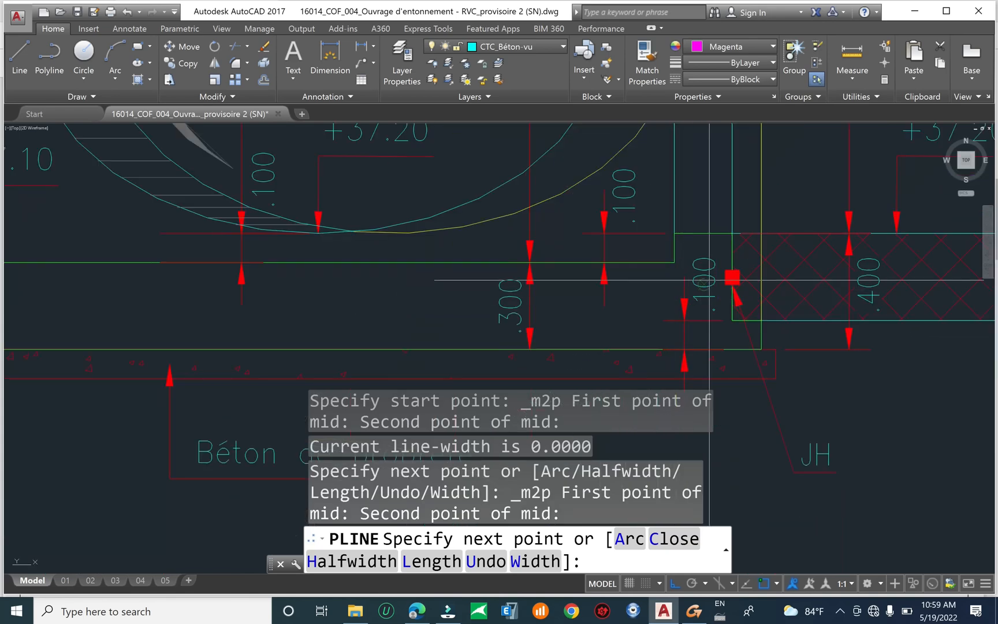
right_click(709, 282, "shift")
left_click(745, 312)
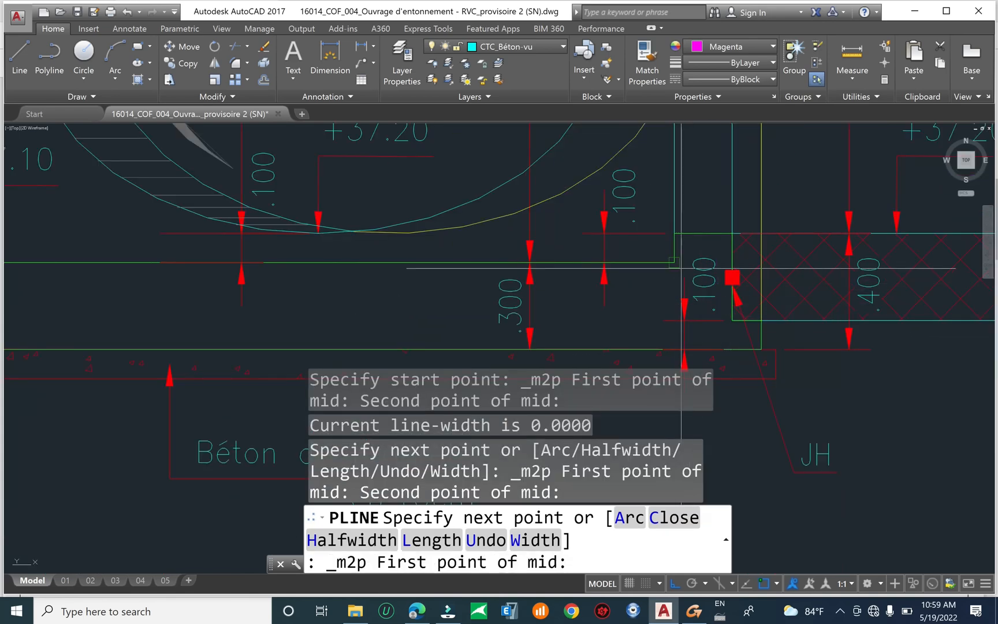
left_click(734, 289)
left_click(762, 349)
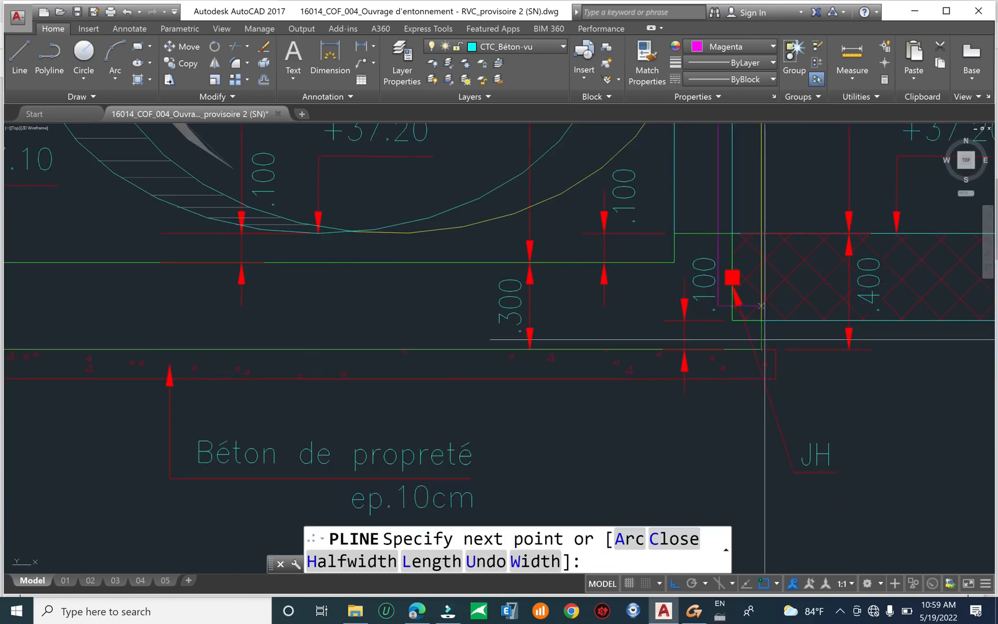
Extend the polyline along the bottom slab's centreline to the midpoint between the lower-left corners, and close it up the left wall
scroll(761, 348, "down", 5)
scroll(480, 289, "up", 7)
right_click(480, 290, "shift")
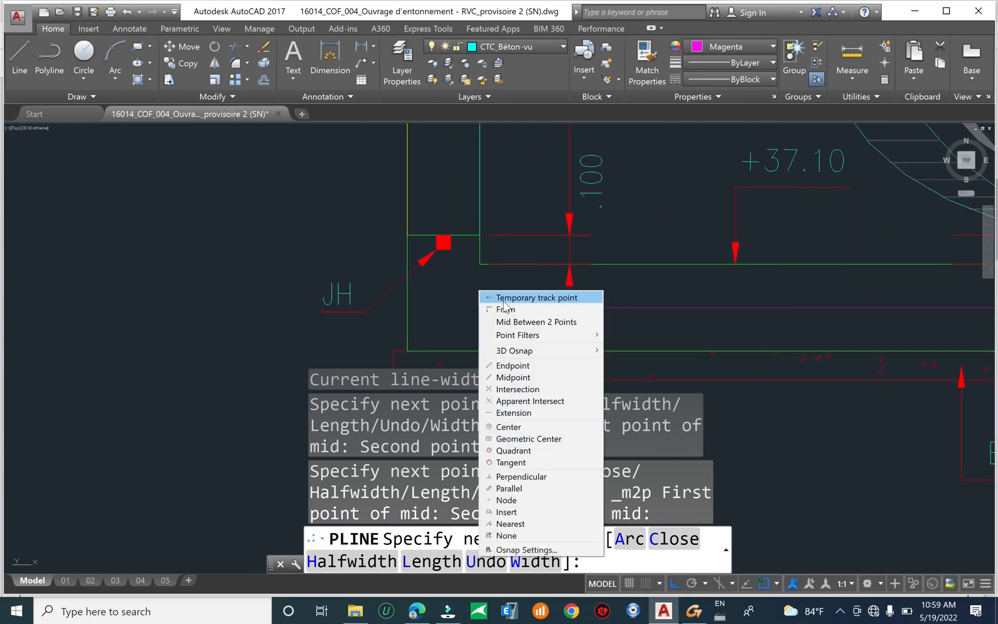
left_click(509, 323)
middle_click_drag(427, 344, 474, 287)
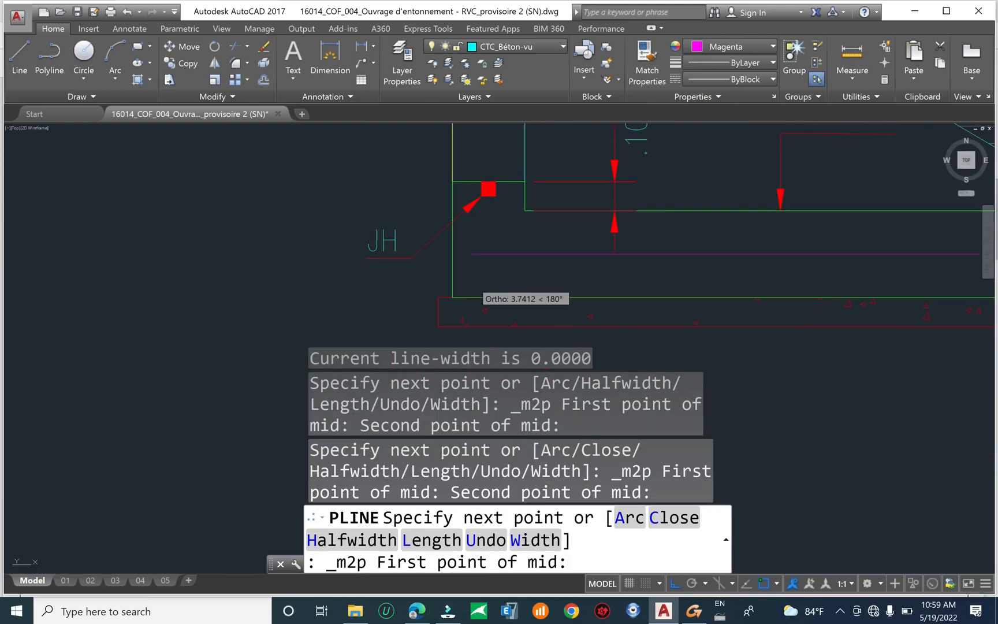
left_click(452, 298)
left_click(524, 210)
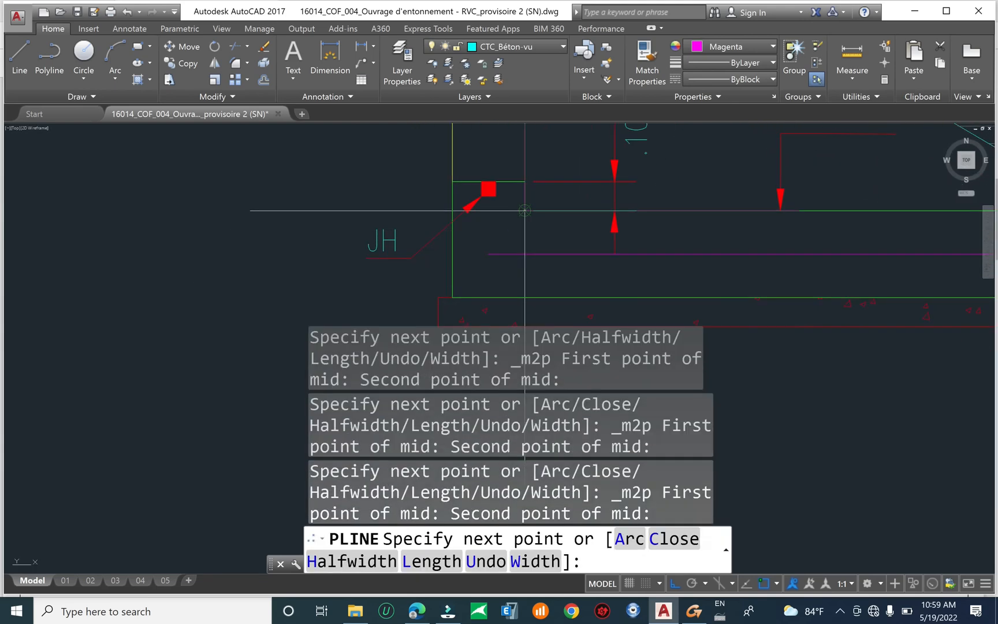
type("c")
key("Return")
scroll(503, 243, "down", 4)
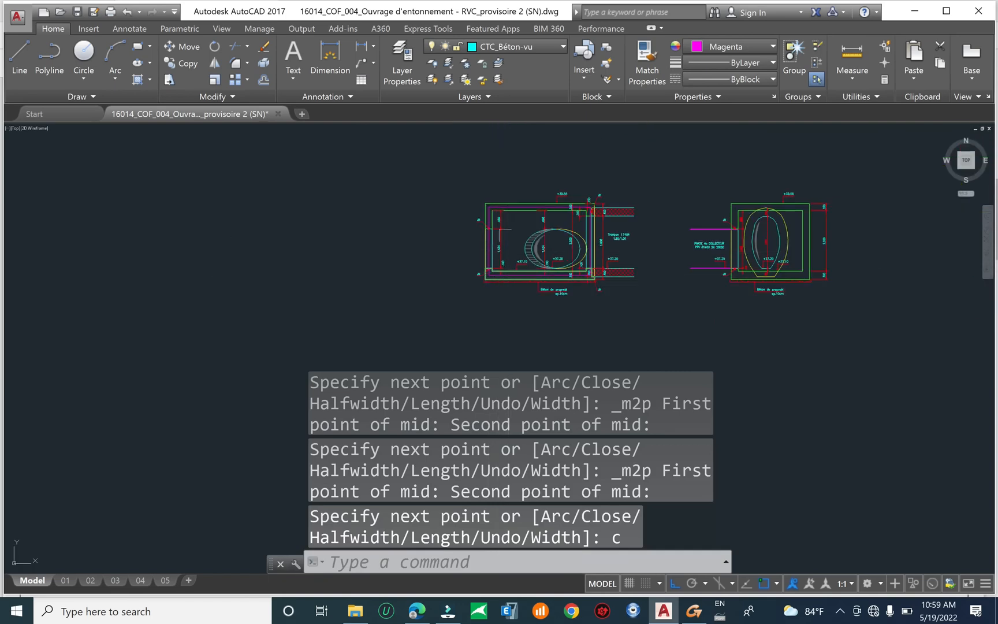
scroll(506, 235, "up", 4)
key("Escape")
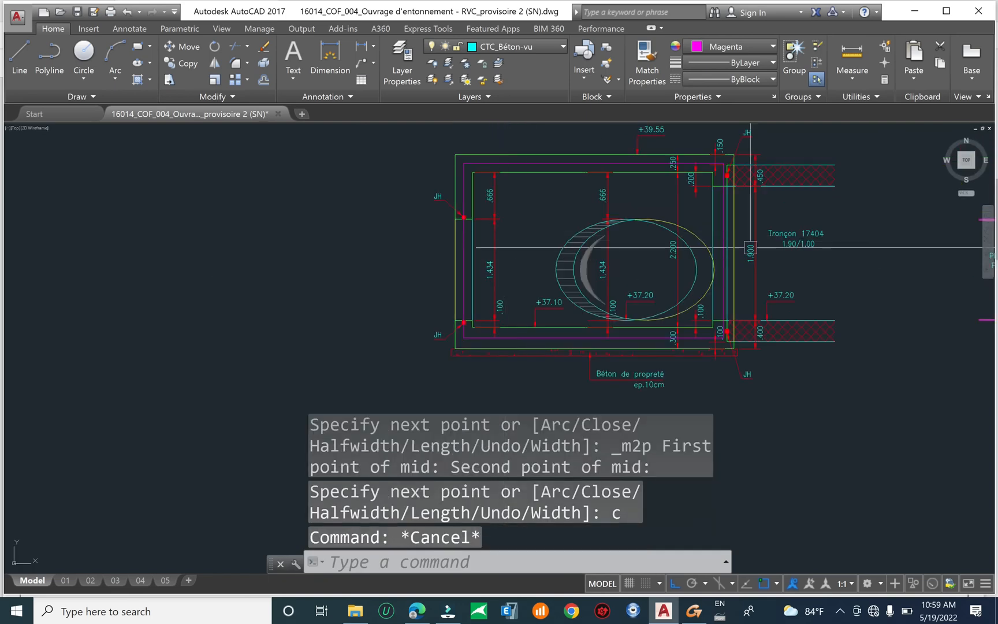
Examine the traced section's centreline and oval opening against the collector pipe connection in the original plan
scroll(608, 305, "up", 5)
scroll(626, 296, "down", 2)
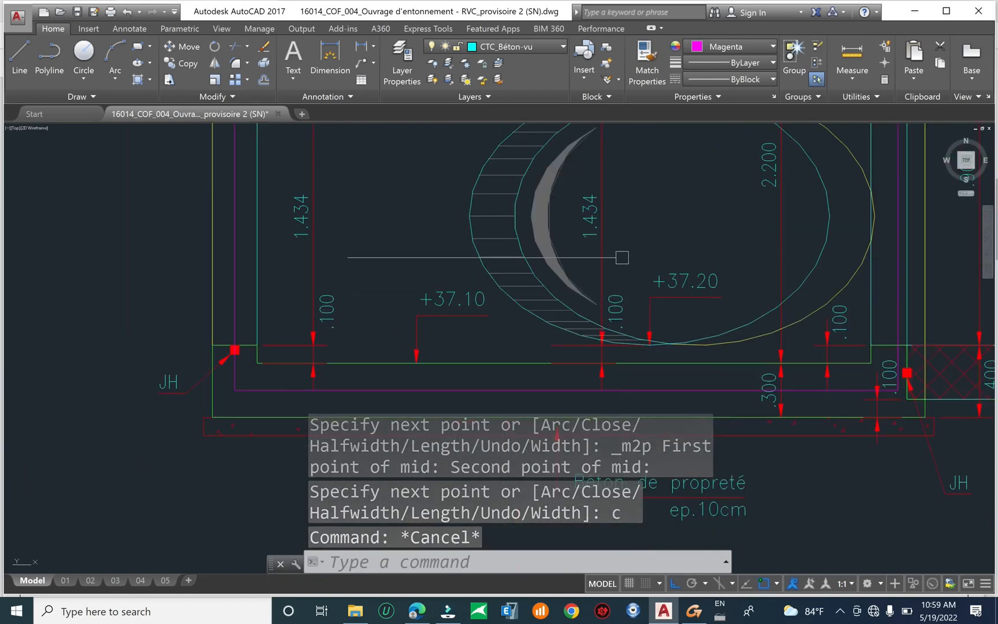
middle_click_drag(680, 281, 596, 290)
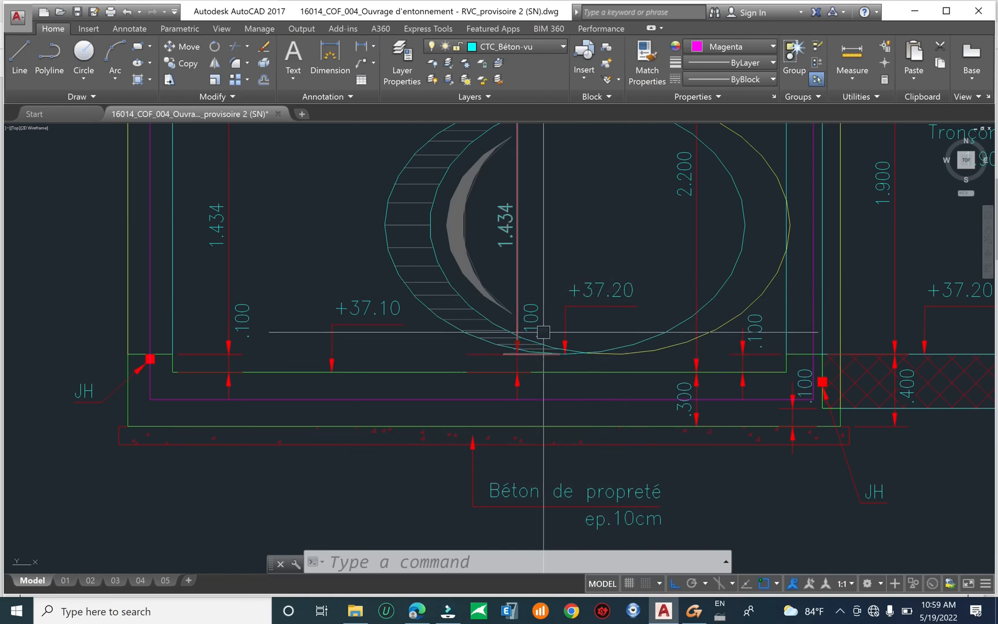
scroll(608, 366, "down", 8)
scroll(607, 366, "up", 10)
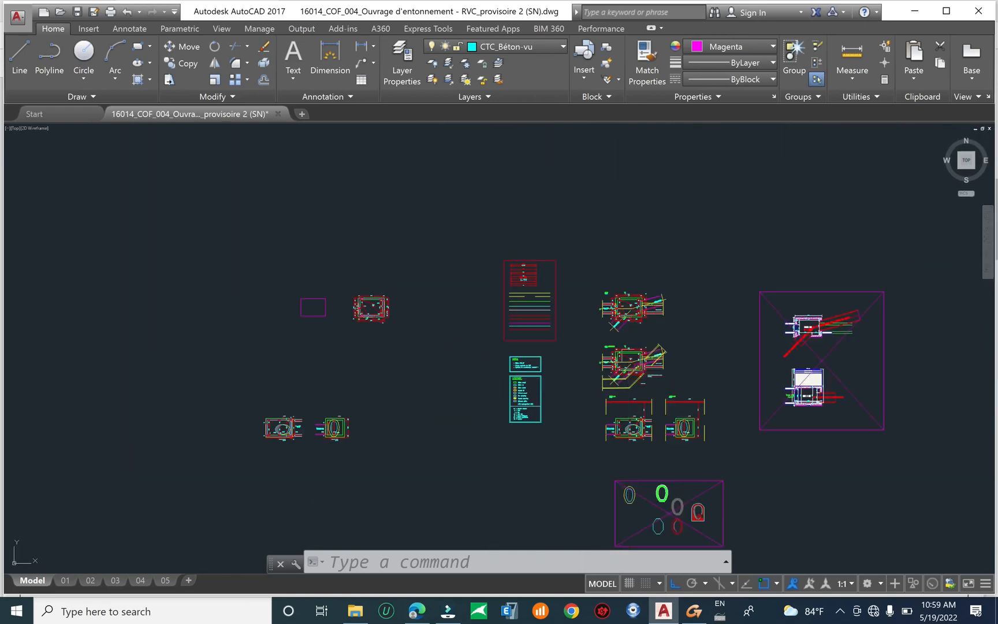
scroll(752, 370, "up", 2)
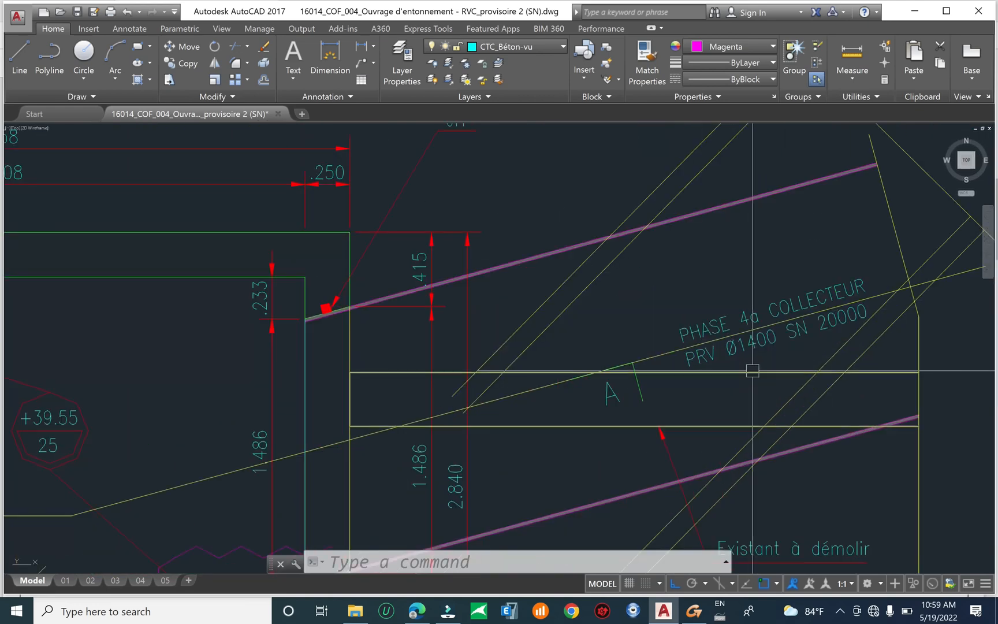
scroll(751, 370, "down", 10)
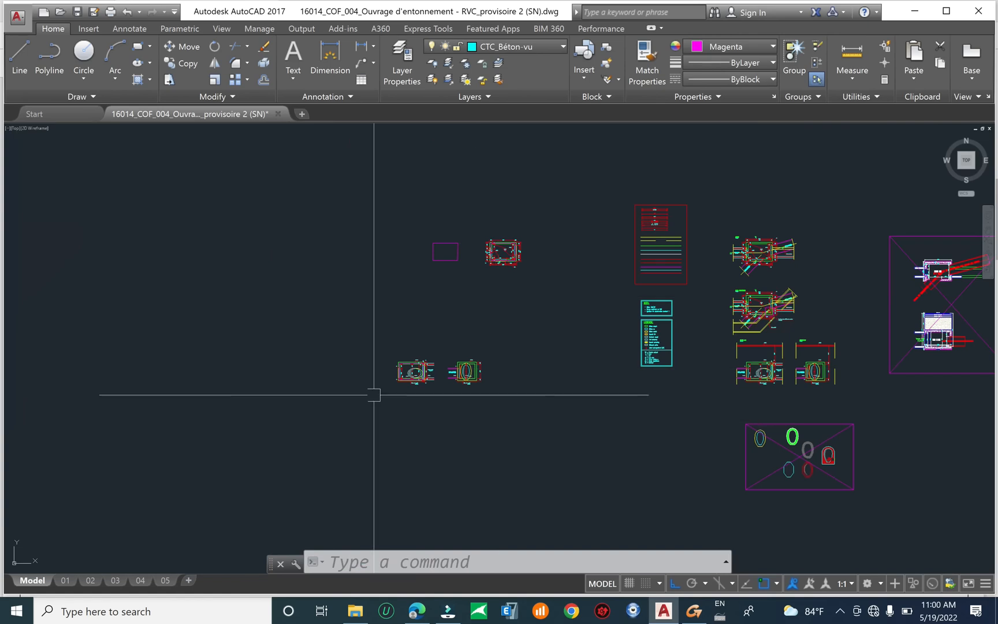
scroll(375, 397, "up", 10)
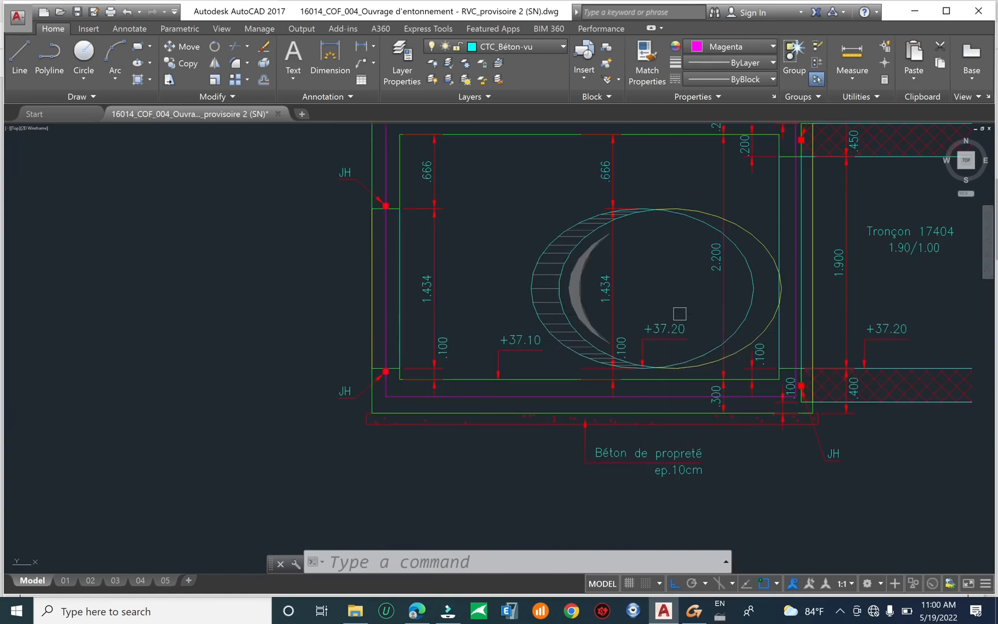
type("x")
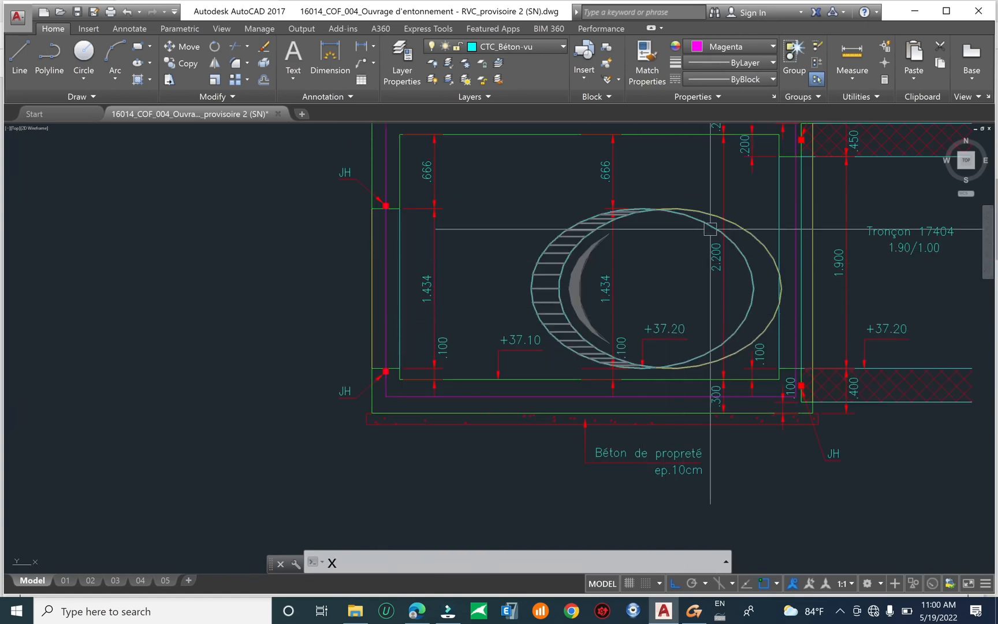
key("Escape")
key("Escape")
key("Escape")
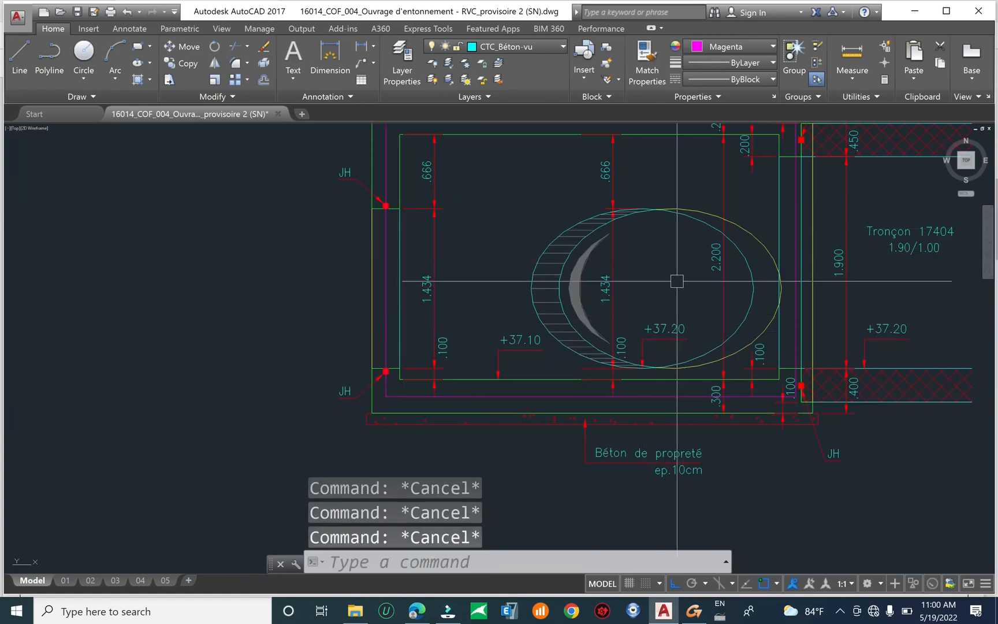
Place a vertical construction line through the upper crossing point of the section's two oval outlines
type("xl")
key("Return")
type("v")
key("Return")
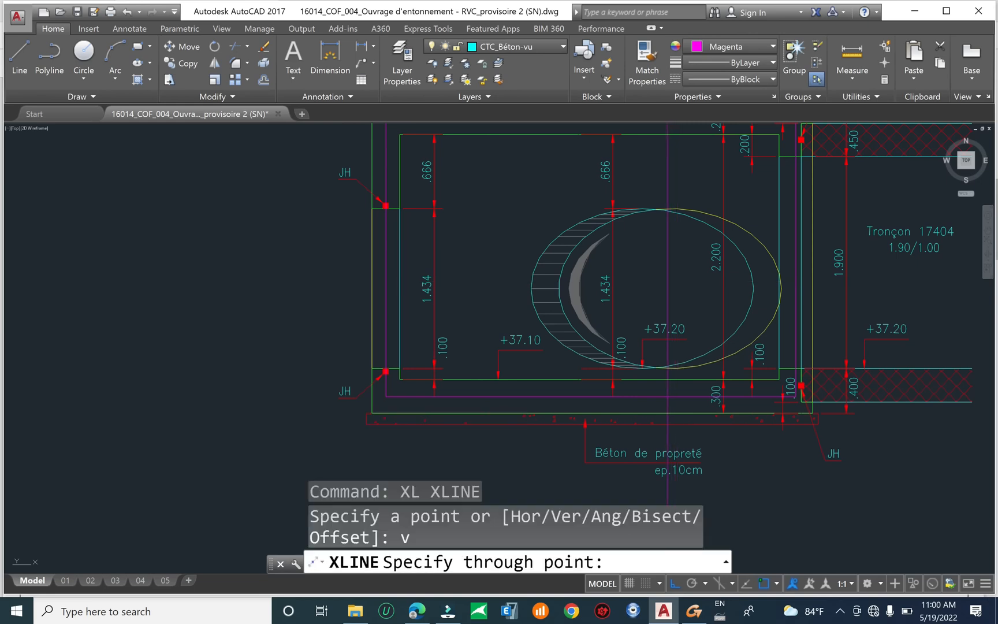
left_click(658, 213)
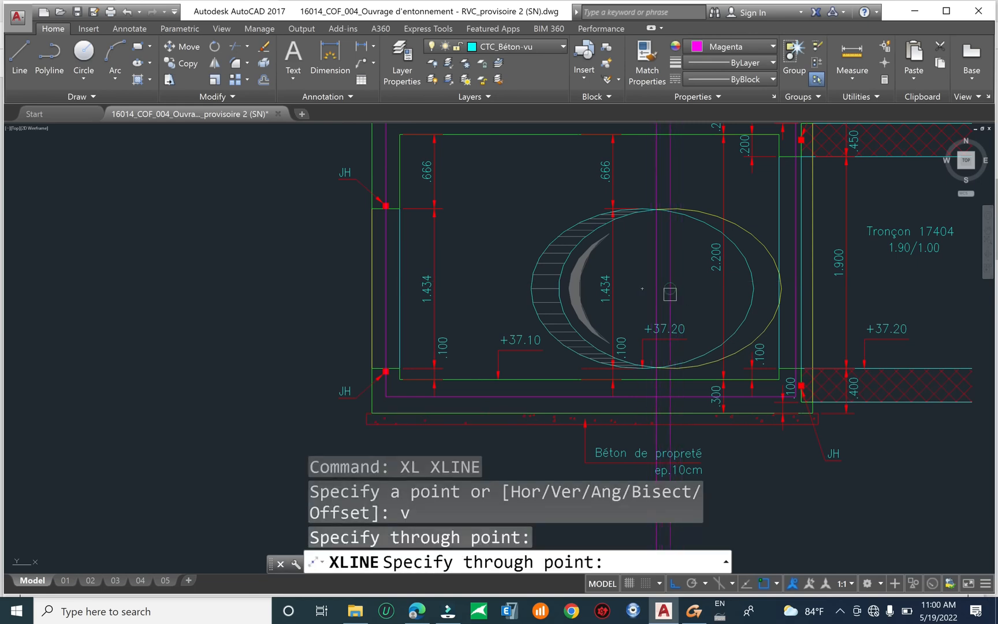
scroll(665, 298, "down", 2)
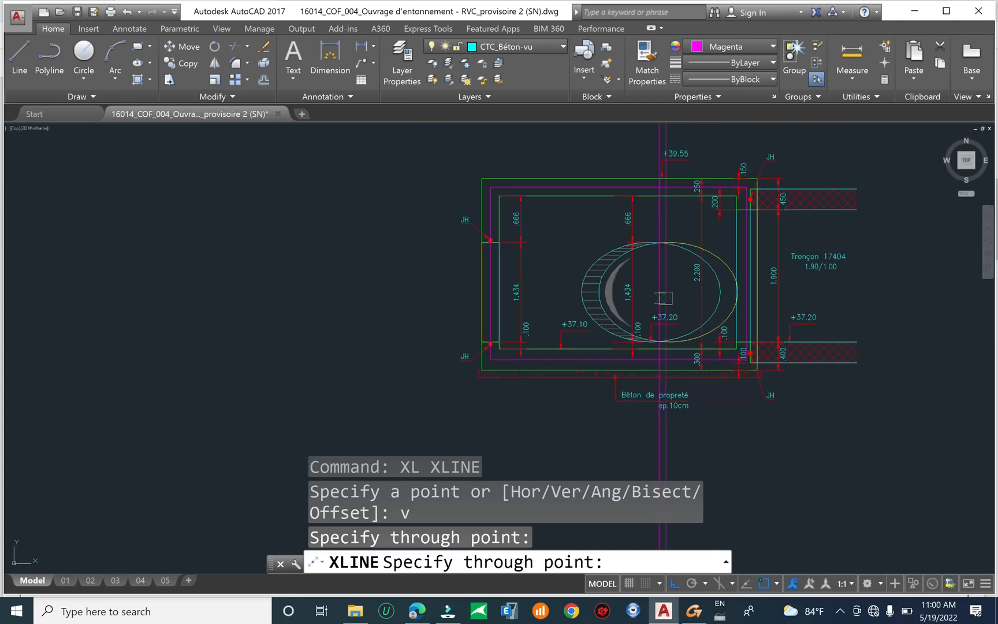
scroll(665, 298, "up", 4)
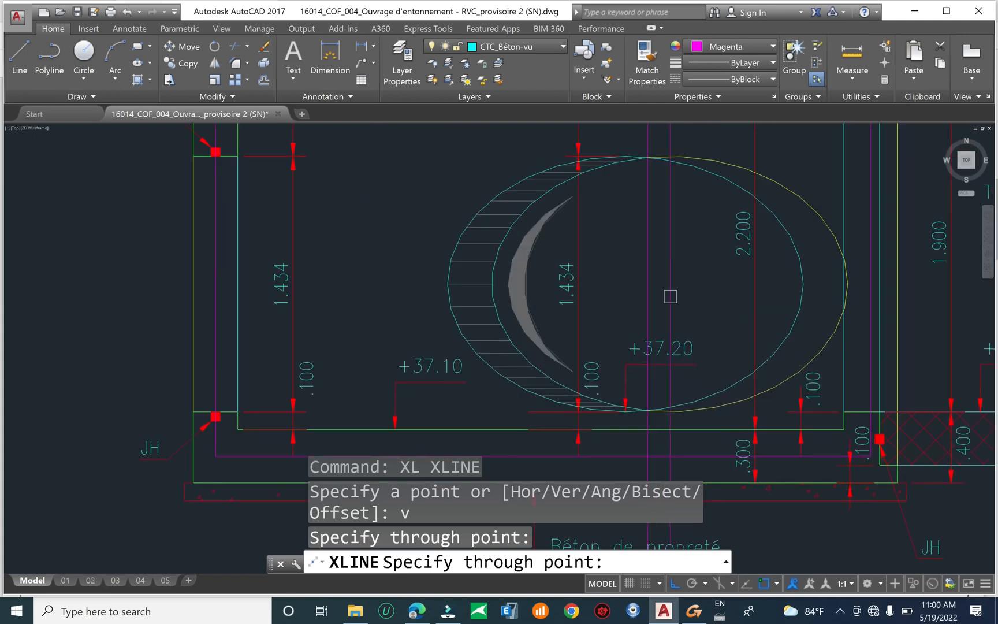
scroll(670, 296, "down", 2)
key("Escape")
Place a horizontal construction line through the centre of the oval opening
type("Xl")
key("Return")
type("h")
key("Return")
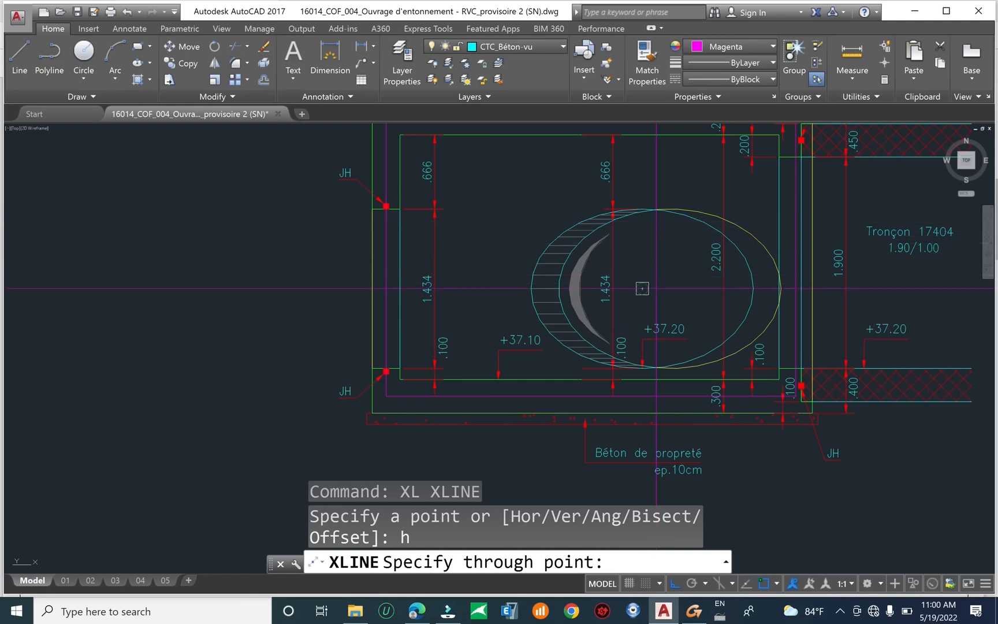
key("Escape")
key("Escape")
key("Escape")
key("Escape")
Draw a circle of diameter 1.4 centred on the intersection of the two construction lines
type("c")
key("Return")
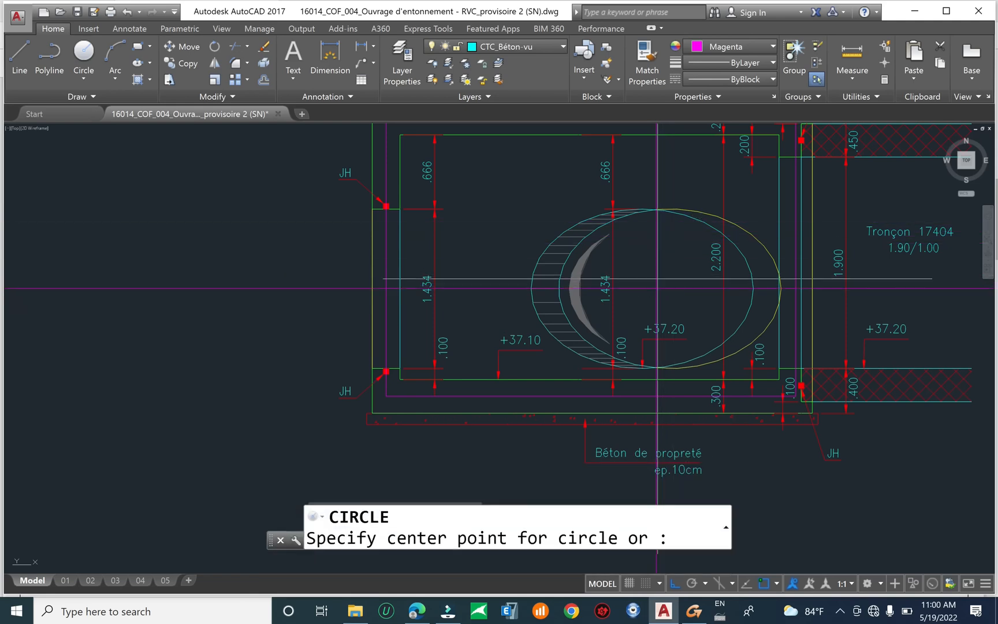
left_click(656, 289)
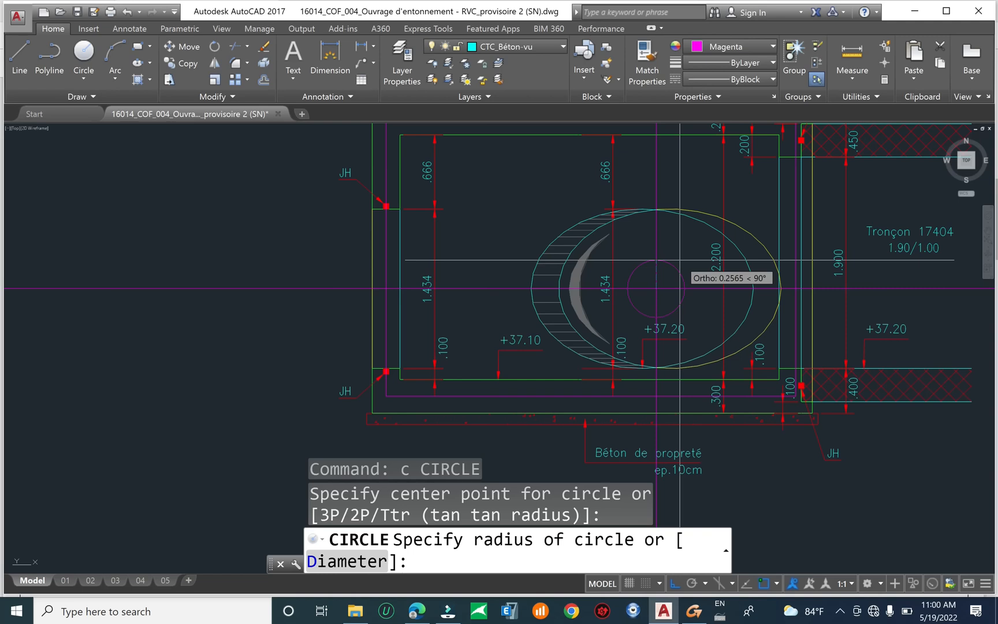
type("d")
key("Return")
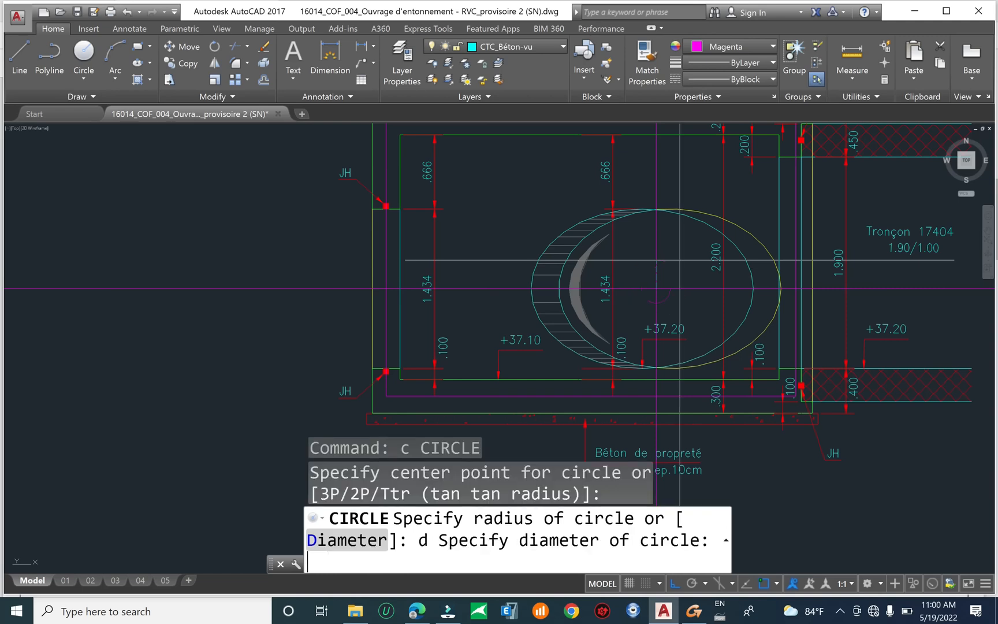
type("1.4")
key("Return")
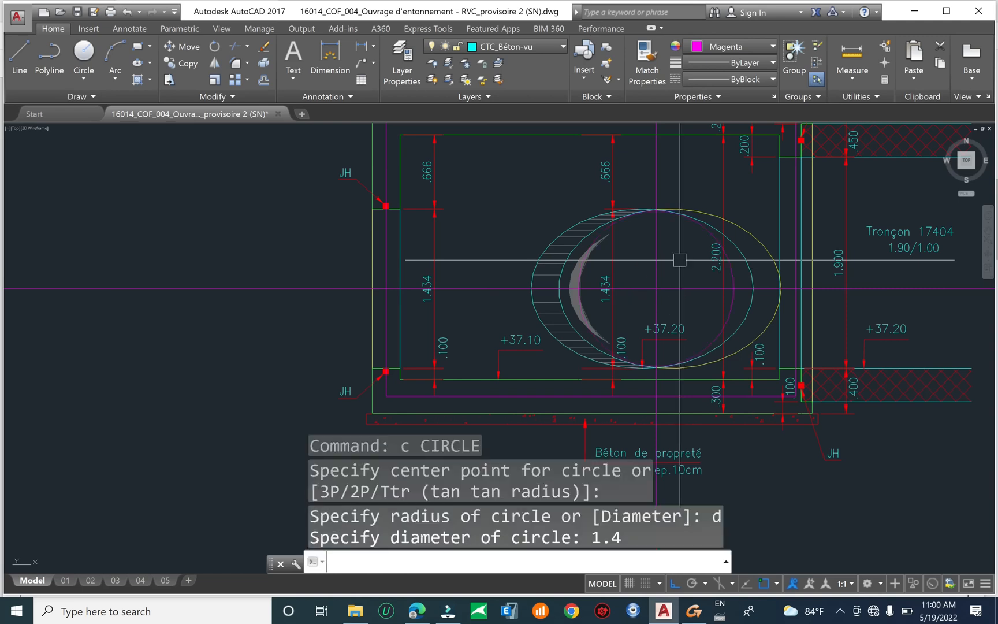
key("Escape")
key("Escape")
Erase the horizontal and vertical construction lines used to centre the circle
scroll(697, 279, "down", 6)
scroll(698, 281, "up", 6)
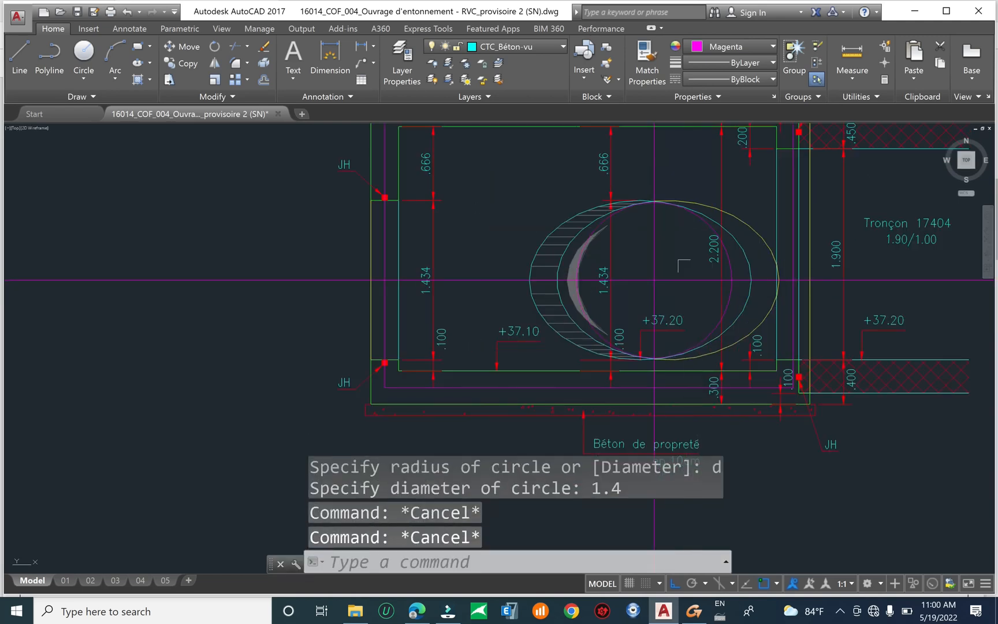
left_click(698, 219)
key("Escape")
left_click(312, 245)
left_click(256, 299)
type("e")
key("Return")
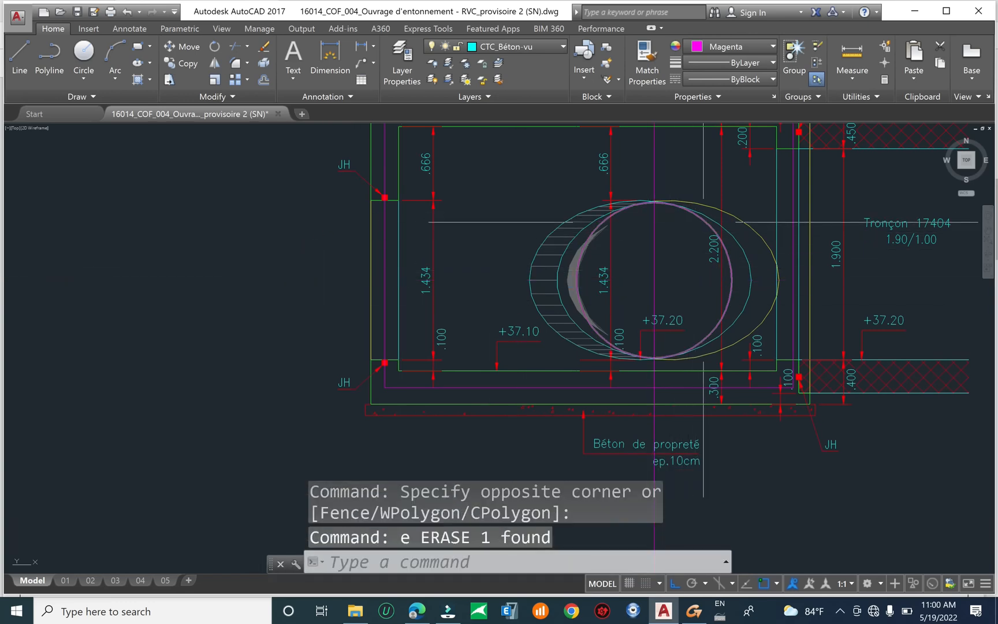
Move the section's centreline rectangle and its circle about 11.6 units horizontally into the empty space left of the section
middle_click_drag(694, 240, 700, 144)
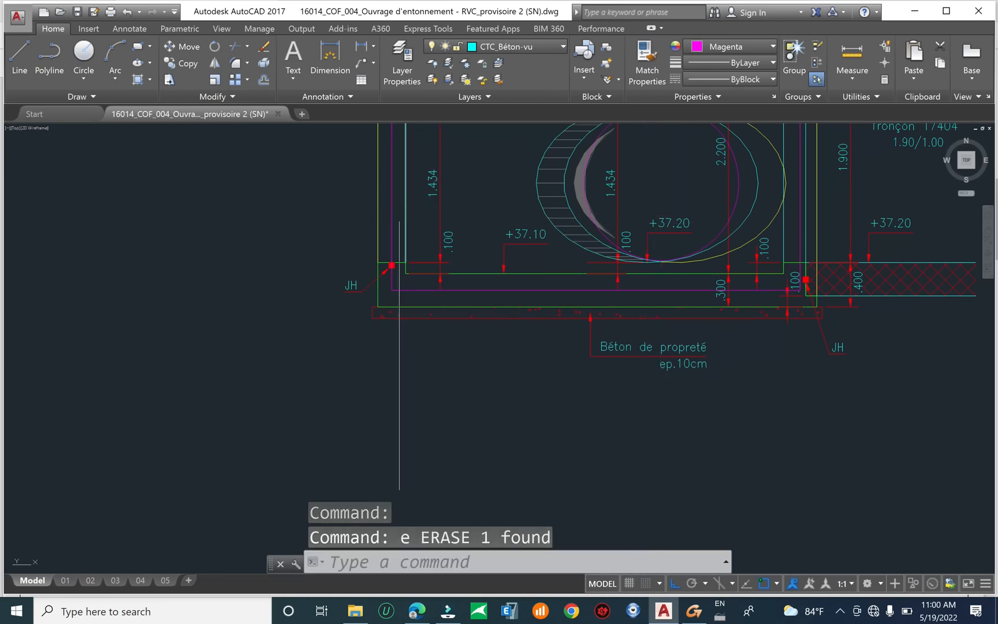
left_click(392, 214)
middle_click_drag(647, 197, 638, 295)
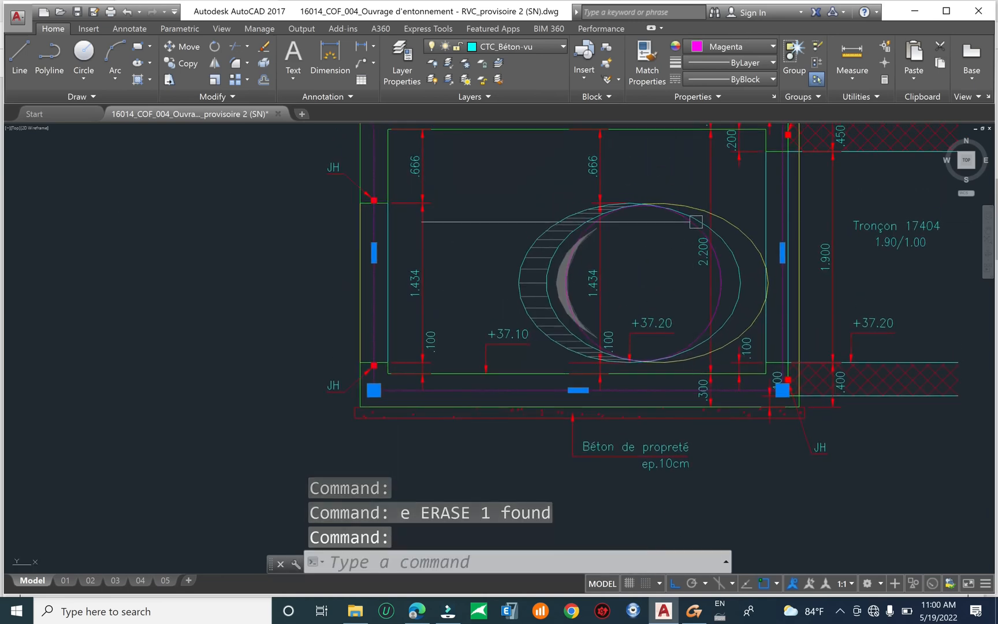
left_click(696, 222)
scroll(639, 263, "down", 5)
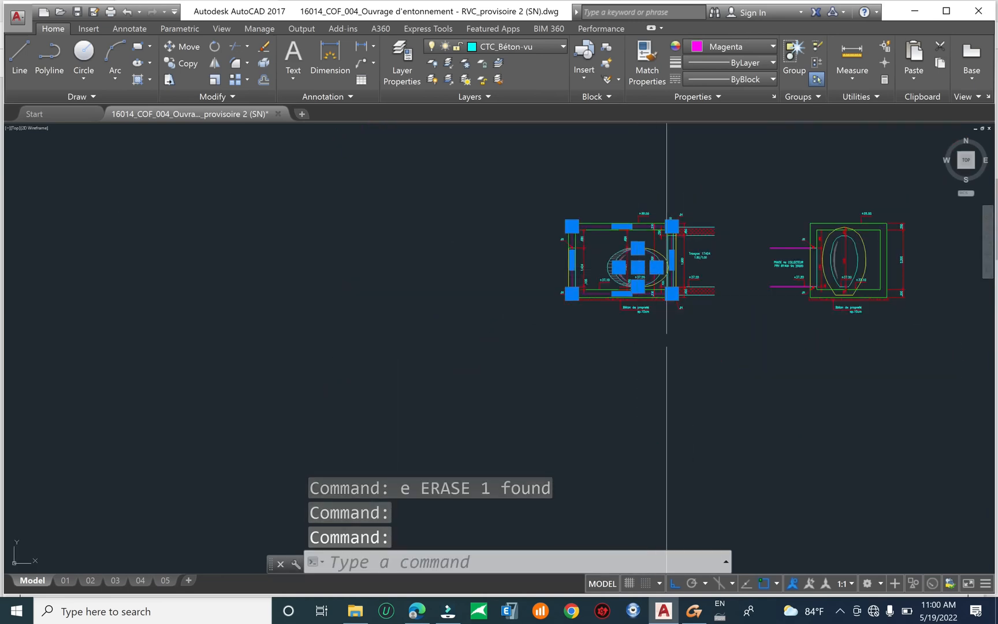
scroll(667, 345, "down", 5)
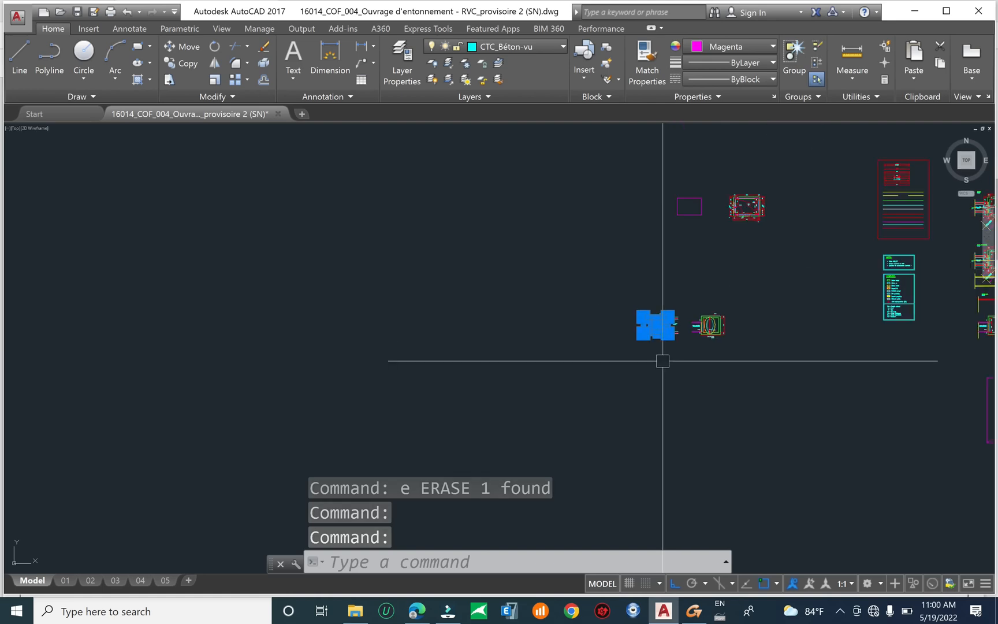
type("m")
key("Return")
left_click(662, 361)
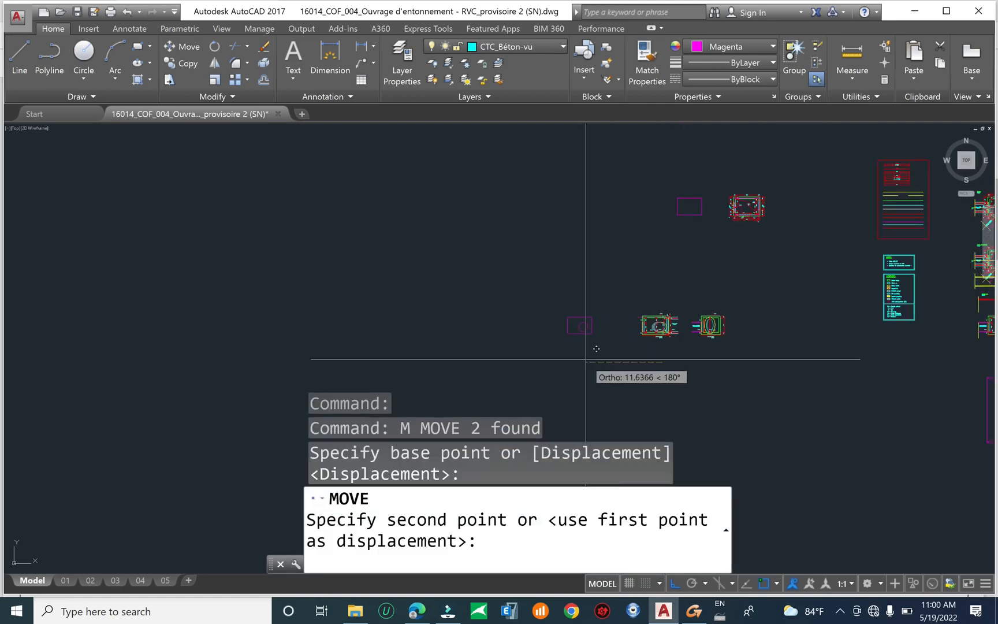
key("Escape")
Examine the second section with the egg-shaped opening and the PRV Ø1400 collector connection
scroll(589, 353, "up", 6)
middle_click_drag(653, 319, 451, 325)
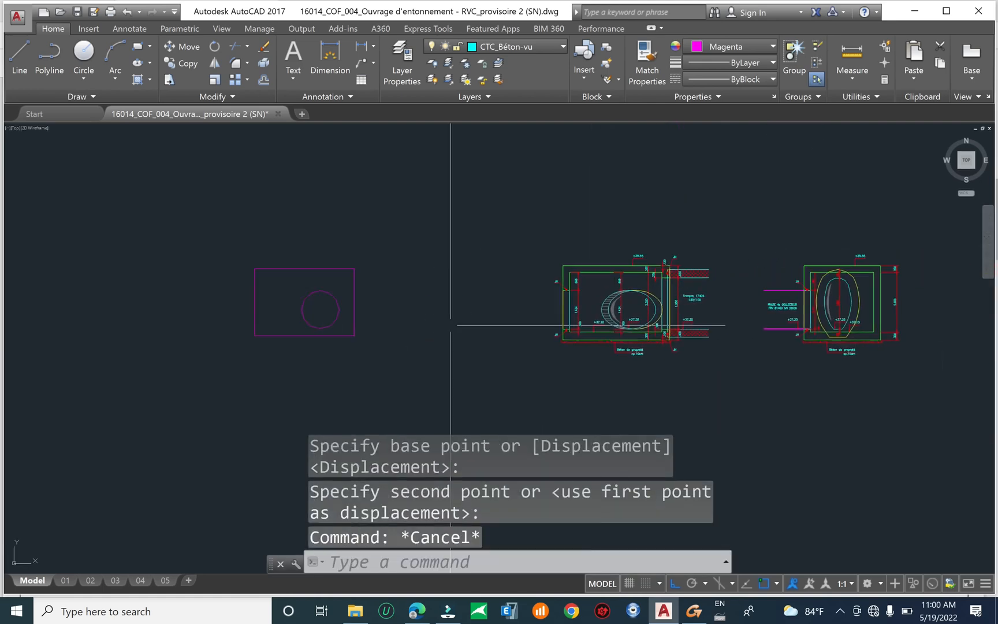
scroll(722, 309, "up", 6)
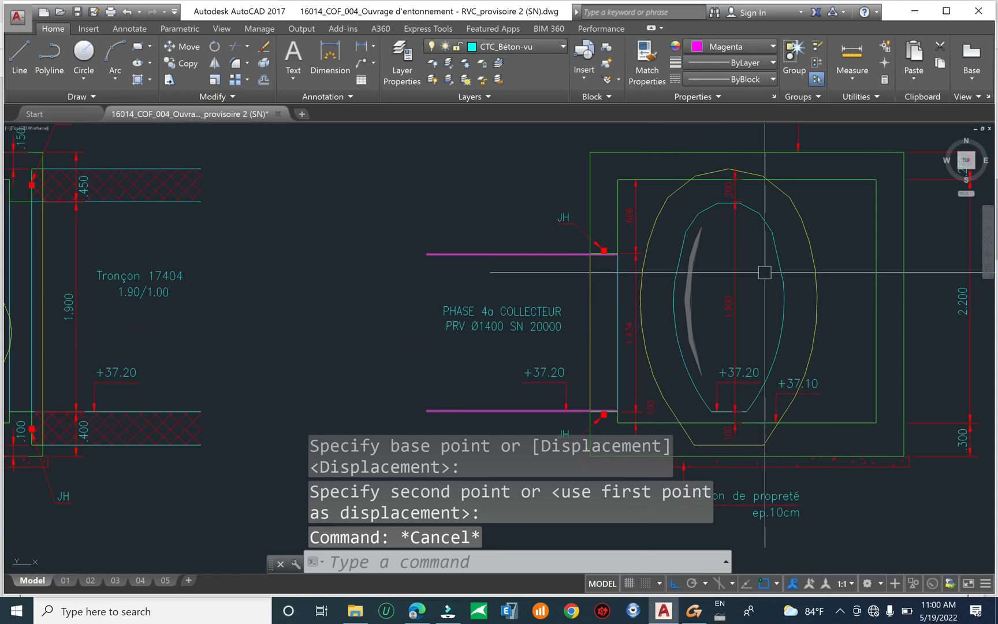
scroll(653, 273, "down", 3)
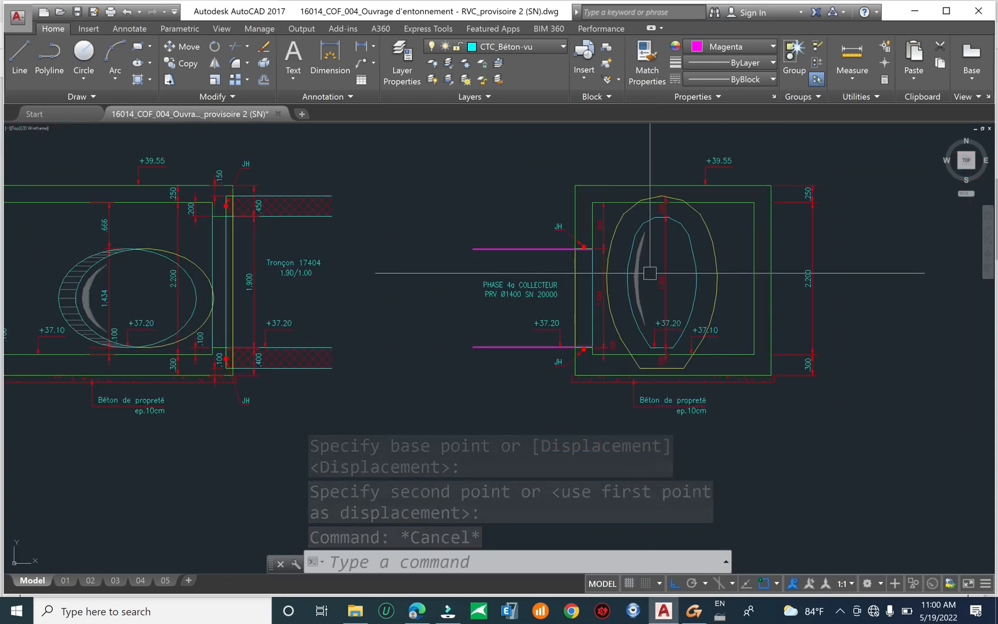
mouse_move(443, 279)
middle_mouse_down()
mouse_move(490, 256)
mouse_move(568, 250)
middle_mouse_up()
scroll(548, 264, "down", 4)
scroll(496, 254, "up", 2)
scroll(706, 241, "up", 2)
key("Escape")
key("Escape")
key("Escape")
Start a polyline in the second section at the midpoint between the upper-left outer and inner wall corners
type("pl")
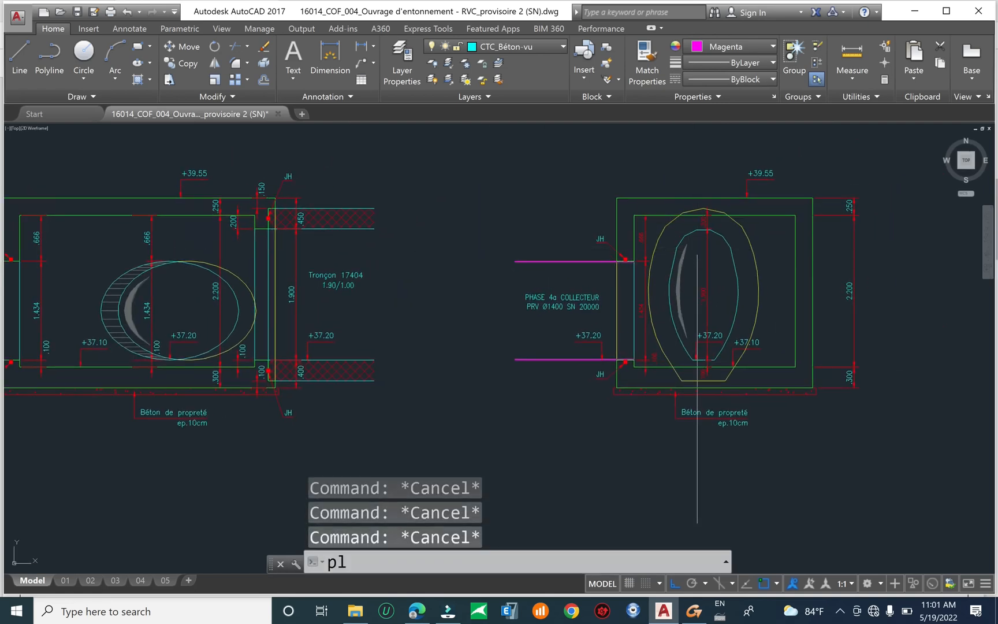
key("Return")
scroll(651, 205, "up", 4)
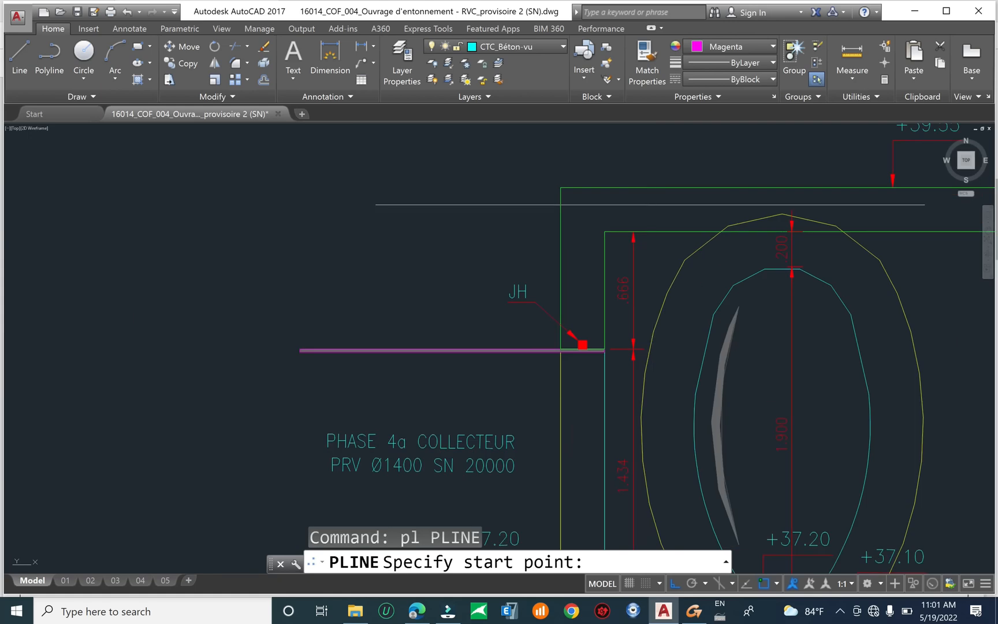
right_click(641, 199, "shift")
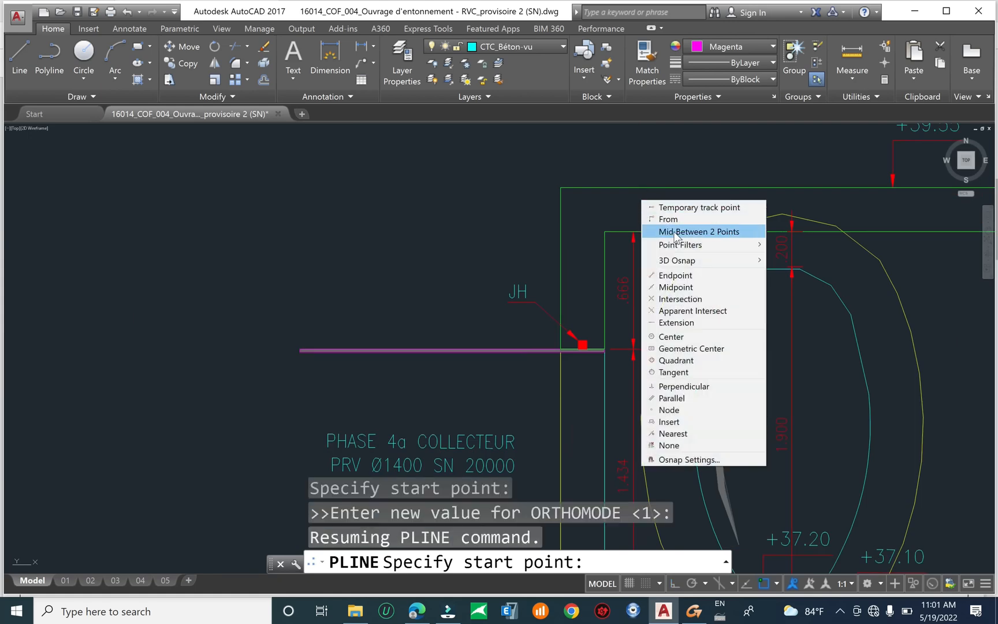
left_click(674, 232)
left_click(560, 194)
left_click(604, 231)
Run the polyline along the second section's top slab to the midpoint between the upper-right inner and outer corners
scroll(579, 211, "down", 6)
scroll(681, 214, "up", 6)
right_click(636, 181, "shift")
left_click(669, 209)
left_click(659, 172)
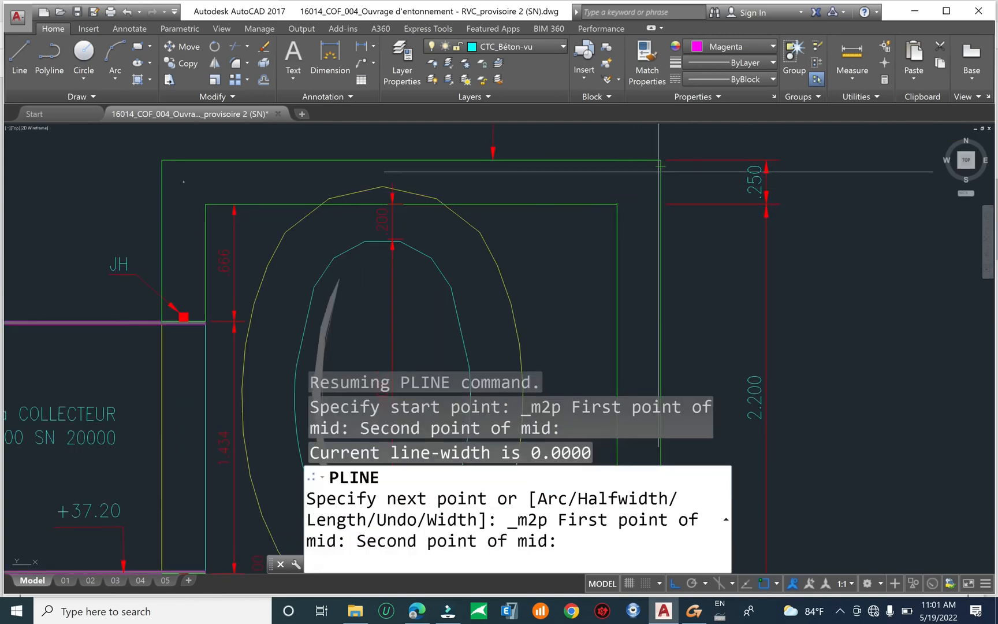
left_click(661, 160)
Continue the polyline down the second section's right wall to the midpoint between the lower-right inner and outer corners
scroll(682, 144, "down", 6)
scroll(662, 266, "up", 6)
scroll(684, 222, "up", 5)
right_click(696, 217, "shift")
left_click(719, 252)
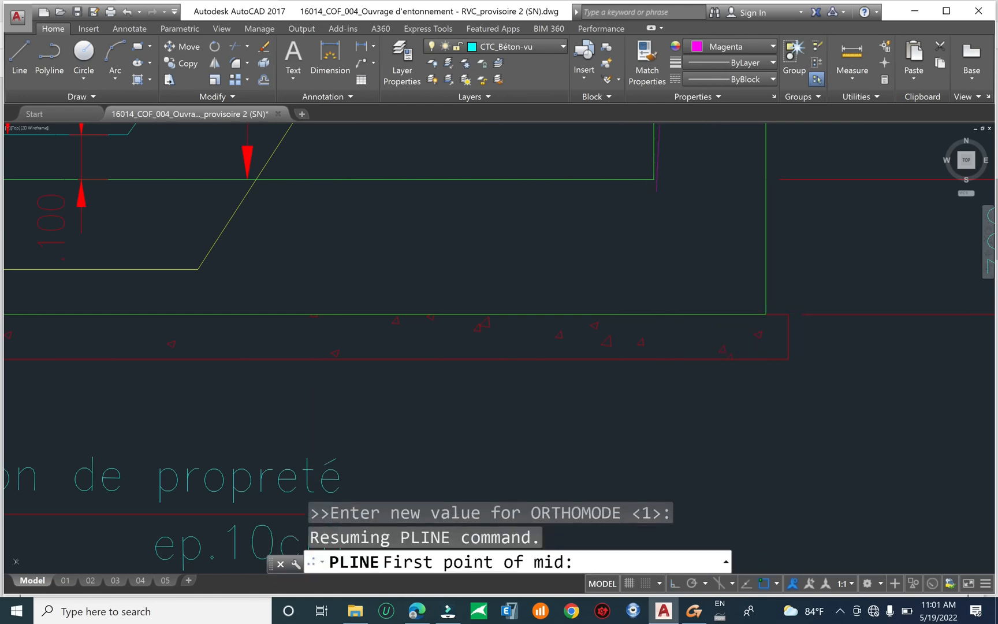
left_click(654, 179)
left_click(766, 314)
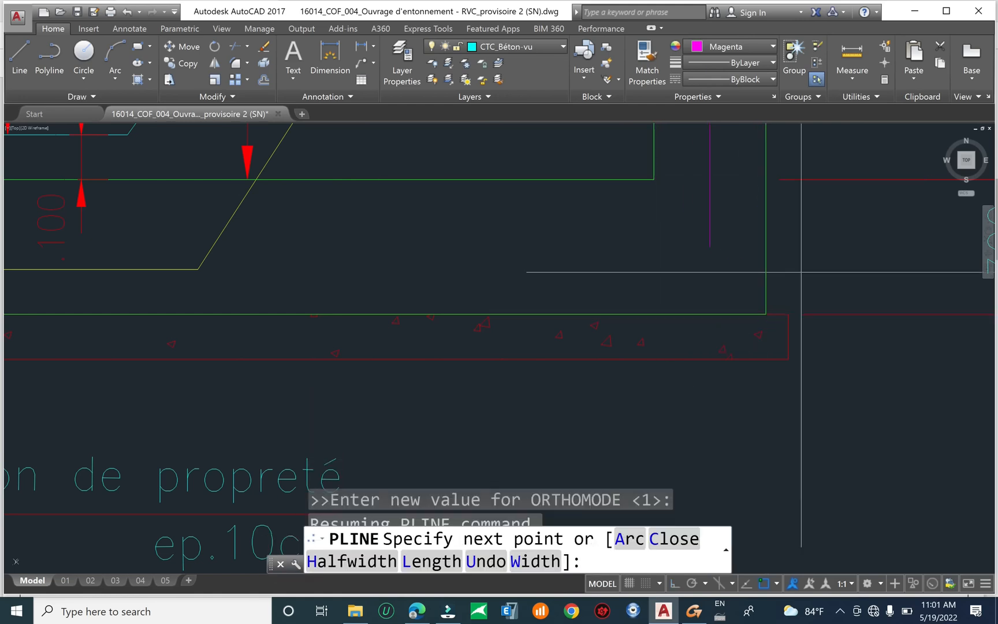
Extend the polyline along the second section's bottom slab to the midpoint between the lower-left corners, and close it up the left wall
scroll(751, 277, "down", 5)
scroll(324, 243, "up", 5)
right_click(340, 267, "shift")
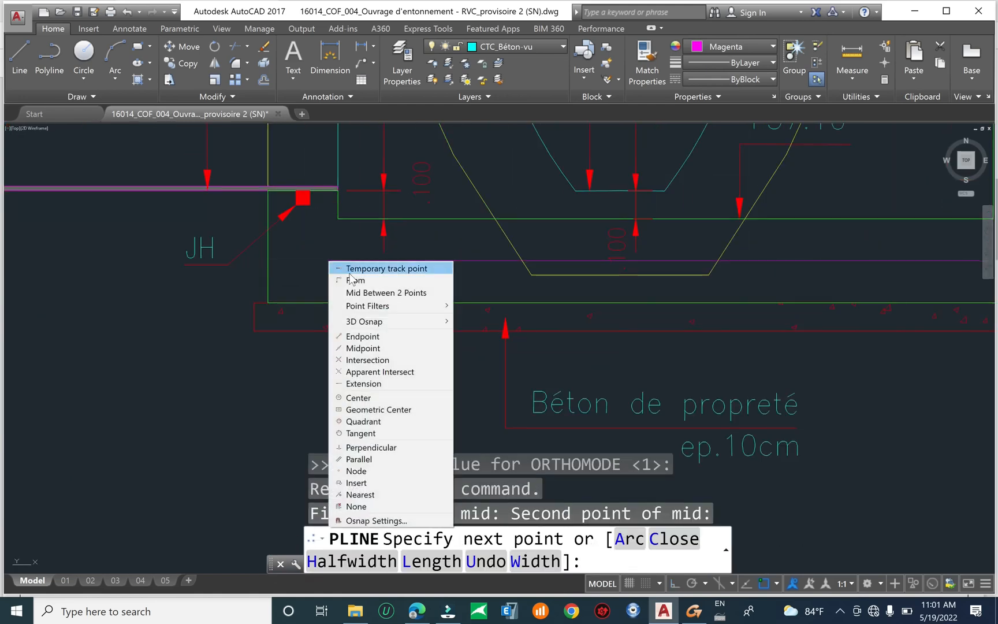
left_click(386, 293)
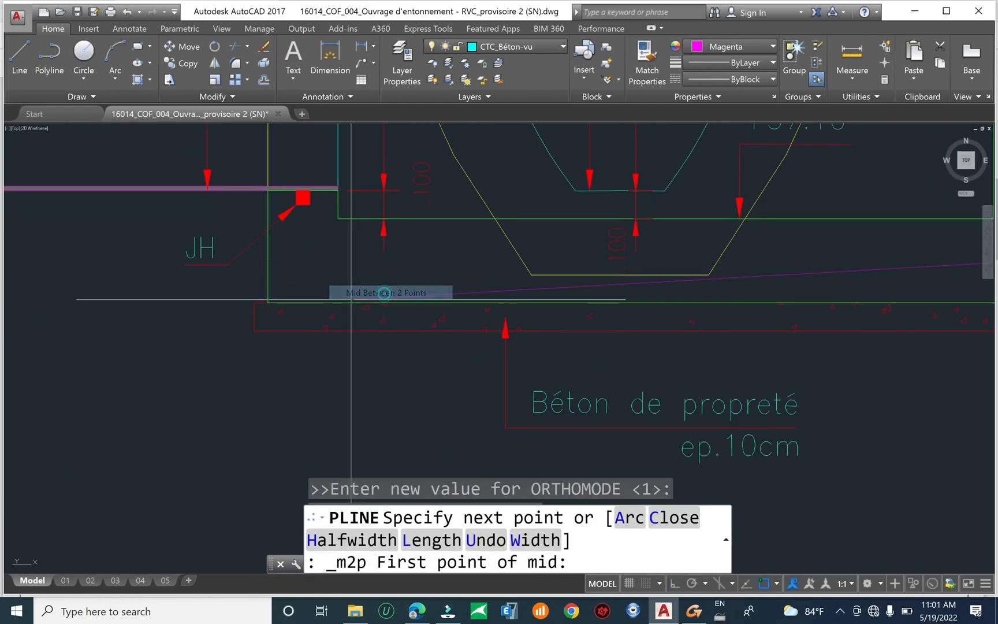
left_click(267, 303)
left_click(339, 219)
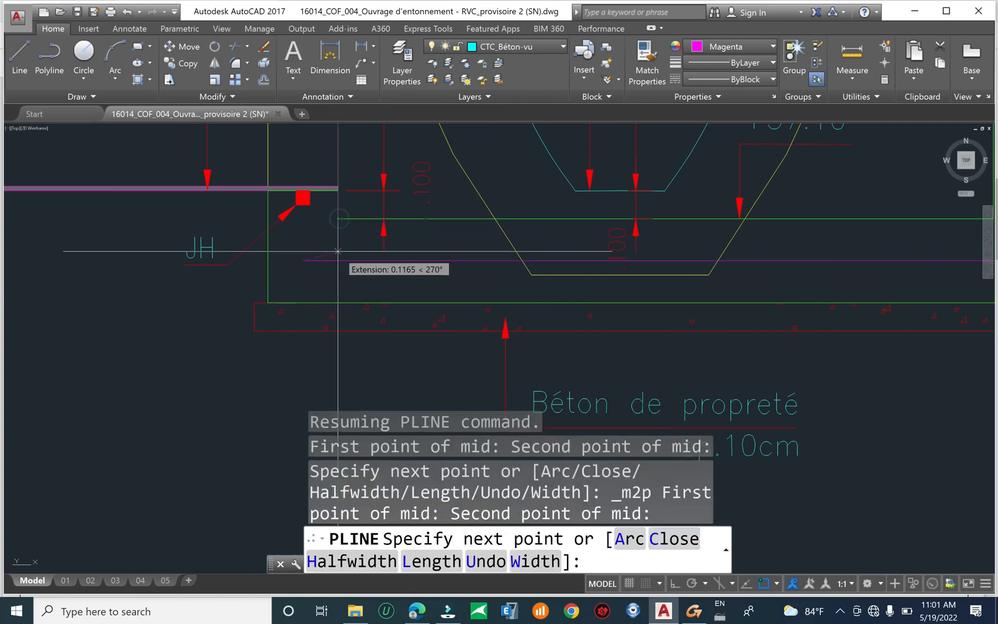
type("c")
key("Return")
scroll(398, 264, "down", 10)
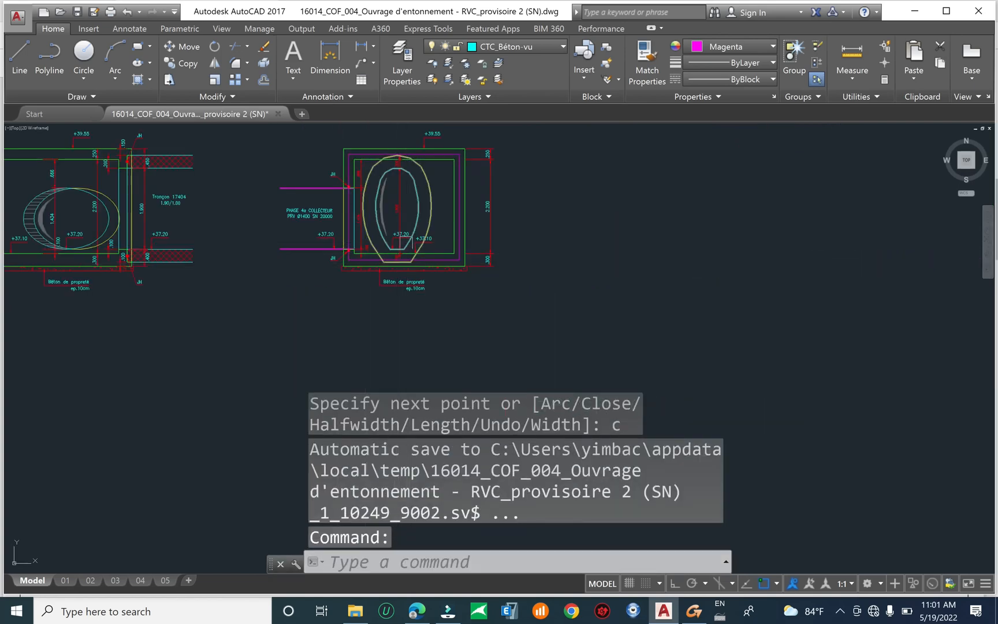
Inspect the egg-shaped opening in the second section and regenerate the drawing so its curves display smoothly
scroll(465, 298, "up", 3)
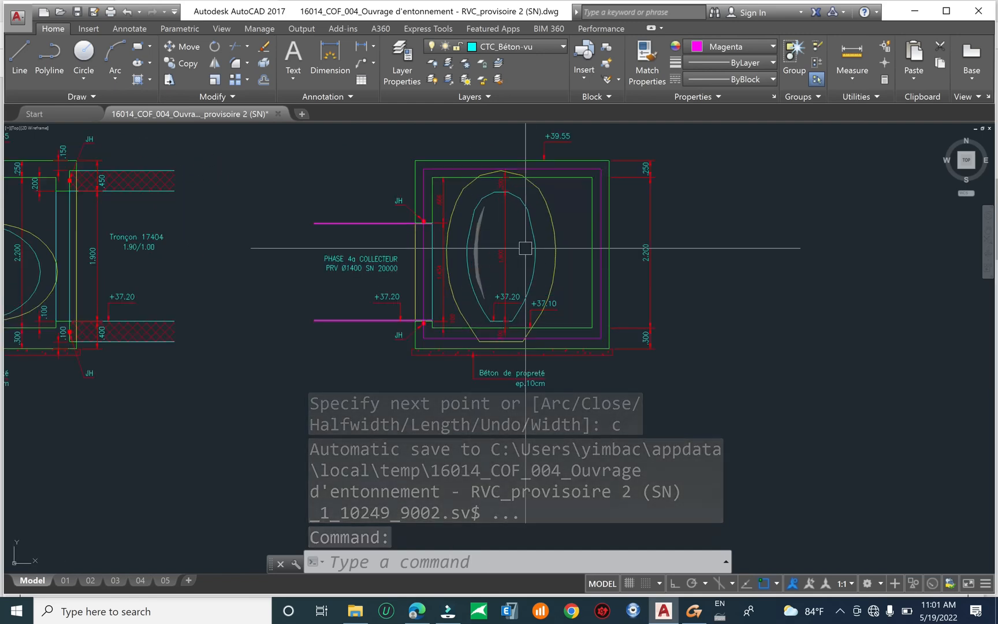
scroll(507, 211, "up", 2)
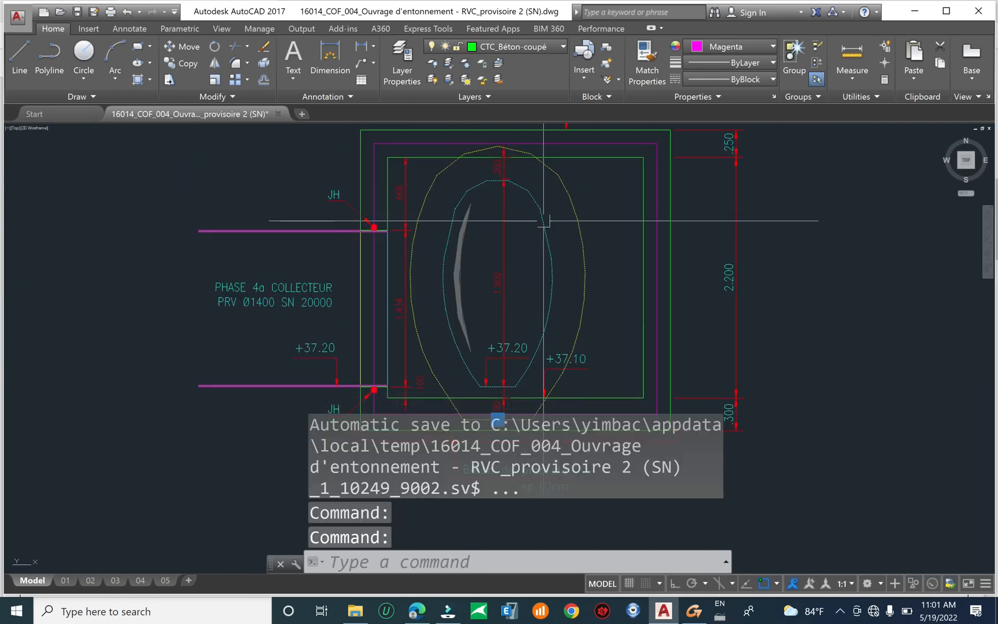
mouse_move(542, 235)
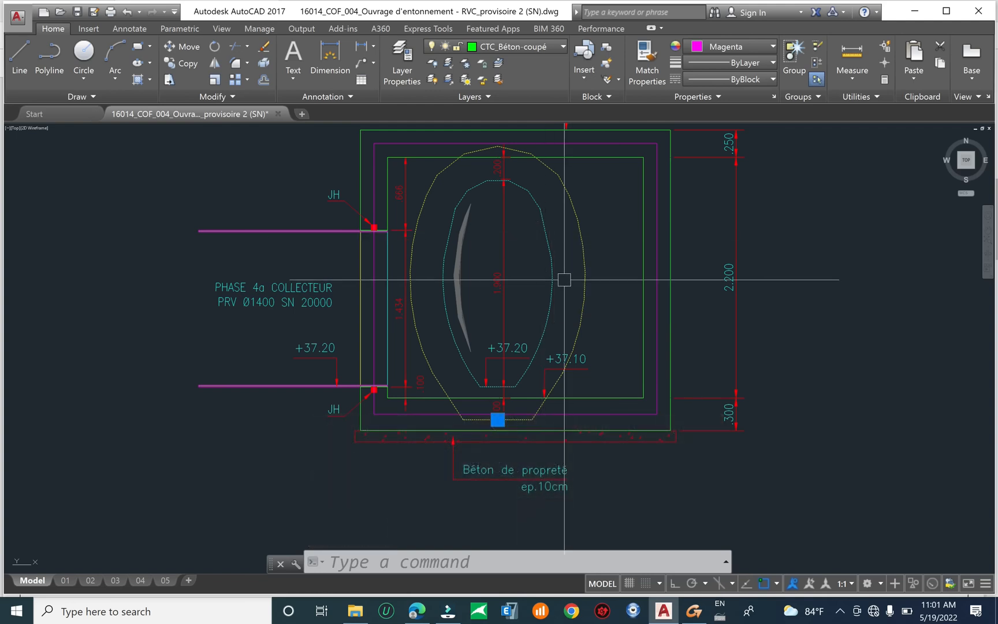
key("Escape")
key("Escape")
scroll(497, 185, "up", 6)
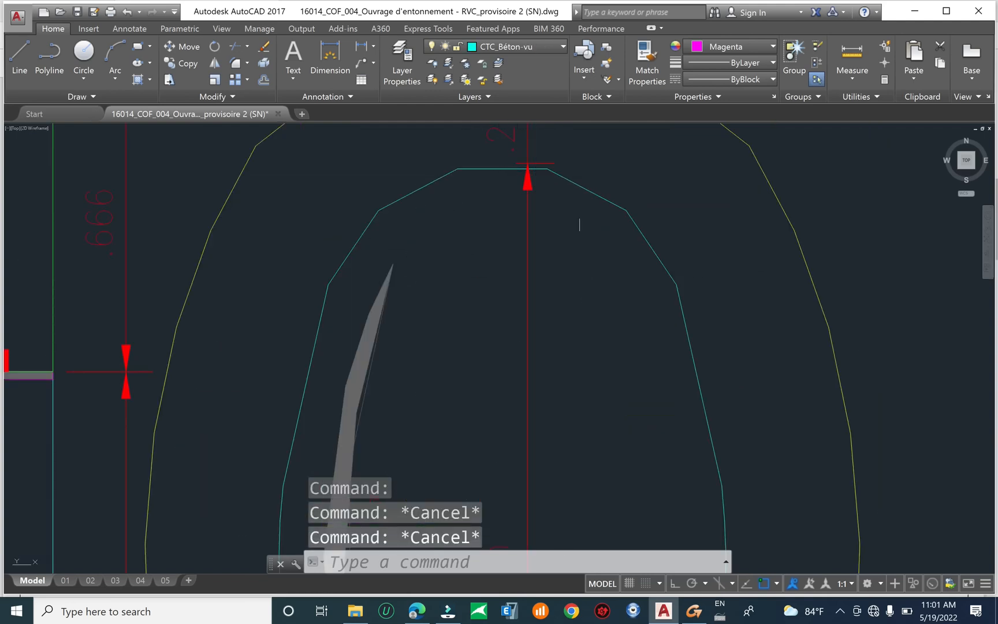
key("Escape")
type("re")
key("Return")
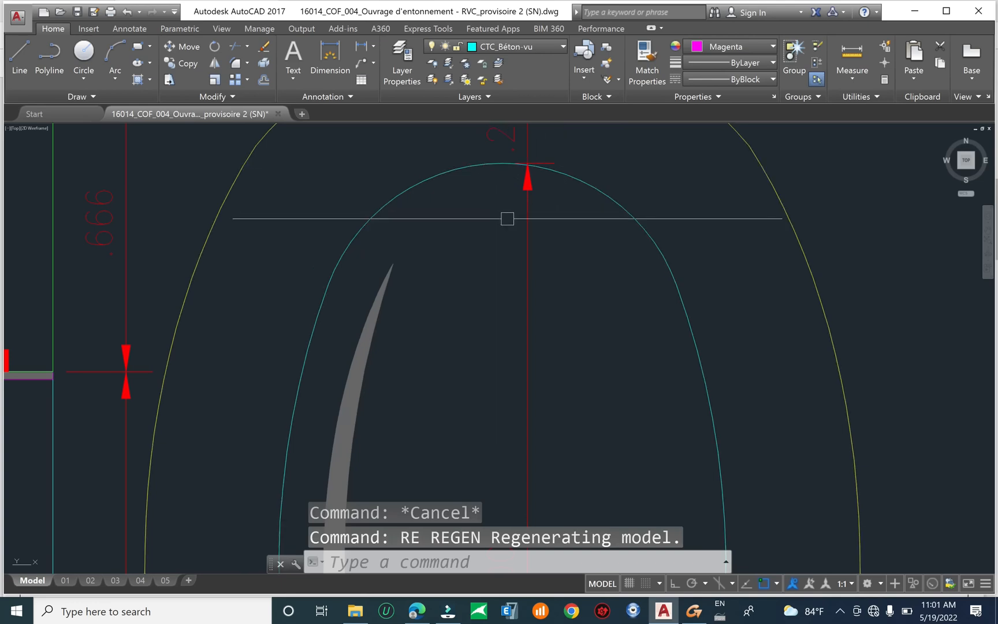
type("pl")
key("Return")
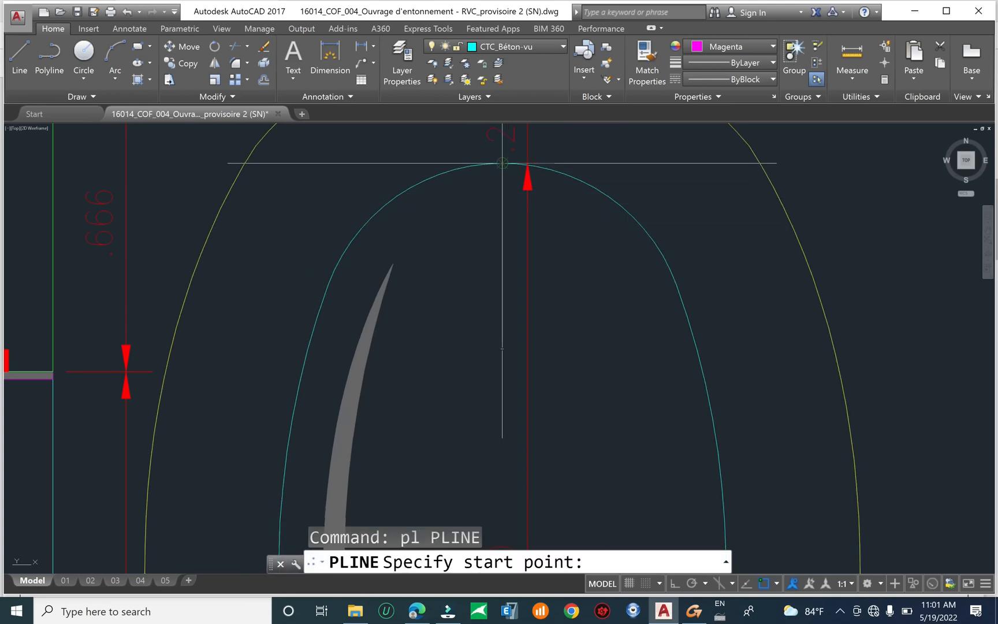
left_click(502, 165)
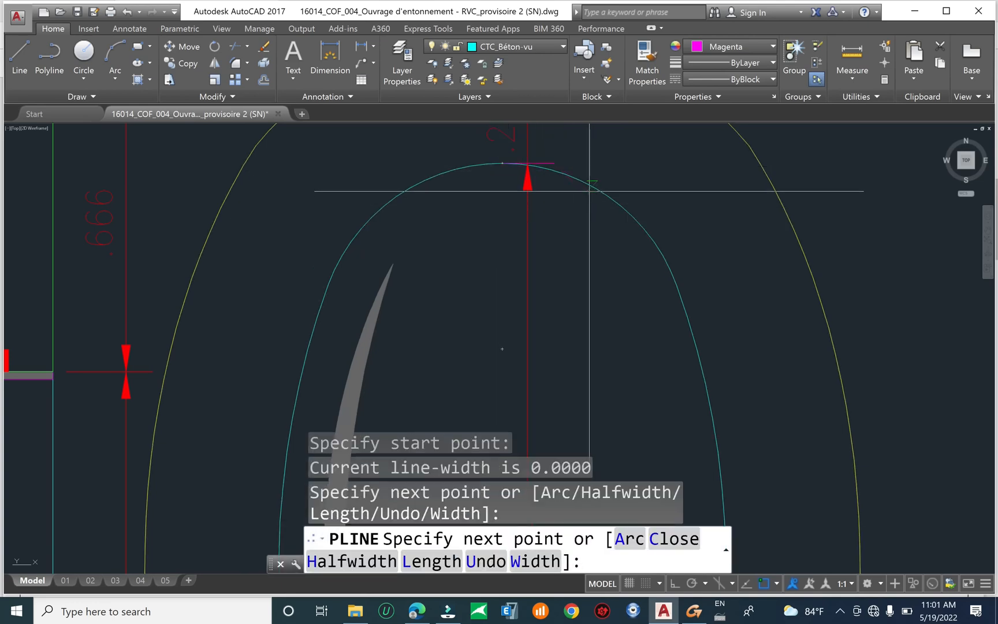
key("Escape")
key("Escape")
key("Escape")
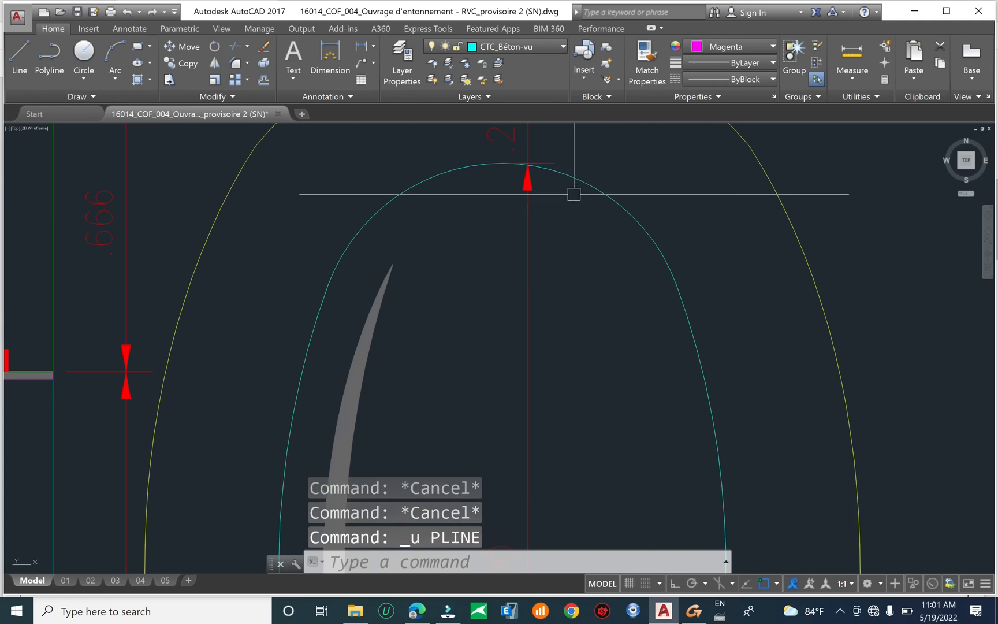
Erase the vertical dimension between the top slab and the crown of the egg-shaped opening in the second section
scroll(573, 194, "down", 4)
left_click(552, 240)
left_click(536, 264)
type("e")
key("Return")
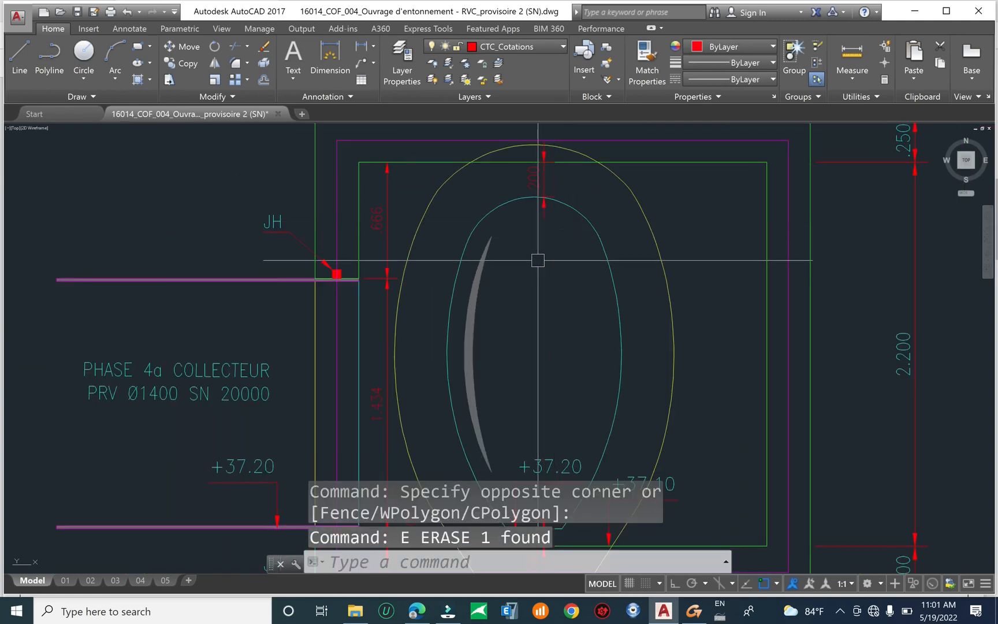
key("Escape")
key("Escape")
key("Escape")
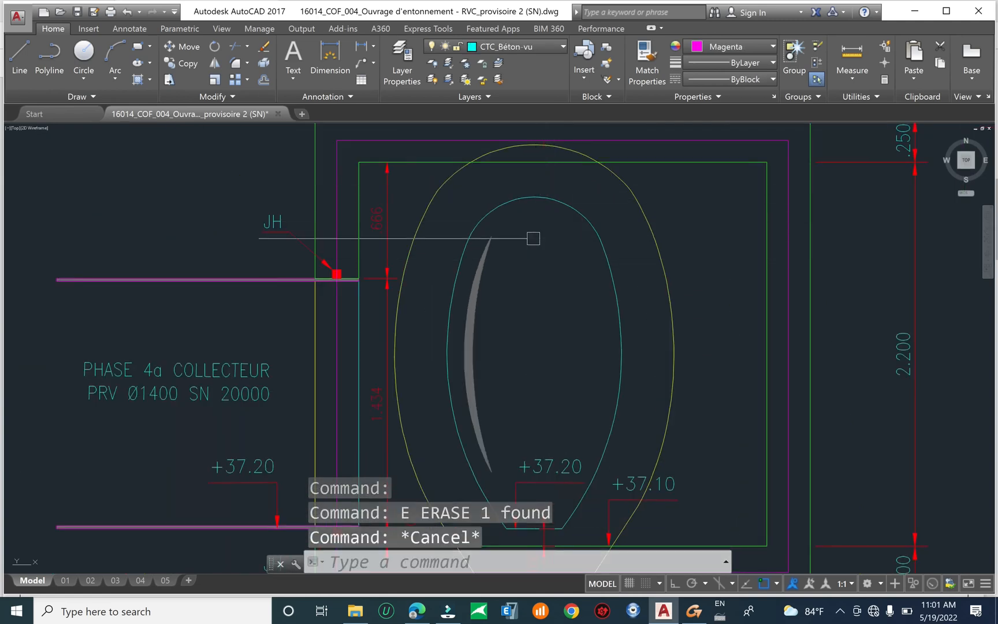
Start a polyline at the crown of the second section's egg-shaped opening and trace its upper-right curve with short segments
type("pl")
key("Return")
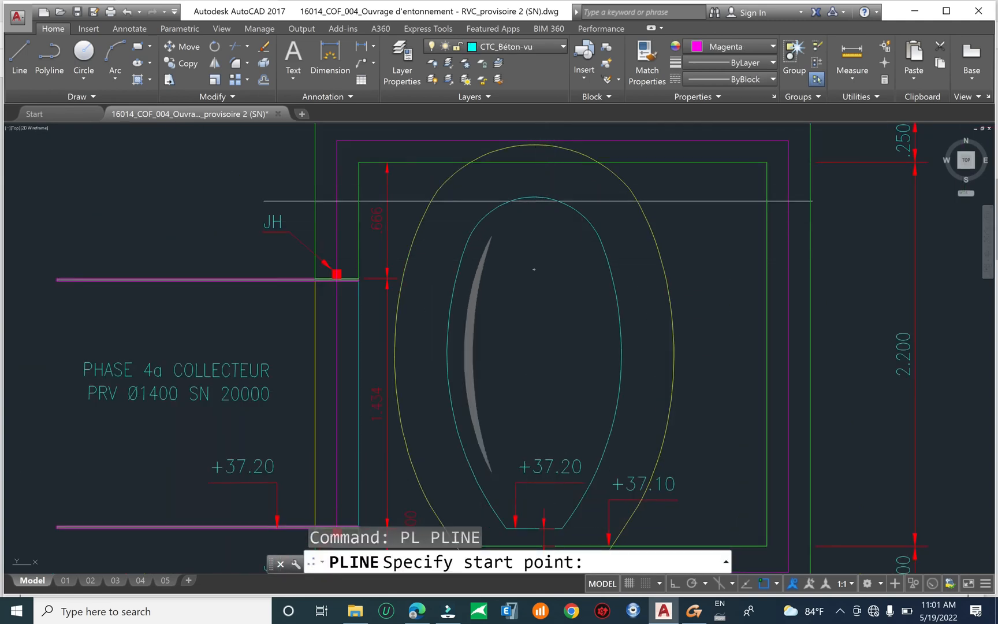
left_click(537, 199)
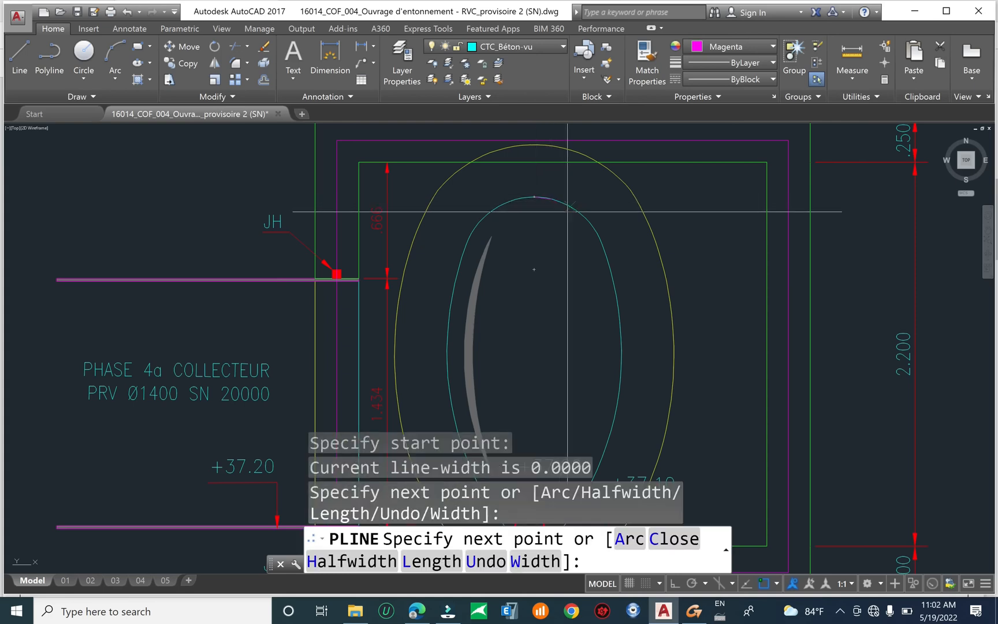
left_click(570, 208)
left_click(588, 222)
left_click(601, 246)
left_click(613, 283)
Continue the polyline down the opening's lower-right side to the right corner of its flat base
mouse_move(627, 292)
middle_mouse_down()
mouse_move(650, 256)
mouse_move(653, 216)
middle_mouse_up()
left_click(646, 255)
left_click(646, 295)
left_click(641, 328)
left_click(638, 349)
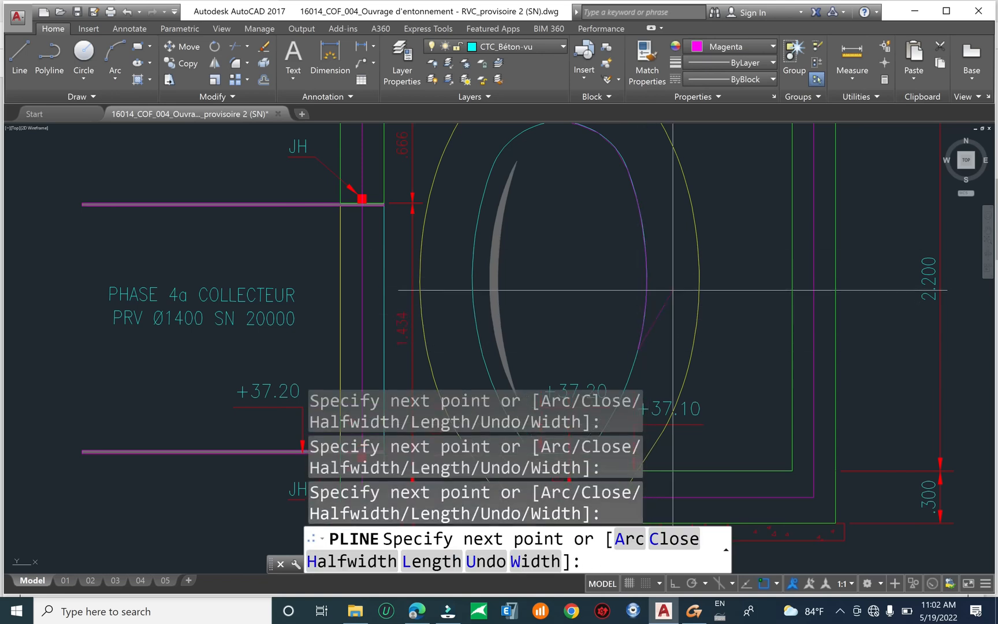
middle_click_drag(673, 290, 719, 192)
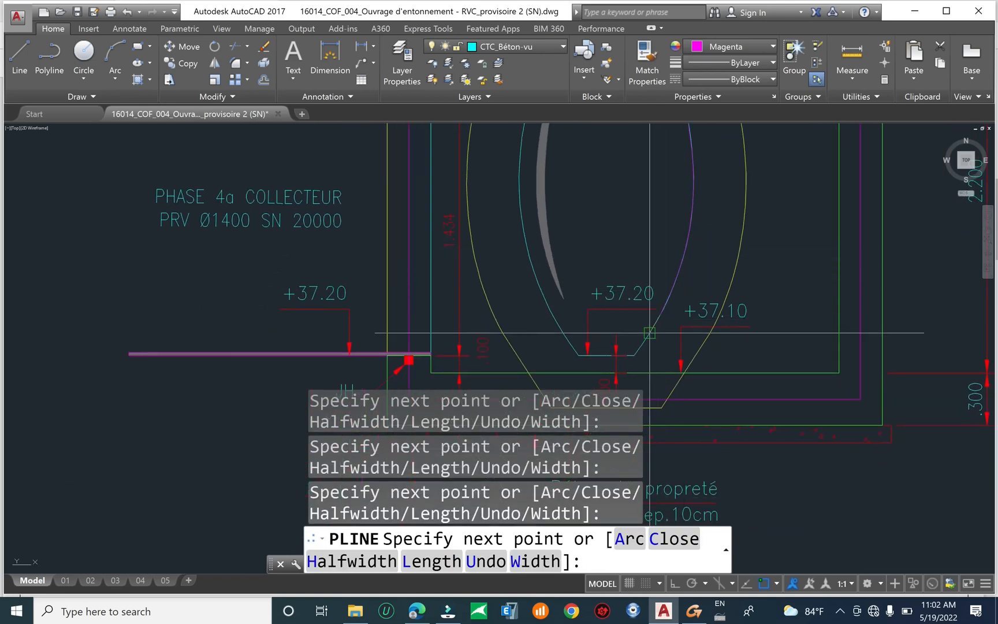
left_click(633, 355)
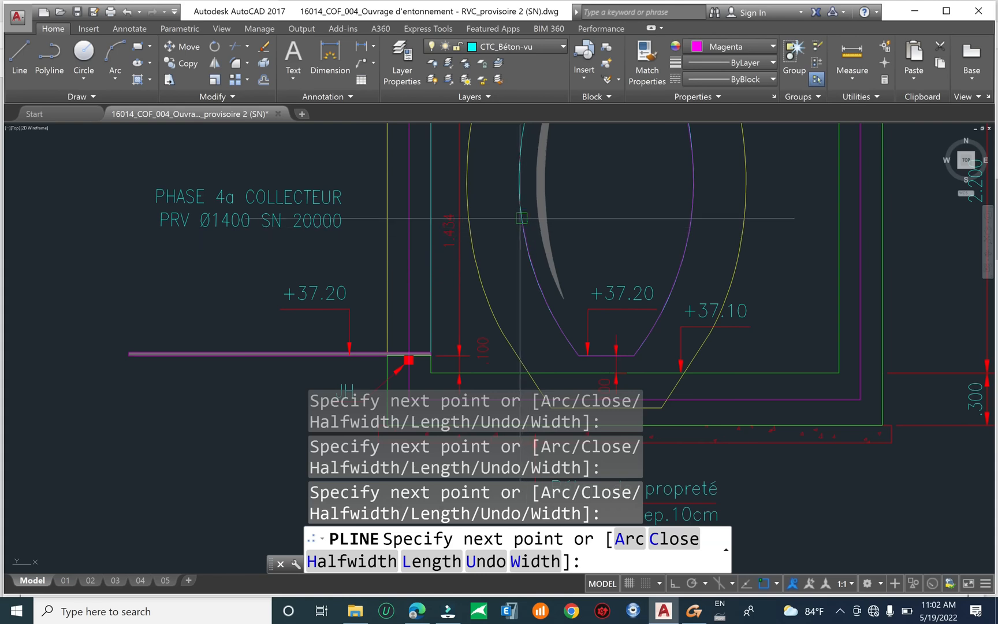
Trace the opening's left side back up to the crown and finish the polyline at its starting point
middle_click_drag(520, 164, 504, 290)
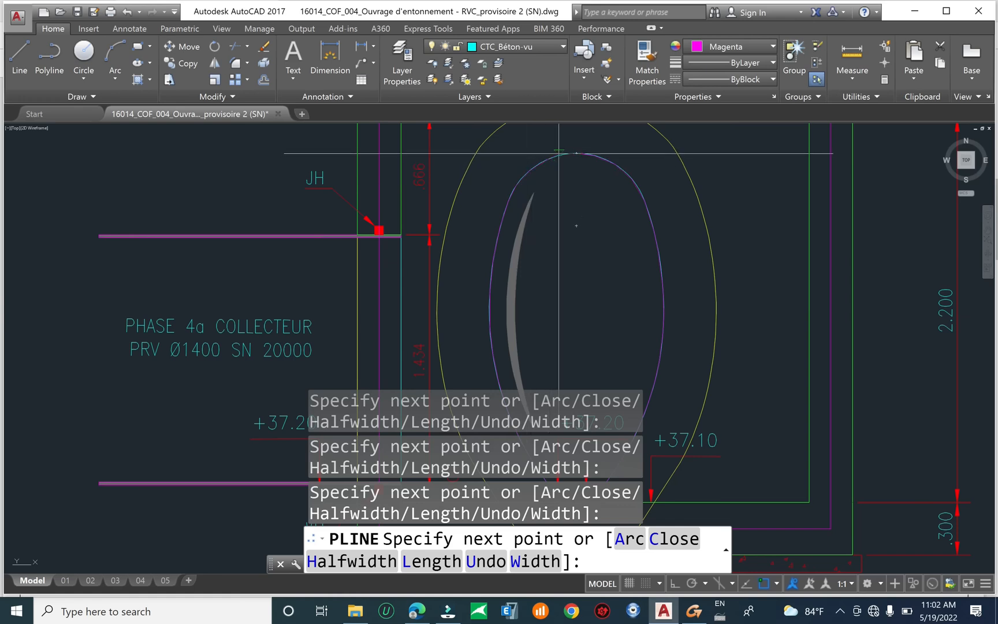
scroll(559, 155, "up", 4)
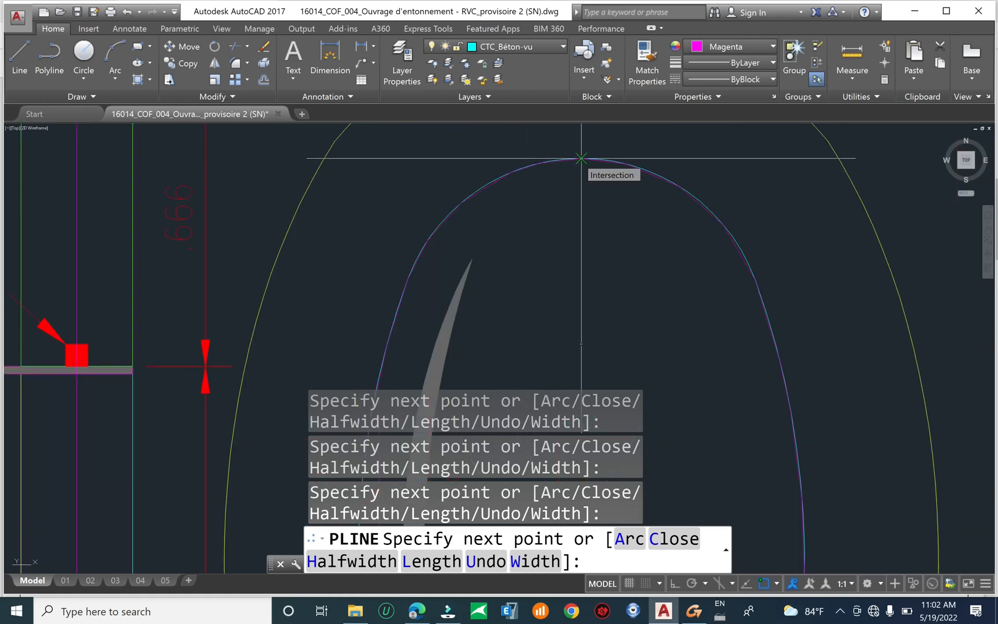
left_click(581, 158)
key("Return")
scroll(582, 158, "down", 6)
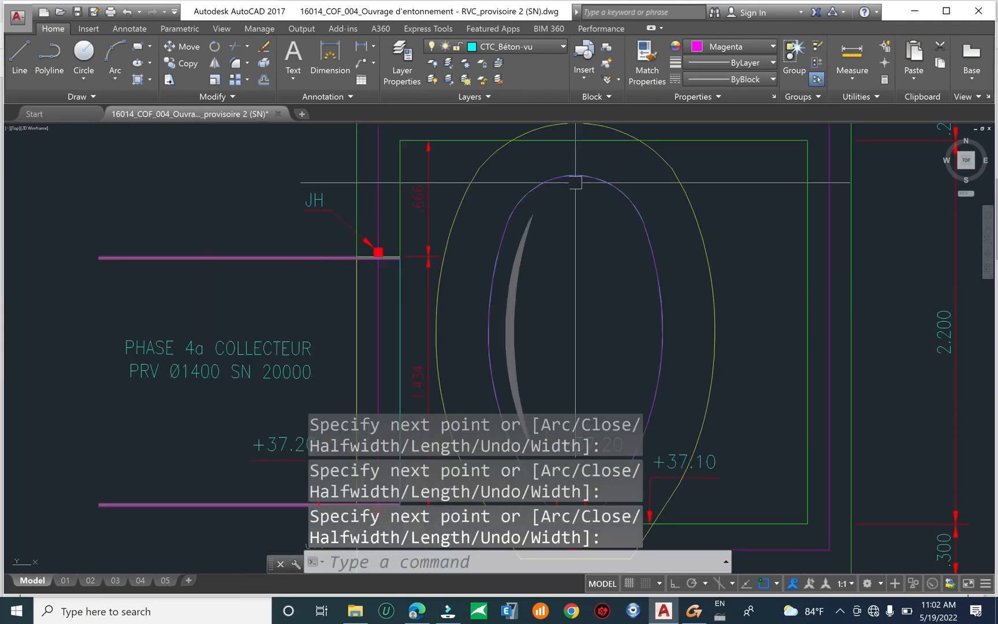
key("Escape")
key("Escape")
key("Escape")
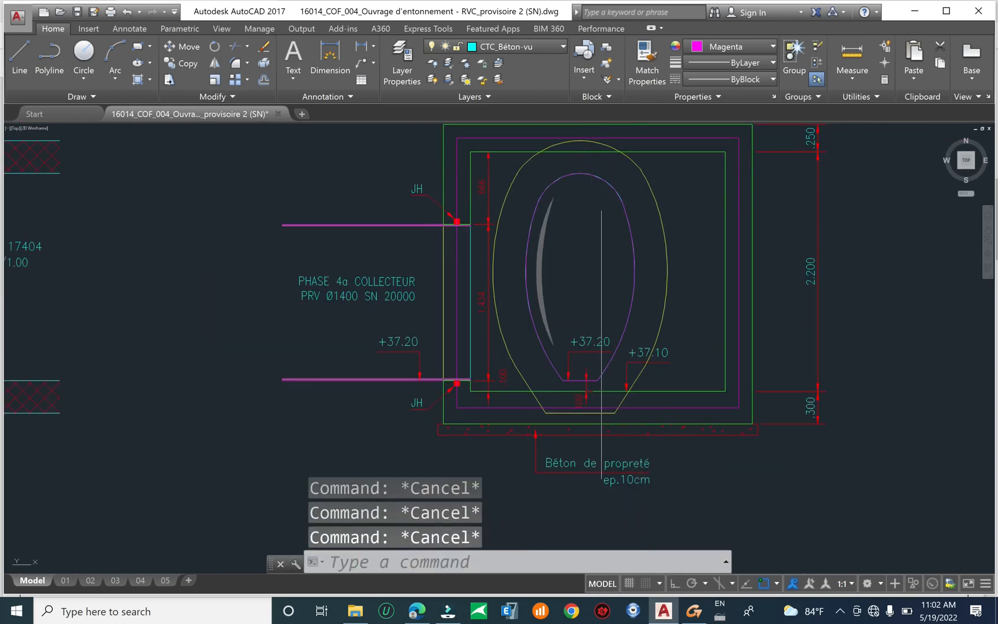
Compare the traced polyline with the opening's upper-right curve up close and regenerate the drawing
left_click(738, 200)
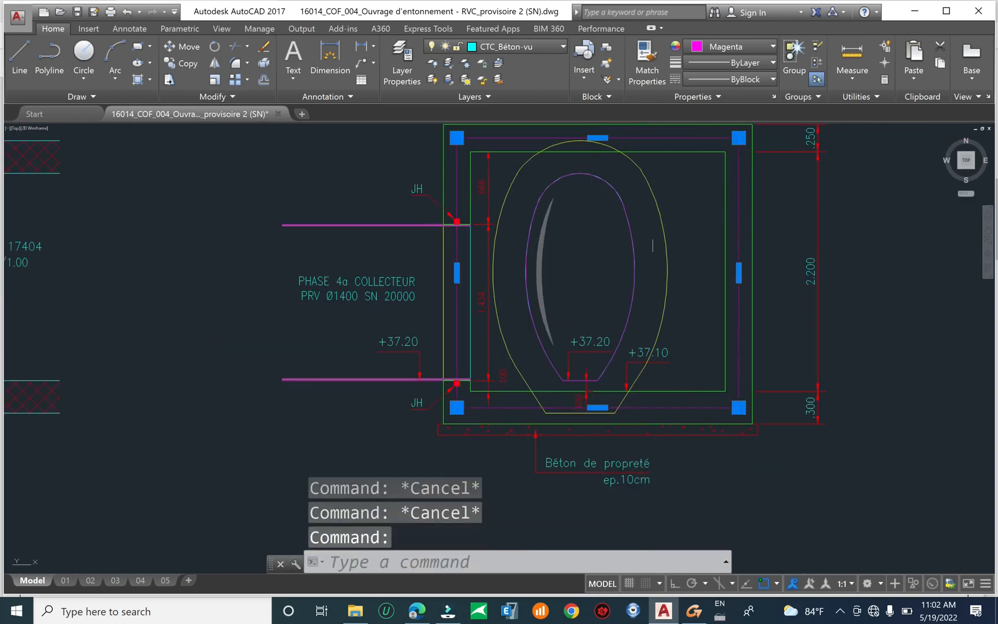
scroll(617, 180, "up", 5)
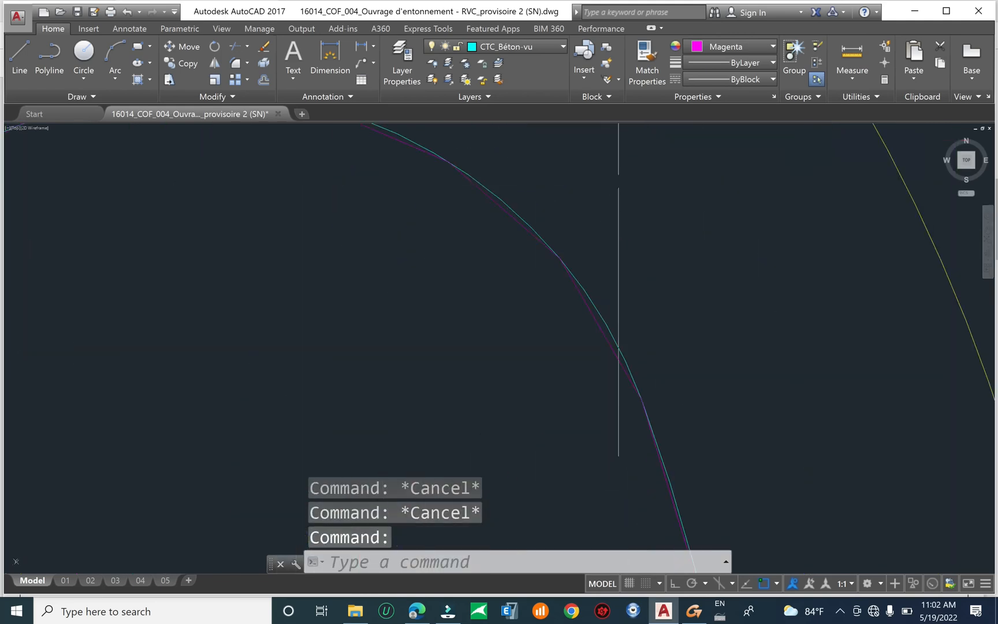
key("Escape")
type("re")
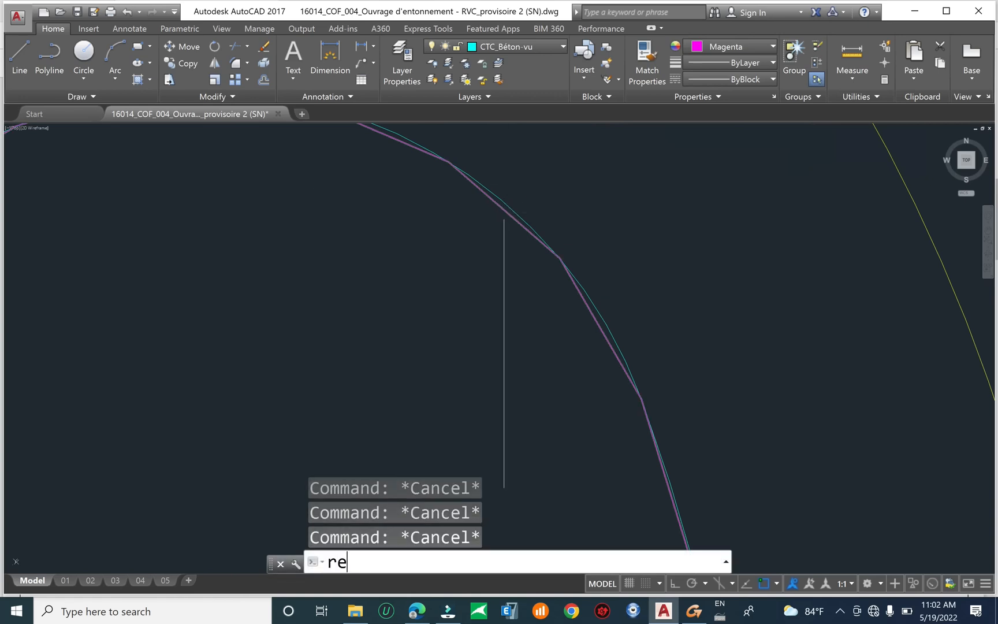
key("Return")
scroll(504, 213, "down", 6)
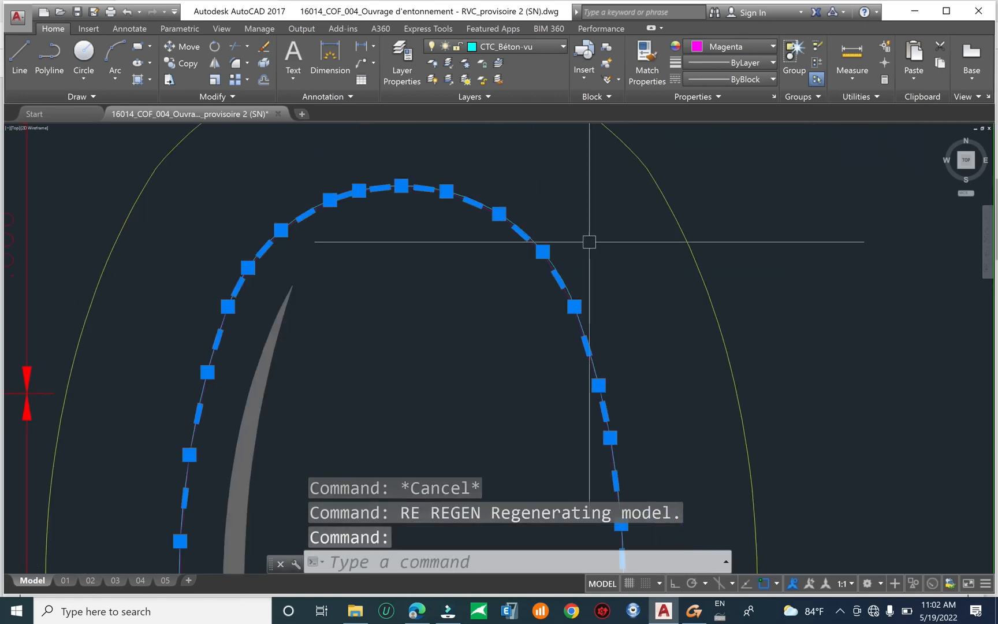
Move the second section's centreline outline and traced opening horizontally with Ortho, placing them beside the first section's extracted outline
left_click(696, 236)
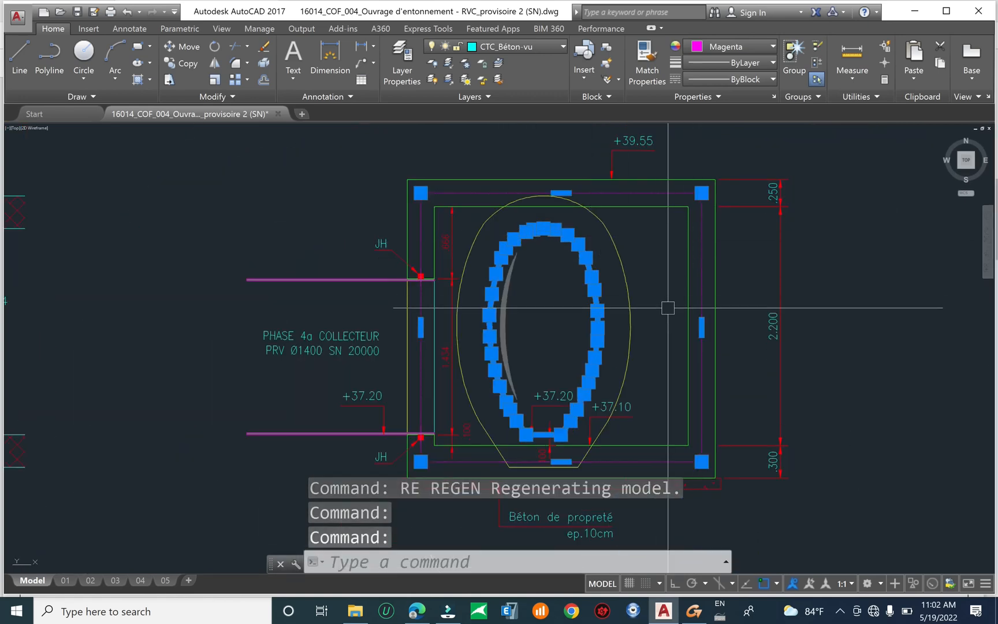
type("m")
key("Return")
scroll(668, 308, "down", 5)
left_click(731, 368)
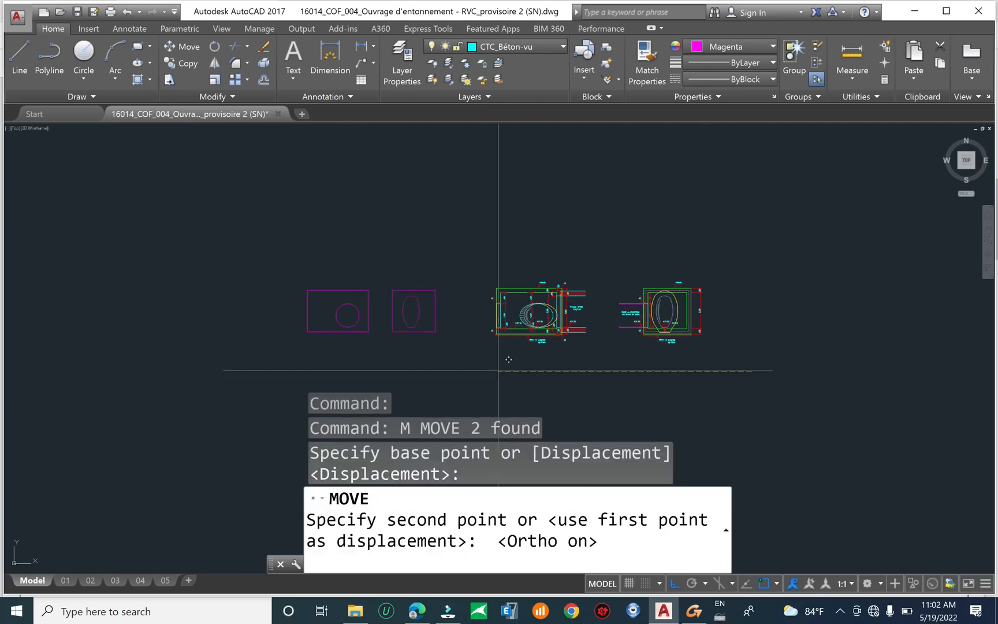
key("Escape")
key("Escape")
Examine the RADIER plan for the chamber's wall thicknesses, the pipe entry positions and their dimensions along each wall
scroll(515, 373, "down", 3)
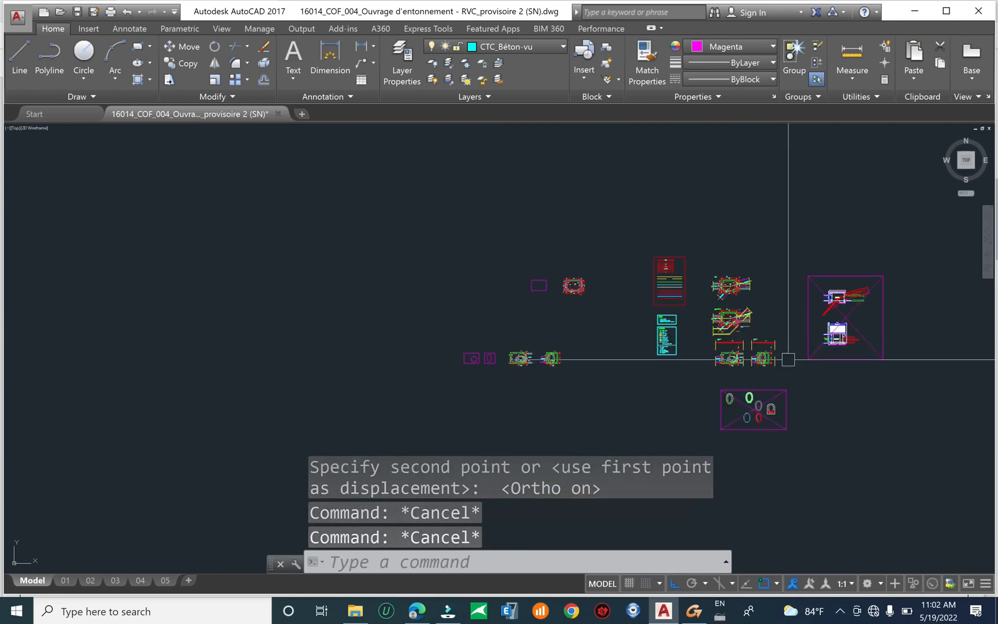
scroll(744, 299, "up", 5)
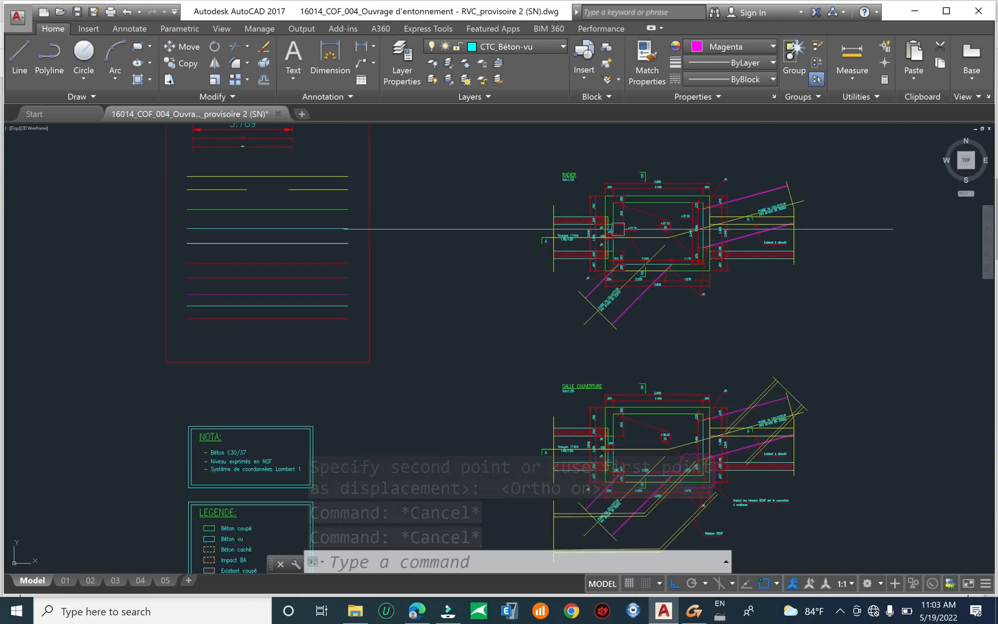
scroll(609, 255, "up", 3)
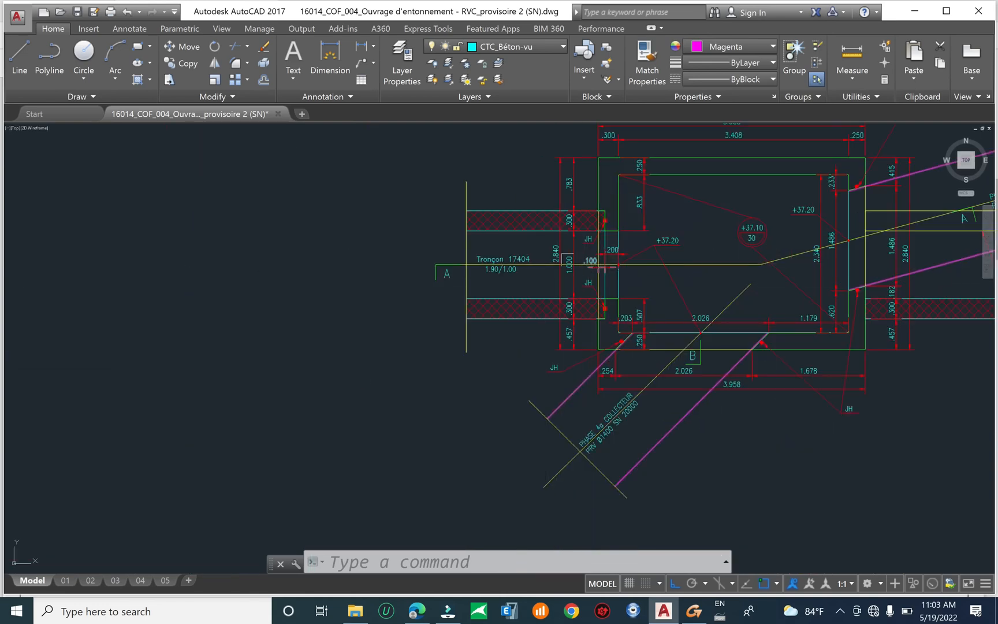
middle_click_drag(635, 376, 549, 377)
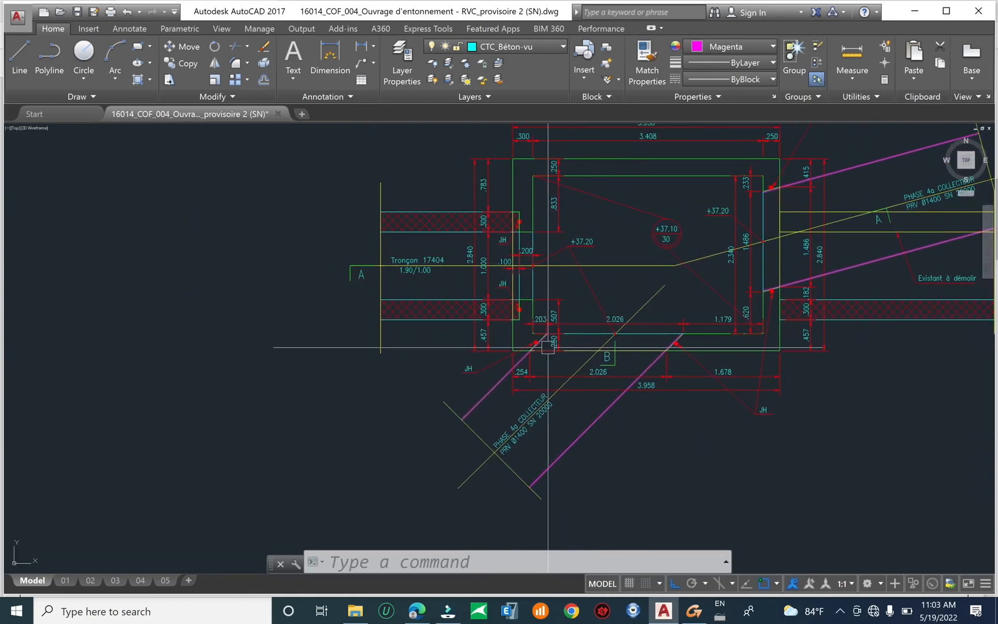
scroll(571, 334, "down", 2)
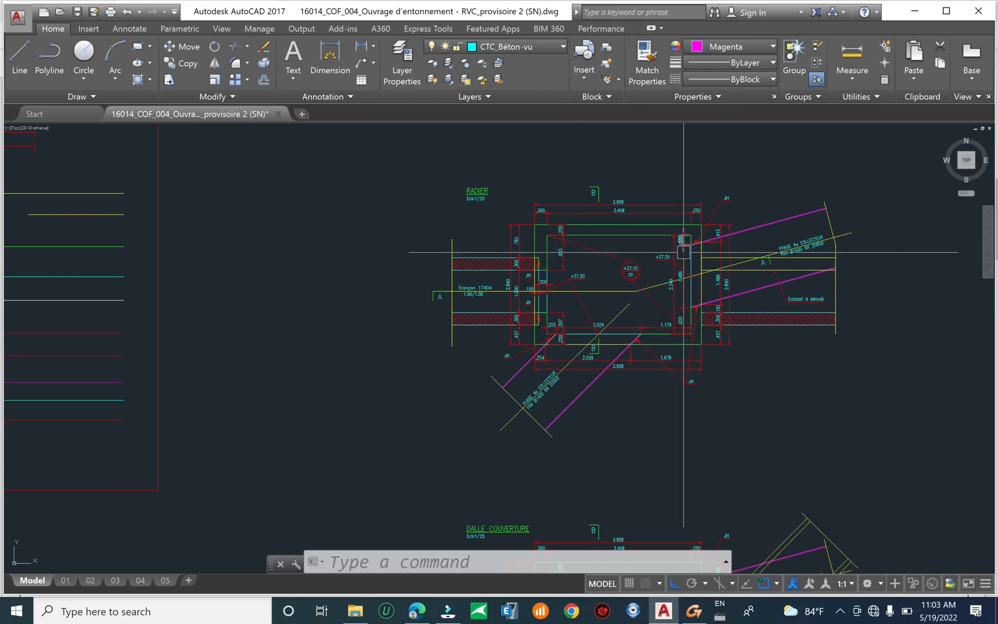
mouse_move(684, 252)
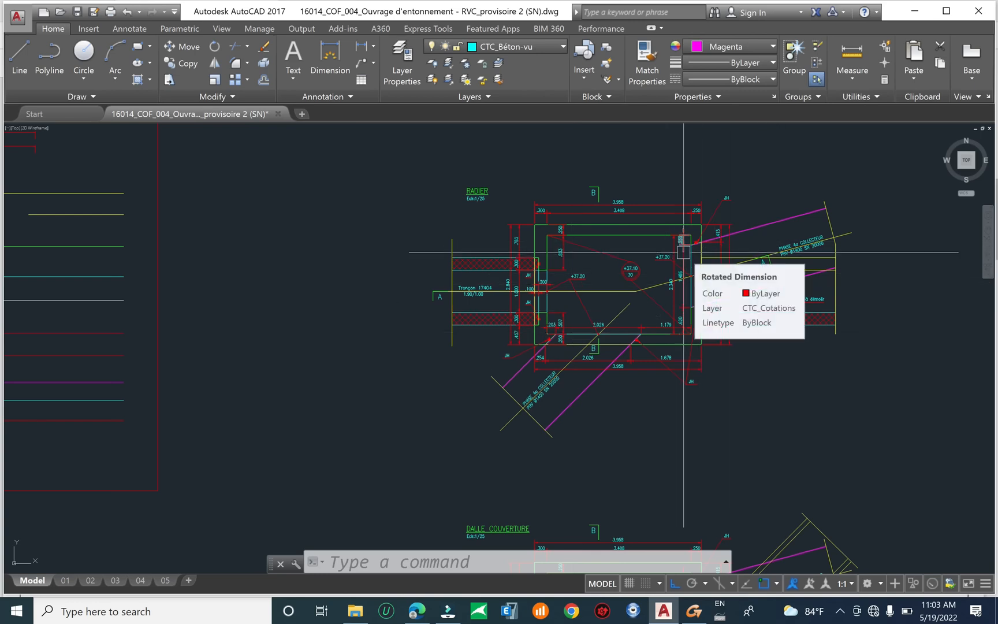
scroll(605, 368, "up", 3)
scroll(605, 369, "up", 1)
middle_click_drag(605, 369, 566, 429)
middle_click_drag(454, 437, 517, 393)
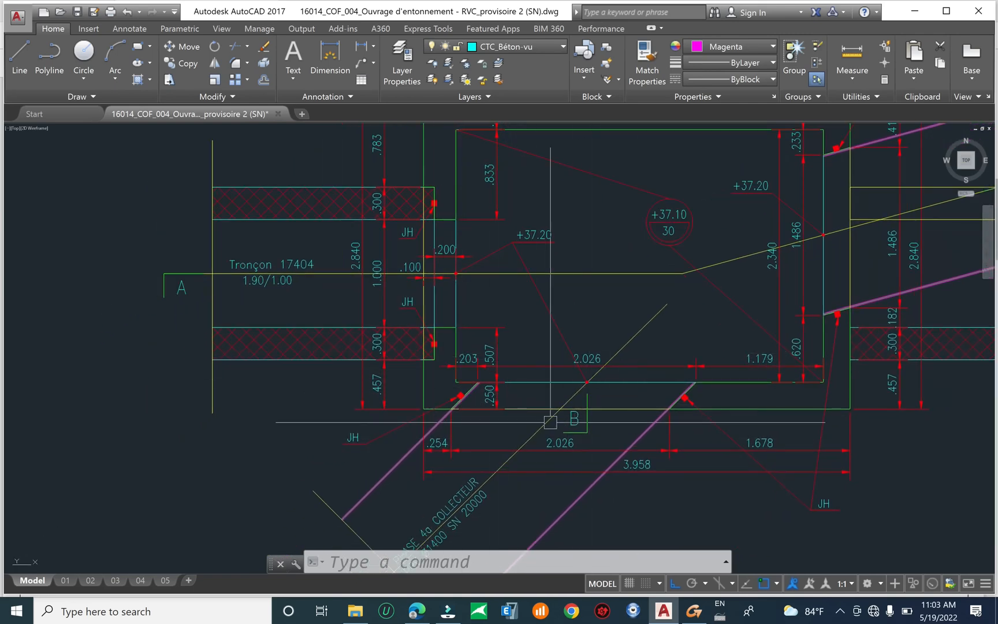
scroll(578, 398, "down", 2)
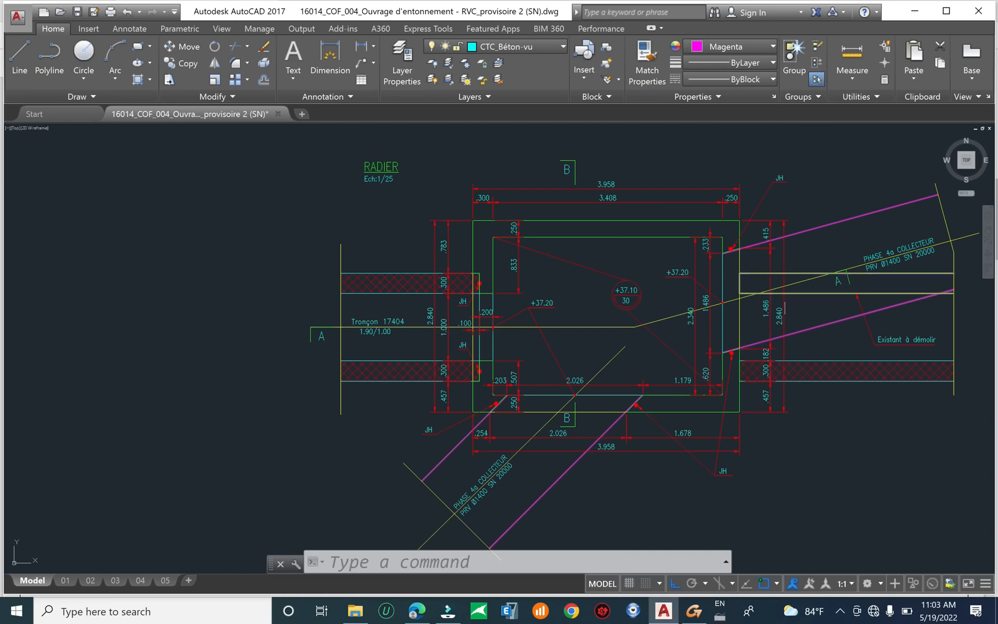
scroll(795, 310, "up", 2)
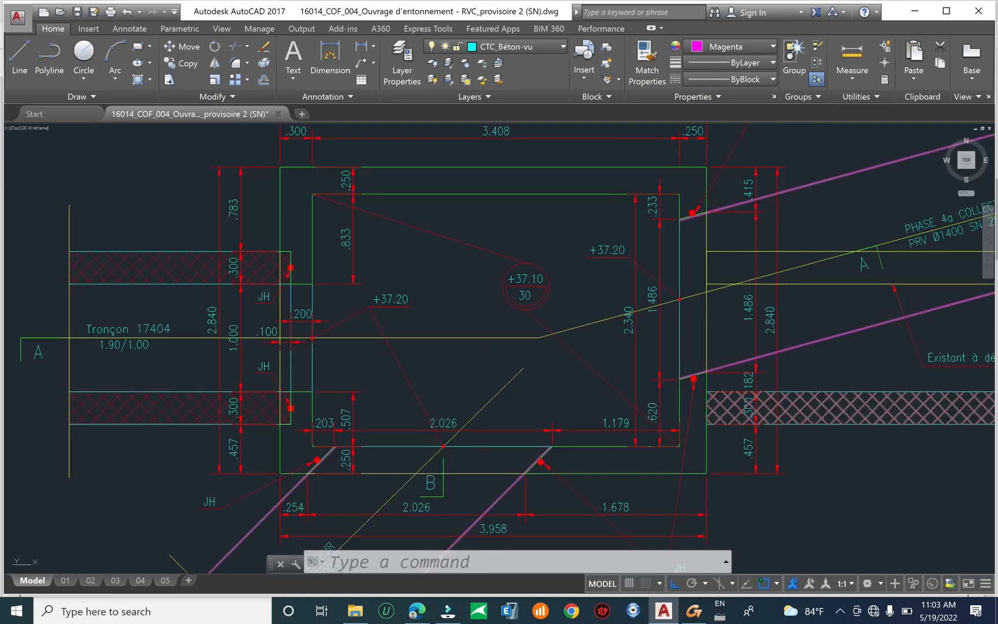
key("Escape")
key("Escape")
key("Escape")
type("dl")
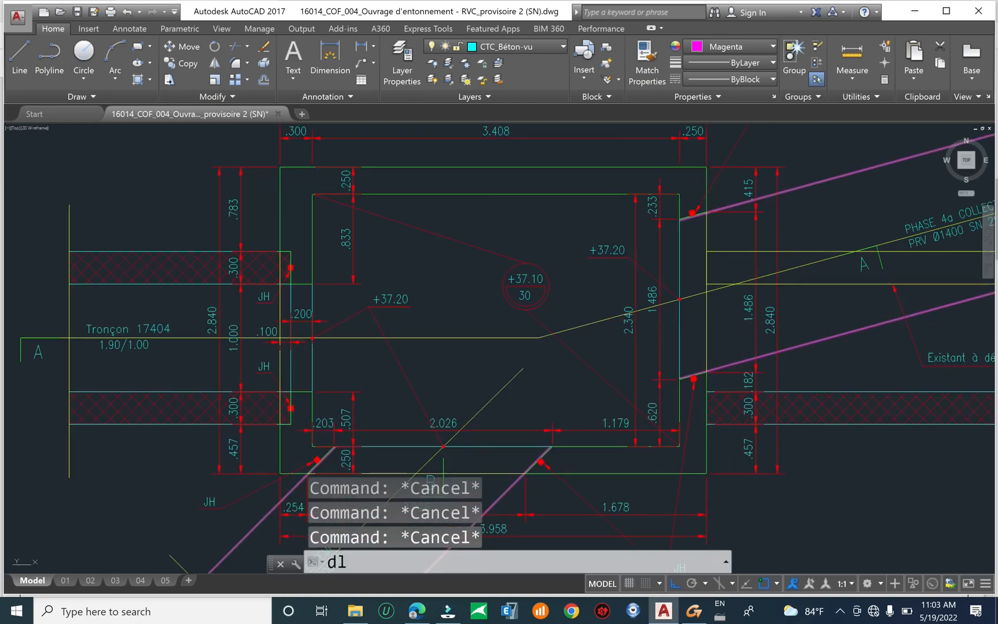
key("Return")
key("Escape")
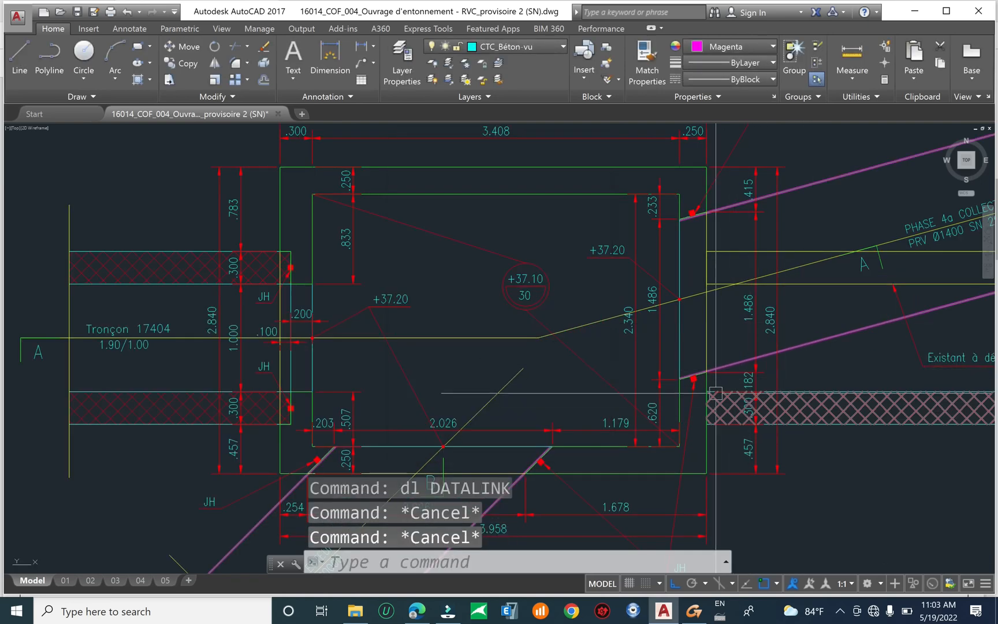
Measure the RADIER plan's transverse centreline width, from the inner lower wall face to the upper wall's outer face, with a linear dimension
type("dli")
key("Return")
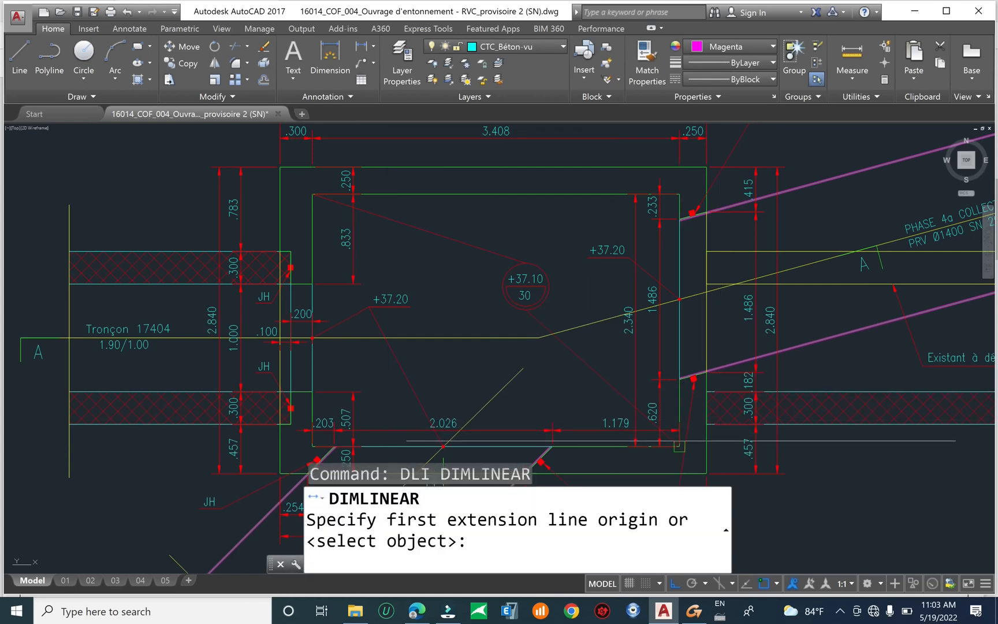
left_click(680, 446)
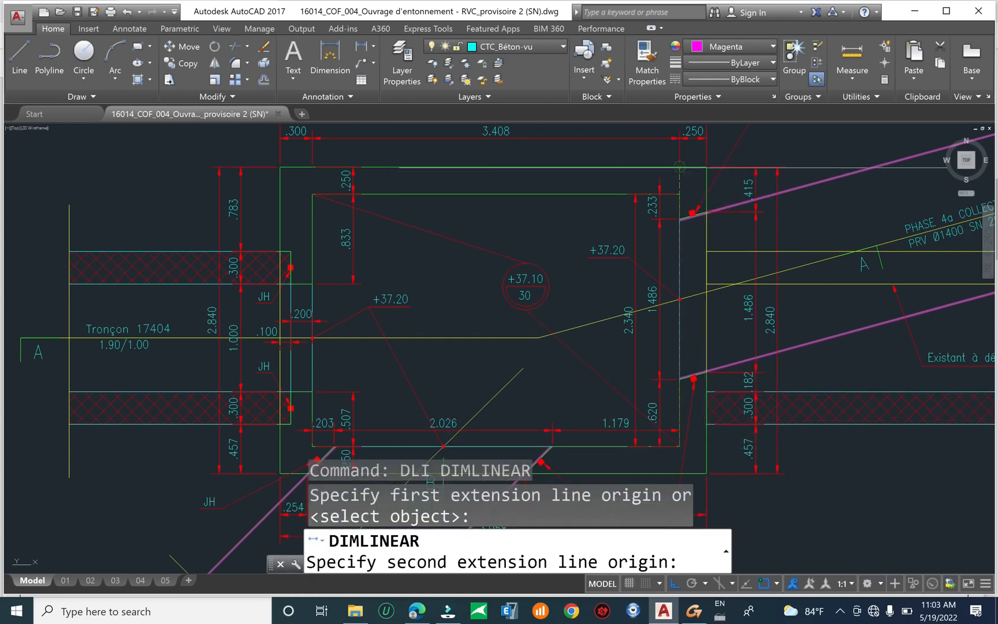
left_click(677, 168)
scroll(716, 315, "up", 4)
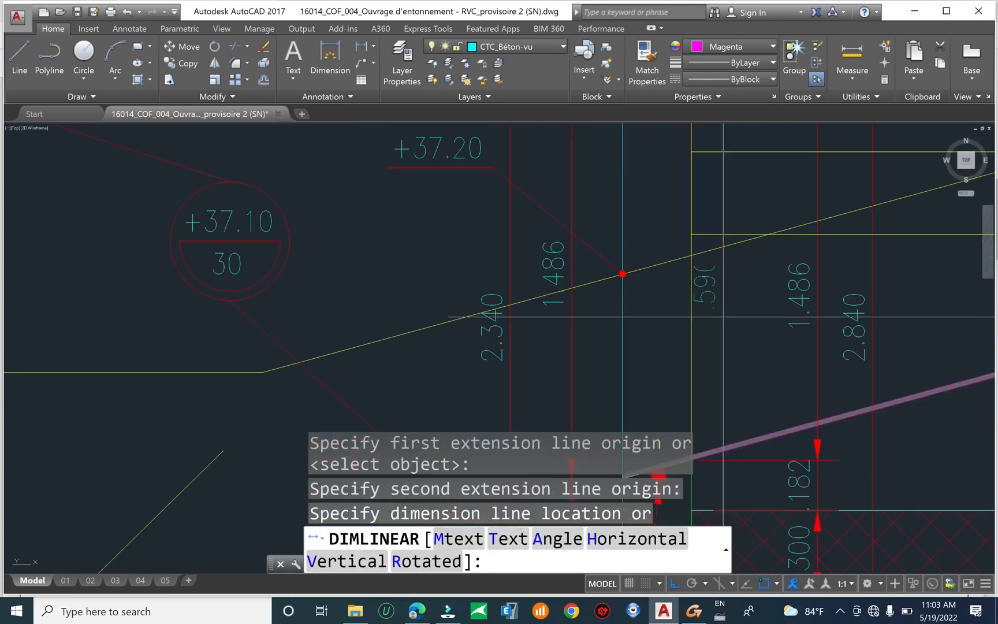
scroll(723, 317, "down", 8)
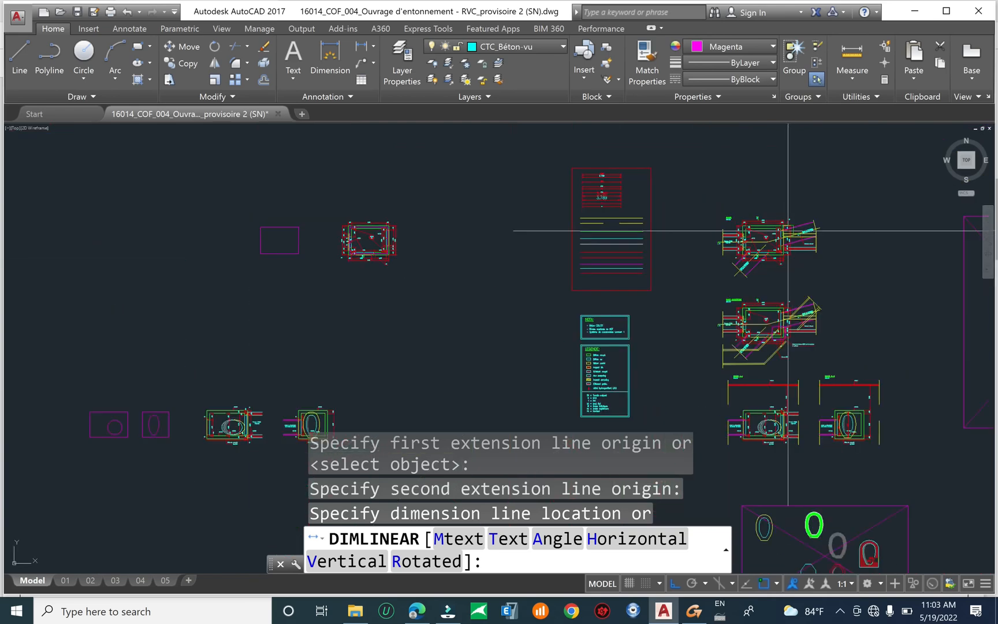
key("Escape")
key("Escape")
Measure the upper edge of the second section's extracted outline with a linear dimension, without placing it
scroll(390, 358, "up", 6)
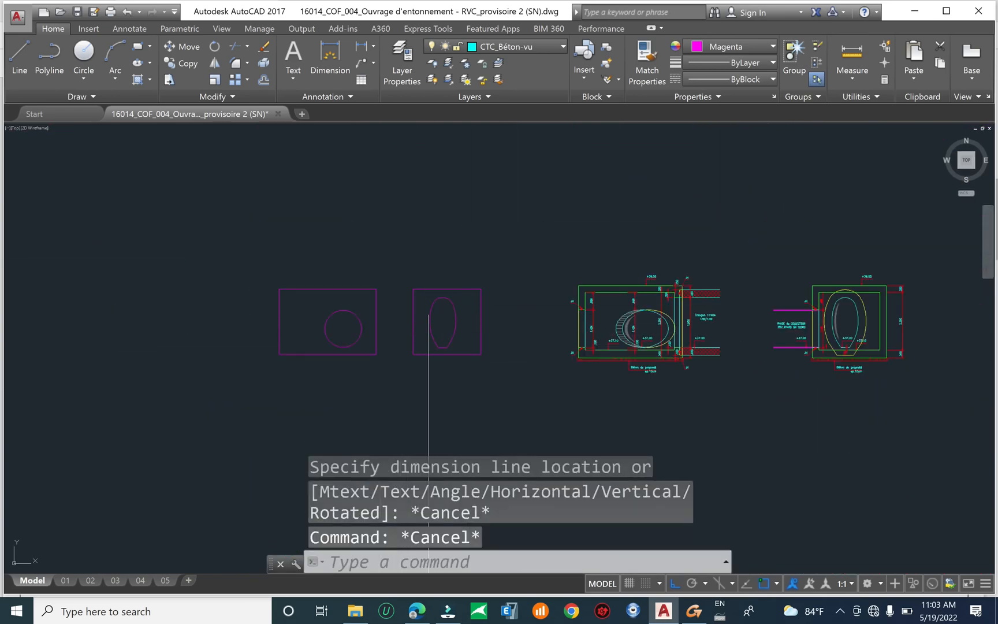
key("Escape")
key("Escape")
type("dli")
key("Return")
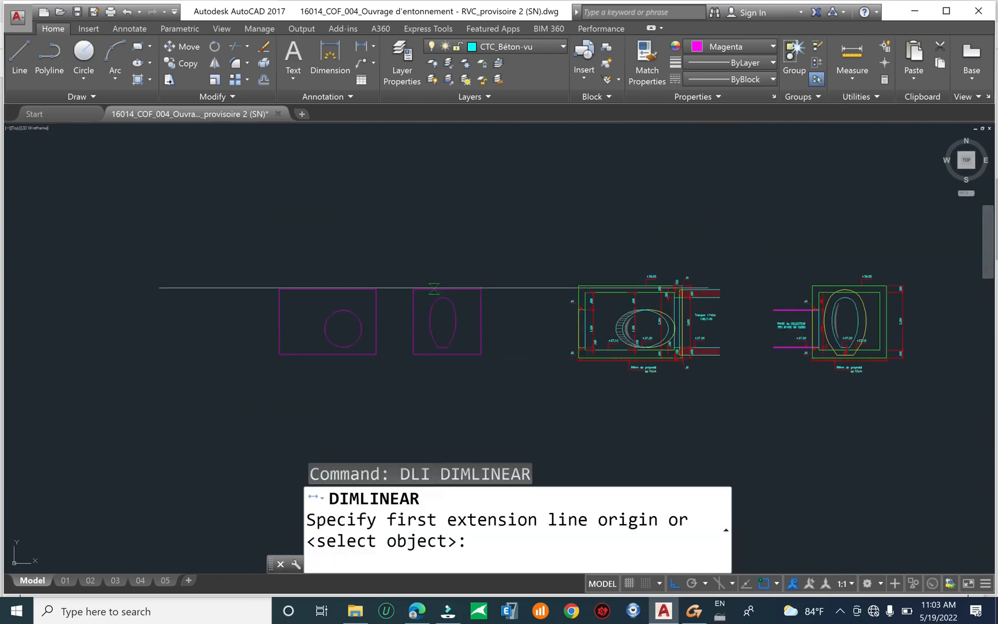
key("Return")
left_click(440, 289)
scroll(441, 272, "up", 4)
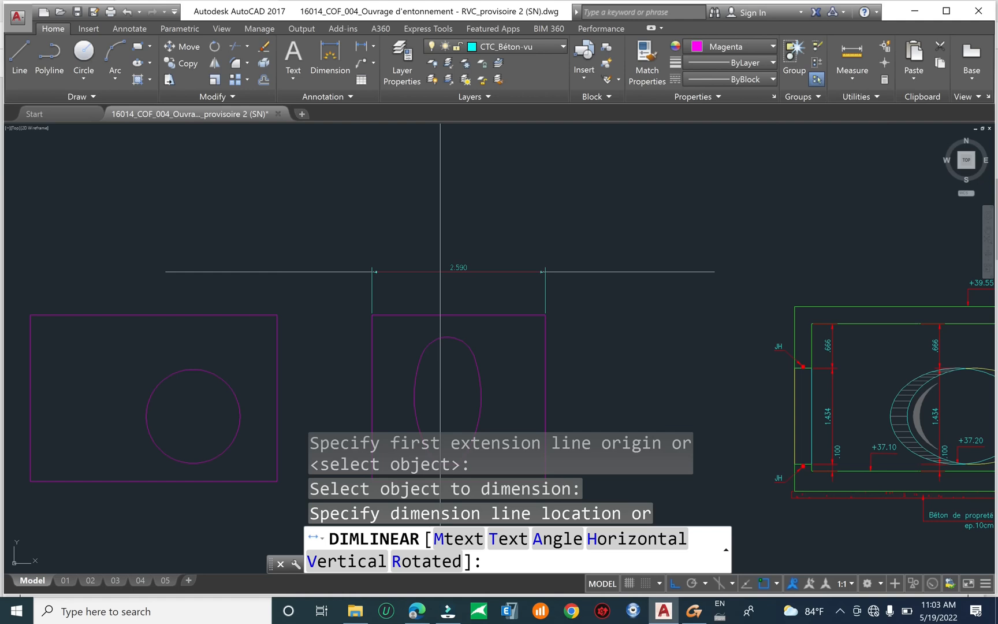
scroll(440, 272, "down", 10)
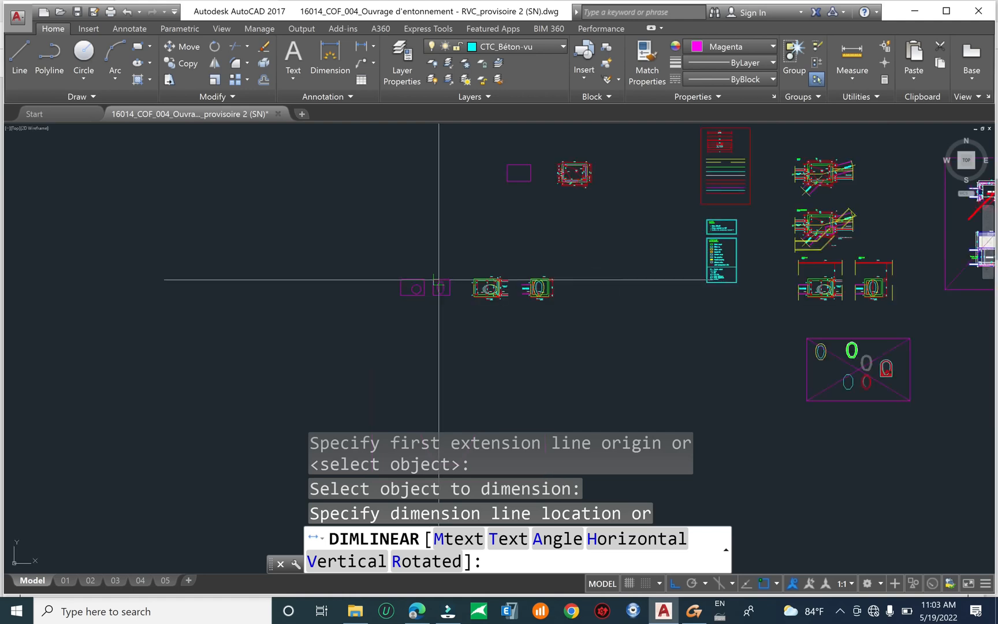
key("Escape")
Compare the extracted outlines with the source drawings and examine the RADIER plan's lower wall at the oblique collector entry
scroll(438, 286, "up", 2)
scroll(439, 285, "down", 6)
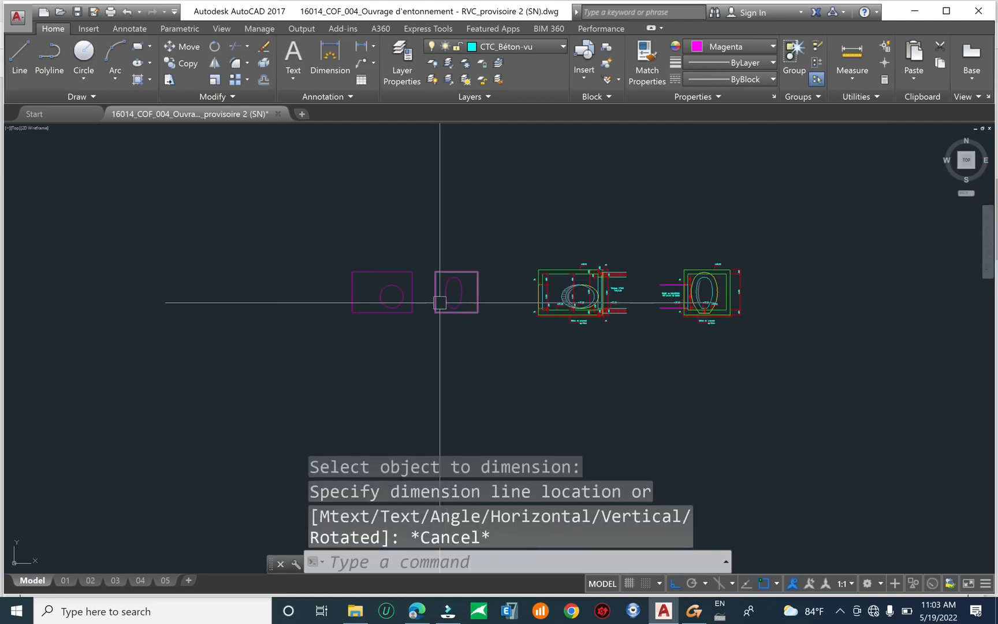
scroll(800, 238, "up", 5)
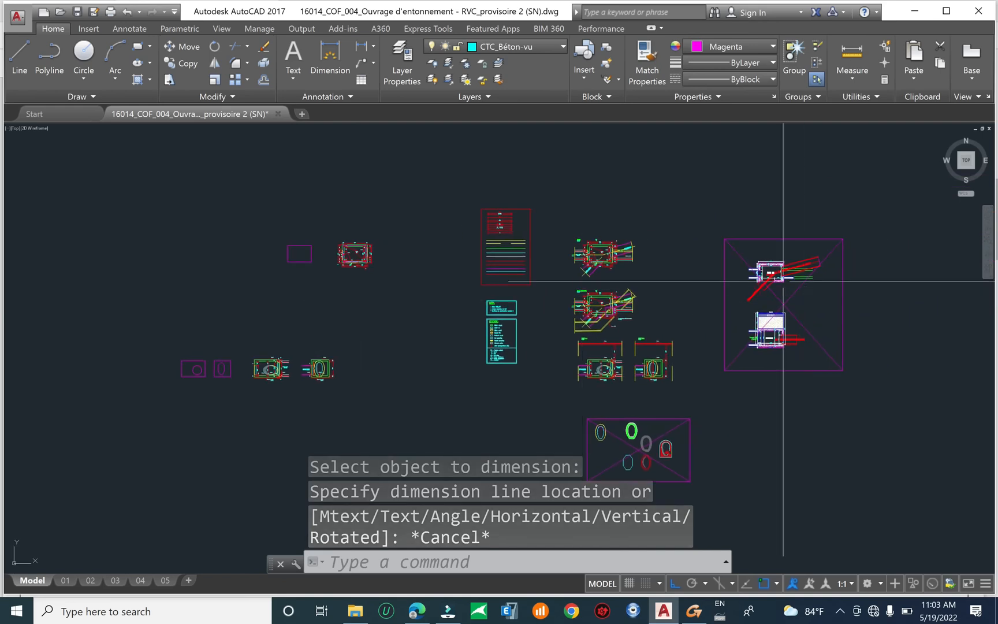
scroll(415, 314, "down", 2)
middle_click_drag(232, 348, 580, 273)
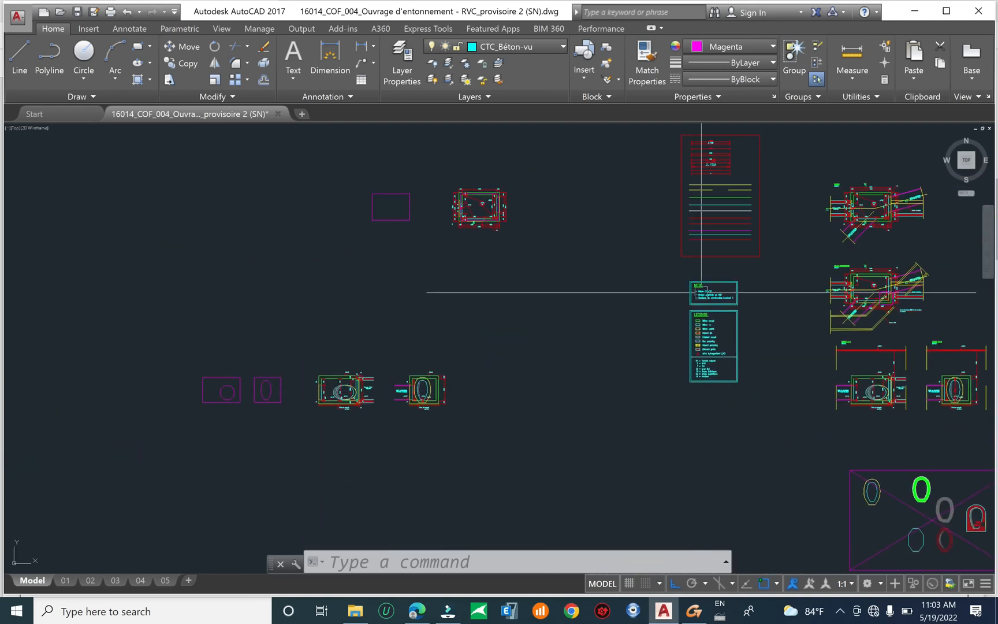
middle_click_drag(896, 249, 718, 297)
scroll(727, 225, "up", 4)
scroll(722, 283, "up", 4)
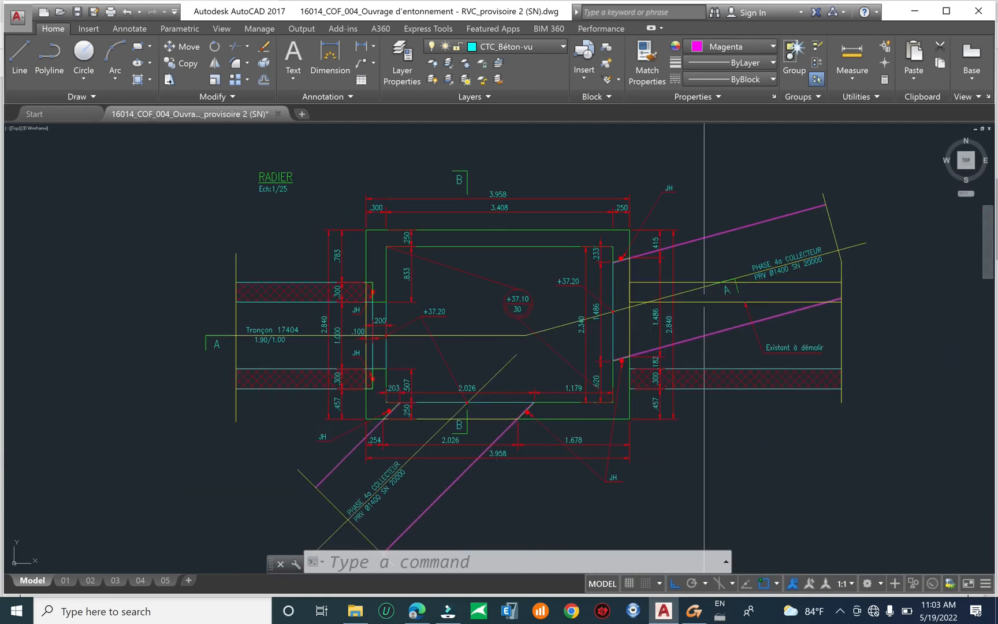
scroll(574, 337, "up", 3)
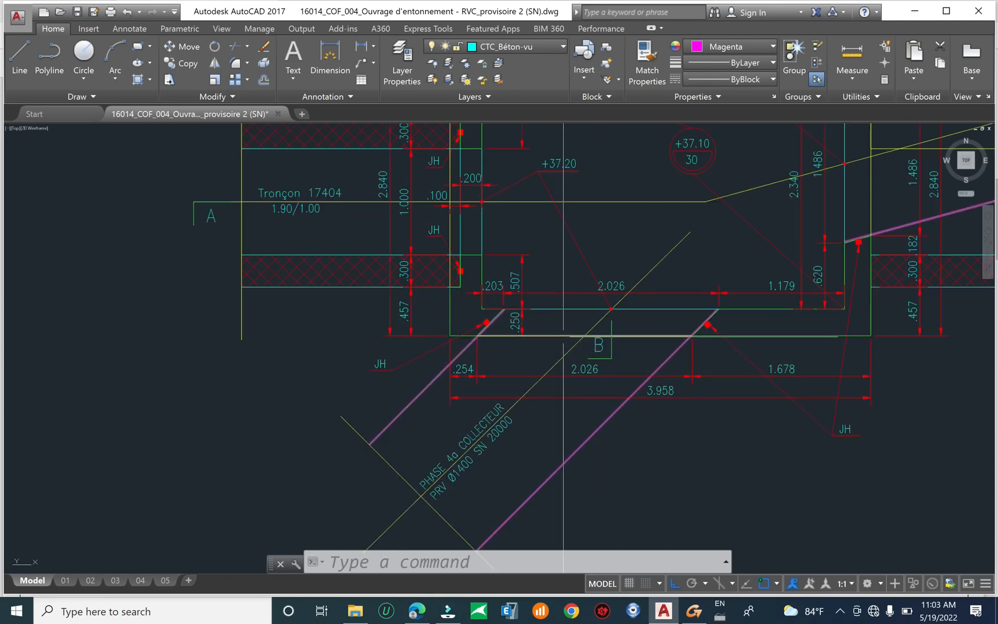
type("demandload")
key("Return")
key("Escape")
key("Escape")
key("Escape")
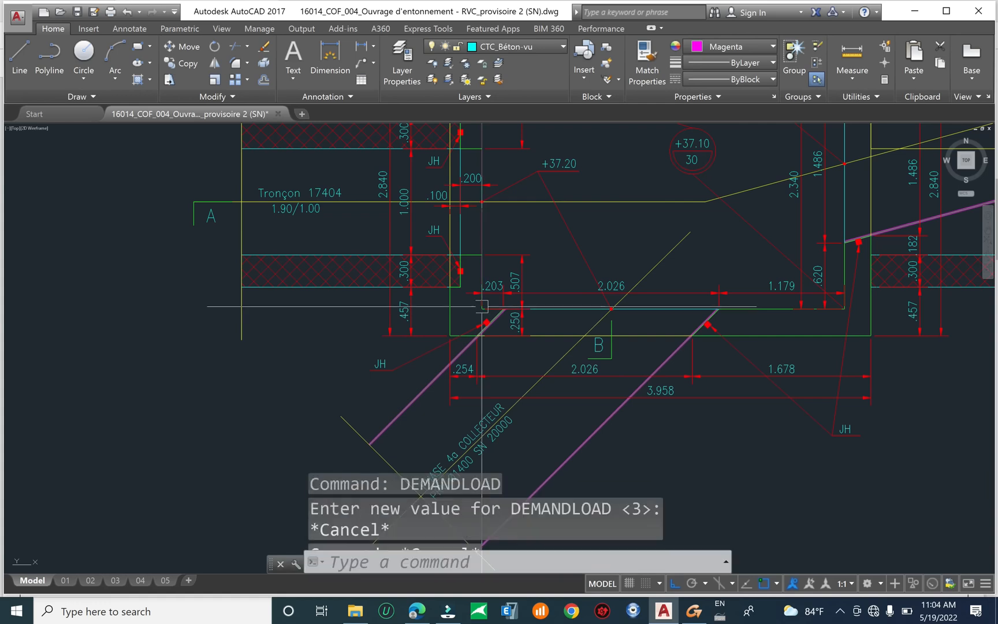
Measure the RADIER plan's length from the left wall's inner corner to the right wall's outer face with a linear dimension, without placing it
type("dli")
key("Return")
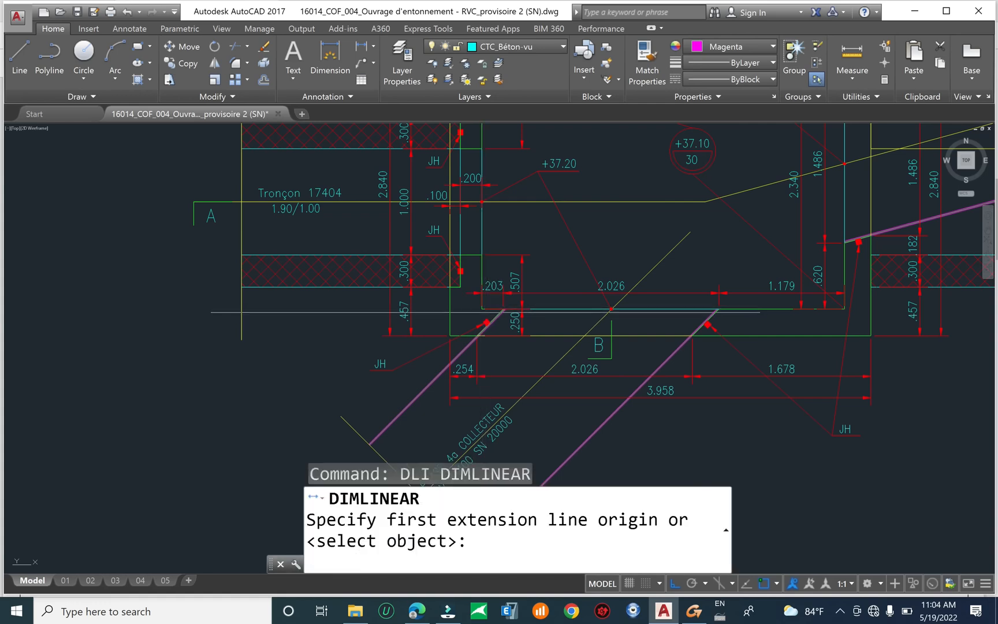
left_click(483, 308)
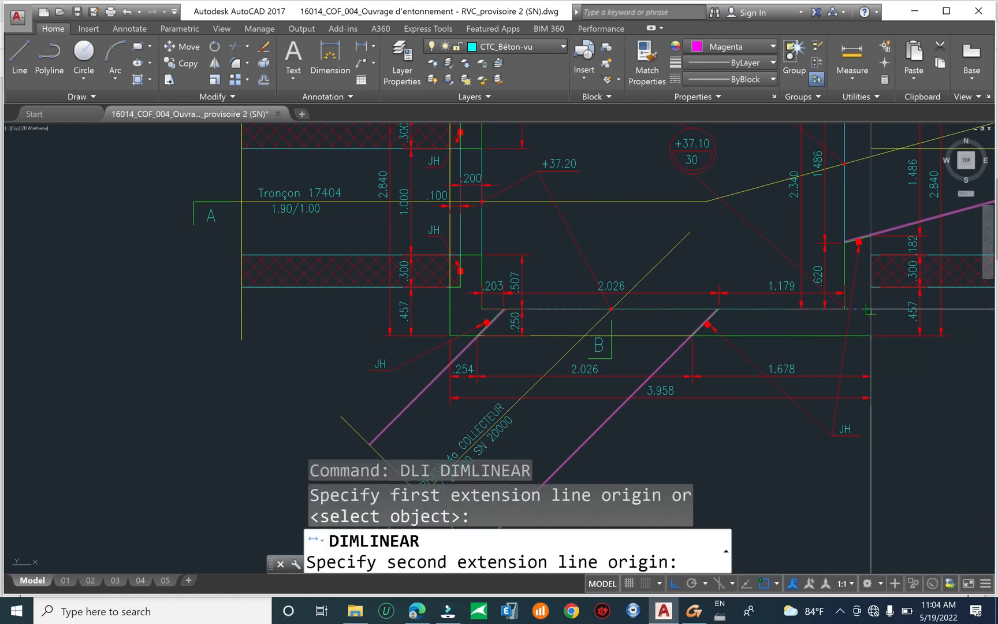
left_click(869, 335)
scroll(732, 410, "up", 4)
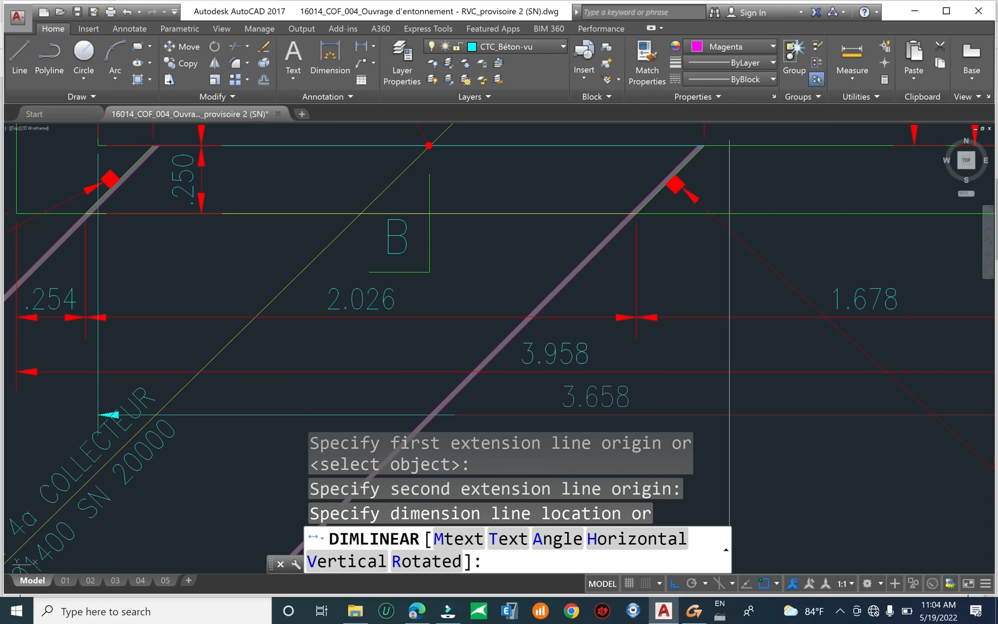
scroll(586, 366, "down", 10)
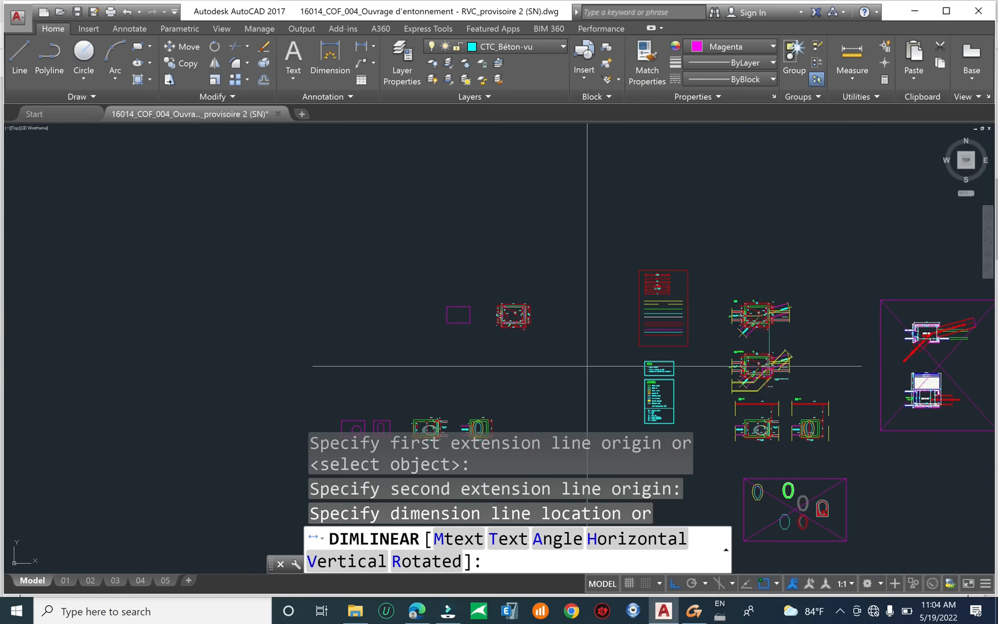
key("Escape")
key("Escape")
Move the plan's extracted rectangular outline horizontally so its left edge aligns with the first section's outline below
middle_click_drag(484, 350, 580, 277)
scroll(507, 322, "up", 2)
key("Escape")
key("Escape")
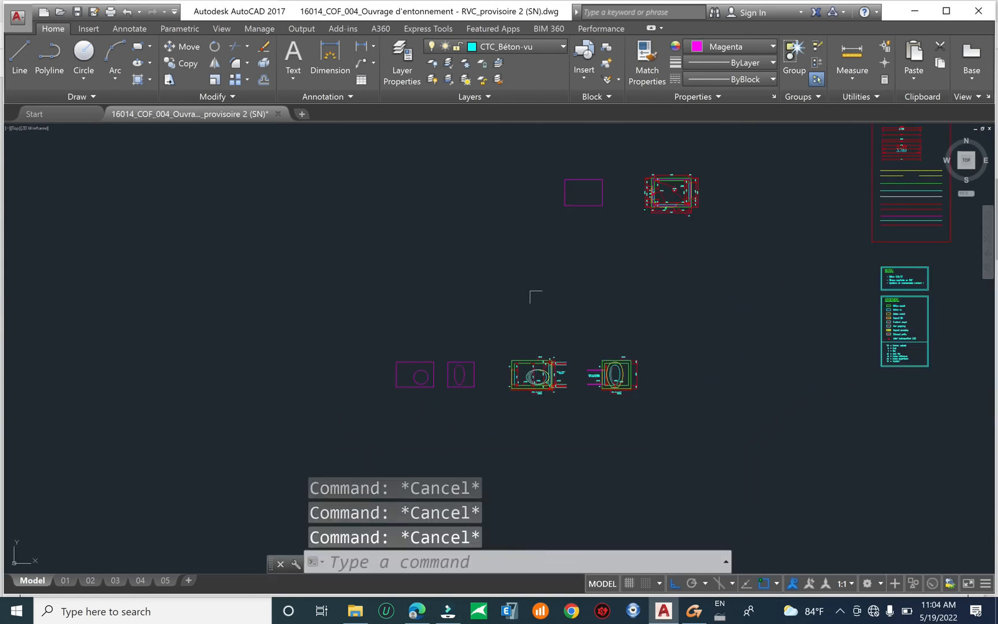
type("m")
key("Return")
left_click(614, 279)
left_click(557, 196)
key("Return")
left_click(564, 207)
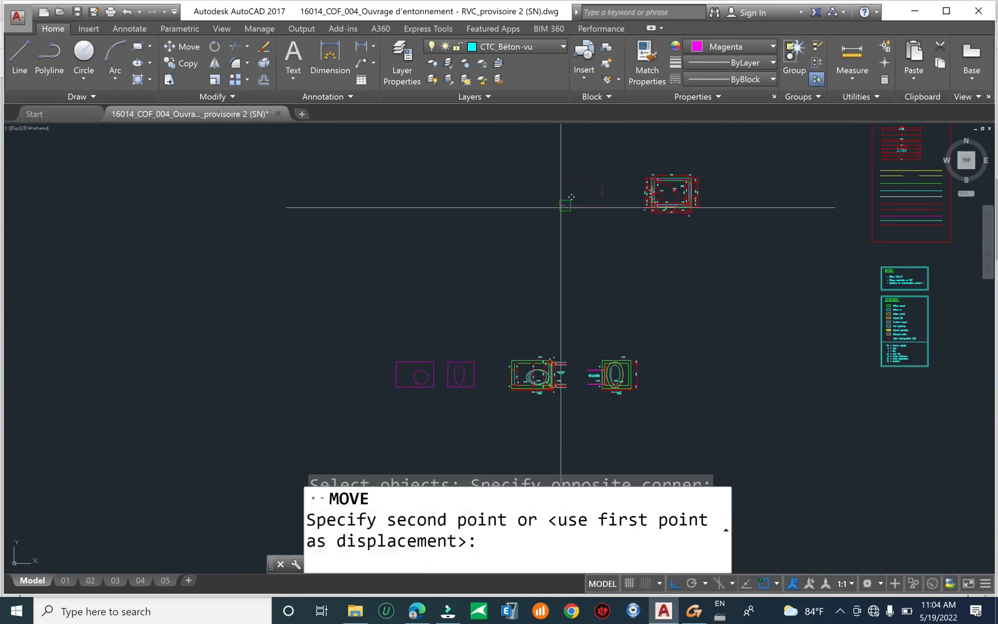
left_click(397, 328)
Check the moved plan outline's alignment with the section outlines and its position relative to the original drawings
scroll(397, 294, "down", 4)
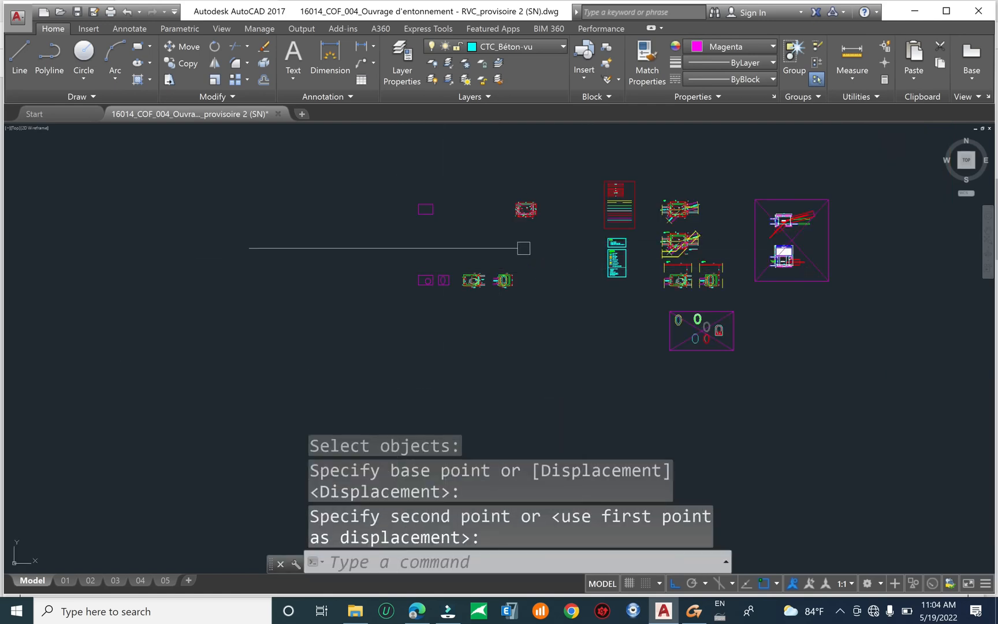
scroll(654, 221, "up", 6)
mouse_move(654, 222)
middle_mouse_down()
mouse_move(230, 246)
mouse_move(714, 259)
middle_mouse_up()
scroll(715, 261, "down", 4)
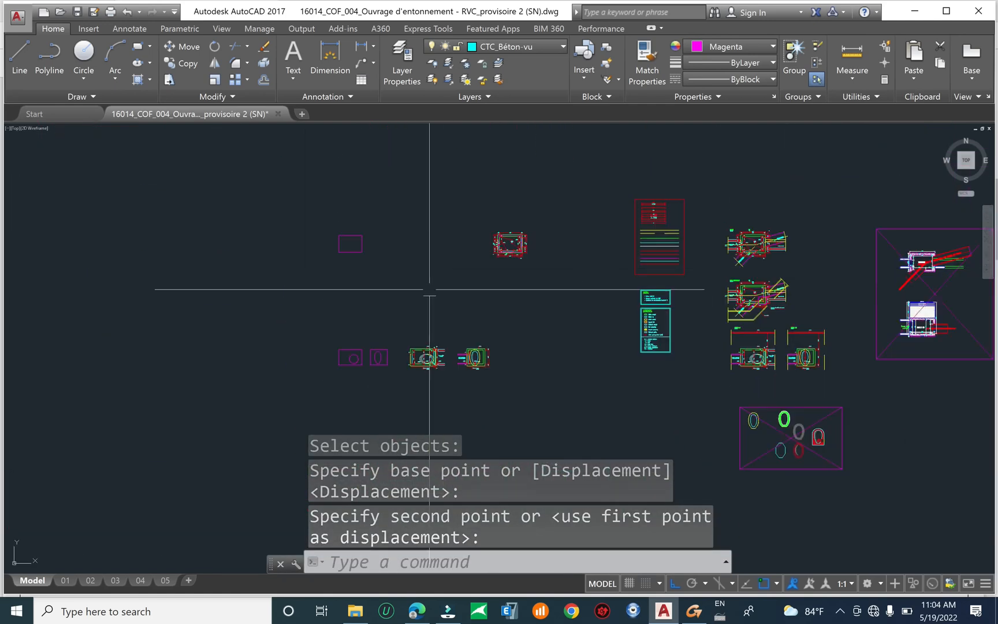
scroll(319, 267, "up", 2)
scroll(330, 263, "down", 3)
scroll(329, 319, "up", 3)
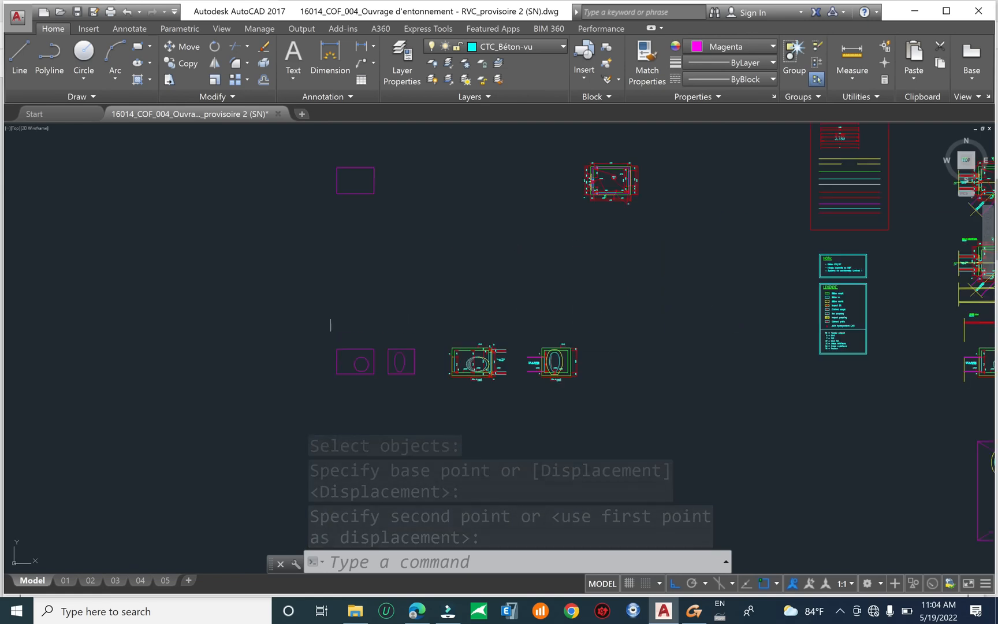
scroll(308, 325, "down", 2)
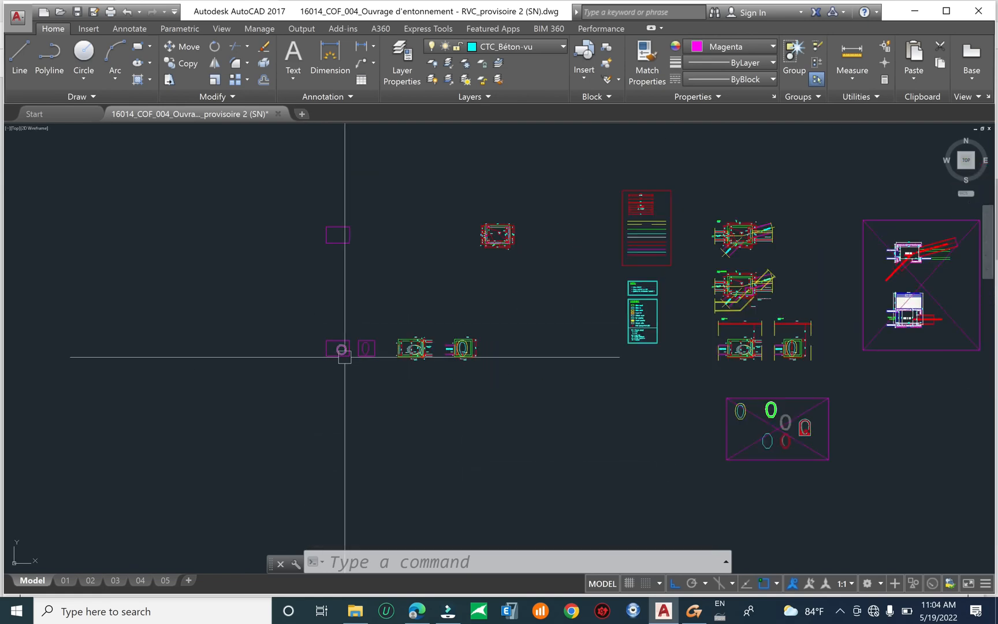
scroll(345, 347, "up", 6)
scroll(312, 358, "down", 5)
Draw two vertical construction lines through the left and right edges of the first section's outline and the plan outline
key("Escape")
type("xl")
key("Return")
type("v")
key("Return")
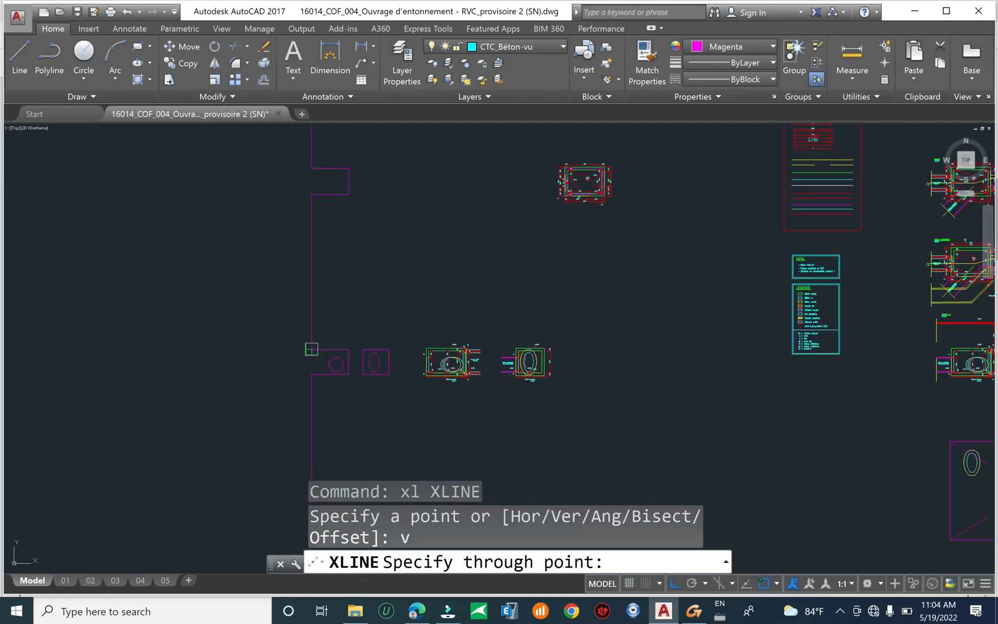
left_click(312, 349)
left_click(349, 194)
Examine the DALLE COUVERTURE plan for the opening and collector positions along the chamber's walls
scroll(327, 317, "up", 3)
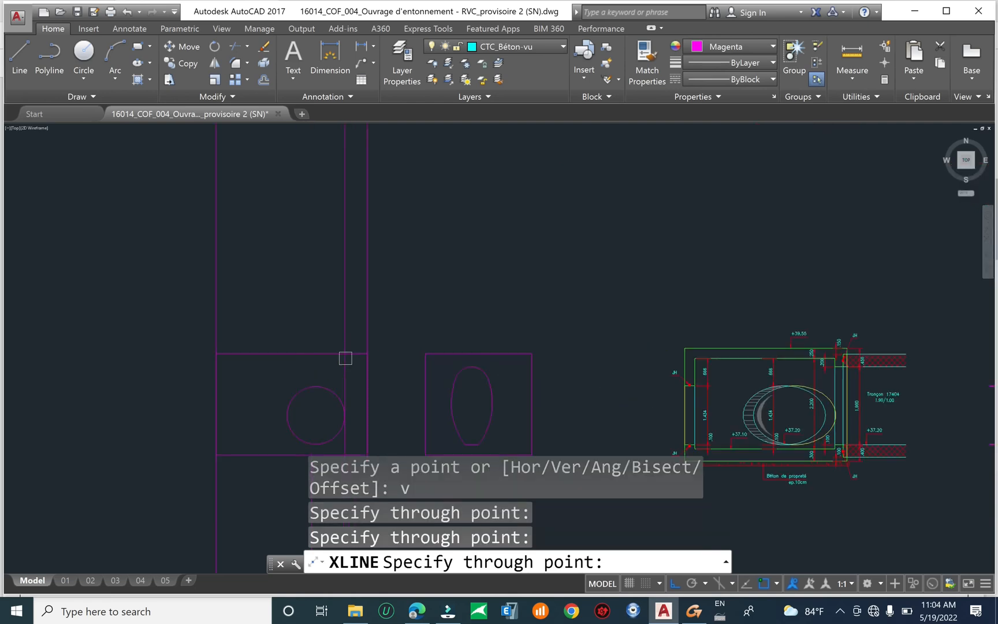
scroll(327, 317, "down", 7)
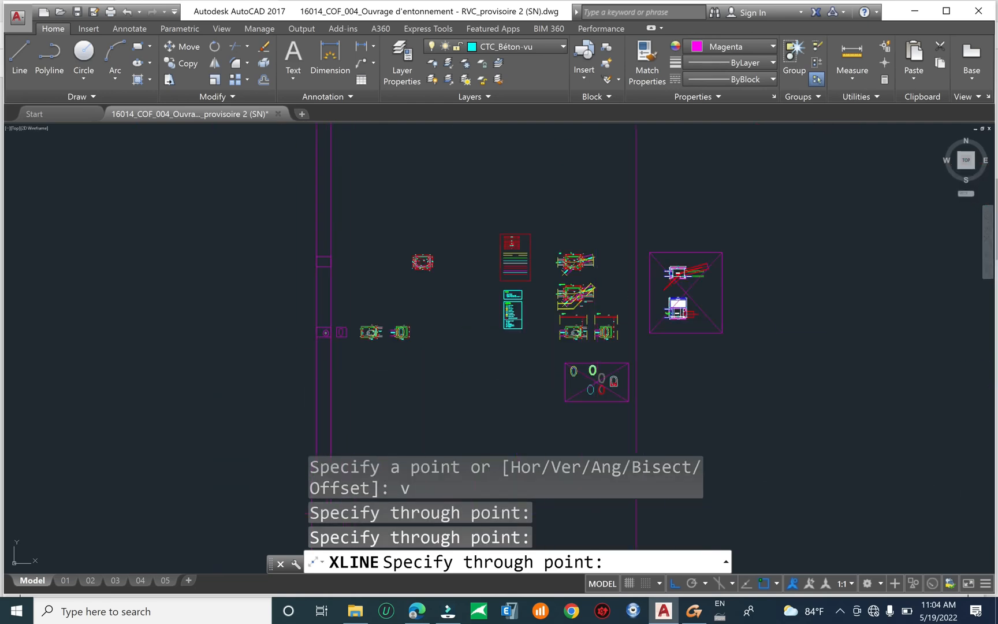
scroll(686, 275, "up", 8)
scroll(649, 293, "up", 6)
scroll(651, 291, "down", 8)
middle_click_drag(521, 307, 802, 302)
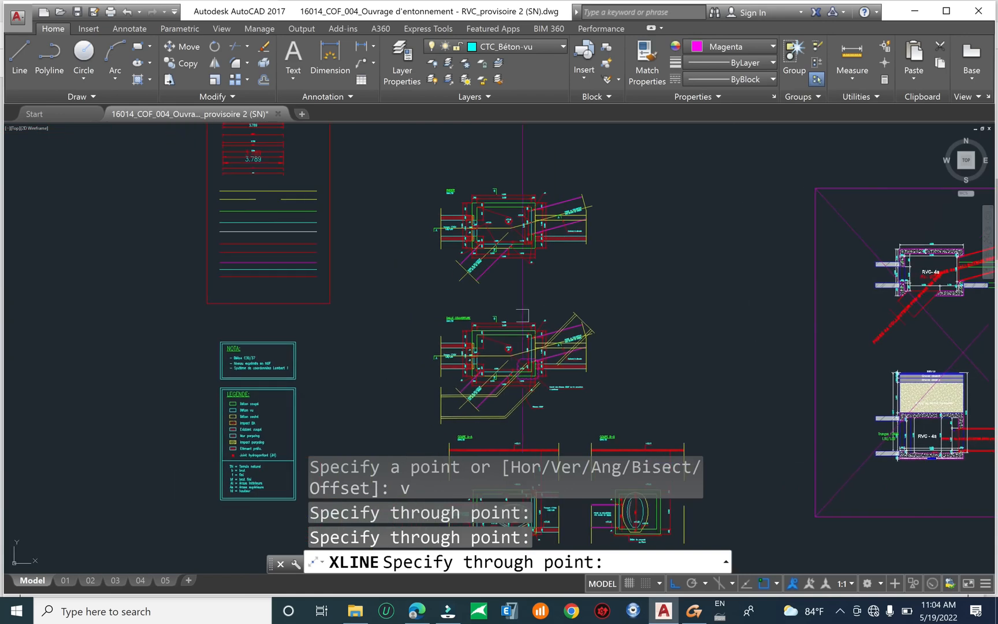
scroll(515, 353, "up", 3)
scroll(529, 365, "up", 4)
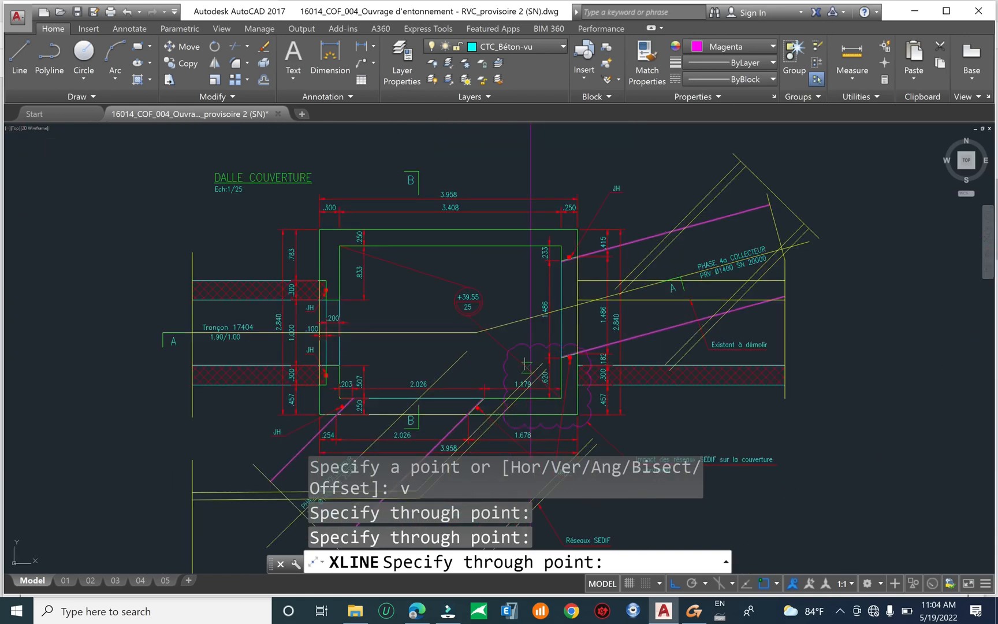
middle_click_drag(514, 369, 605, 282)
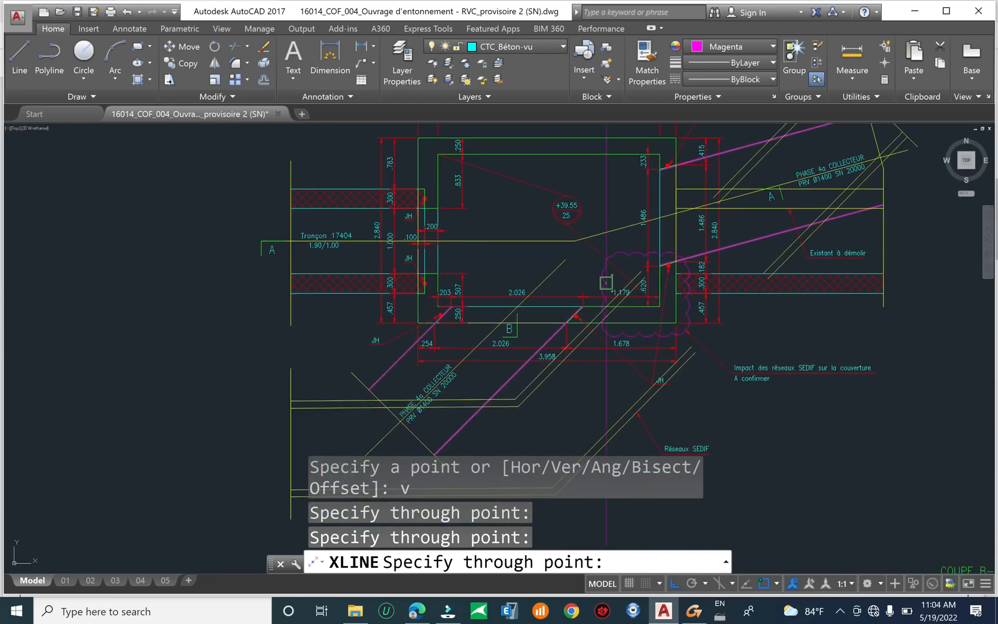
scroll(669, 259, "down", 3)
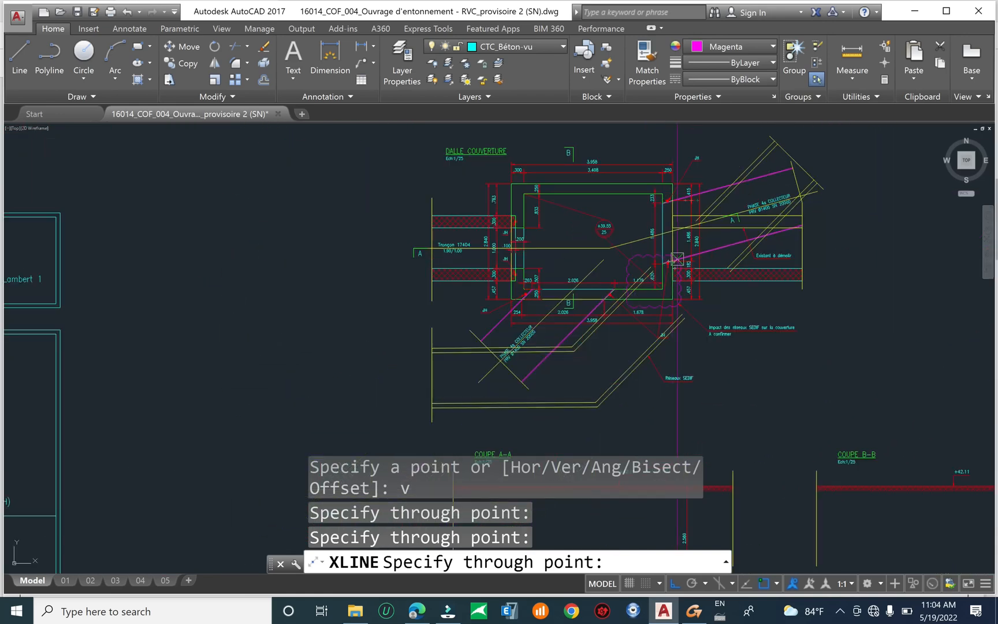
Compare the oblique collector's entry in the DALLE COUVERTURE plan with the elliptical opening in COUPE A-A
scroll(706, 252, "down", 6)
scroll(636, 266, "up", 7)
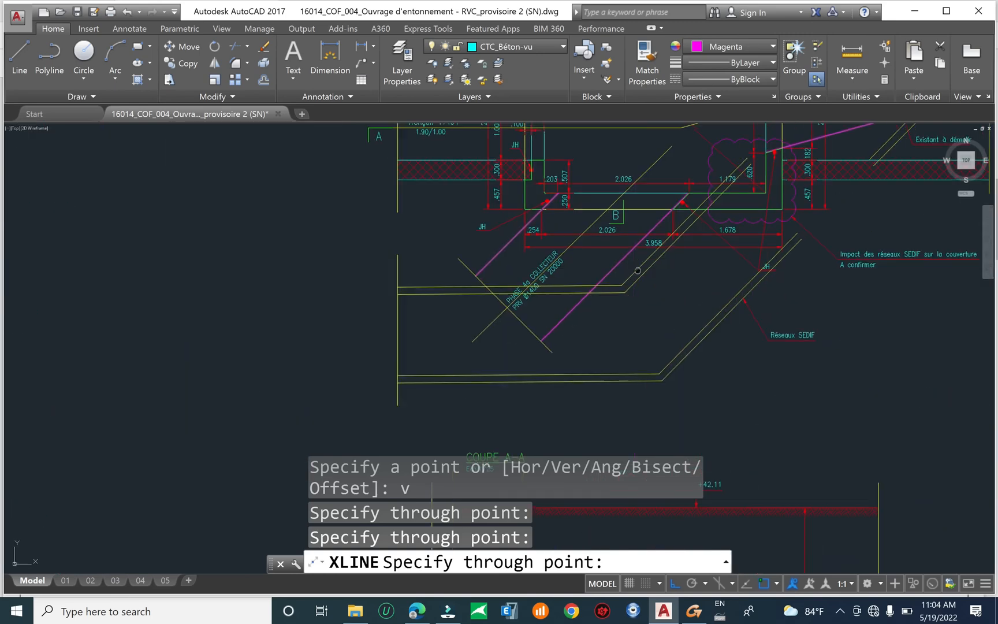
middle_click_drag(637, 269, 652, 344)
scroll(682, 313, "down", 5)
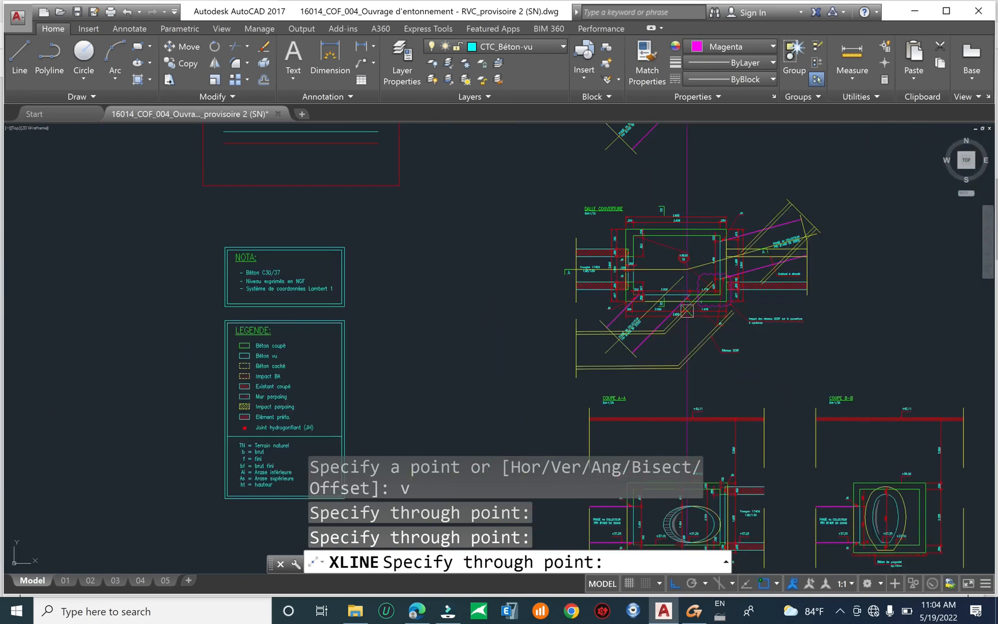
scroll(686, 306, "up", 2)
scroll(511, 253, "down", 6)
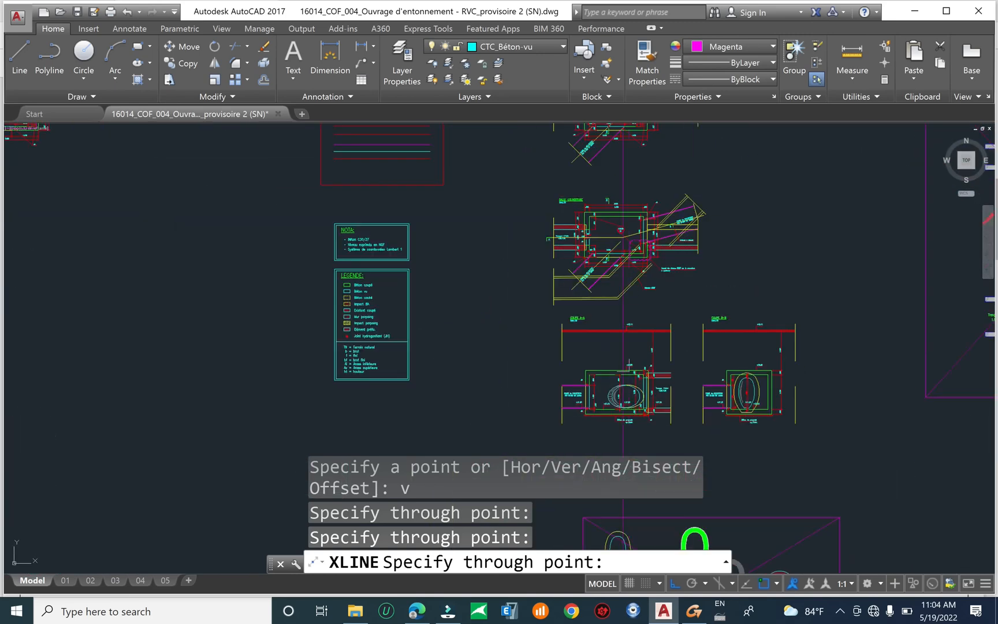
scroll(622, 347, "up", 4)
scroll(785, 174, "up", 6)
mouse_move(716, 201)
middle_mouse_down()
mouse_move(804, 310)
mouse_move(824, 303)
middle_mouse_up()
middle_click_drag(415, 274, 686, 183)
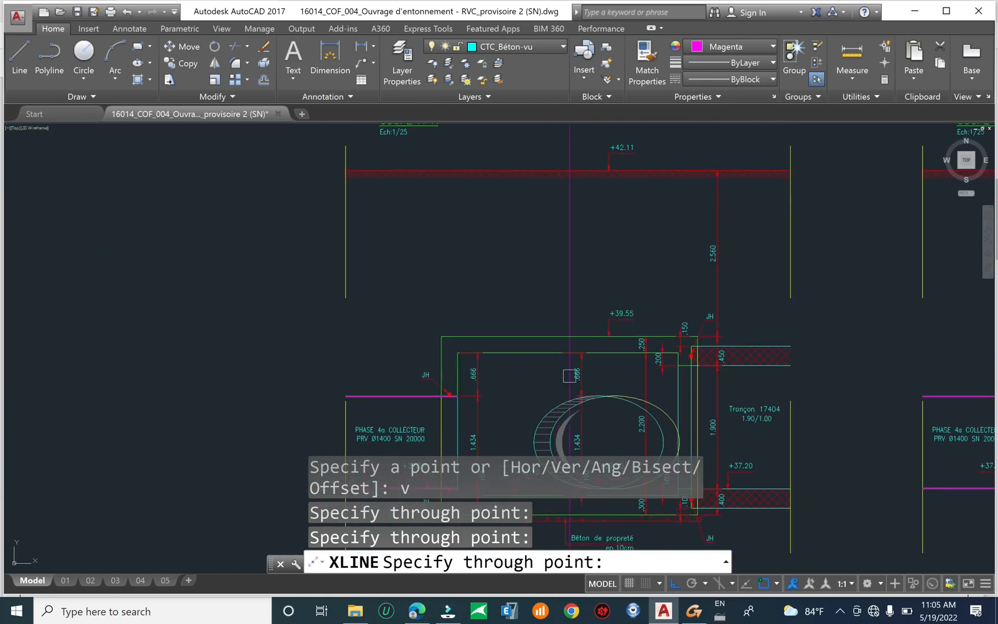
Examine the oblique collector lines below the chamber in the RADIER plan and compare them with the extracted section outlines
scroll(535, 398, "down", 5)
scroll(583, 283, "up", 5)
key("Escape")
key("Escape")
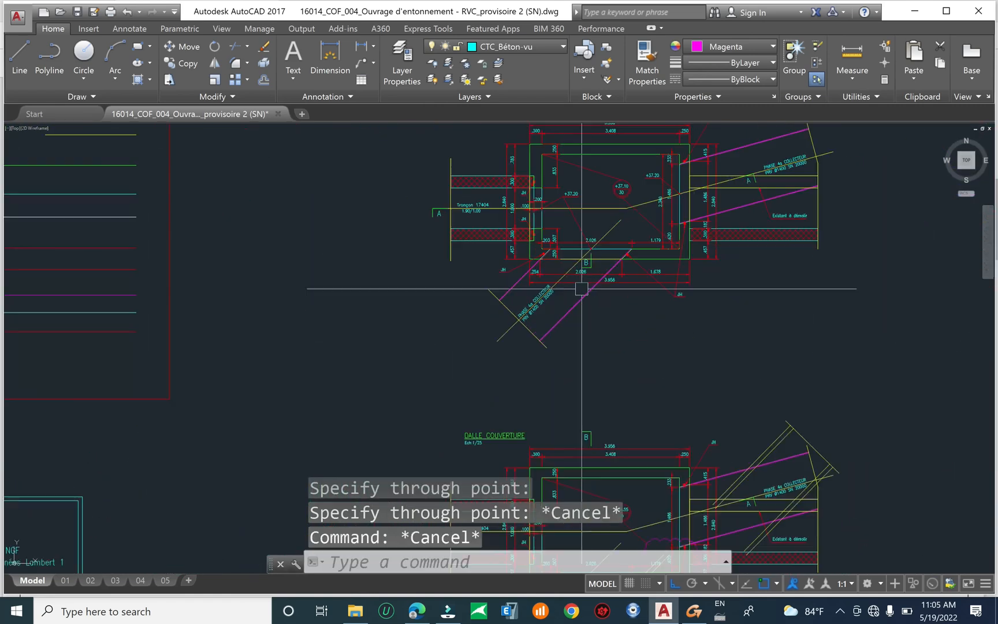
left_click(590, 340)
left_click(479, 285)
middle_click_drag(683, 272, 669, 312)
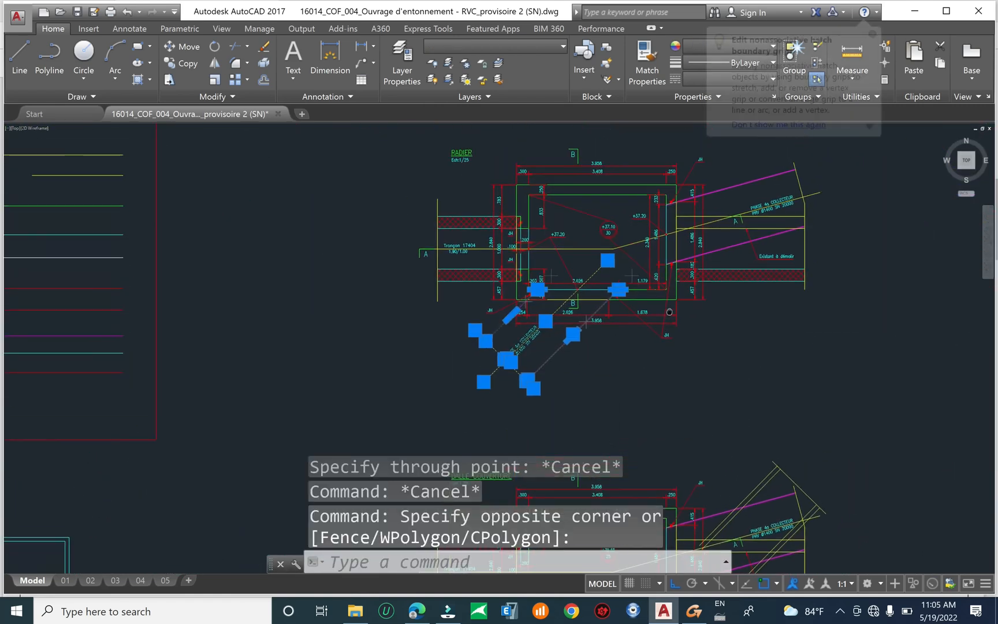
scroll(683, 237, "up", 2)
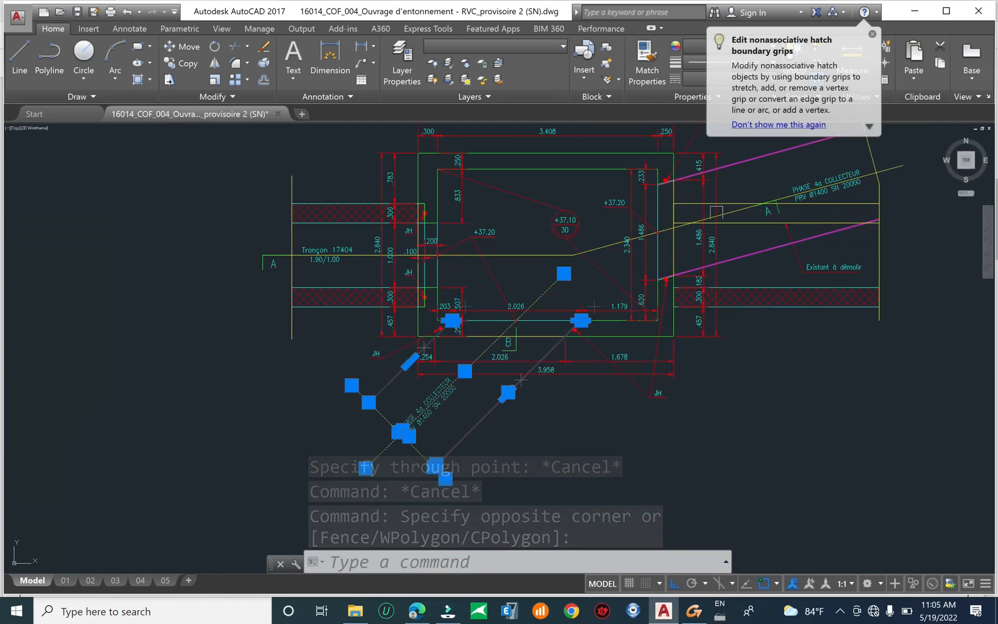
scroll(728, 186, "down", 10)
scroll(583, 267, "up", 10)
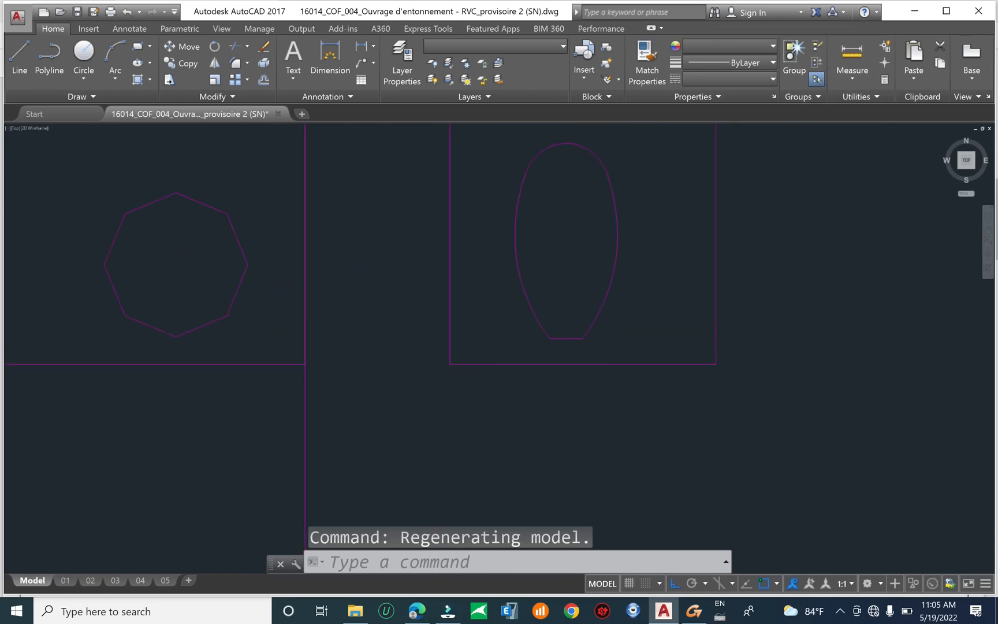
scroll(479, 318, "down", 3)
key("Escape")
key("Escape")
key("Escape")
key("Escape")
scroll(479, 317, "down", 3)
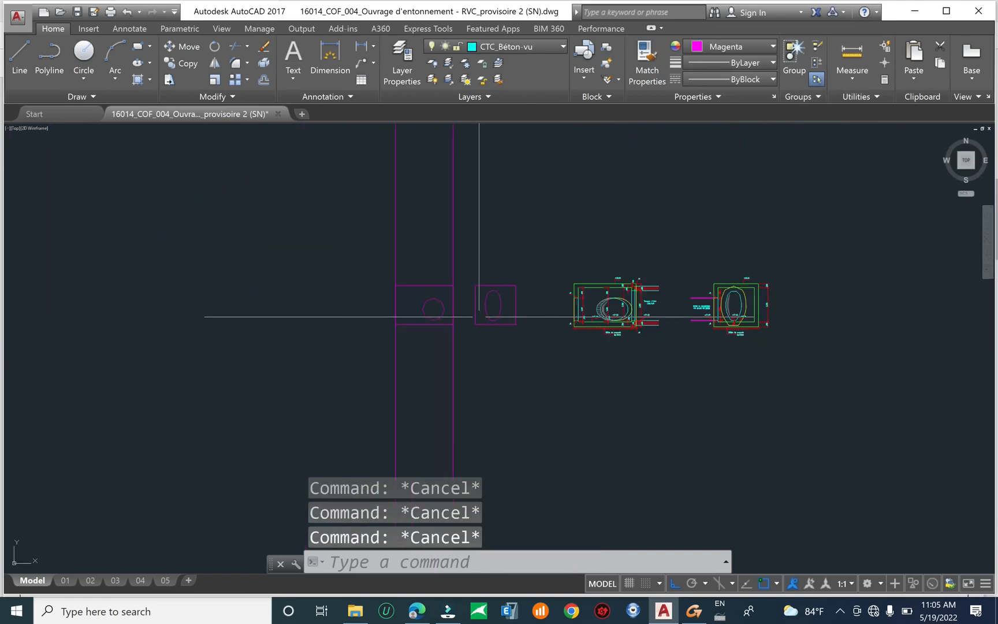
Copy the second section's rectangular outline with its ovoid opening straight down to a free area below the original
type("co")
key("Return")
scroll(472, 308, "up", 4)
left_click(460, 228)
left_click(638, 366)
key("Return")
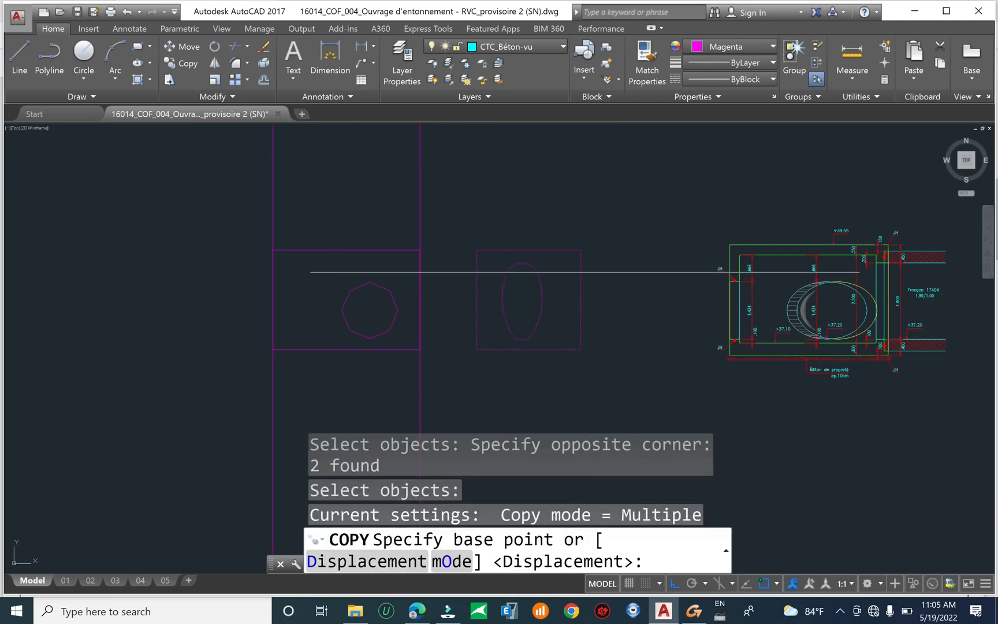
left_click(580, 250)
middle_click_drag(581, 355, 587, 247)
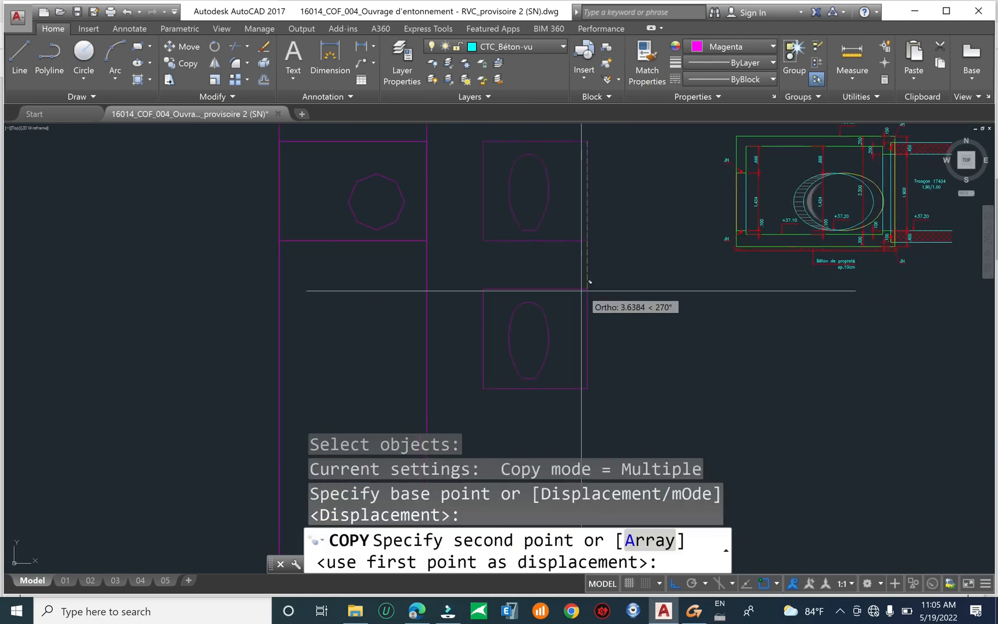
key("Escape")
key("Escape")
Examine where the PHASE 4a collector enters the chamber's right wall in the RADIER plan, including its wall dimensions
scroll(587, 294, "down", 10)
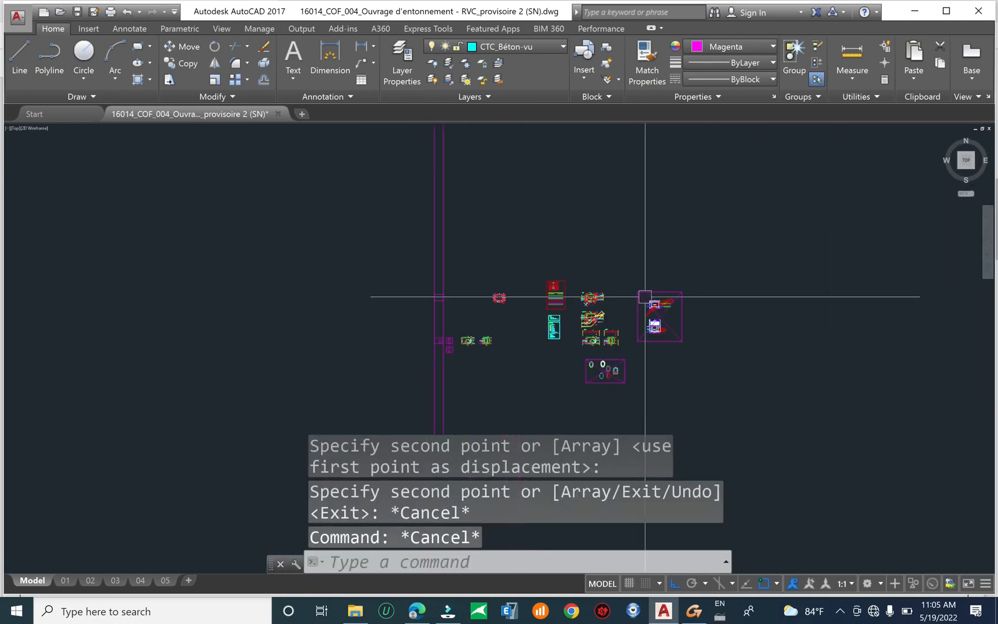
scroll(682, 326, "up", 6)
scroll(697, 321, "down", 2)
scroll(286, 253, "up", 6)
scroll(427, 239, "up", 4)
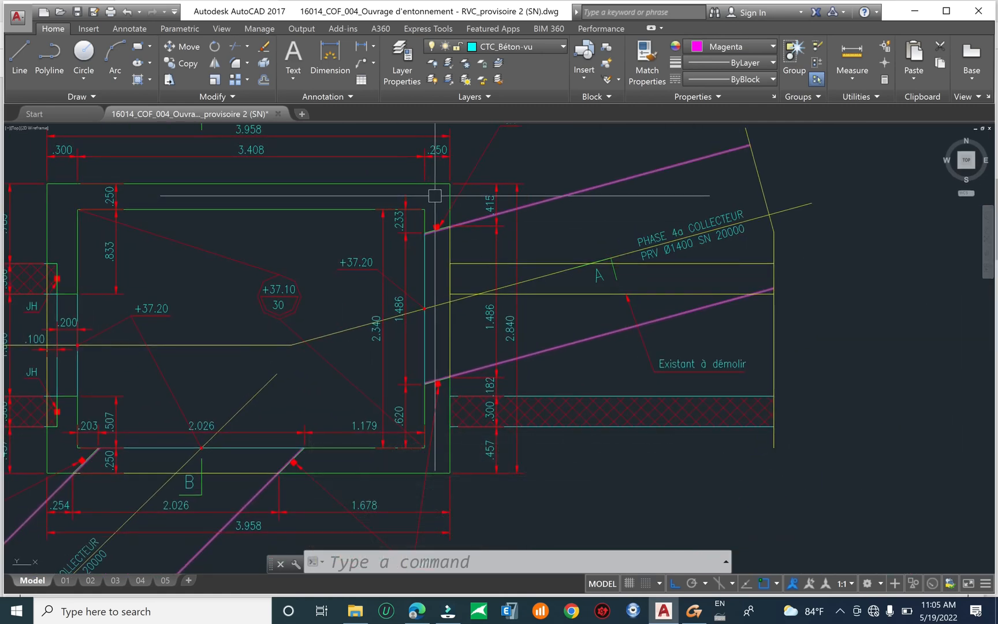
scroll(435, 196, "up", 2)
scroll(433, 200, "down", 2)
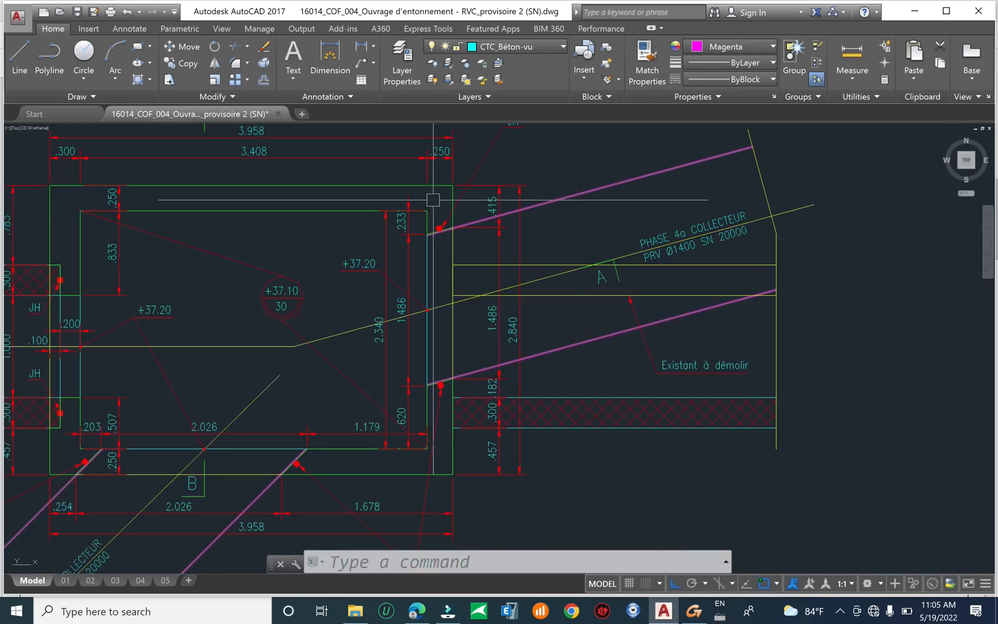
key("Escape")
key("Escape")
type("xl")
key("Return")
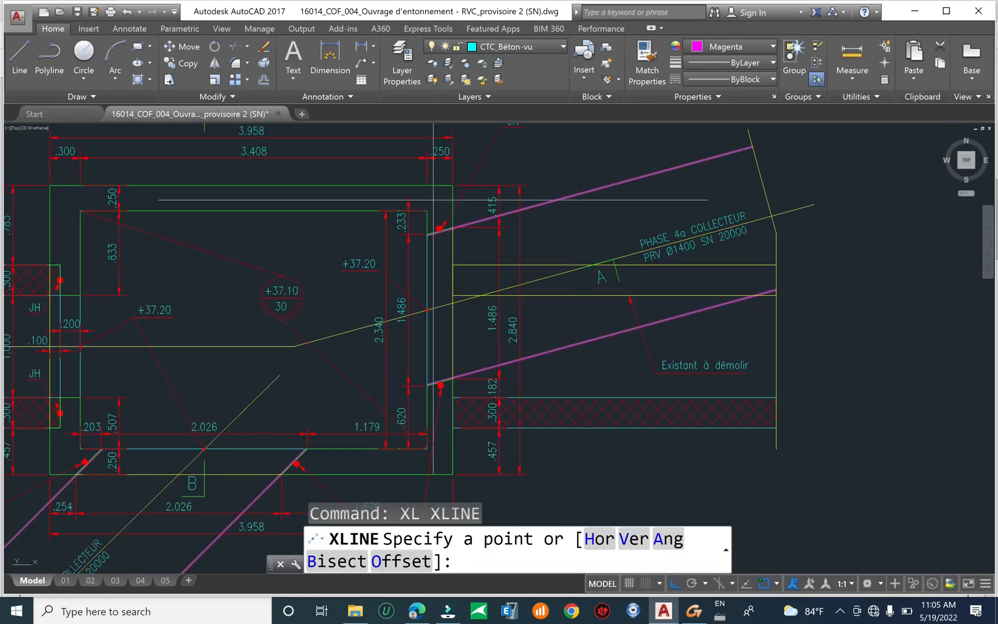
key("Escape")
key("Escape")
key("Escape")
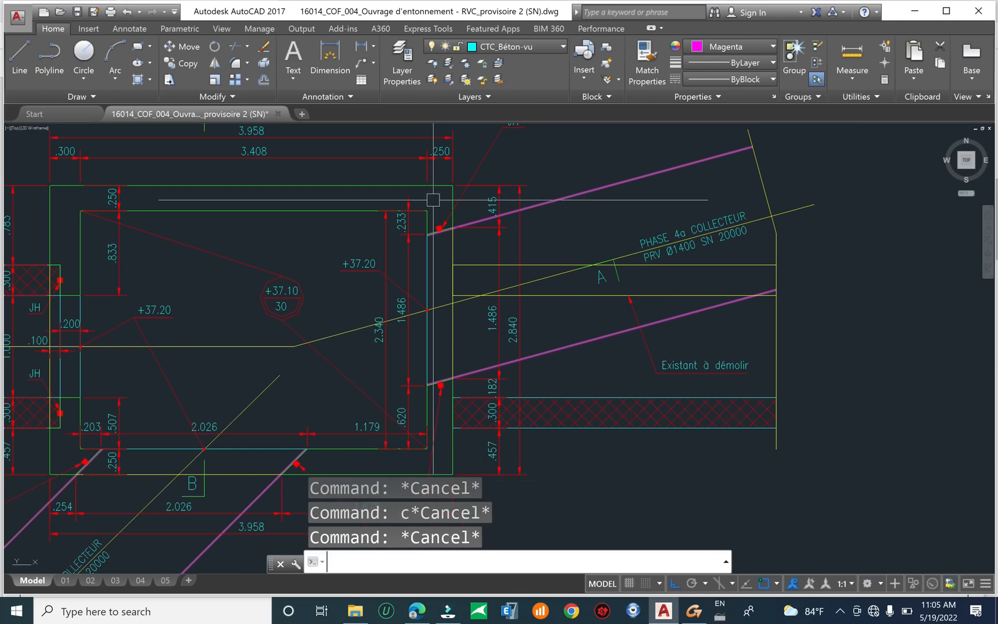
Draw a short vertical line across the upper wall's thickness at the chamber's inner right corner in the RADIER plan
type("l")
key("Return")
scroll(433, 200, "up", 2)
left_click(424, 216)
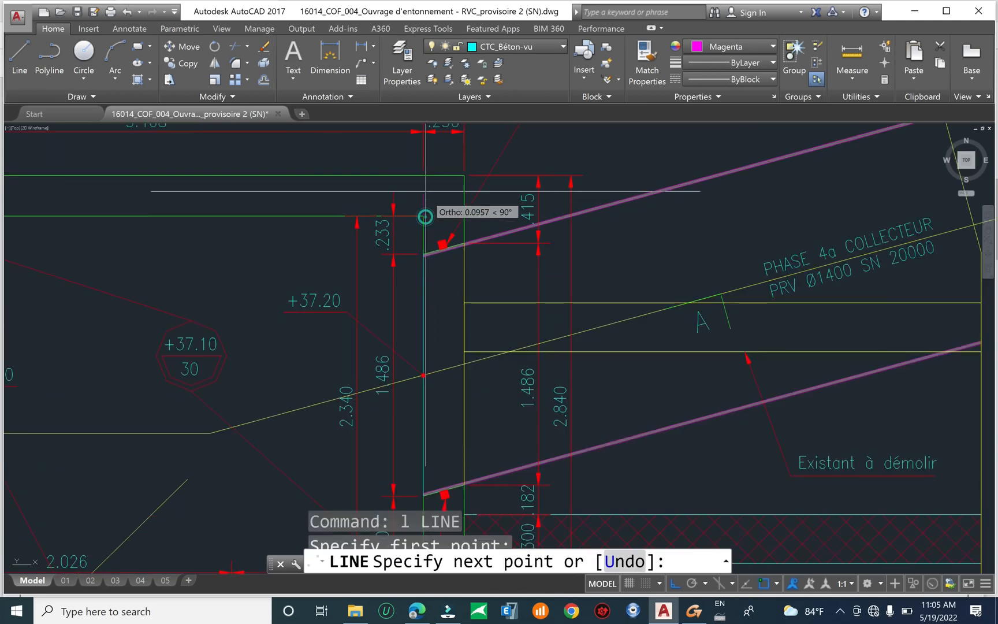
key("Return")
key("Escape")
key("Escape")
Dimension the vertical distance from the short wall line's midpoint to the collector axis point on the right inner wall
type("dli")
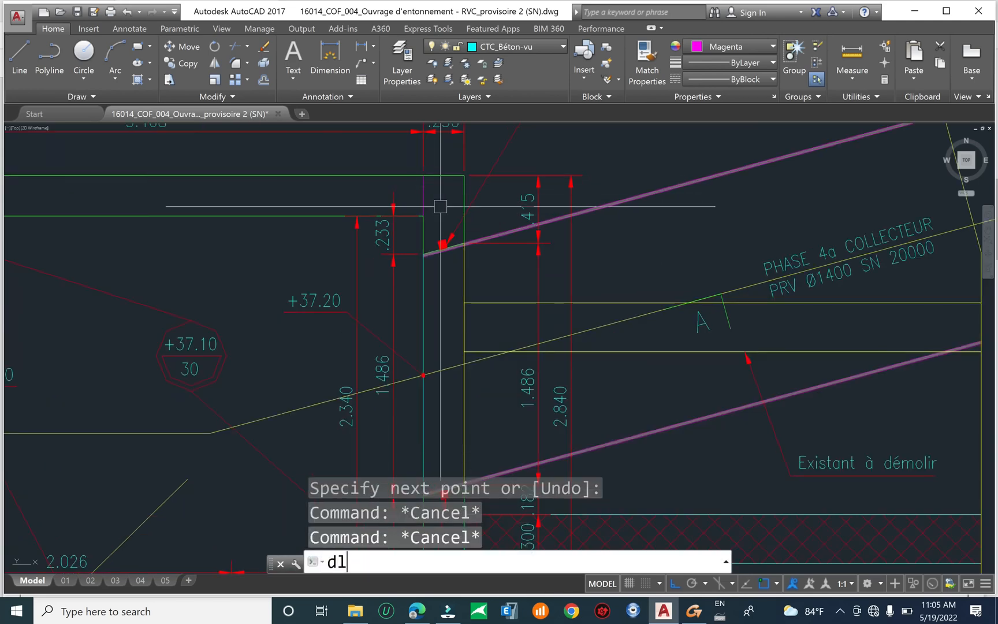
key("Return")
left_click(424, 195)
scroll(424, 197, "down", 4)
scroll(418, 267, "up", 4)
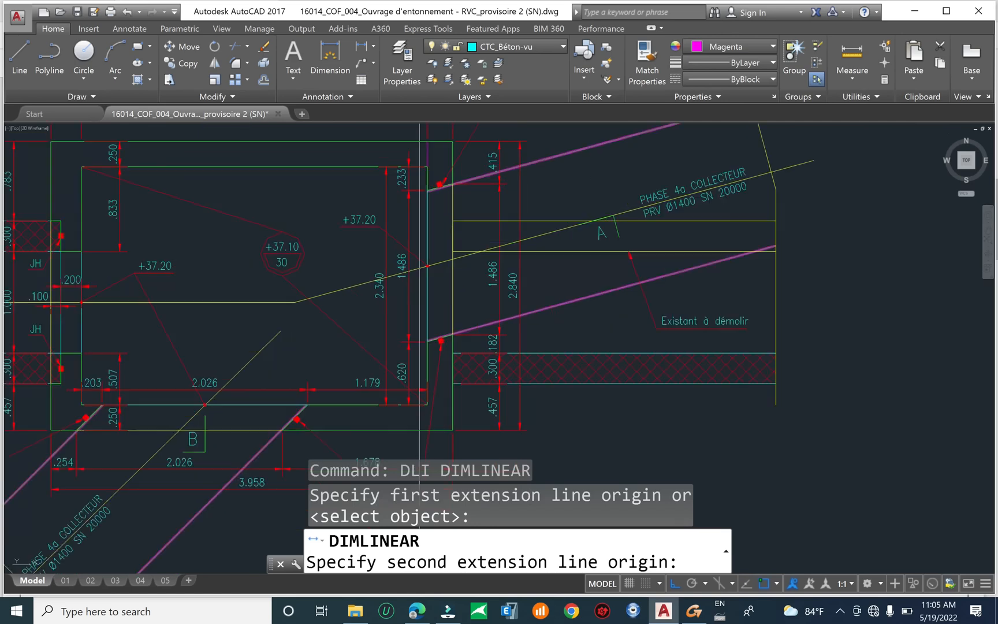
left_click(431, 268)
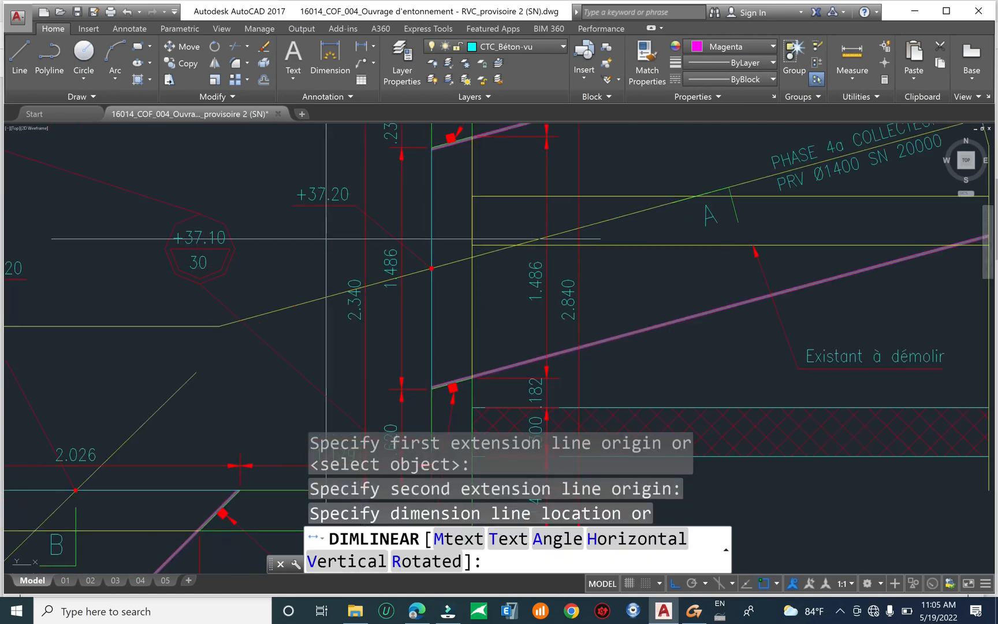
scroll(541, 216, "down", 8)
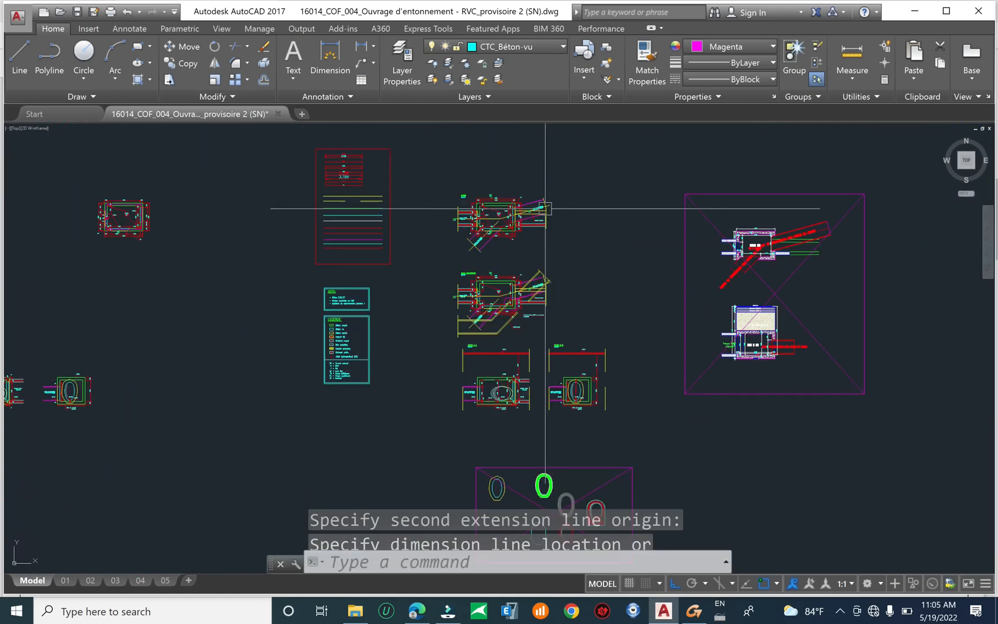
key("Escape")
Draw a vertical construction line through the right edge of the copied section outline
scroll(517, 268, "up", 3)
scroll(612, 301, "up", 3)
scroll(625, 318, "up", 2)
scroll(654, 306, "up", 4)
key("Escape")
key("Escape")
scroll(657, 362, "down", 4)
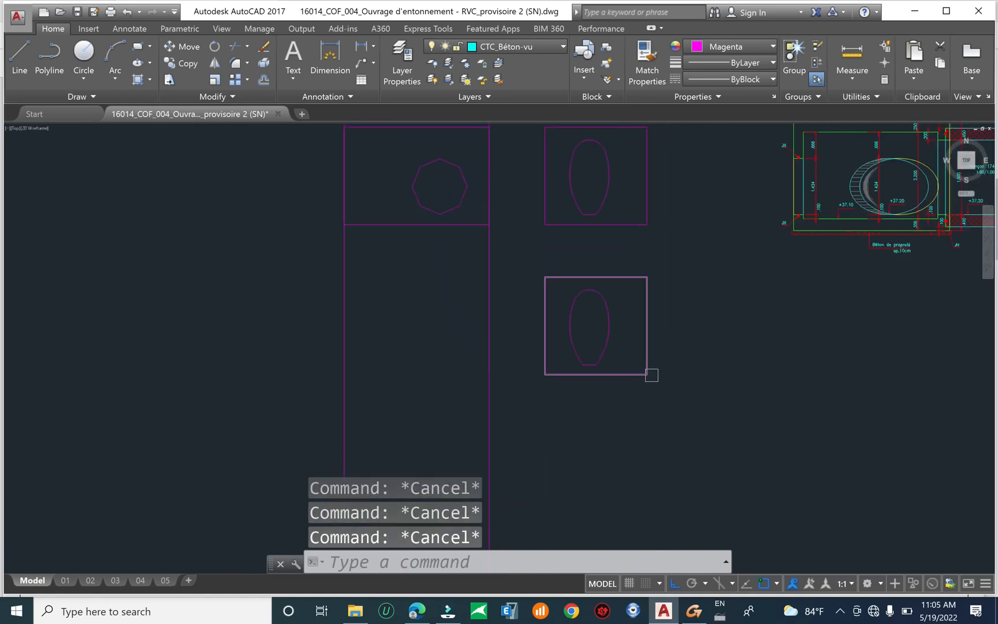
scroll(652, 375, "up", 2)
type("xl")
key("Return")
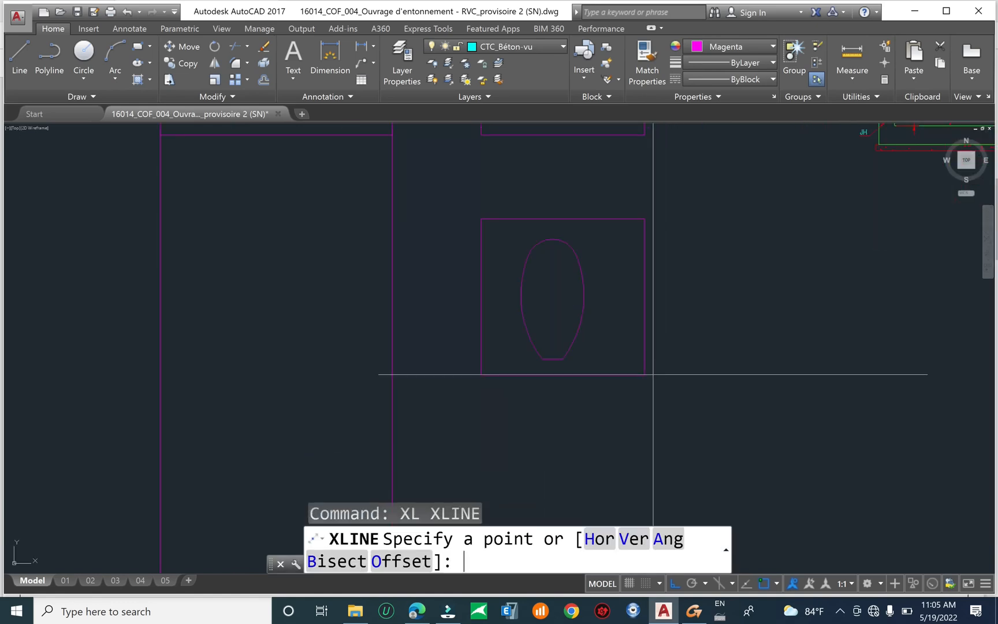
type("v")
key("Return")
left_click(644, 375)
key("Escape")
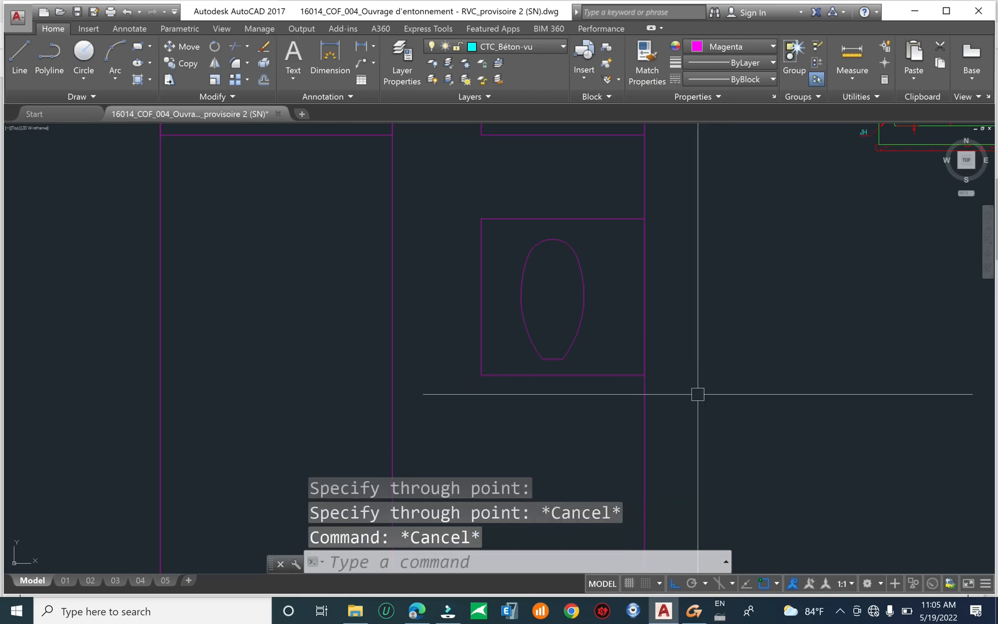
type("o")
key("Return")
type("1.")
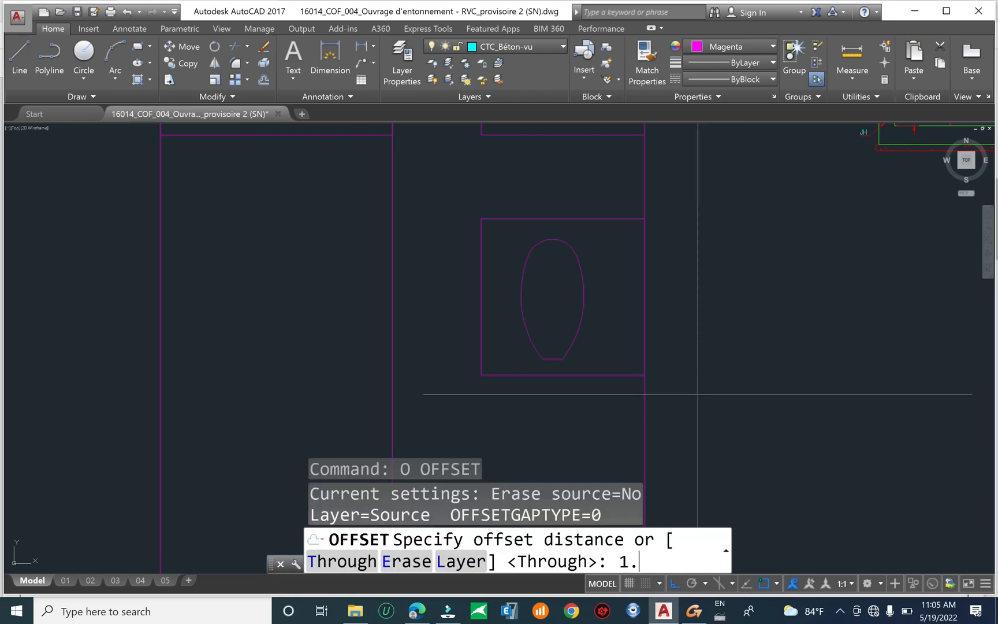
type("1")
key("Return")
left_click(644, 409)
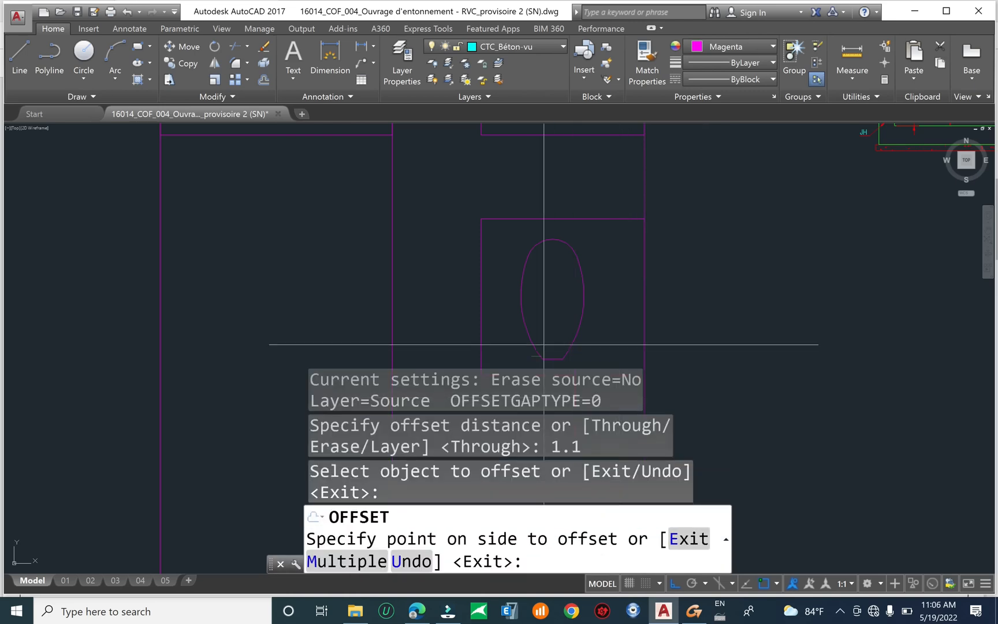
key("Escape")
Erase the ovoid opening inside the copied section outline, keeping only the rectangle
left_click(541, 294)
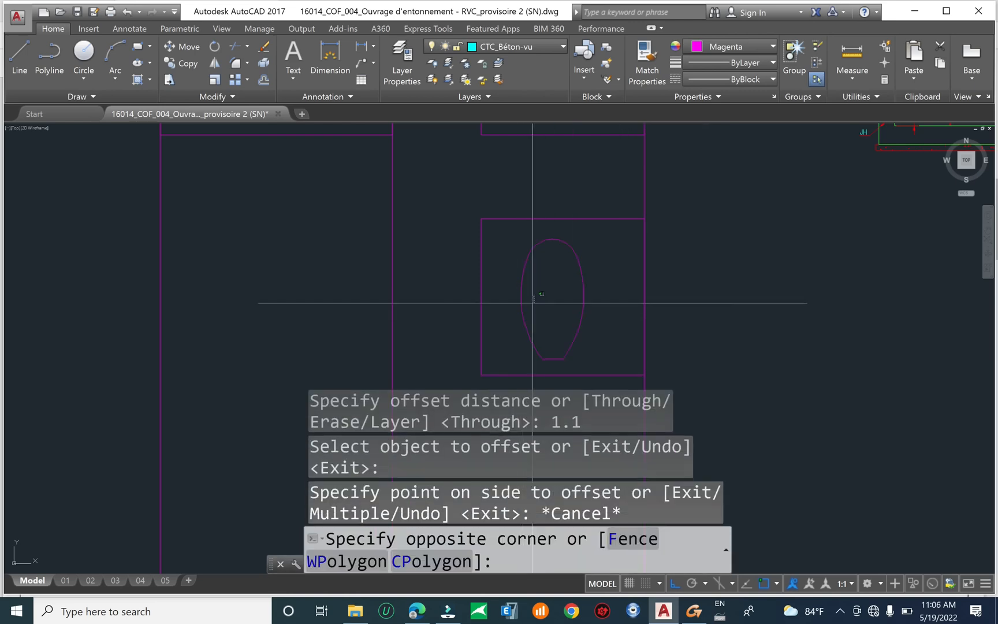
left_click(527, 300)
type("e")
key("Return")
key("Return")
key("Escape")
key("Escape")
key("Escape")
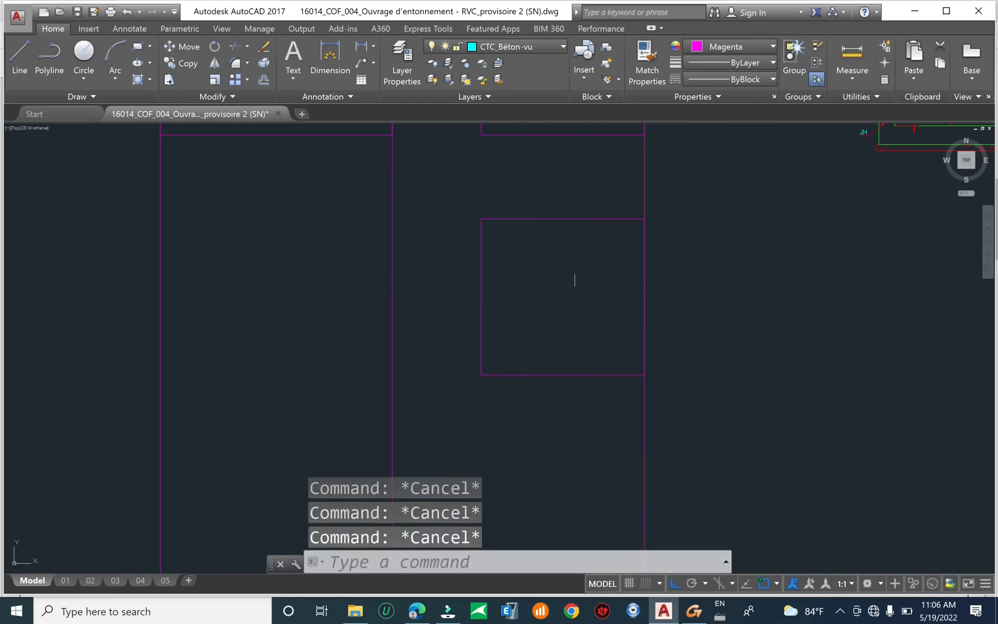
Offset the vertical construction line at the copied outline's right edge by 1.1 towards the inside of the rectangle
type("o")
key("Return")
type("1.")
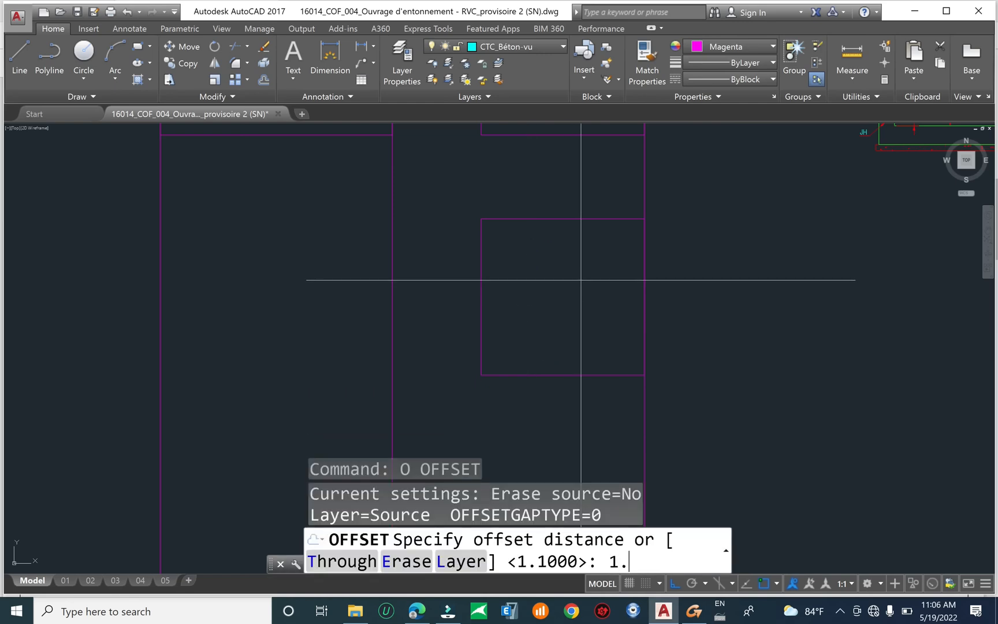
type("1")
key("Return")
left_click(642, 192)
left_click(595, 194)
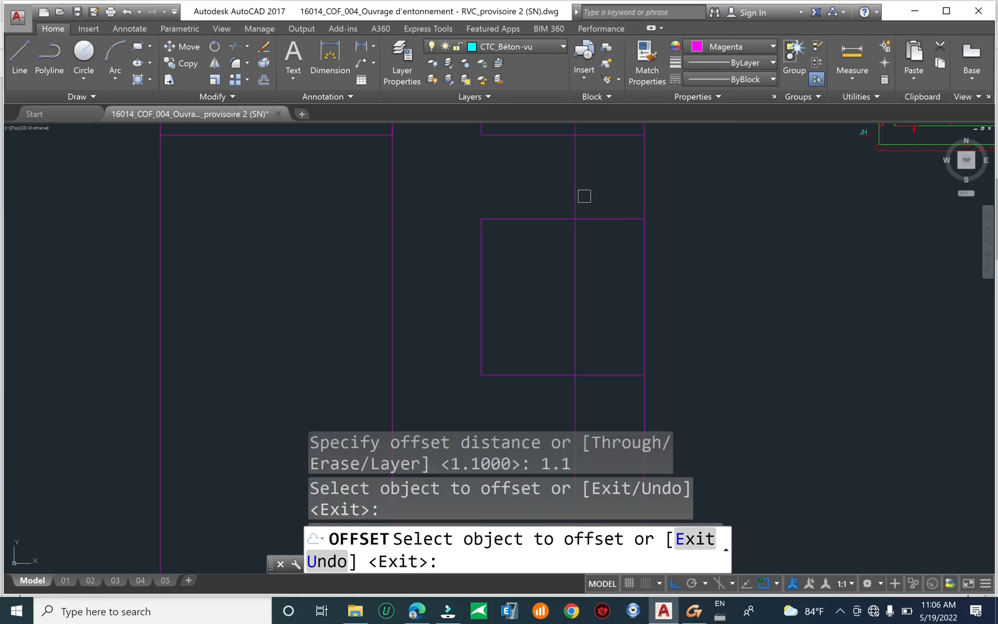
scroll(597, 256, "down", 2)
scroll(582, 255, "up", 1)
middle_click_drag(584, 269, 586, 295)
key("Return")
key("Escape")
key("Escape")
key("Escape")
Regenerate the model so the circular and ovoid openings are redrawn smoothly
type("re")
key("Return")
middle_click_drag(499, 223, 502, 242)
key("Escape")
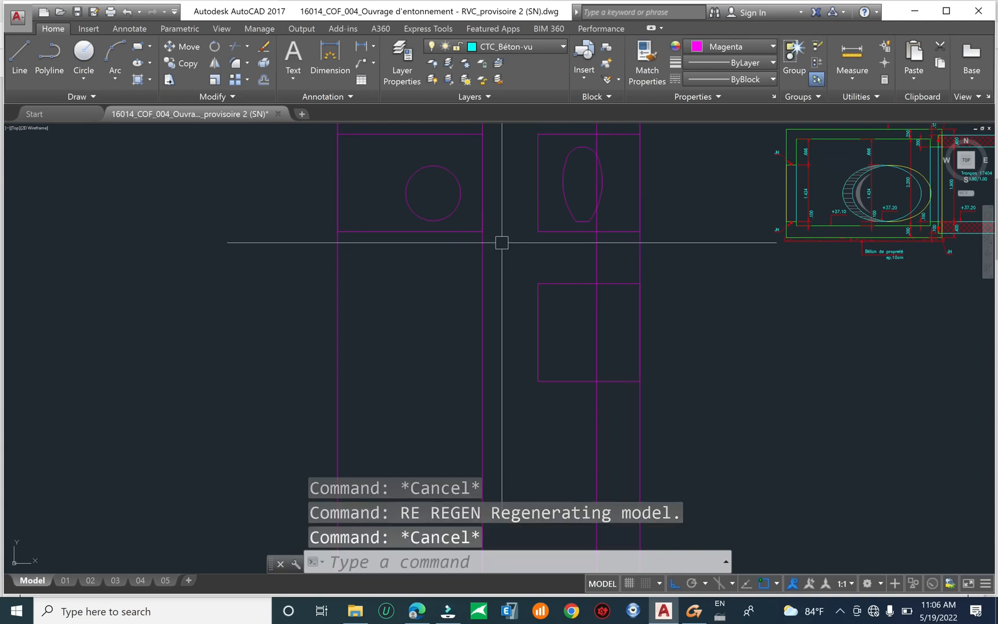
Draw a horizontal construction line through the centre of the circular opening in the first section's outline
type("xl")
key("Return")
type("h")
key("Return")
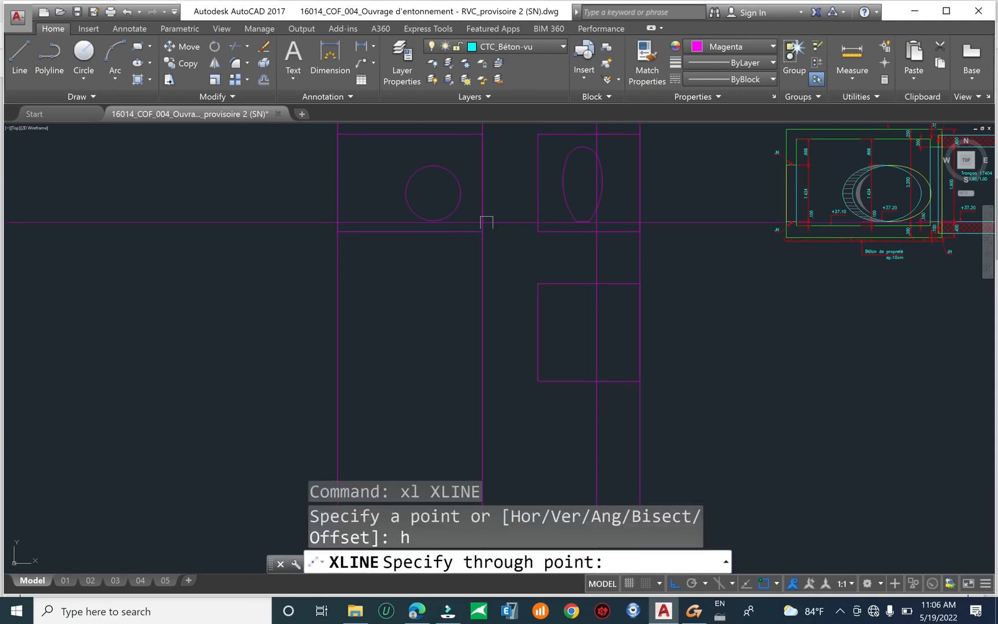
left_click(432, 193)
scroll(427, 254, "down", 5)
key("Escape")
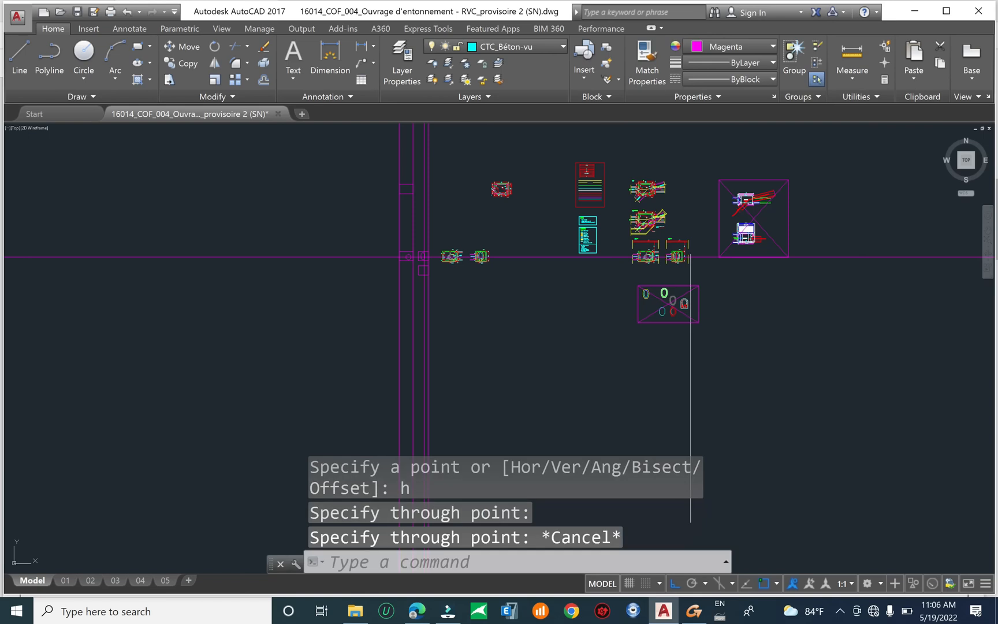
key("Escape")
Check the horizontal construction line and the collector invert levels against the pipe openings in the original sections
scroll(691, 256, "up", 8)
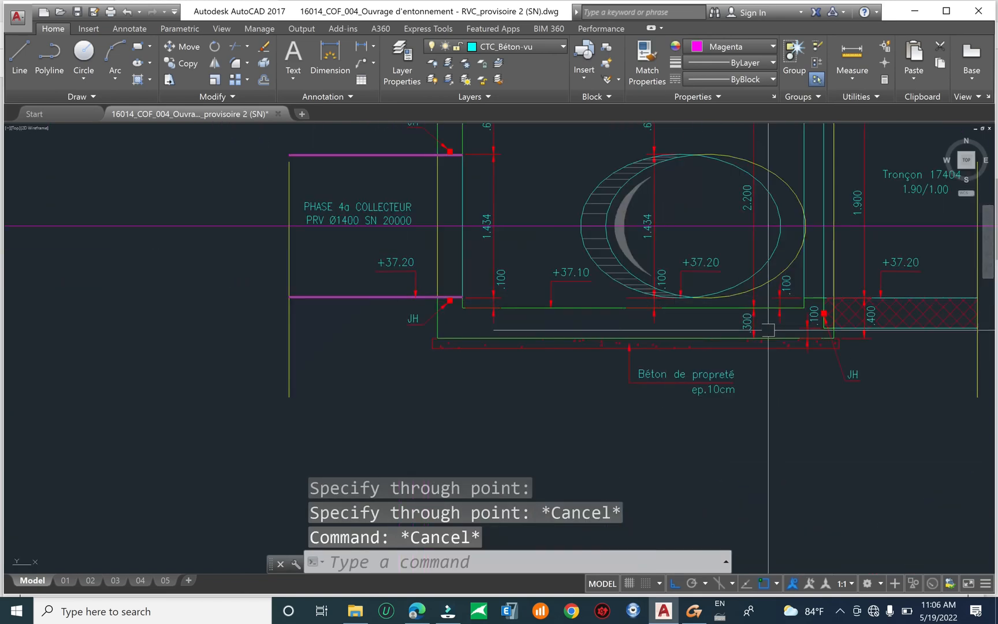
middle_click_drag(768, 330, 754, 337)
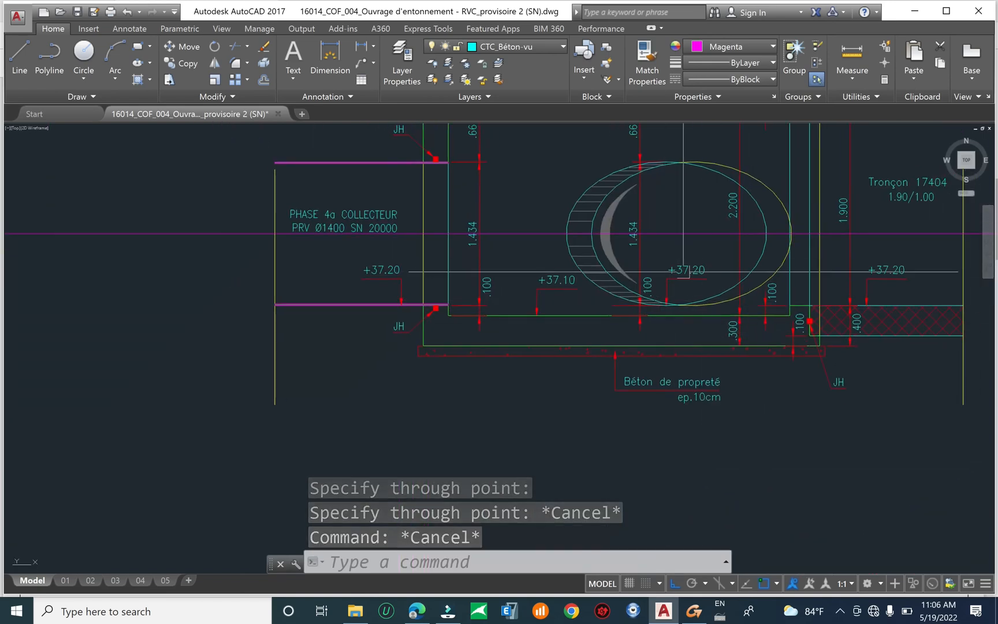
mouse_move(851, 291)
middle_mouse_down()
mouse_move(563, 302)
mouse_move(372, 291)
middle_mouse_up()
scroll(371, 291, "down", 1)
scroll(816, 316, "up", 2)
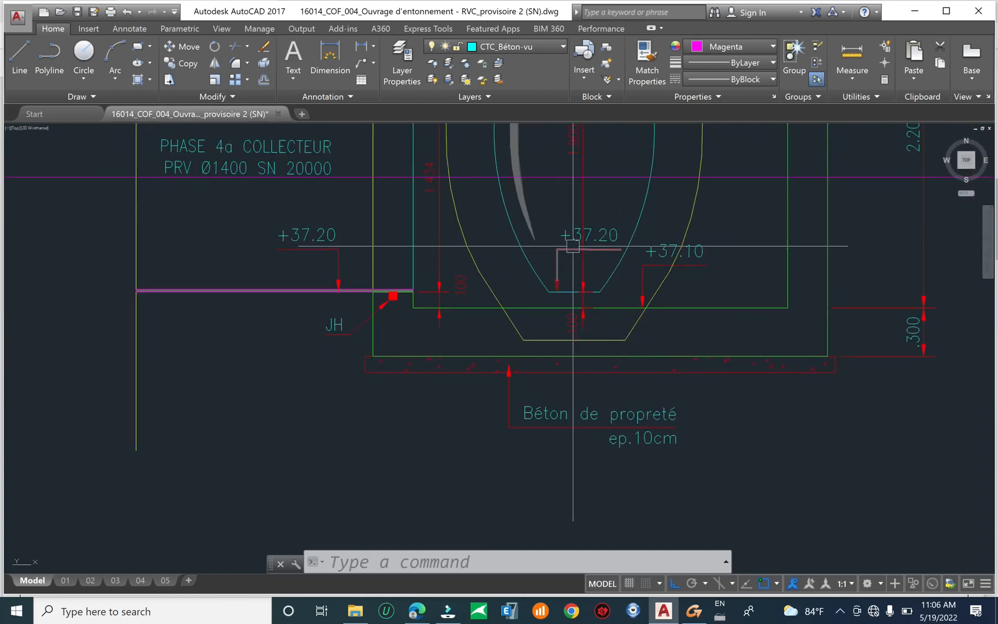
scroll(573, 247, "down", 10)
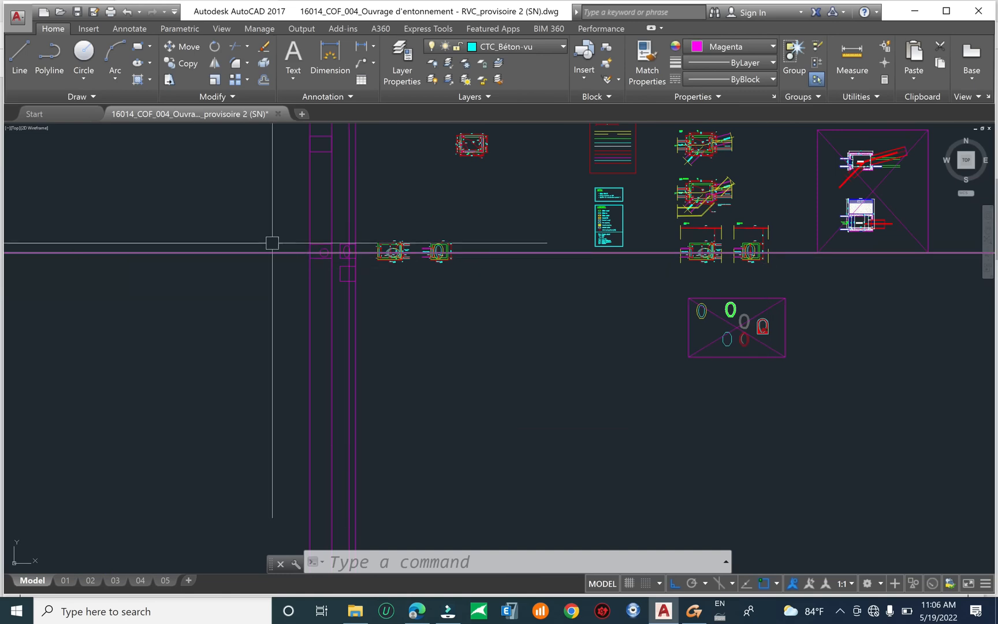
scroll(272, 243, "up", 8)
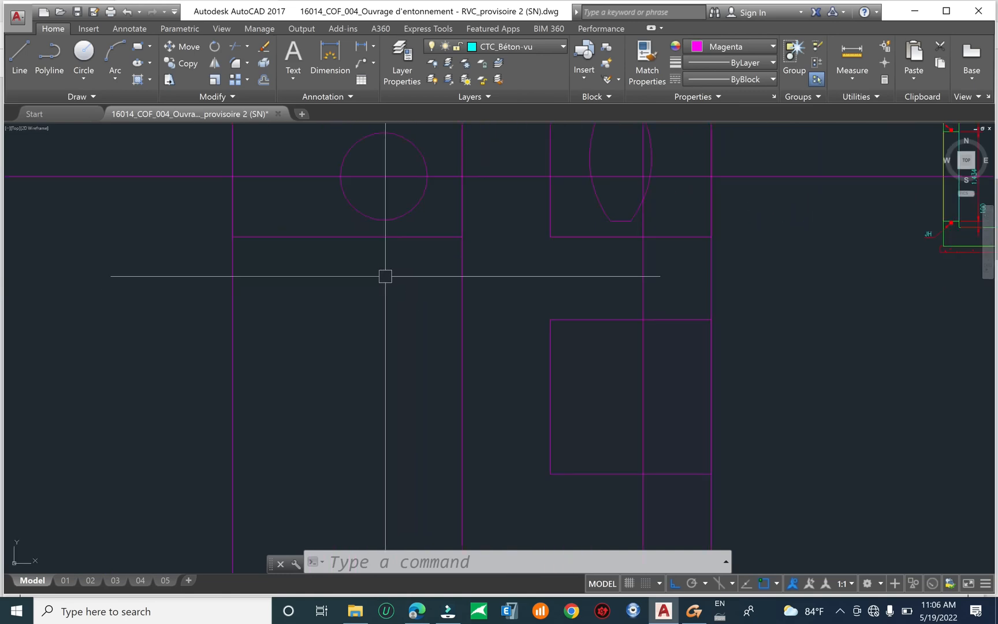
key("Escape")
key("Escape")
key("Escape")
type("co")
key("Return")
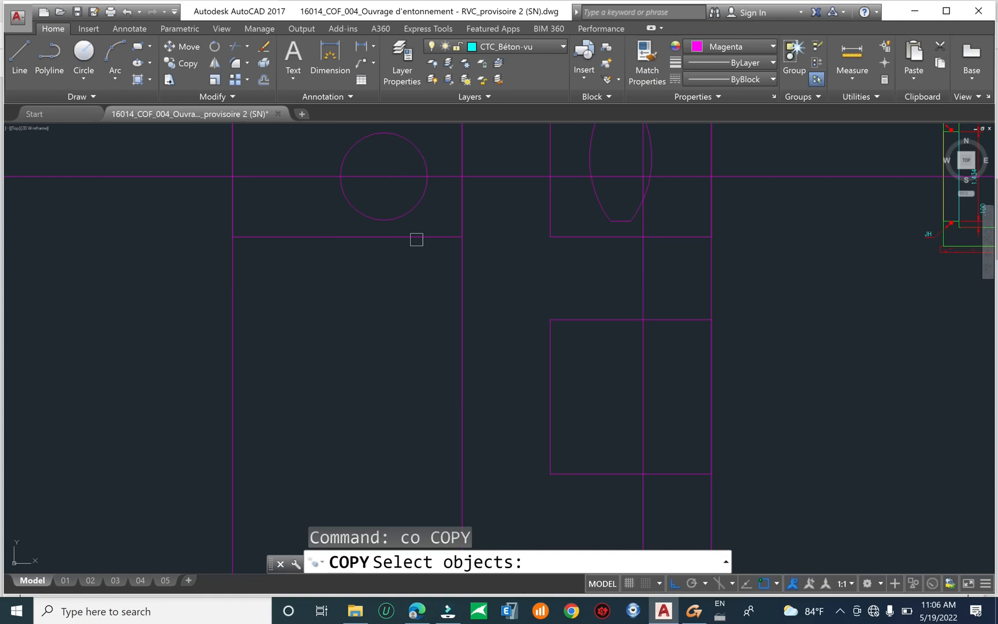
left_click(414, 207)
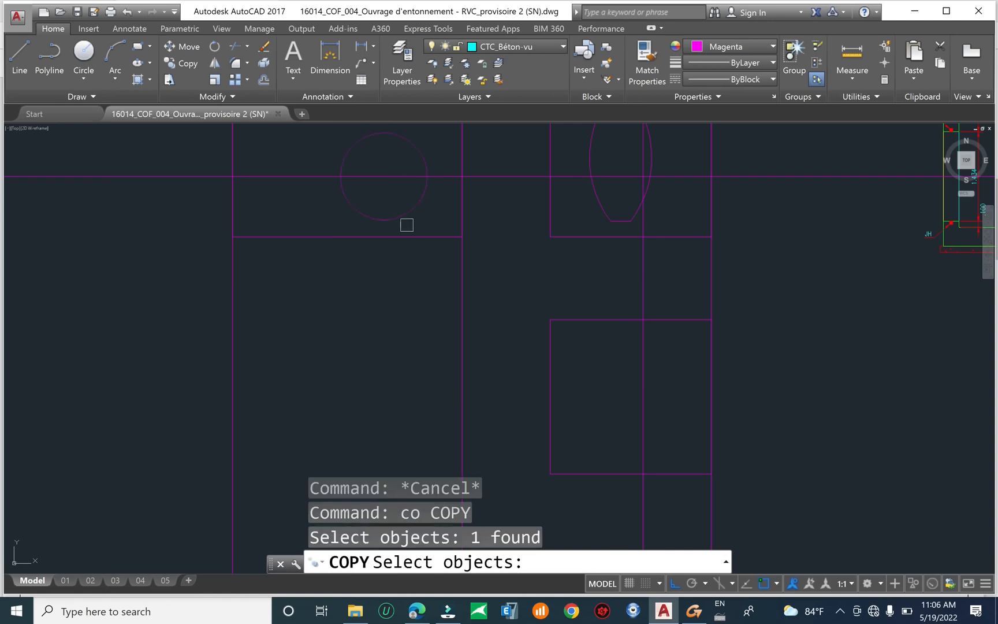
key("Escape")
key("Escape")
key("Escape")
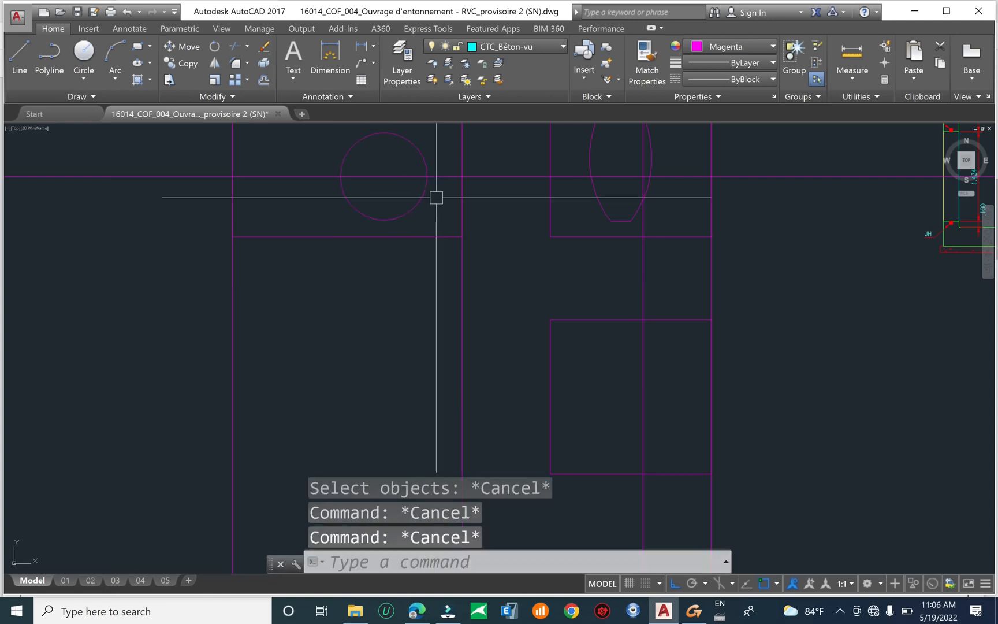
Copy the horizontal construction line from the first section outline's lower right corner to the lower right corner of the empty rectangle
type("co")
key("Return")
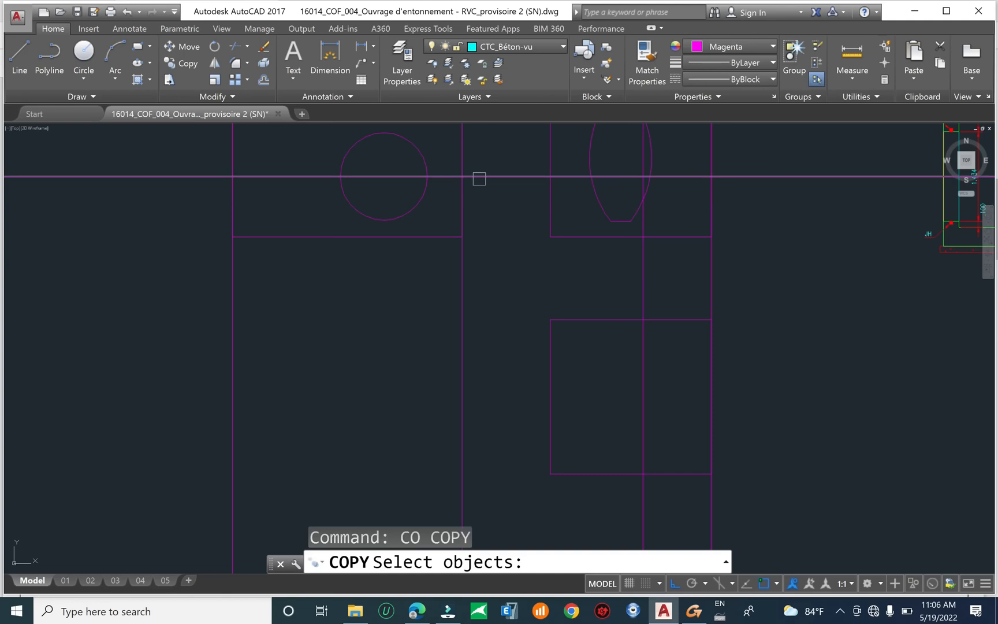
left_click(479, 176)
key("Return")
left_click(463, 235)
middle_click_drag(743, 447, 741, 412)
left_click(710, 438)
key("Escape")
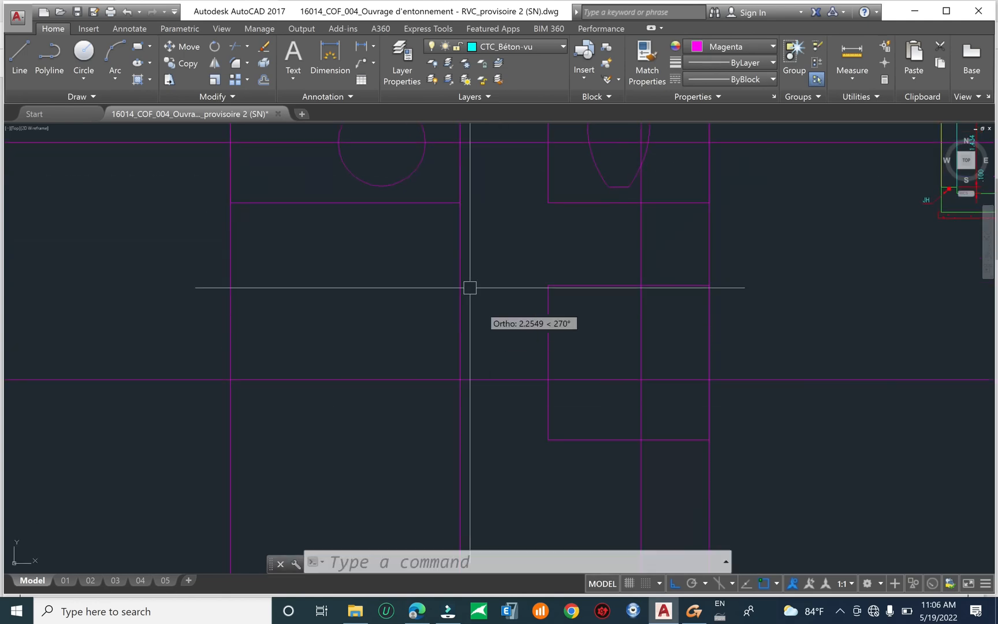
key("Escape")
key("Escape")
key("Escape")
Copy the circular opening from its centre to the intersection of the construction lines inside the empty lower rectangle
middle_click_drag(423, 220, 439, 248)
type("co")
key("Return")
left_click(419, 208)
key("Return")
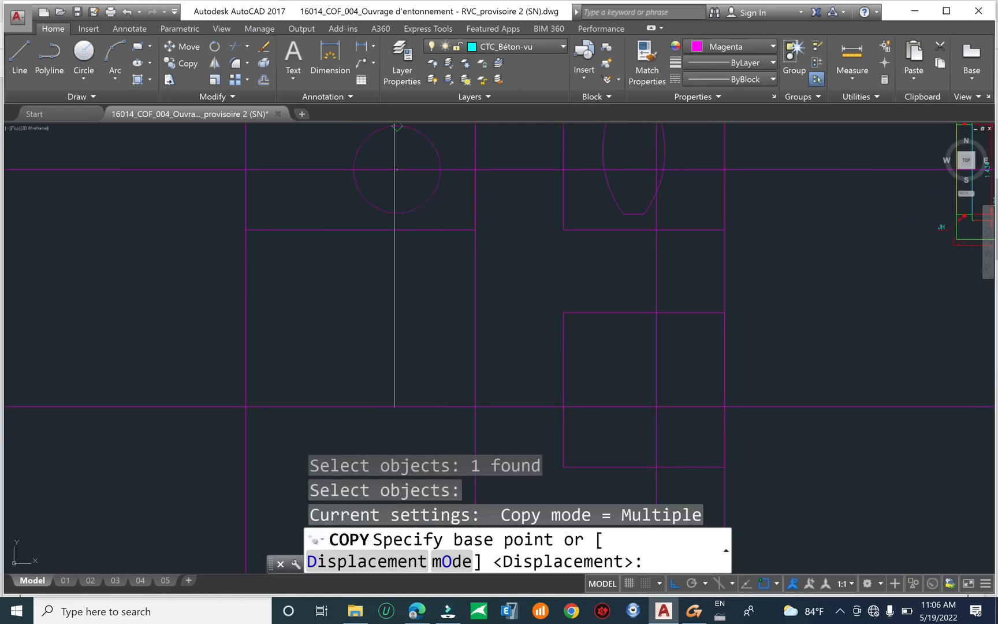
left_click(395, 168)
left_click(658, 407)
scroll(586, 272, "down", 5)
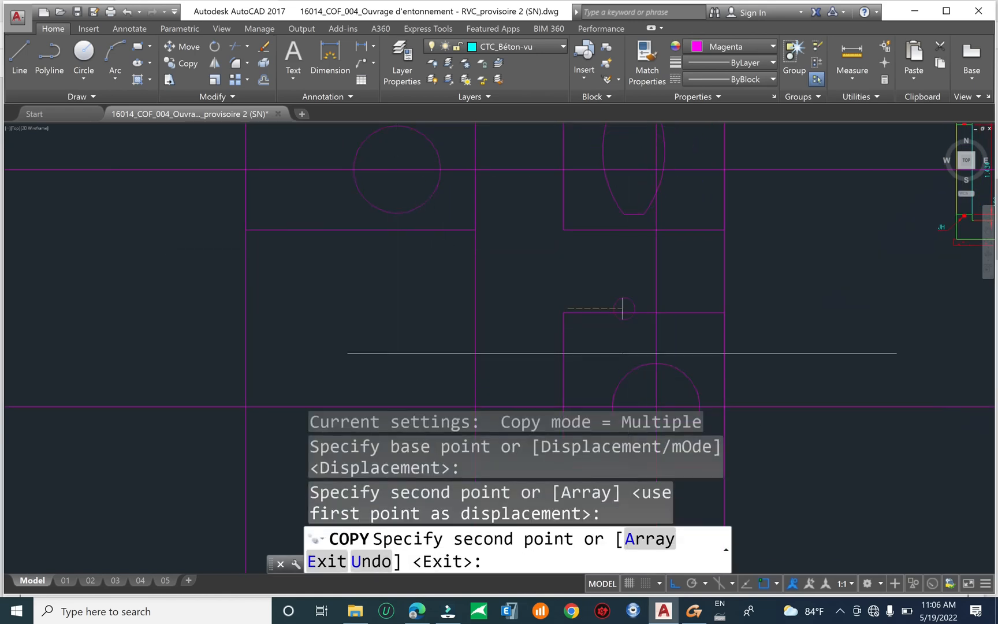
key("Escape")
key("Escape")
key("Escape")
Erase all horizontal and vertical construction lines around the extracted outlines
left_click(764, 284)
left_click(670, 352)
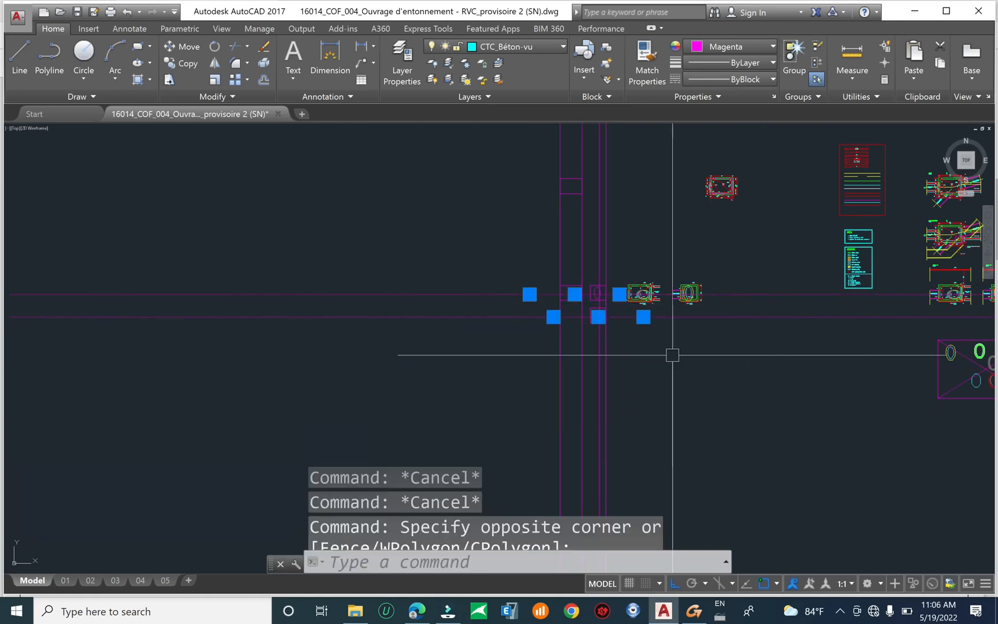
left_click(650, 359)
left_click(539, 362)
type("e")
key("Return")
middle_click_drag(593, 299, 512, 293)
scroll(505, 223, "up", 2)
key("Escape")
key("Escape")
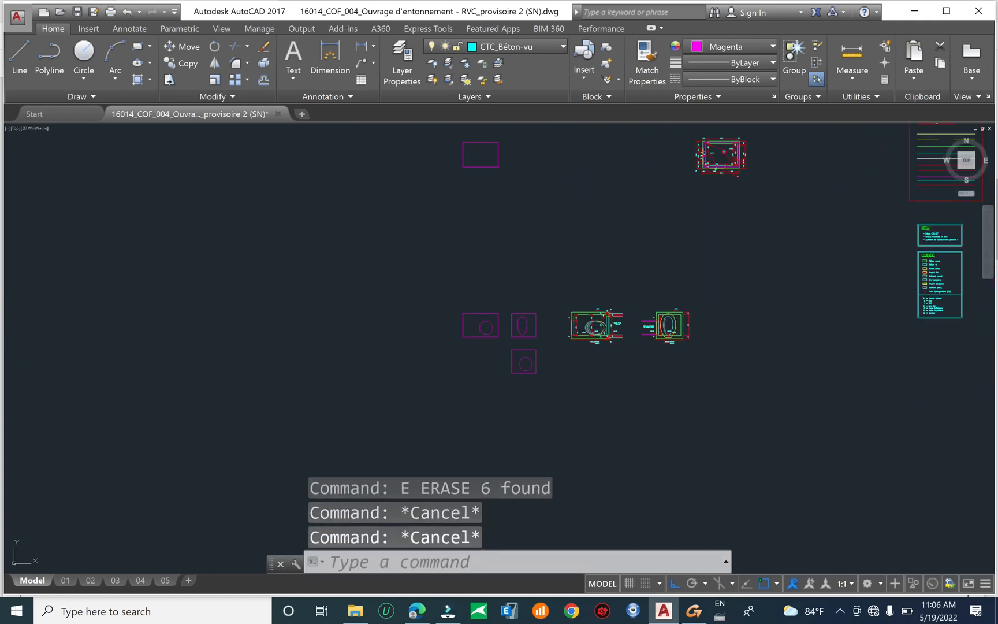
Move the plan rectangle straight down to sit just above the first section's outline
type("m")
key("Return")
left_click(523, 137)
left_click(433, 193)
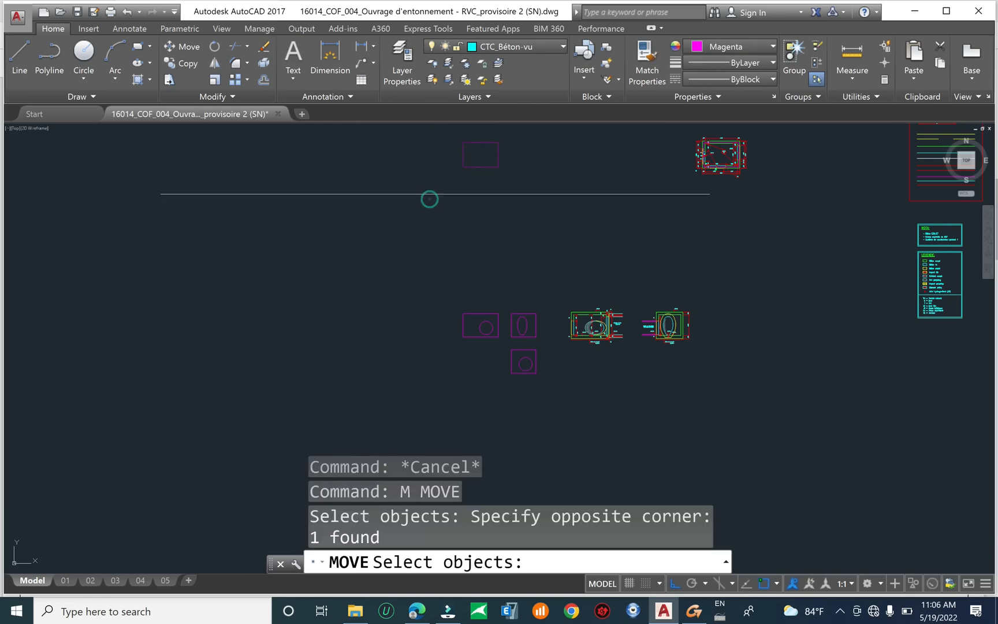
key("Return")
left_click(462, 167)
scroll(474, 318, "up", 2)
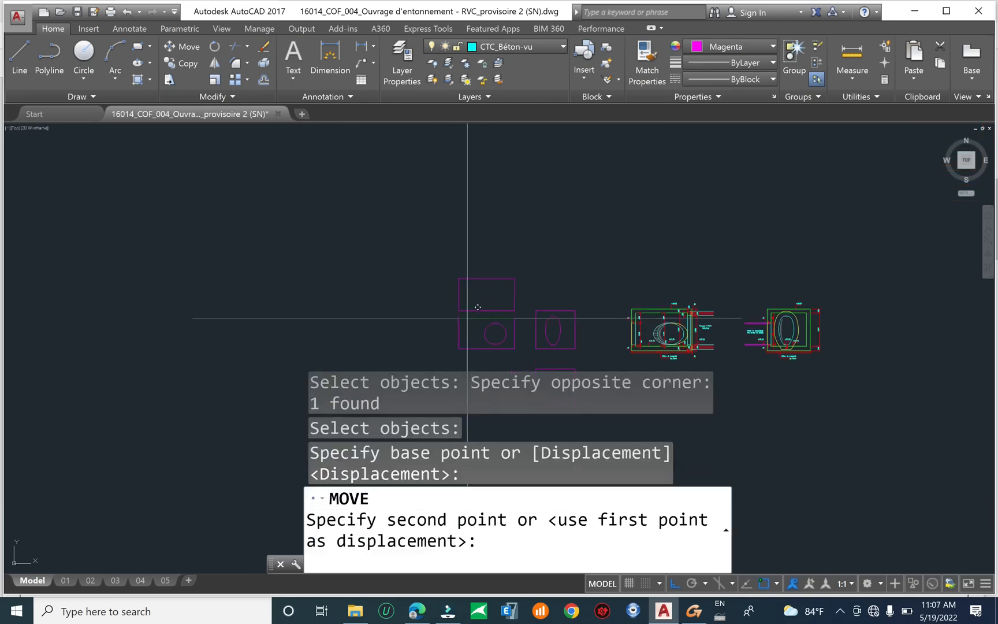
left_click(460, 283)
middle_click_drag(529, 243, 558, 188)
scroll(546, 232, "up", 4)
middle_click_drag(557, 230, 526, 279)
Examine the original plan view to see which chamber walls the collectors and the existing pipe enter
left_click(561, 220)
left_click(429, 272)
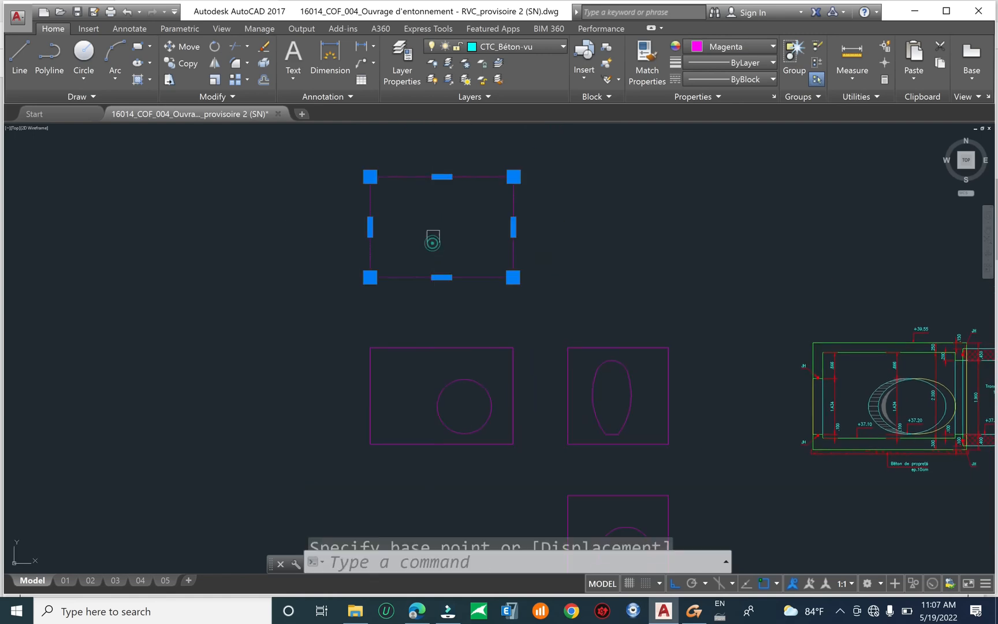
scroll(439, 245, "down", 6)
key("Escape")
key("Escape")
scroll(462, 250, "up", 8)
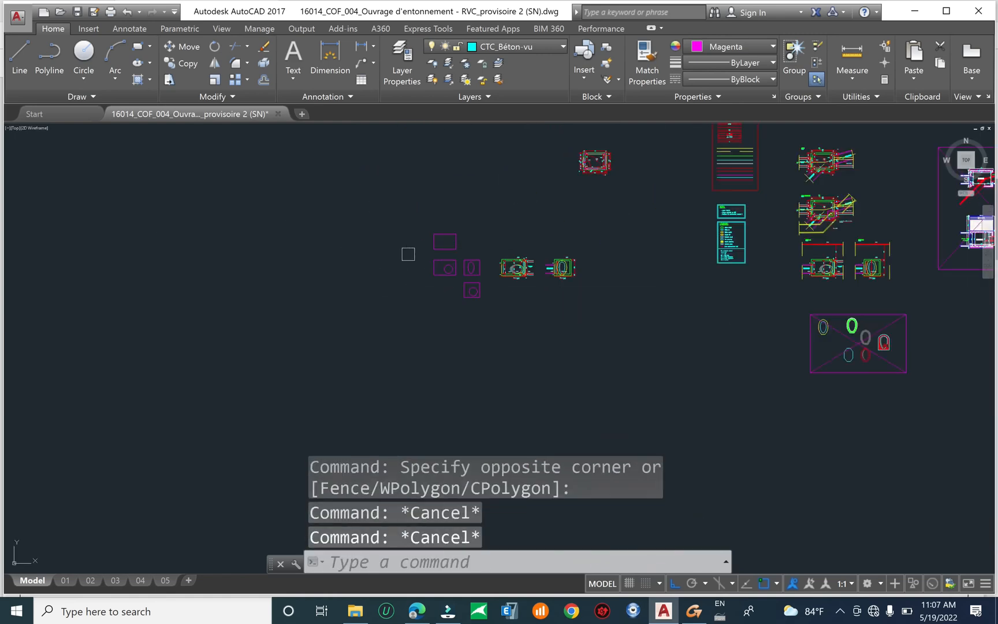
mouse_move(541, 279)
middle_mouse_down()
mouse_move(375, 311)
mouse_move(363, 304)
middle_mouse_up()
scroll(321, 301, "down", 6)
middle_click_drag(692, 294, 539, 350)
scroll(734, 259, "up", 3)
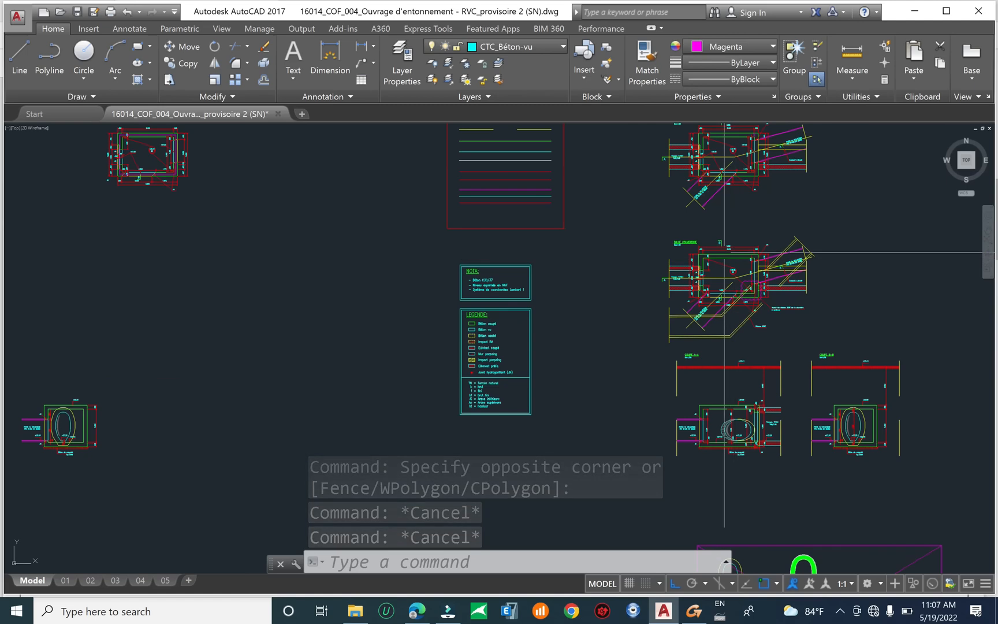
scroll(717, 283, "up", 5)
scroll(533, 257, "down", 2)
scroll(594, 252, "up", 2)
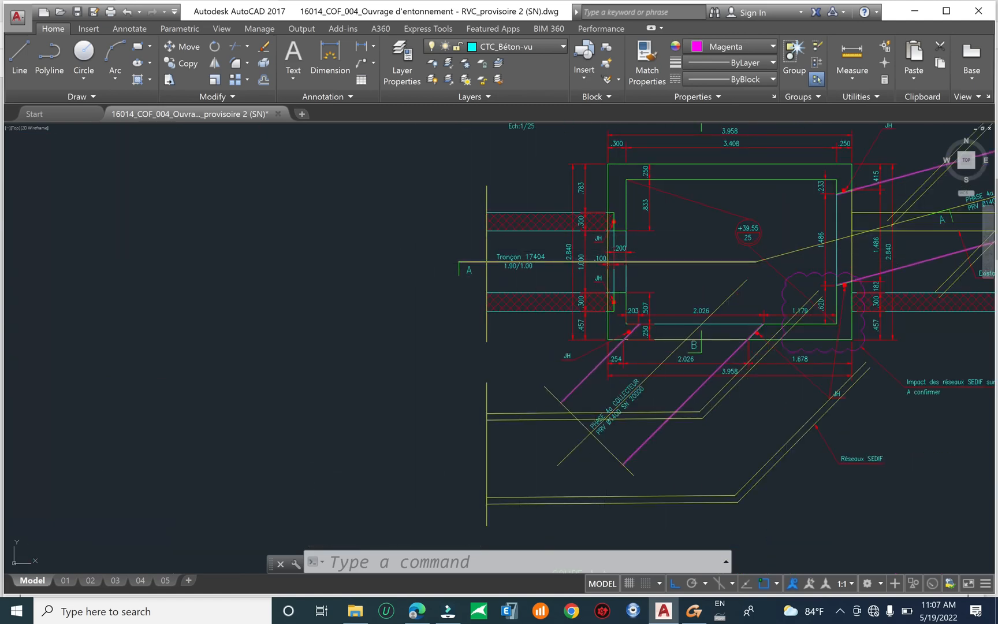
middle_click_drag(744, 394, 648, 396)
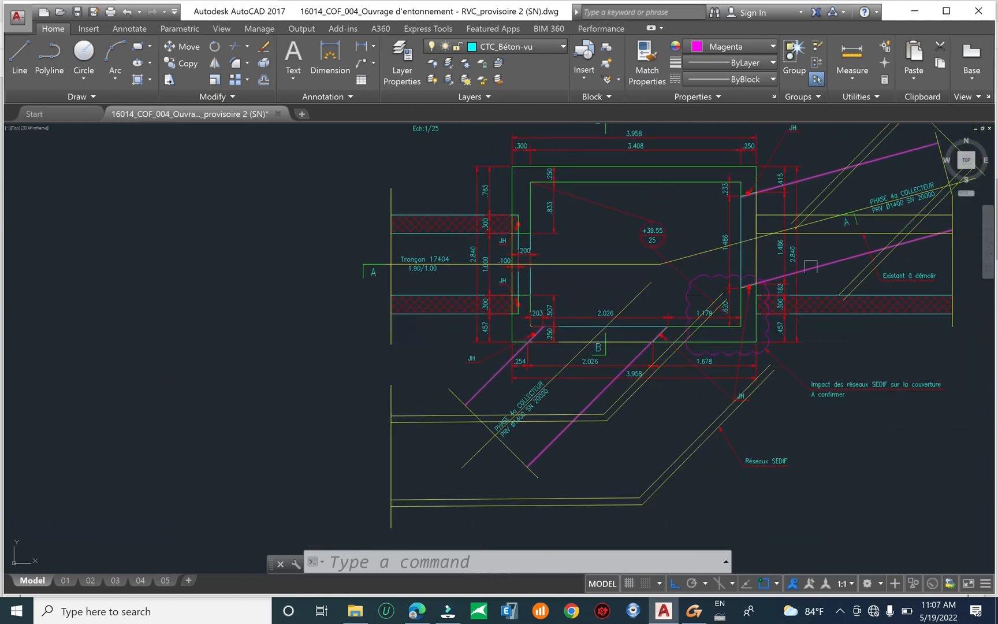
scroll(806, 254, "down", 8)
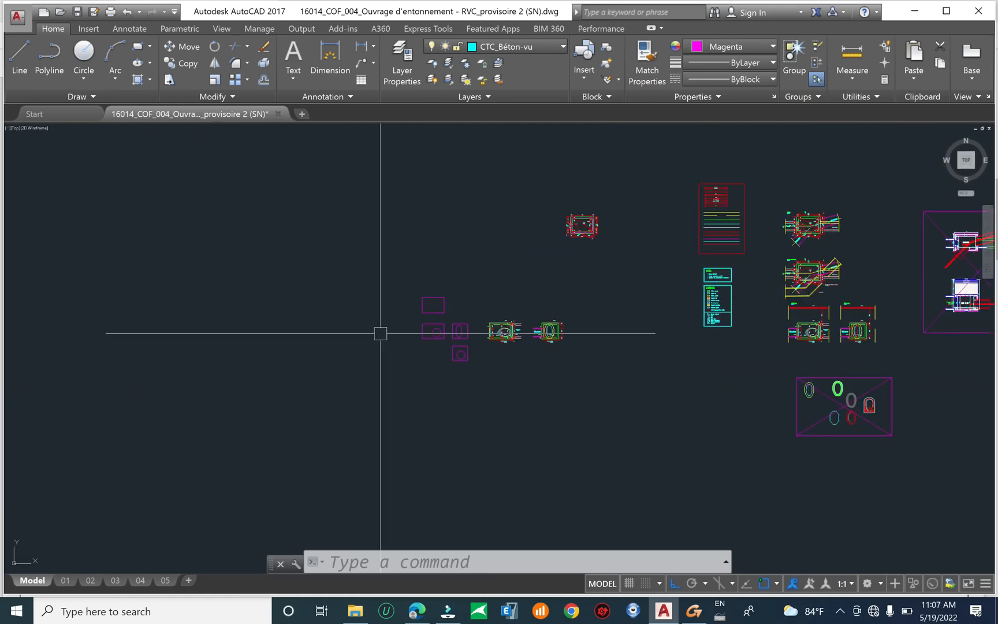
Move the outline with the ovoid opening horizontally to the left side of the first section's outline
scroll(436, 341, "up", 6)
key("Escape")
key("Escape")
type("m")
key("Return")
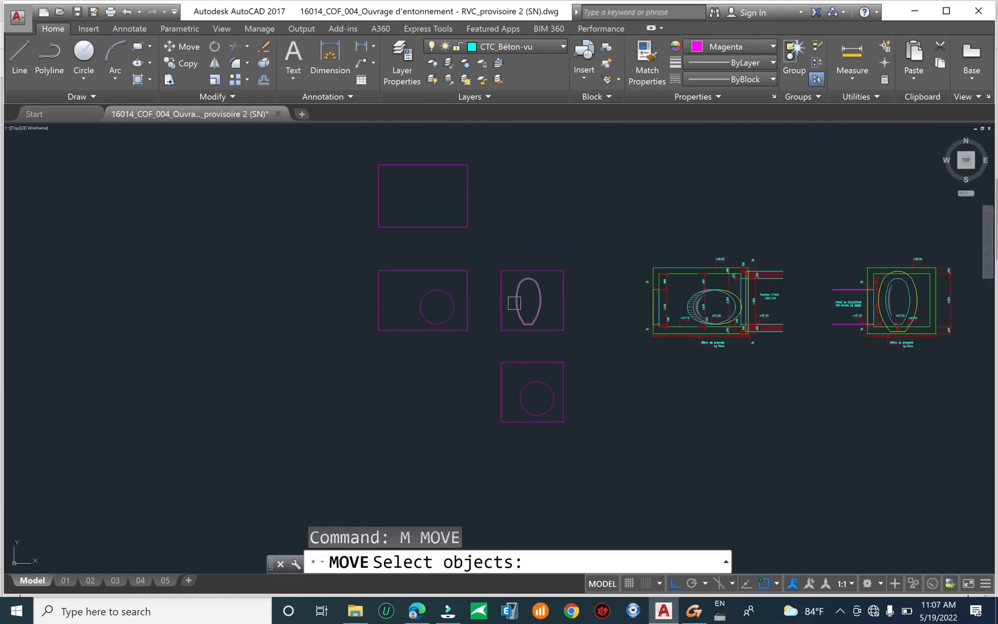
left_click(582, 248)
left_click(508, 330)
key("Return")
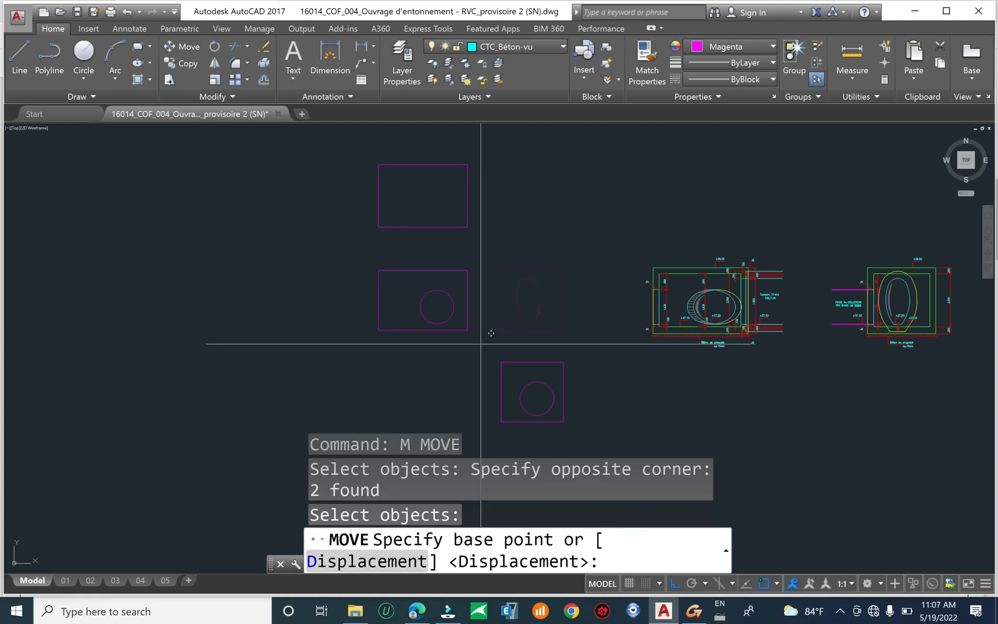
left_click(489, 343)
key("Escape")
key("Escape")
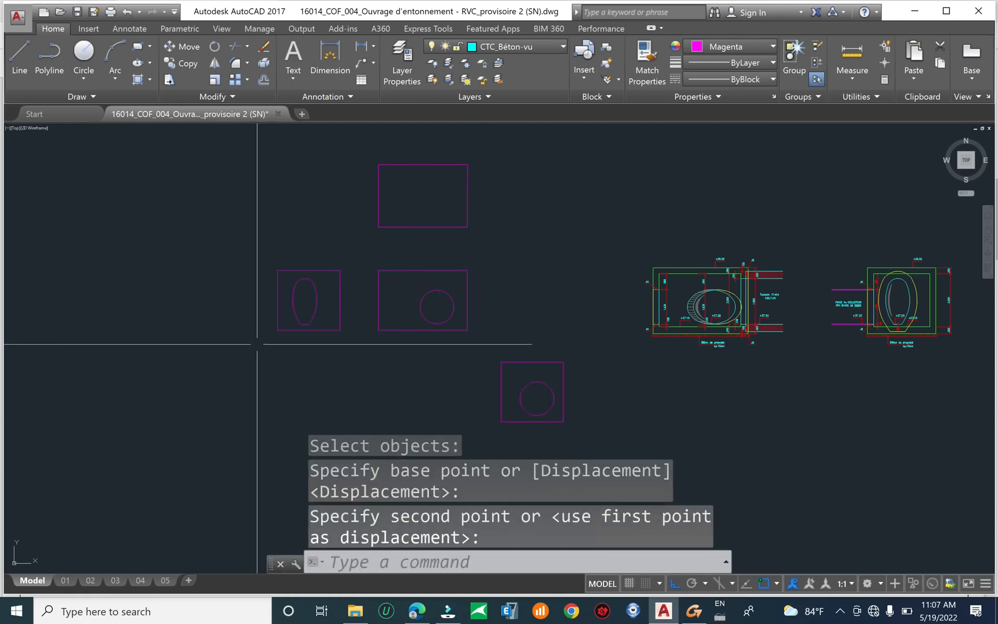
Move the lower outline with its circular opening straight up, level with the first section's outline on its right side
scroll(330, 338, "down", 7)
scroll(345, 338, "up", 7)
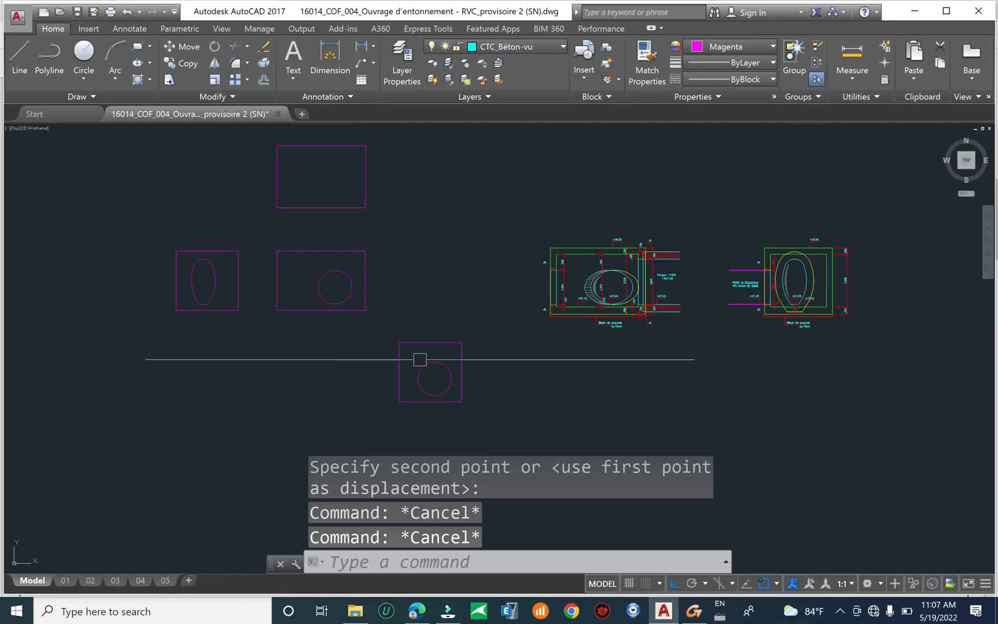
key("Escape")
type("m")
key("Return")
left_click(488, 323)
left_click(393, 404)
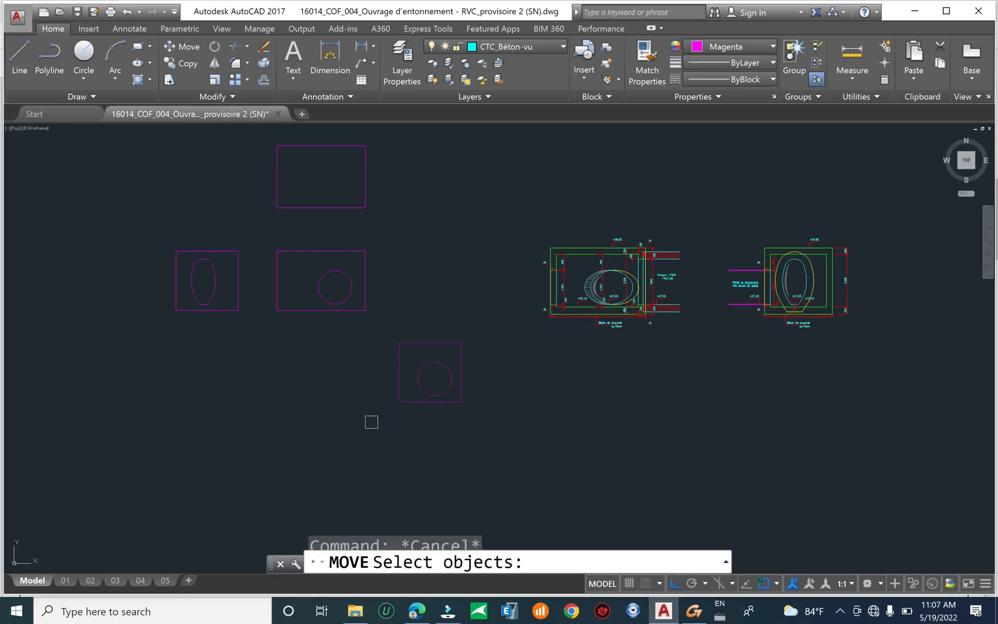
key("Return")
left_click(383, 390)
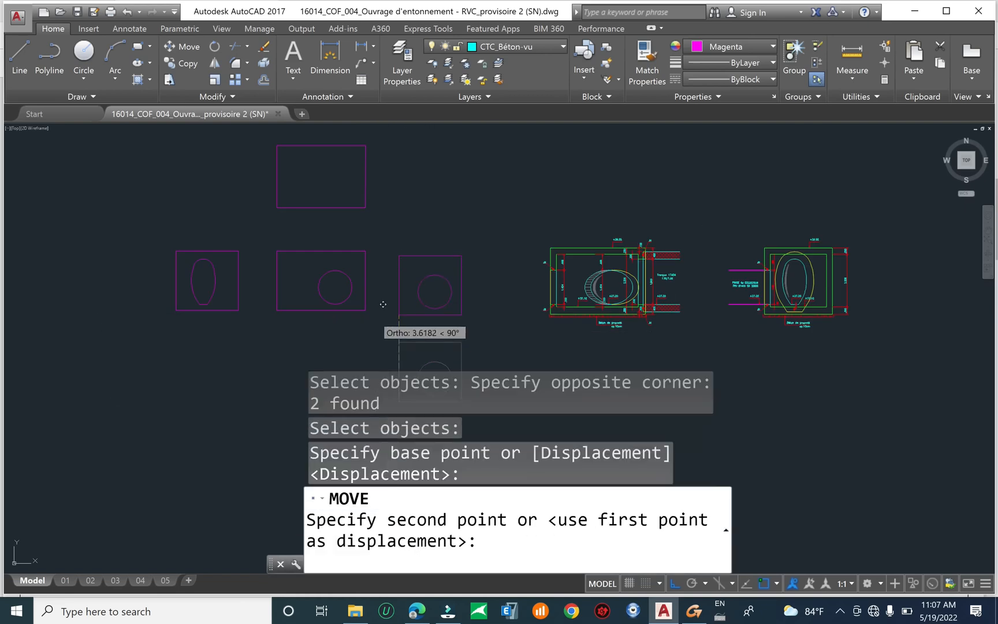
key("Escape")
key("Escape")
key("Escape")
scroll(412, 289, "down", 4)
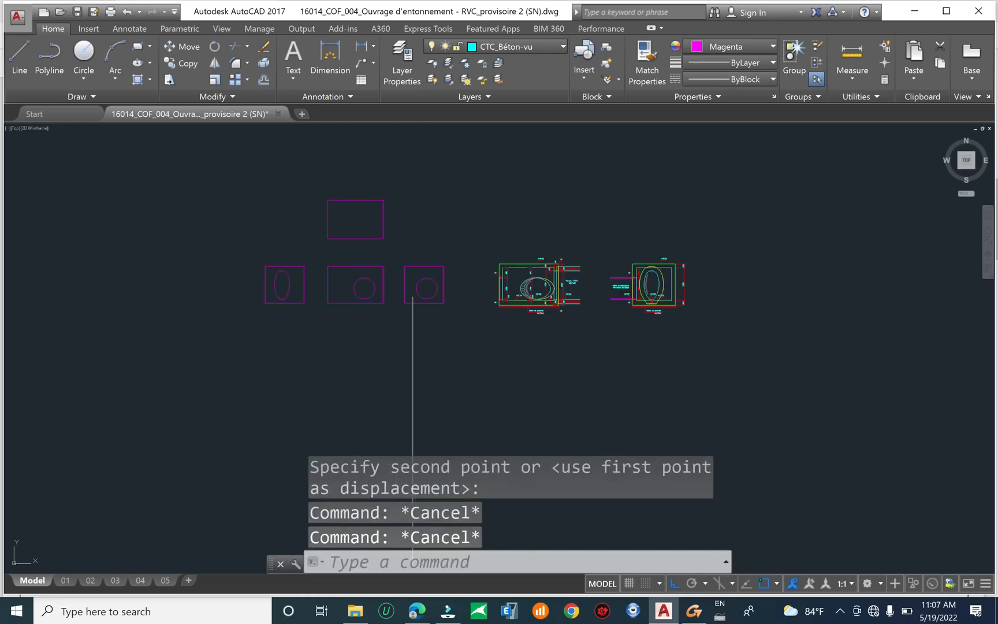
scroll(426, 246, "up", 2)
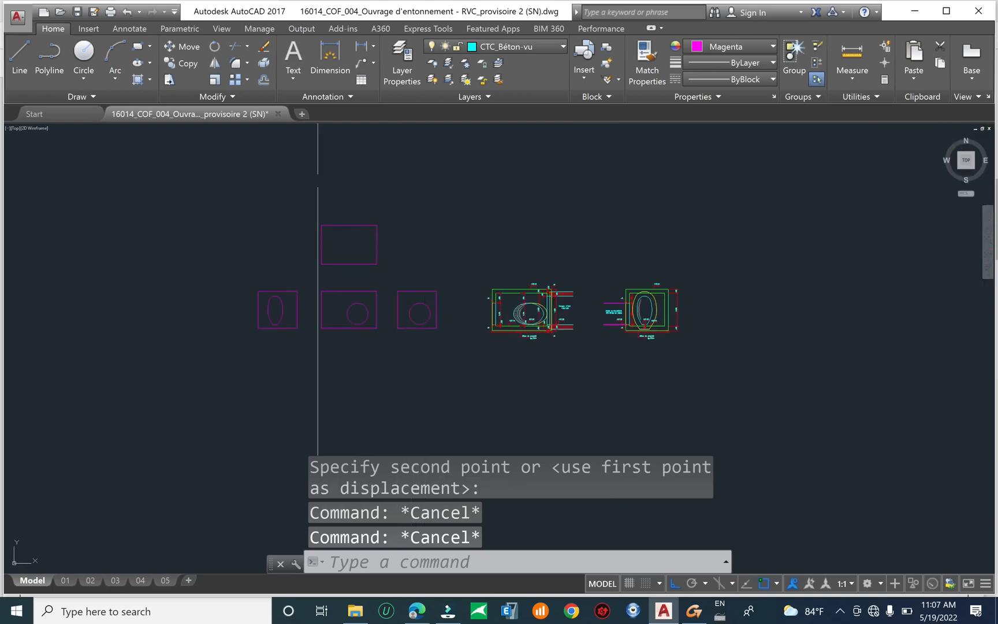
Create a new drawing and set its units for scaling inserted content to Meters
left_click(301, 113)
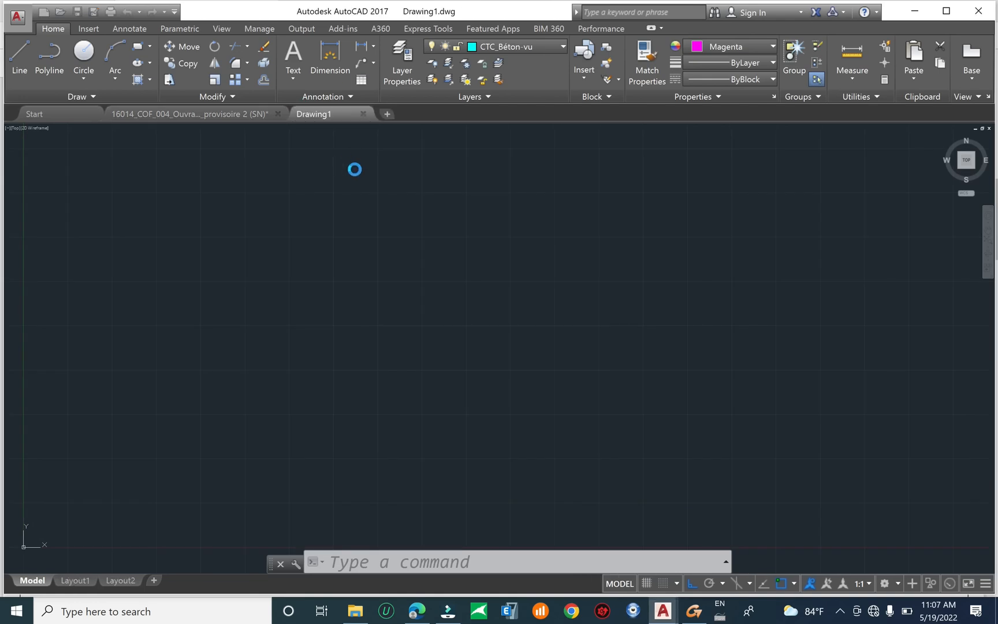
scroll(440, 252, "down", 2)
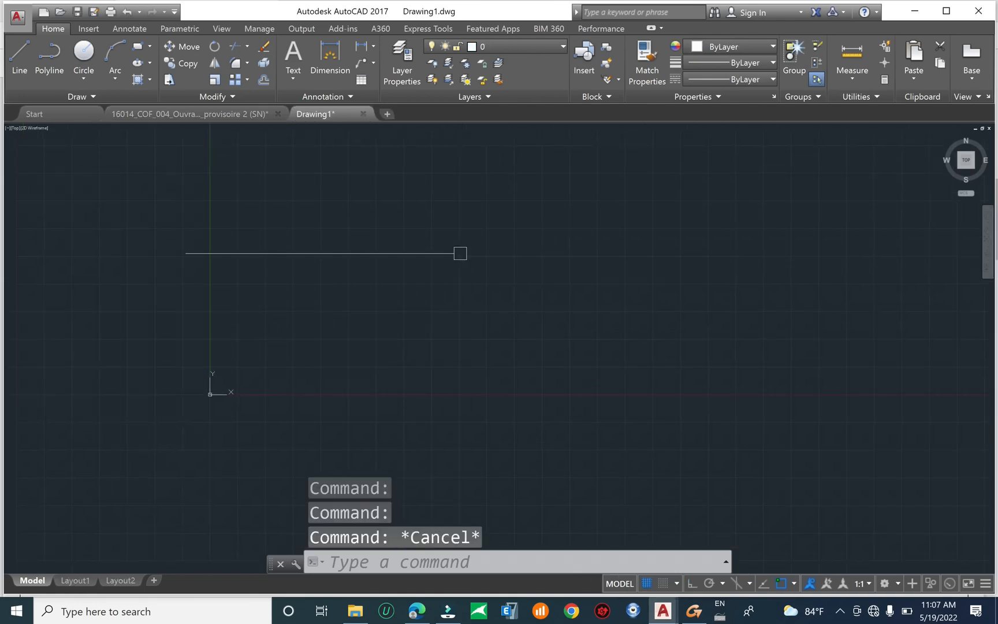
key("Escape")
key("Escape")
type("un")
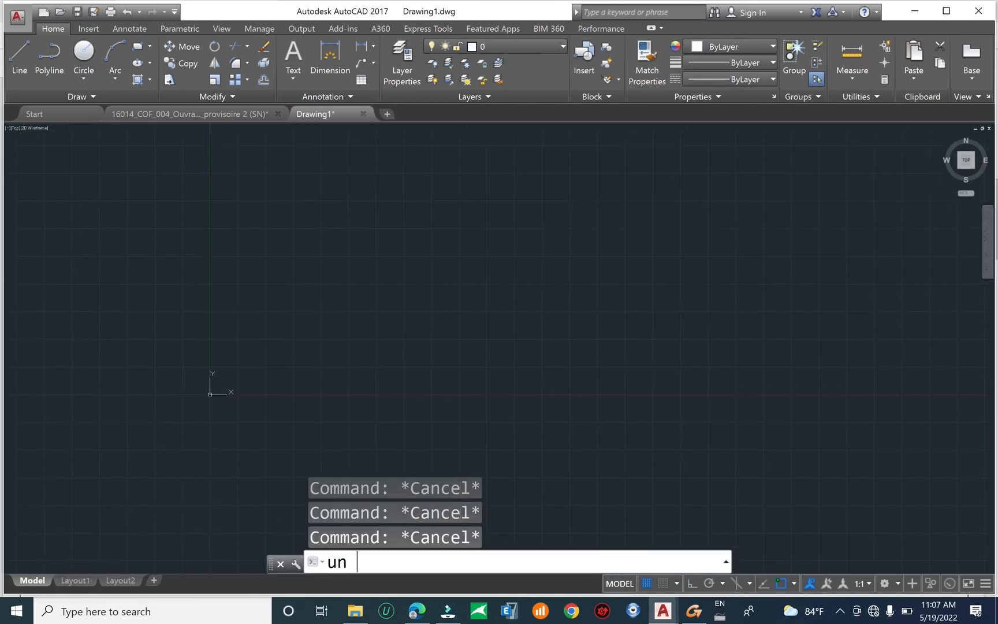
key("Return")
left_click(465, 302)
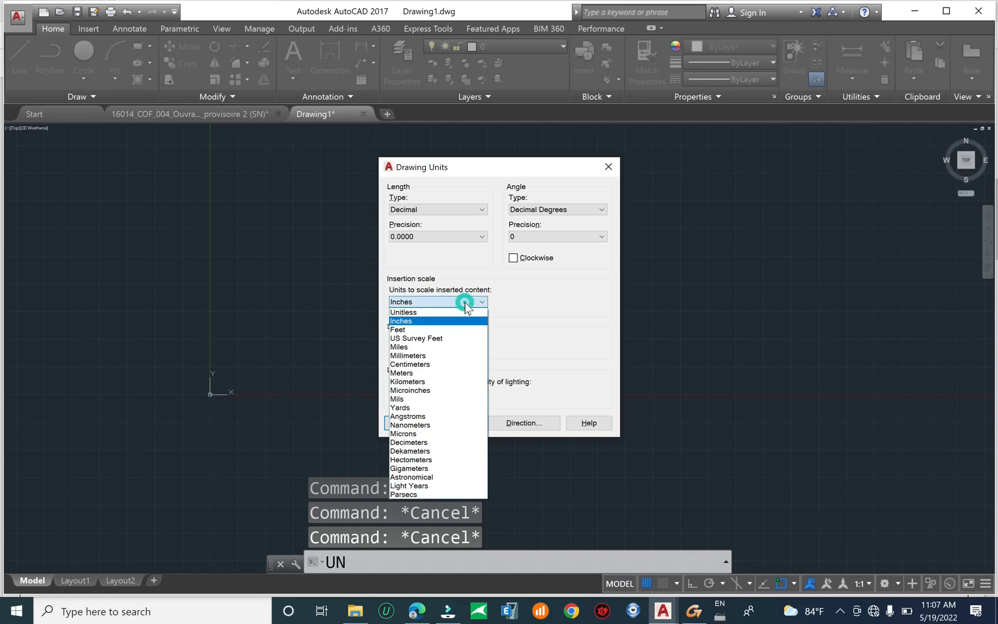
left_click(433, 372)
left_click(429, 421)
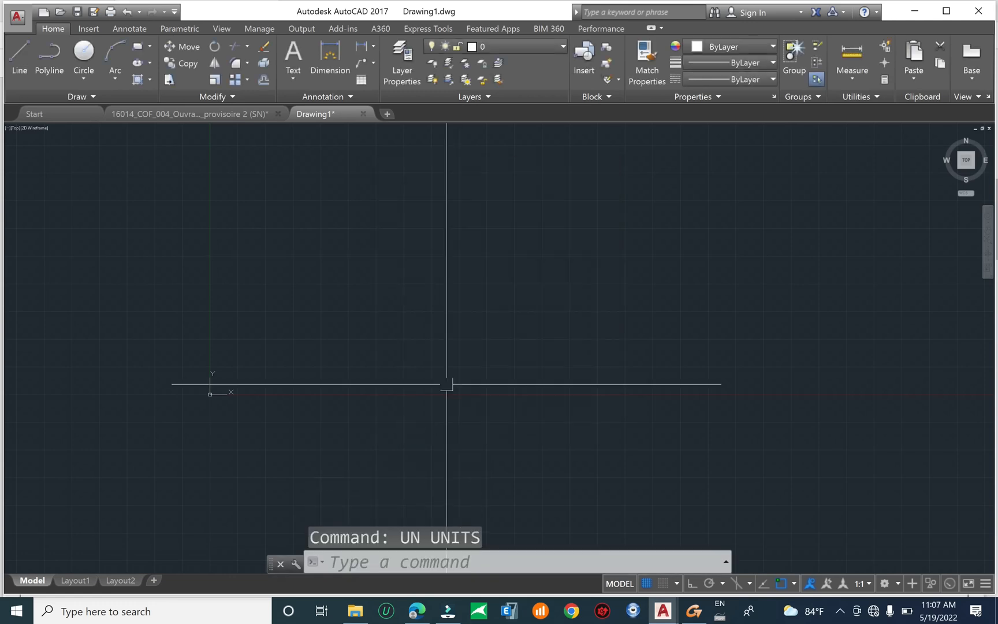
Recheck the new drawing's insertion scale in the drawing units settings
key("Escape")
type("UN")
key("Return")
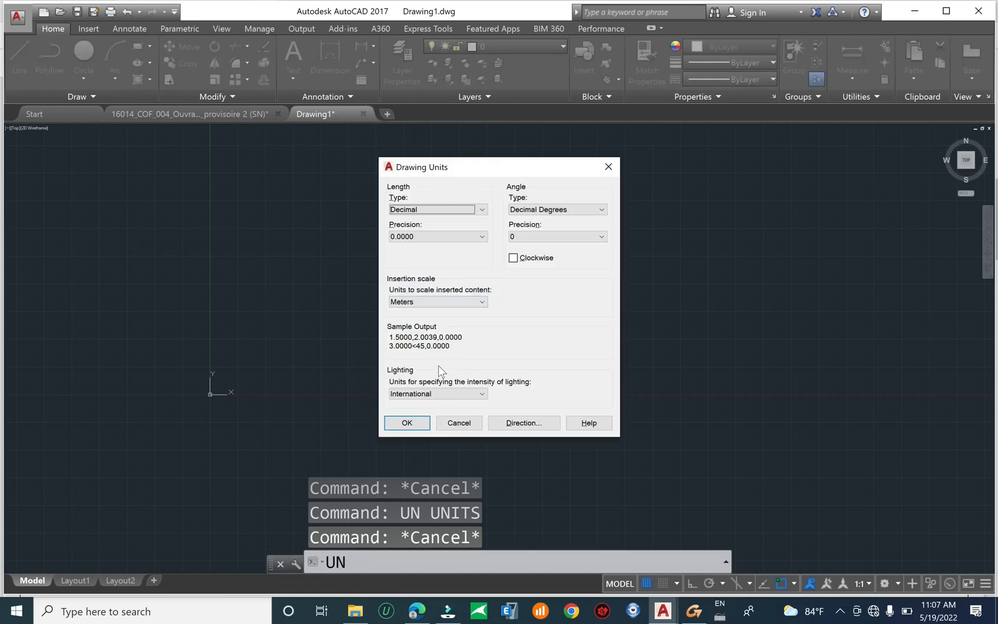
left_click(407, 423)
key("Escape")
Set the default source content units and target drawing units for unitless insertion to Meters in the user preferences
type("op")
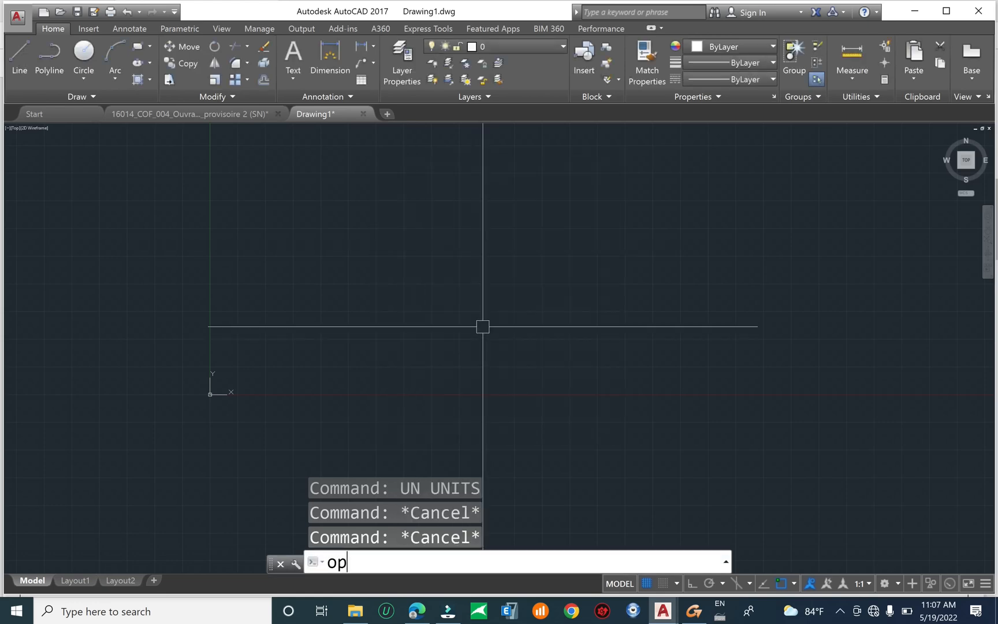
key("Return")
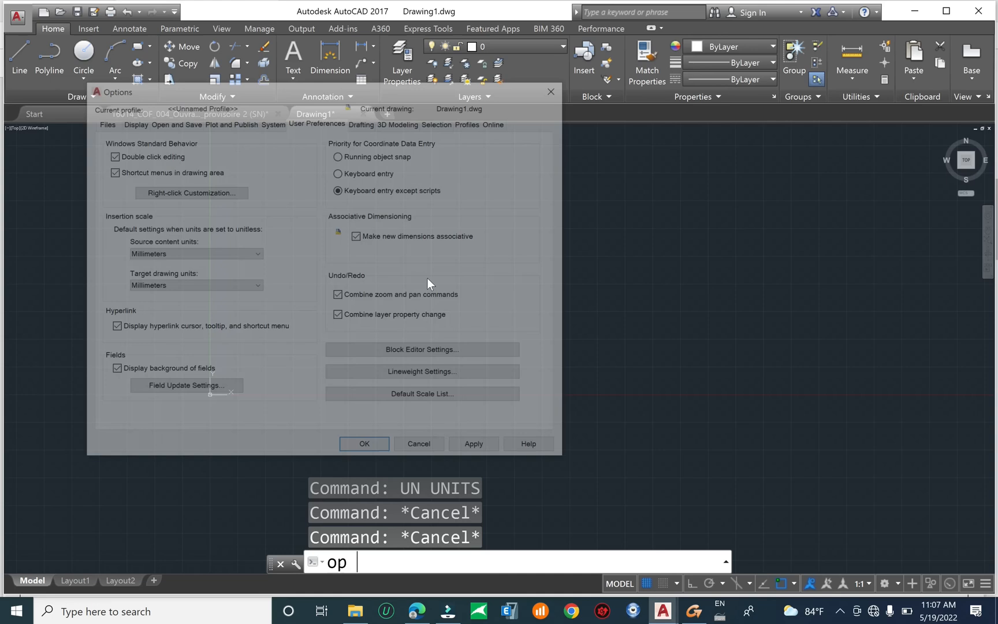
left_click(191, 255)
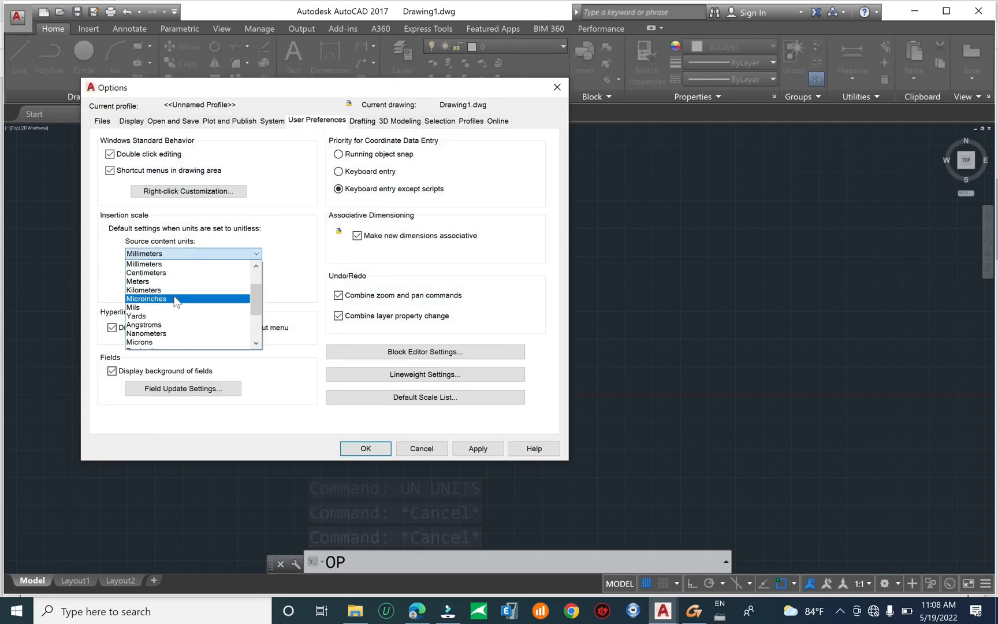
scroll(176, 319, "up", 1)
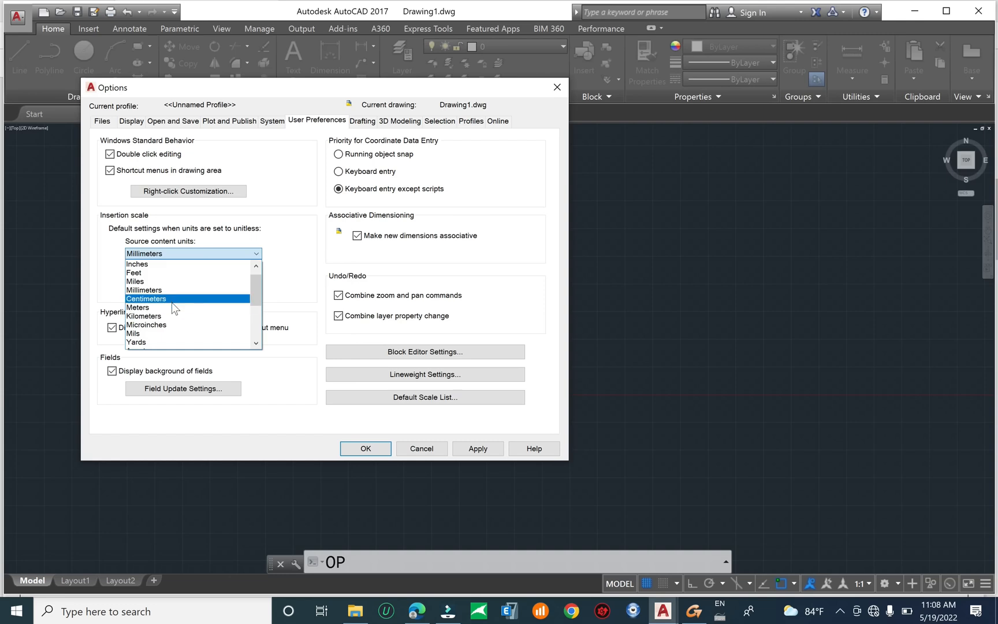
left_click(172, 305)
left_click(205, 286)
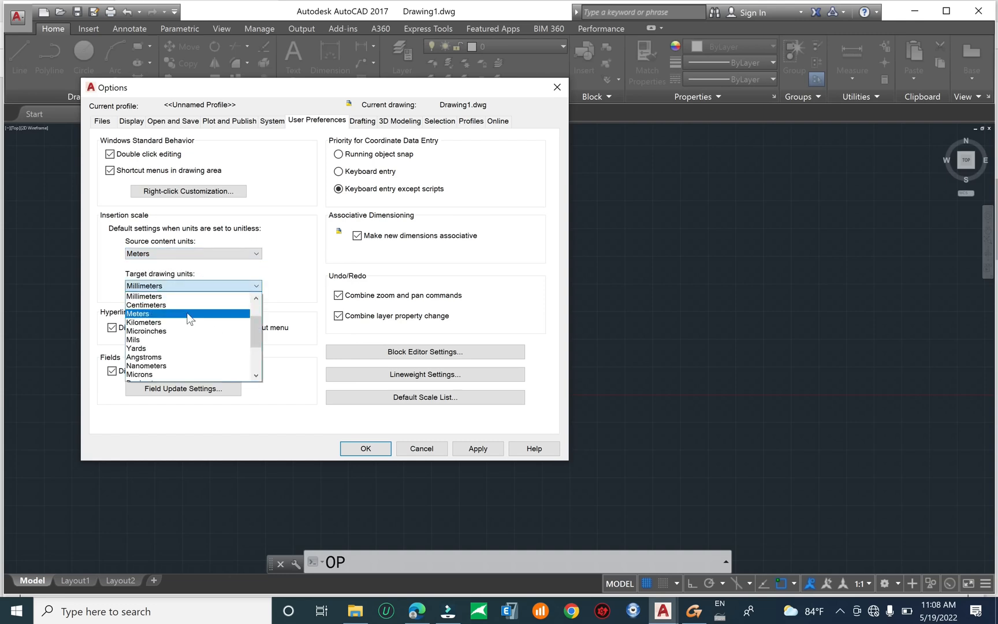
left_click(188, 314)
left_click(370, 449)
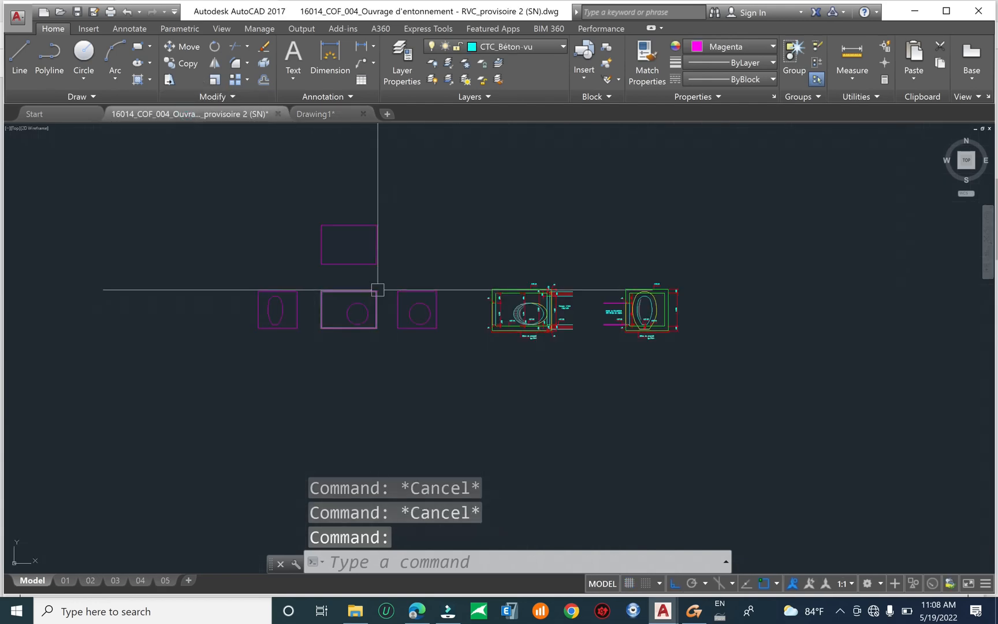
Copy all the magenta outlines and their pipe openings from the source drawing and paste them into Drawing1 near the origin
left_click(452, 186)
left_click(217, 362)
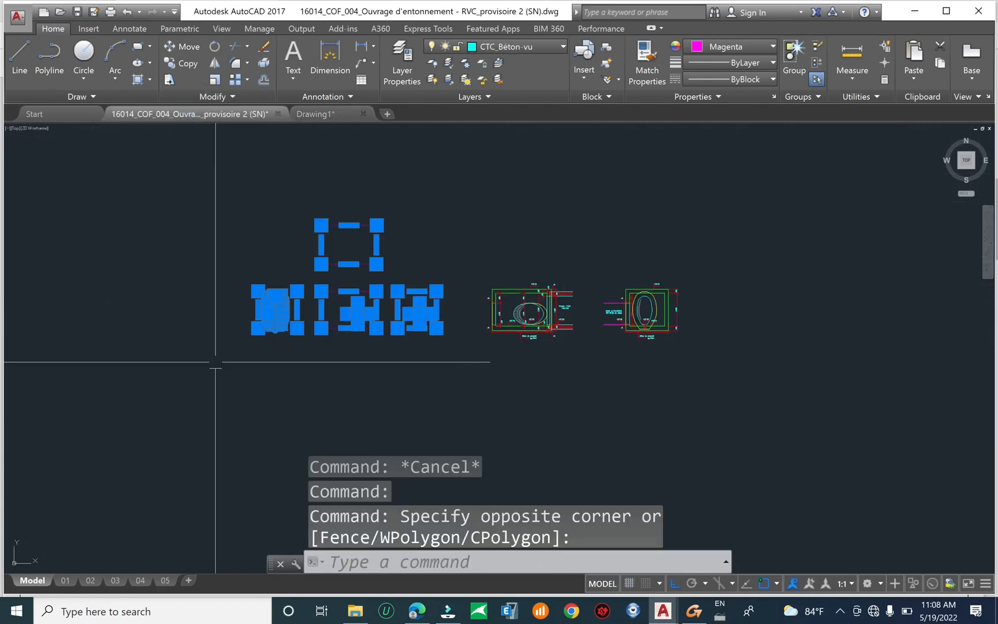
key("ctrl+c")
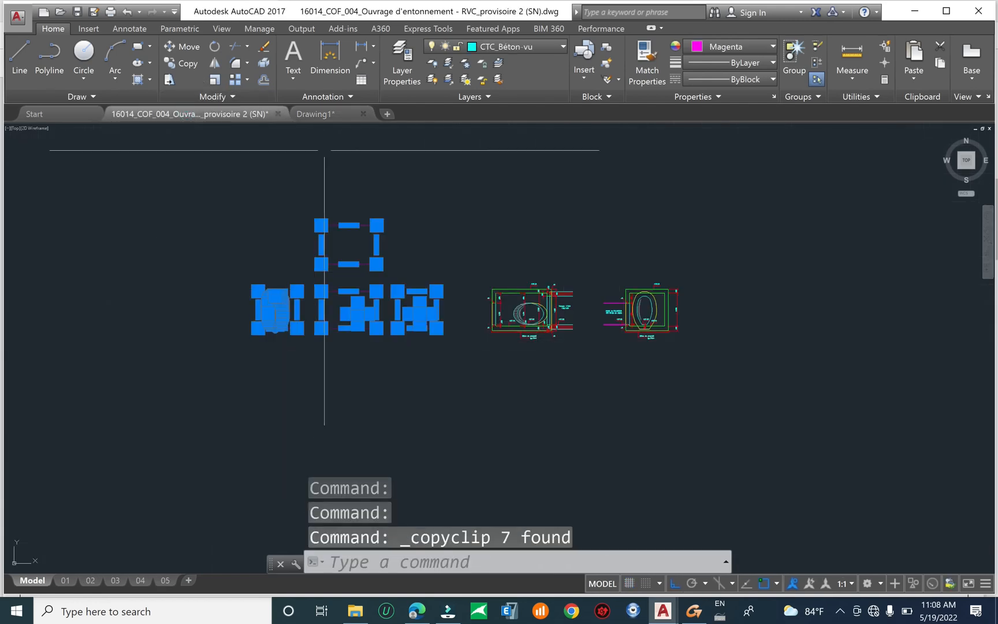
left_click(343, 114)
key("ctrl+v")
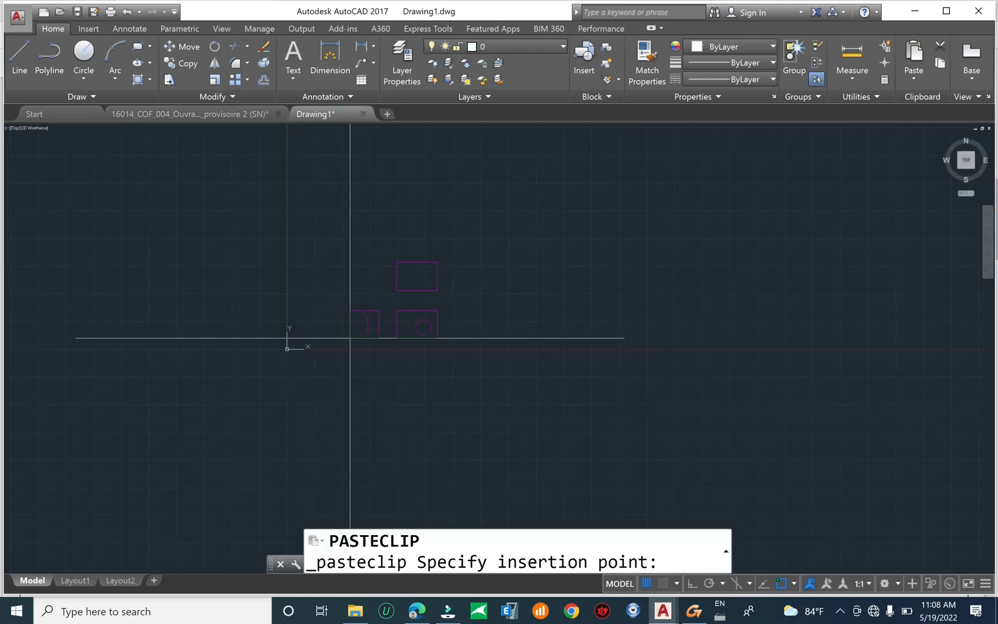
left_click(315, 339)
scroll(370, 327, "down", 2)
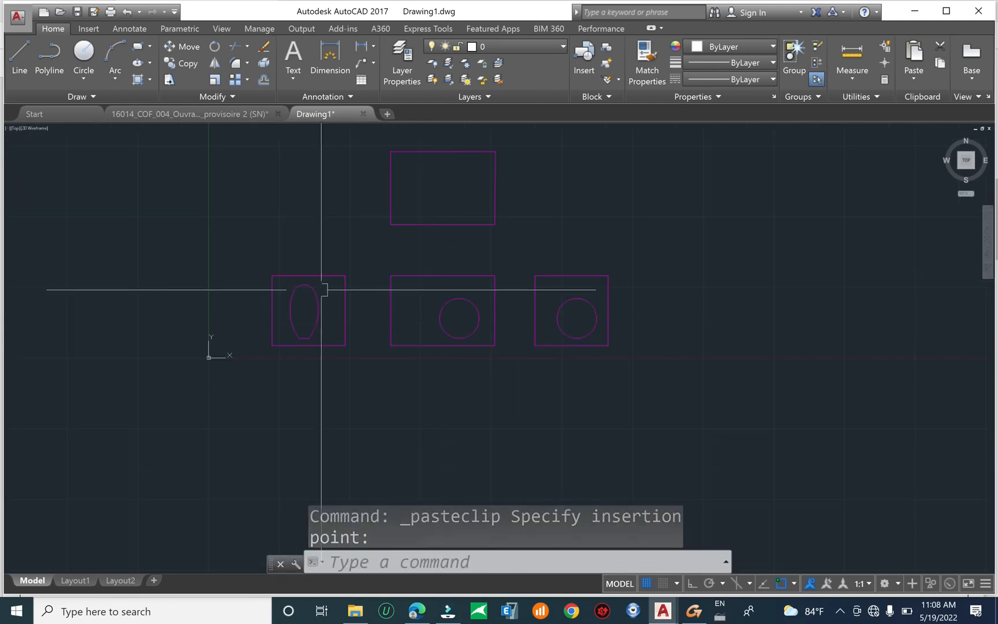
middle_click_drag(360, 259, 352, 284)
Check the pasted plan outline and the three section outlines by selecting them one after another
left_click(563, 174)
left_click(470, 216)
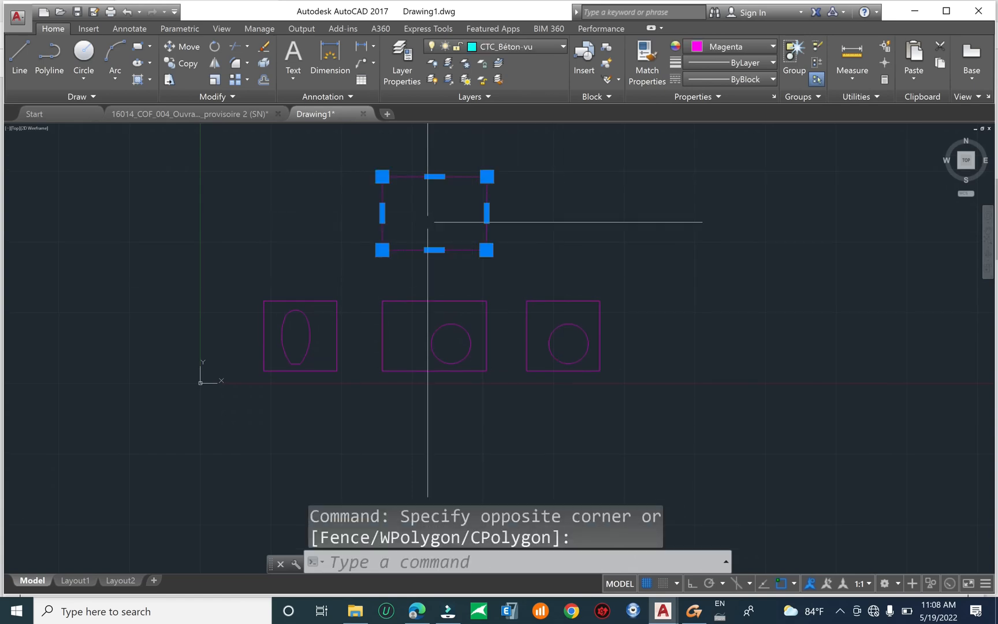
key("Escape")
key("Escape")
left_click(319, 283)
left_click(225, 345)
key("Escape")
left_click(439, 289)
key("Escape")
left_click(636, 287)
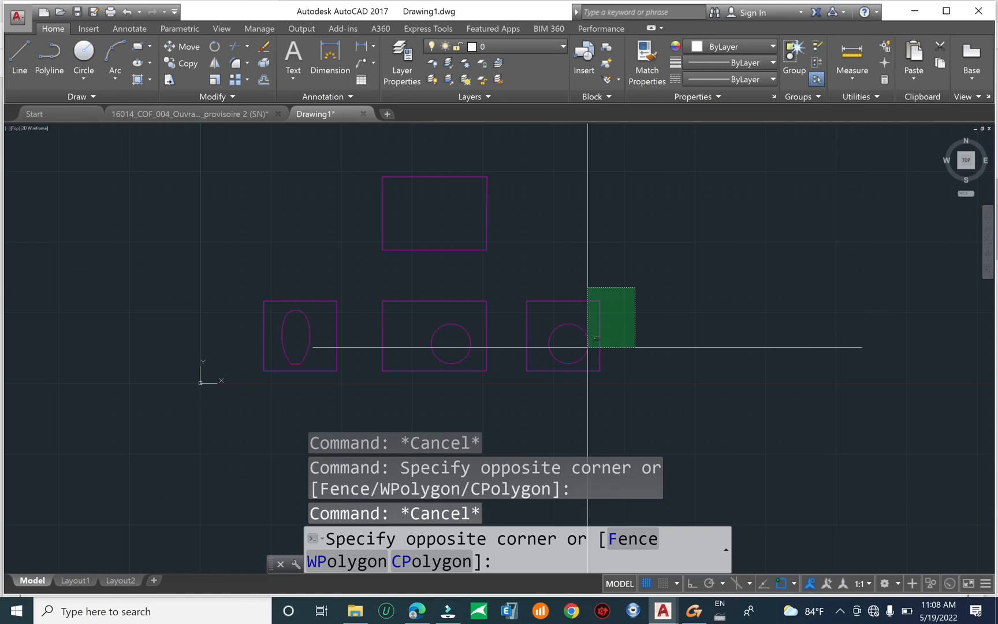
left_click(587, 347)
key("Escape")
scroll(312, 263, "down", 3)
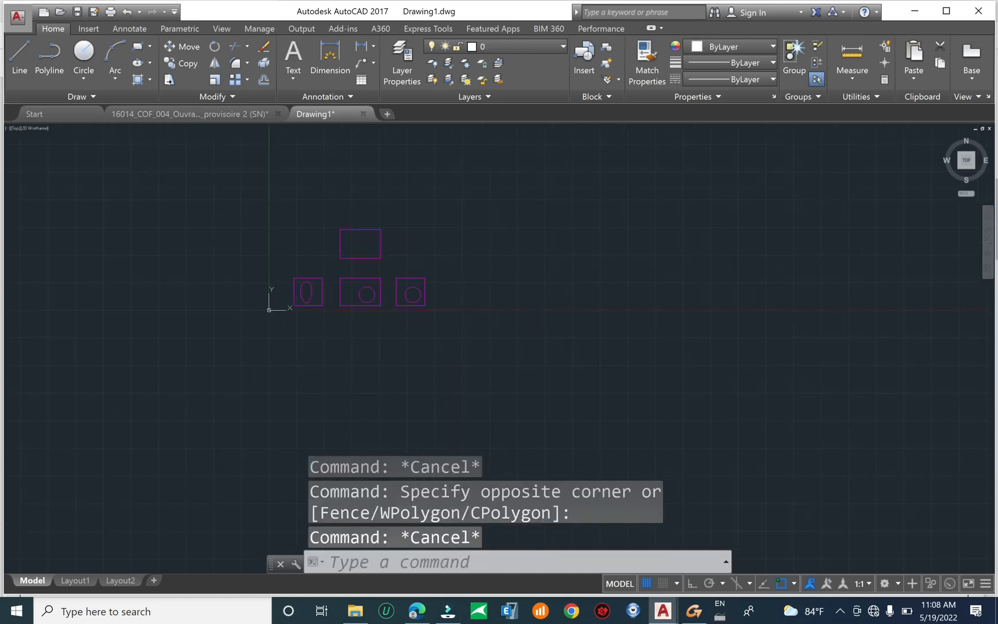
Save the drawing on the desktop as "Design main hole" in AutoCAD 2000/LT2000 DXF format
left_click(18, 18)
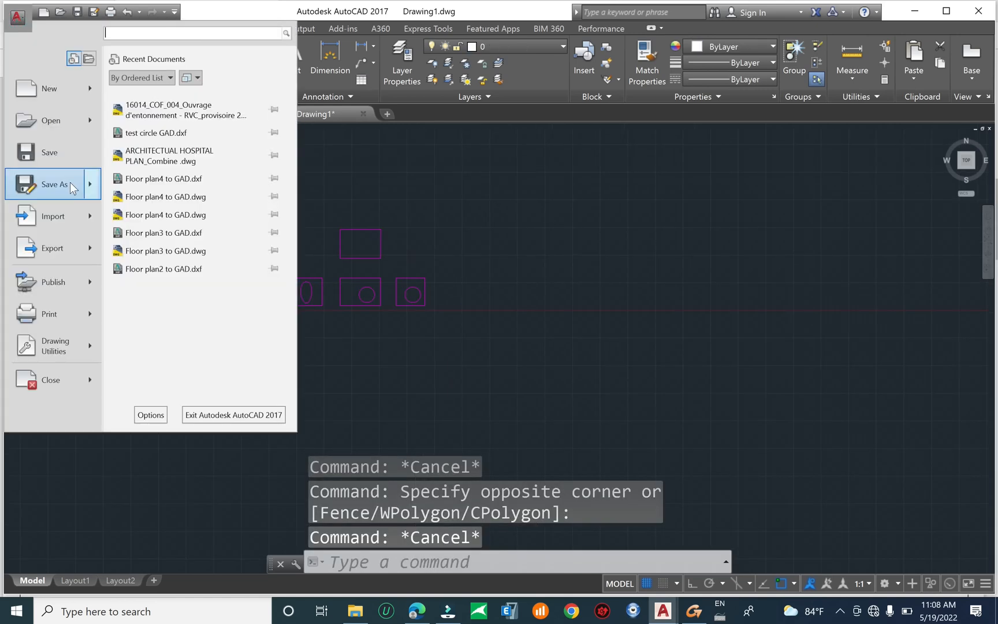
left_click(61, 187)
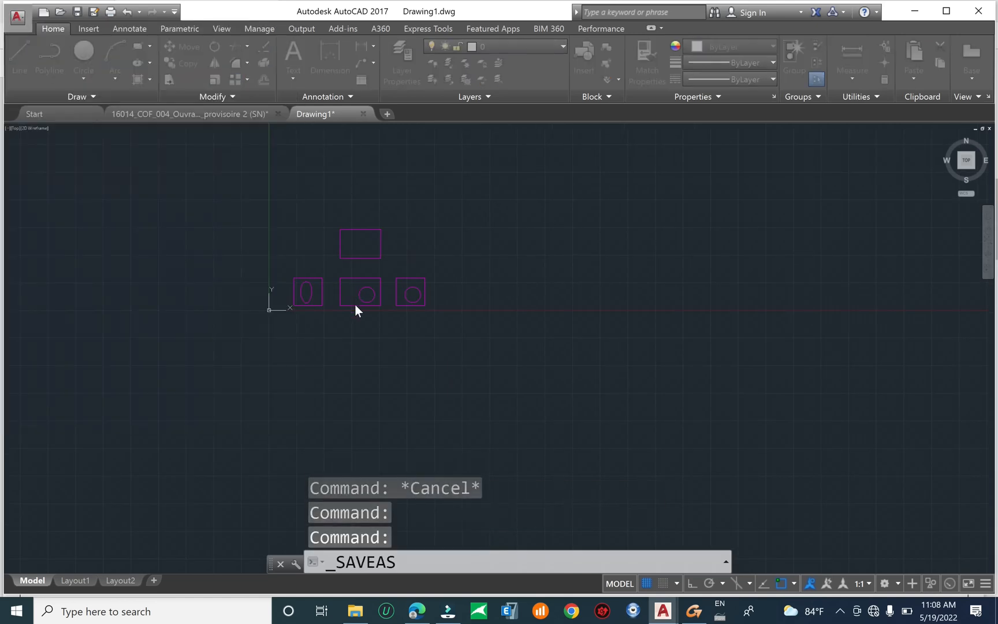
left_click(734, 384)
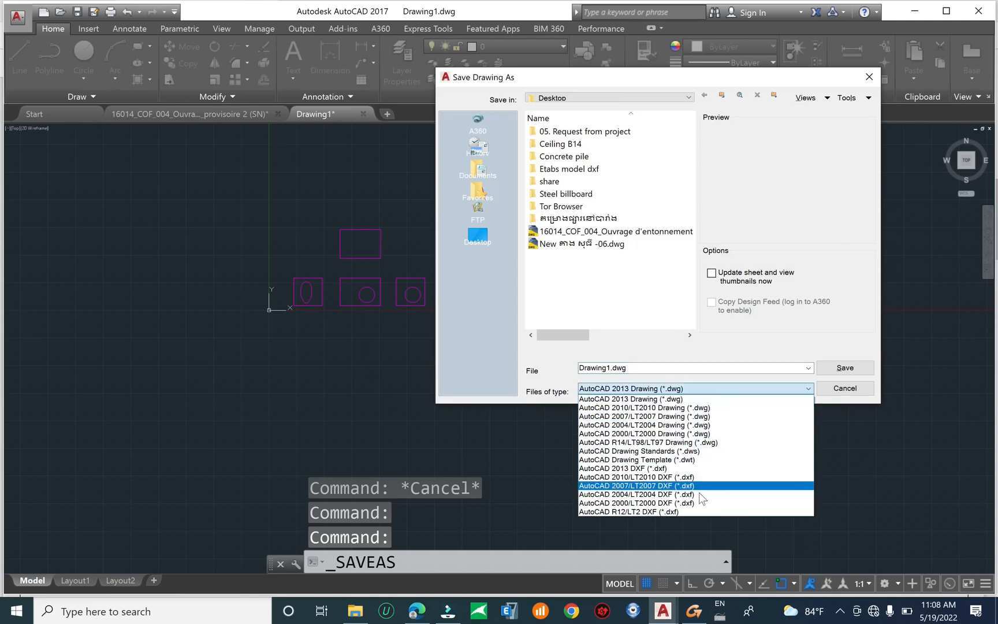
left_click(664, 503)
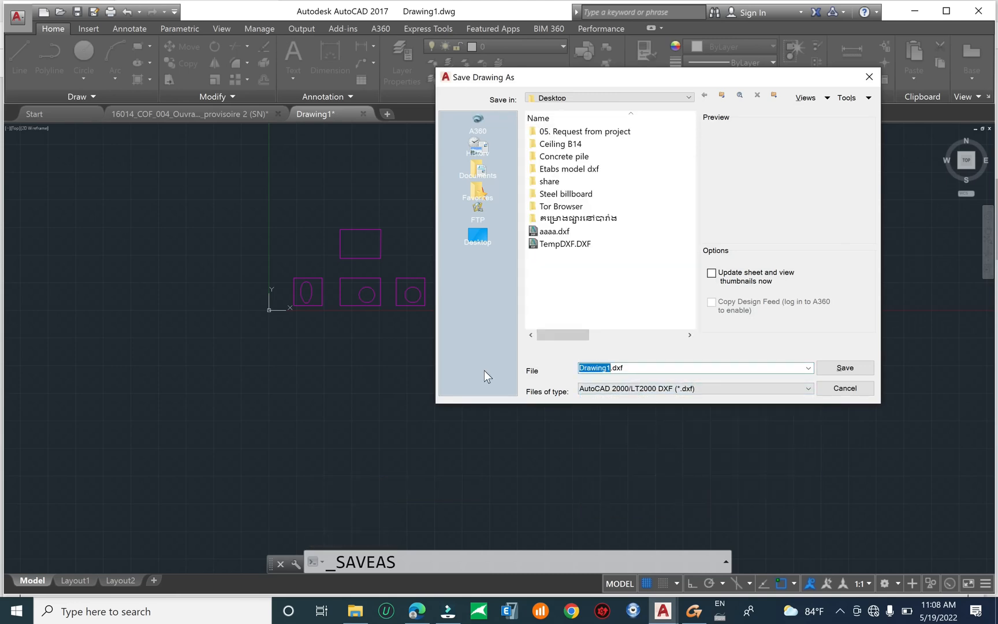
type("Design")
key("Return")
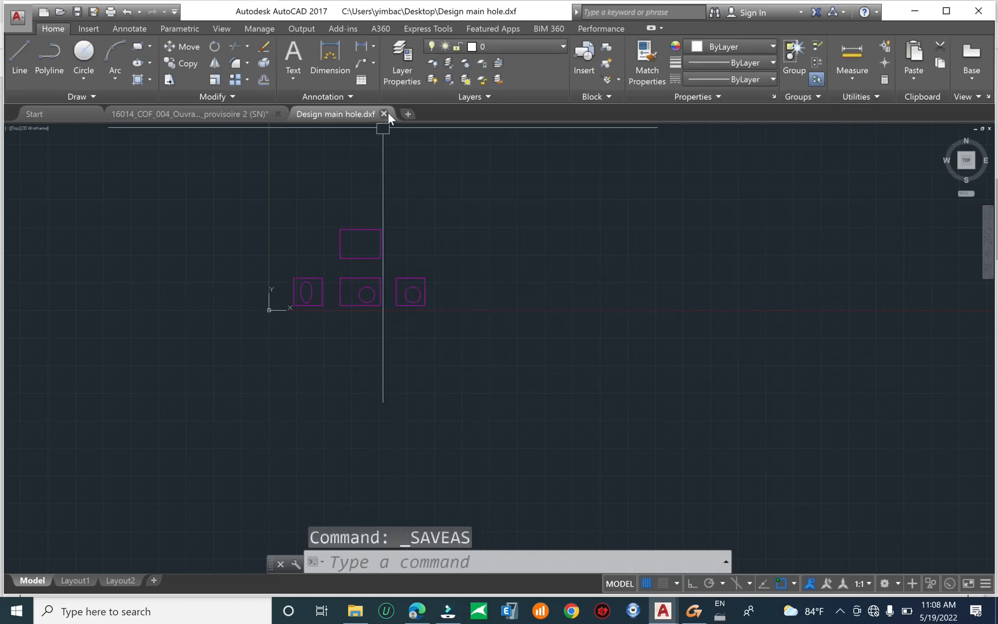
Close the DXF drawing and the source drawing, saving the changes to the source drawing
key("Escape")
key("Escape")
left_click(531, 341)
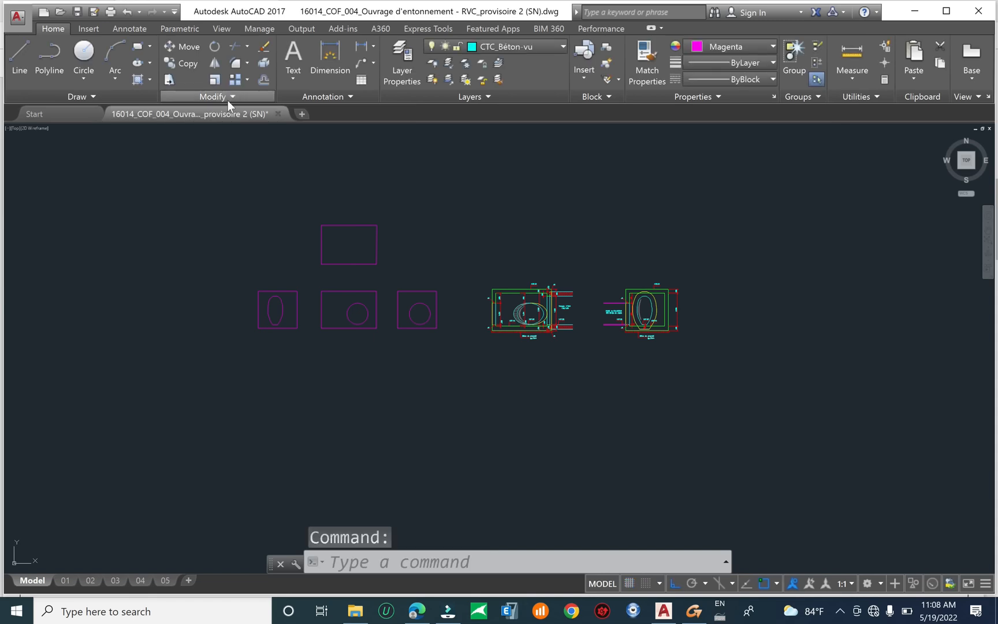
left_click(278, 114)
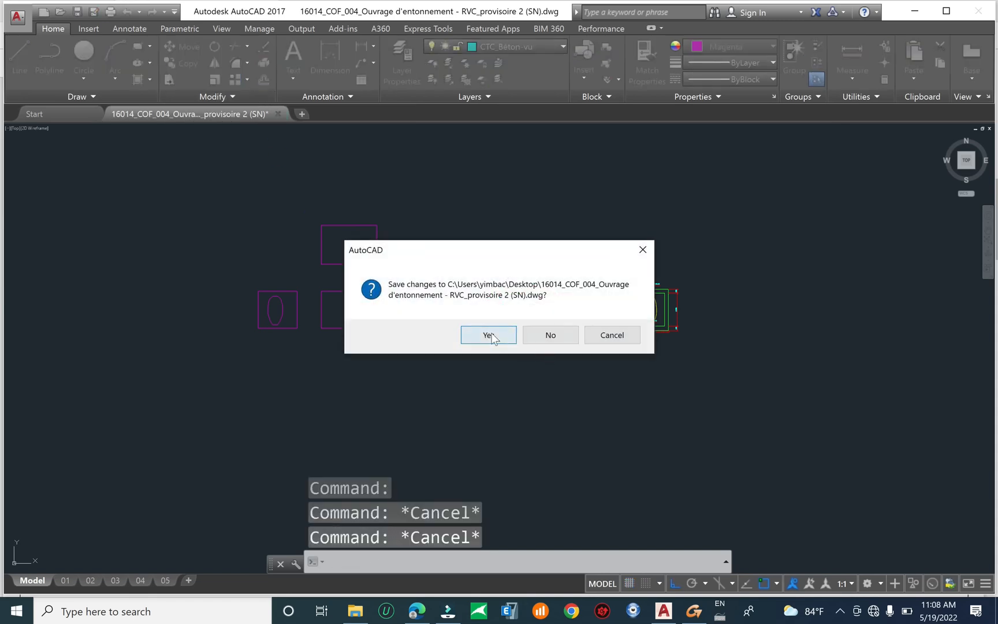
left_click(490, 335)
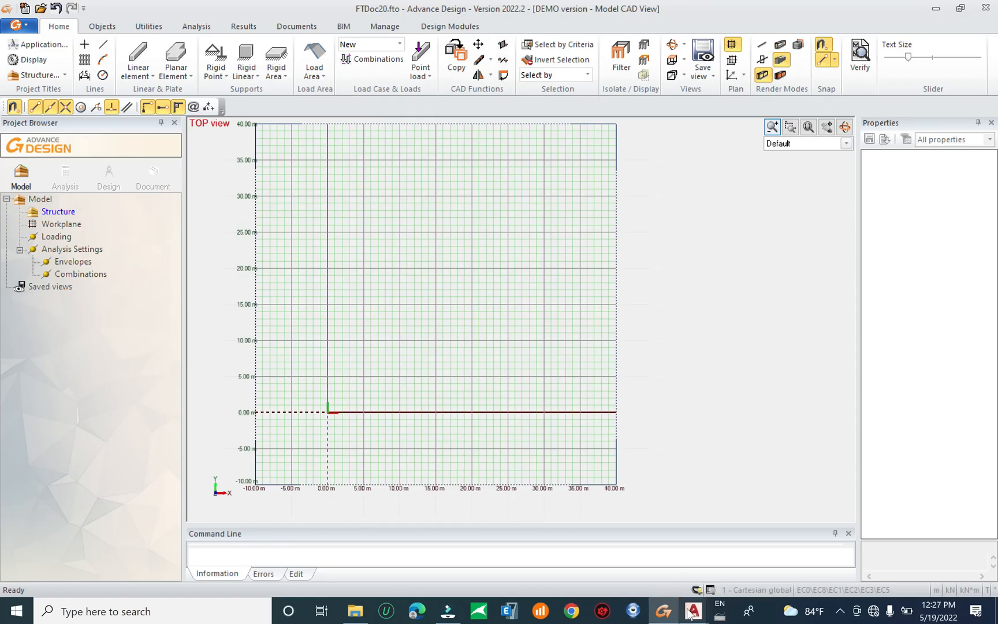
Switch to AutoCAD and examine the plan outline above the three section outlines in the source drawing
mouse_move(691, 615)
left_click(646, 546)
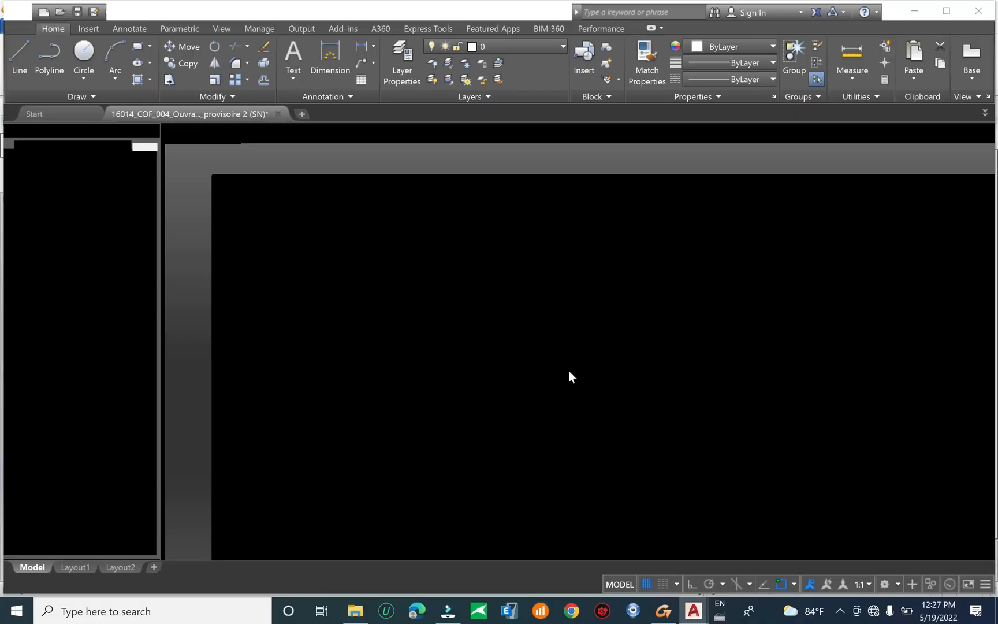
scroll(638, 348, "up", 8)
middle_click_drag(645, 346, 660, 318)
left_click(644, 216)
left_click(452, 230)
middle_click_drag(699, 270, 620, 301)
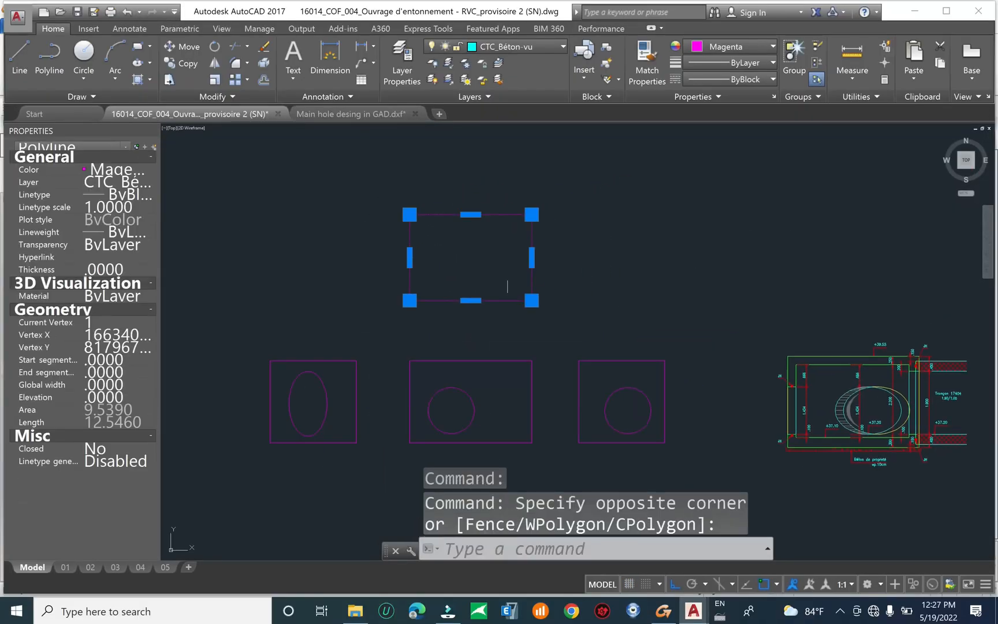
middle_click_drag(541, 315, 565, 270)
key("Escape")
key("Escape")
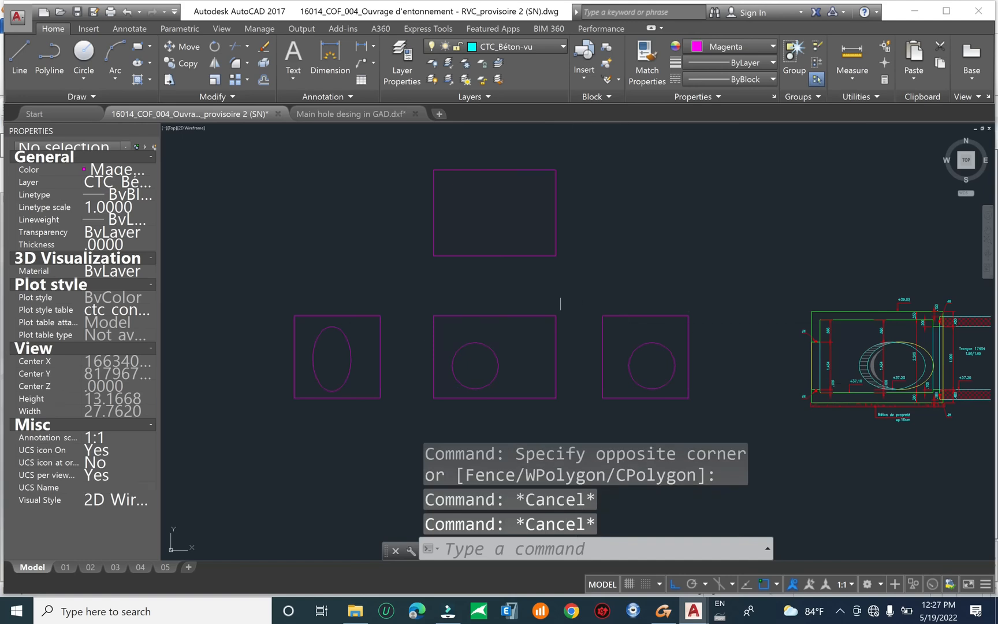
Examine the RADIER plan of the chamber with its collector pipes, and return to the arranged outlines
scroll(484, 329, "down", 2)
scroll(484, 330, "down", 4)
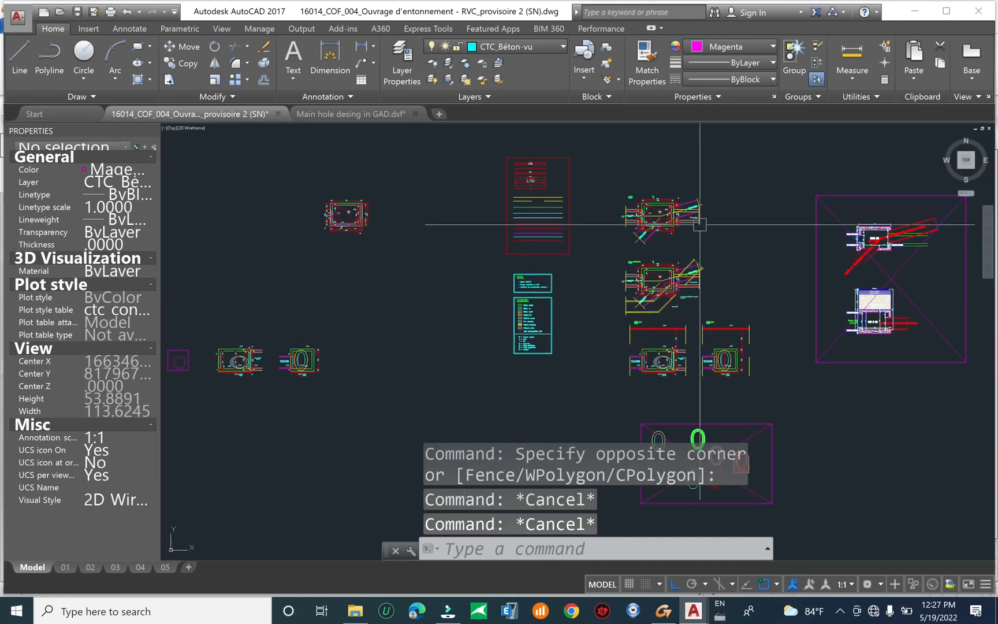
scroll(576, 261, "up", 8)
scroll(576, 260, "down", 8)
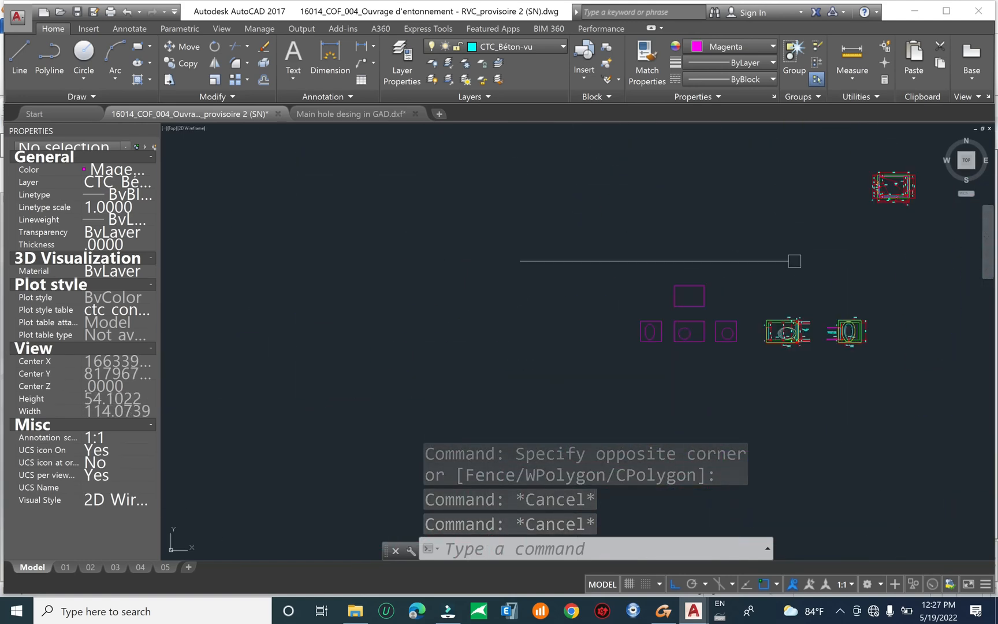
middle_click_drag(456, 354, 309, 376)
middle_click_drag(834, 258, 532, 316)
scroll(496, 299, "up", 8)
middle_click_drag(321, 282, 386, 275)
middle_click_drag(236, 291, 381, 285)
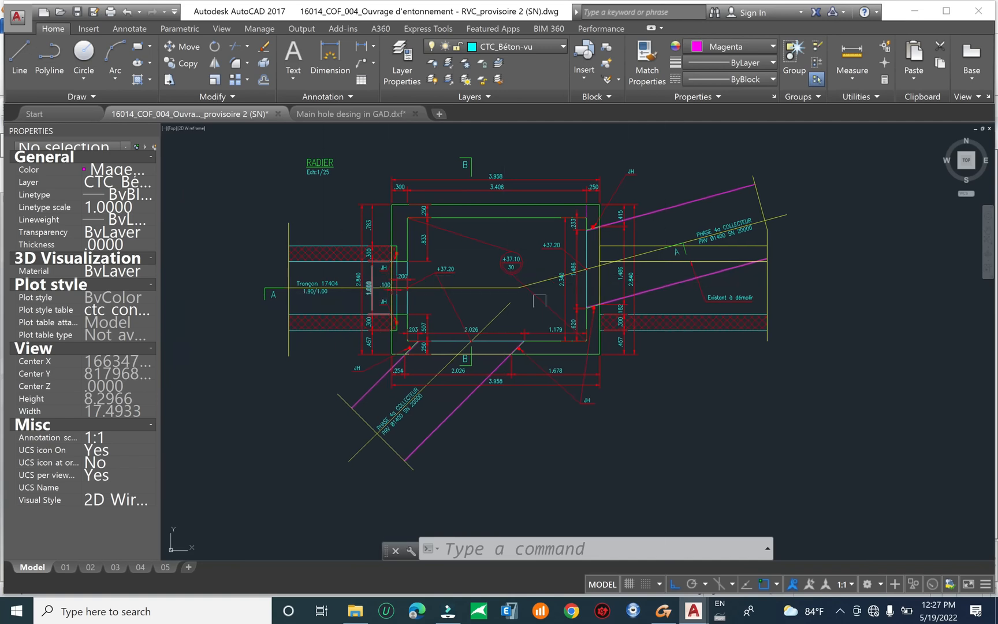
scroll(767, 268, "down", 6)
mouse_move(396, 331)
middle_mouse_down()
mouse_move(724, 236)
mouse_move(773, 231)
middle_mouse_up()
mouse_move(290, 433)
middle_mouse_down()
mouse_move(343, 403)
mouse_move(475, 361)
middle_mouse_up()
scroll(354, 347, "up", 4)
Examine the section outline that contains the elliptical opening up close
left_click(430, 238)
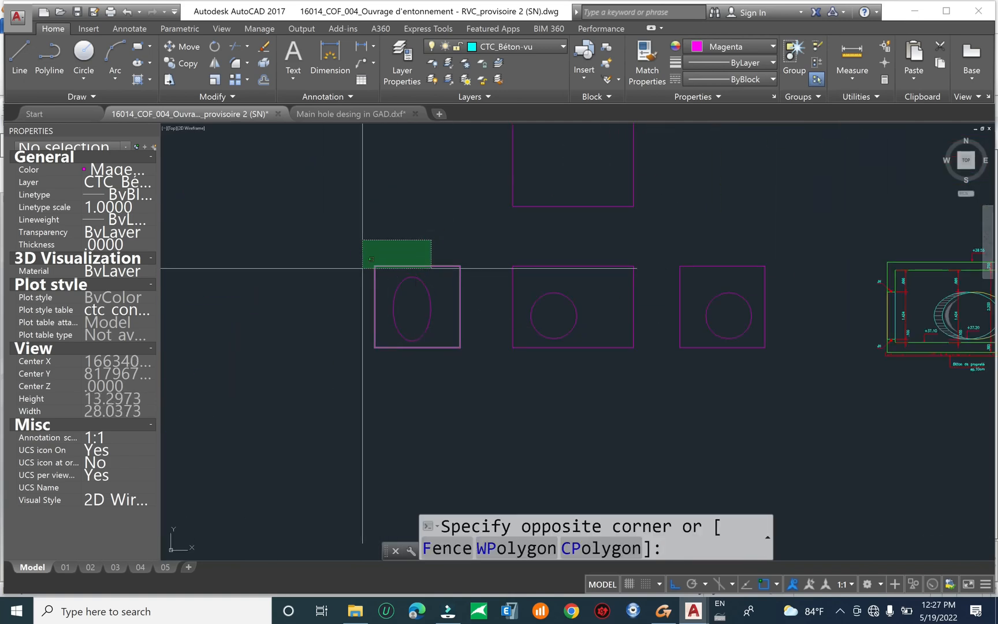
left_click(417, 286)
scroll(417, 285, "up", 5)
scroll(404, 318, "down", 1)
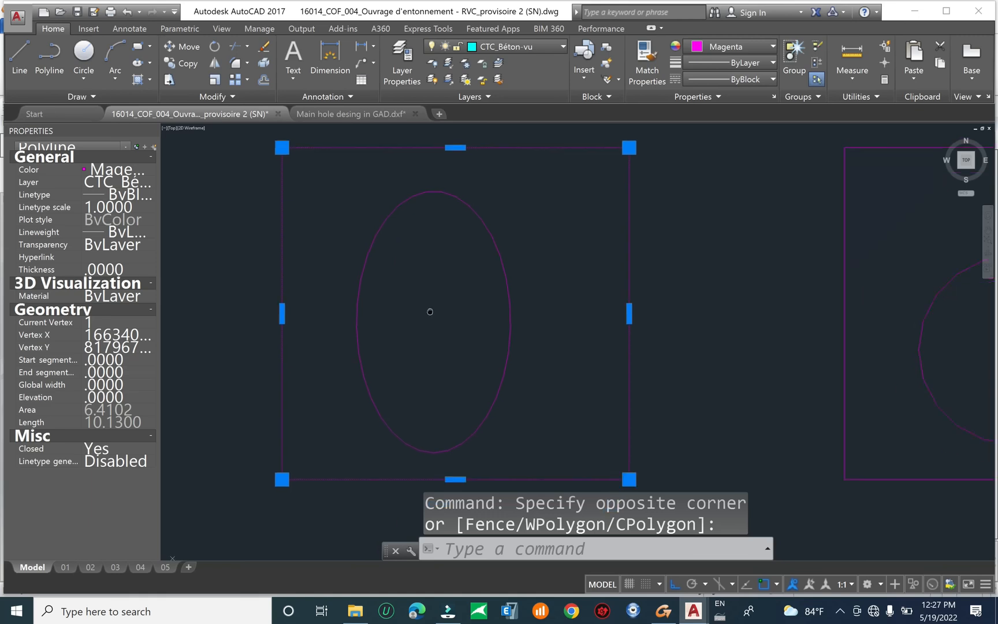
key("Escape")
key("Escape")
scroll(353, 303, "down", 8)
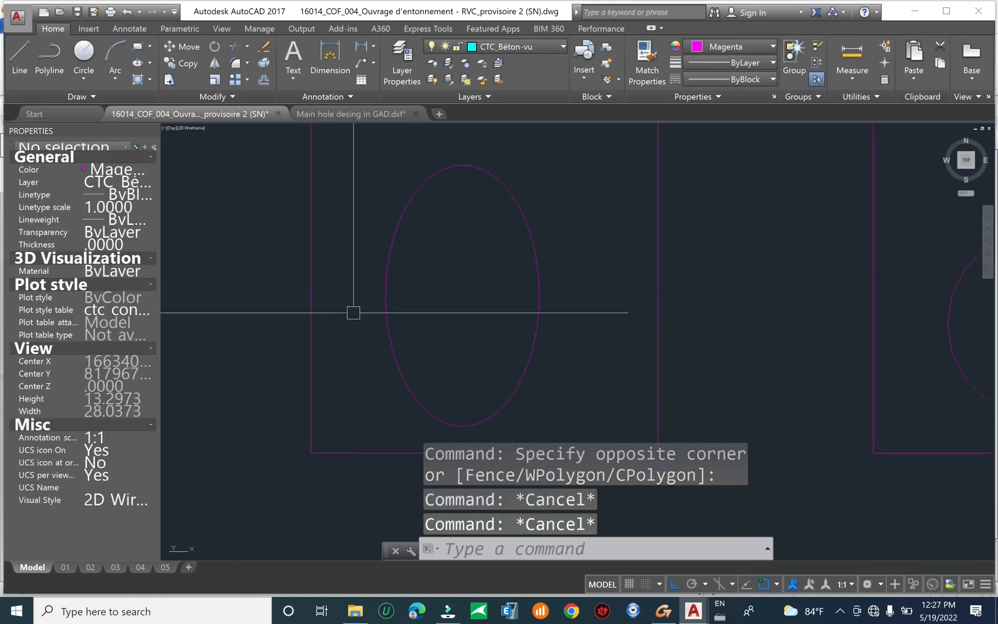
Compare the ovoid opening in the original section detail with the extracted one, and select the simplified ellipse to view its properties
scroll(468, 323, "up", 12)
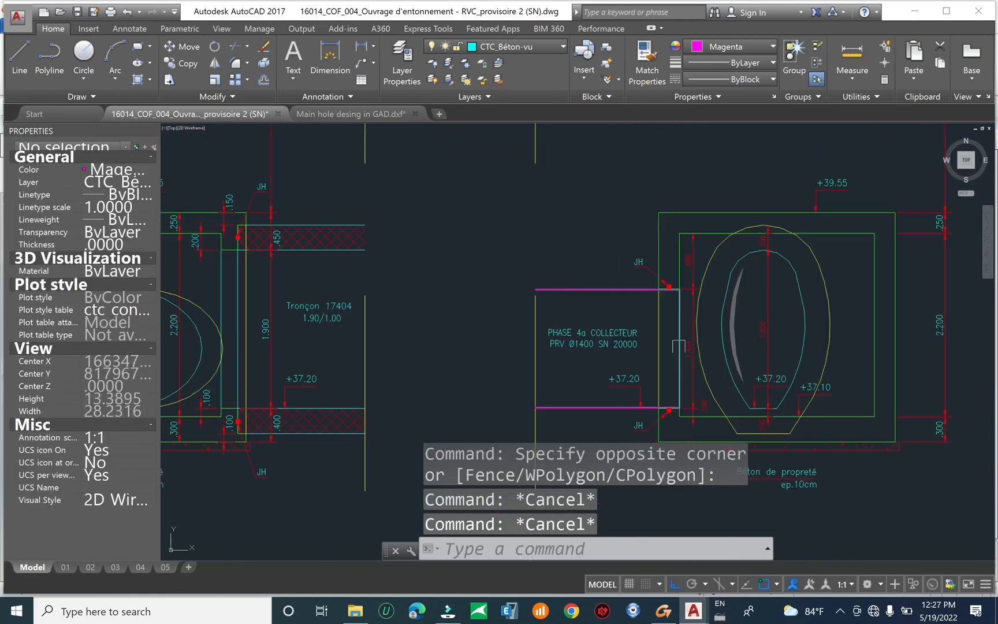
scroll(751, 260, "down", 6)
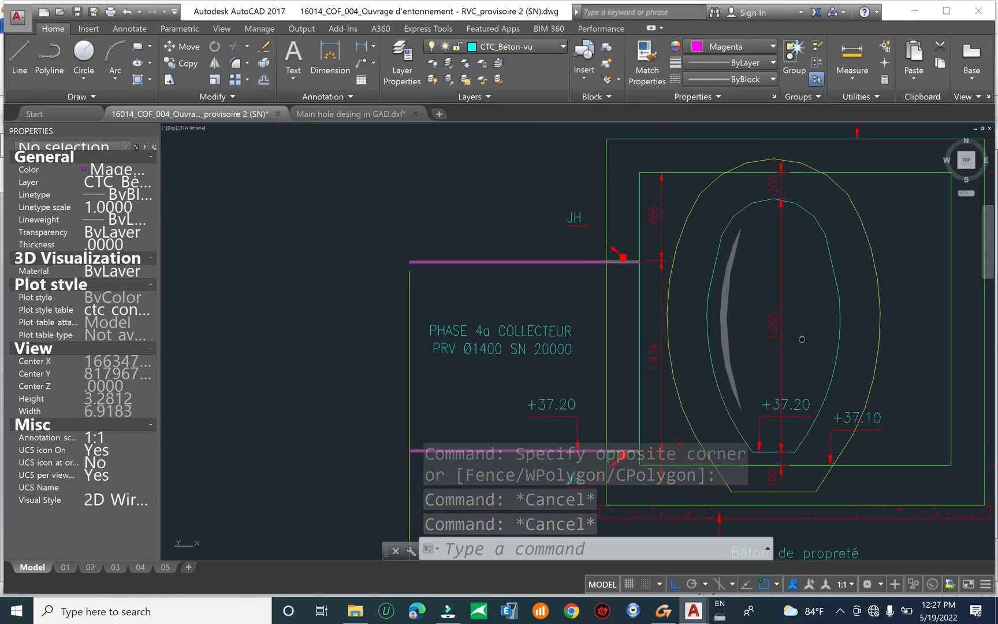
middle_click_drag(284, 255, 750, 252)
scroll(751, 253, "down", 6)
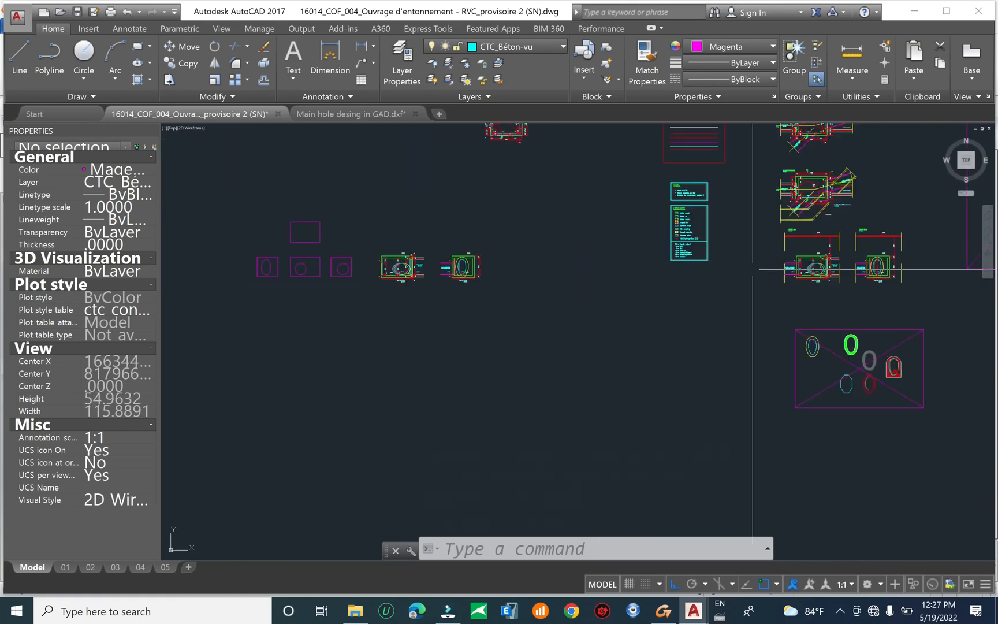
scroll(272, 256, "up", 10)
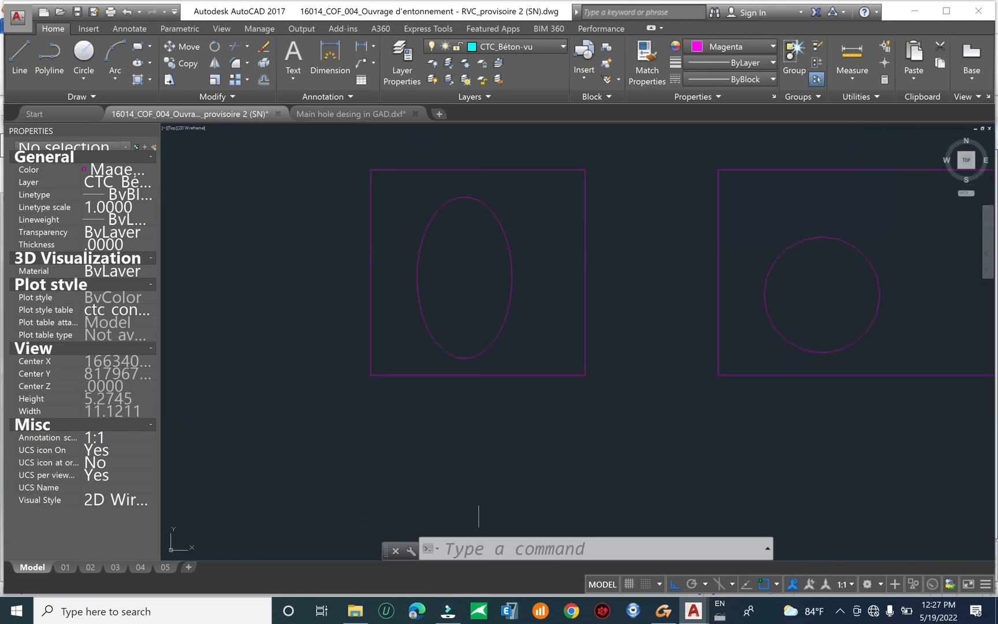
key("Escape")
key("Escape")
left_click(509, 246)
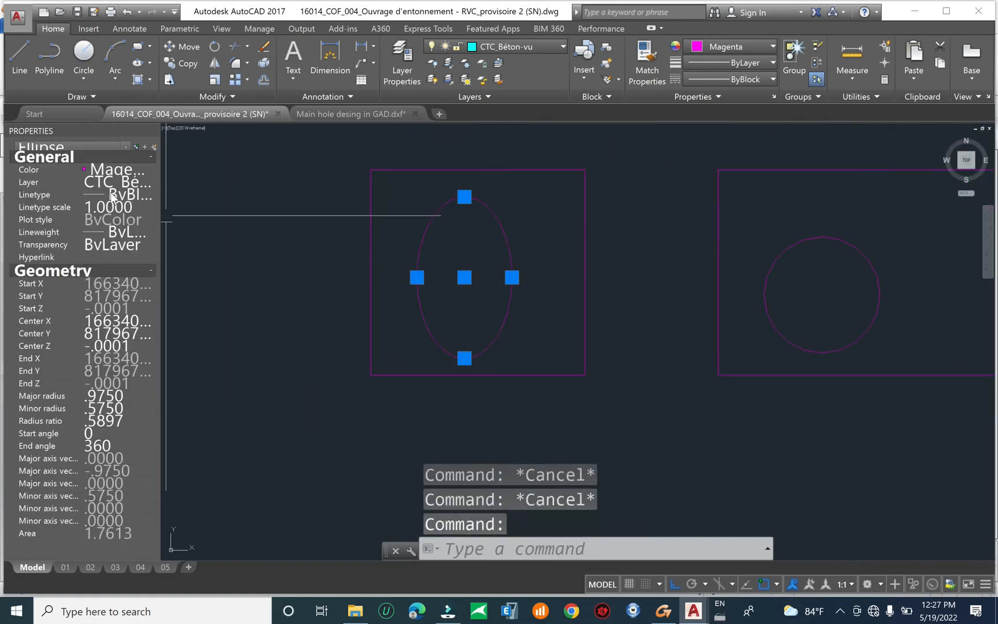
Check the object type of the selected elliptical opening and clear the selection
left_click(78, 146)
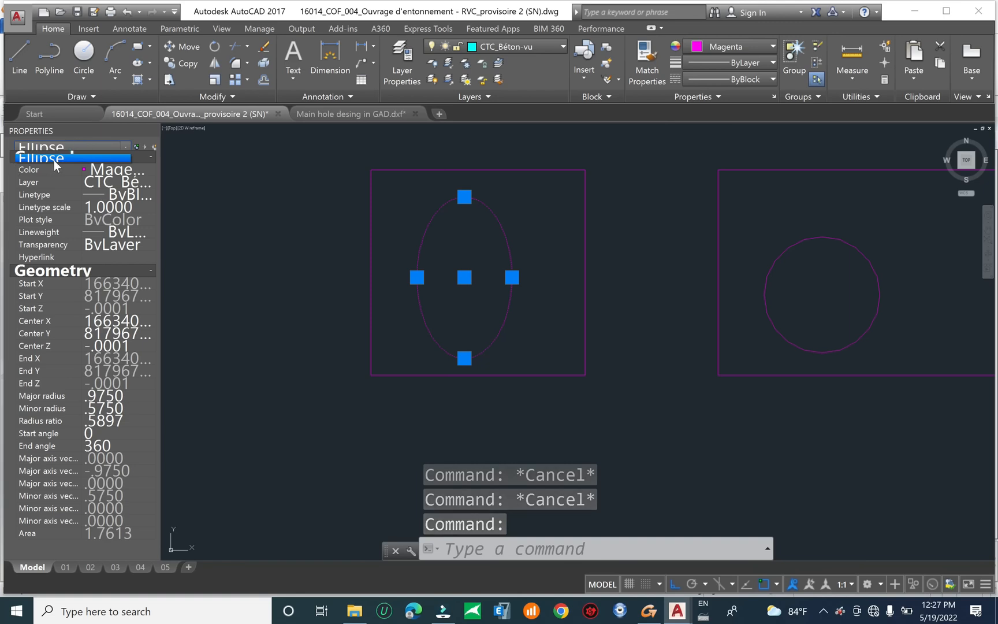
key("Escape")
key("Escape")
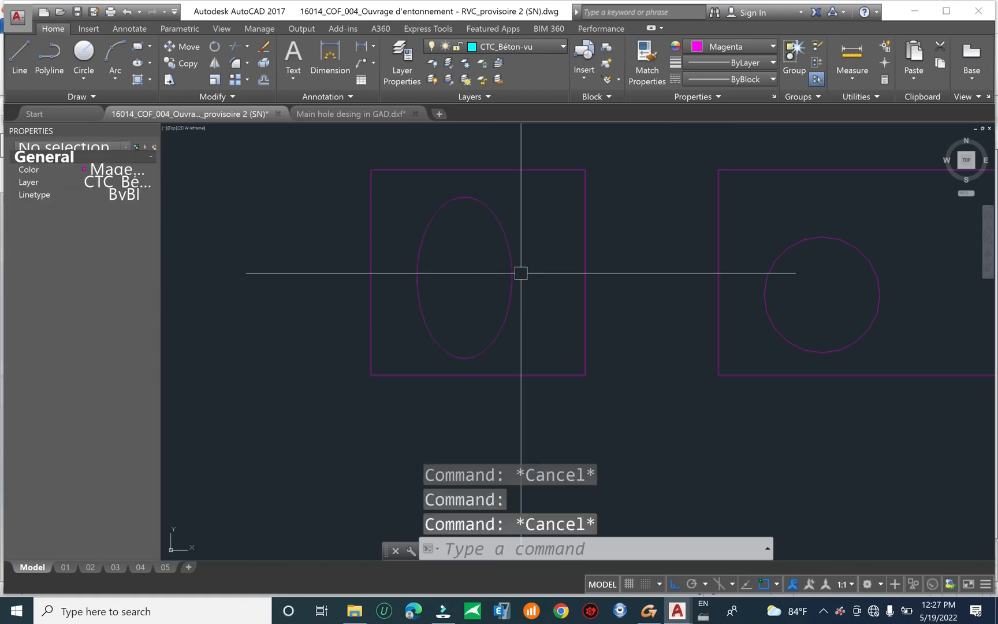
left_click(527, 251)
key("Escape")
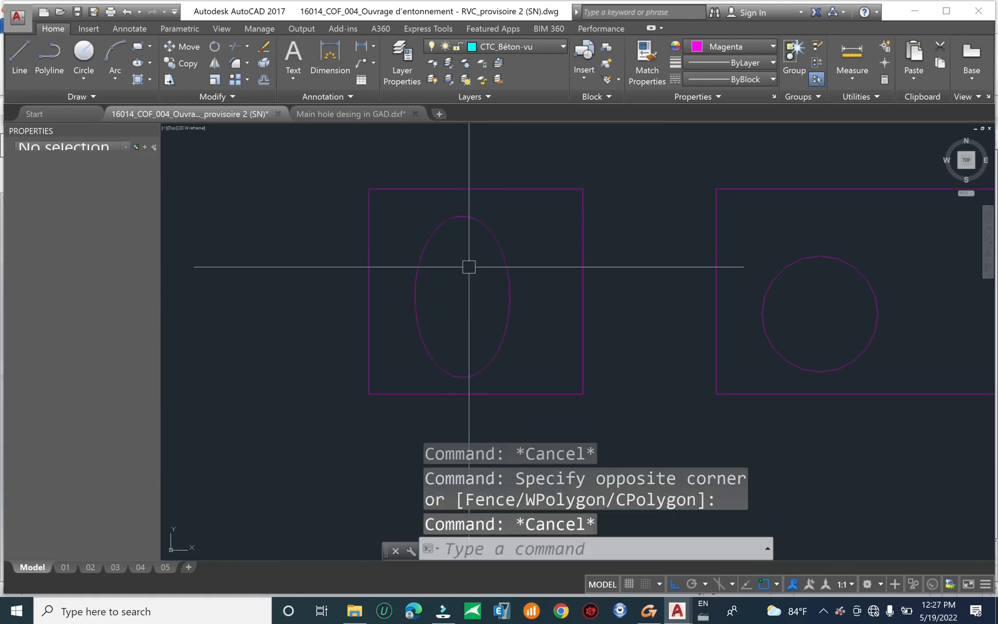
Examine the plan outline above the three section outlines, selecting it to view its properties and clearing the selection
scroll(445, 272, "down", 3)
middle_click_drag(653, 283, 485, 345)
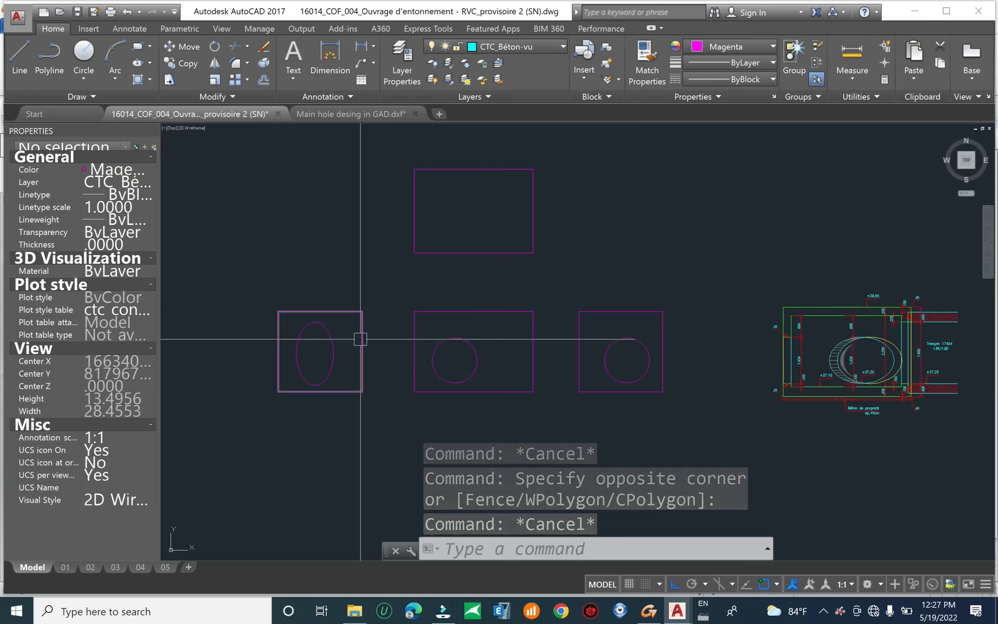
middle_click_drag(356, 332, 370, 321)
middle_click_drag(528, 240, 526, 255)
left_click(582, 208)
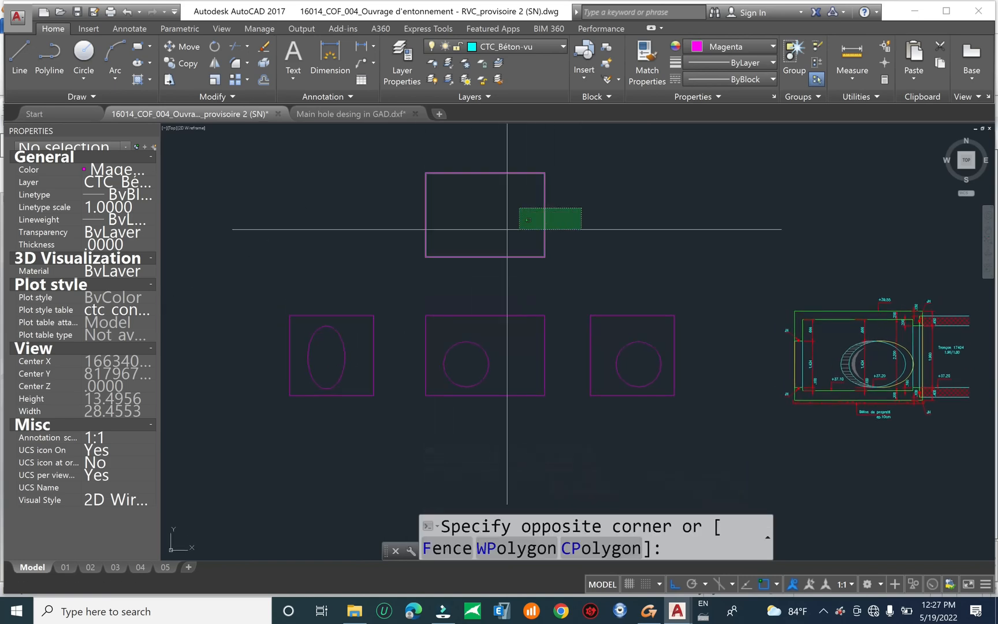
left_click(508, 231)
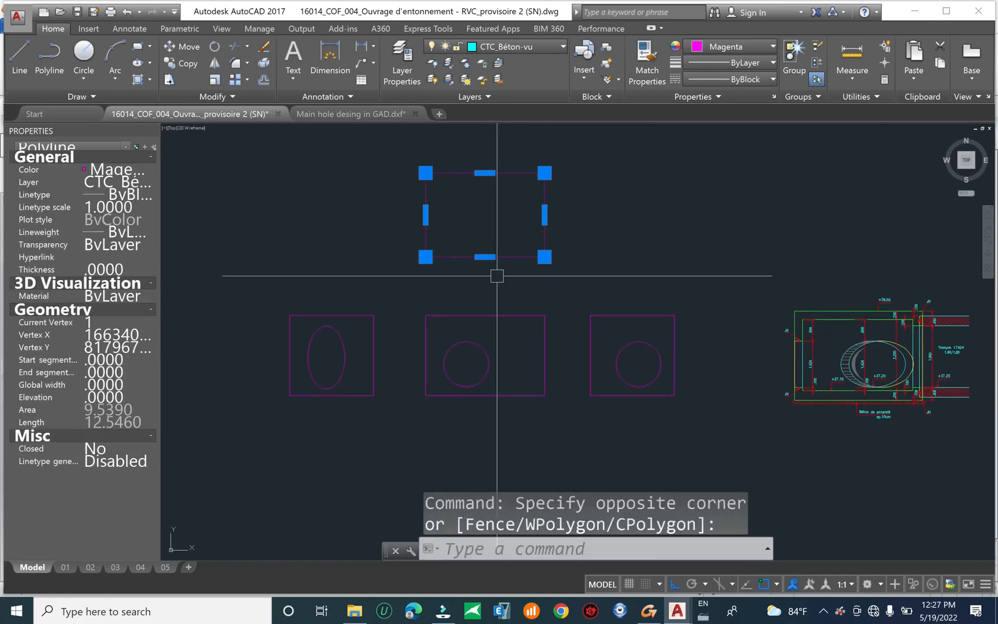
key("Escape")
key("Escape")
key("Escape")
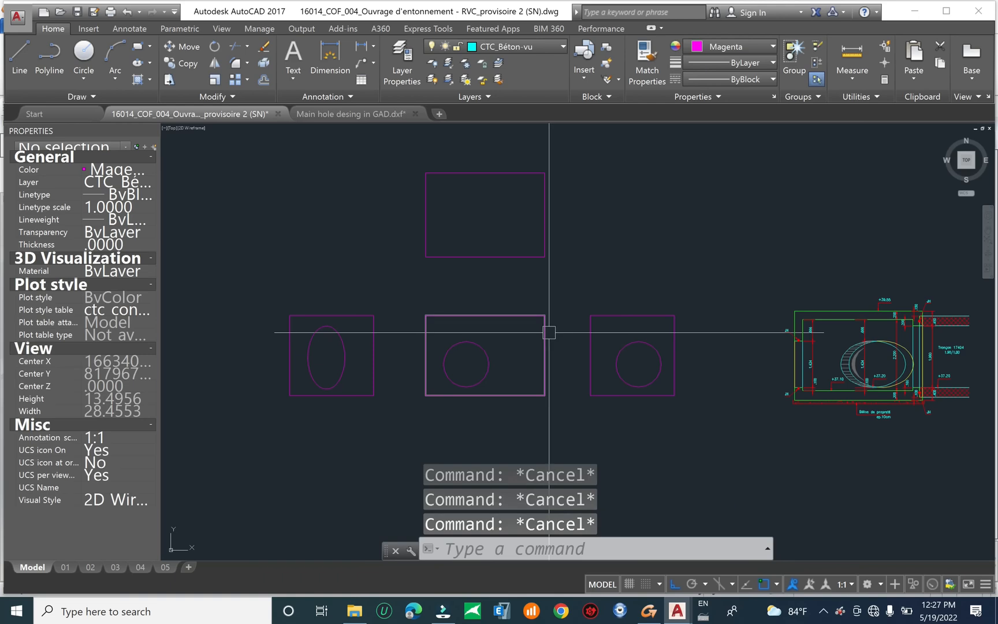
Draw vertical construction lines through both upper corners of the middle section outline to check its alignment with the plan outline
type("xl")
key("Return")
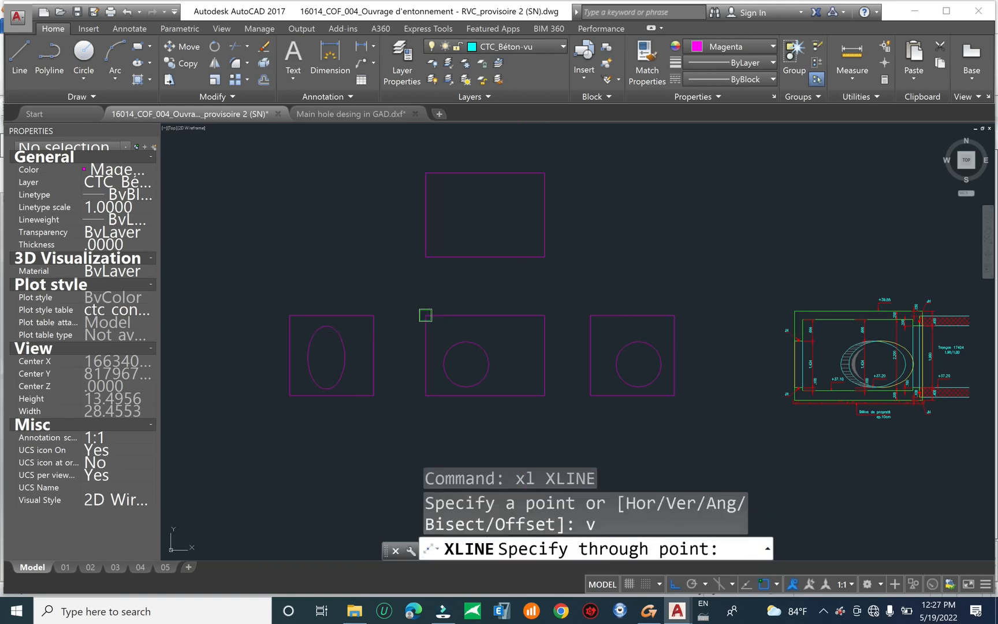
left_click(426, 315)
left_click(544, 315)
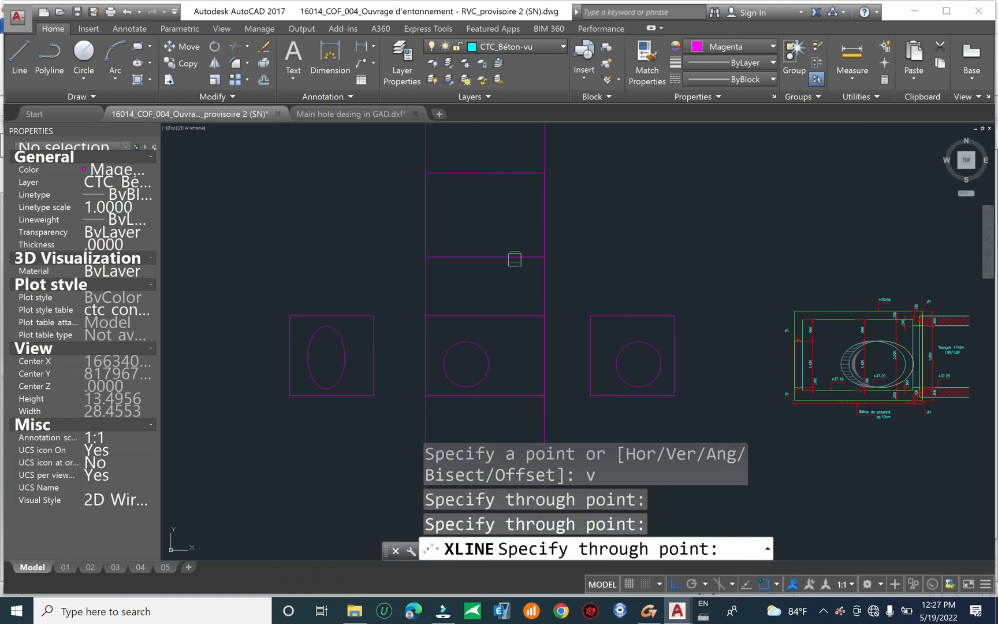
middle_click_drag(514, 260, 510, 294)
key("Escape")
Erase the two vertical construction lines
left_click(579, 172)
left_click(262, 149)
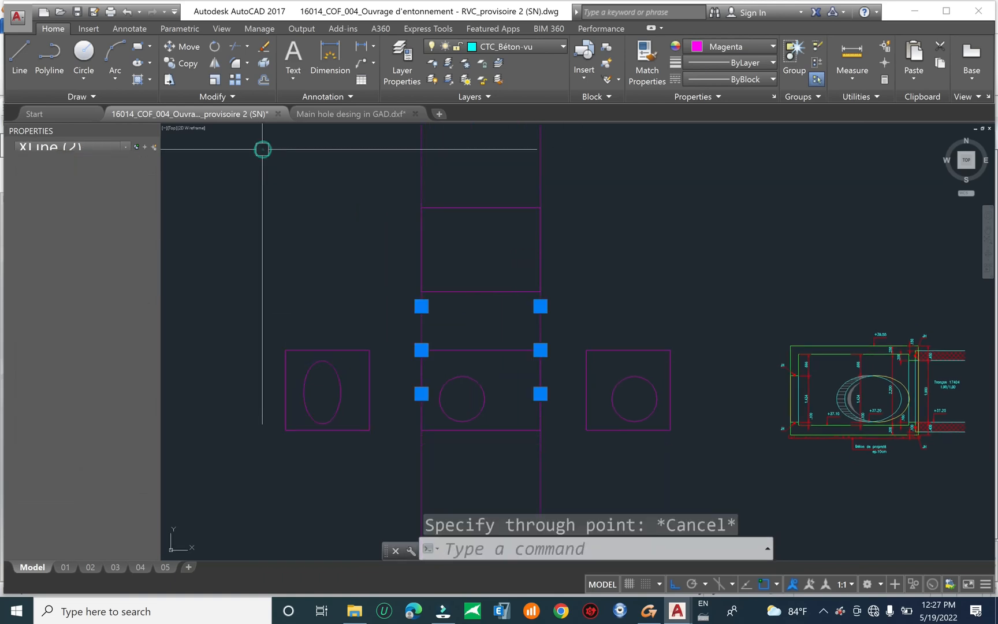
type("e")
key("Return")
Switch to the Main hole desing in GAD.dxf drawing and review its drawing units settings
left_click(353, 112)
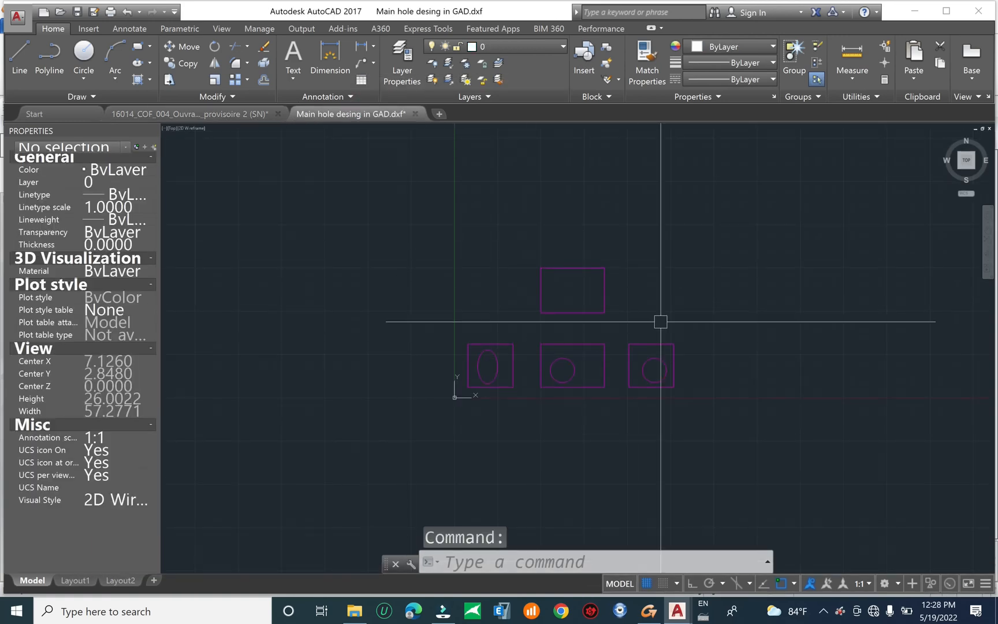
key("Escape")
key("Escape")
type("un")
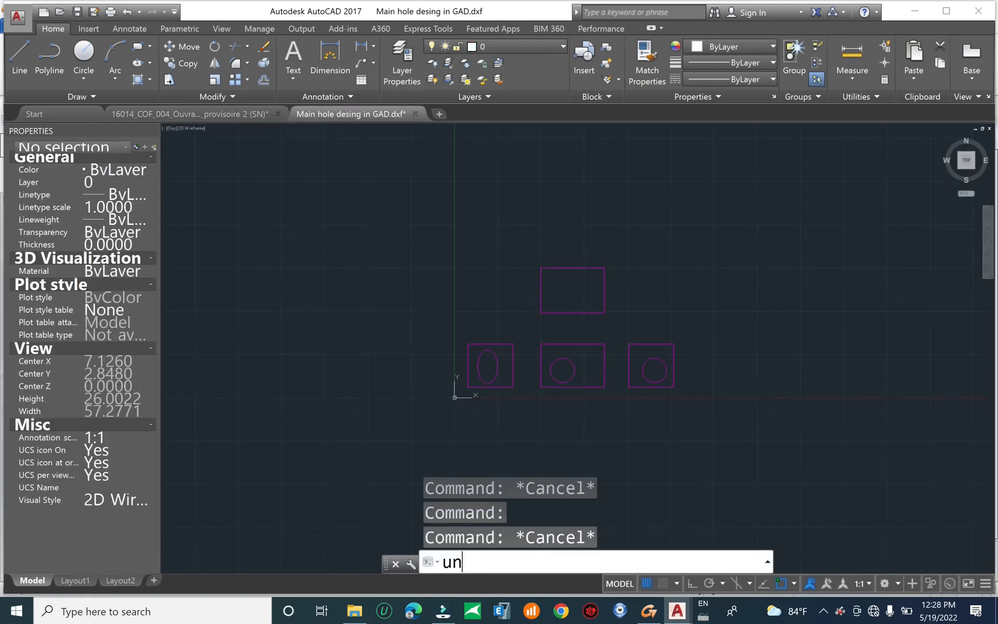
key("Return")
key("Escape")
key("Escape")
key("Escape")
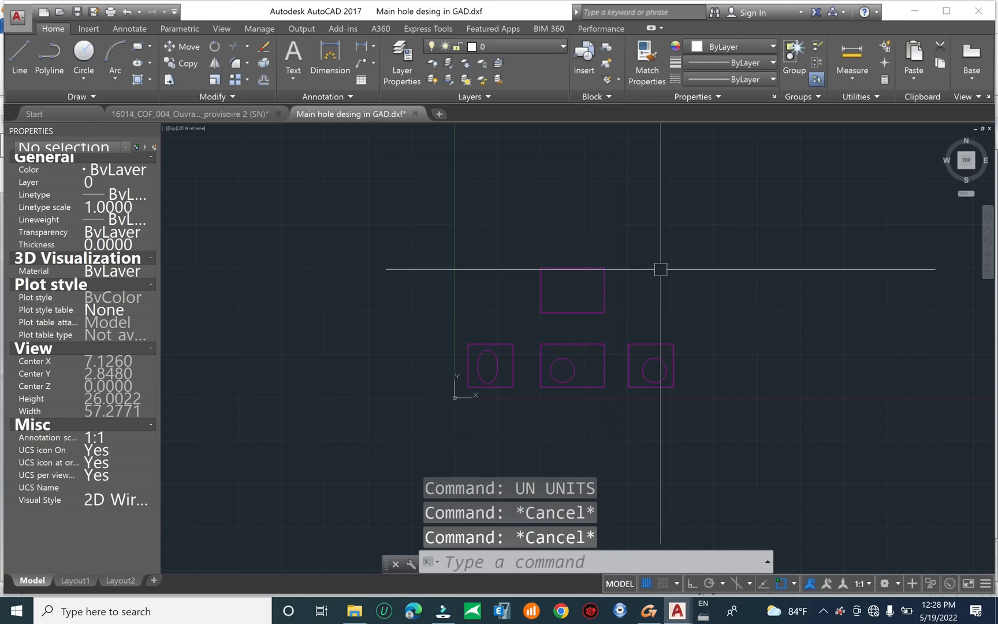
Review the source content and target drawing units of the insertion scale in the program options
type("op")
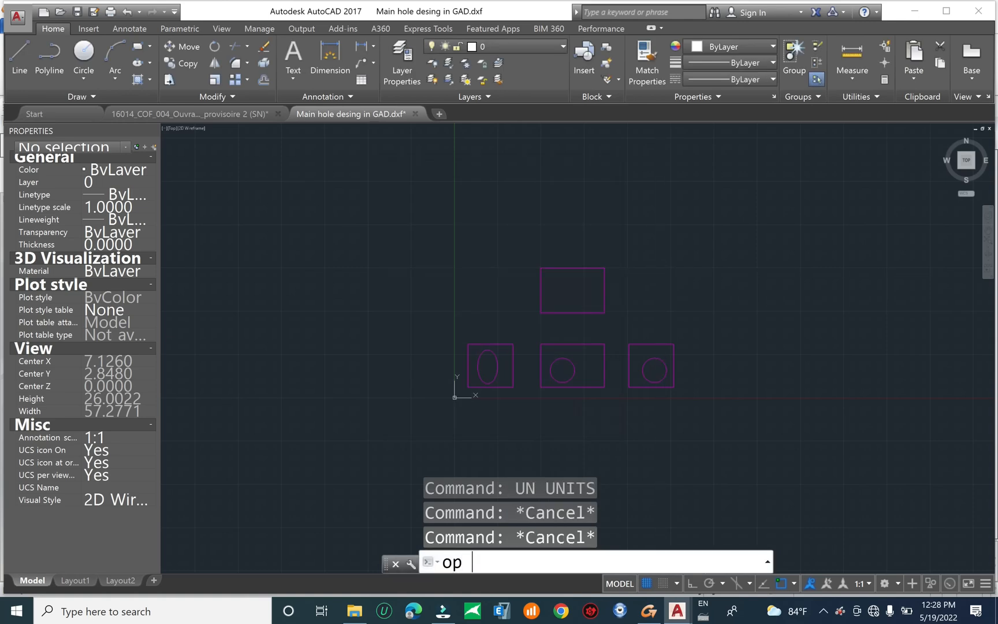
key("space")
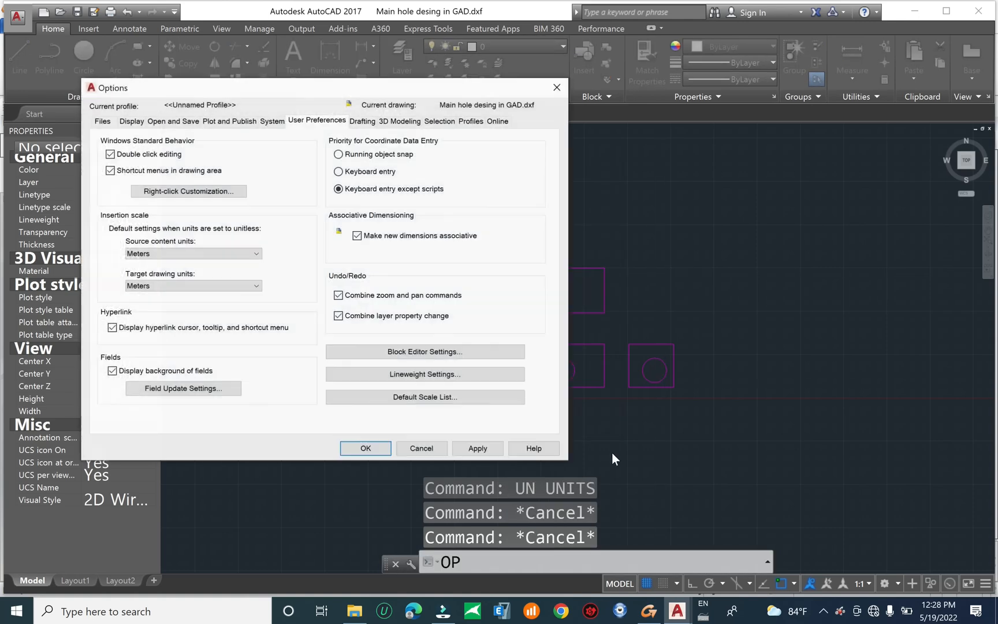
key("Escape")
key("Escape")
key("Escape")
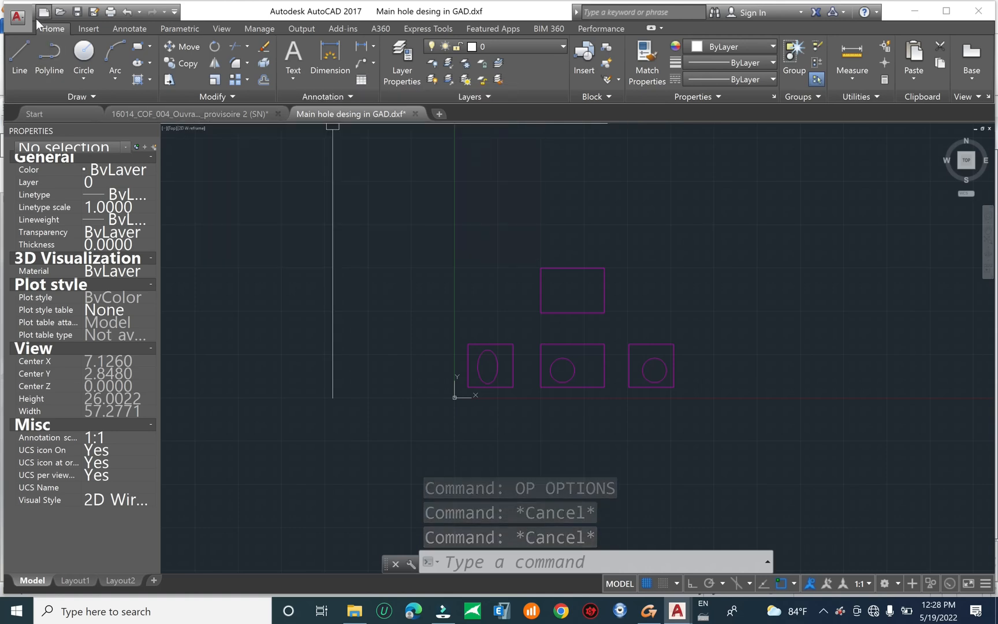
Try saving the drawing as AutoCAD 2000/LT2000 DXF over Main hole desing in GAD.dxf on the desktop
left_click(18, 17)
left_click(67, 186)
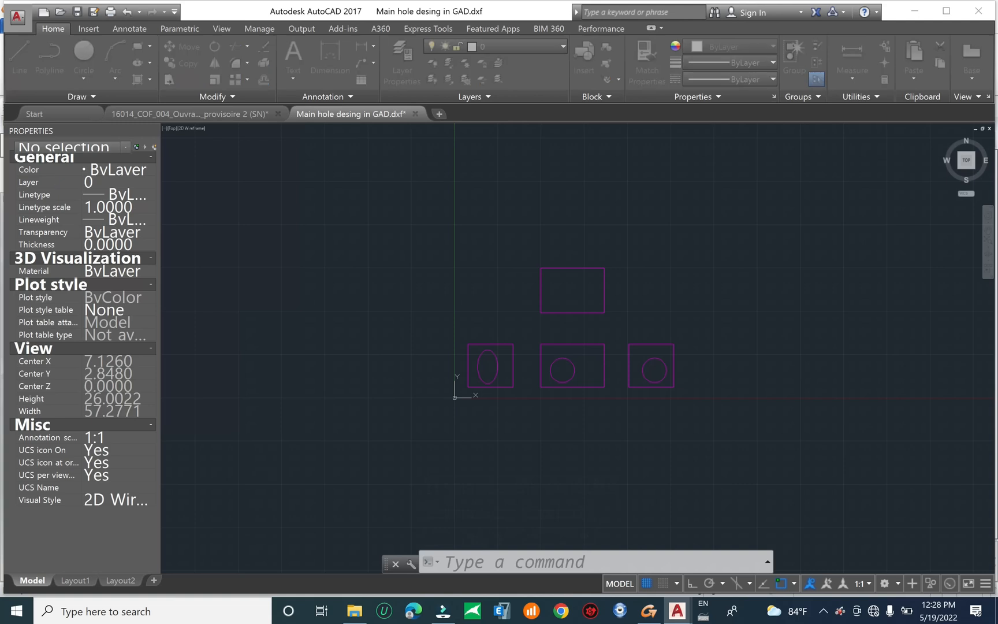
left_click(708, 390)
left_click(682, 504)
left_click(642, 245)
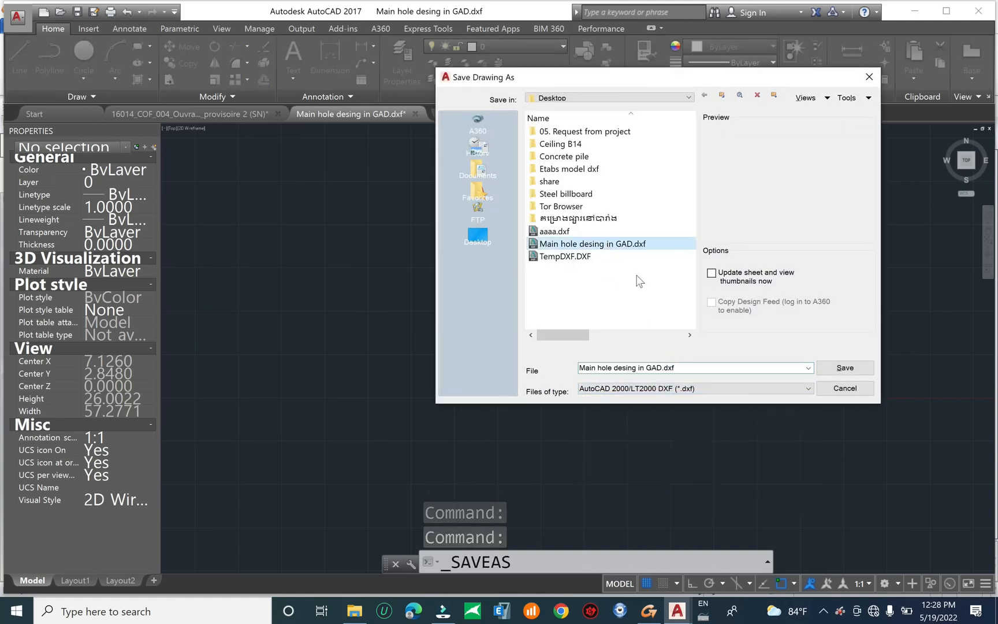
key("Escape")
key("Escape")
key("Escape")
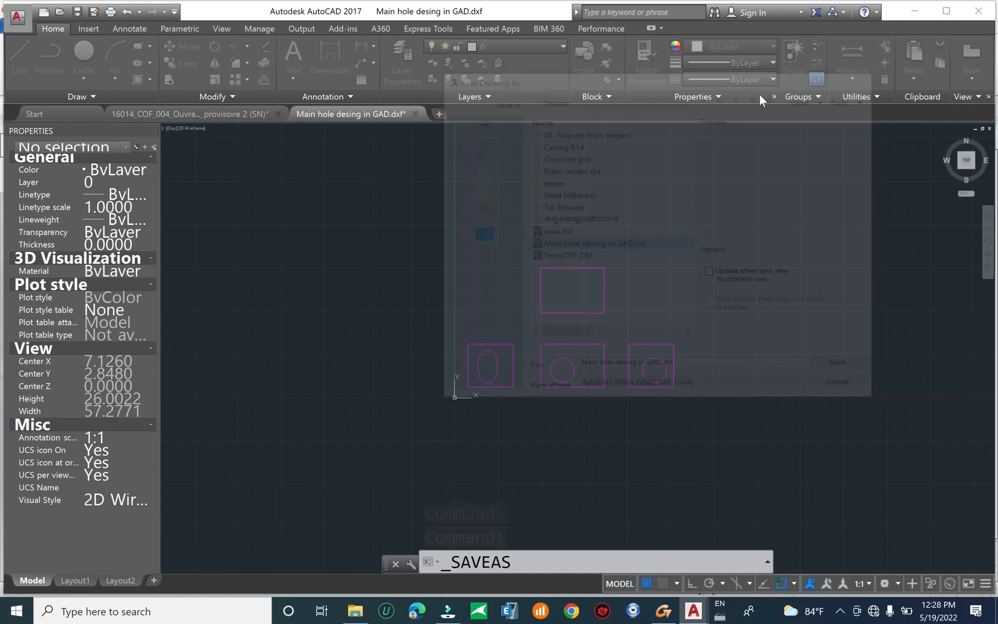
Close AutoCAD without saving the changes to either open drawing
left_click(979, 15)
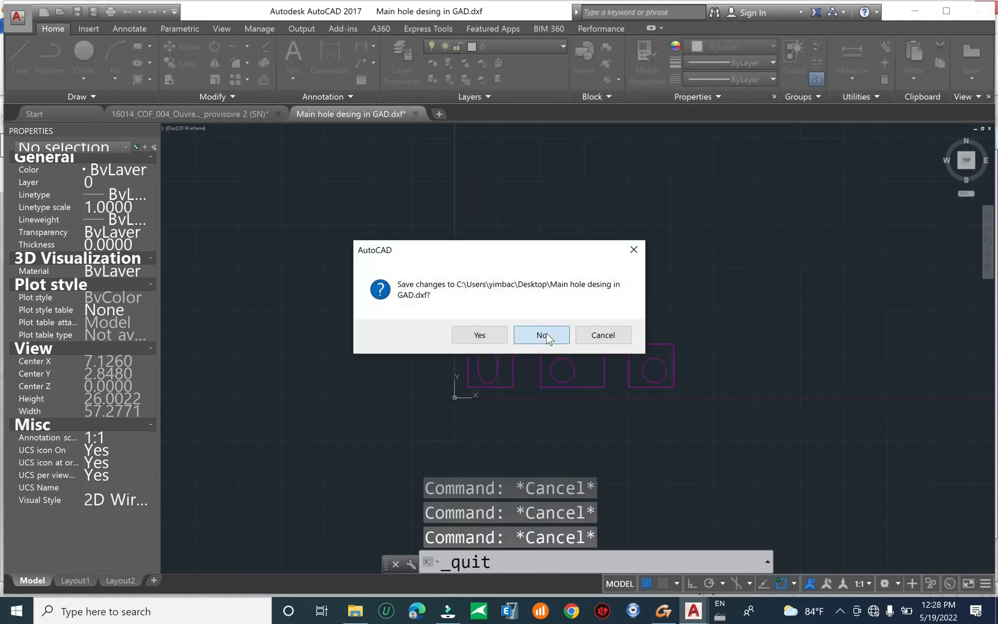
left_click(542, 335)
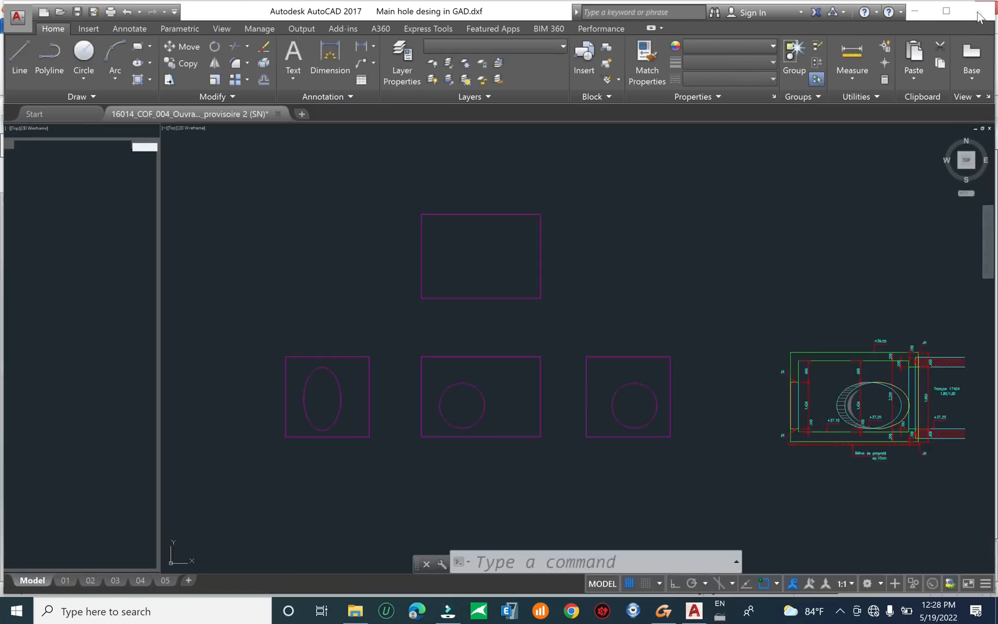
left_click(978, 11)
left_click(550, 336)
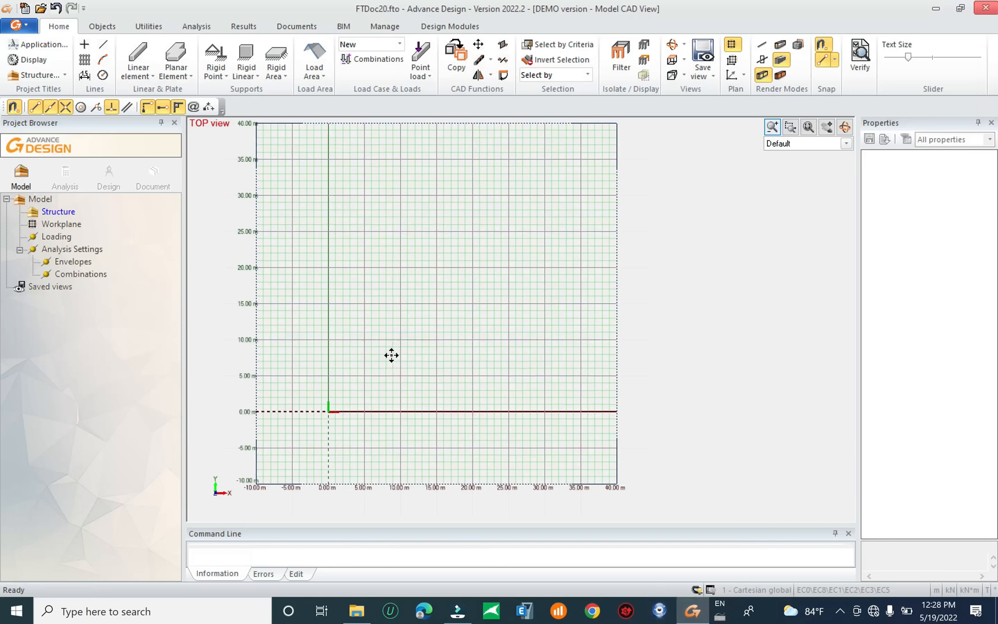
middle_click_drag(222, 483, 474, 412)
middle_click_drag(542, 390, 340, 479)
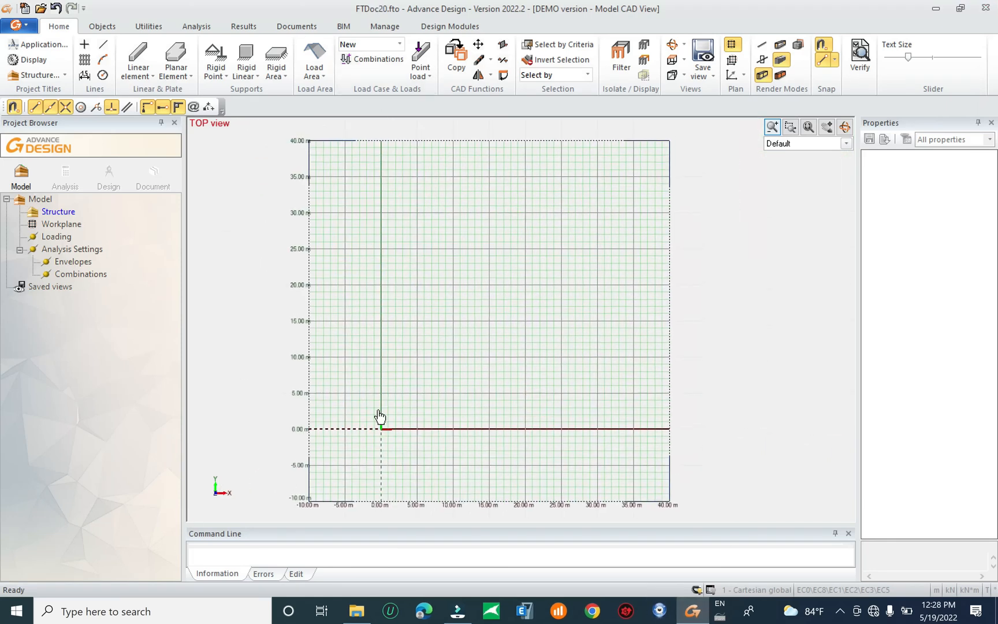
scroll(378, 436, "up", 2)
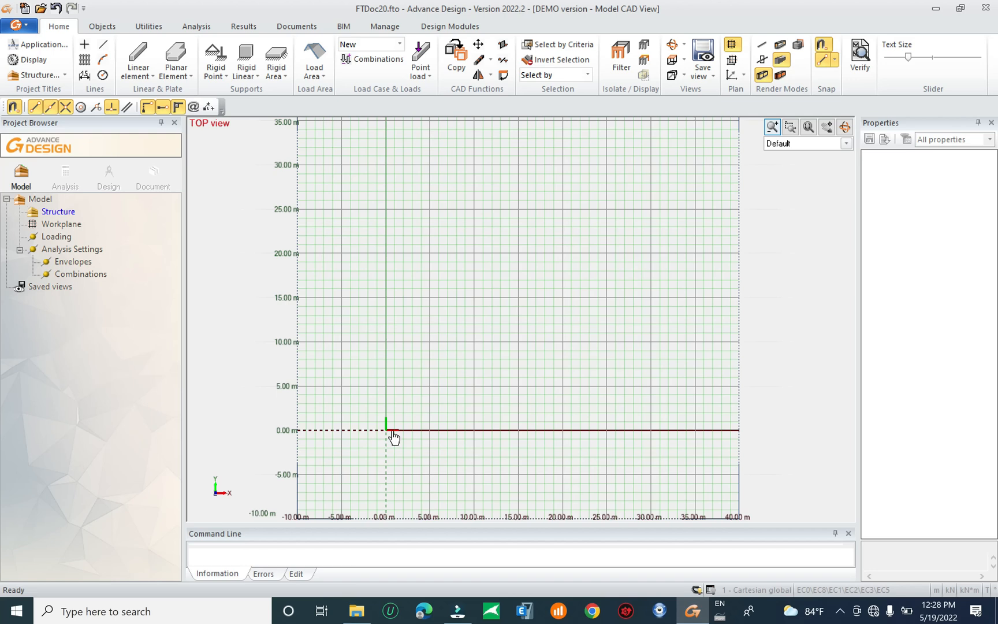
middle_click_drag(403, 408, 394, 406)
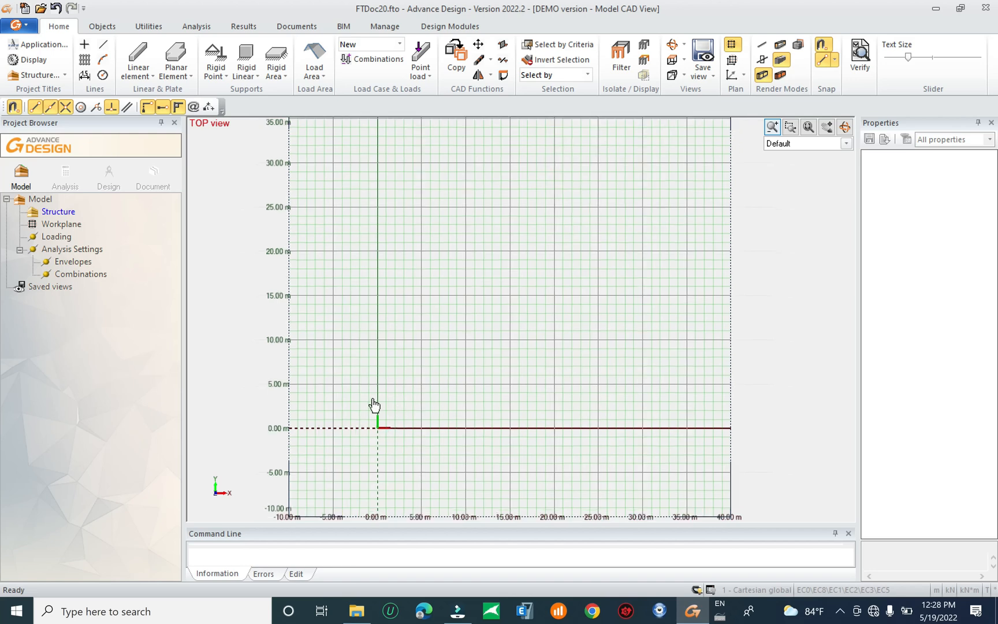
Copy the project name "Main hole desing in GAD" from the project titles and confirm the titles
left_click(384, 26)
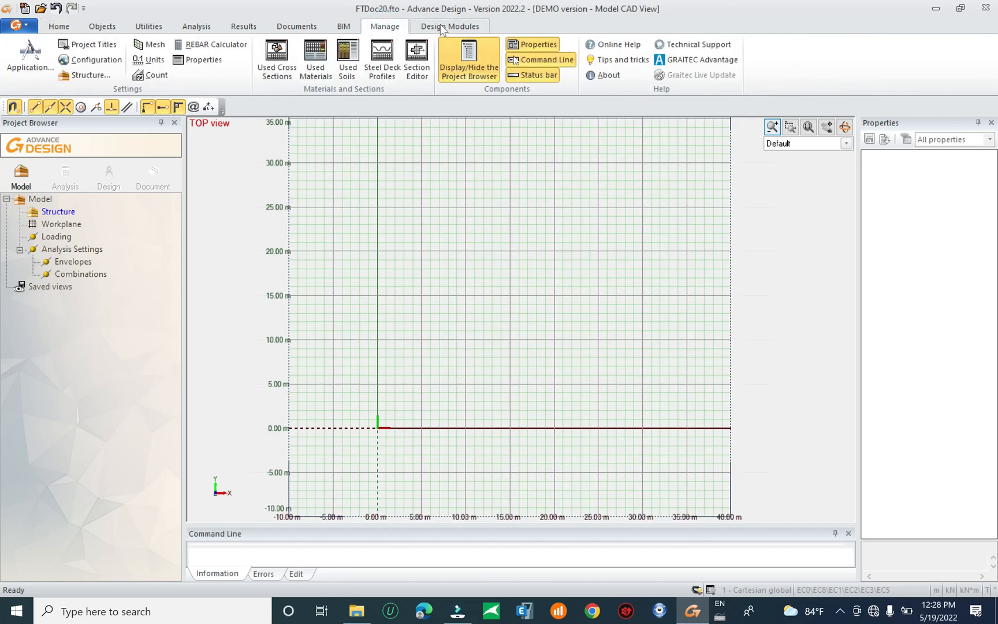
left_click(89, 45)
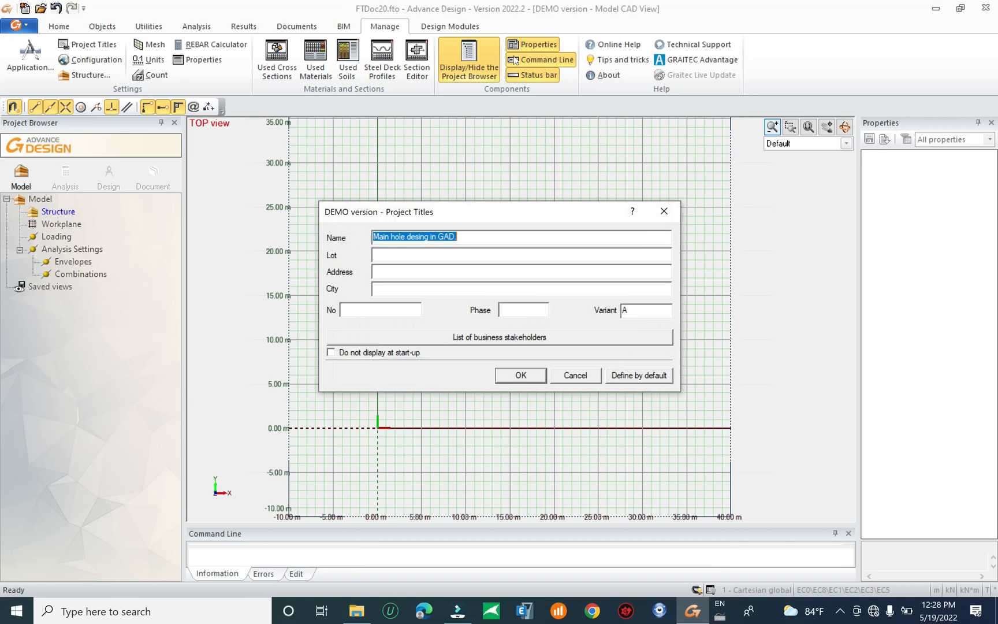
left_click(519, 375)
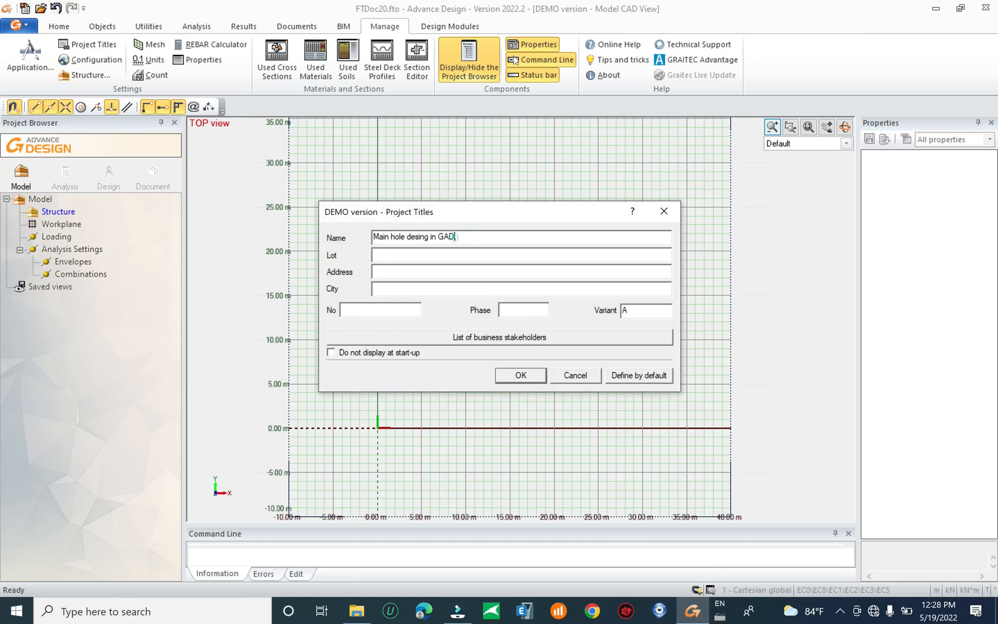
left_click_drag(457, 237, 310, 236)
right_click(421, 233)
left_click(439, 278)
left_click(519, 375)
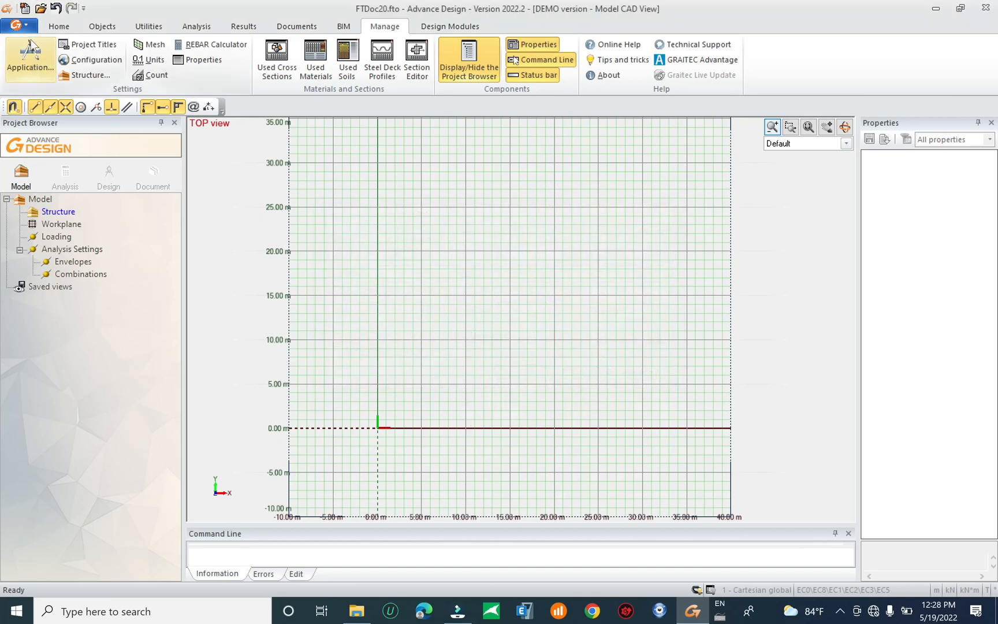
Save the project as Main hole desing in GAD.fto in the Projects folder, reusing the copied project name
left_click(19, 25)
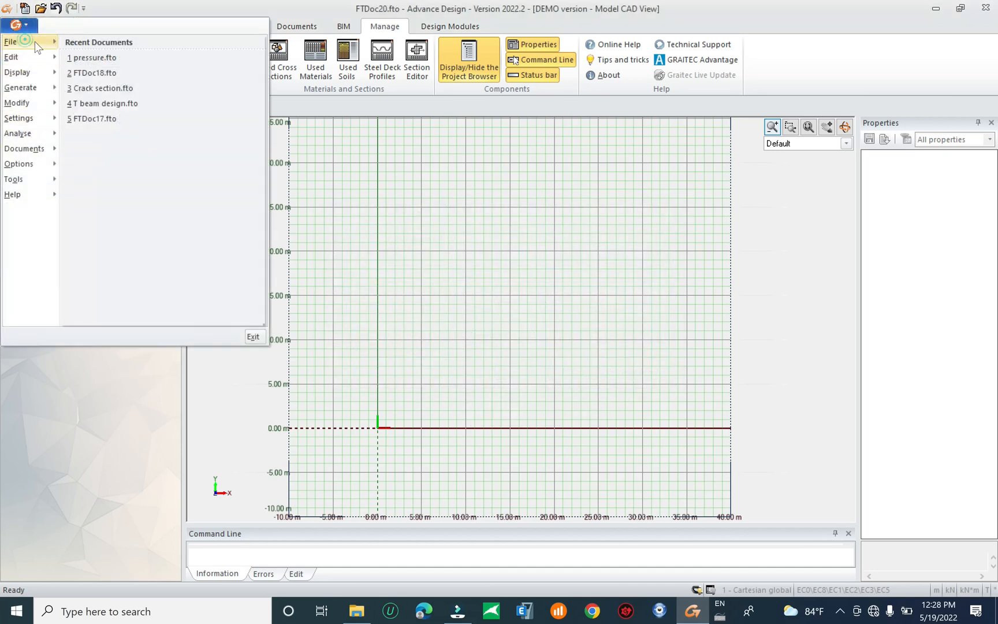
mouse_move(34, 42)
left_click(139, 134)
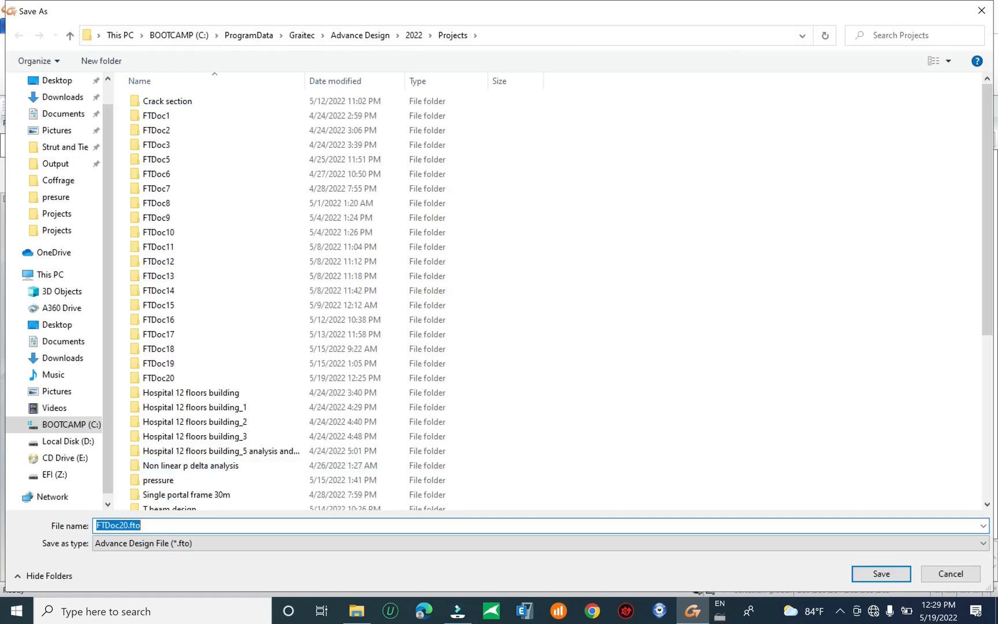
scroll(381, 404, "down", 6)
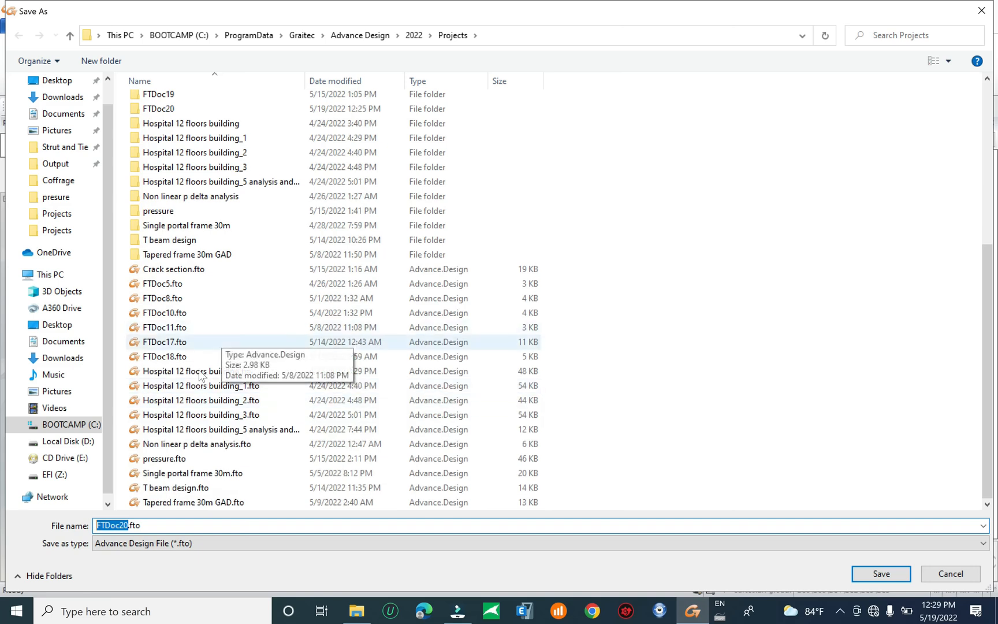
right_click(108, 529)
left_click(165, 396)
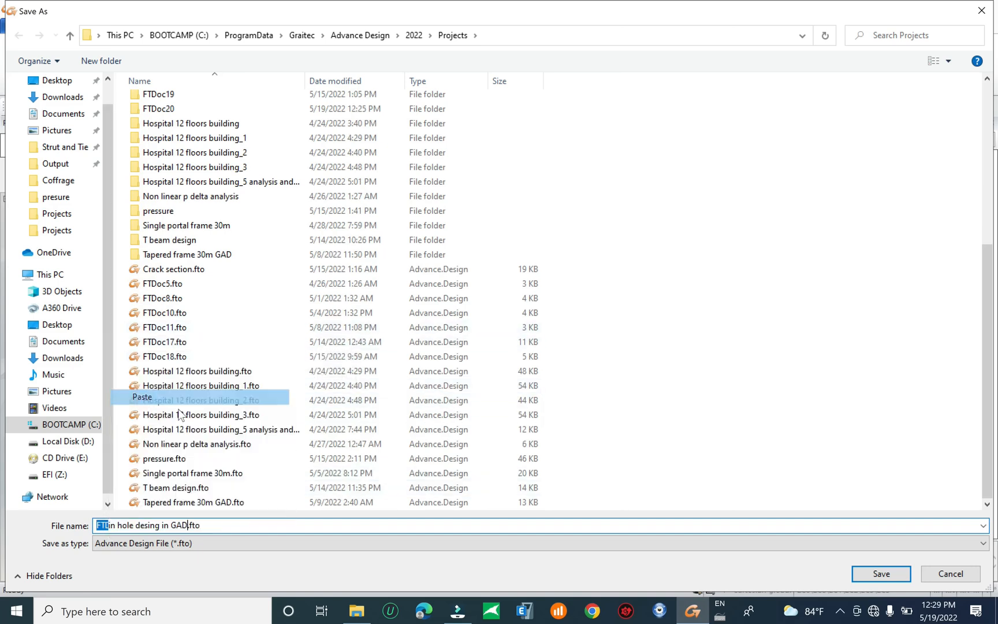
left_click(882, 573)
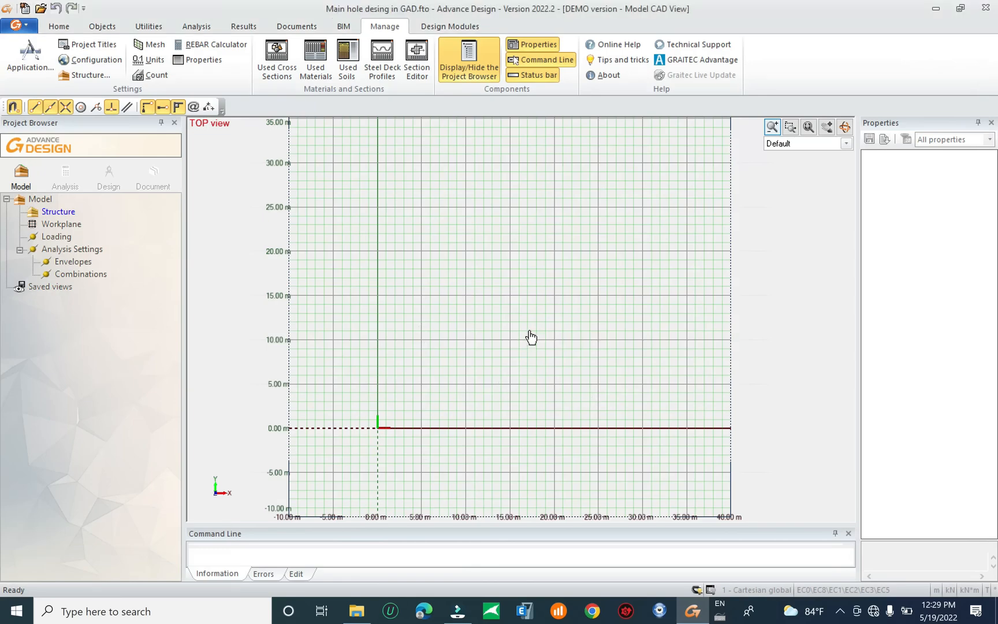
middle_click_drag(446, 353, 410, 371)
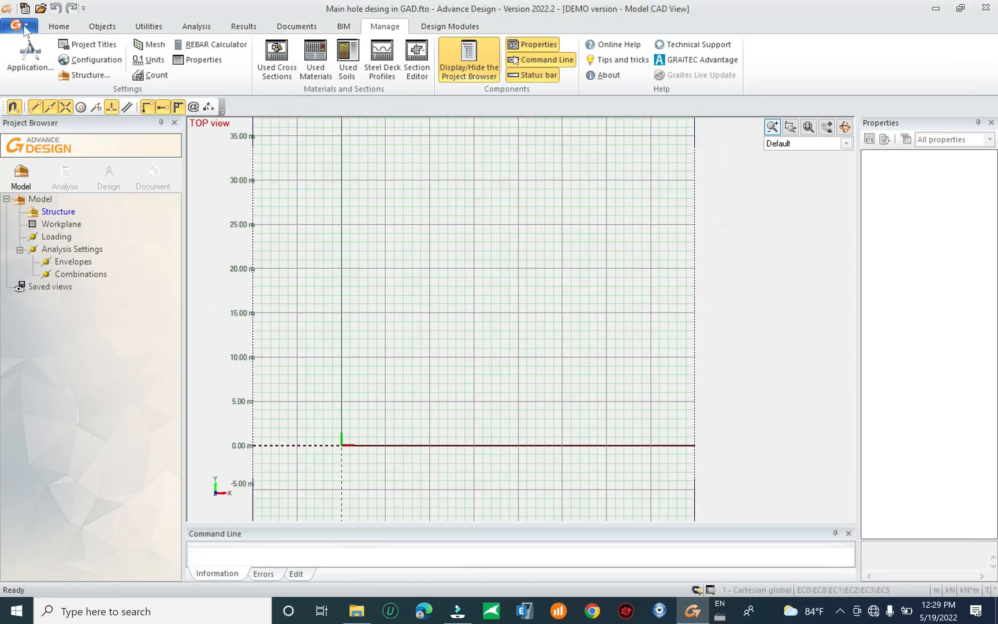
Import Main hole desing in GAD.dxf from the desktop as lines, with the DXF unit set to Meter
left_click(25, 27)
mouse_move(38, 40)
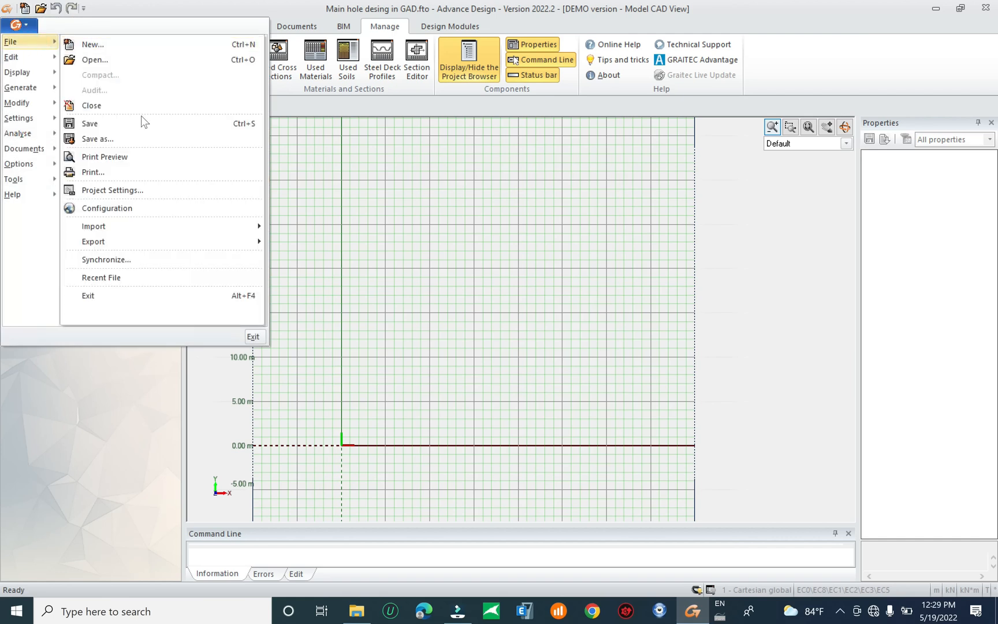
mouse_move(137, 226)
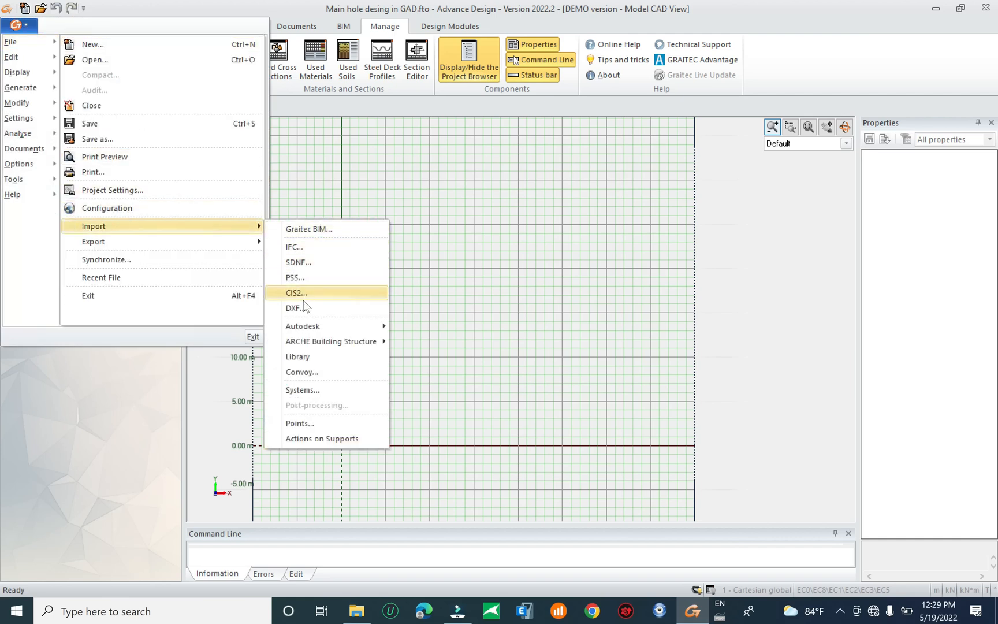
left_click(296, 308)
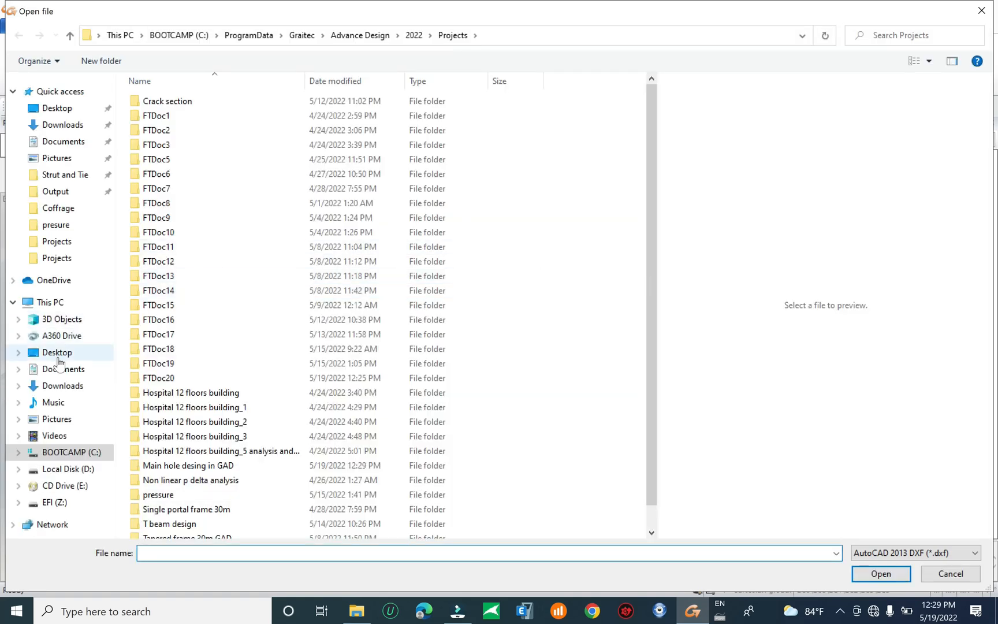
left_click(59, 354)
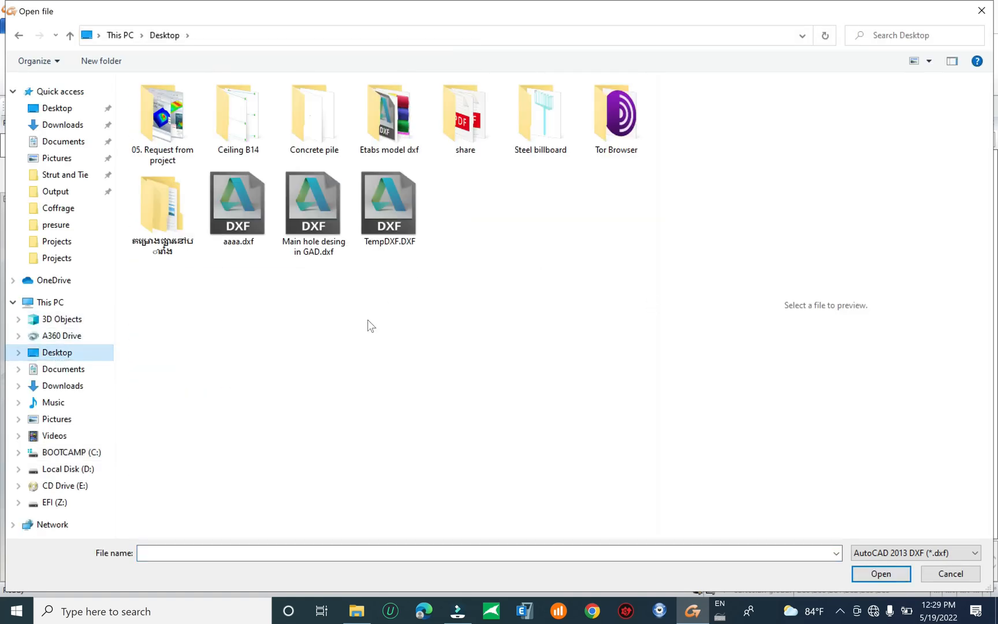
double_click(316, 218)
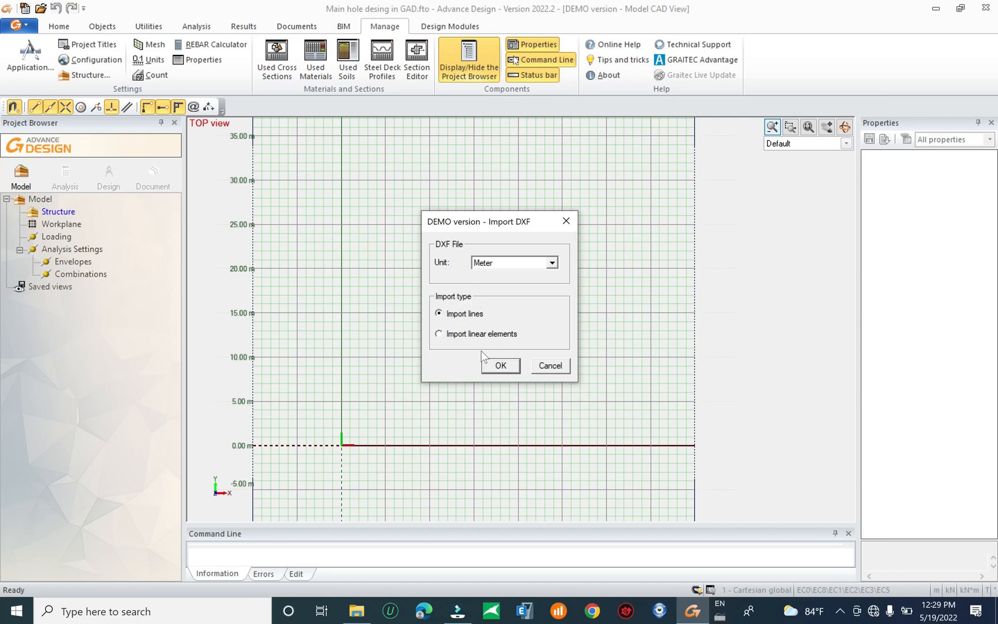
left_click(500, 369)
Examine the imported chamber outlines in the top view, selecting the rectangle around the ellipse
scroll(483, 394, "up", 3)
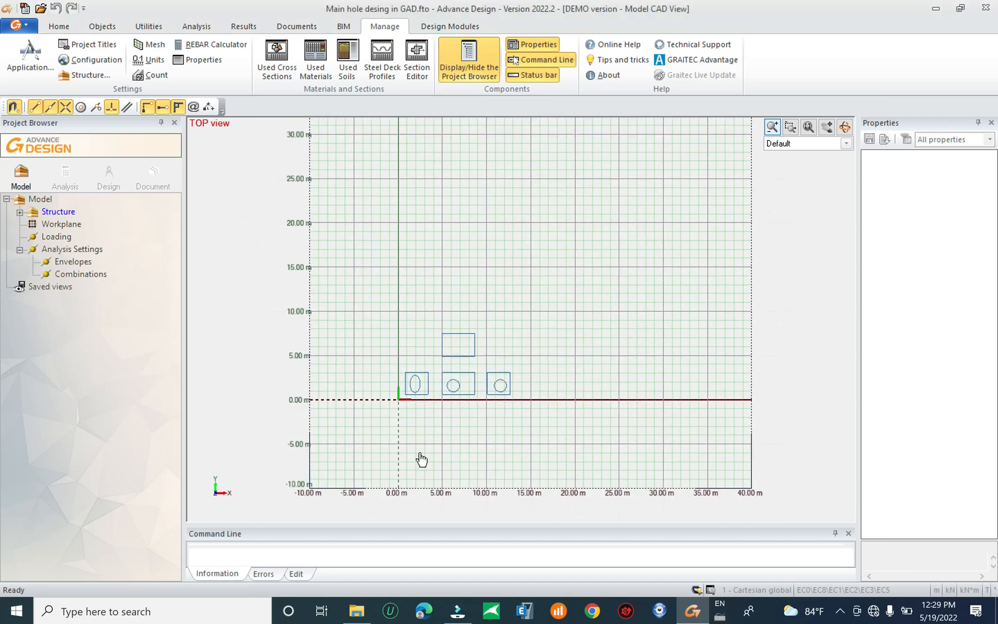
scroll(494, 391, "up", 3)
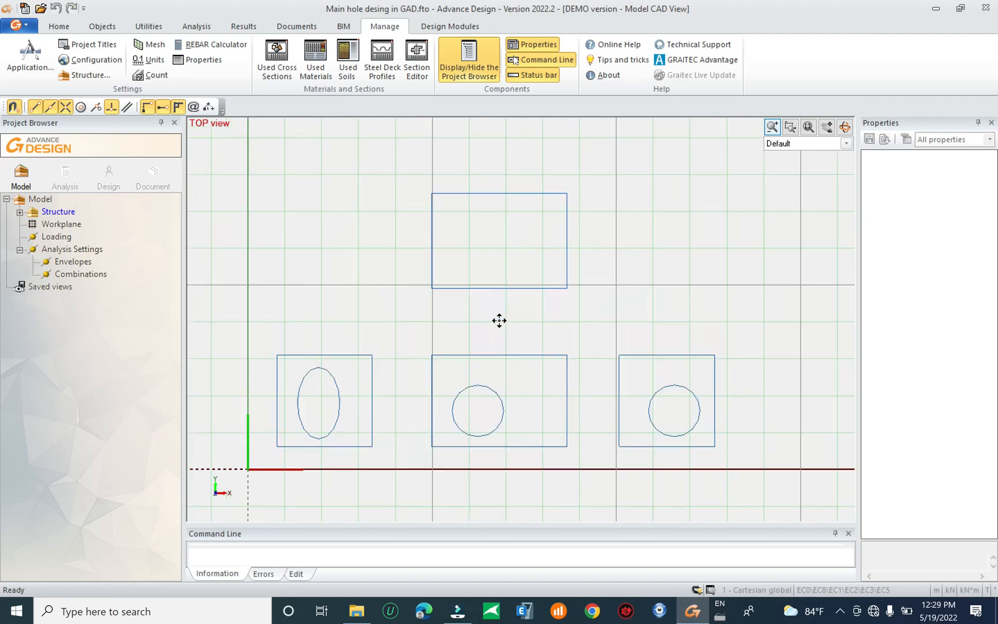
left_click(567, 258)
left_click(450, 375)
middle_click_drag(370, 366, 382, 353)
left_click_drag(387, 314, 352, 361)
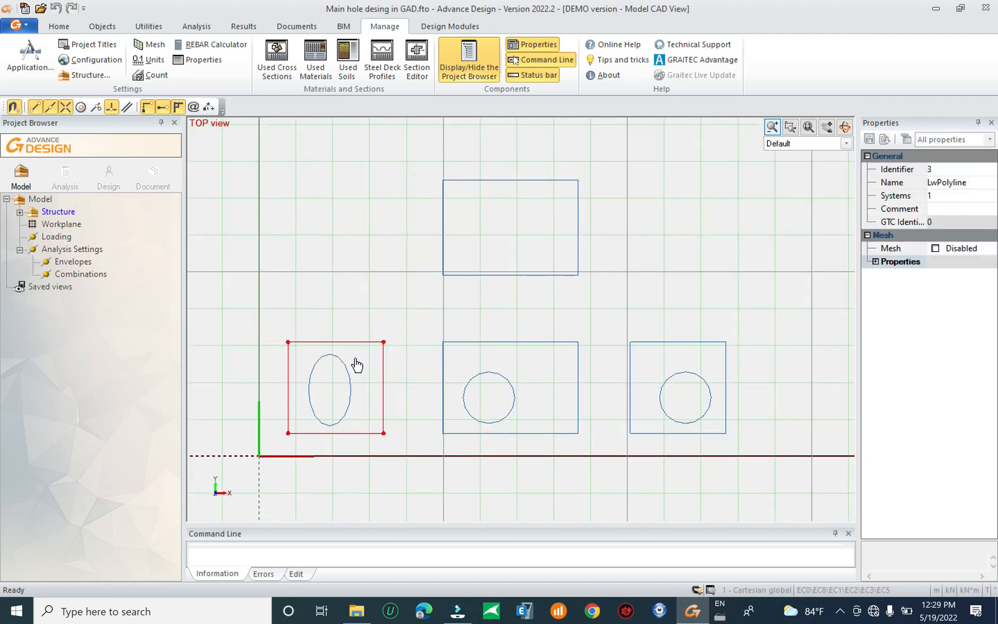
left_click(498, 334)
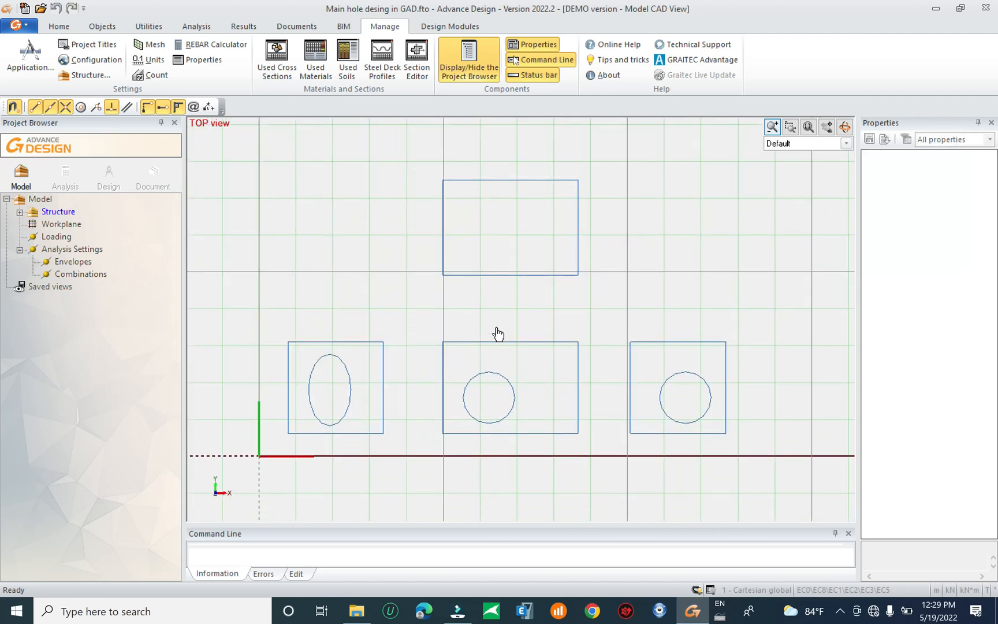
left_click_drag(402, 330, 359, 361)
left_click_drag(543, 322, 520, 347)
left_click_drag(690, 321, 665, 363)
left_click(470, 263)
middle_click_drag(470, 263, 462, 298)
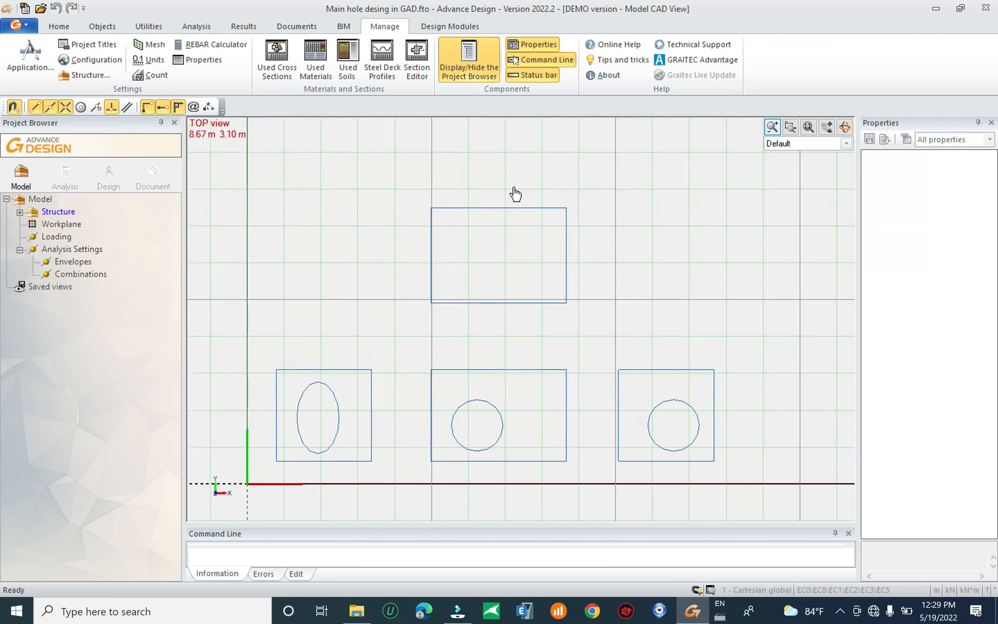
left_click_drag(504, 193, 390, 332)
left_click(321, 403)
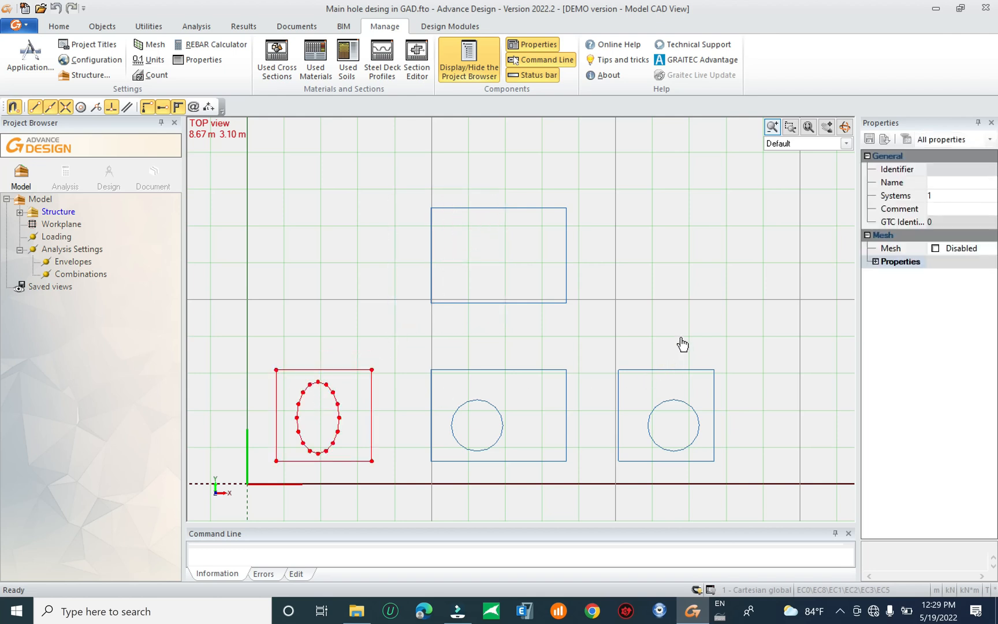
left_click_drag(684, 347, 655, 390)
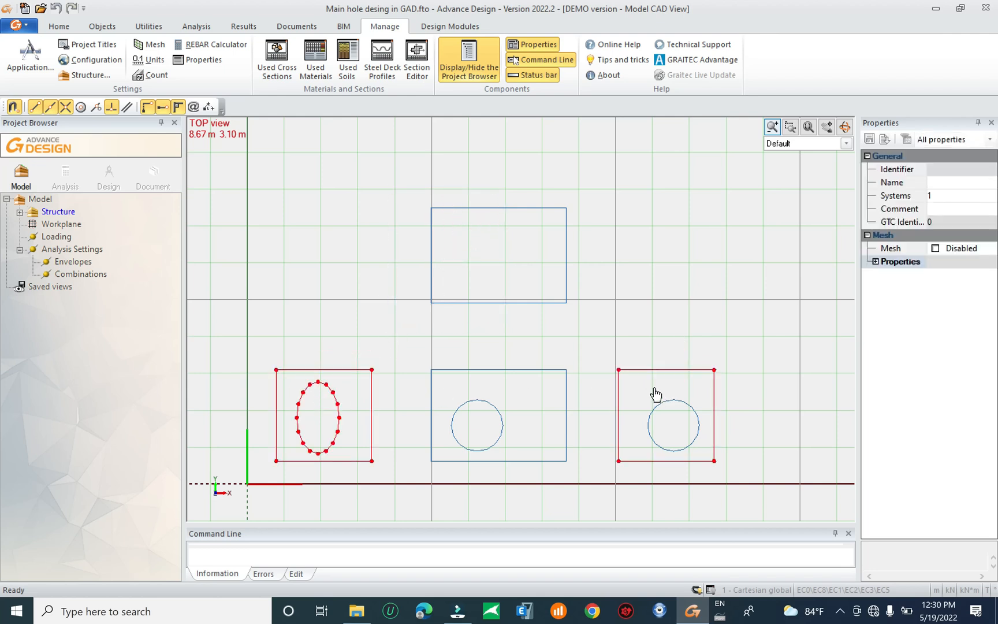
key("Escape")
left_click_drag(519, 340, 484, 387)
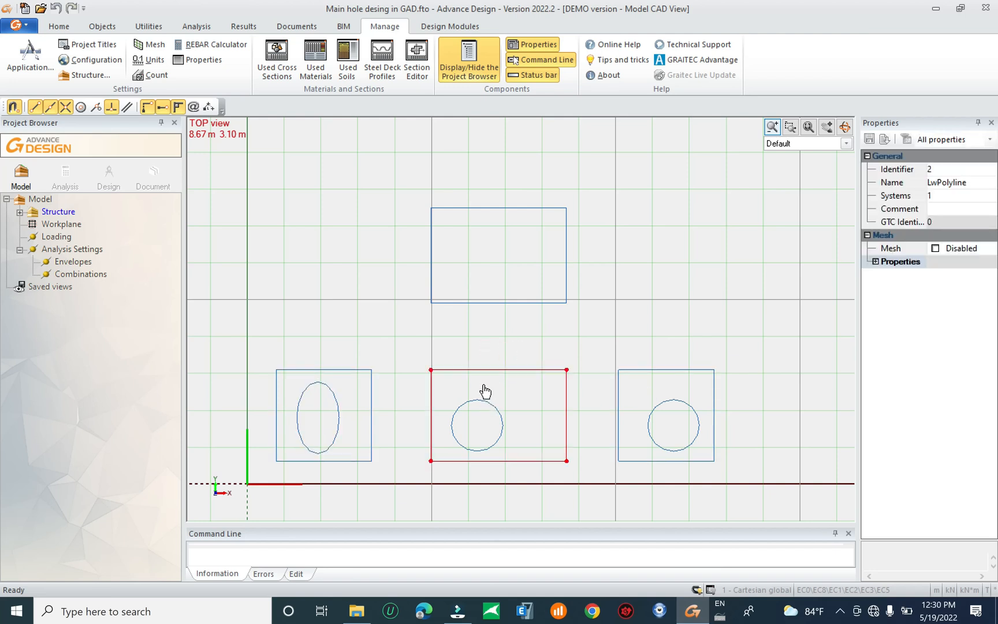
key("Escape")
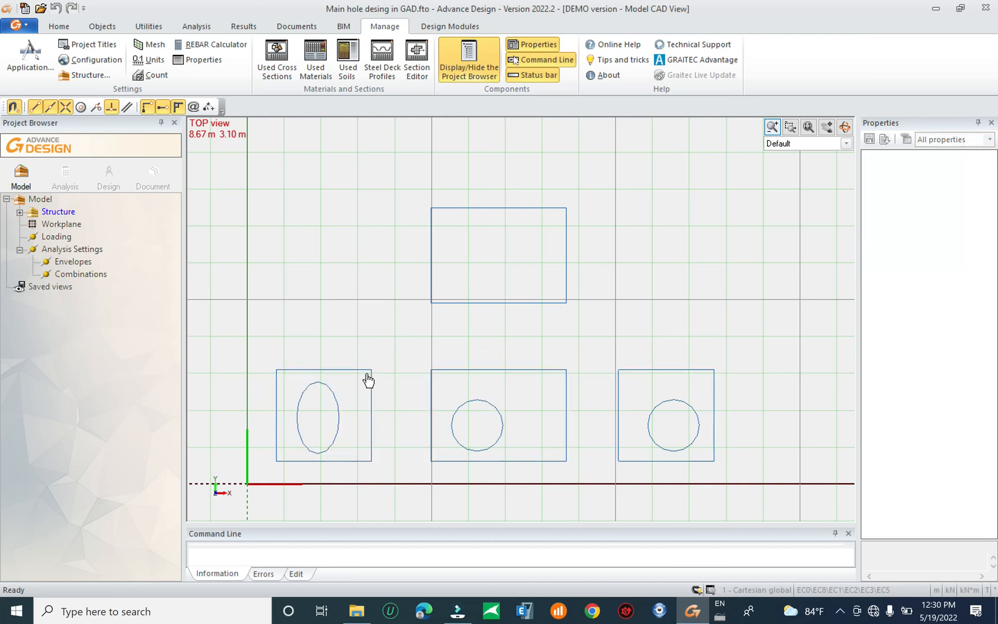
Try to convert the upper rectangle's contour lines to a planar element, choosing to delete the help lines
left_click_drag(543, 189, 486, 238)
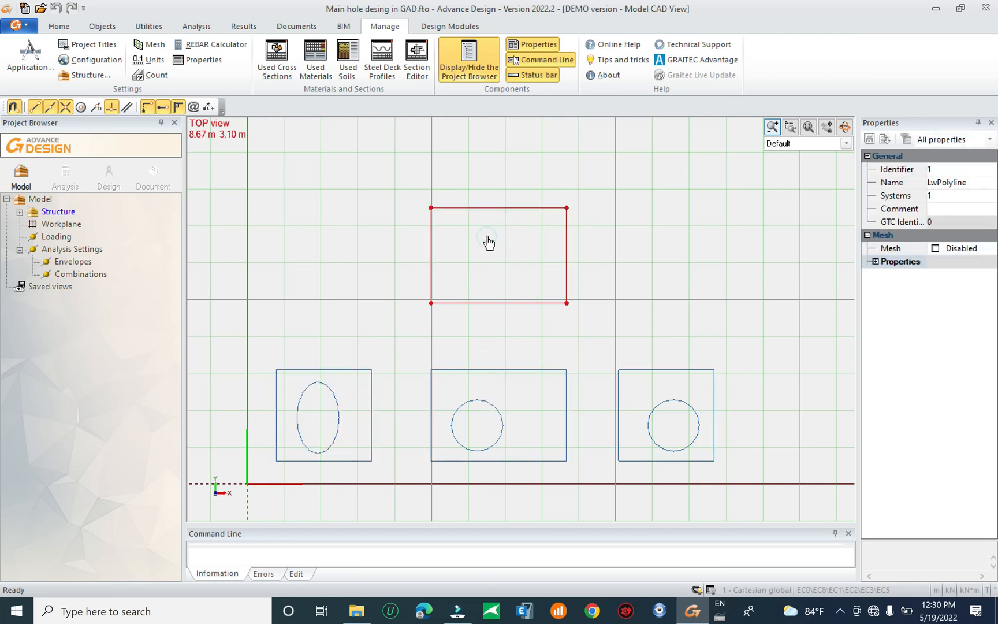
left_click(149, 26)
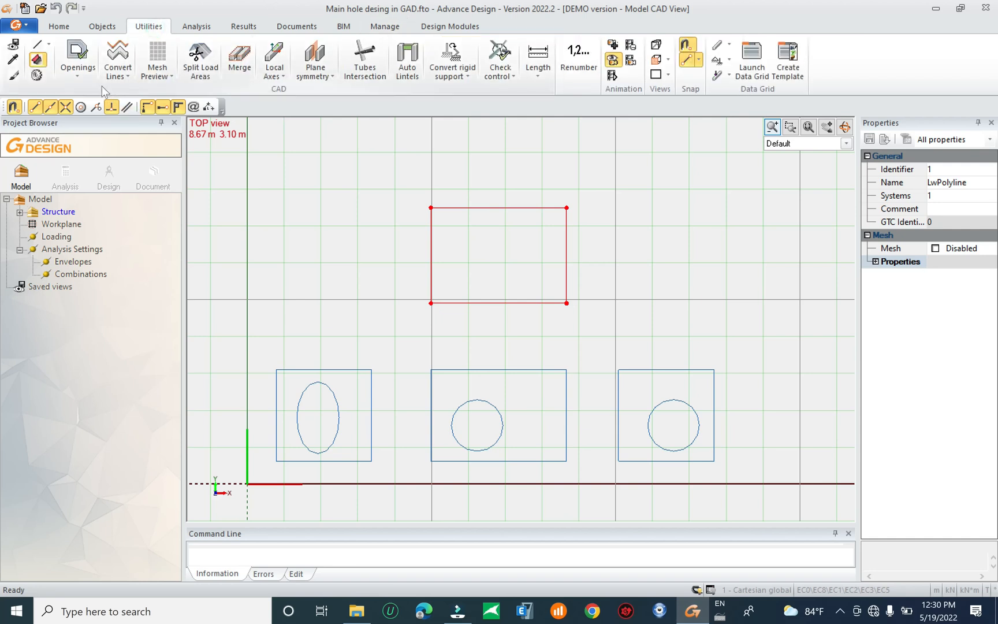
left_click(117, 63)
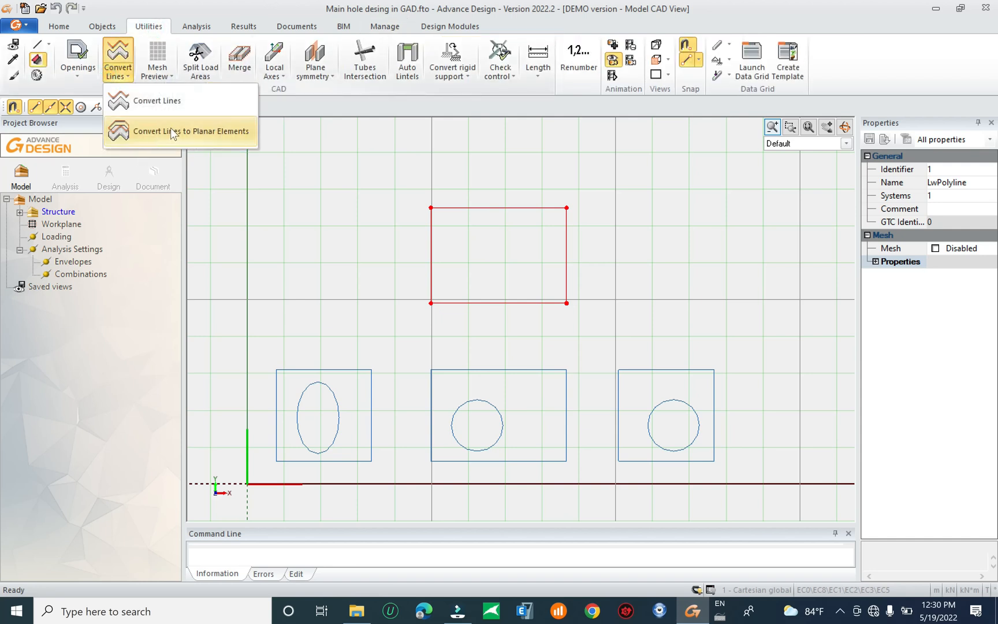
left_click(171, 131)
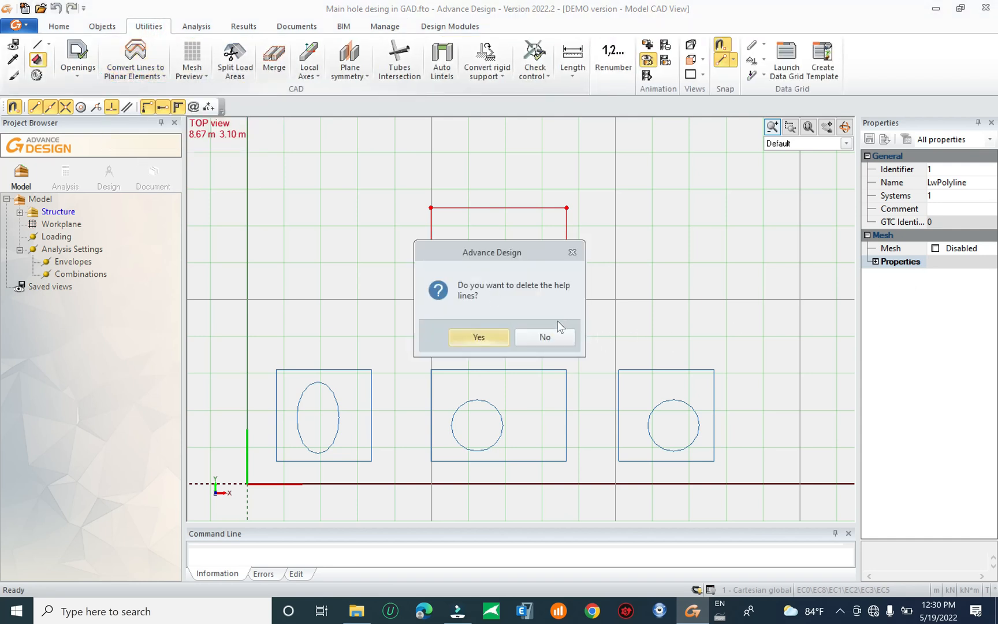
left_click(492, 336)
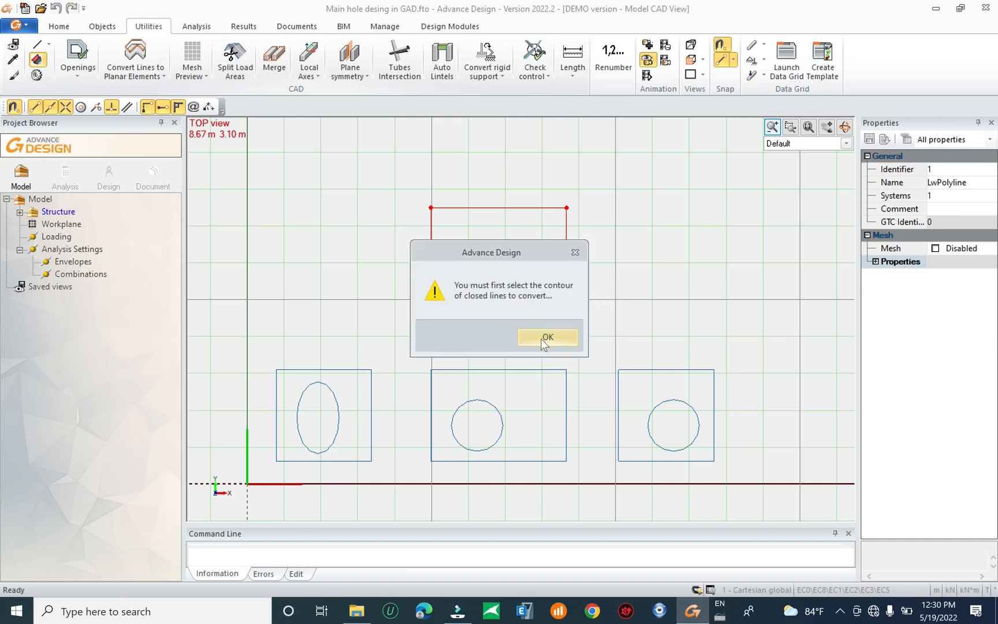
left_click(547, 337)
left_click(527, 285)
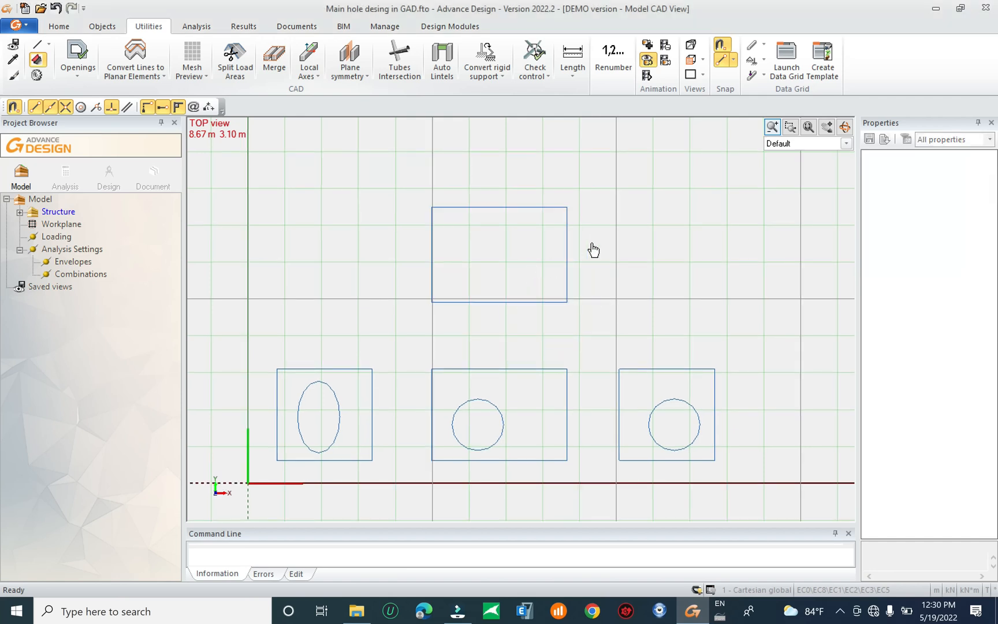
Try again to convert the upper rectangle to a planar element, this time keeping the help lines
left_click_drag(591, 244, 508, 267)
left_click(135, 58)
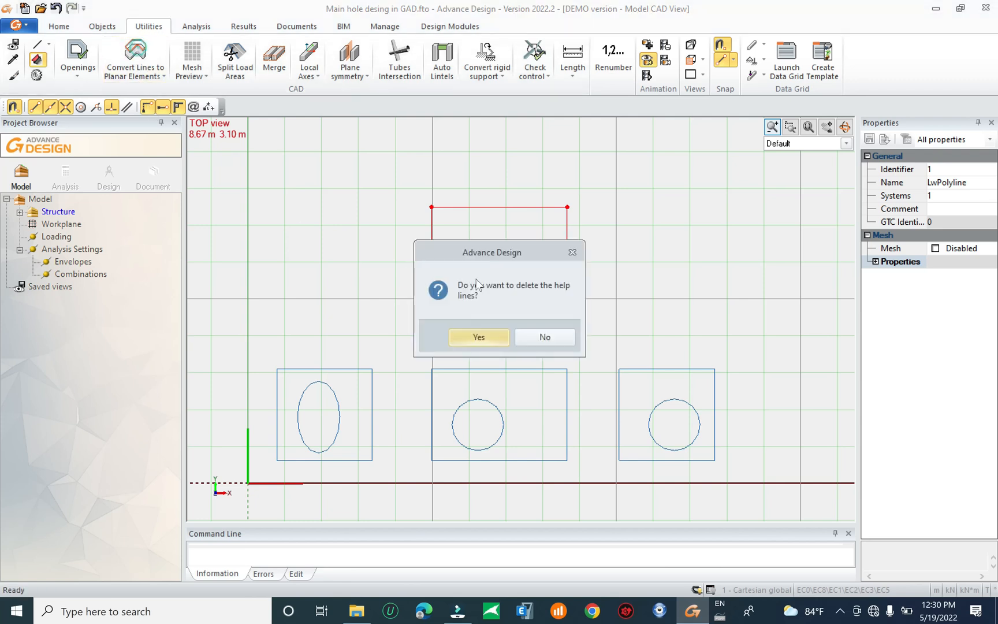
left_click(538, 336)
left_click(546, 338)
scroll(488, 245, "up", 5)
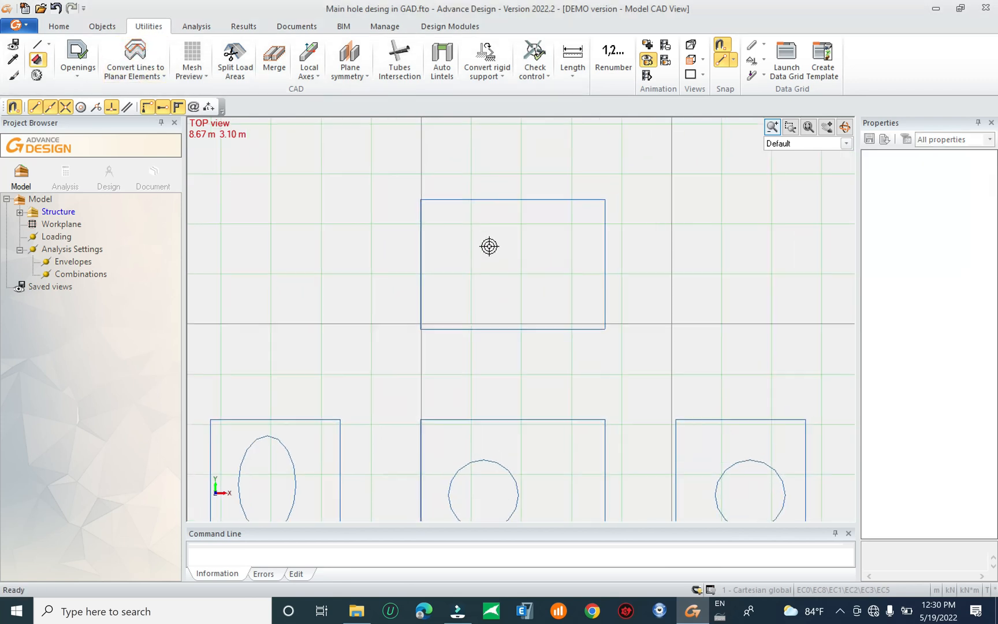
scroll(552, 421, "up", 2)
middle_click_drag(588, 372, 570, 408)
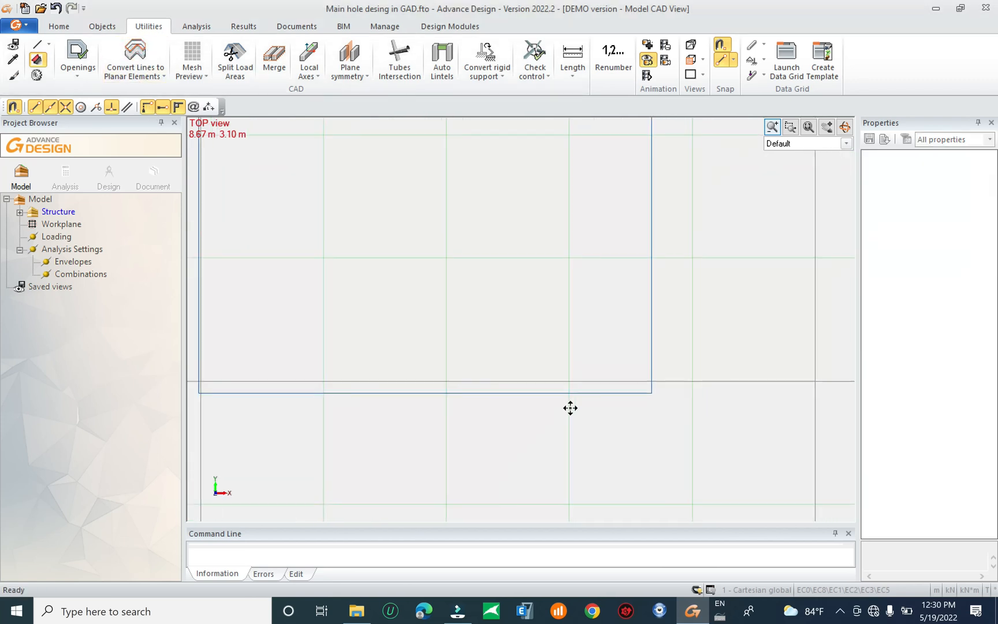
left_click(516, 394)
scroll(582, 358, "down", 3)
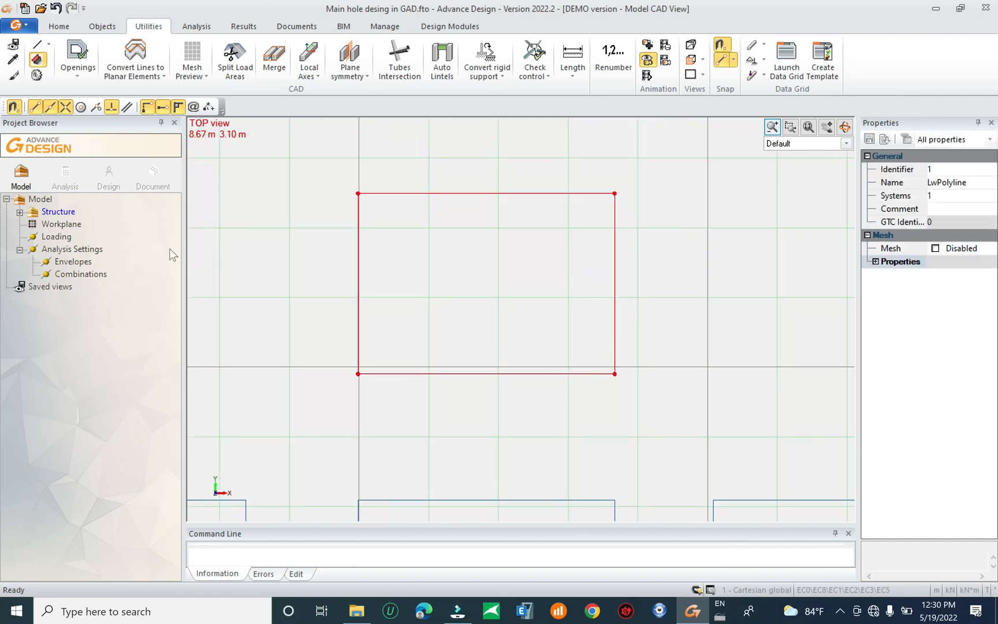
key("Escape")
scroll(567, 305, "down", 3)
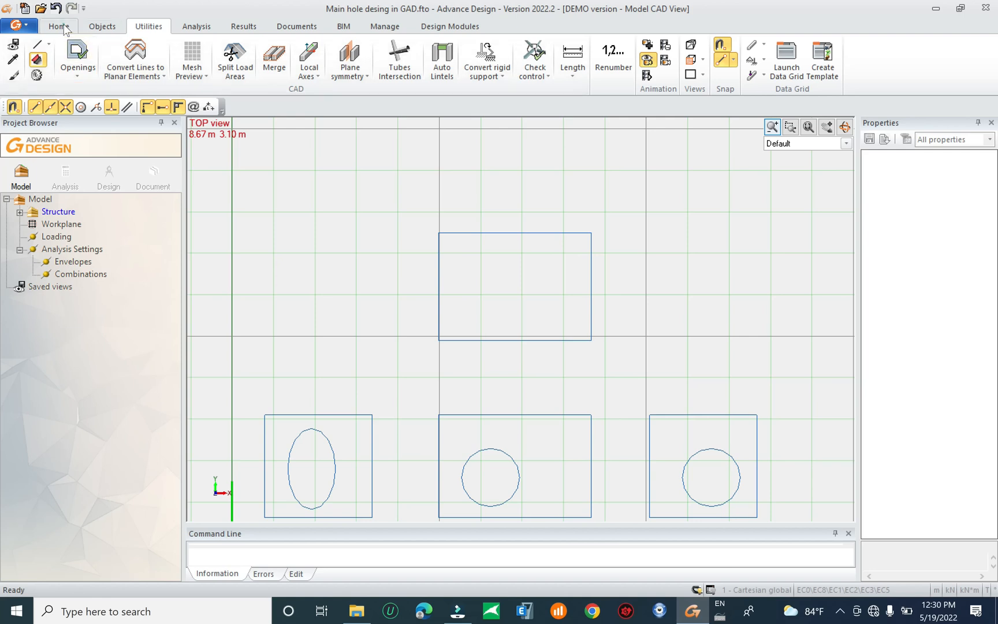
Start a new planar element and set its thickness at the 1st vertex to 30 cm
left_click(64, 28)
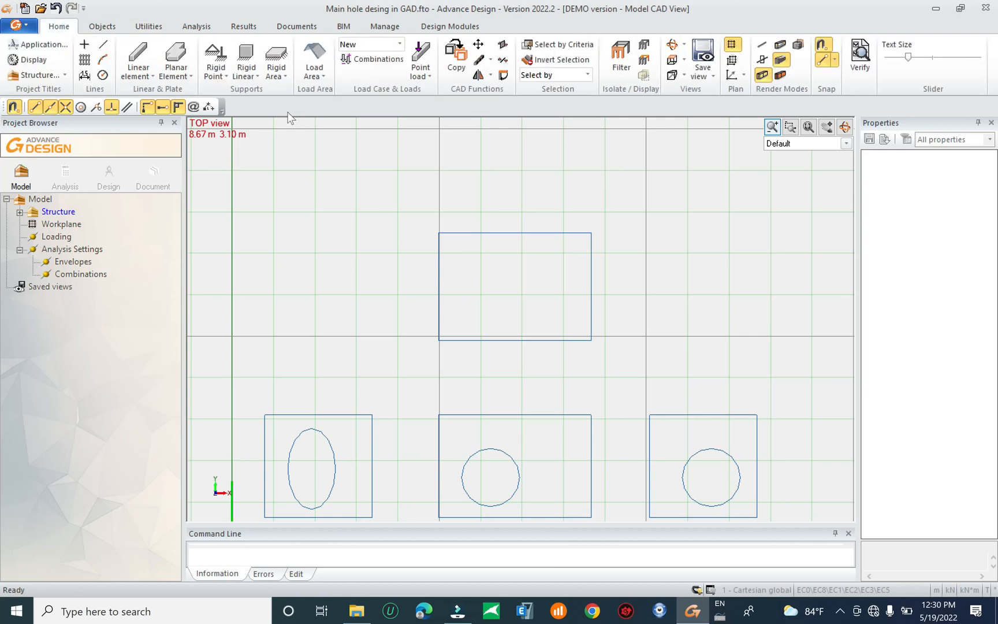
left_click(180, 52)
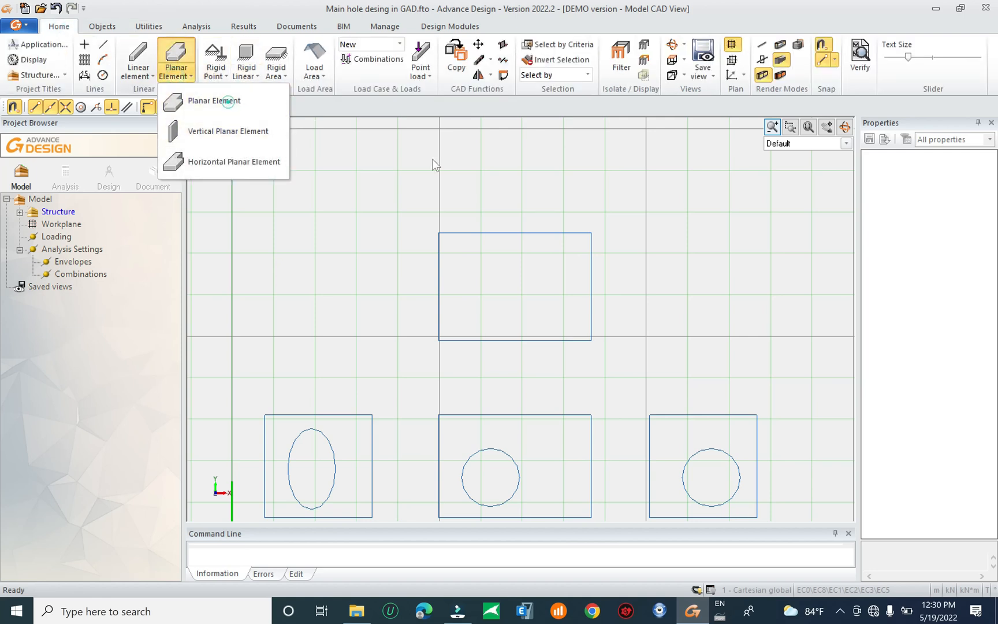
left_click(228, 101)
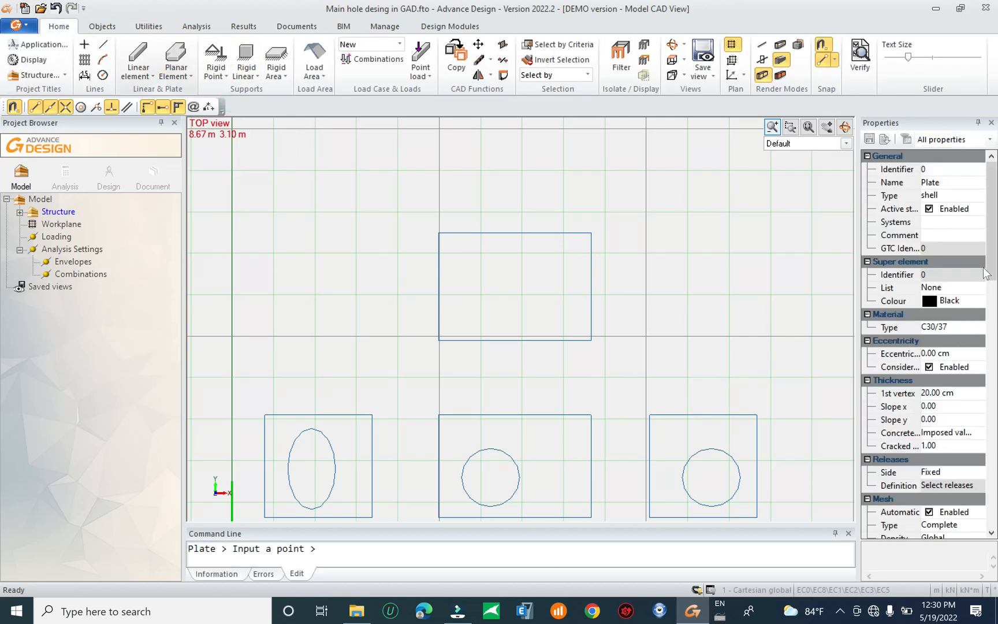
scroll(986, 274, "down", 2)
left_click(945, 340)
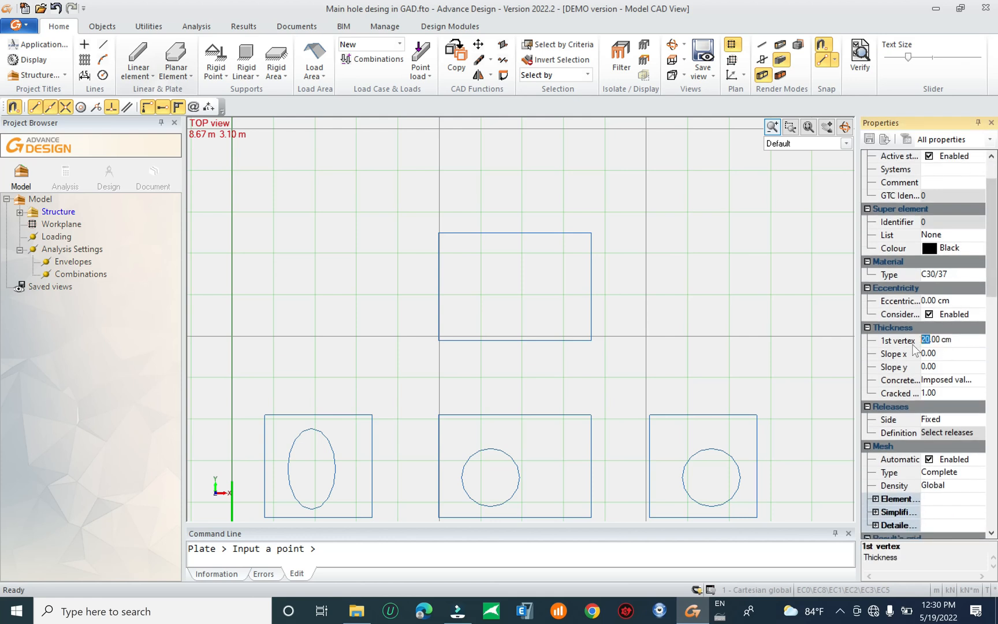
type("3")
key("Return")
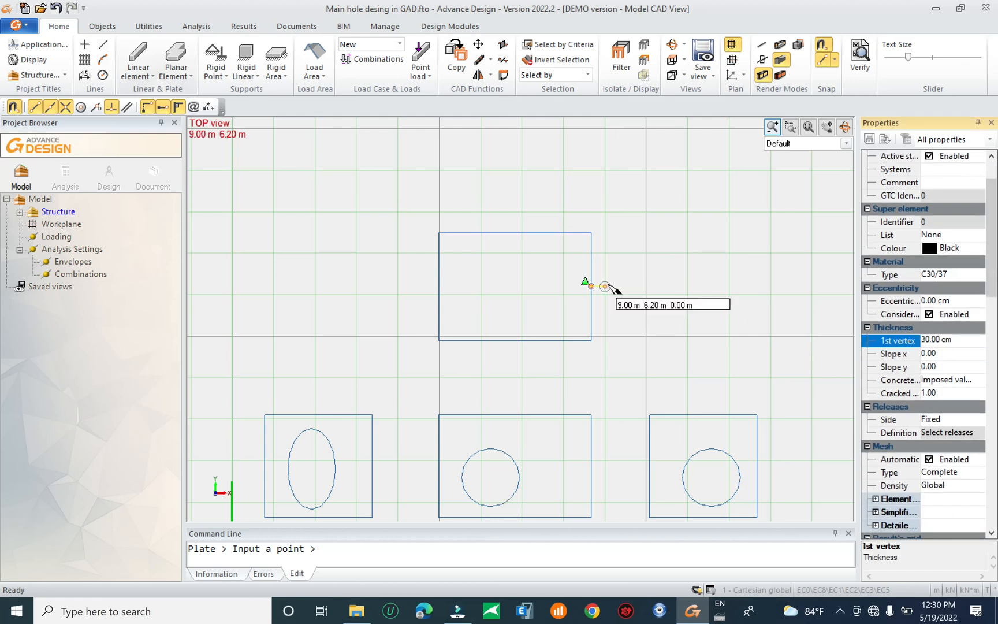
scroll(470, 341, "up", 3)
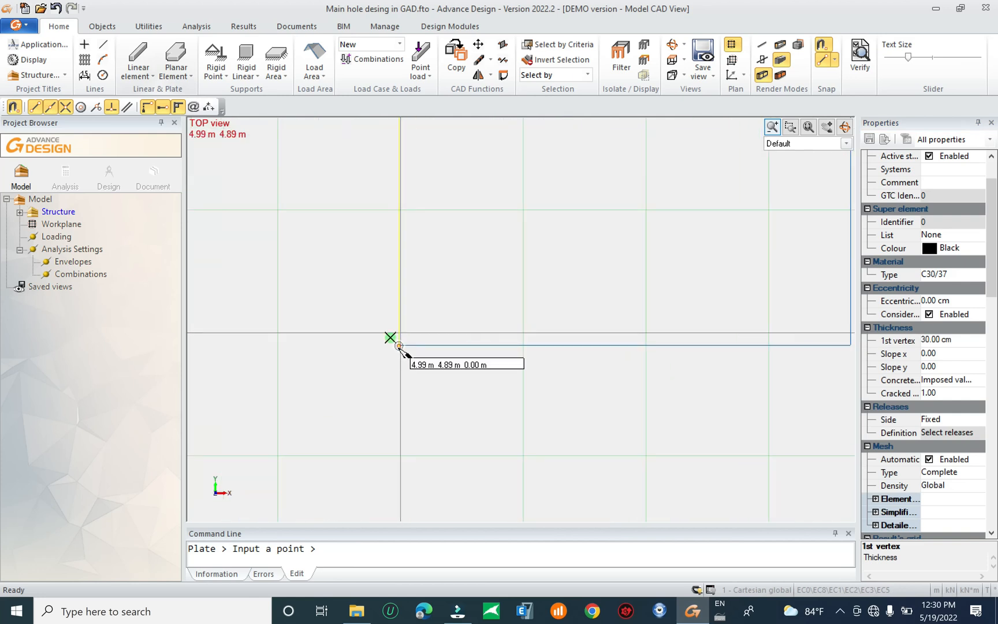
scroll(398, 353, "up", 2)
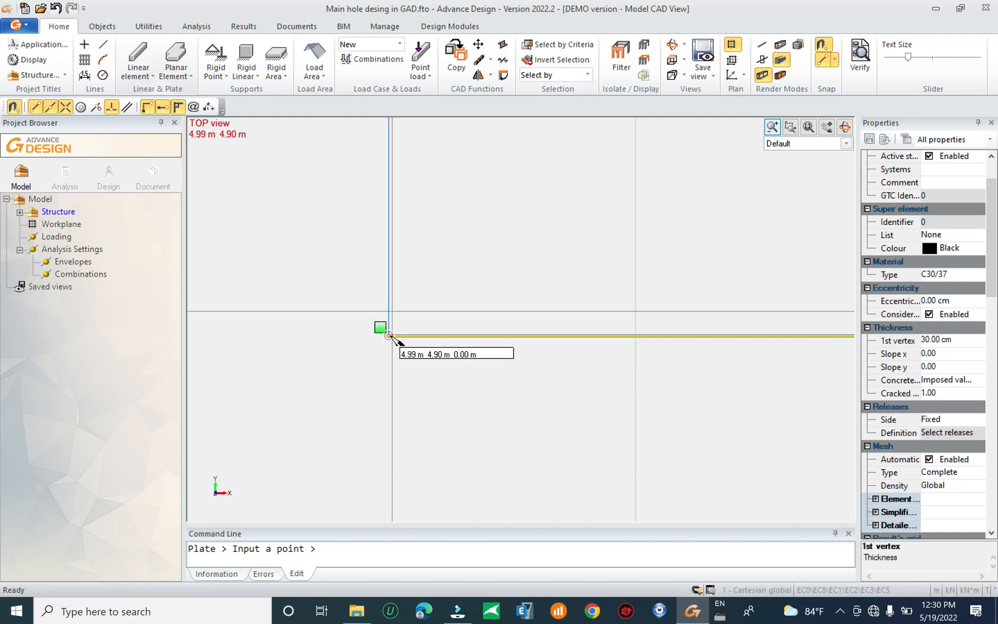
scroll(399, 412, "down", 3)
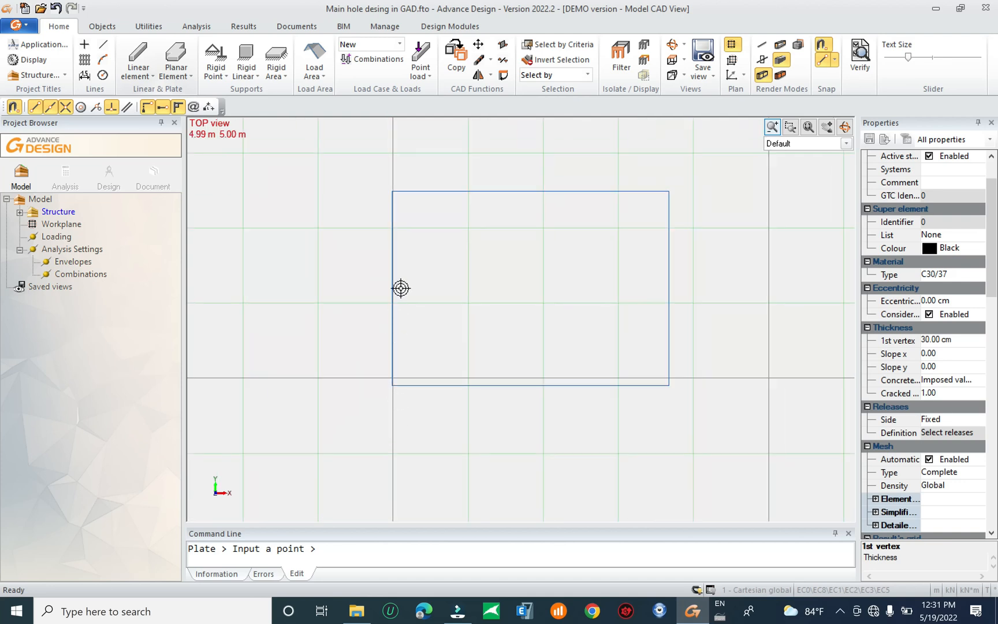
scroll(421, 204, "up", 2)
scroll(406, 198, "up", 1)
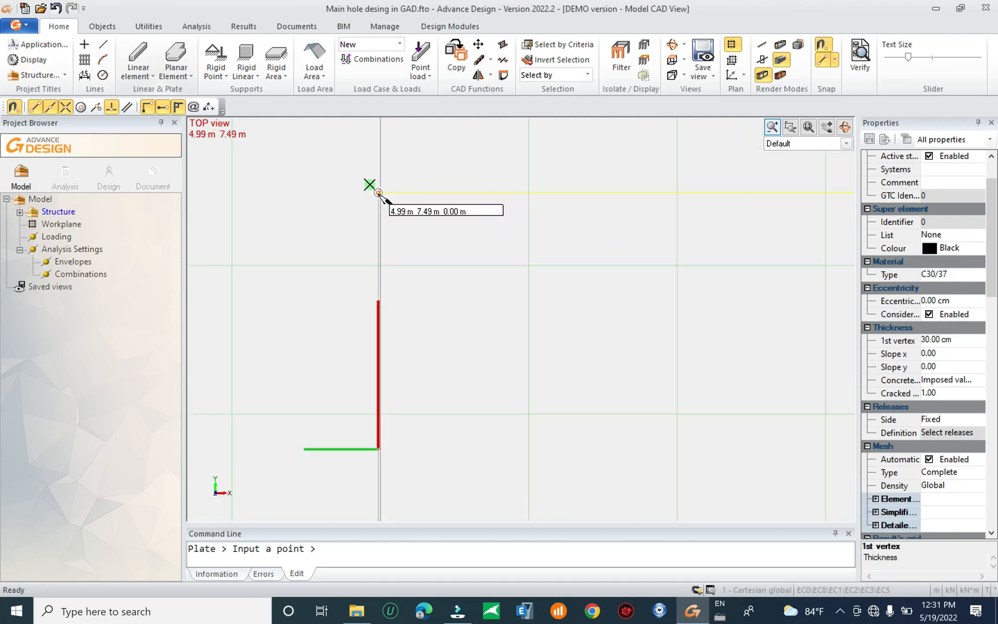
scroll(384, 194, "up", 2)
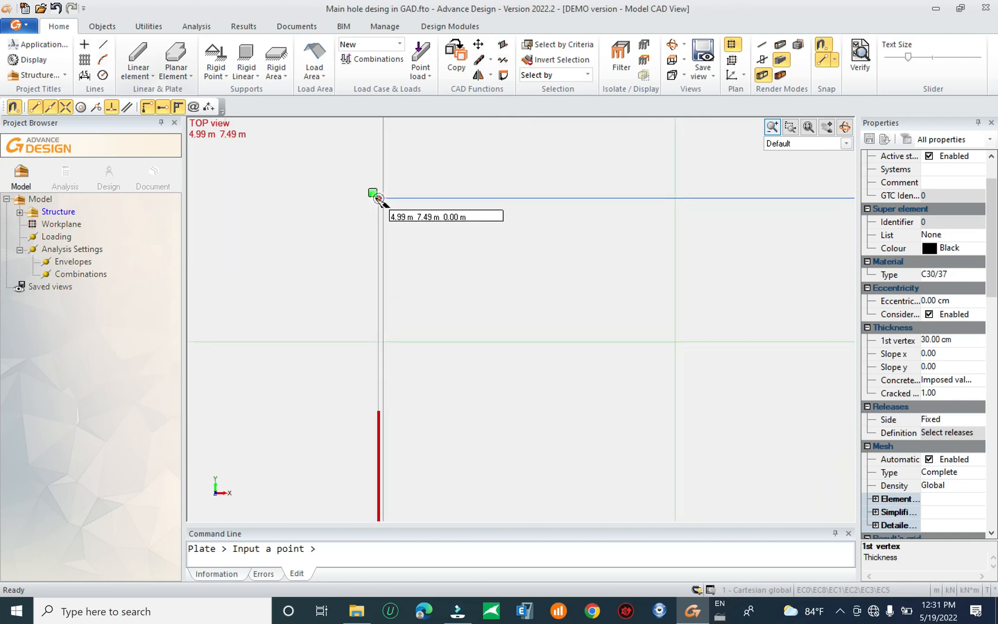
scroll(265, 208, "down", 2)
scroll(266, 208, "down", 2)
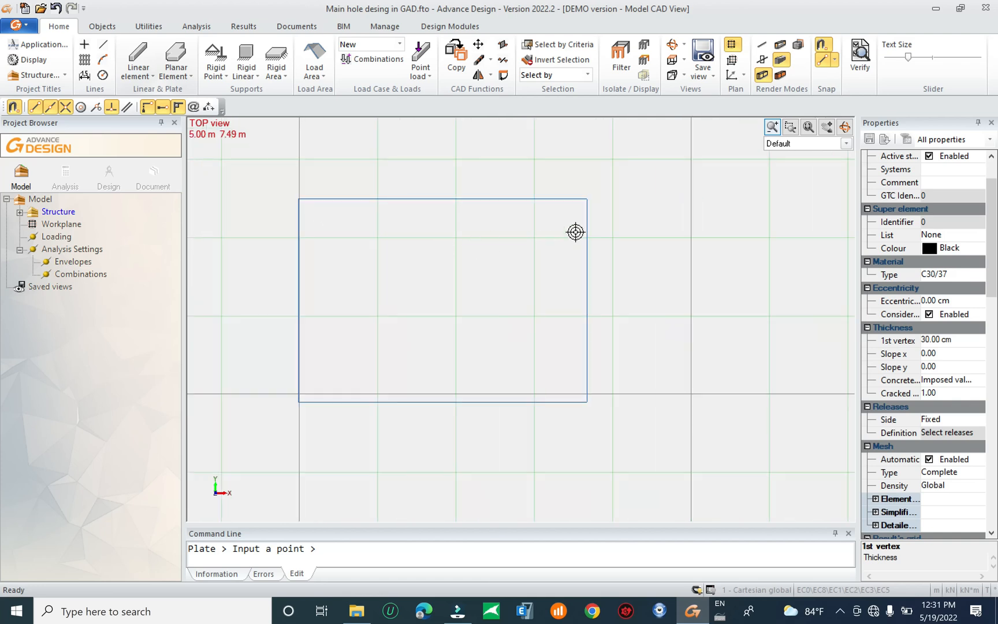
key("Escape")
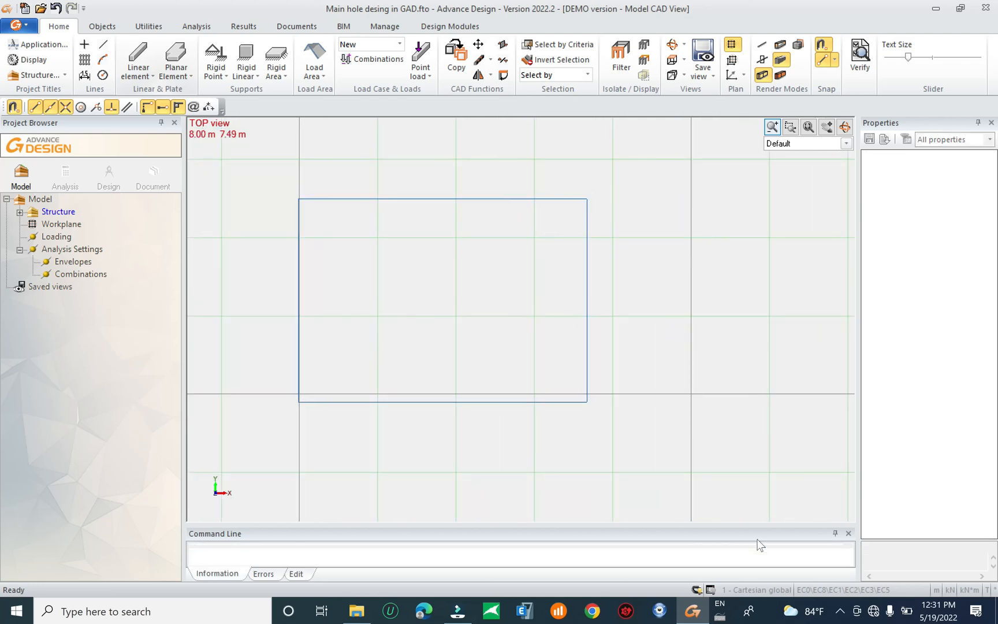
Turn off the intersection snap mode in the snap properties and apply the change
right_click(699, 590)
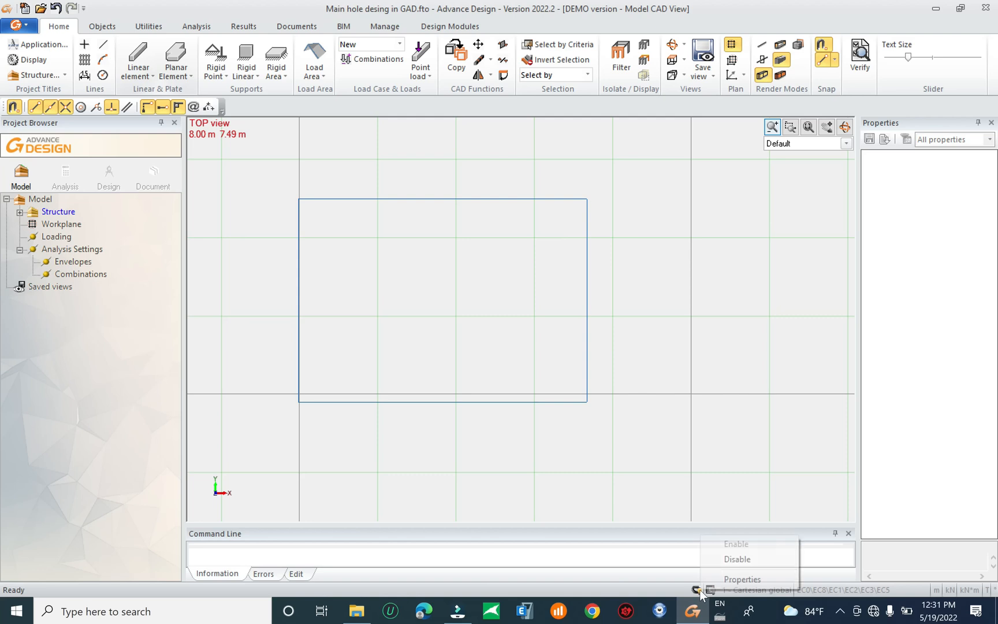
left_click(730, 579)
left_click(387, 292)
left_click(581, 371)
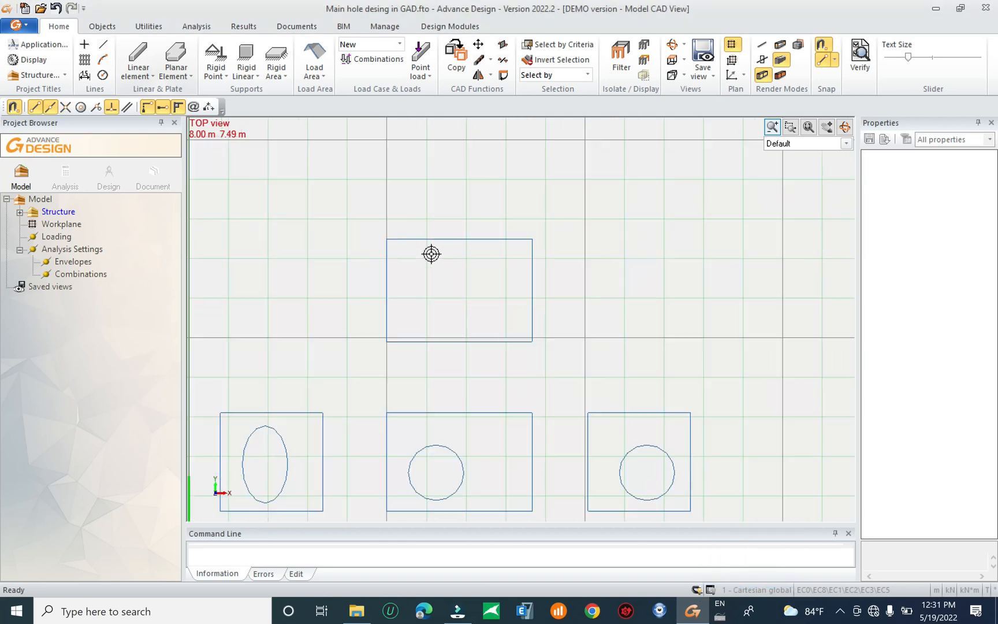
Draw a 30 cm thick planar element over the upper rectangle by picking its four corners
left_click(176, 61)
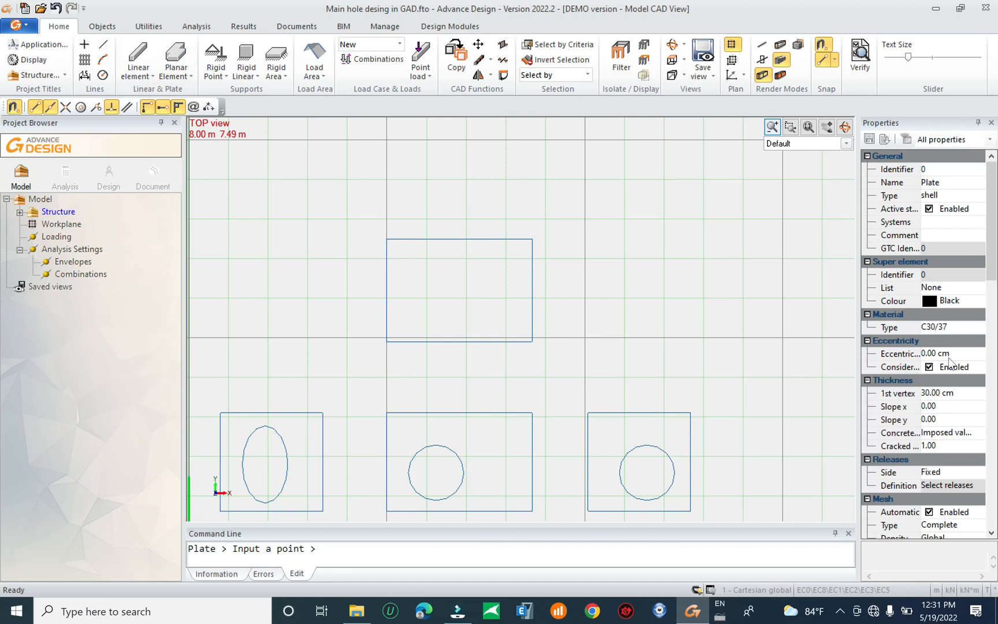
scroll(953, 271, "down", 3)
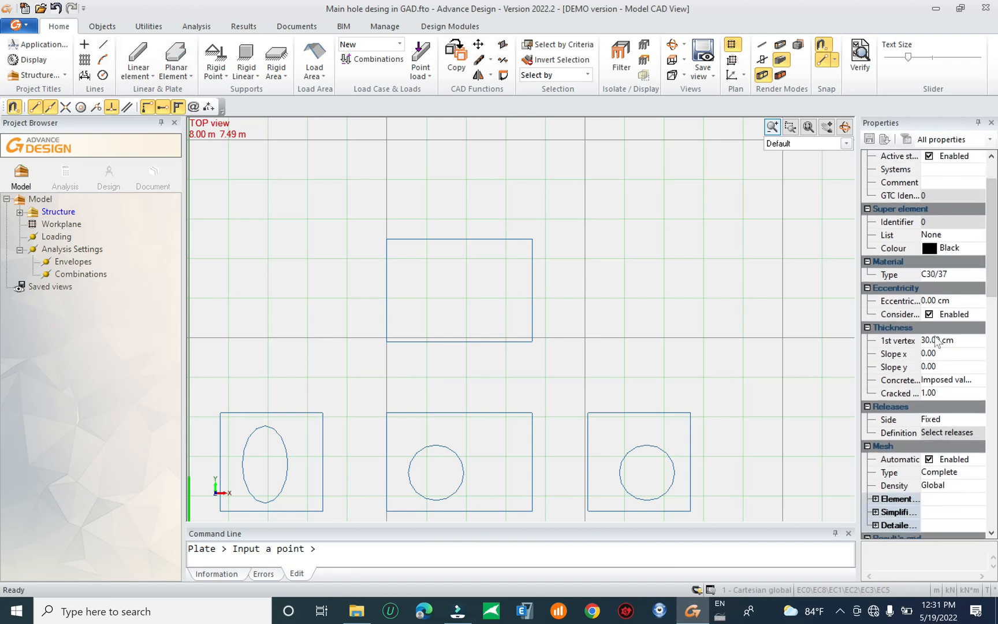
left_click(943, 341)
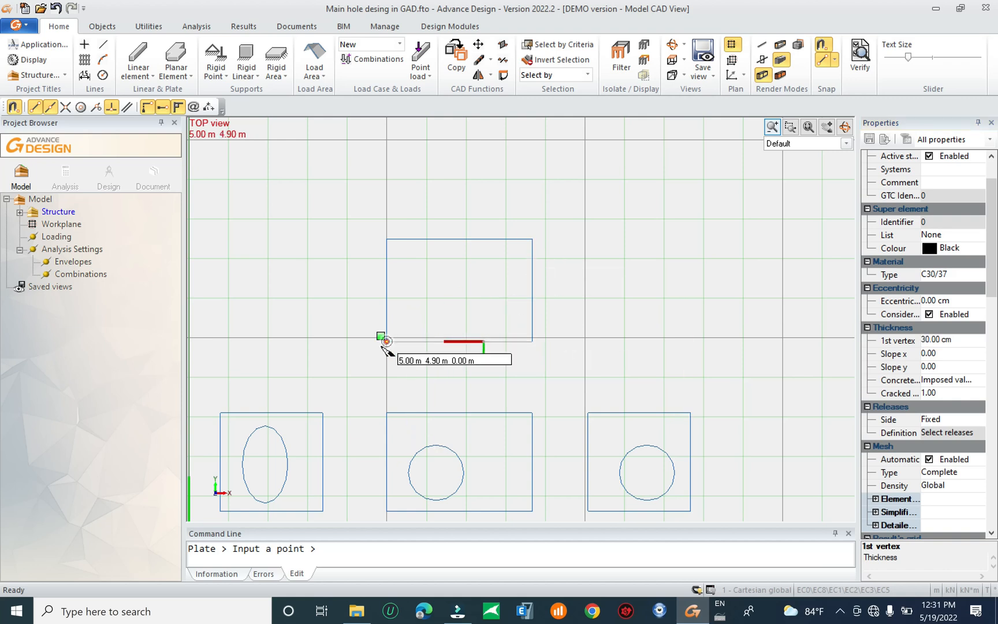
scroll(393, 342, "up", 5)
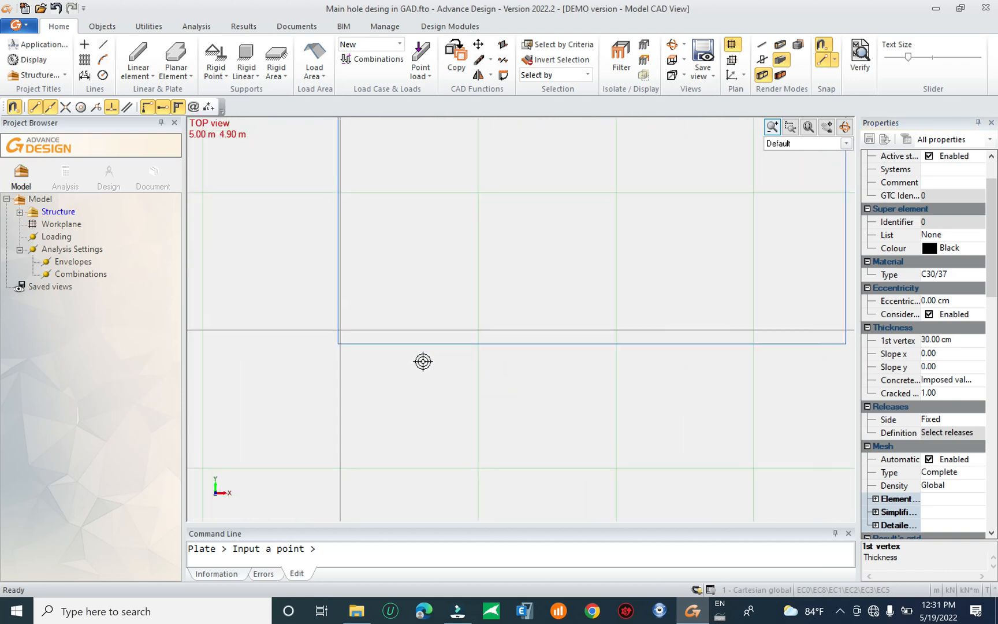
left_click(328, 344)
scroll(320, 444, "down", 4)
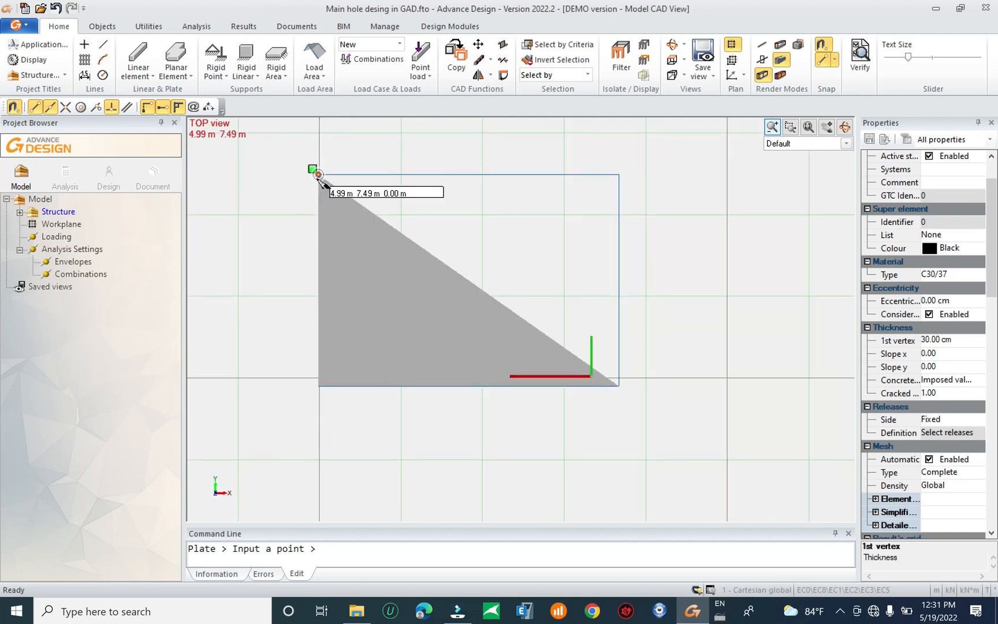
left_click(319, 174)
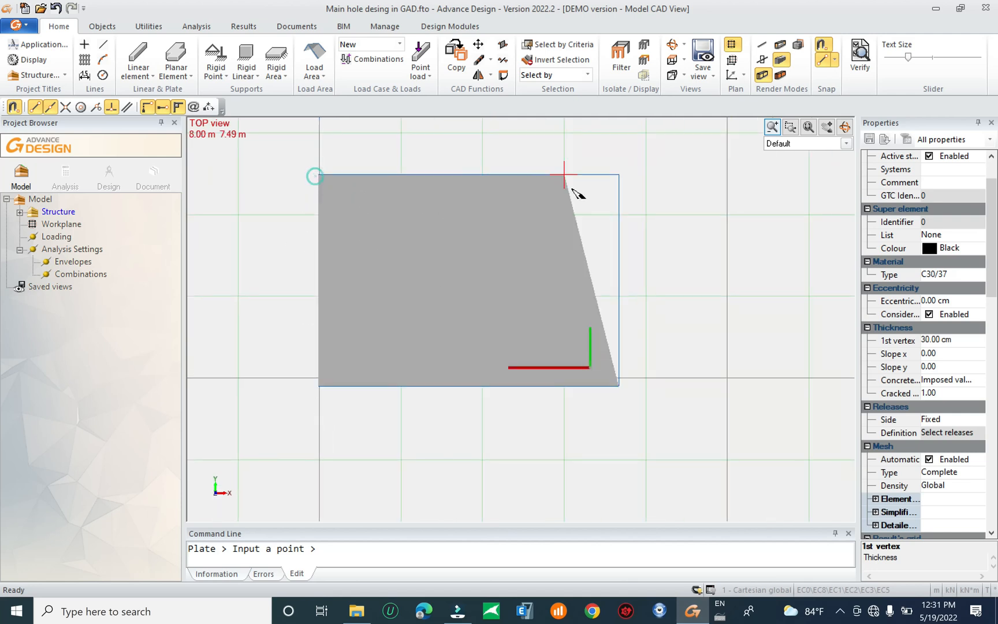
left_click(618, 175)
scroll(550, 258, "down", 5)
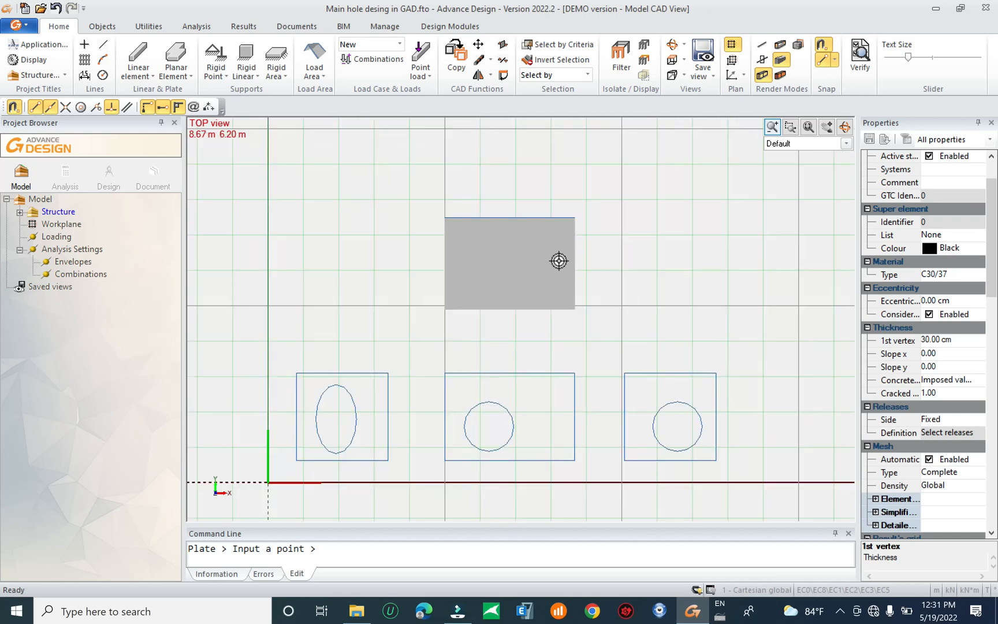
key("Return")
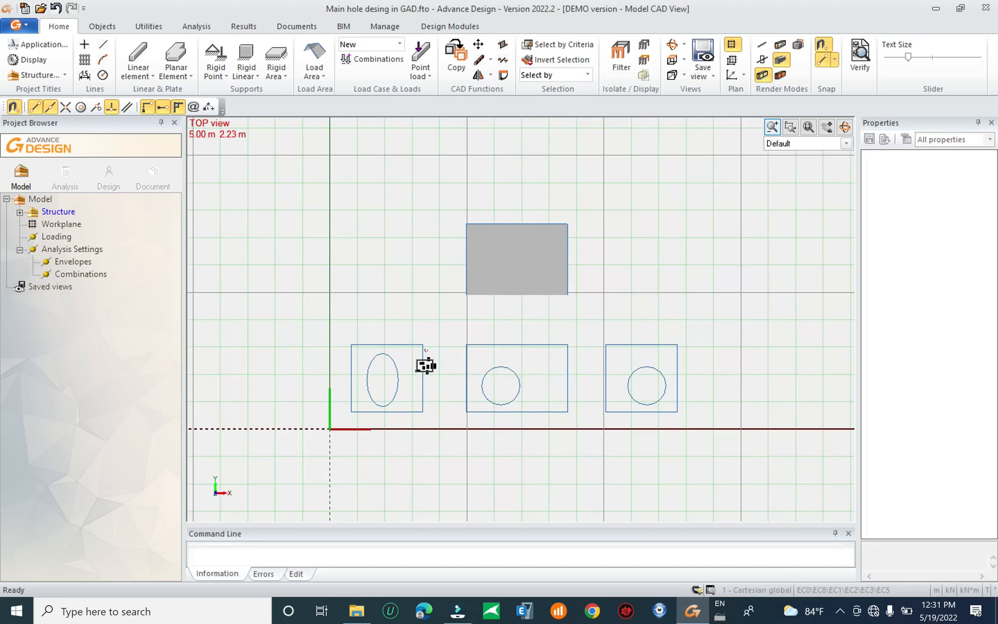
Convert the three lower rectangular outlines to planar elements, choosing to delete the help lines
left_click(417, 369)
left_click_drag(670, 327, 401, 351)
left_click(148, 26)
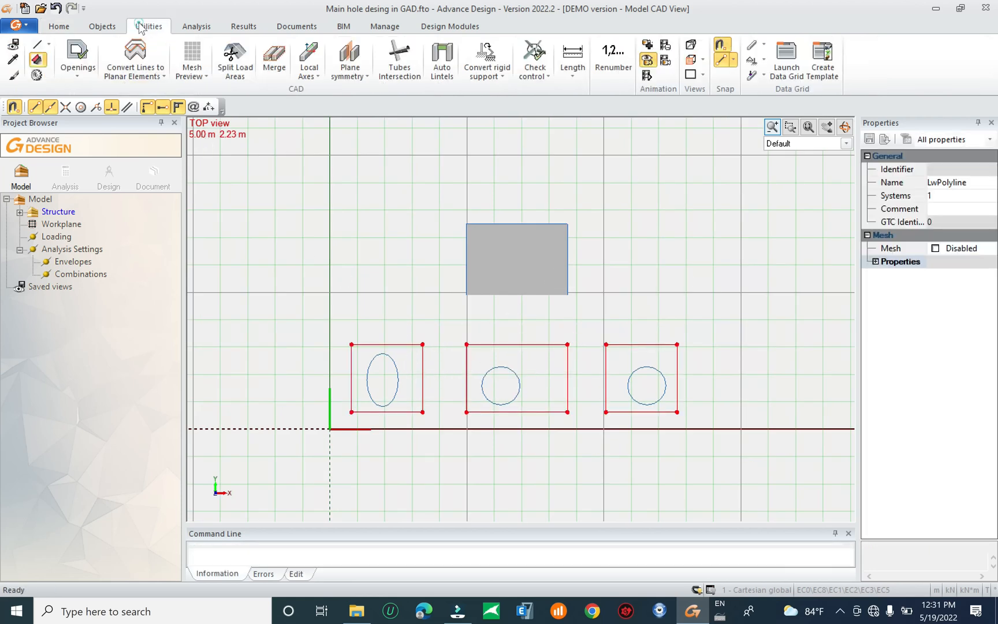
left_click(137, 75)
left_click(156, 133)
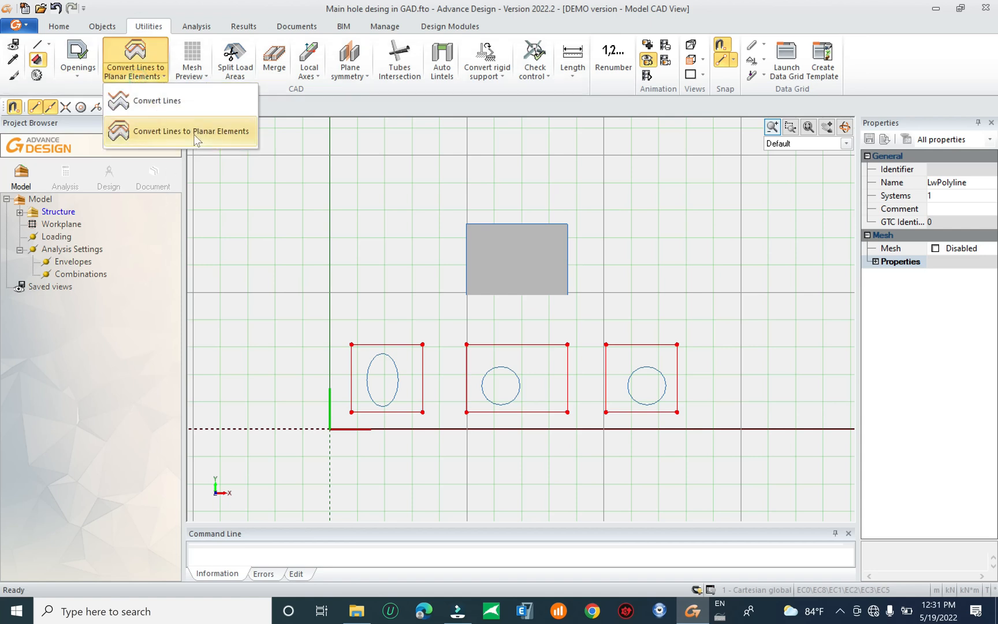
left_click(535, 339)
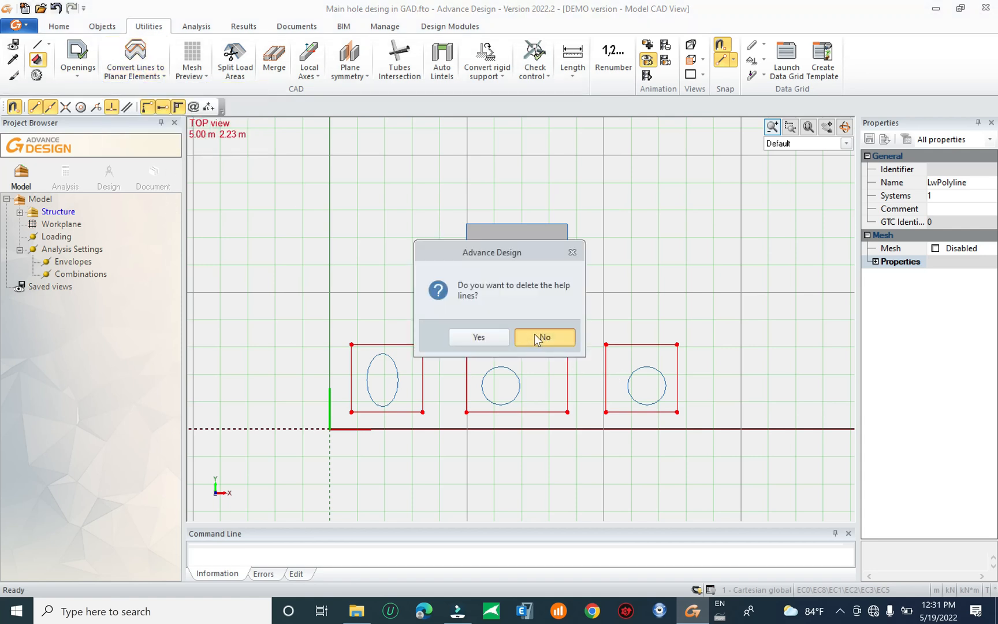
left_click(487, 335)
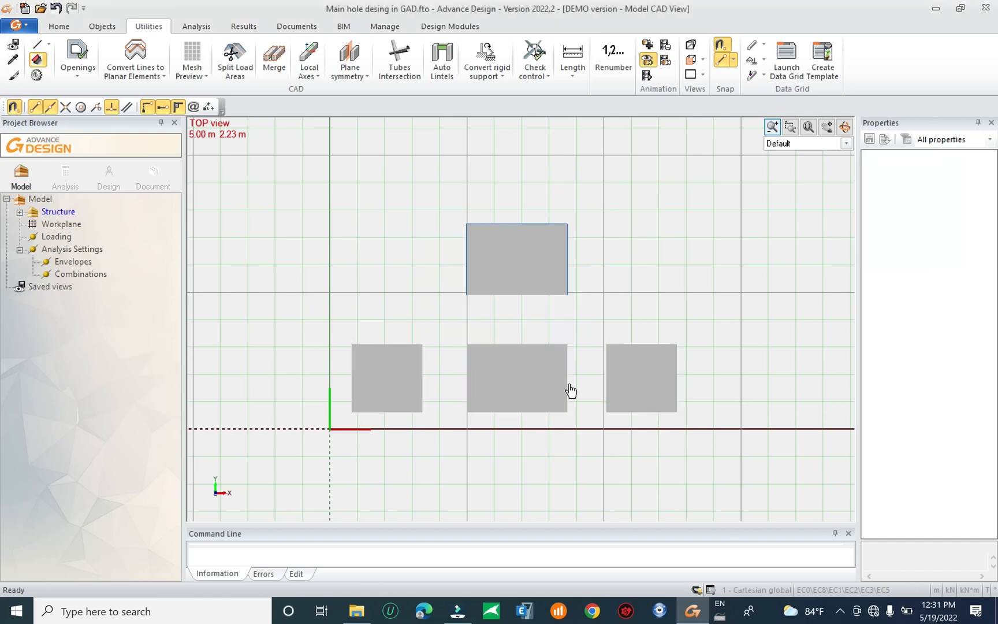
Check the thickness property of the two outer plates in the lower row
scroll(468, 463, "up", 1)
scroll(750, 375, "up", 1)
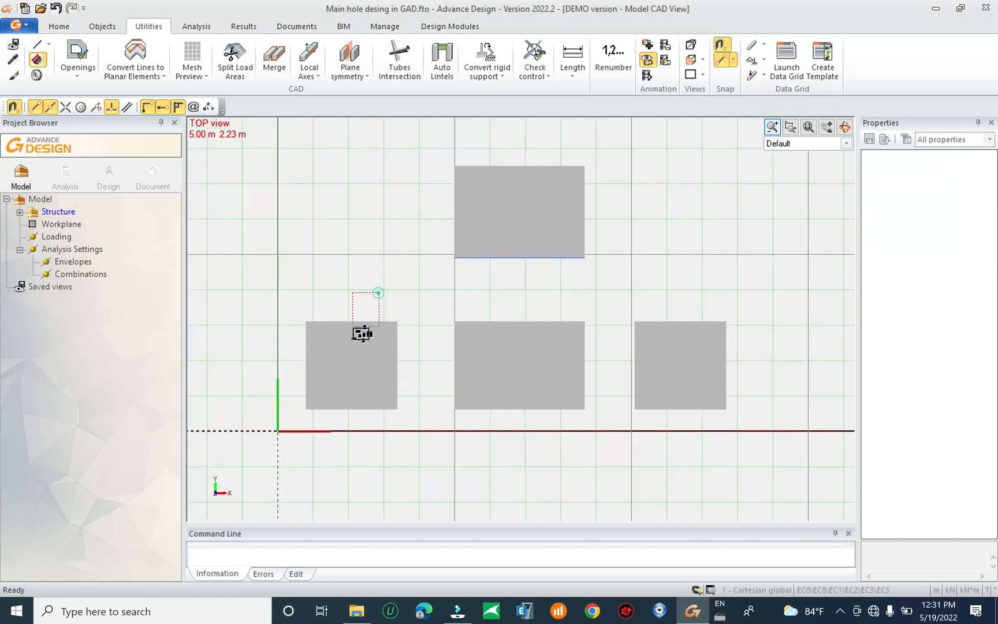
left_click(361, 333)
left_click(671, 334)
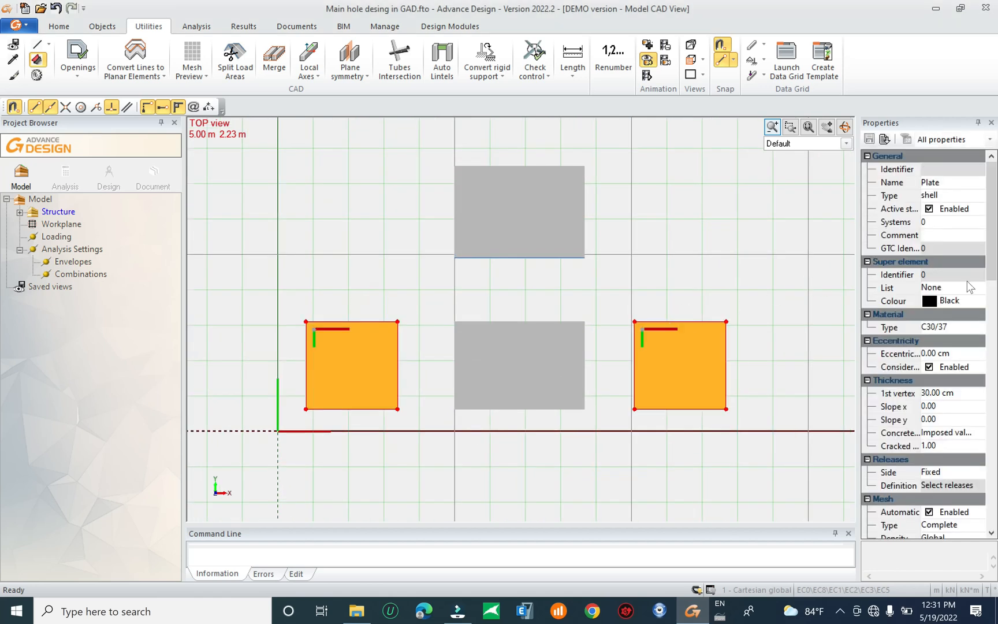
scroll(989, 255, "down", 2)
scroll(992, 255, "down", 1)
left_click(626, 350)
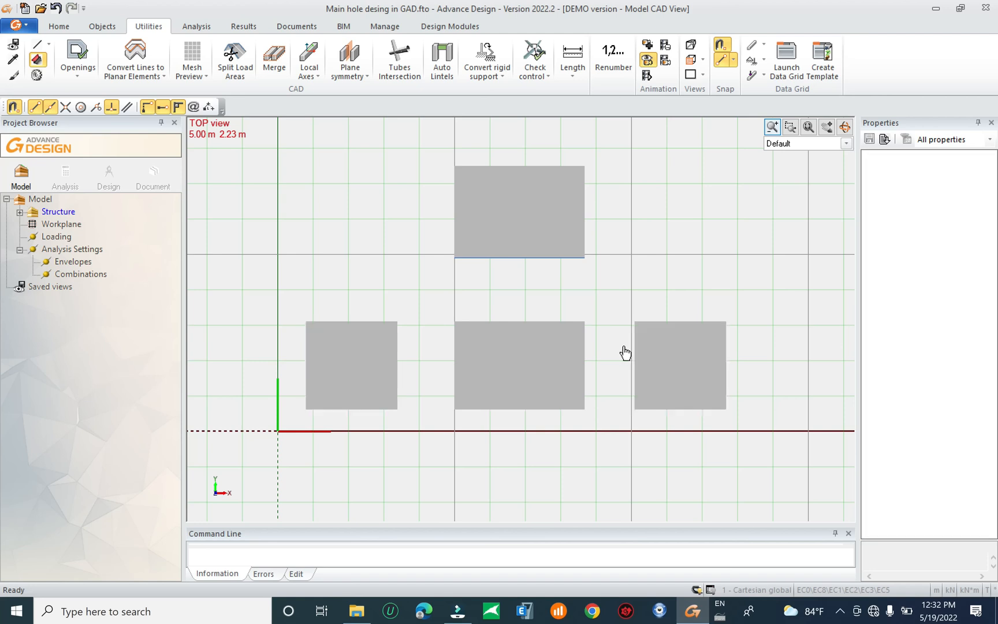
Set the thickness at the 1st vertex of the lower row's middle plate to 25 cm
left_click(545, 331)
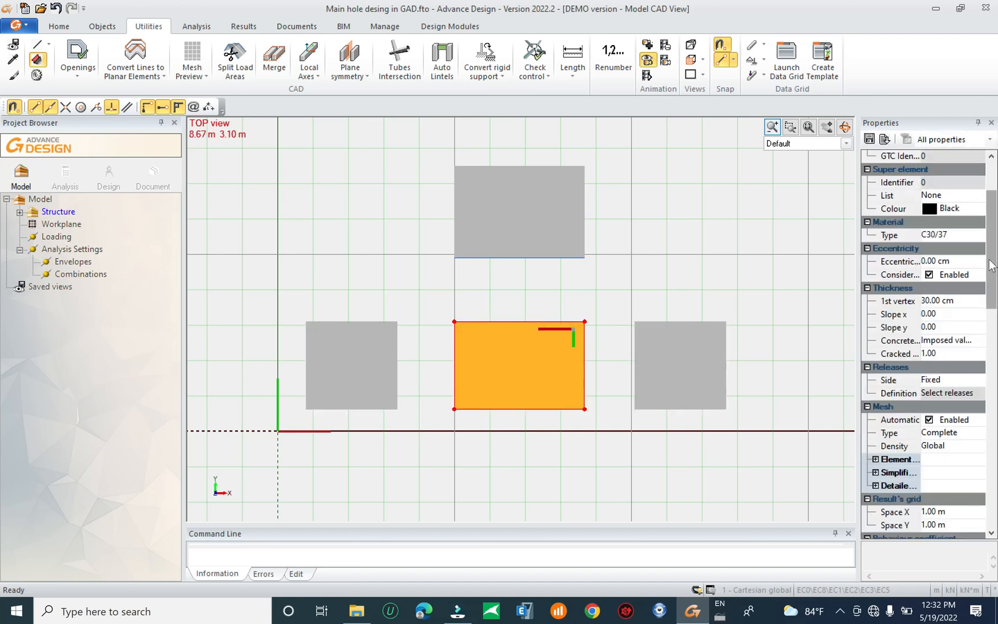
left_click(937, 300)
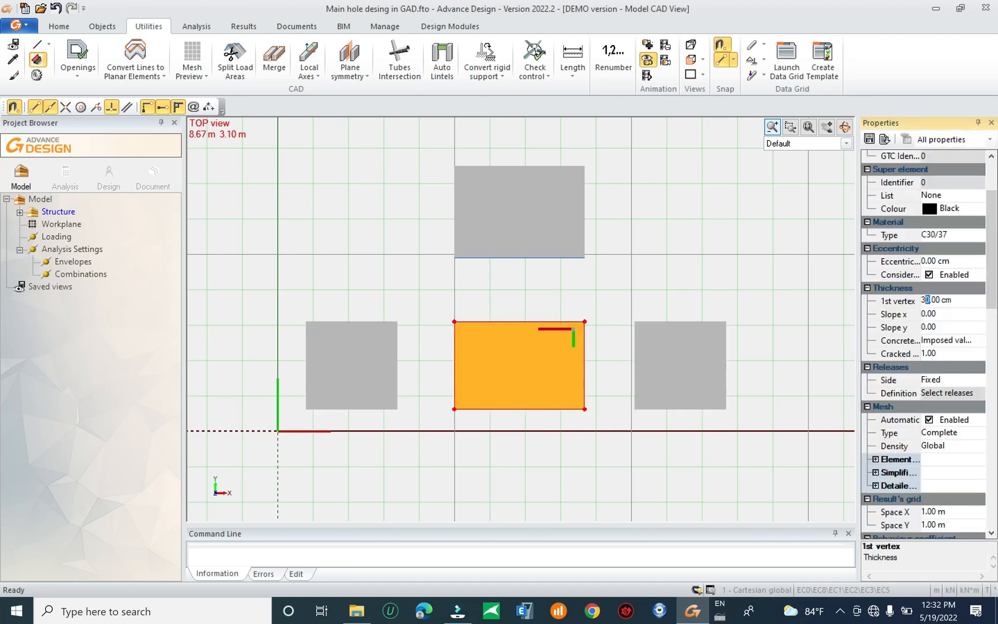
key("Return")
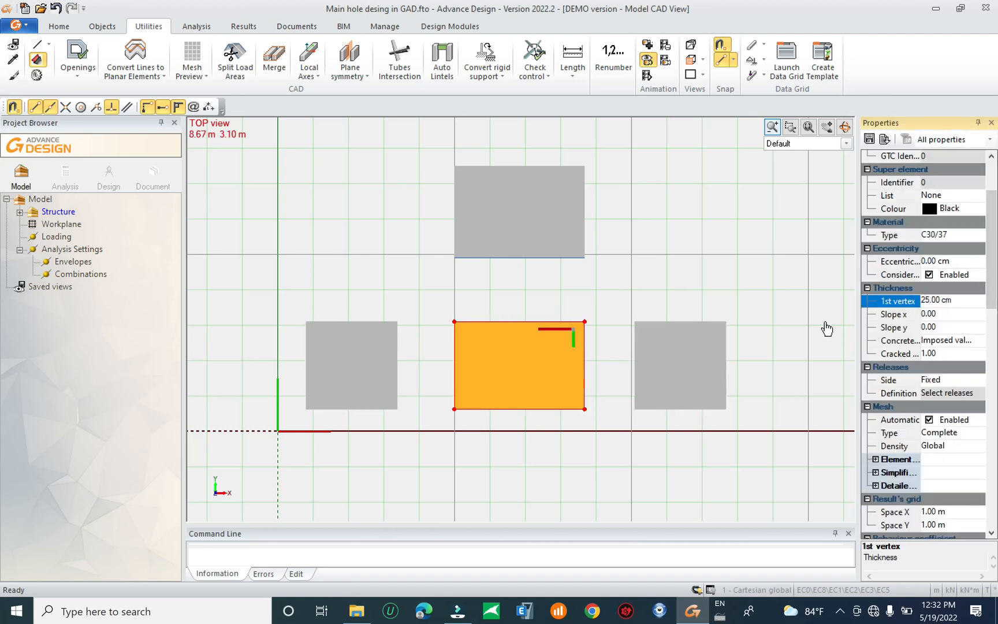
left_click(813, 300)
left_click(544, 335)
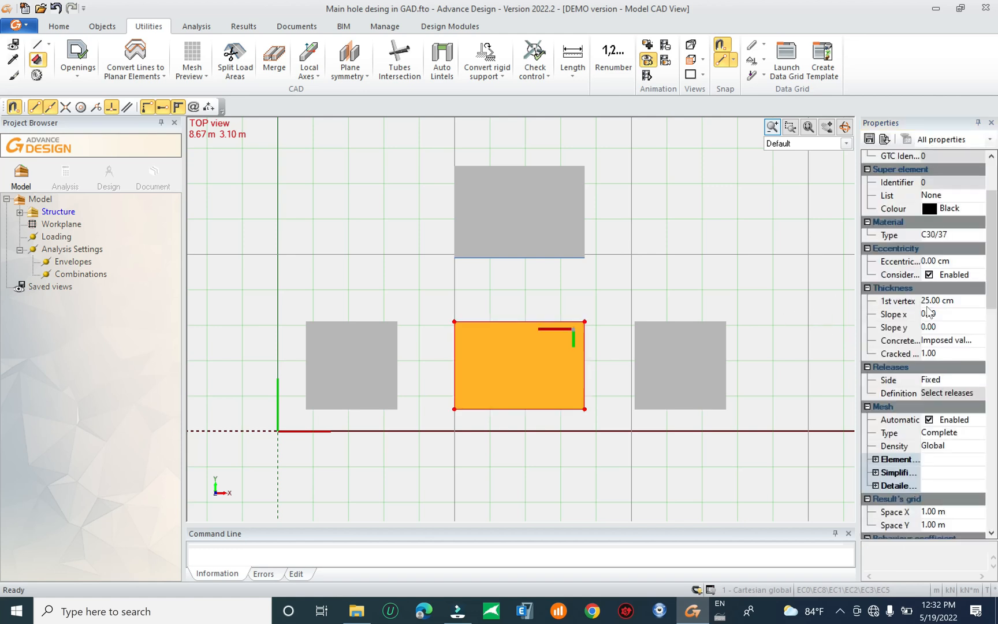
Cut an opening in the lower row's left plate from its elliptical outline
left_click(425, 353)
left_click_drag(313, 284, 393, 457)
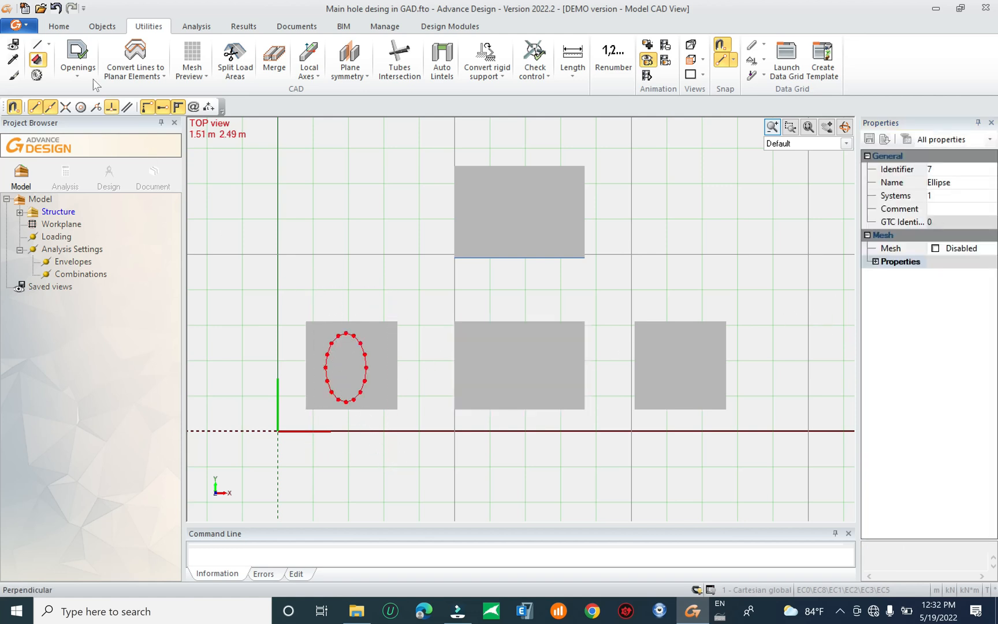
left_click(340, 304)
Cut openings in the lower row's middle and right plates from their two circular outlines
left_click_drag(486, 293, 559, 439)
left_click_drag(483, 301, 566, 423)
left_click_drag(436, 291, 585, 462)
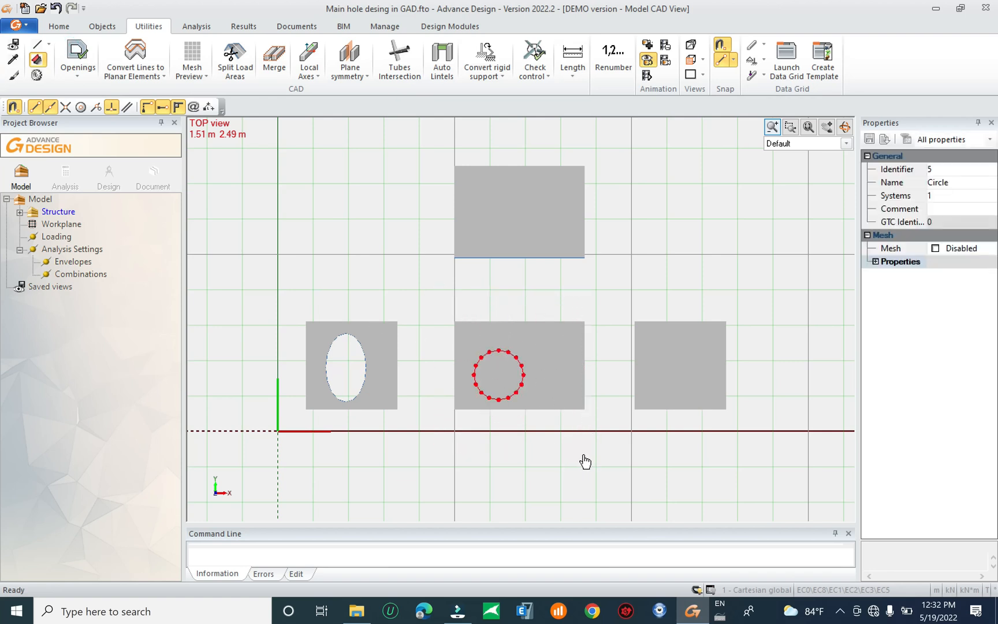
left_click_drag(603, 293, 715, 465)
left_click_drag(622, 306, 733, 449)
key("Escape")
left_click_drag(659, 298, 731, 444)
left_click_drag(465, 280, 611, 484)
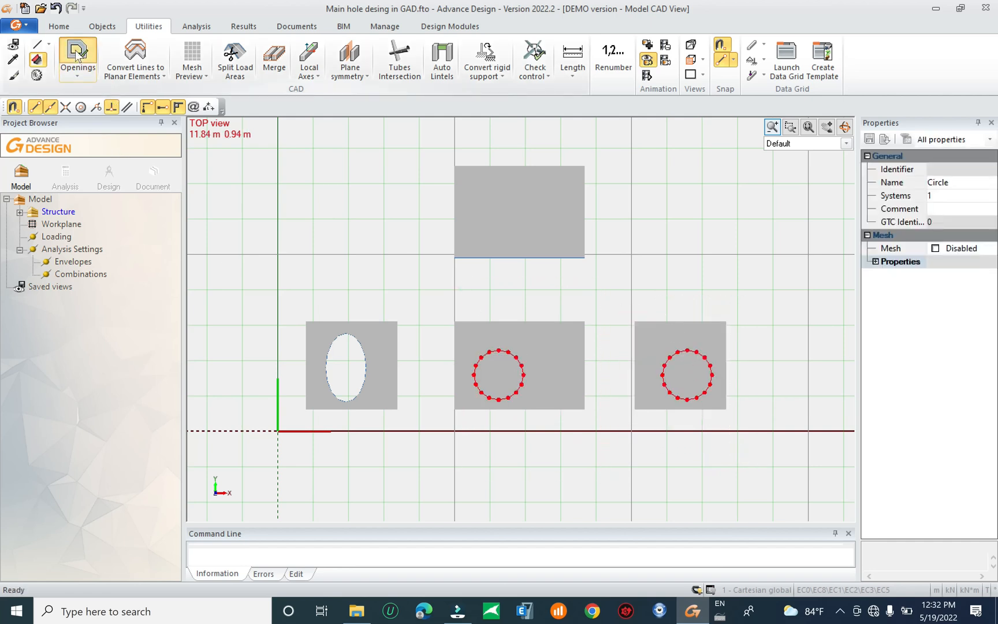
left_click(76, 53)
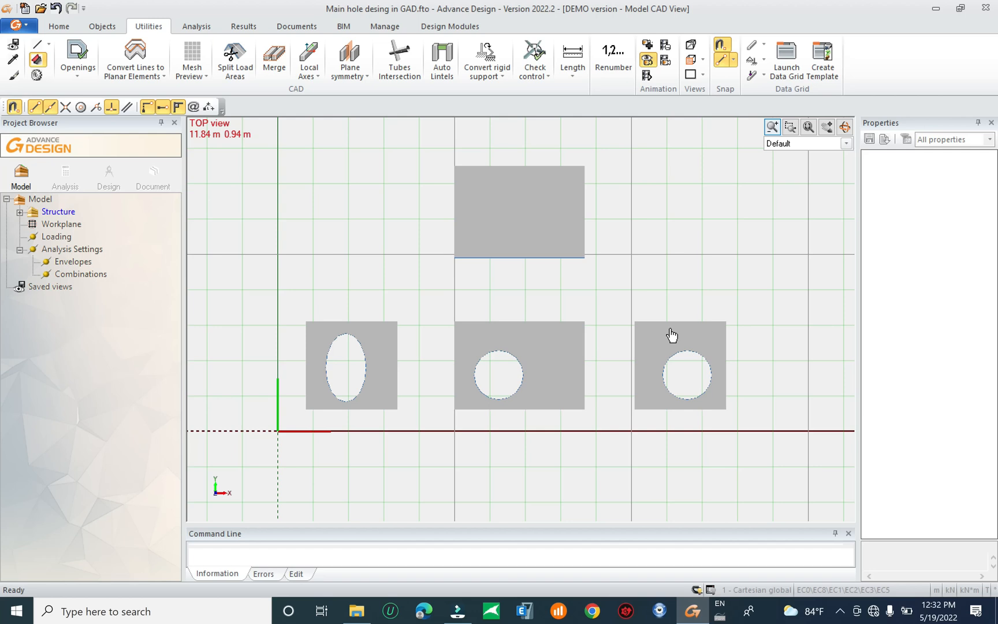
Hide the imported CTC_Béton-vu system with its remaining polyline, circles and ellipse
left_click(19, 213)
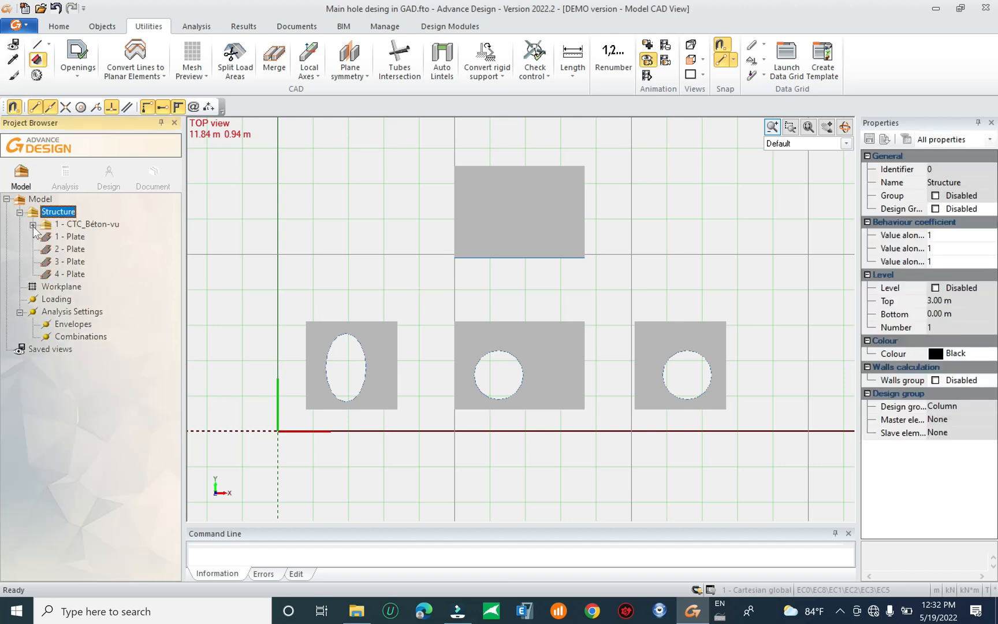
left_click(32, 224)
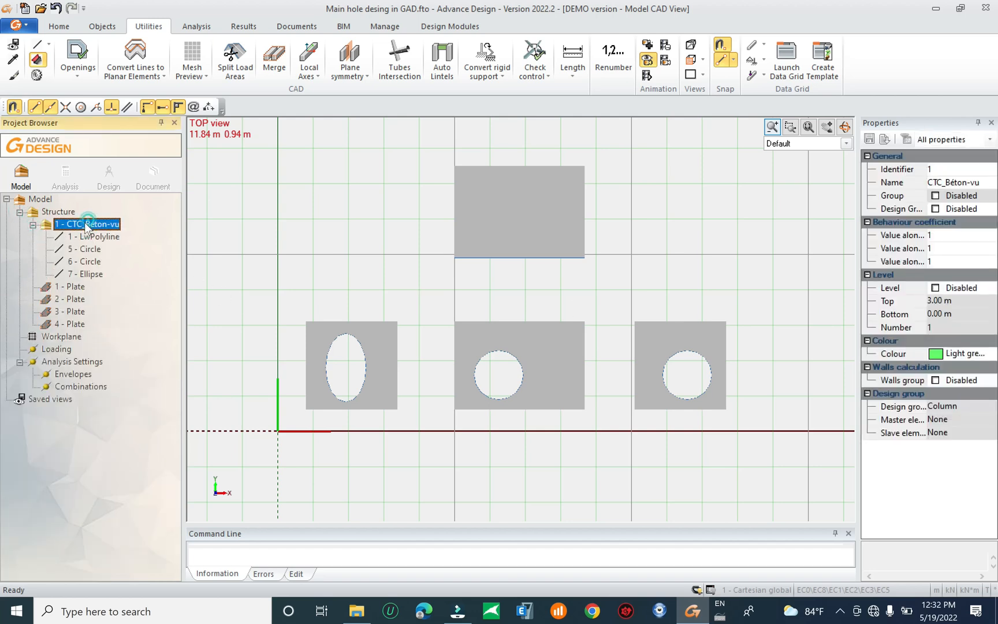
key("space")
left_click(32, 225)
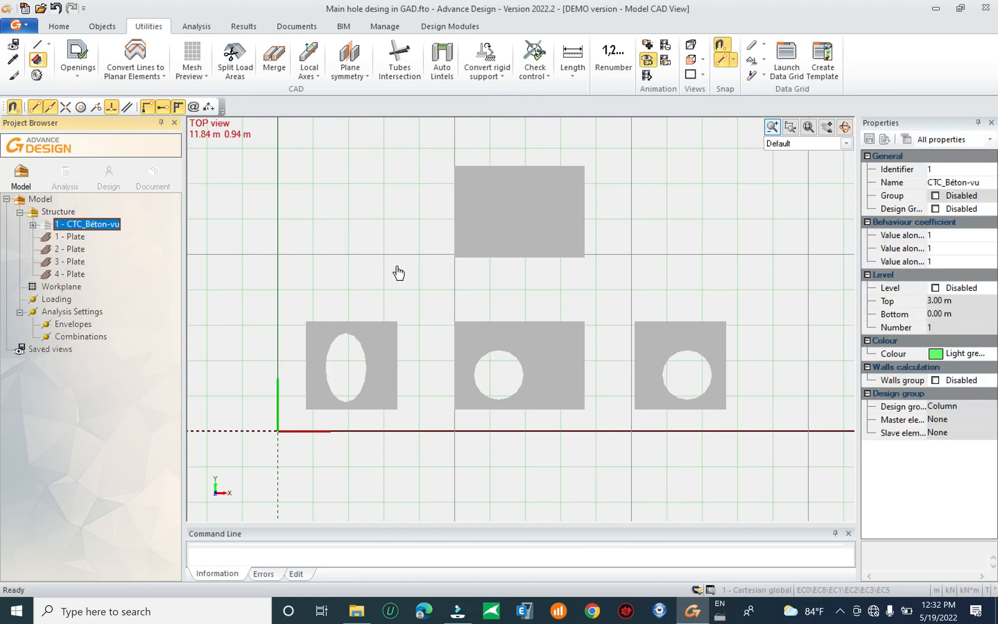
Examine the four plates and their openings from above and in 3D
scroll(521, 349, "down", 2)
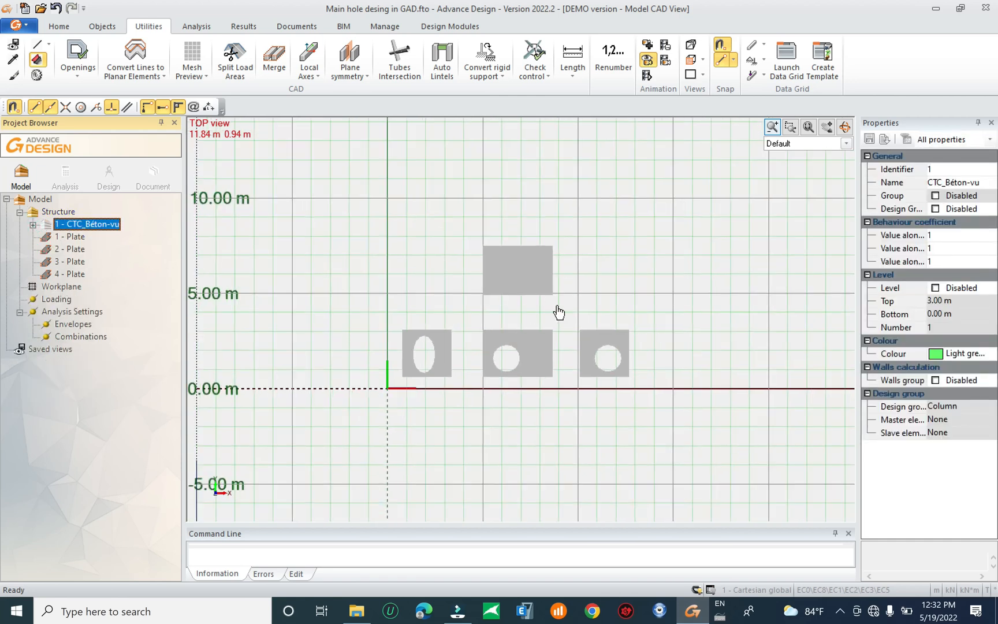
scroll(690, 364, "down", 3)
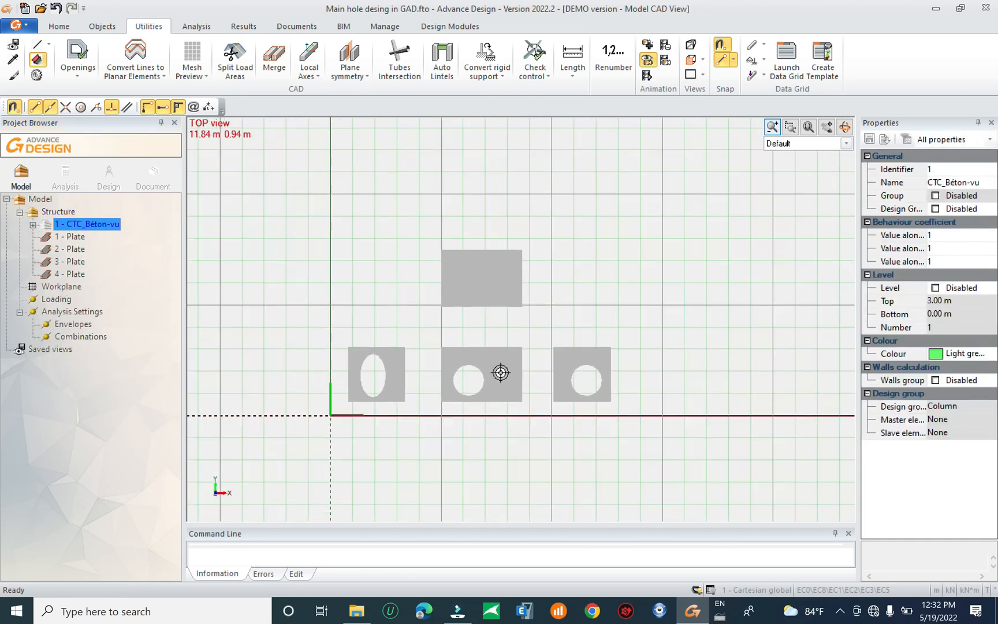
scroll(506, 378, "up", 3)
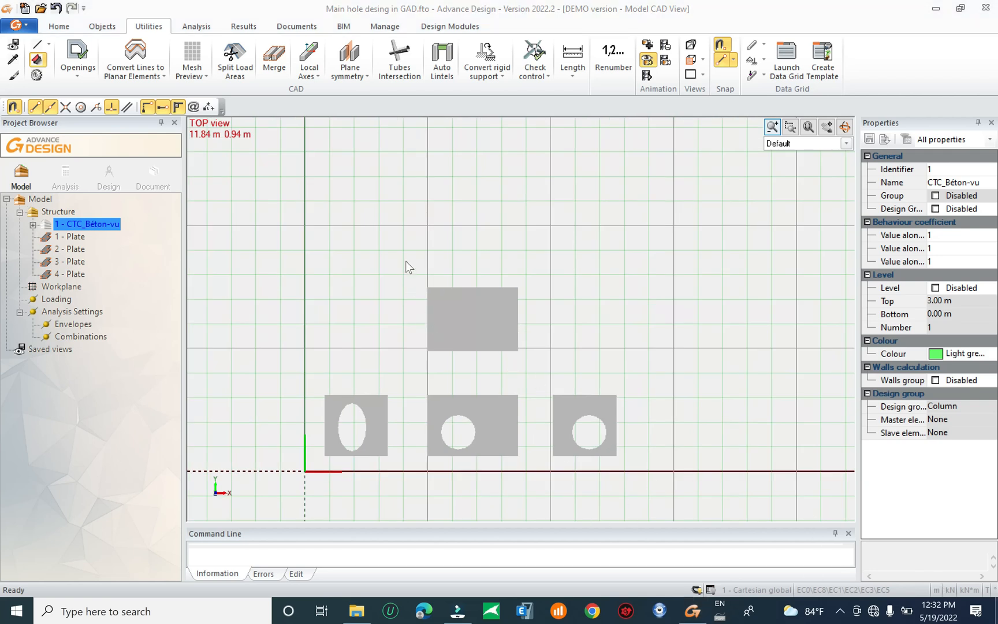
middle_click_drag(487, 474, 553, 425, "shift")
scroll(573, 455, "up", 5)
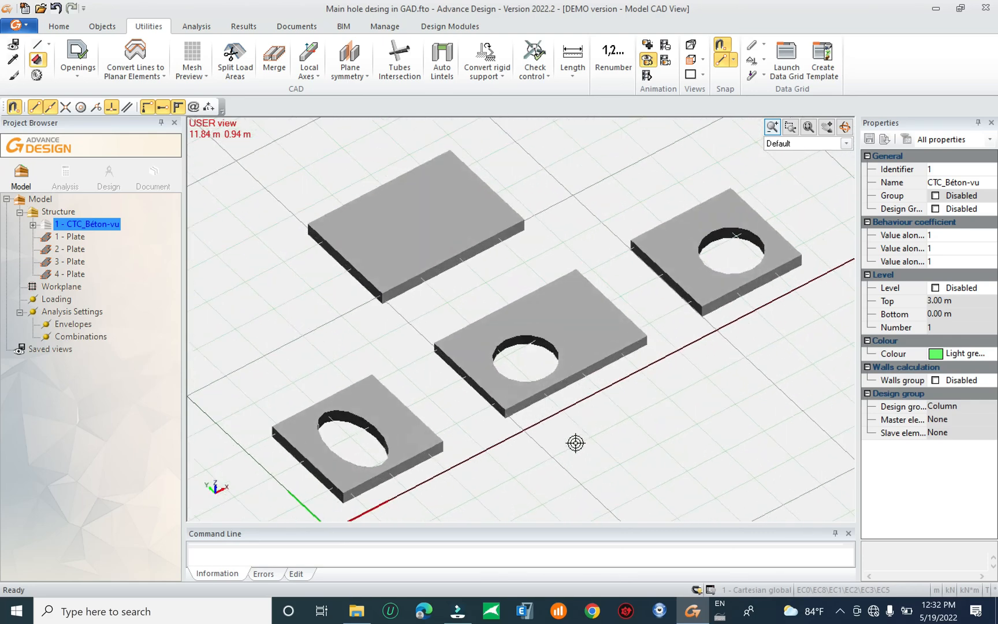
scroll(554, 434, "down", 5)
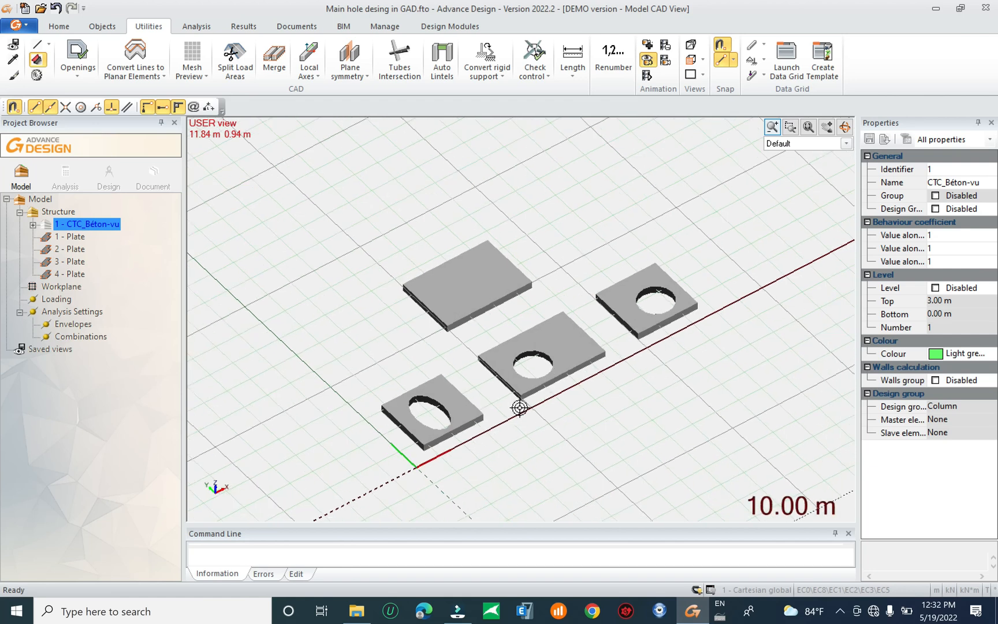
scroll(506, 411, "down", 3)
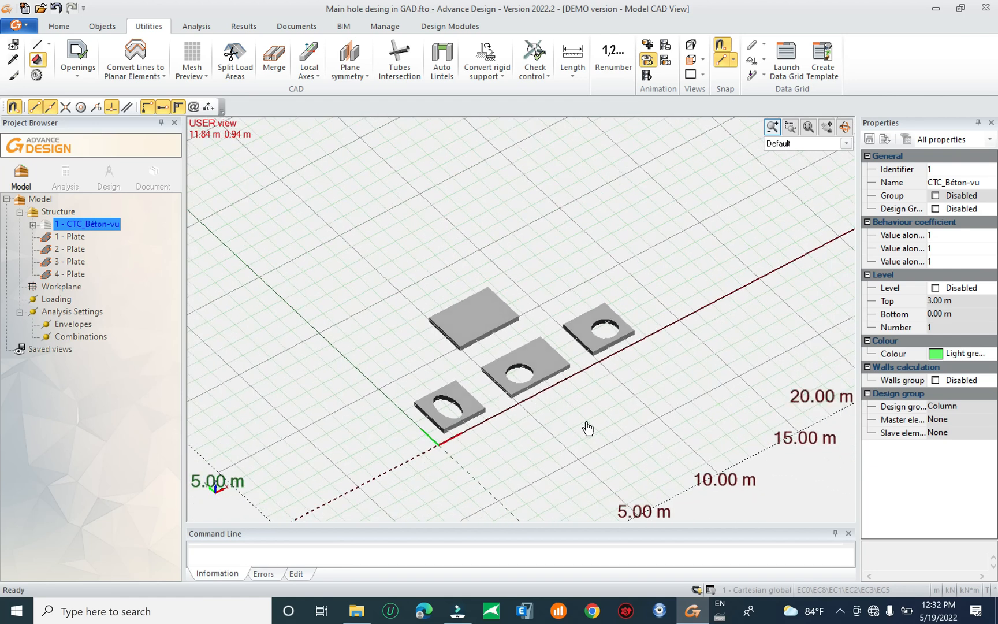
left_click_drag(544, 399, 515, 457)
scroll(488, 444, "up", 3)
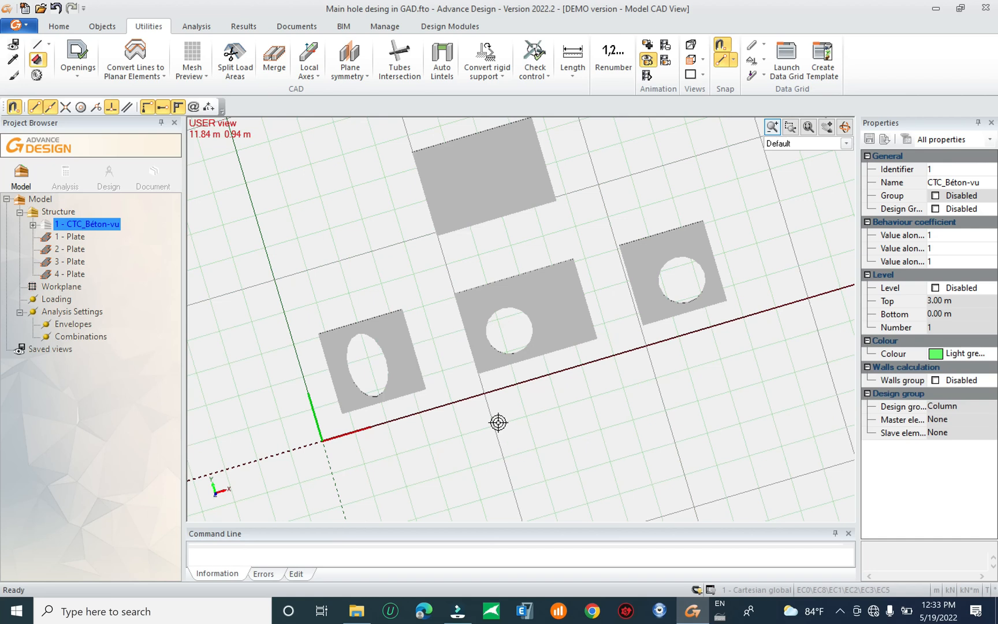
left_click_drag(524, 394, 524, 362)
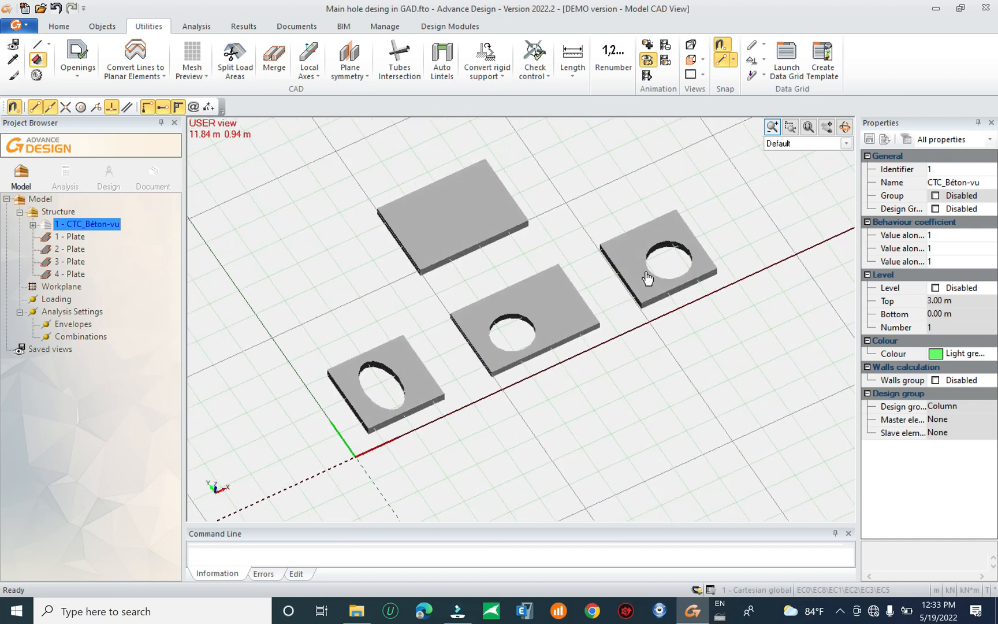
Start the Move command in rotation mode with all three plates that have openings selected
left_click(549, 307)
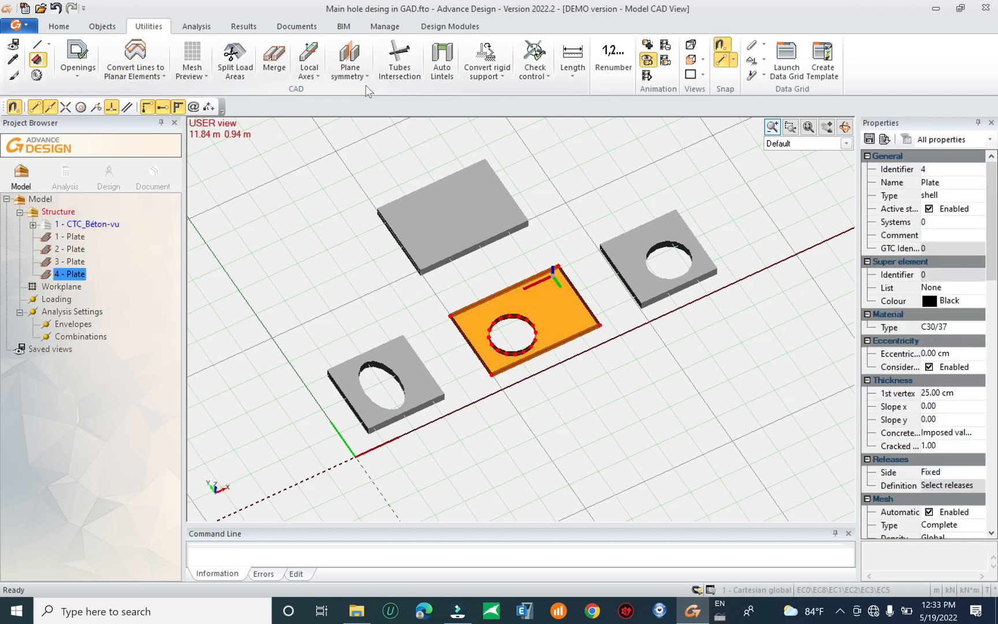
left_click(61, 28)
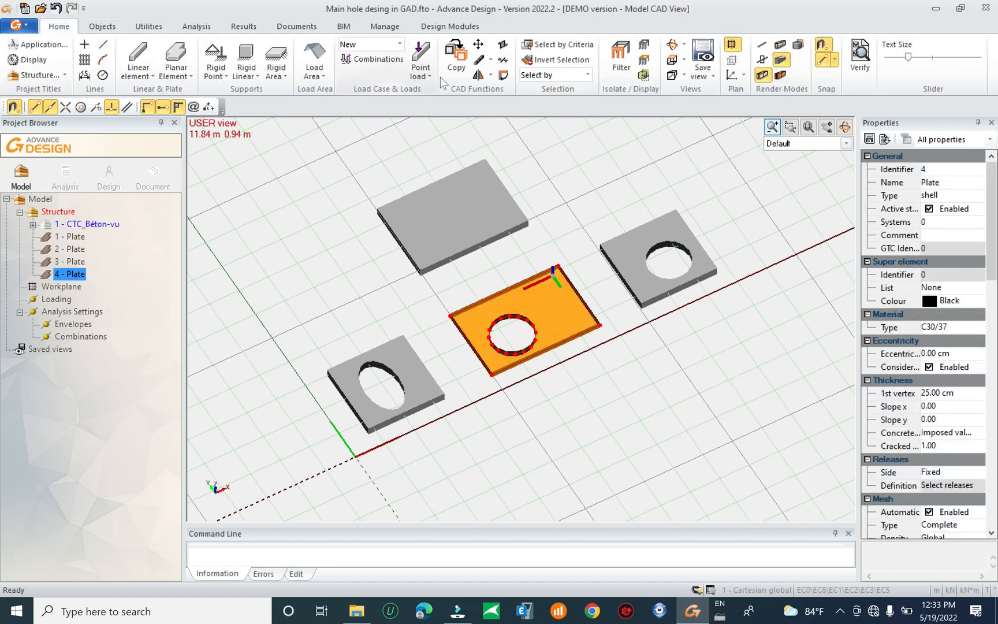
left_click(479, 45)
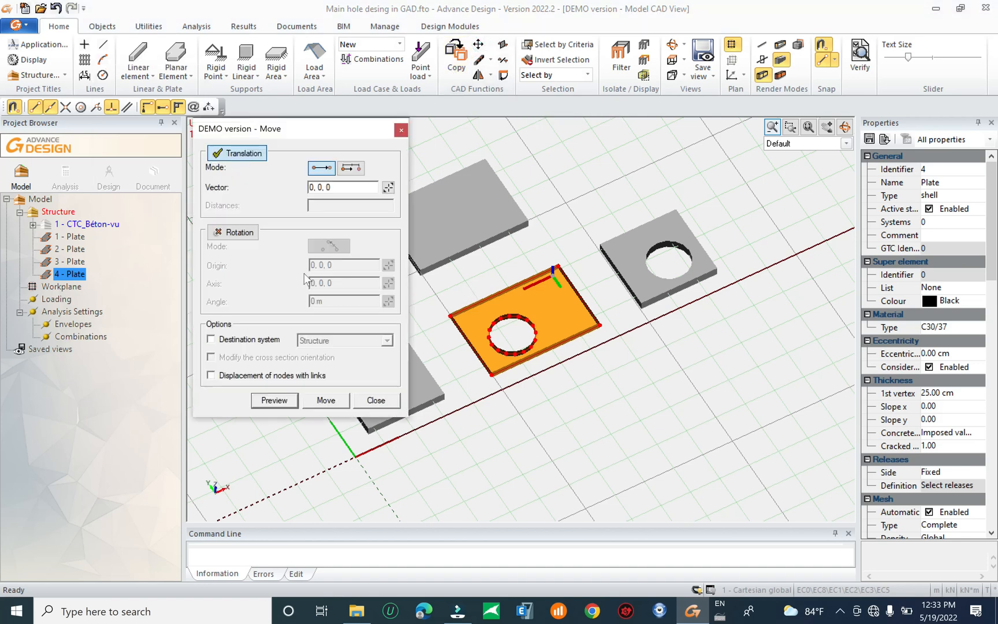
left_click(238, 231)
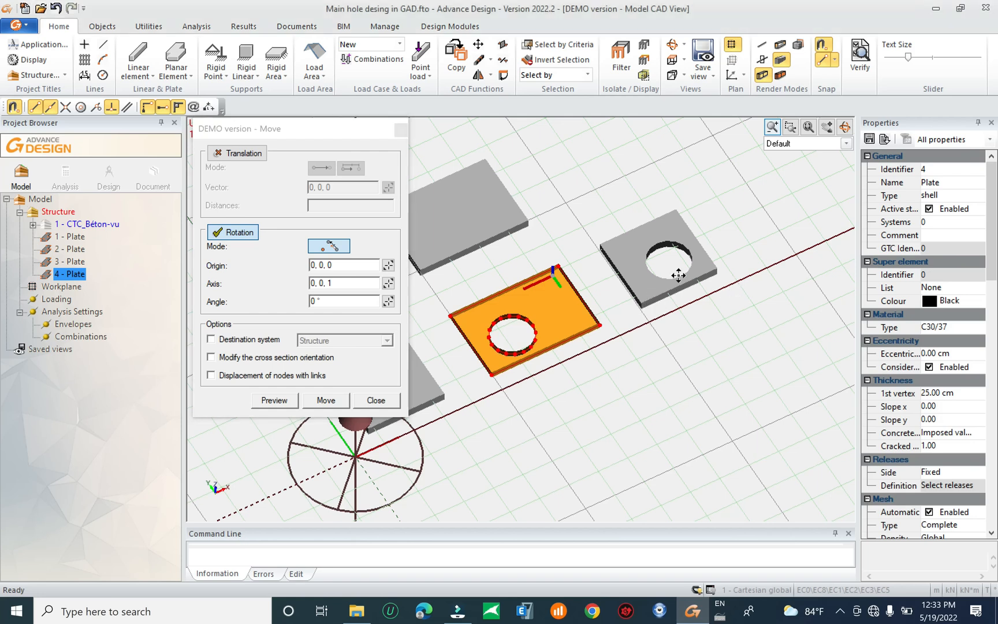
middle_click_drag(678, 277, 682, 273)
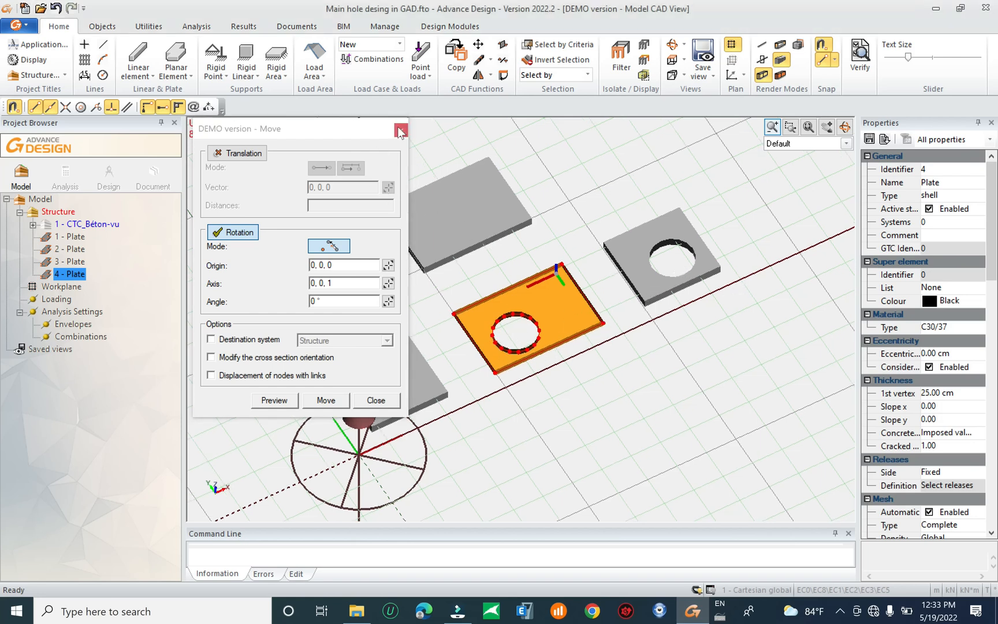
left_click(440, 386)
left_click(645, 247)
middle_click_drag(645, 247, 700, 198)
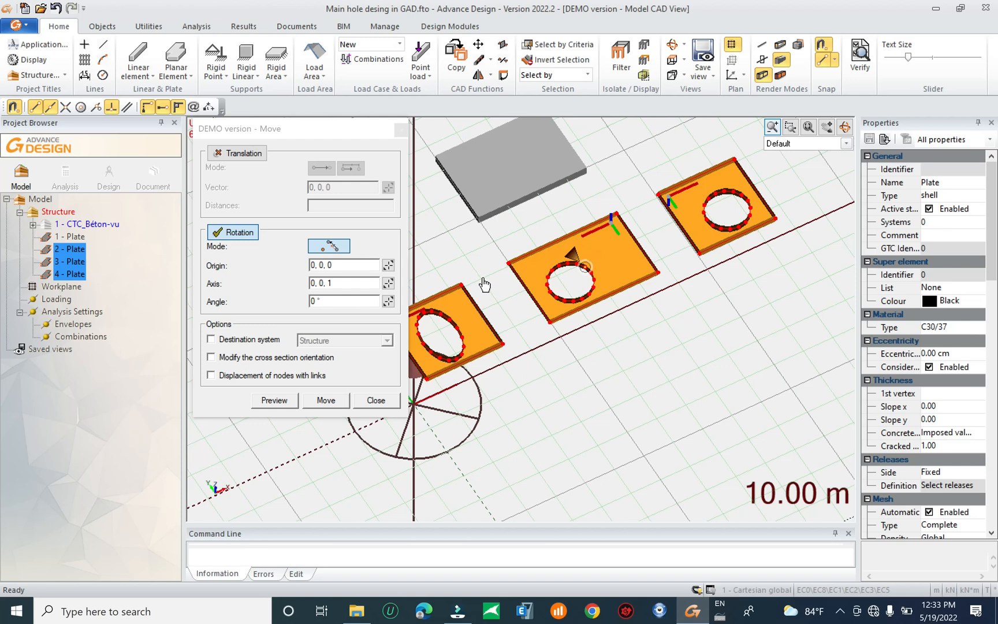
Rotate the three selected plates 90° about the axis along the middle plate's front edge, from its lower-left corner
left_click(388, 264)
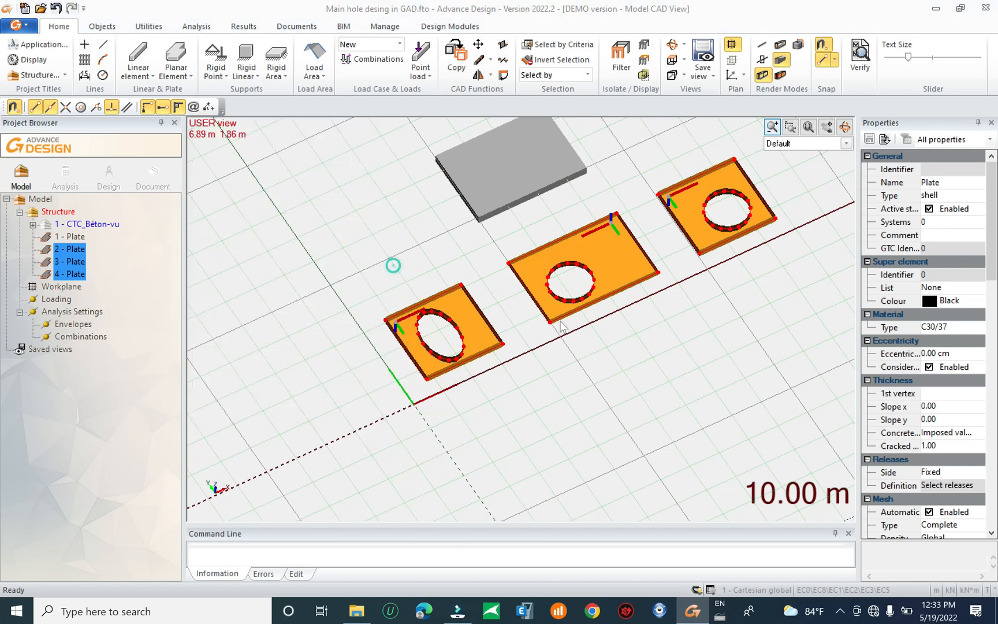
left_click(550, 321)
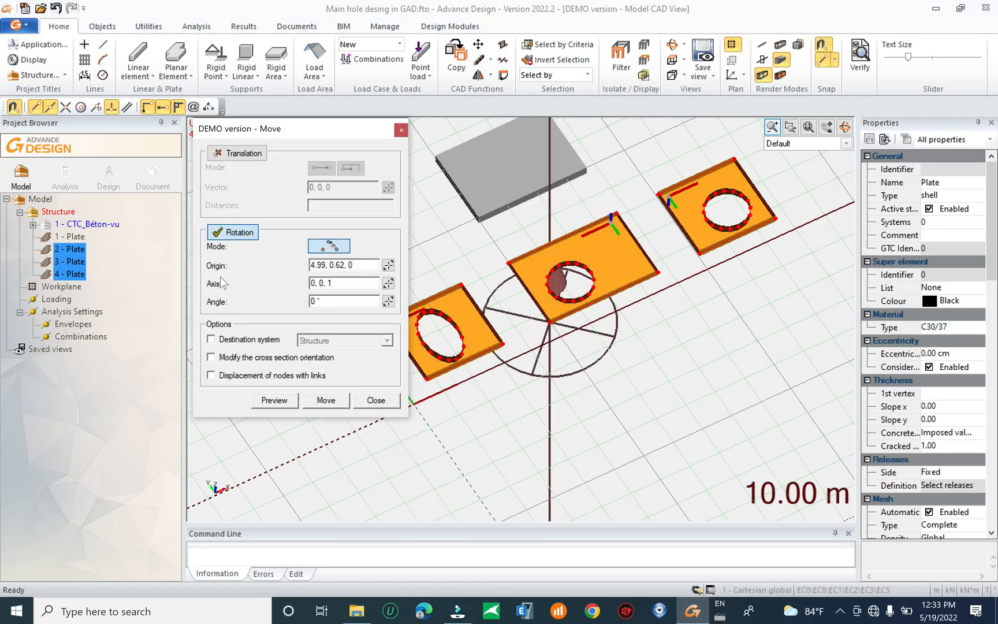
left_click(389, 285)
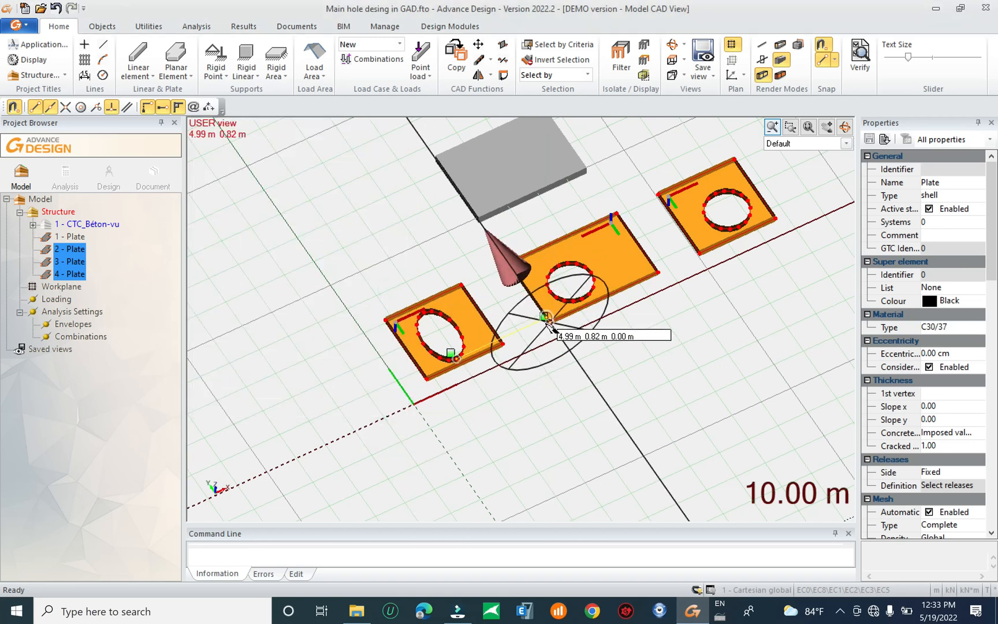
left_click(658, 272)
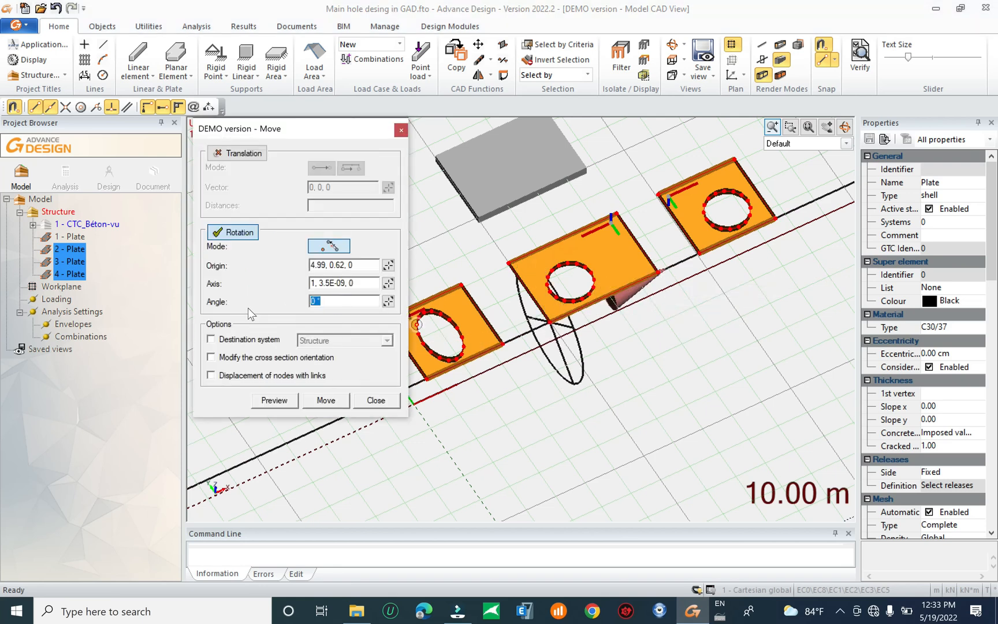
left_click(275, 401)
middle_click_drag(668, 386, 613, 328, "shift")
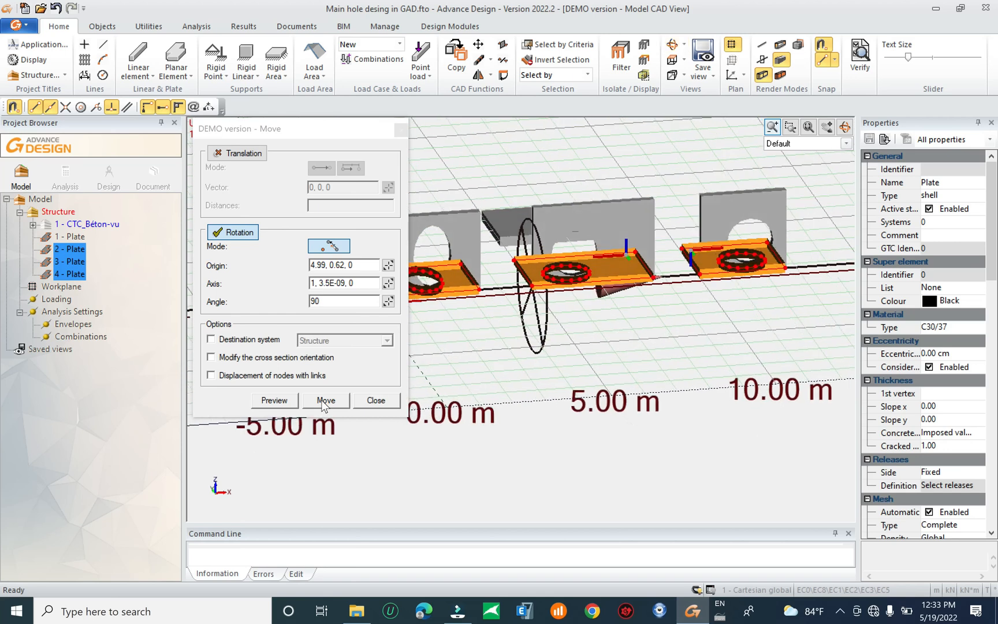
left_click(326, 401)
left_click(376, 400)
Turn off the workplane grid and display the plates without their thickness, keeping the middle upright plate selected
left_click(619, 319)
middle_click_drag(619, 319, 608, 347, "shift")
right_click(670, 173)
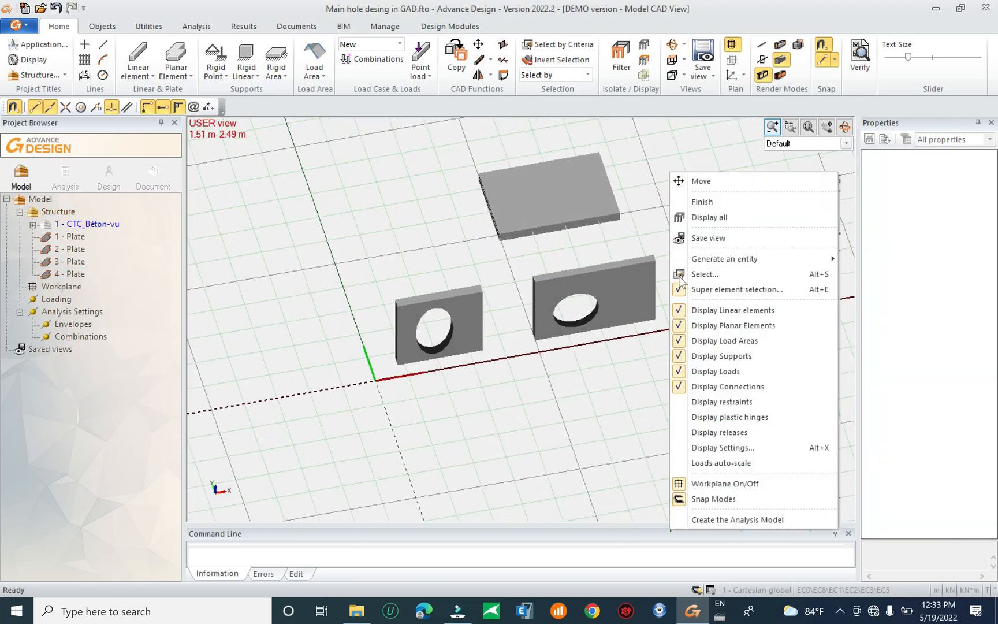
left_click(728, 485)
left_click(614, 322)
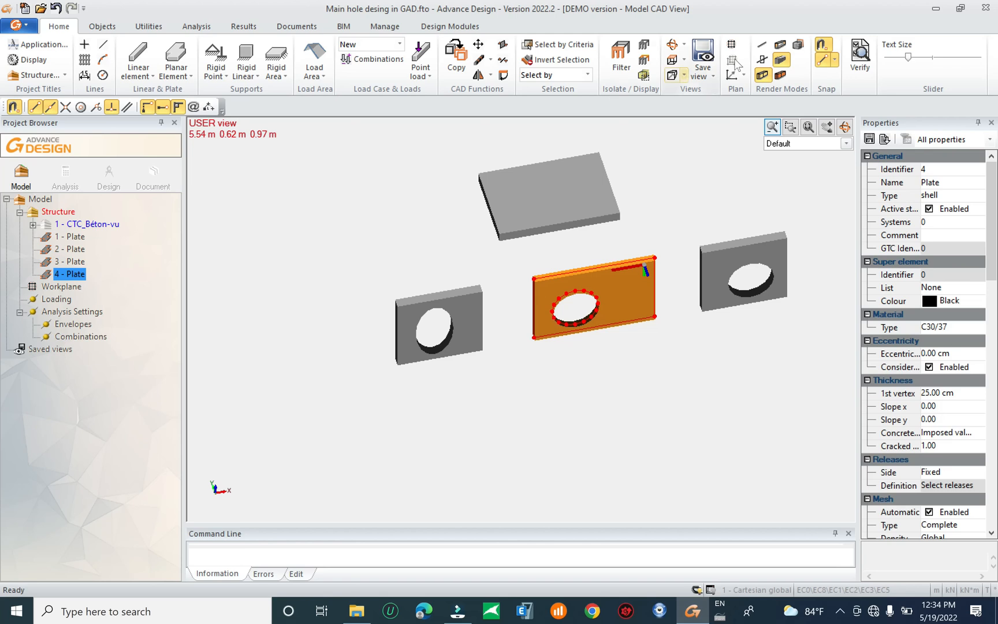
left_click(762, 44)
middle_click_drag(585, 263, 579, 300)
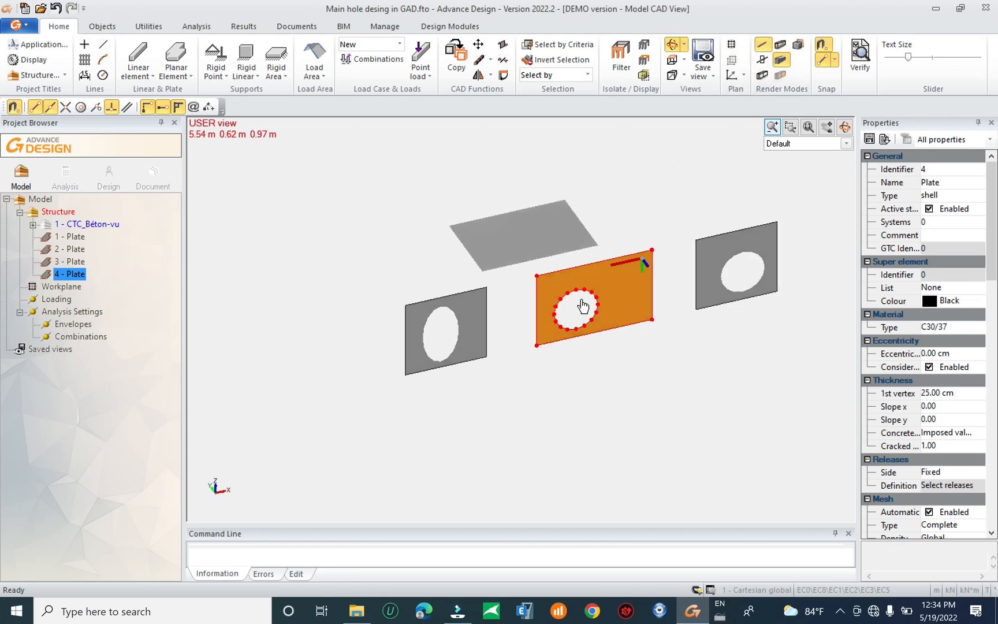
Copy the middle upright plate onto the flat plate's front long edge, and copy that one onto its rear long edge
left_click_drag(537, 346, 483, 272, "ctrl")
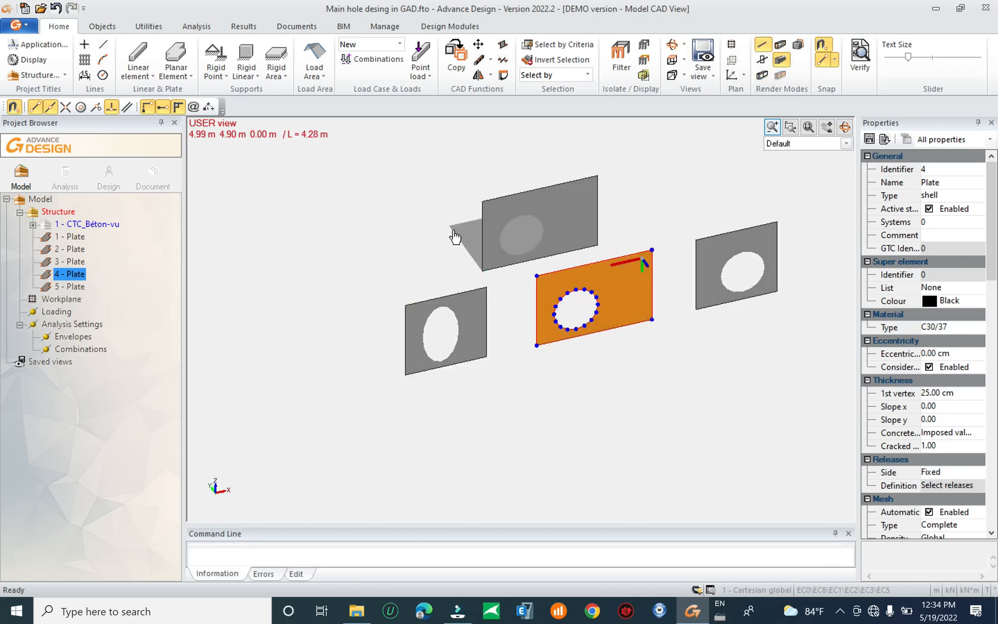
key("Escape")
scroll(543, 246, "up", 2)
middle_click_drag(564, 270, 513, 319)
left_click(528, 249)
left_click(451, 303)
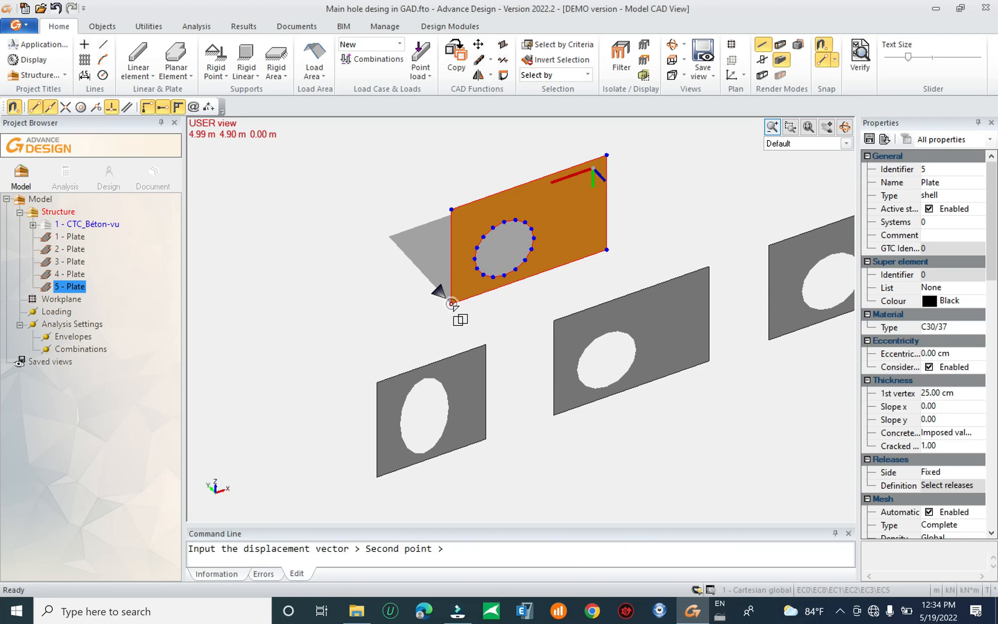
left_click(390, 236)
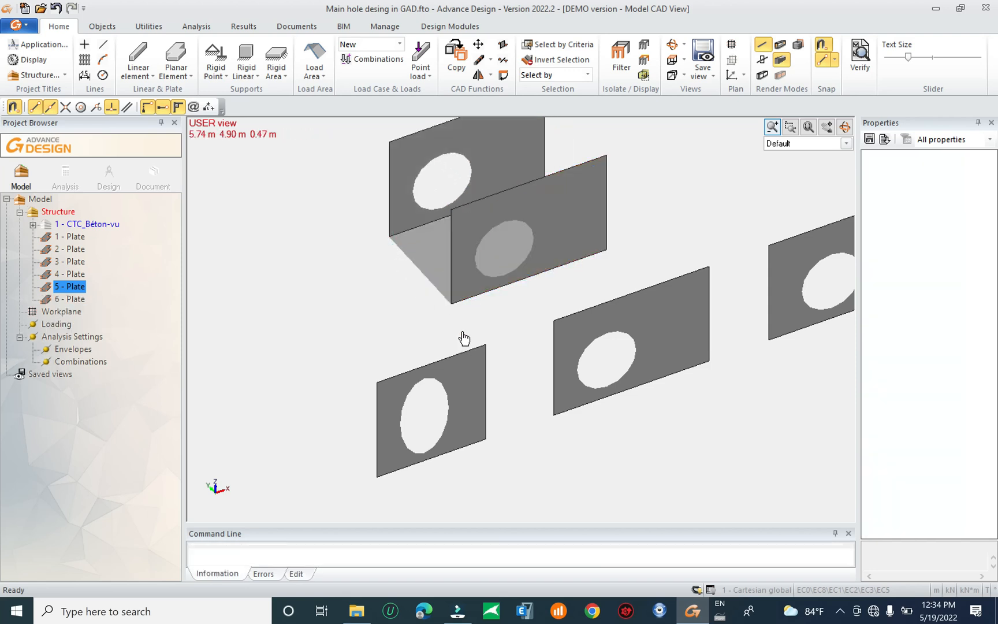
For the plate with the elliptical opening, set the rotation origin at its lower-right corner and the axis along its right vertical edge
scroll(463, 347, "down", 3)
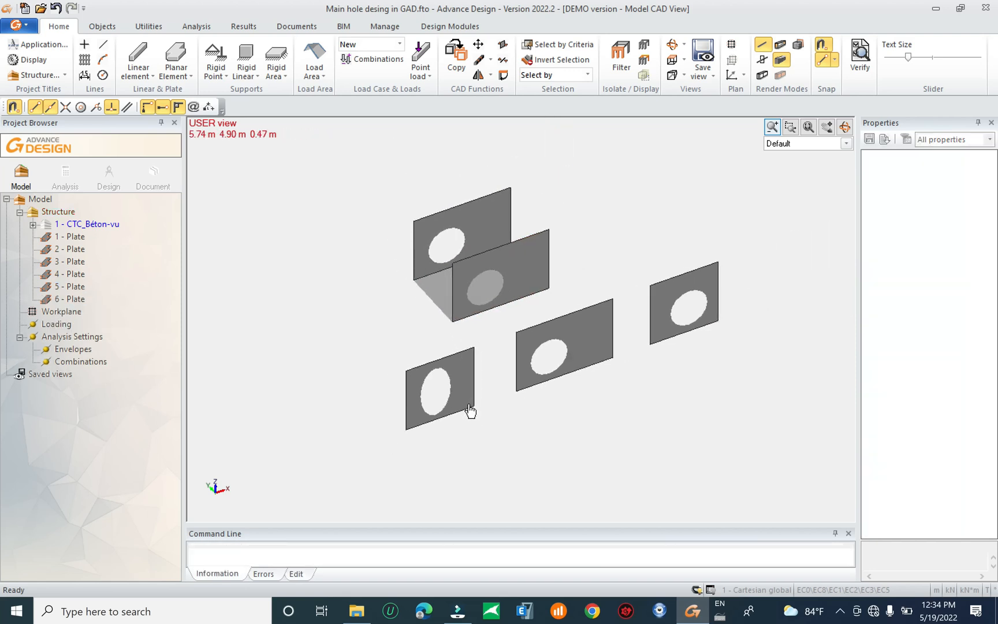
left_click_drag(490, 410, 454, 430)
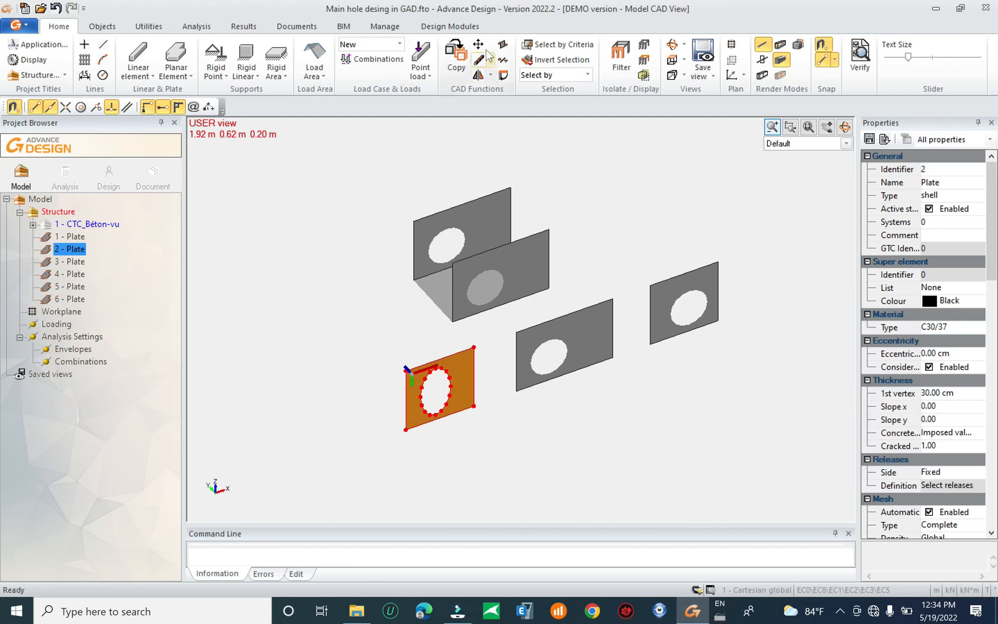
key("Escape")
left_click_drag(486, 379, 461, 428)
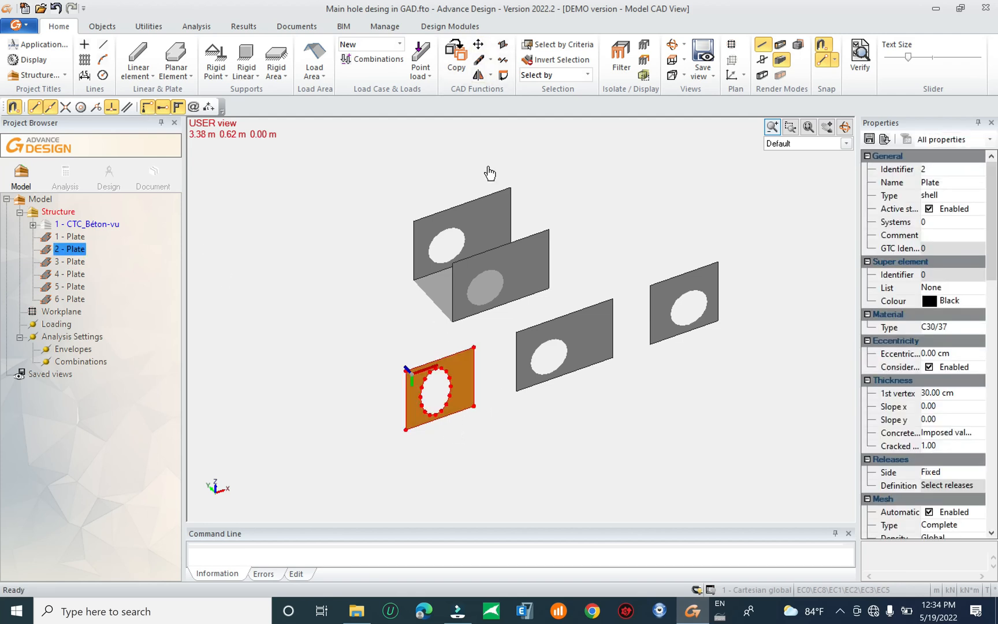
left_click(477, 45)
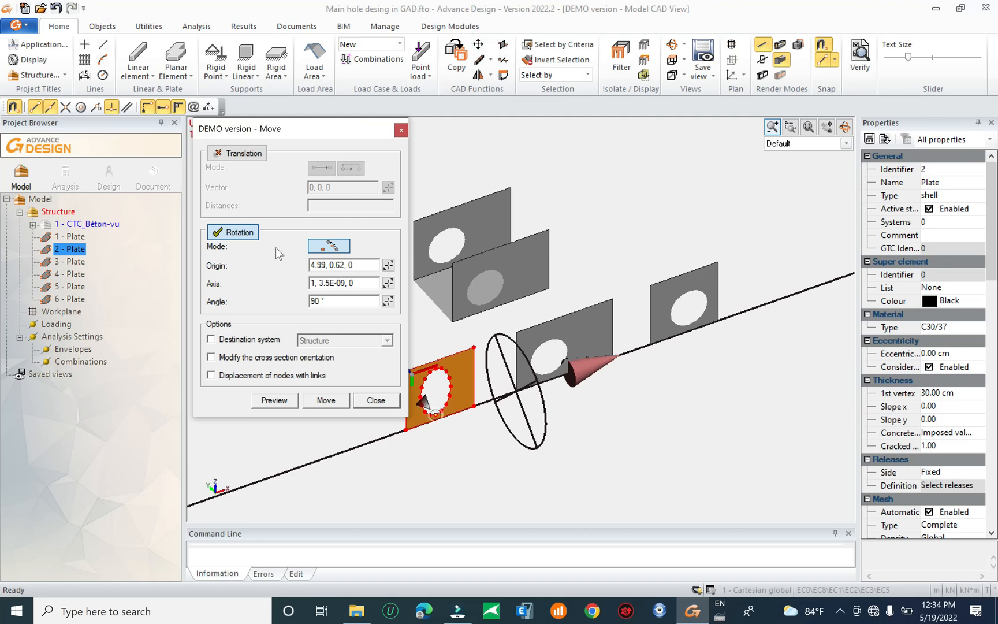
left_click(387, 283)
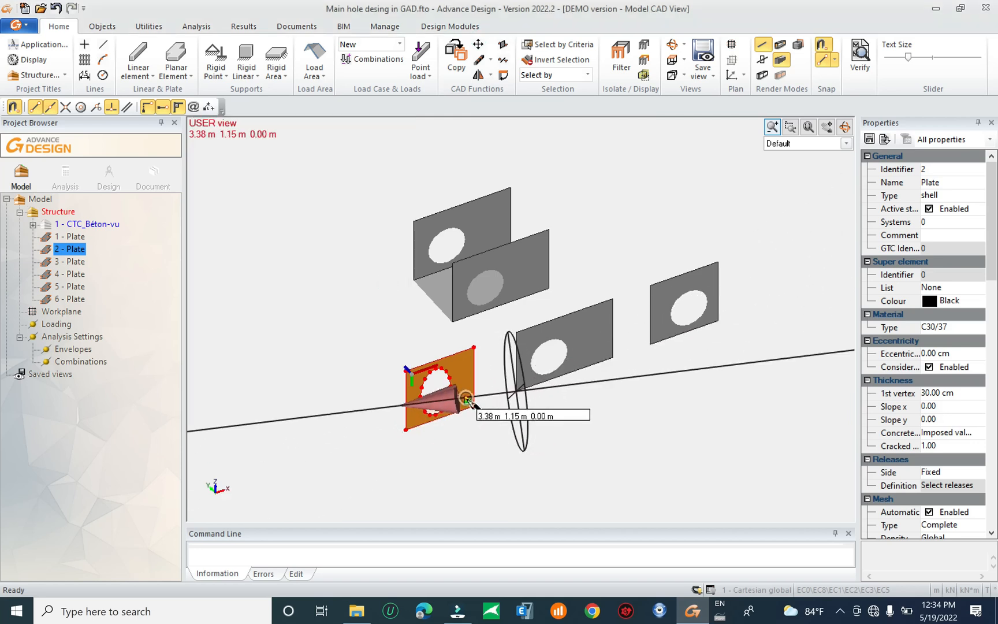
left_click(330, 307)
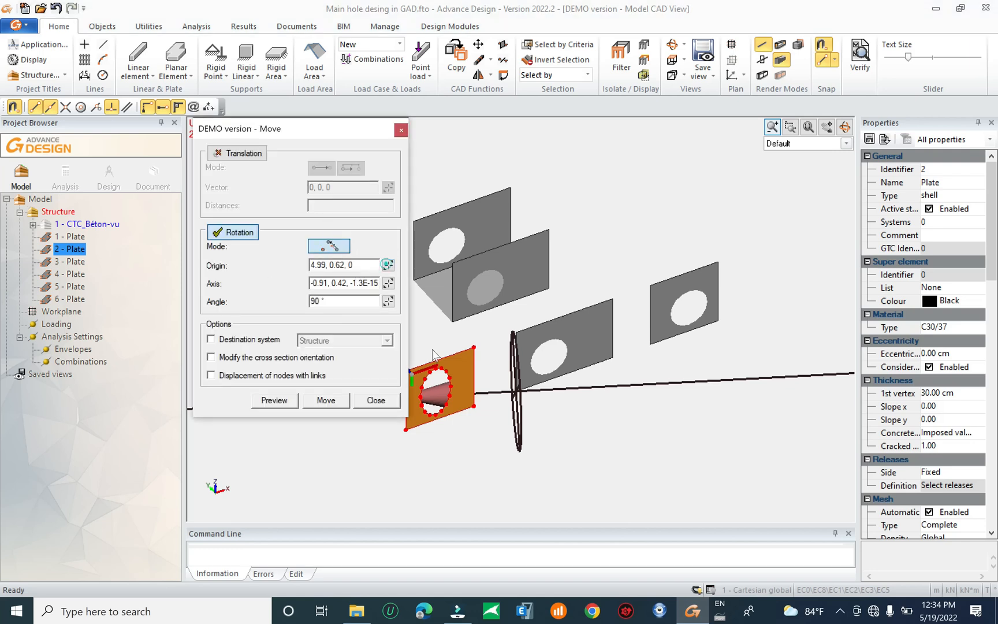
left_click(388, 264)
left_click(475, 406)
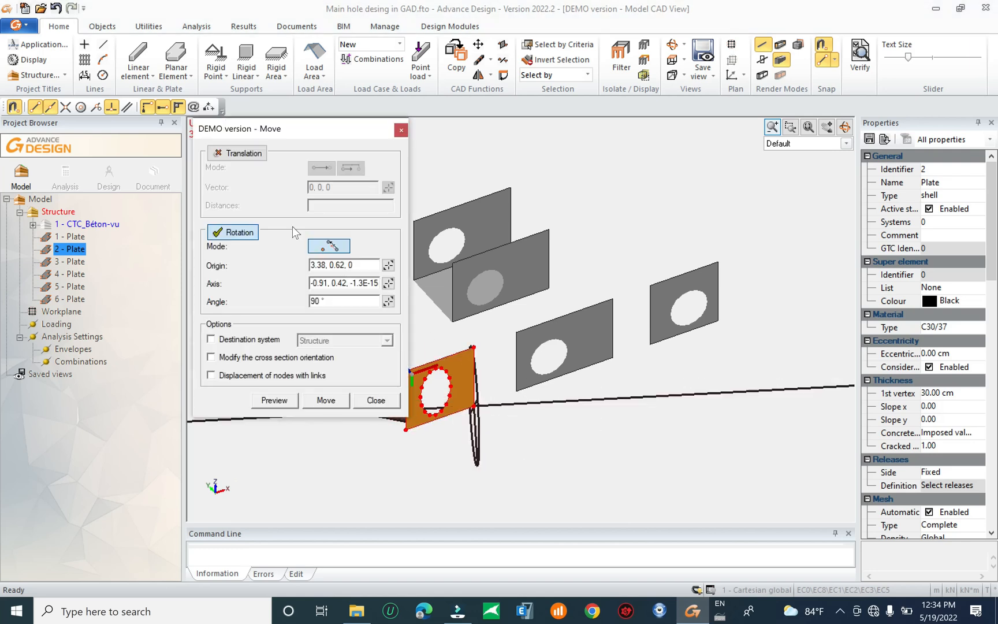
left_click(388, 283)
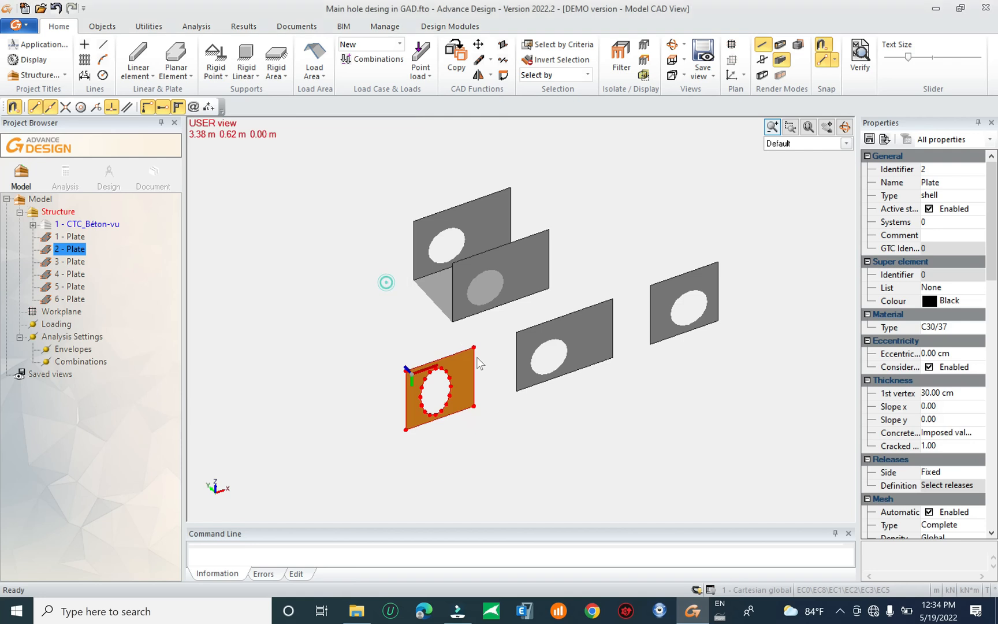
left_click(474, 348)
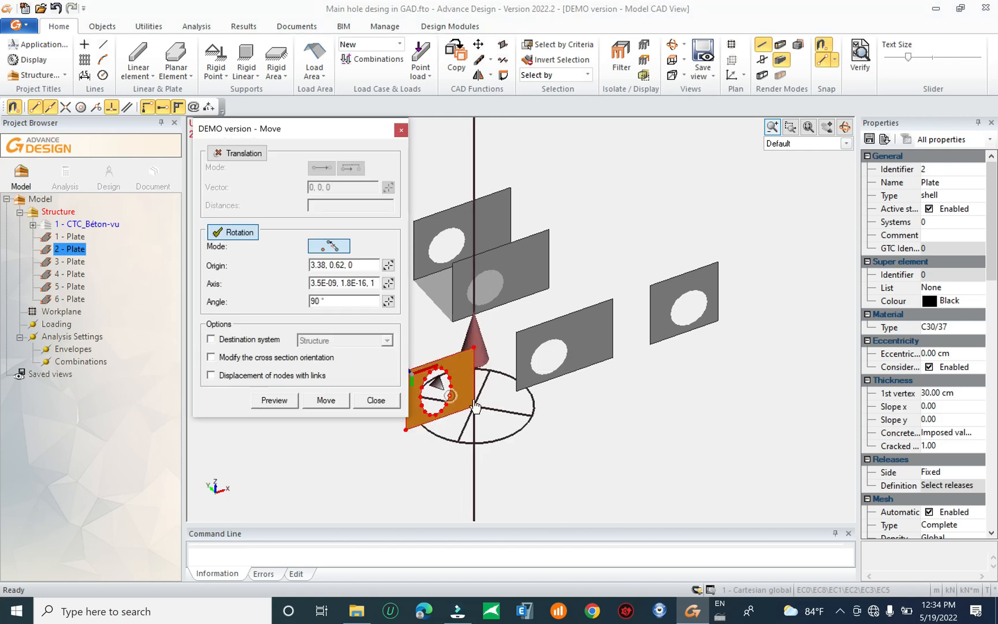
Preview the rotation of the elliptical-opening plate, set the angle to -90°, and apply it
left_click_drag(307, 133, 805, 139)
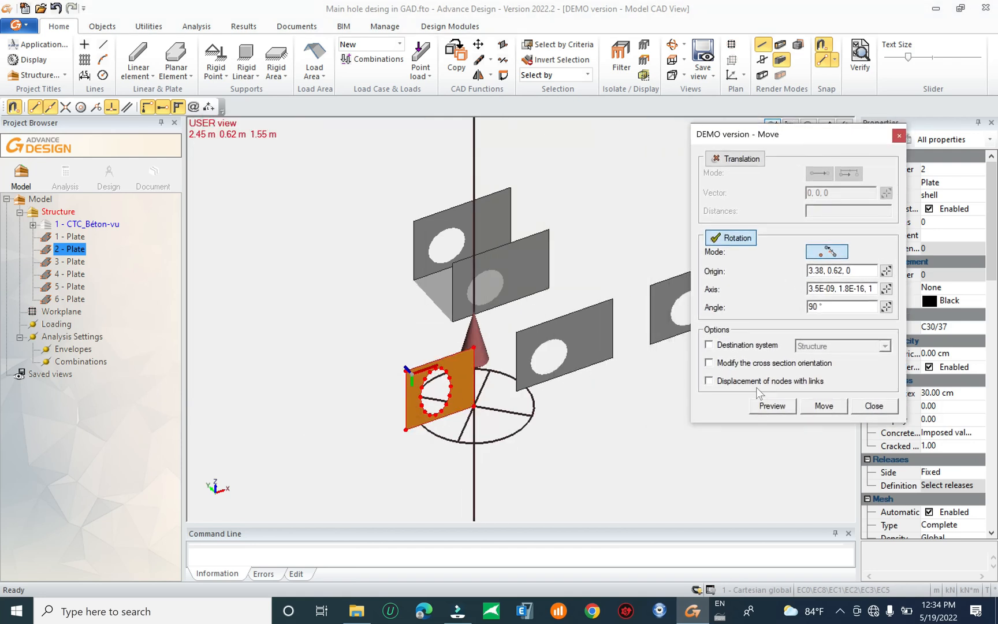
left_click(768, 407)
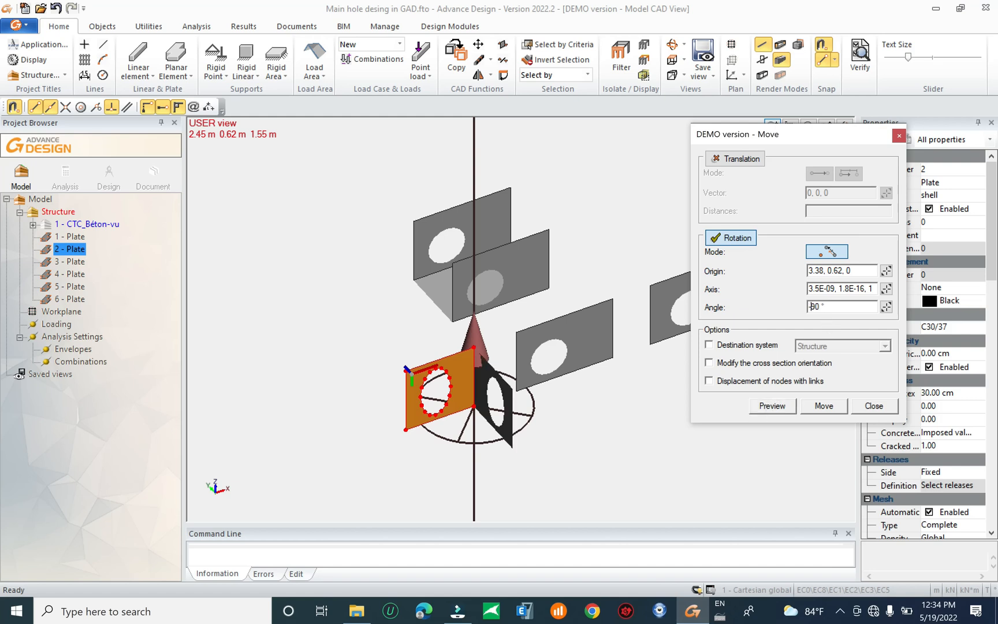
left_click(773, 406)
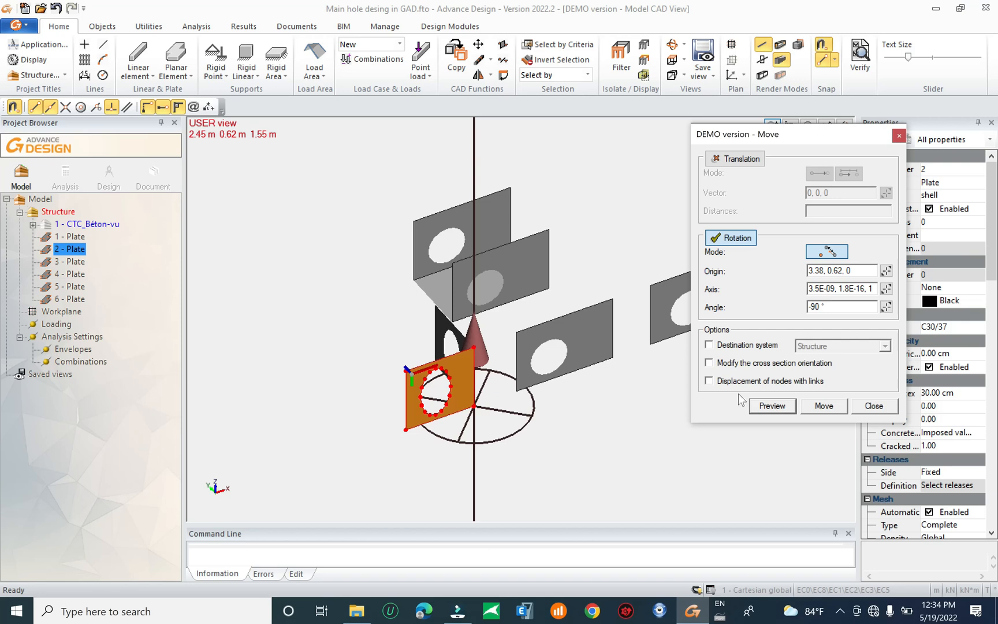
left_click(824, 407)
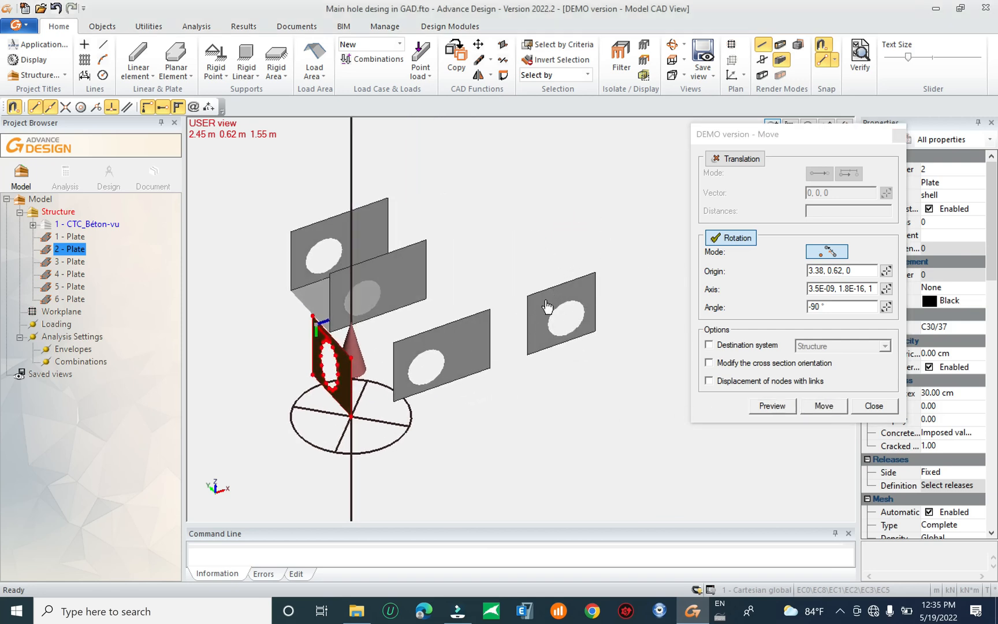
Set the rotation origin at the lower-left corner of the rightmost upright plate with the circular opening, and select that plate
left_click(521, 242)
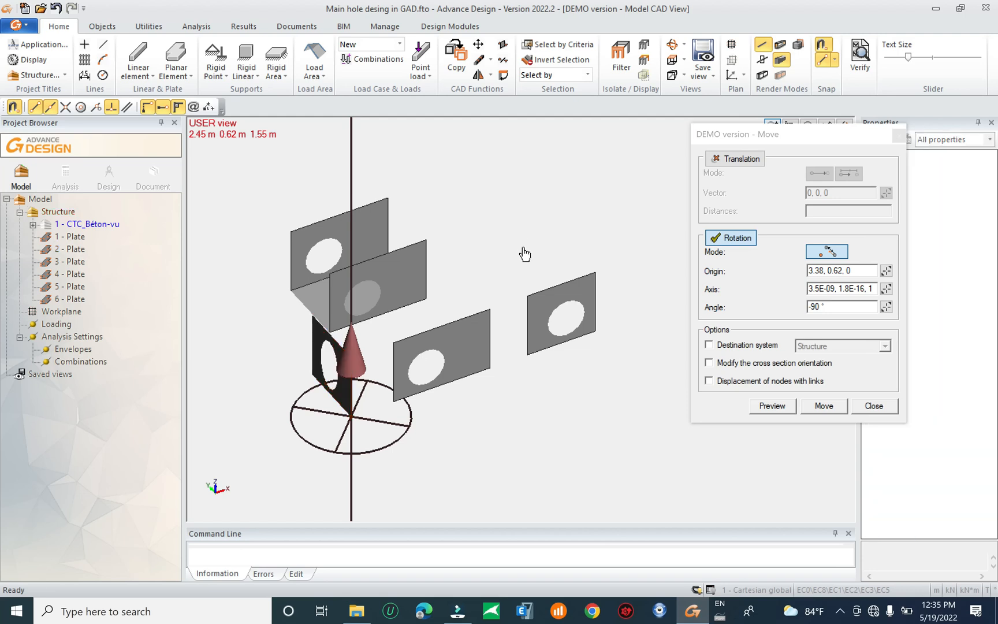
left_click(886, 271)
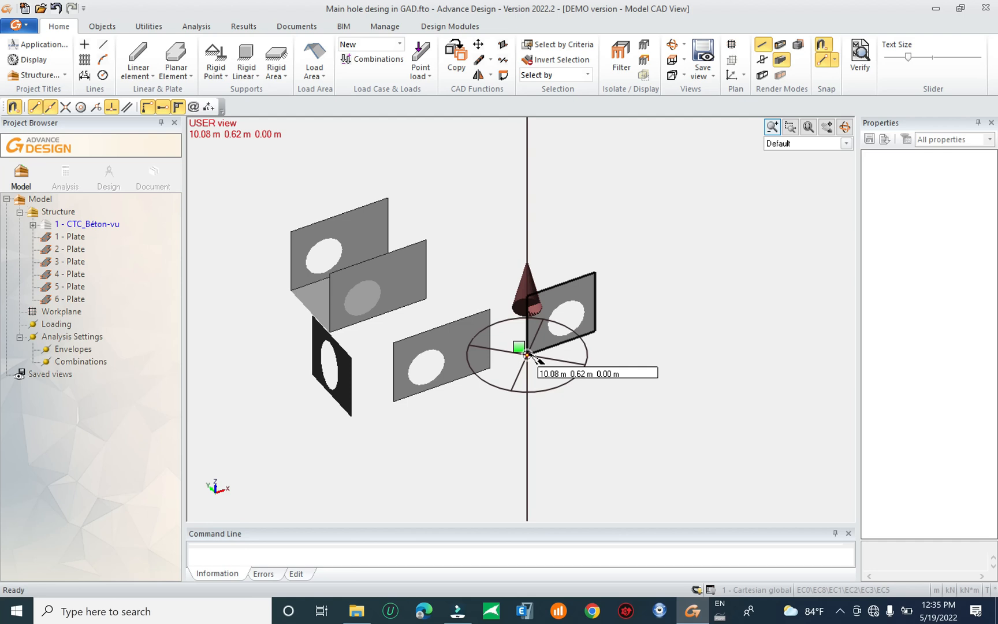
left_click(528, 354)
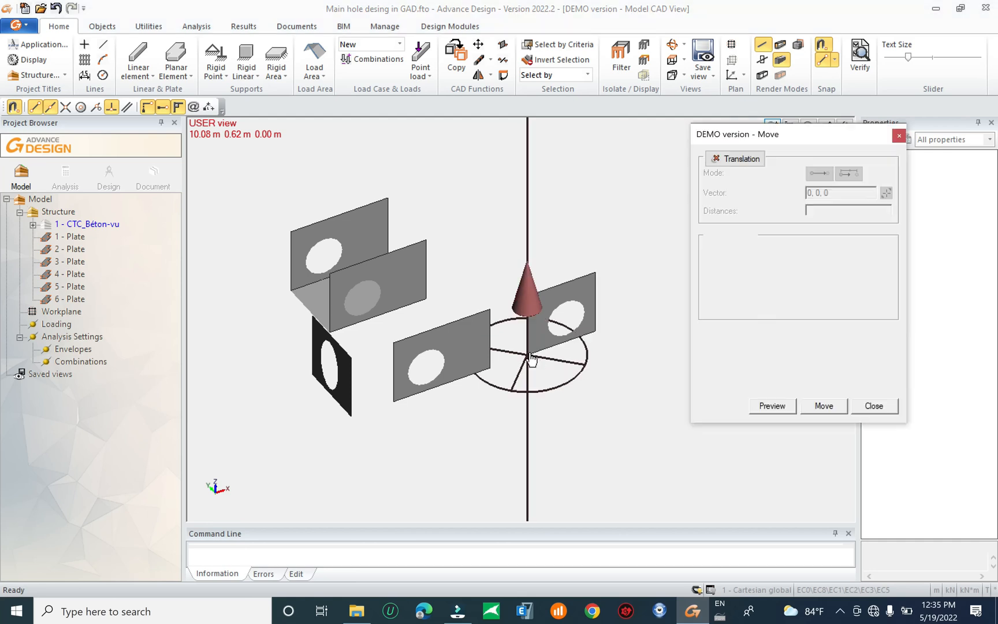
left_click(772, 405)
left_click(780, 314)
left_click(611, 250)
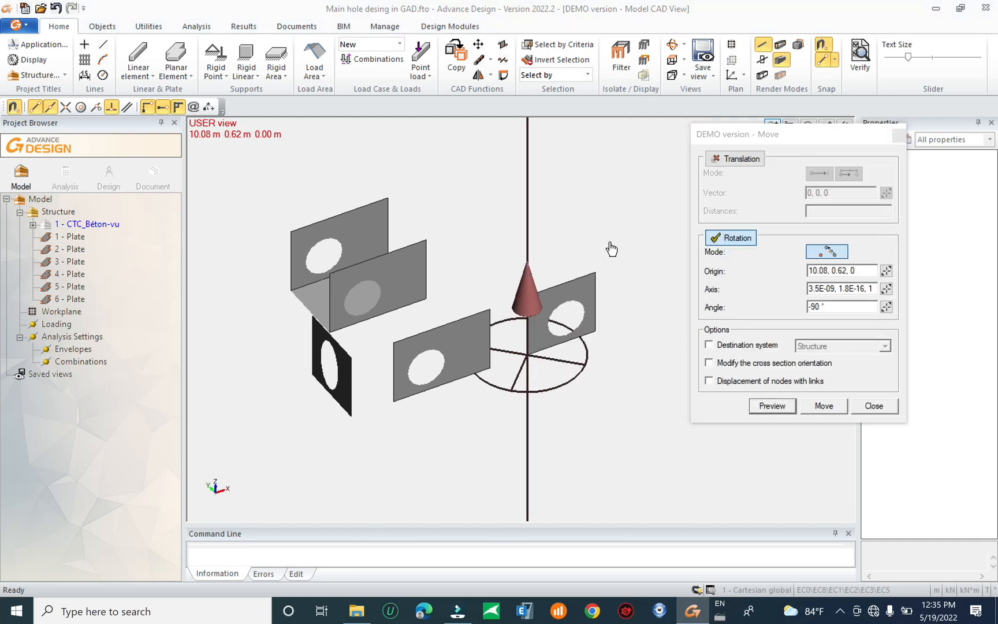
left_click(582, 324)
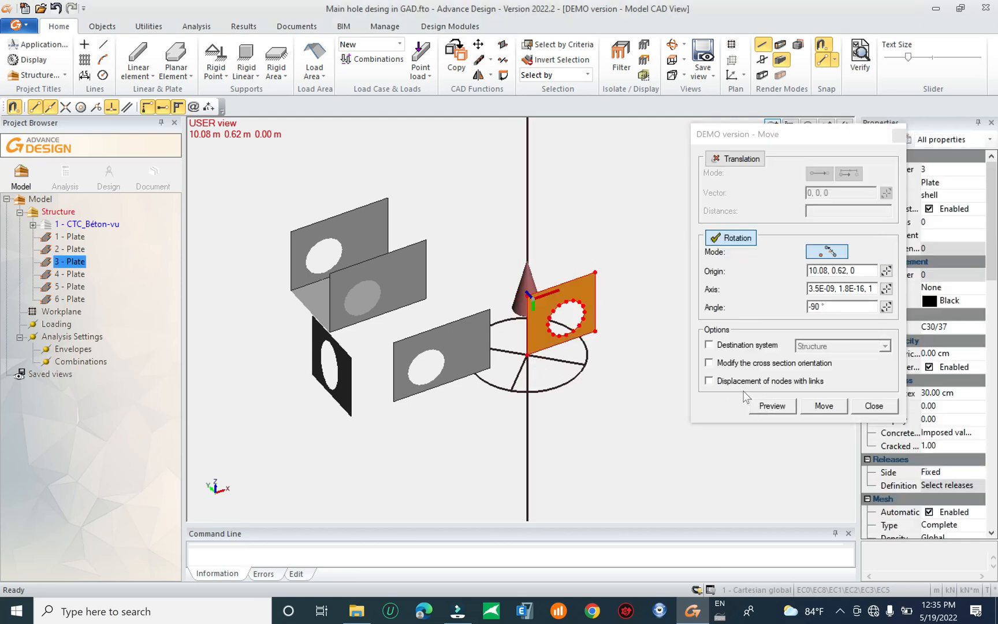
Preview the rotation of the rightmost circular-opening plate, set the angle to 90°, and apply it
left_click(767, 406)
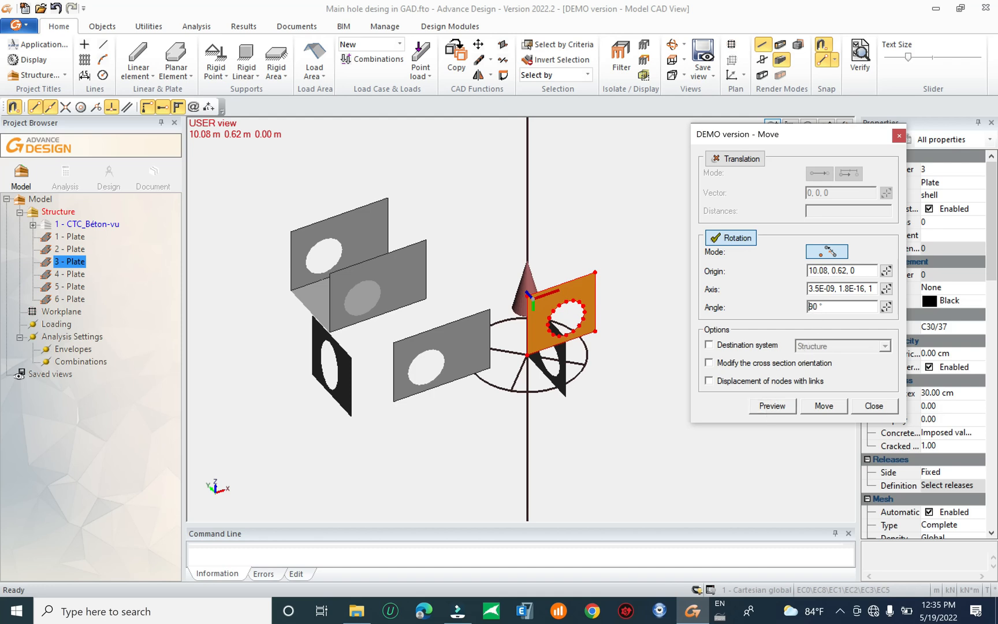
left_click(767, 407)
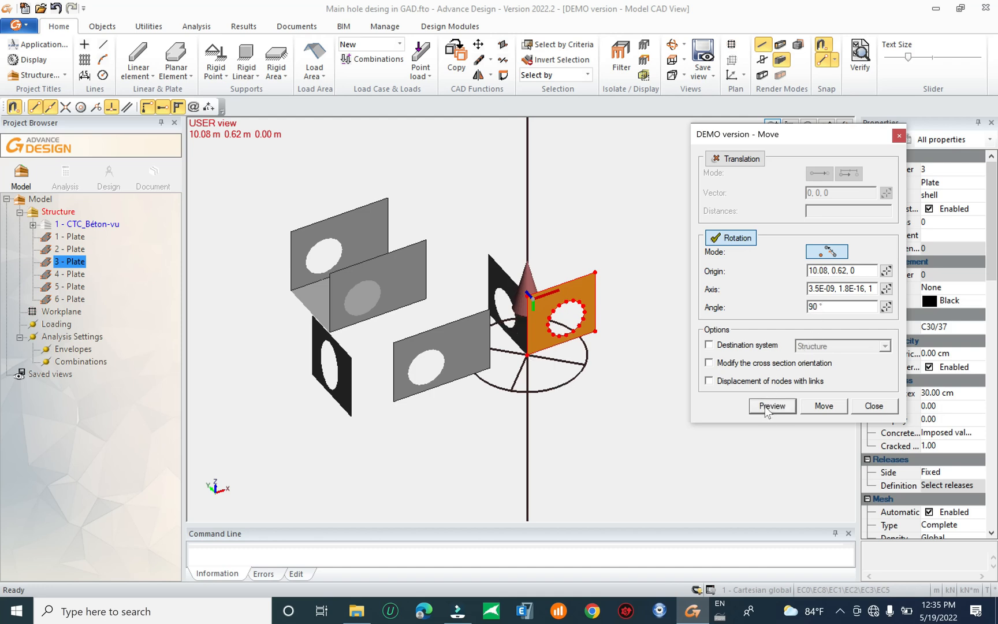
left_click(824, 406)
left_click(874, 406)
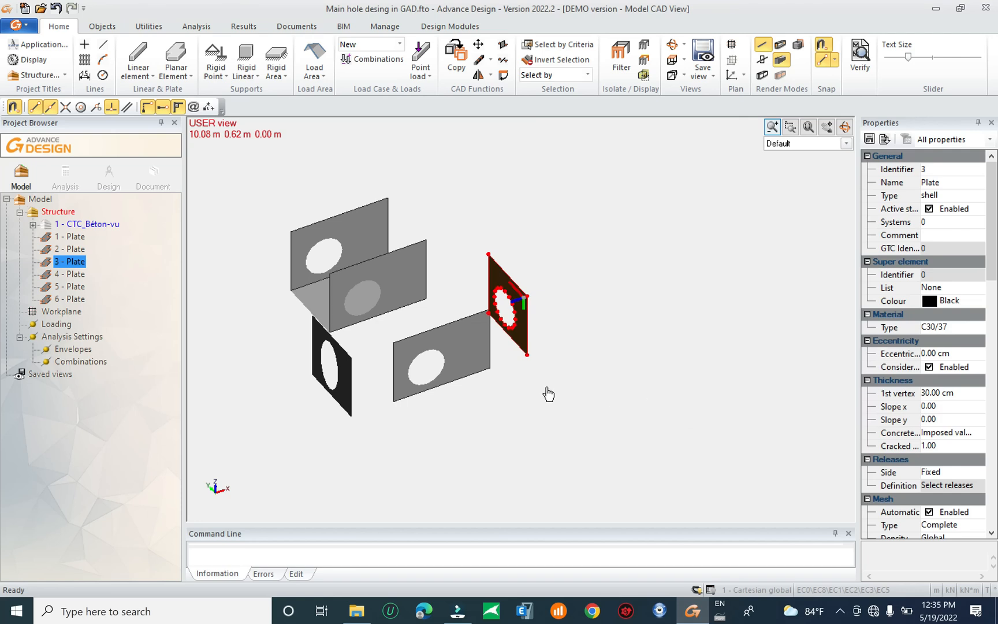
Move both rotated plates together so that the upper corner of the elliptical-opening plate meets the matching corner at the box's open end
mouse_move(367, 378)
middle_mouse_down("shift")
mouse_move(404, 363)
mouse_move(385, 383)
middle_mouse_up("shift")
scroll(372, 416, "up", 4)
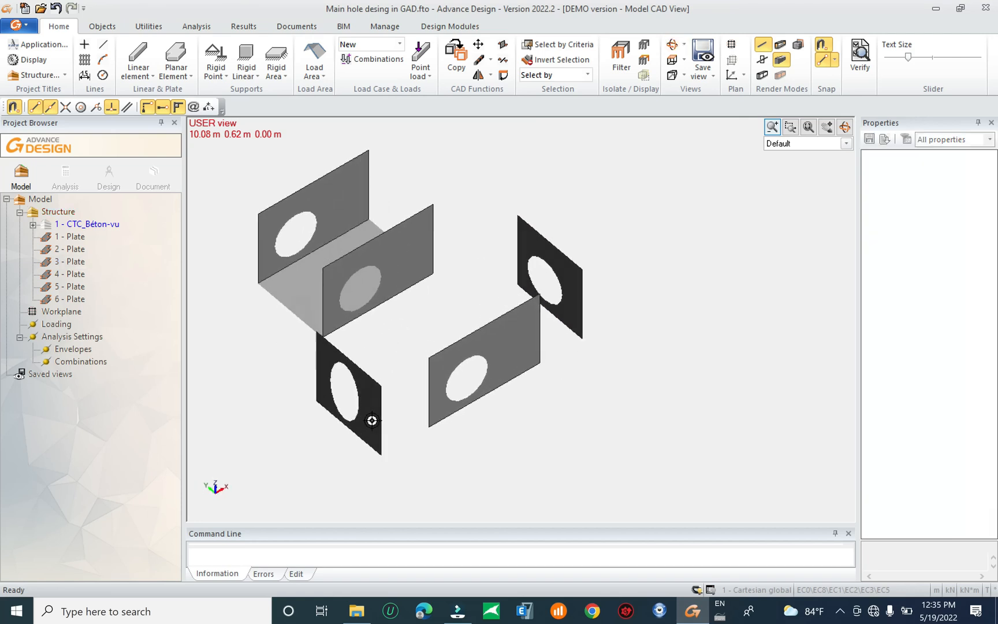
middle_click_drag(404, 436, 473, 411, "shift")
left_click_drag(486, 157, 420, 303)
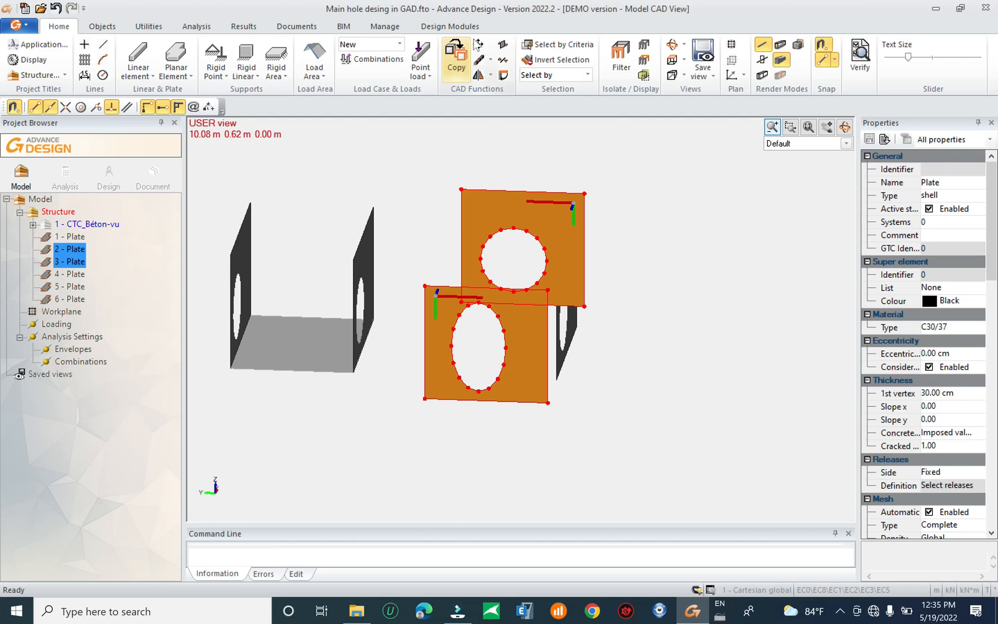
left_click(478, 44)
left_click(750, 236)
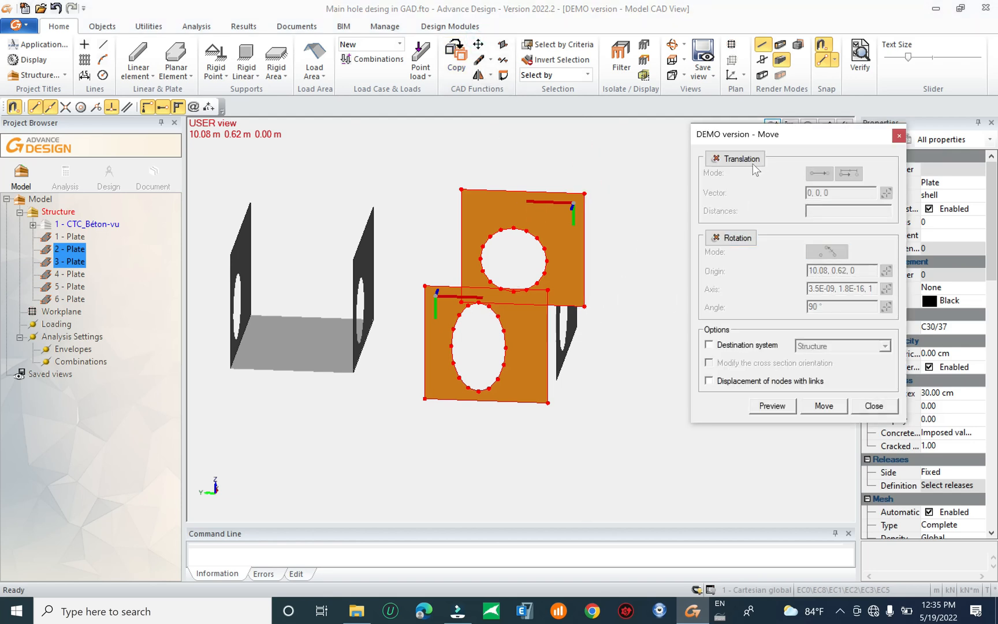
left_click(886, 193)
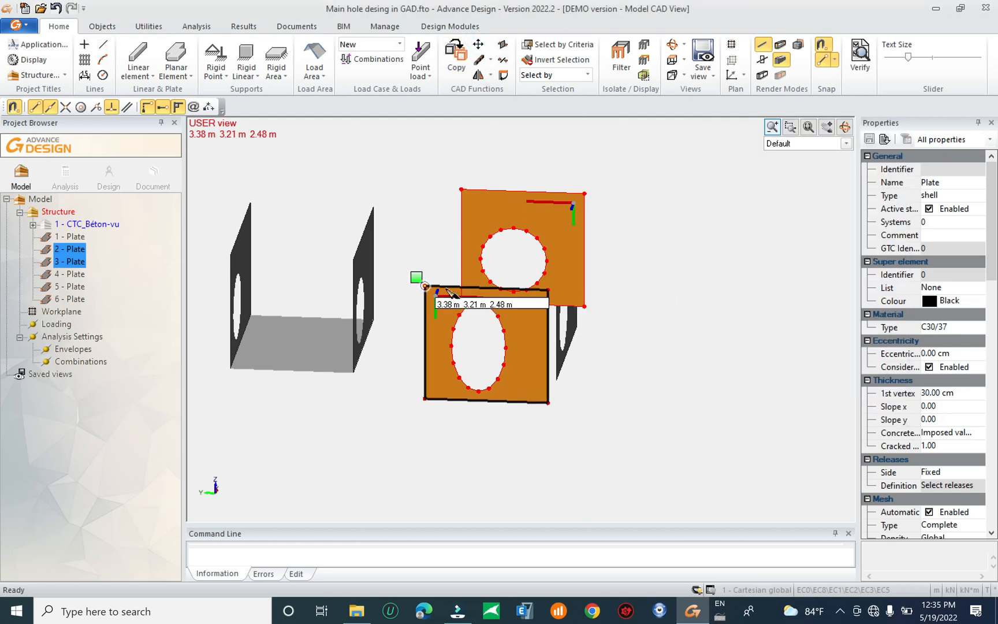
left_click(425, 286)
left_click(239, 262)
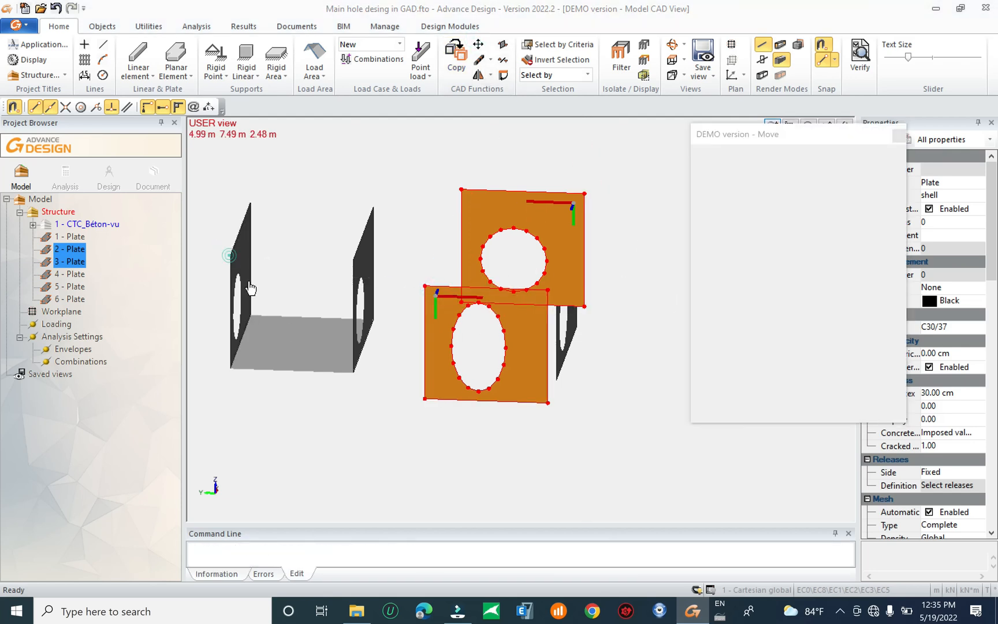
left_click(824, 406)
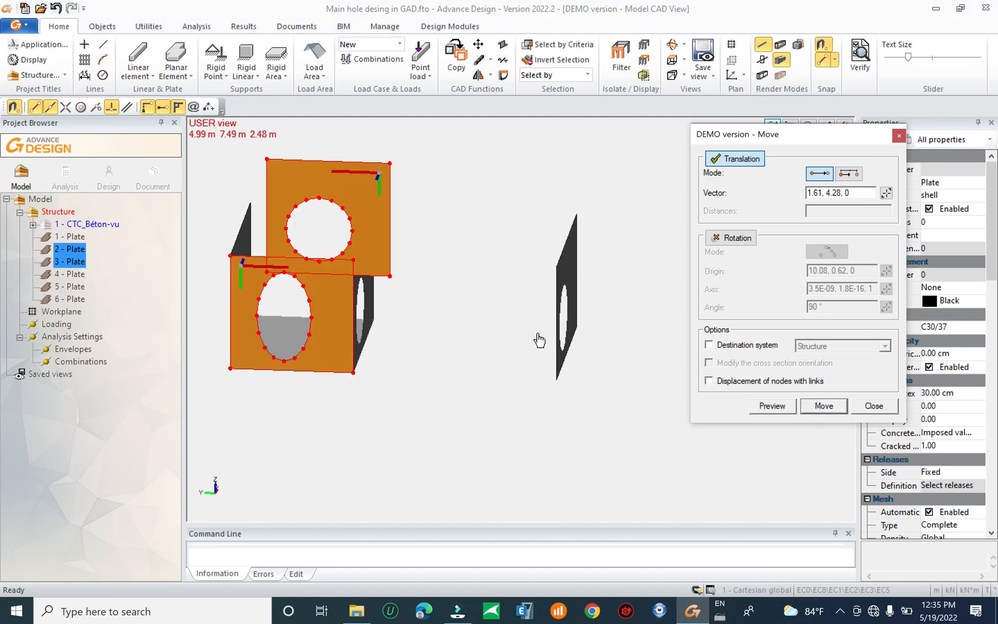
Move the rotated circular-opening plate by its upper corner onto the box's remaining open short end
middle_click_drag(445, 297, 522, 261, "shift")
left_click(595, 266)
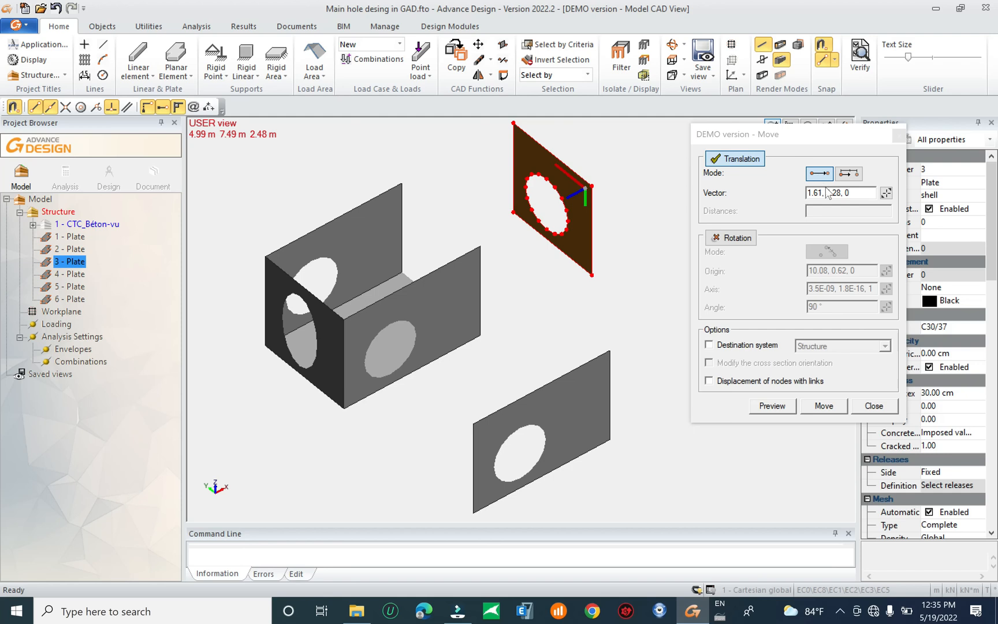
left_click(885, 193)
left_click(513, 123)
left_click(402, 188)
left_click(823, 407)
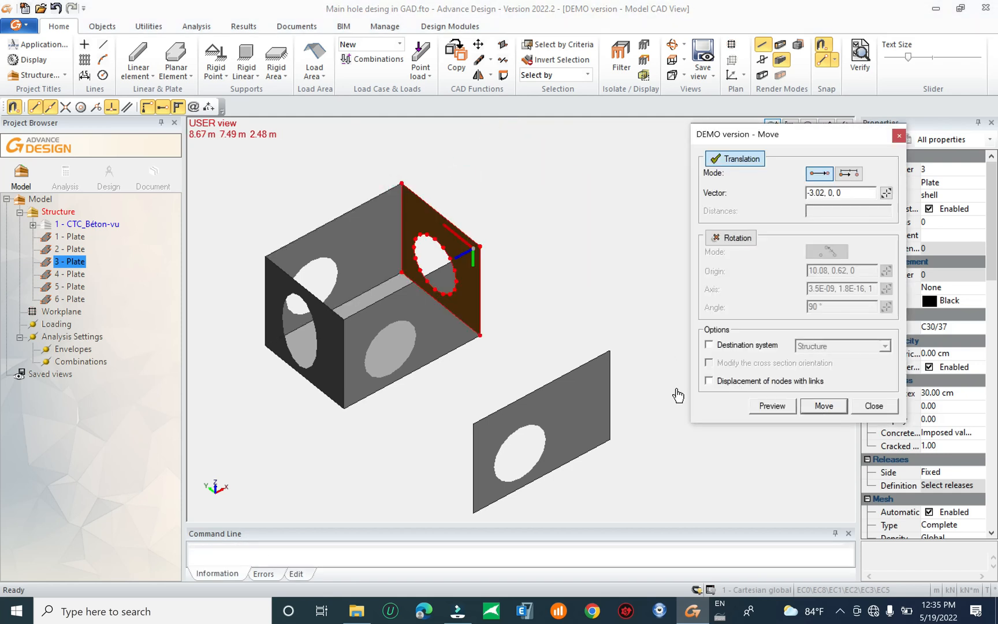
Finish moving plates and delete the leftover upright plate standing outside the box
mouse_move(497, 324)
middle_mouse_down()
mouse_move(495, 341)
mouse_move(485, 303)
mouse_move(537, 252)
mouse_move(506, 332)
mouse_move(520, 283)
middle_mouse_up()
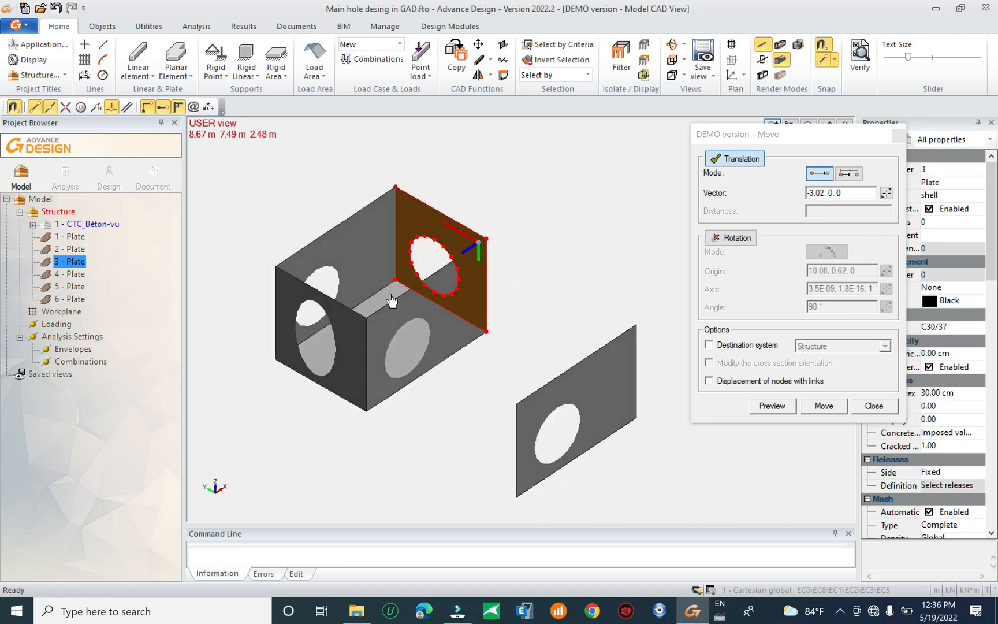
middle_click_drag(370, 336, 332, 247)
middle_click_drag(422, 359, 417, 396)
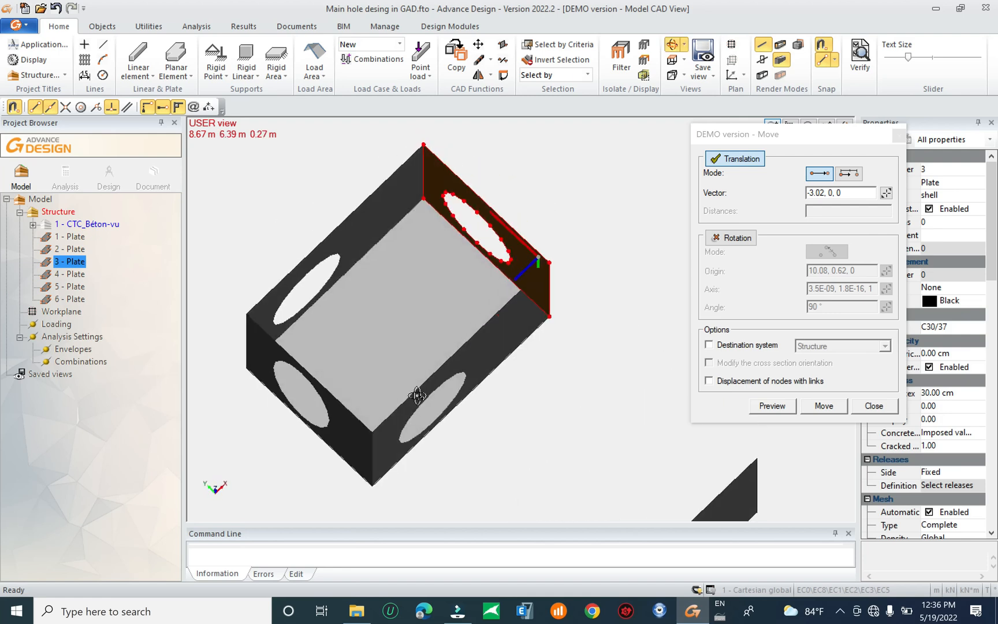
middle_click_drag(505, 436, 404, 363)
scroll(428, 304, "down", 3)
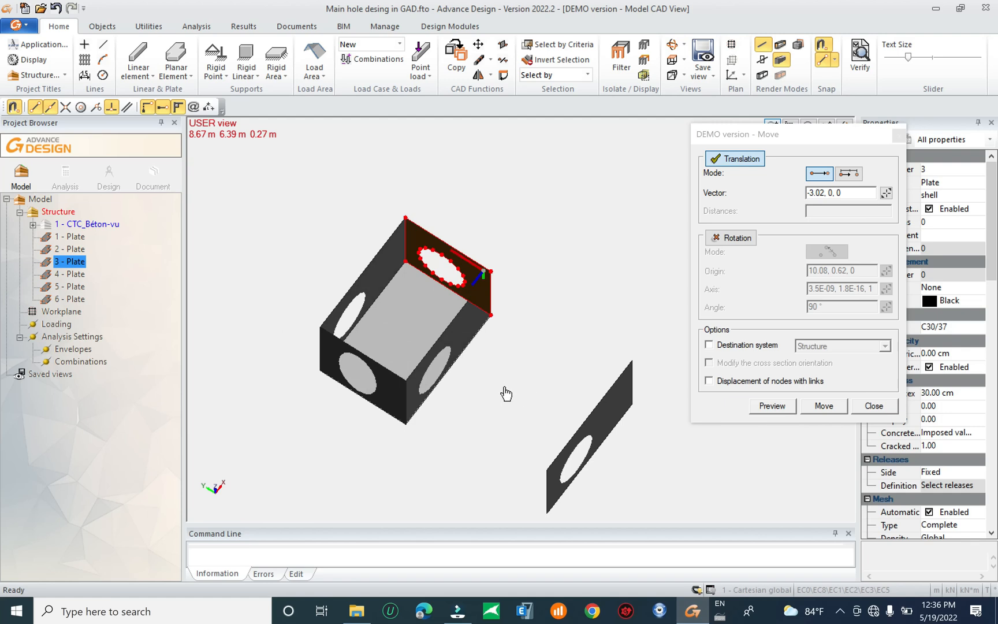
key("Escape")
left_click(899, 137)
middle_click_drag(602, 415, 596, 371)
left_click_drag(688, 224, 539, 461)
key("Delete")
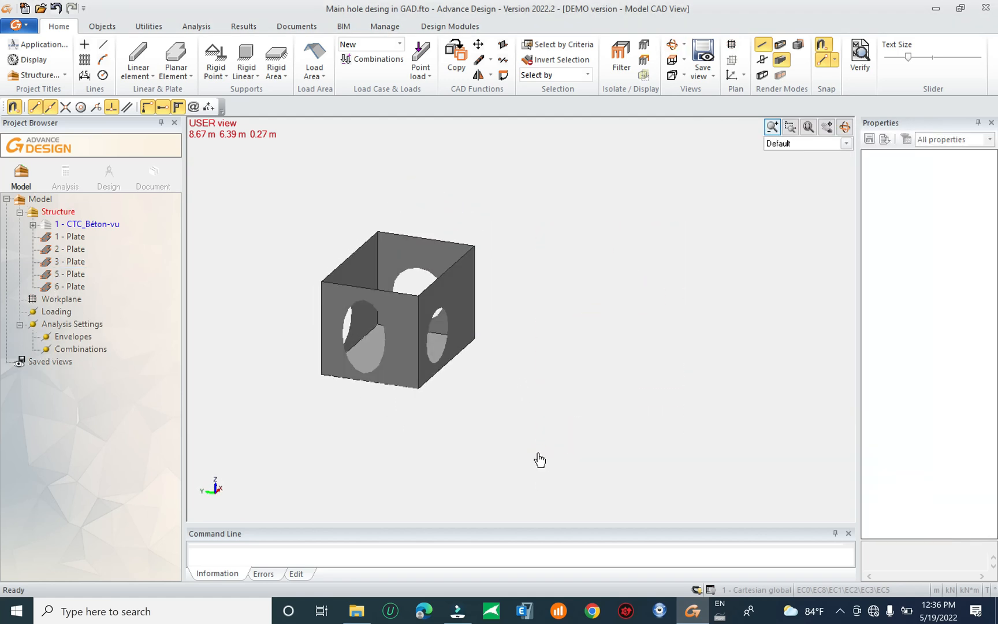
Copy the flat bottom plate from its corner up to the walls' top corner to cover the box
middle_click_drag(533, 405, 484, 461)
left_click(397, 280)
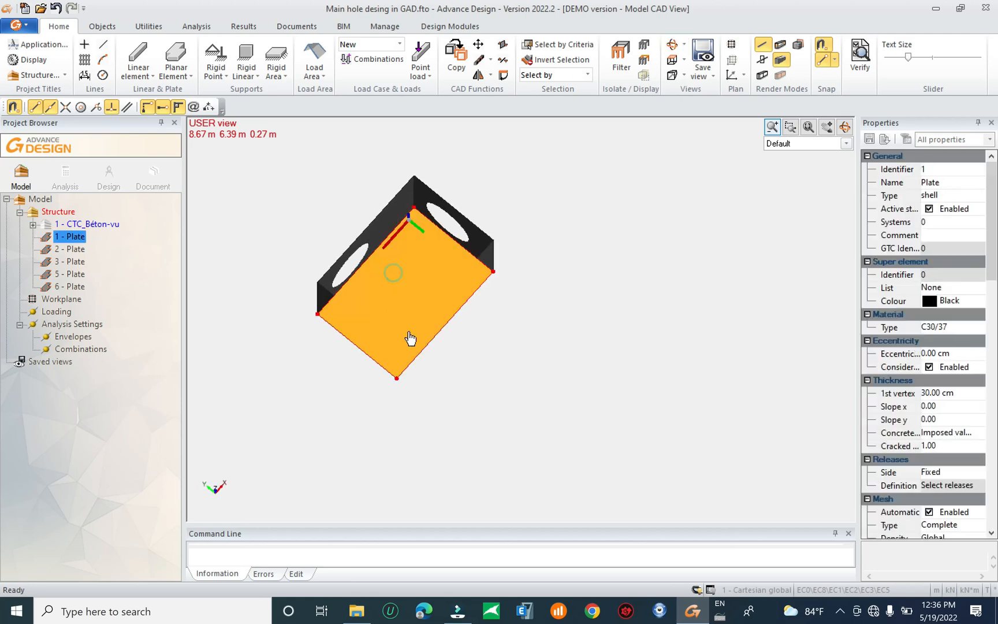
scroll(400, 342, "up", 2)
scroll(396, 374, "up", 1)
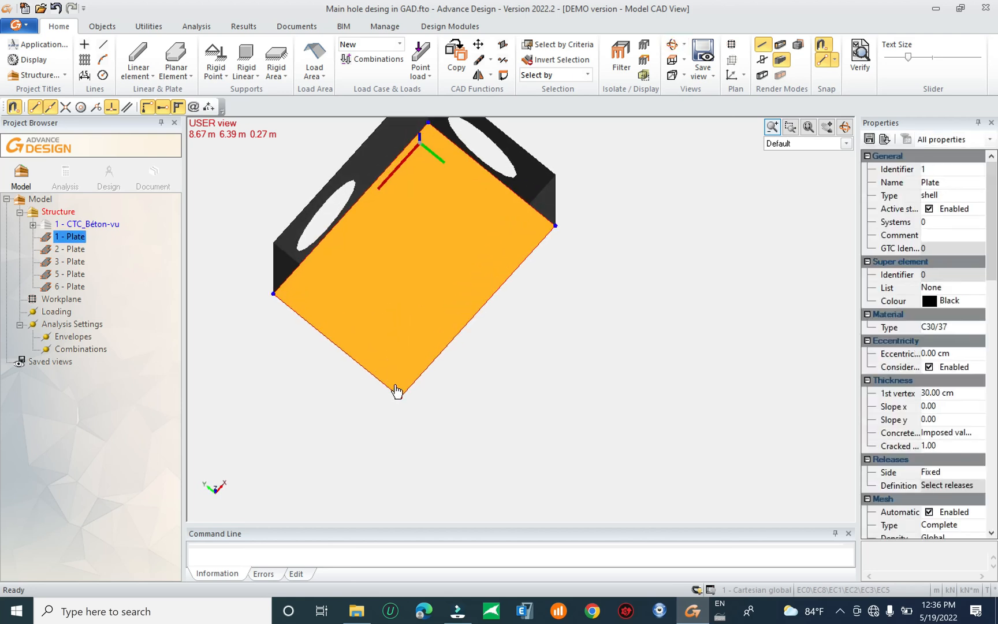
left_click(274, 293)
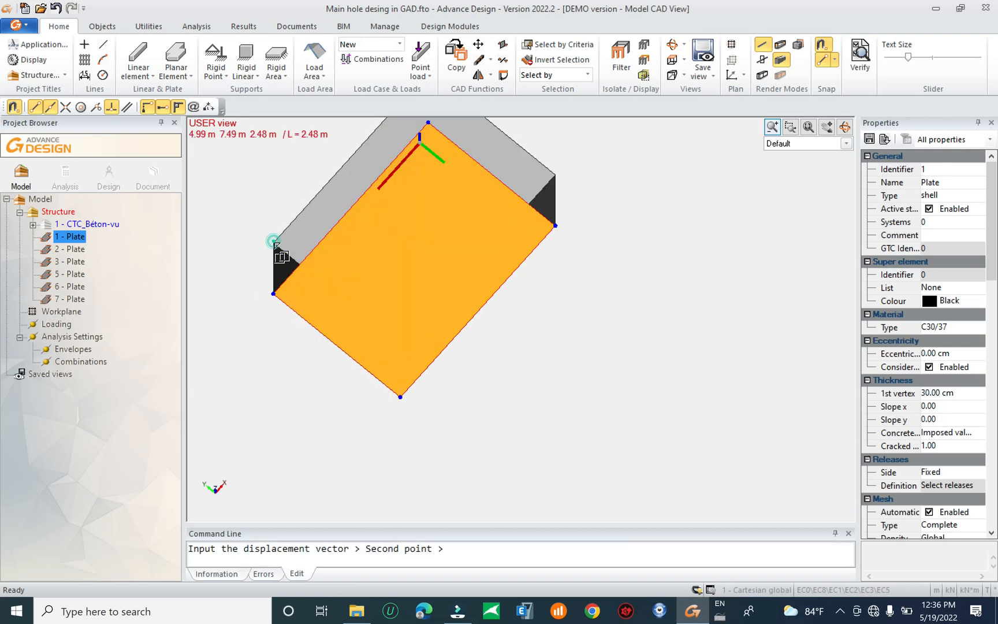
left_click(273, 242)
Display the box's plates as outlines only, so all of their openings can be seen
middle_click_drag(553, 395, 494, 280)
left_click(781, 45)
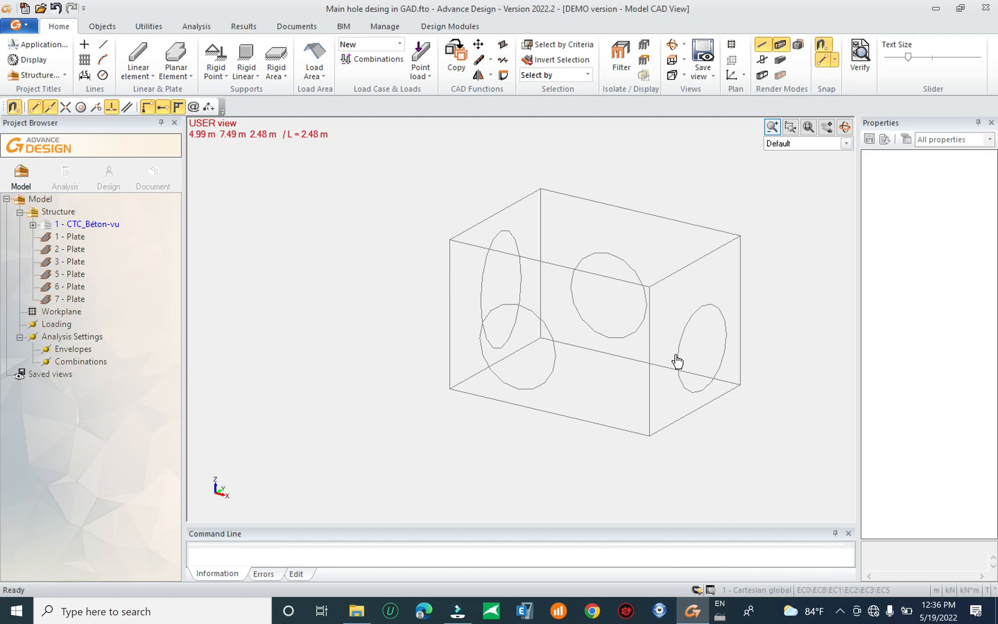
middle_click_drag(584, 384, 717, 346)
scroll(719, 341, "up", 2)
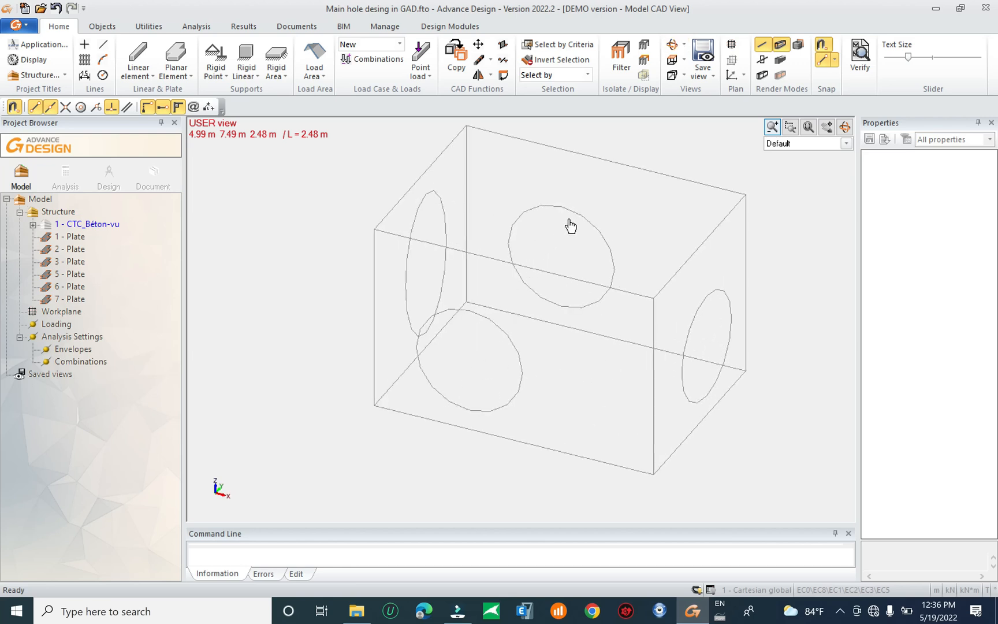
Delete the circular opening from the box's rear long plate
left_click_drag(598, 206, 540, 248)
left_click(148, 26)
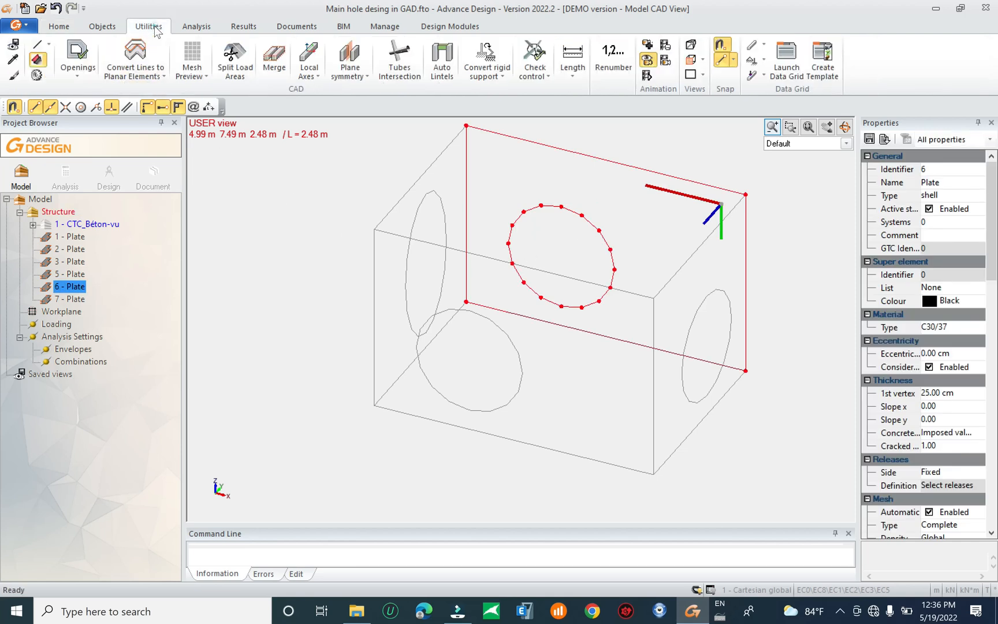
left_click(76, 81)
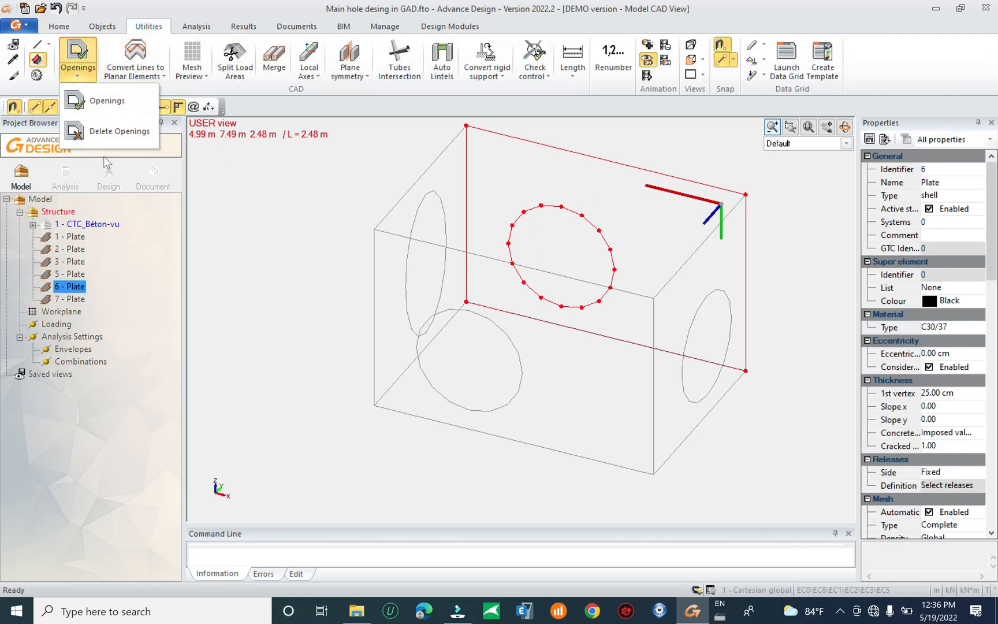
left_click(111, 134)
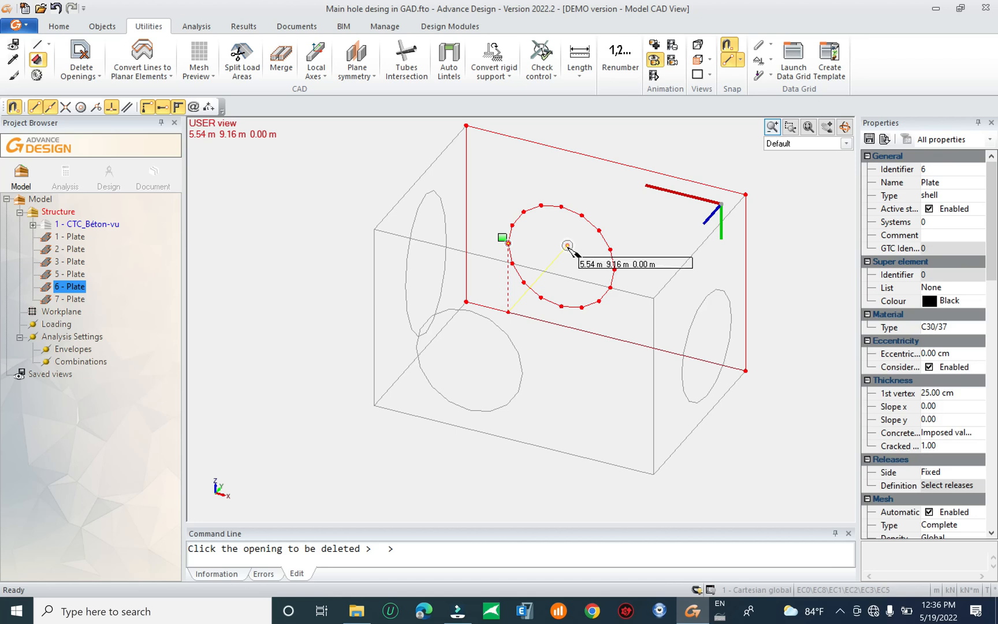
left_click(601, 231)
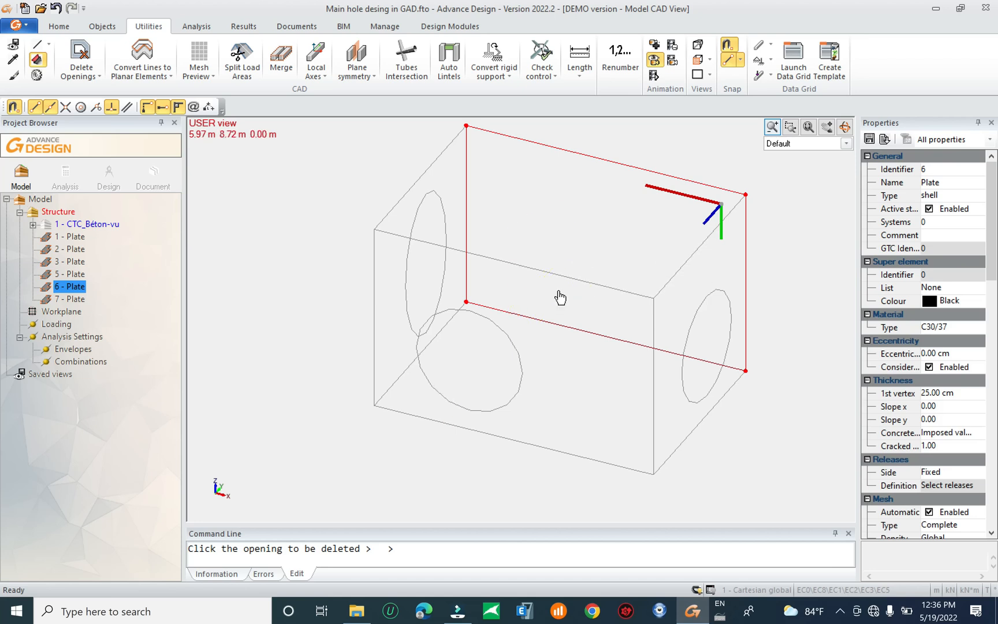
key("Escape")
scroll(497, 356, "down", 3)
scroll(481, 372, "down", 1)
middle_click_drag(499, 416, 597, 410)
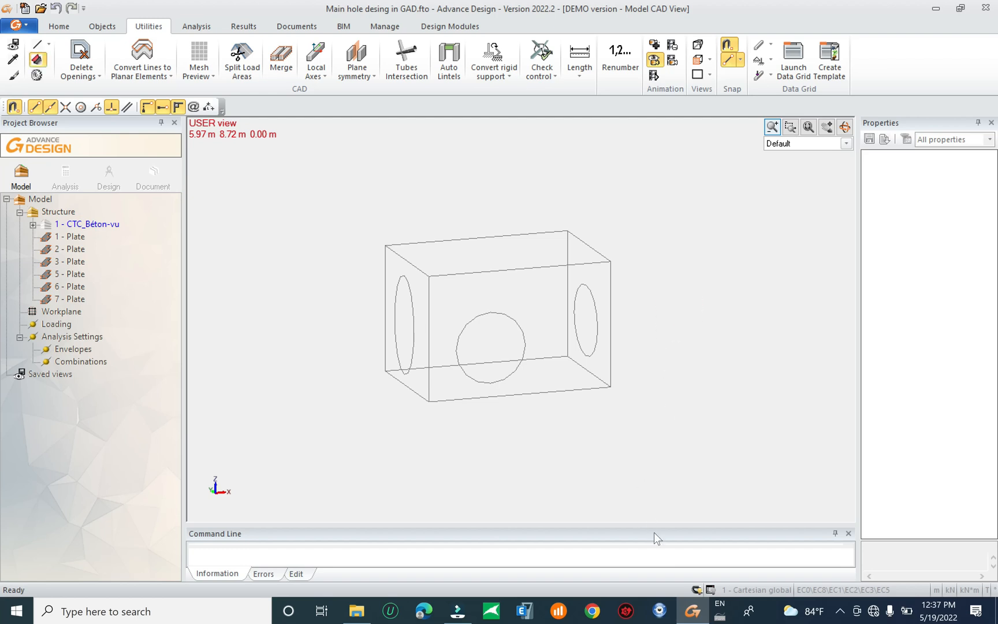
From the desktop, open the 16014_COF_004 DWG drawing in AutoCAD
left_click(996, 611)
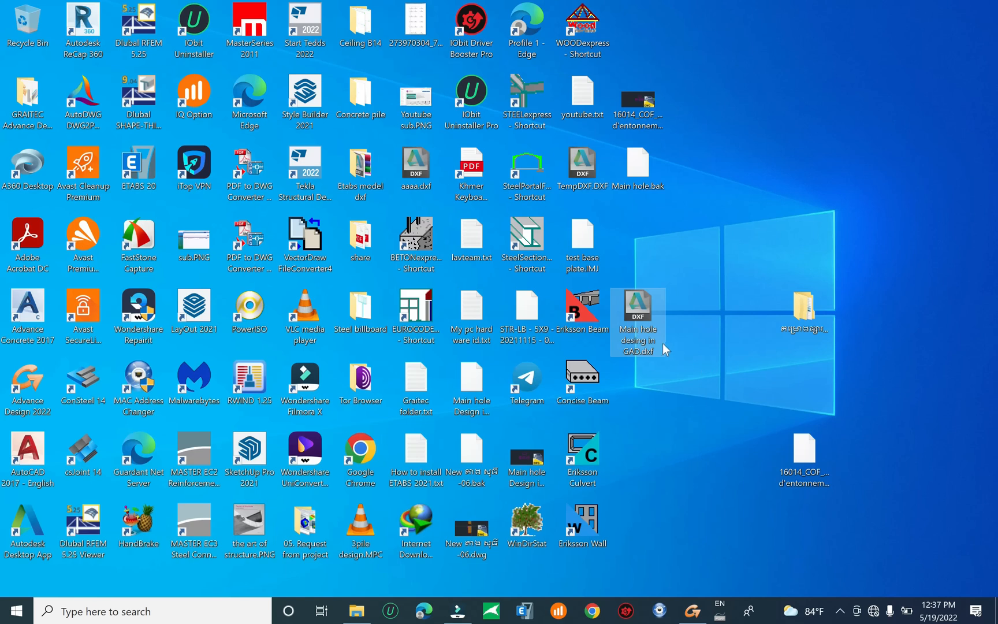
right_click(613, 108)
left_click(665, 119)
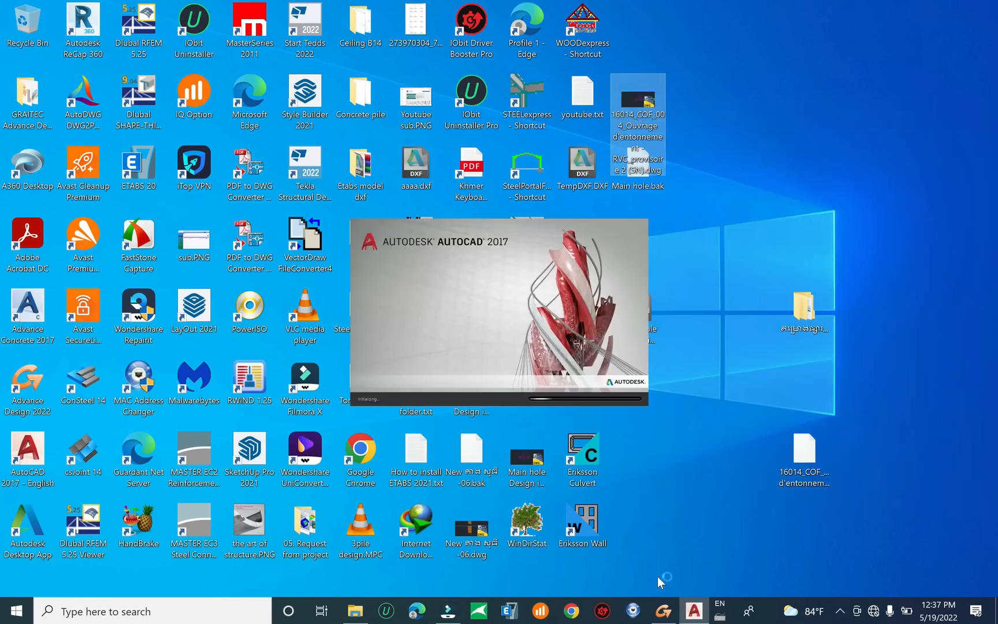
left_click(664, 611)
middle_click_drag(666, 359, 679, 379)
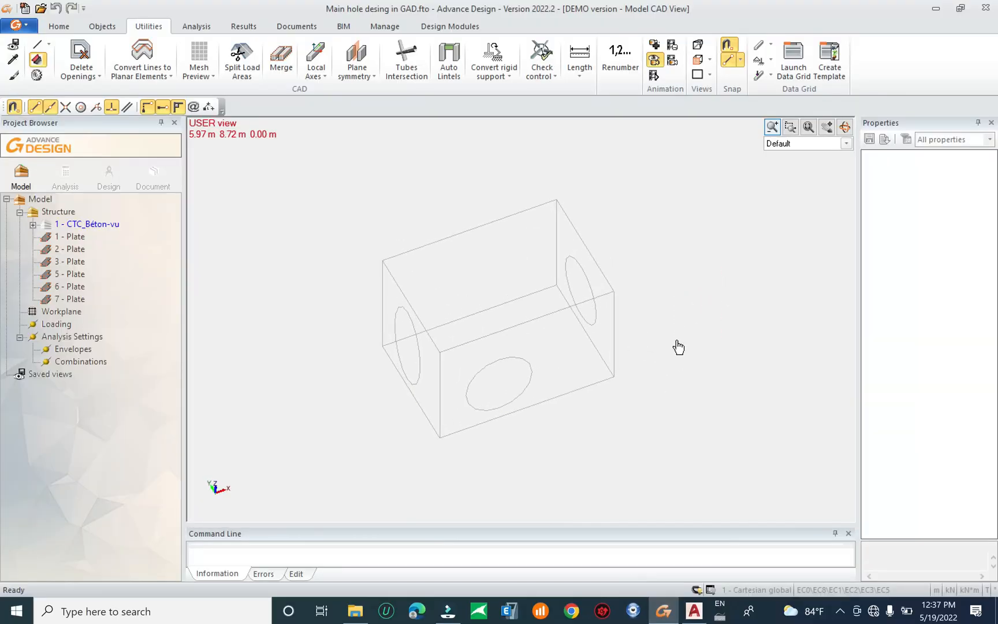
middle_click_drag(673, 293, 664, 327)
middle_click_drag(641, 400, 691, 404)
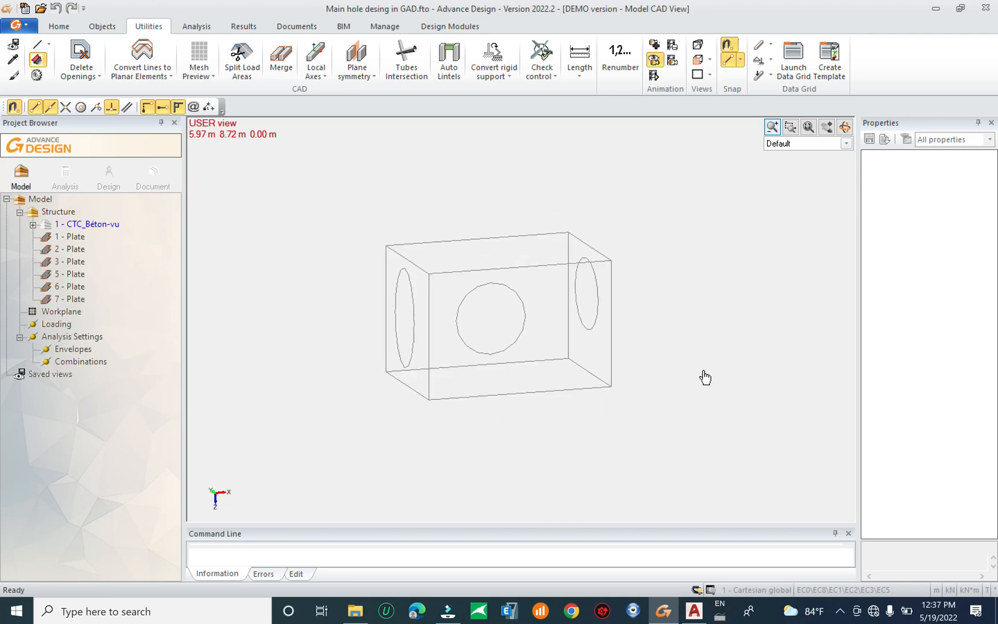
left_click(694, 611)
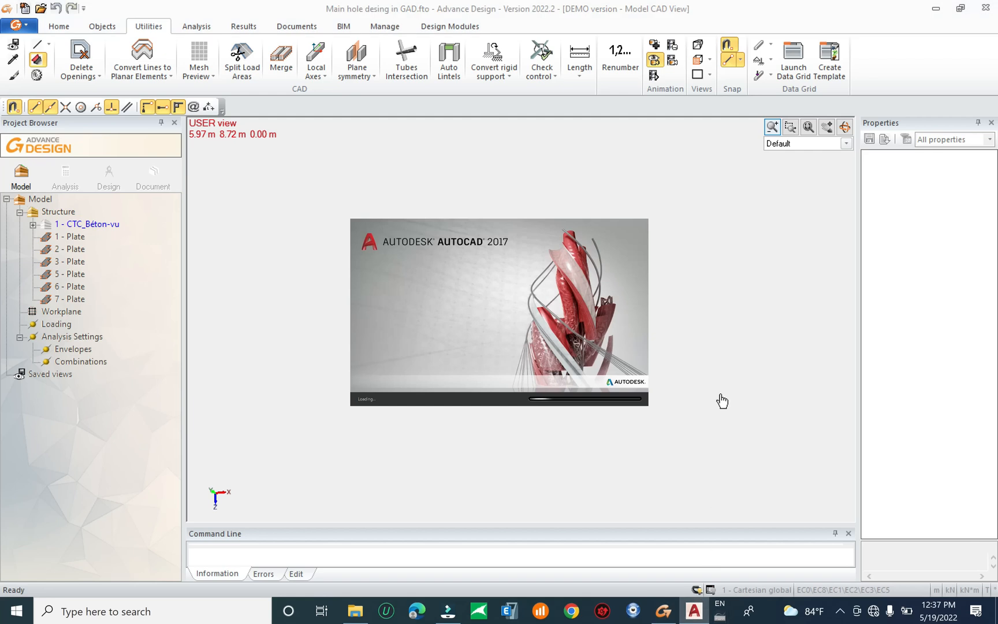
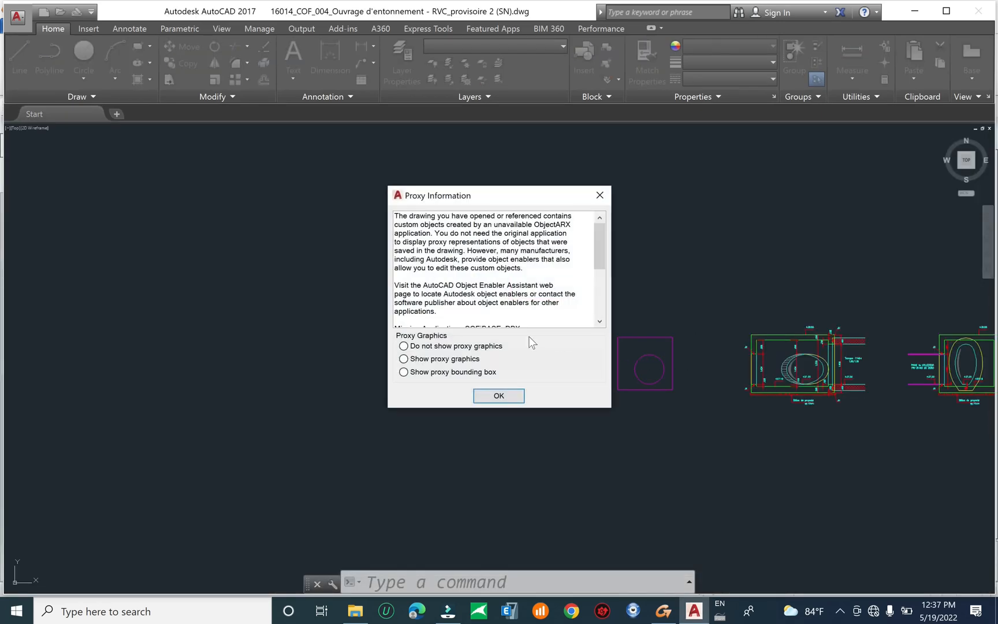
Accept the proxy graphics notice and examine the dimensioned plan view for the positions of the pipe openings in the manhole walls
key("Return")
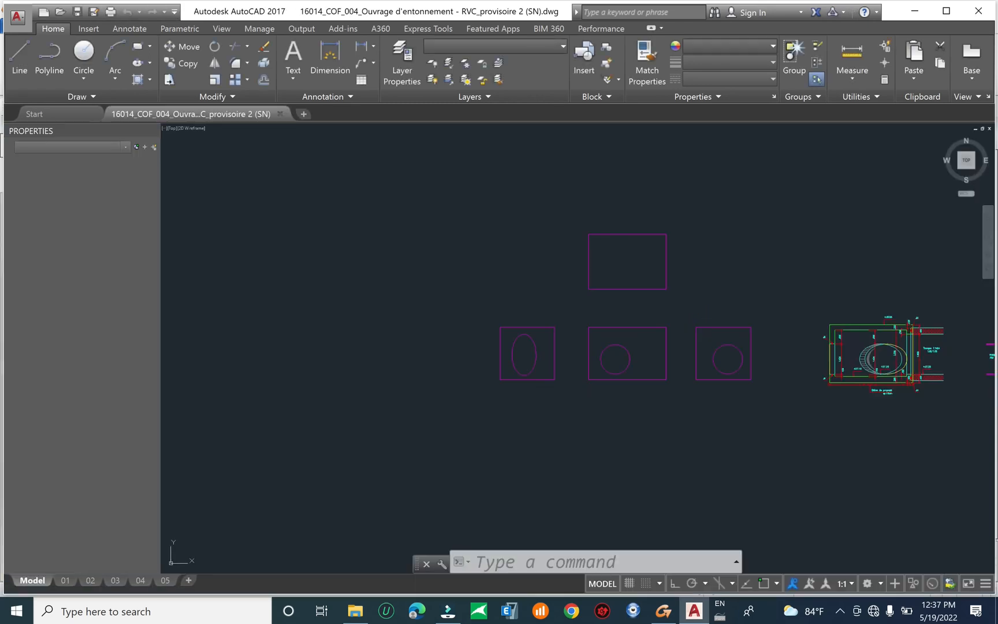
middle_click_drag(559, 332, 238, 347)
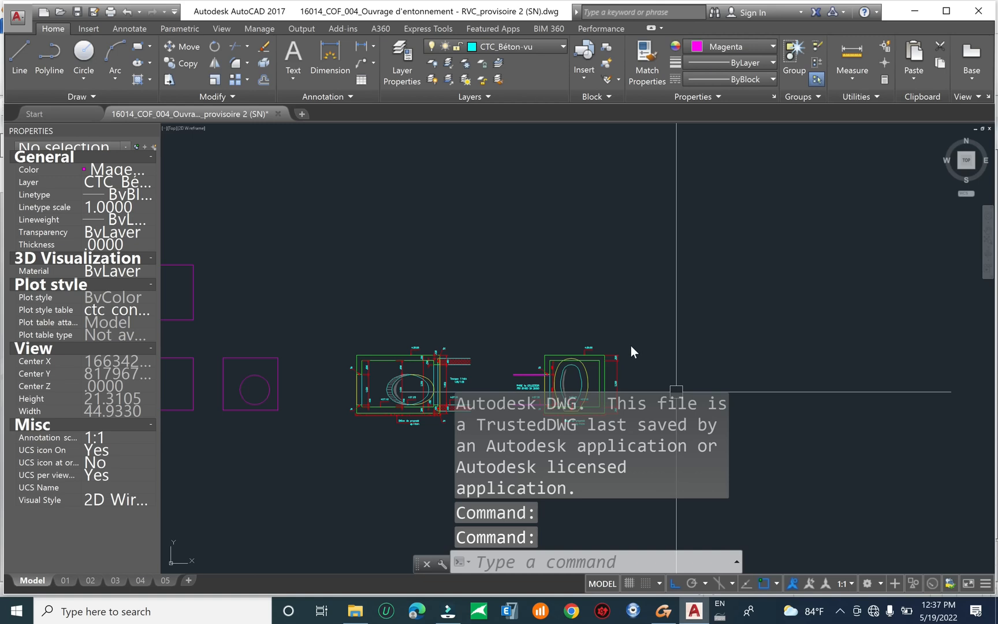
scroll(664, 412, "down", 2)
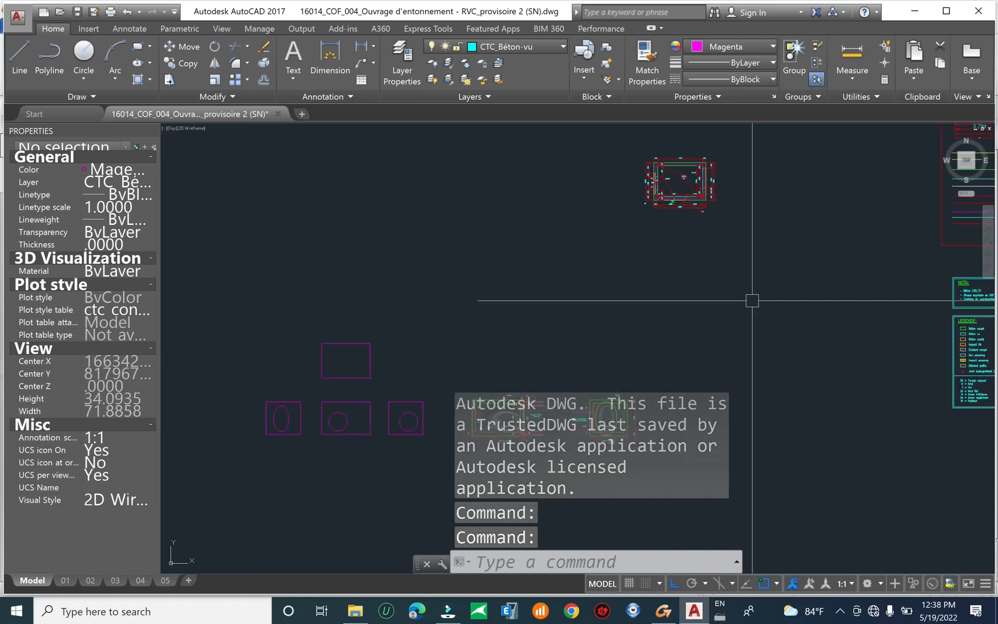
middle_click_drag(865, 301, 407, 401)
scroll(763, 283, "up", 2)
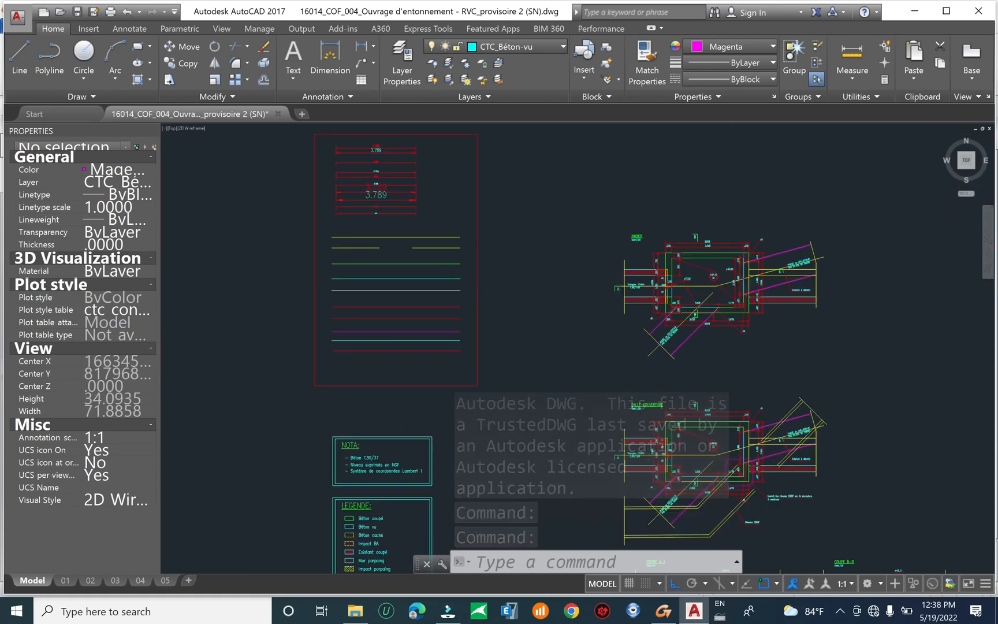
scroll(760, 280, "up", 5)
scroll(719, 311, "down", 2)
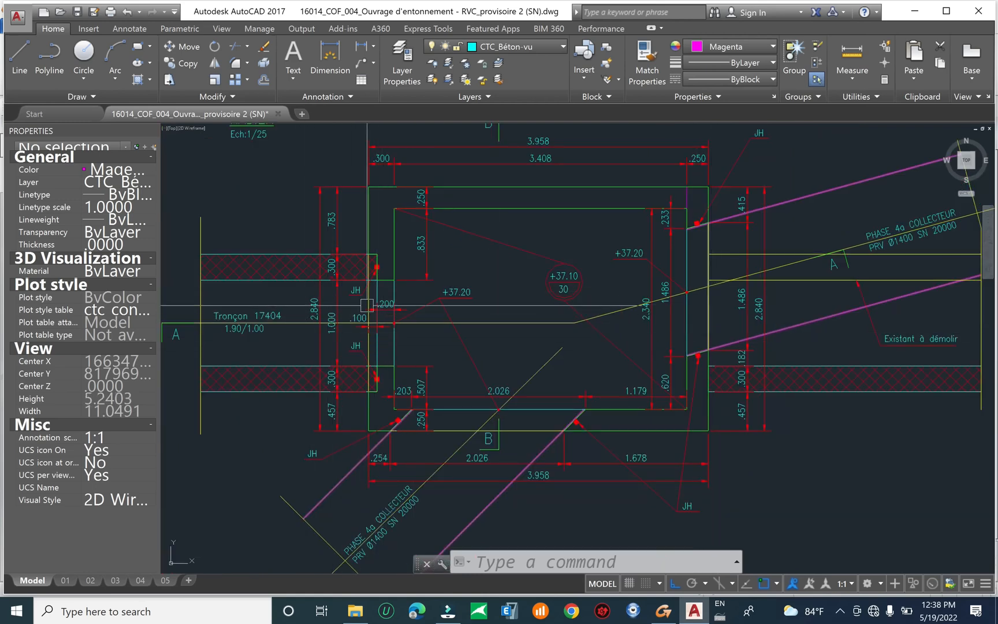
middle_click_drag(508, 325, 530, 318)
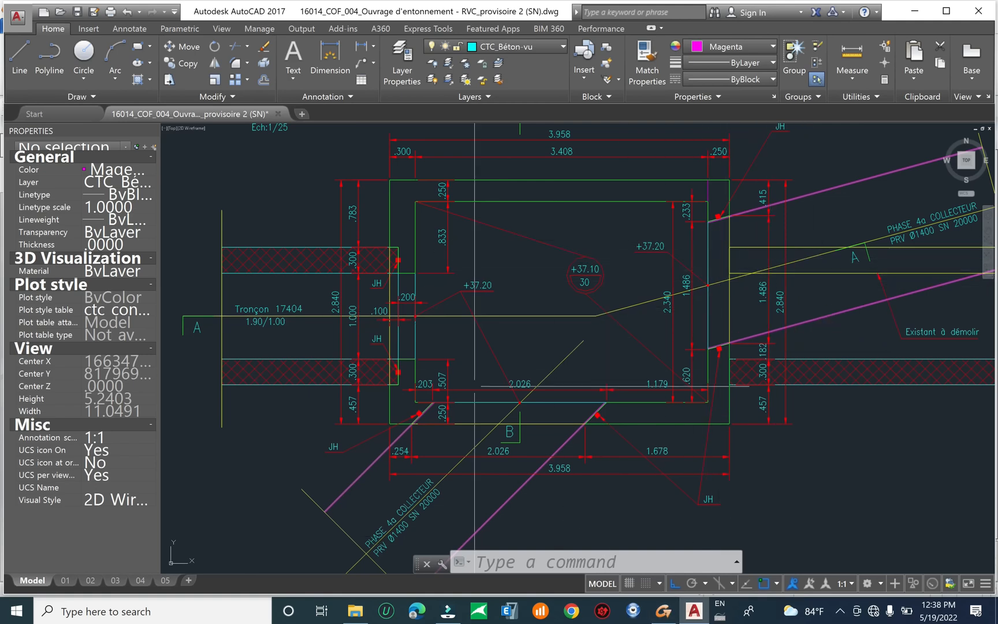
Switch to Advance Design and rotate the end plate with the elliptical opening 180° about the vertical axis through its near bottom corner
left_click(663, 611)
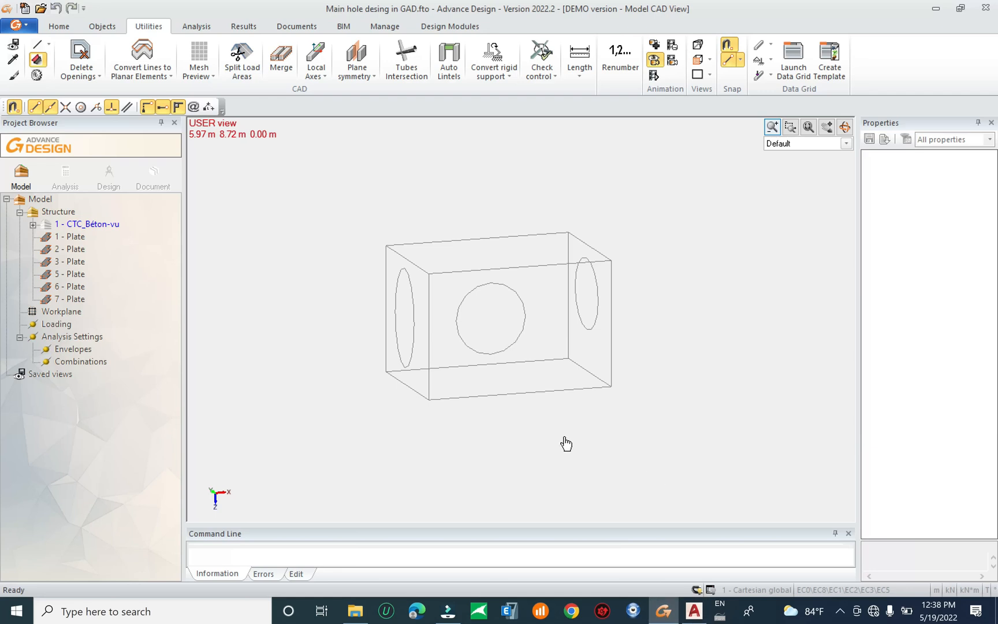
left_click_drag(533, 470, 409, 396)
scroll(409, 396, "up", 2)
left_click(425, 313)
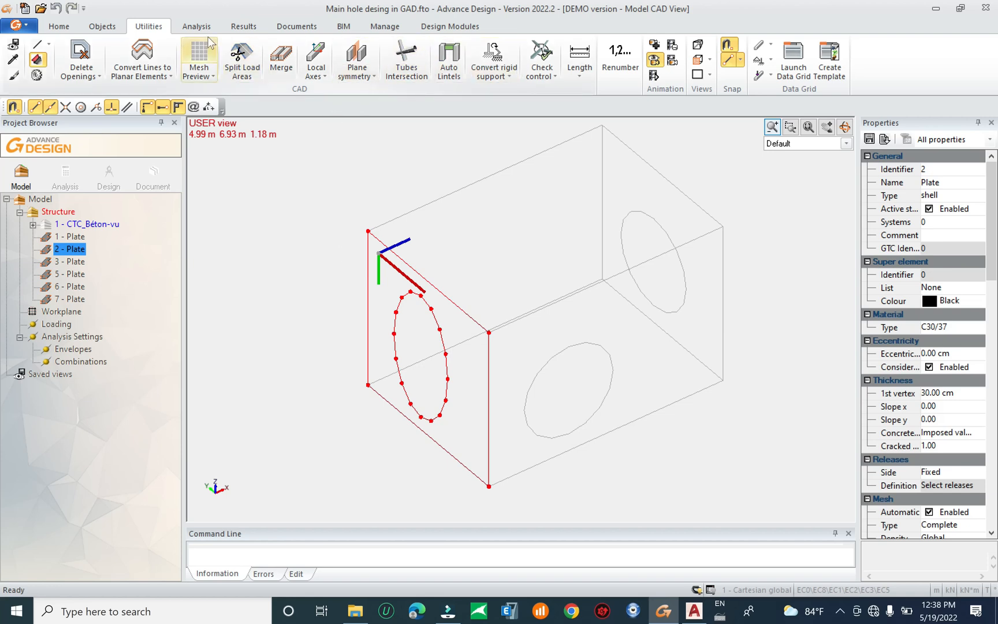
left_click(59, 26)
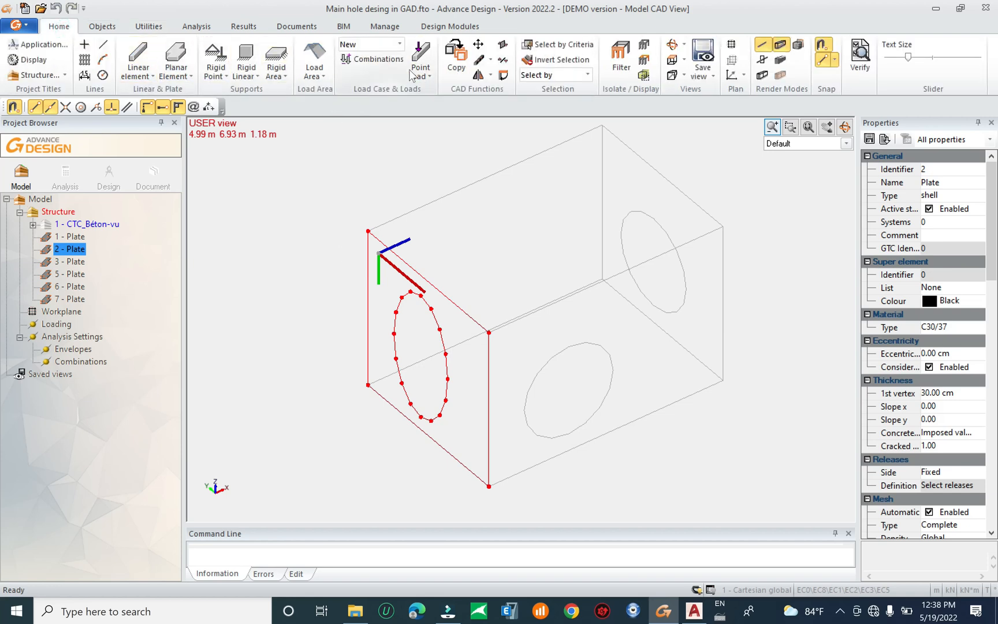
left_click(478, 44)
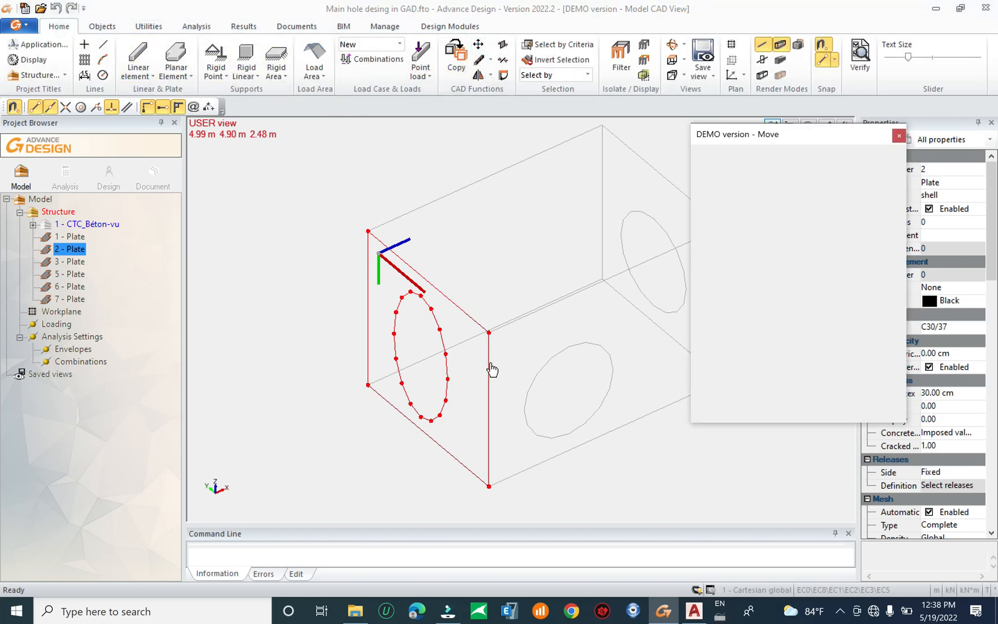
left_click(745, 237)
left_click(755, 159)
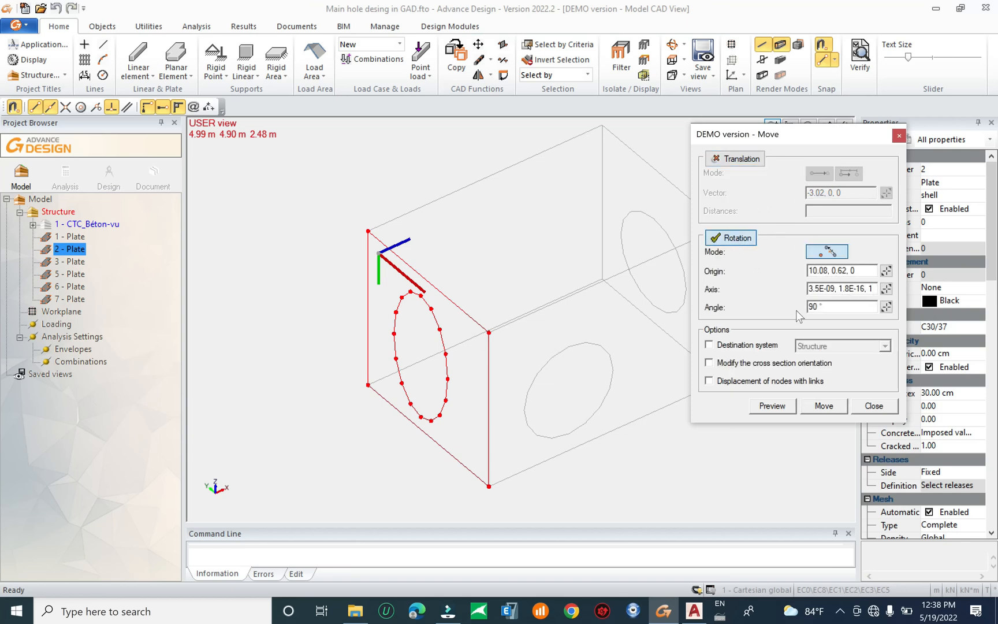
left_click(885, 270)
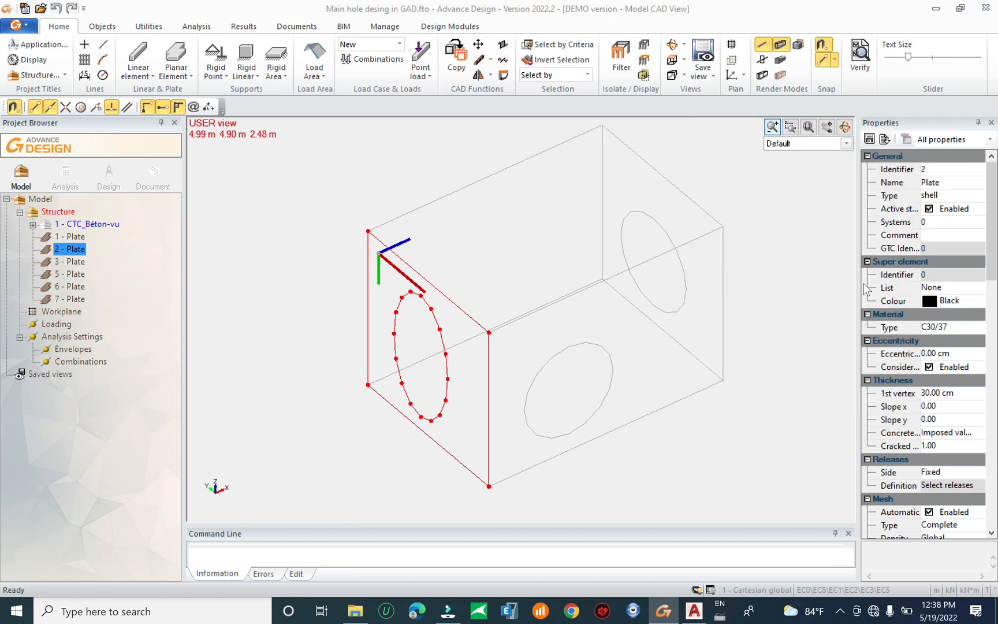
left_click(488, 486)
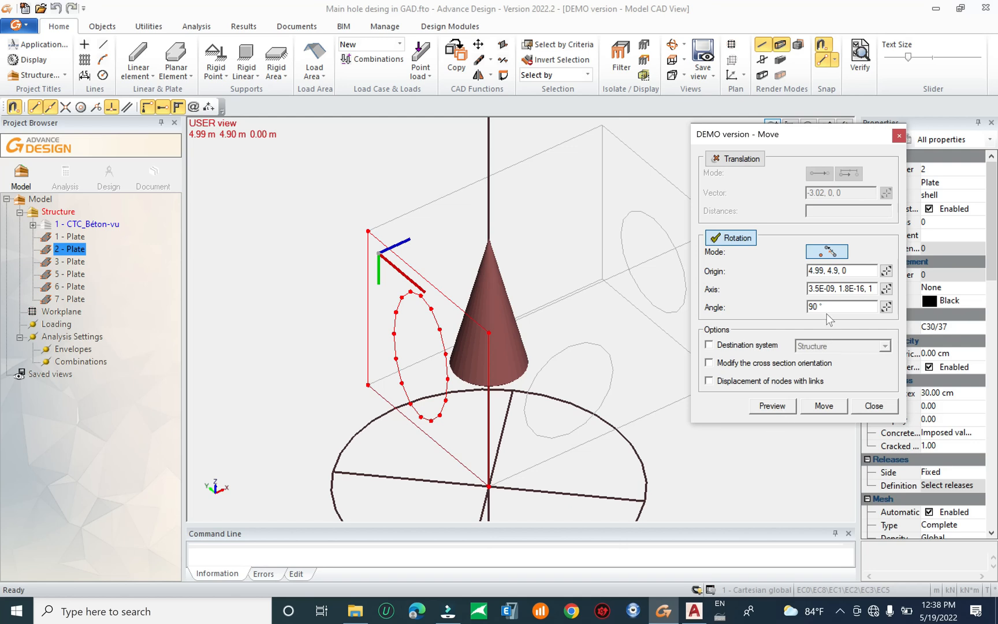
type("180")
left_click(763, 407)
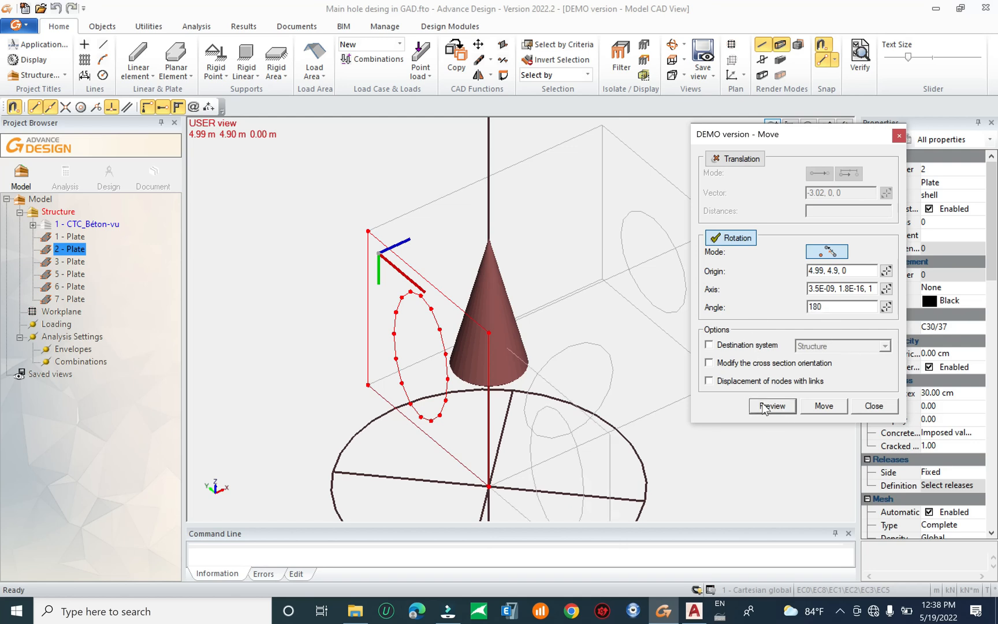
left_click(820, 409)
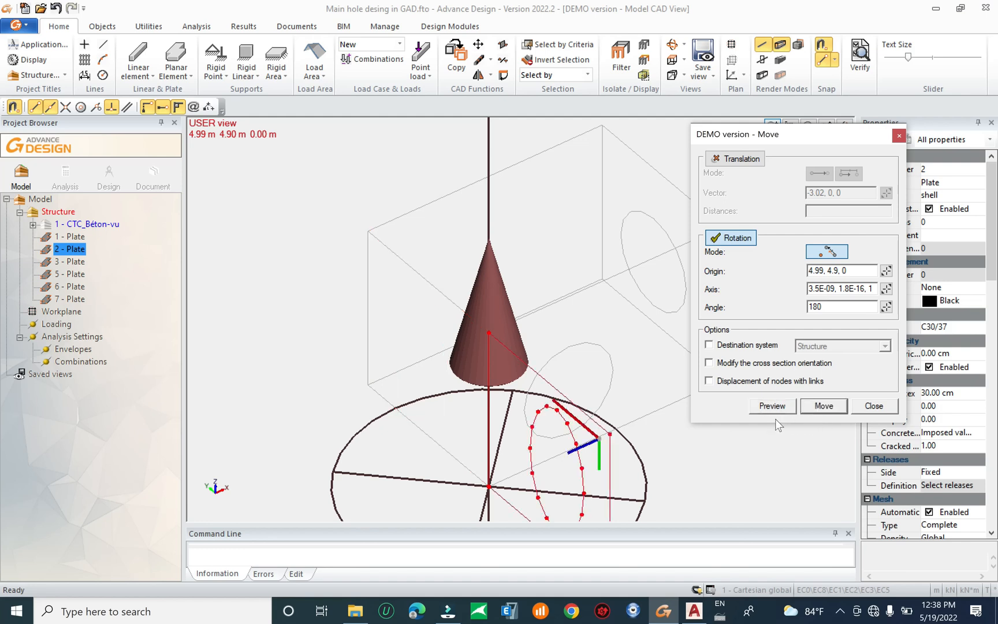
Translate the rotated end plate by 0, 2.59, 0 from its top corner to the box's far top corner
left_click(744, 161)
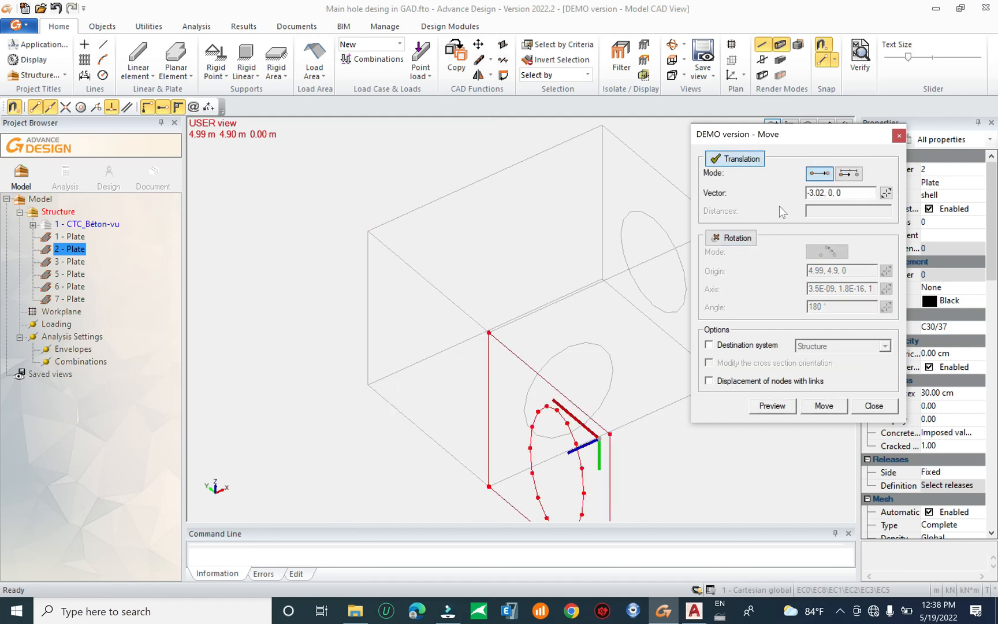
left_click(886, 193)
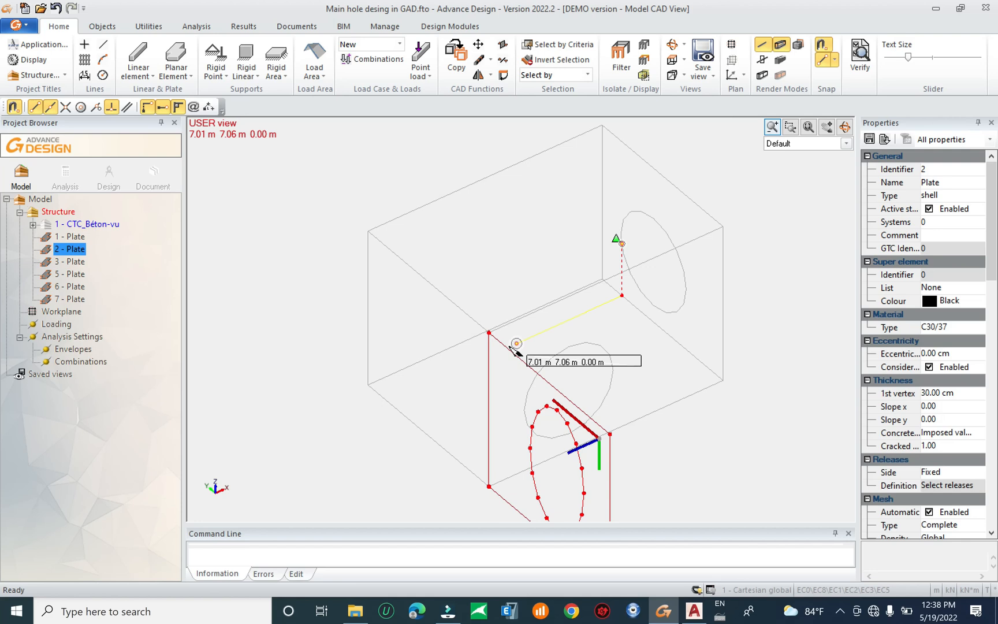
left_click(490, 334)
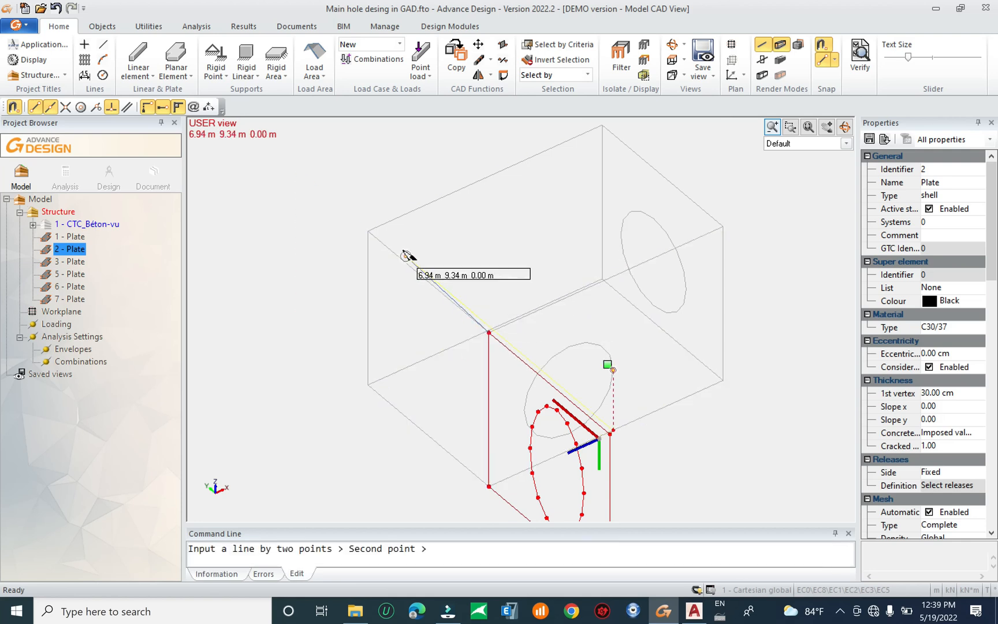
left_click(368, 232)
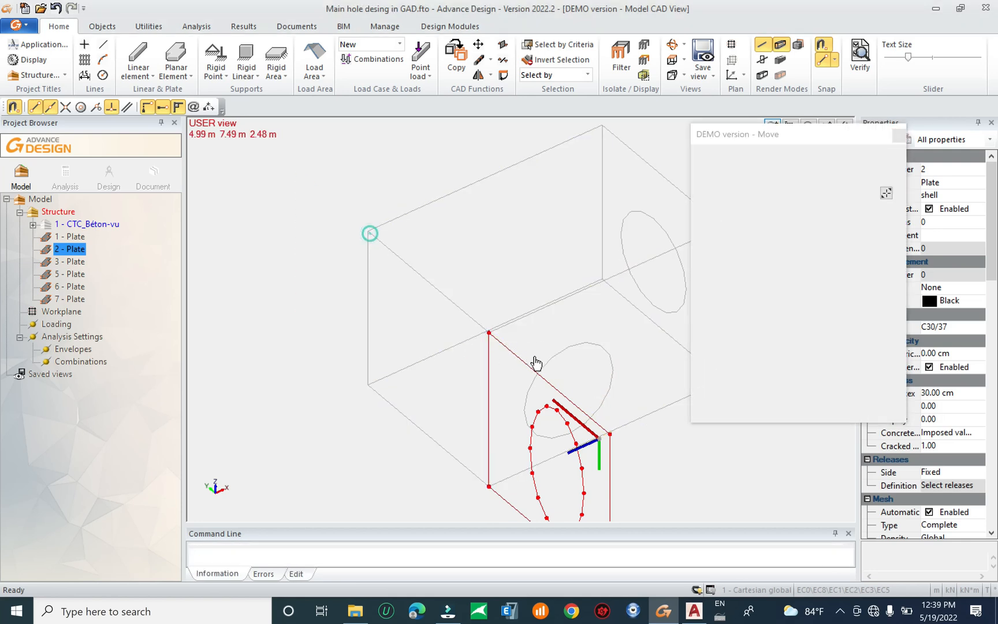
left_click(771, 406)
left_click(830, 407)
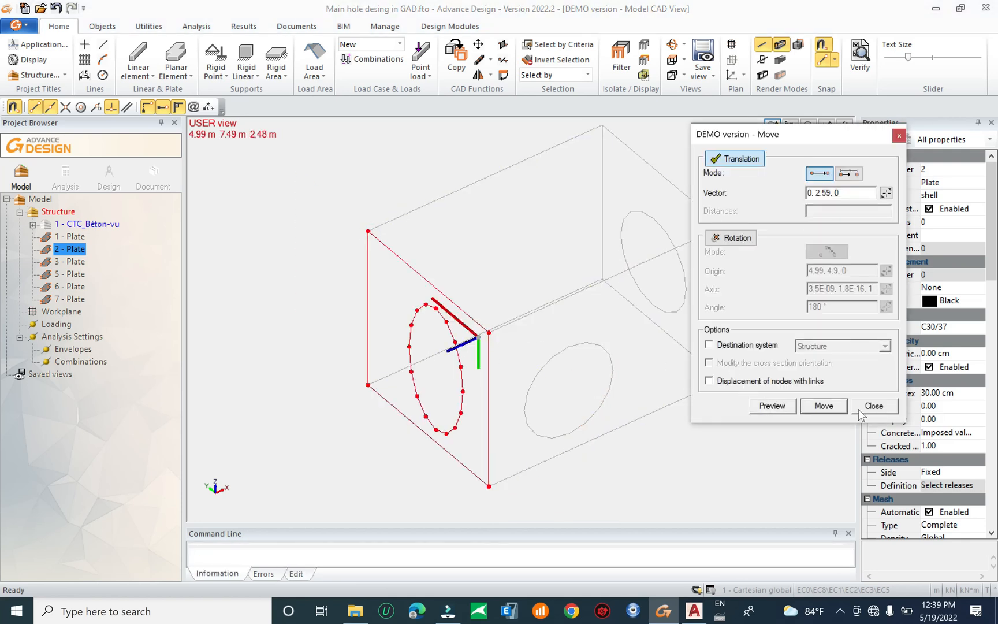
left_click(873, 407)
key("Escape")
left_click_drag(703, 414, 706, 394, "ctrl")
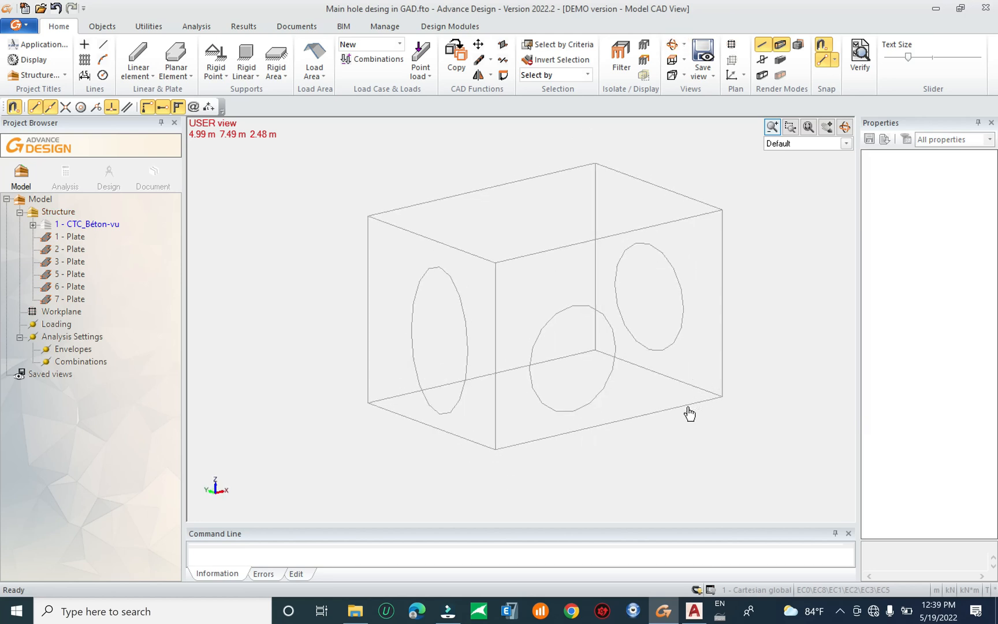
Switch to AutoCAD and examine section A-A for the levels and the depth of the manhole's top slab below ground
left_click(696, 610)
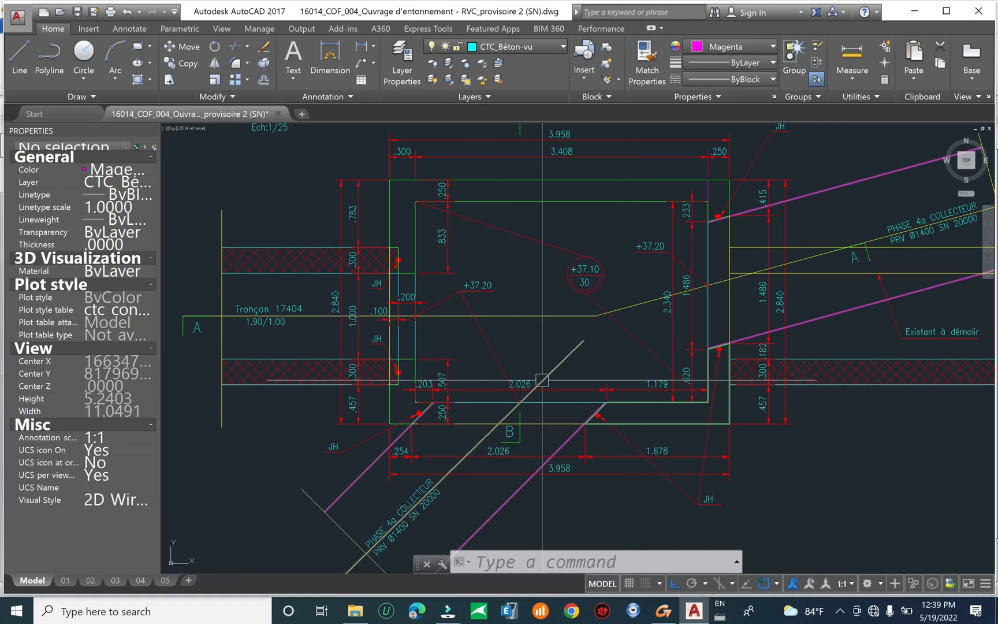
scroll(543, 379, "down", 6)
middle_click_drag(613, 377, 660, 214)
mouse_move(632, 400)
middle_mouse_down()
mouse_move(632, 279)
mouse_move(641, 319)
middle_mouse_up()
scroll(632, 279, "up", 4)
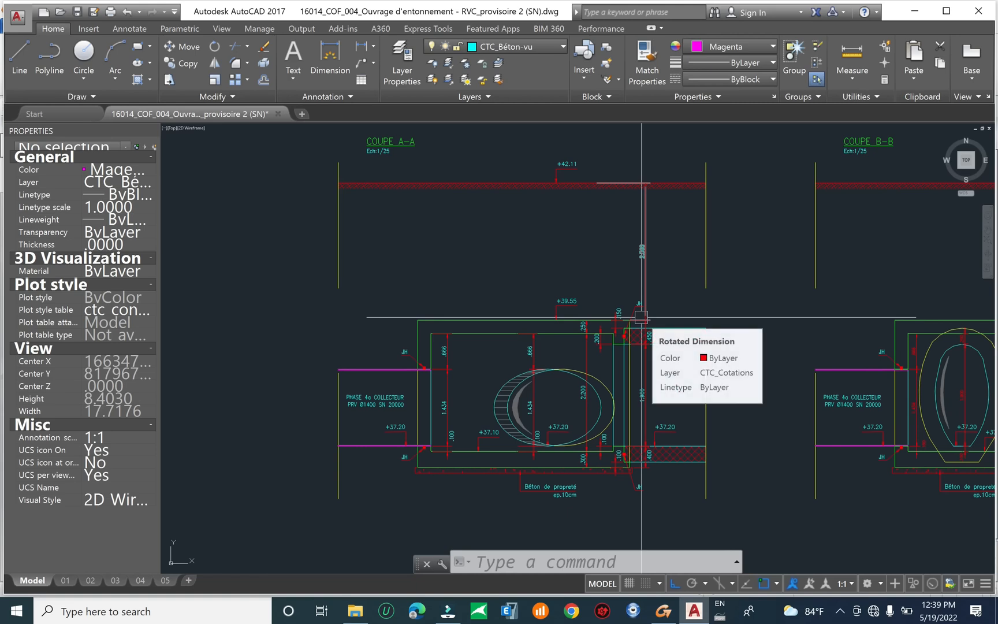
scroll(535, 328, "up", 2)
left_click(445, 272)
left_click(407, 350)
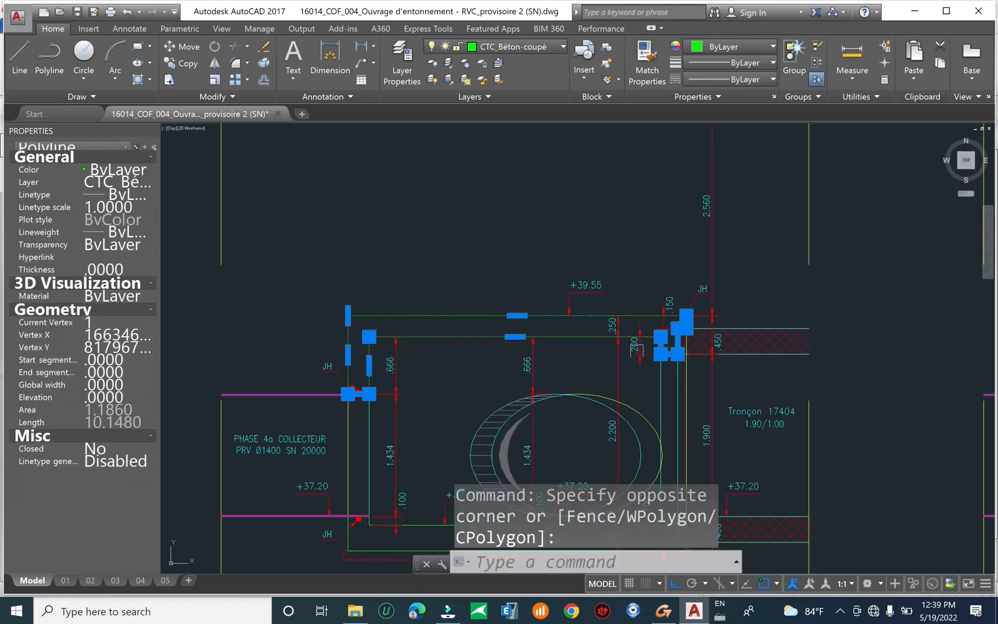
scroll(638, 350, "down", 2)
scroll(702, 295, "up", 2)
middle_click_drag(688, 308, 723, 351)
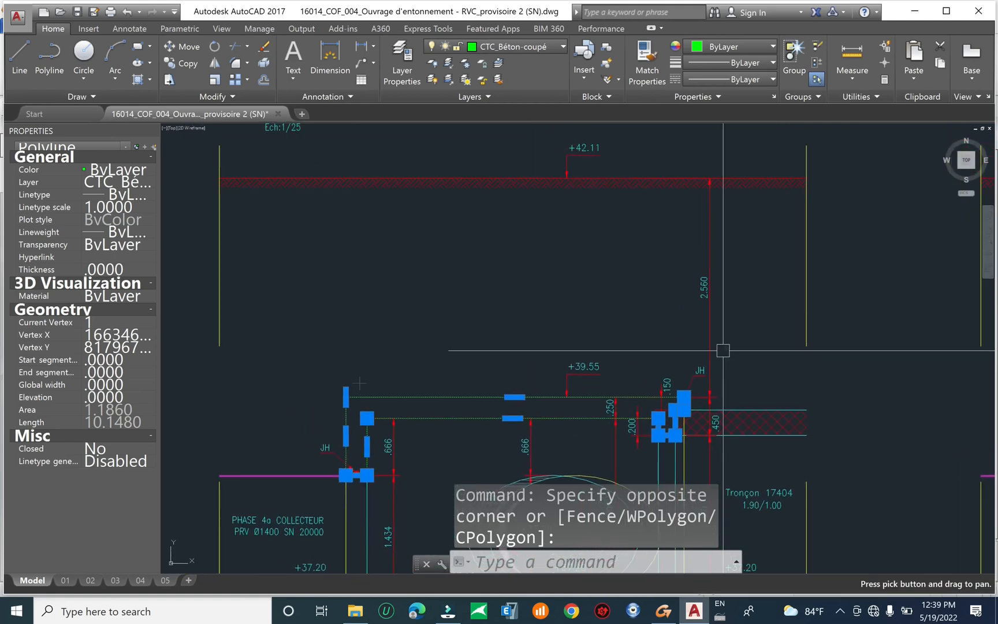
scroll(710, 316, "up", 2)
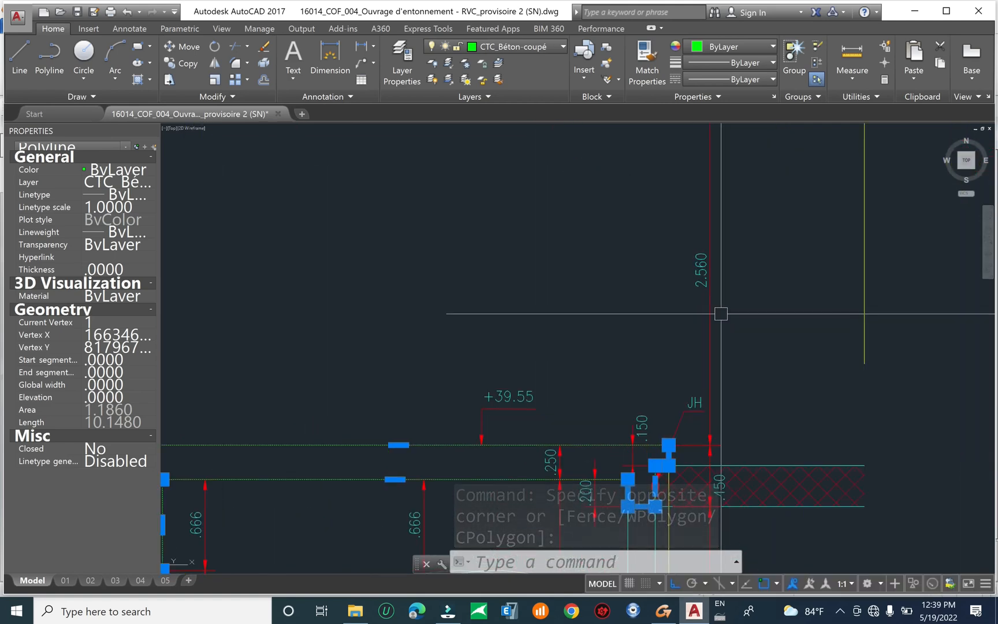
scroll(721, 314, "down", 2)
scroll(719, 297, "up", 2)
scroll(722, 295, "down", 4)
key("Escape")
Switch to Advance Design, display the workplane grid and set the model to the front view
left_click(664, 610)
middle_click_drag(553, 347, 486, 357)
scroll(485, 356, "down", 2)
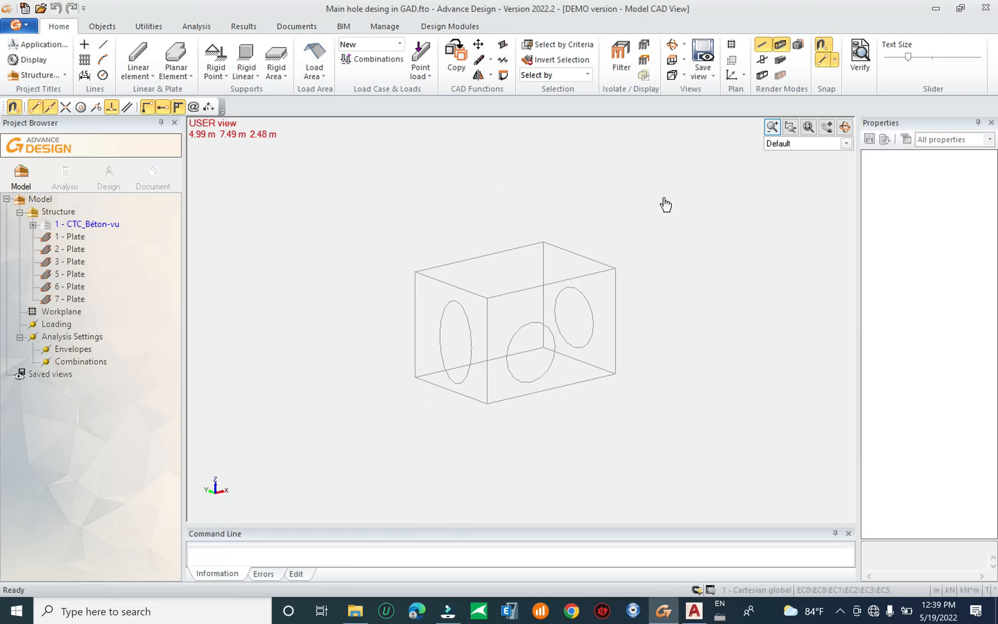
left_click(732, 45)
scroll(635, 309, "down", 4)
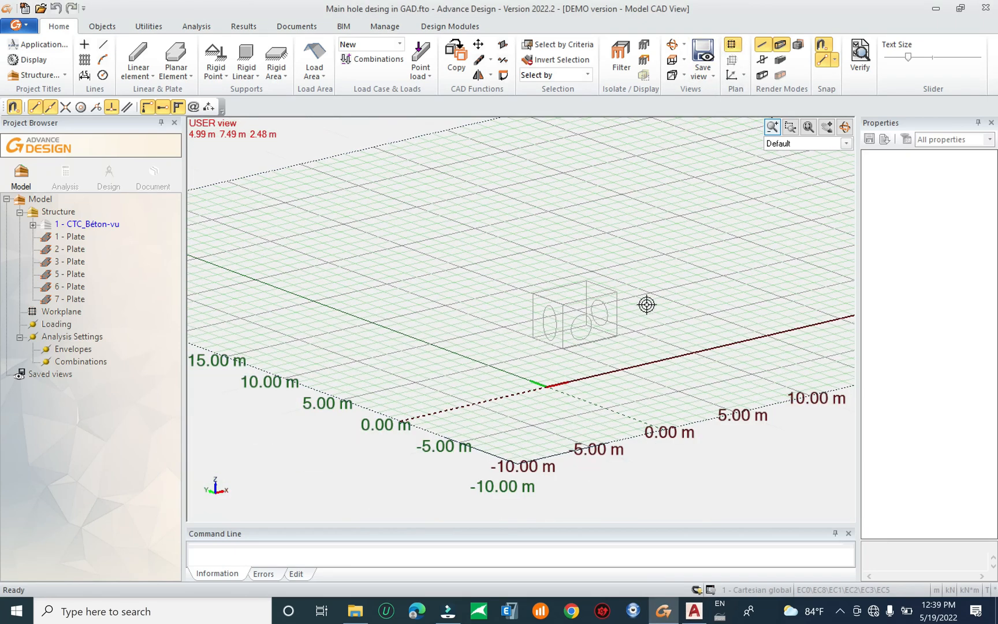
middle_click_drag(631, 378, 619, 341, "shift")
left_click(684, 59)
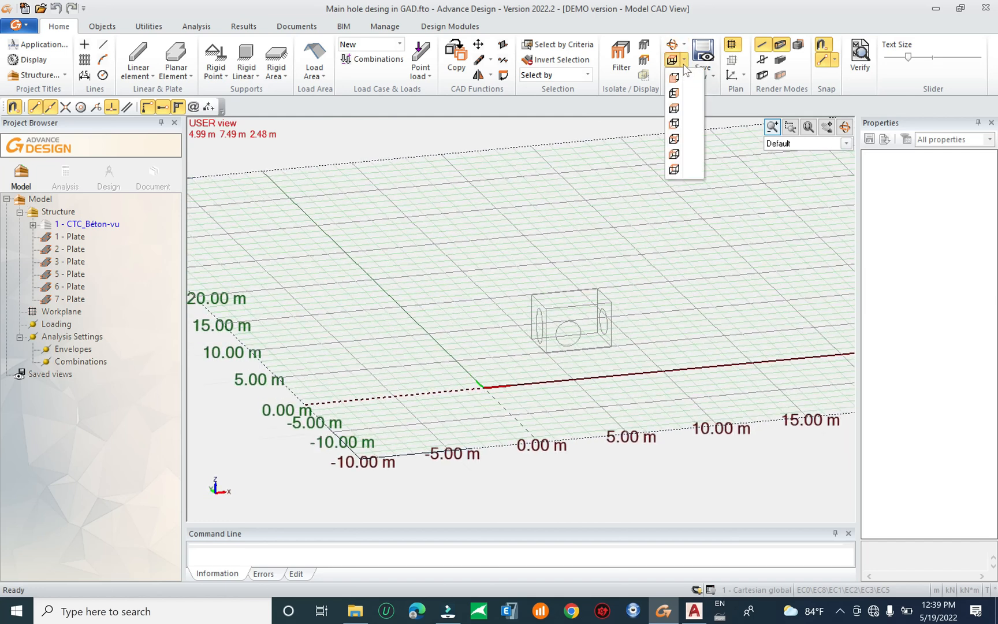
left_click(696, 123)
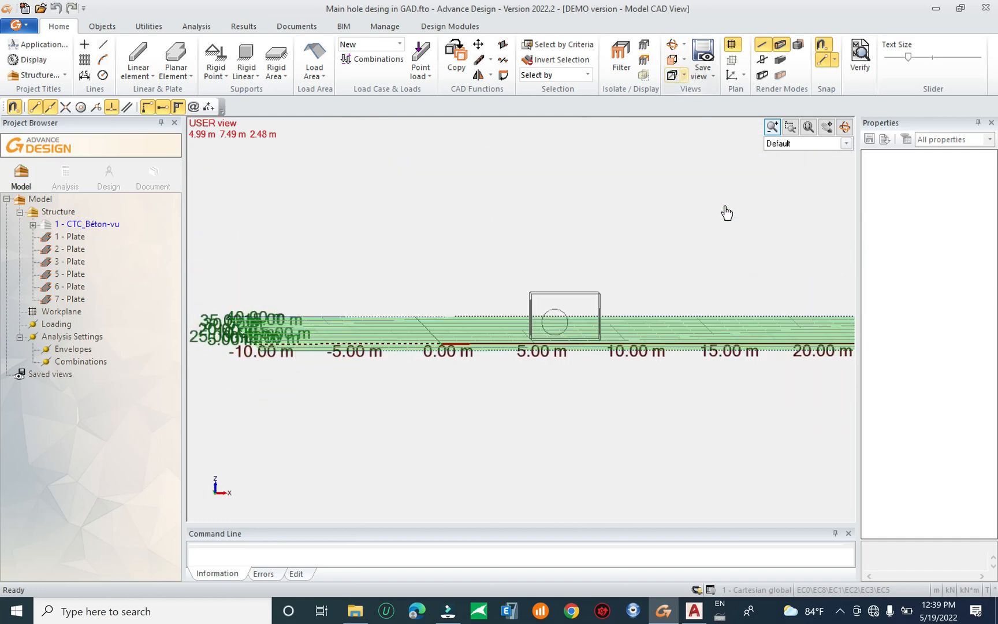
left_click(737, 63)
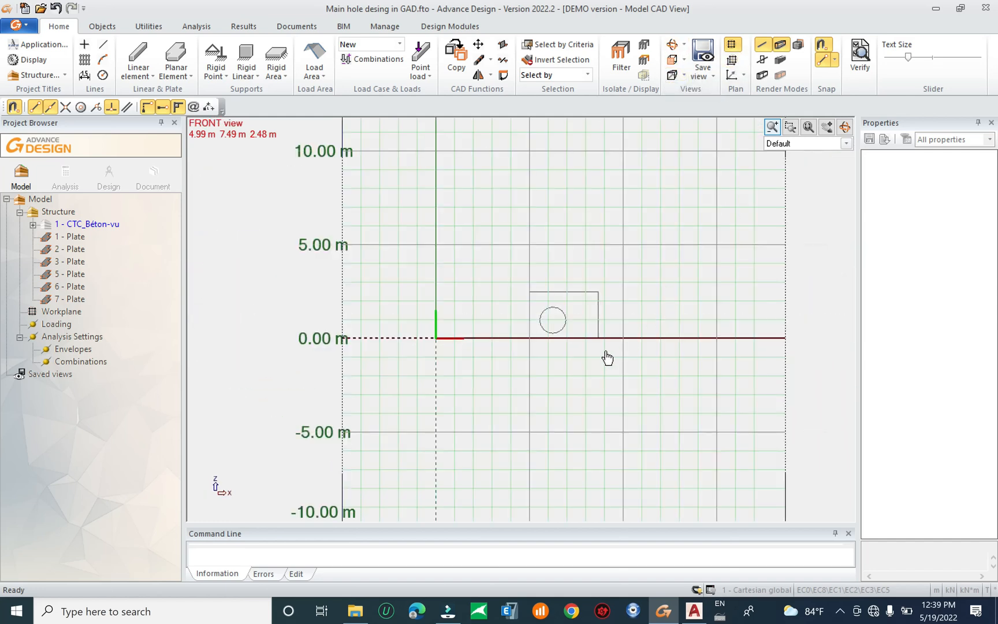
Select all the box's plates and translate them by 0, -4.9, -2.47 from the near top corner to the corner below
scroll(607, 358, "up", 3)
left_click_drag(635, 184, 446, 329)
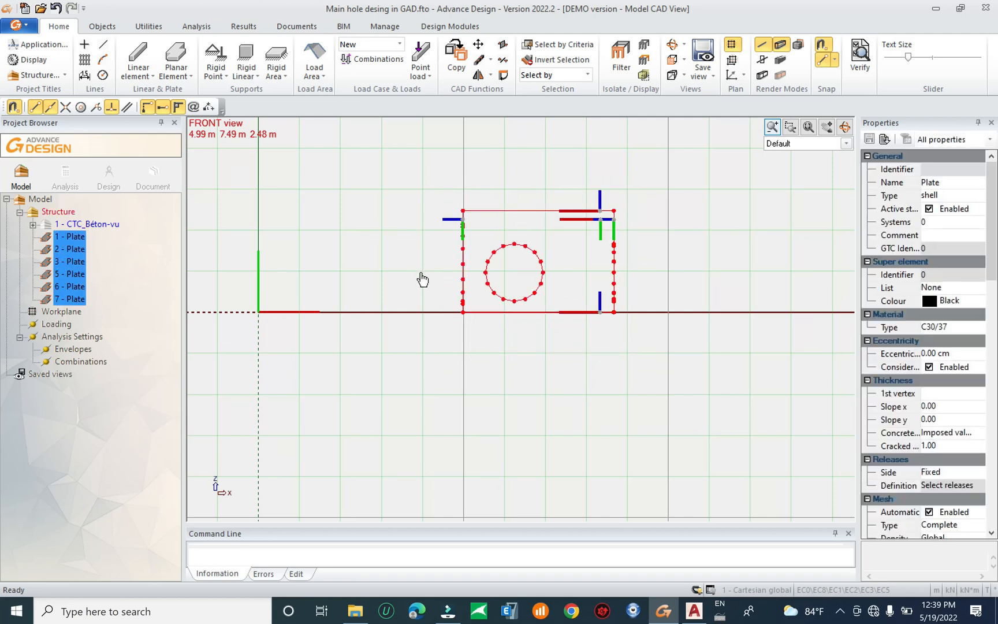
left_click(477, 45)
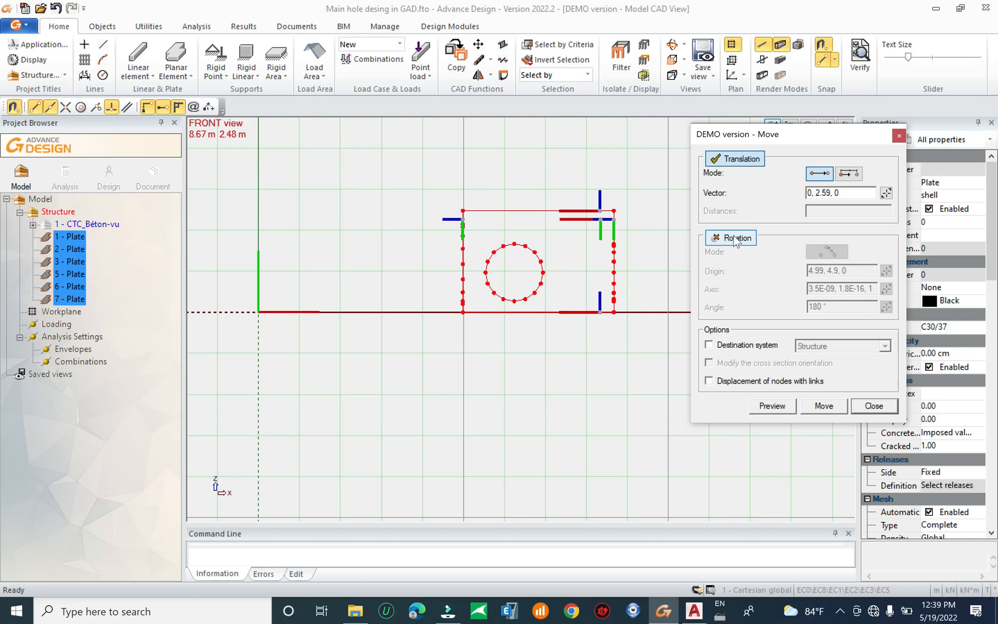
left_click(887, 193)
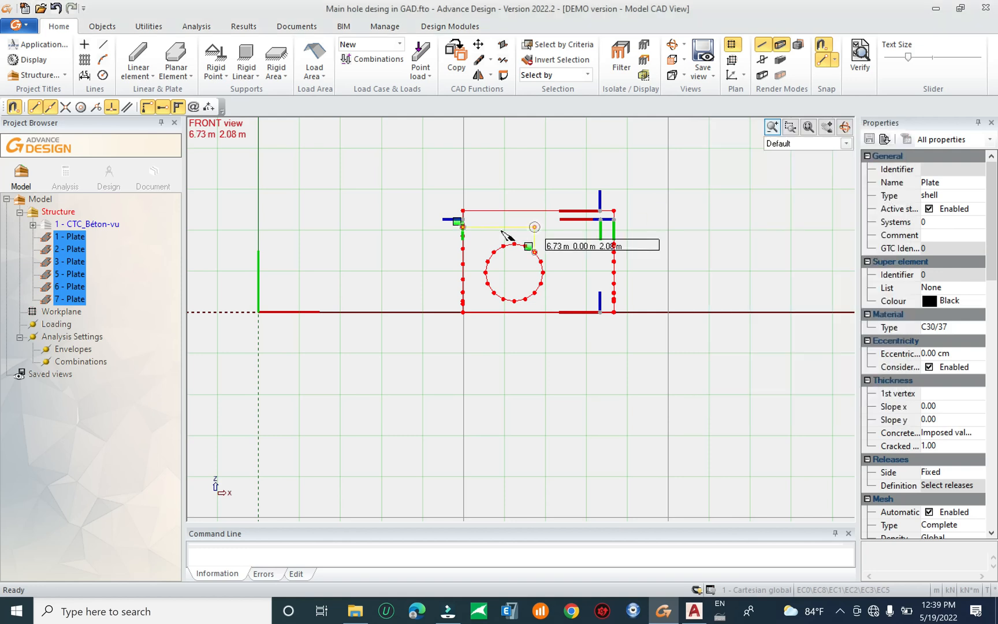
left_click(463, 210)
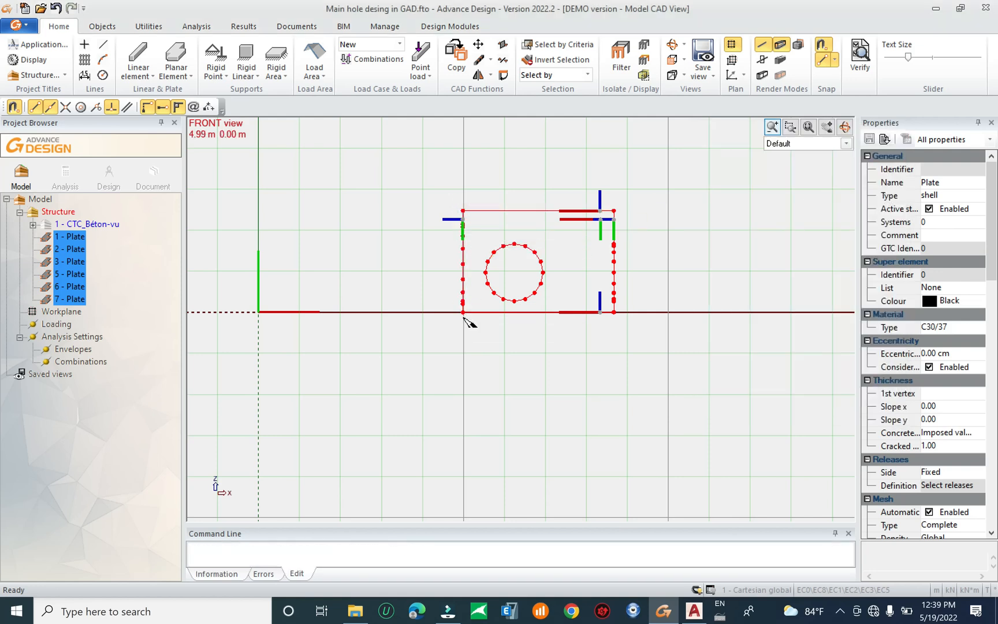
left_click(464, 312)
left_click(784, 407)
left_click(819, 408)
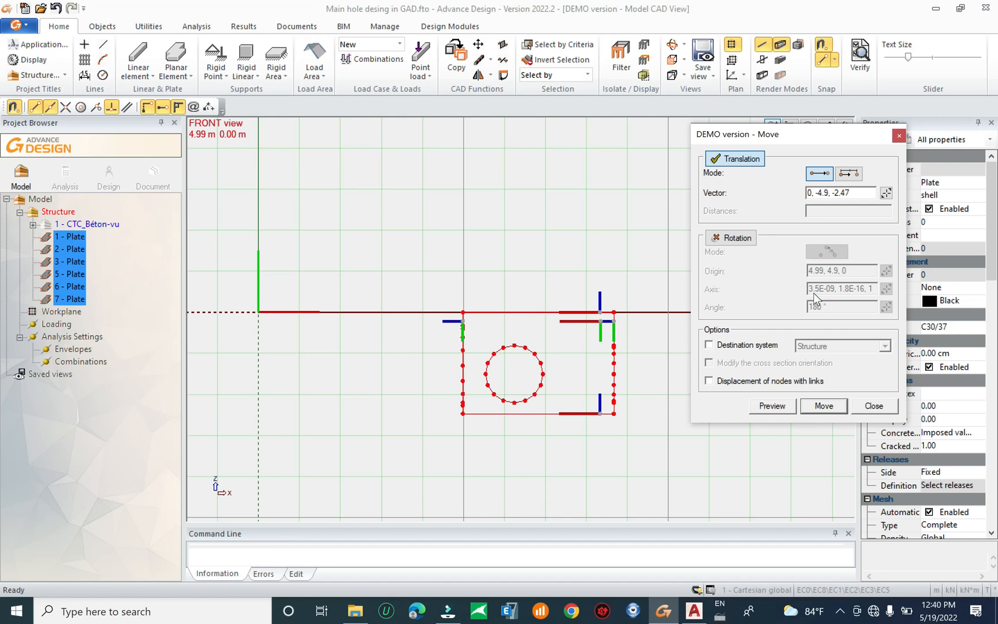
Translate the whole box by -4.99, 0, 0 so its near top corner lands on the workplane origin
middle_click_drag(531, 350, 531, 407, "shift")
left_click(885, 193)
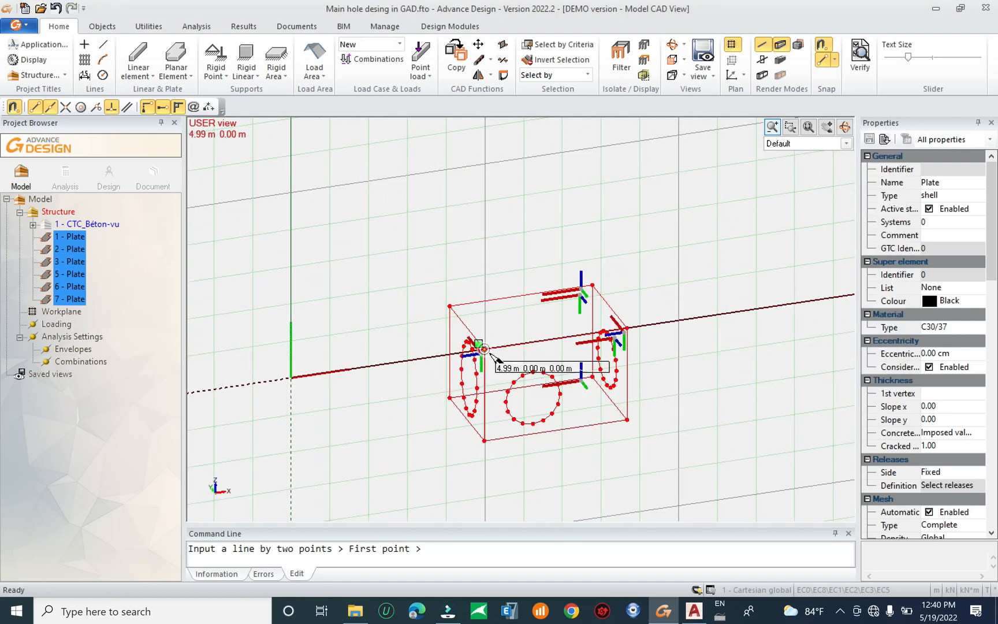
left_click(485, 350)
left_click(288, 380)
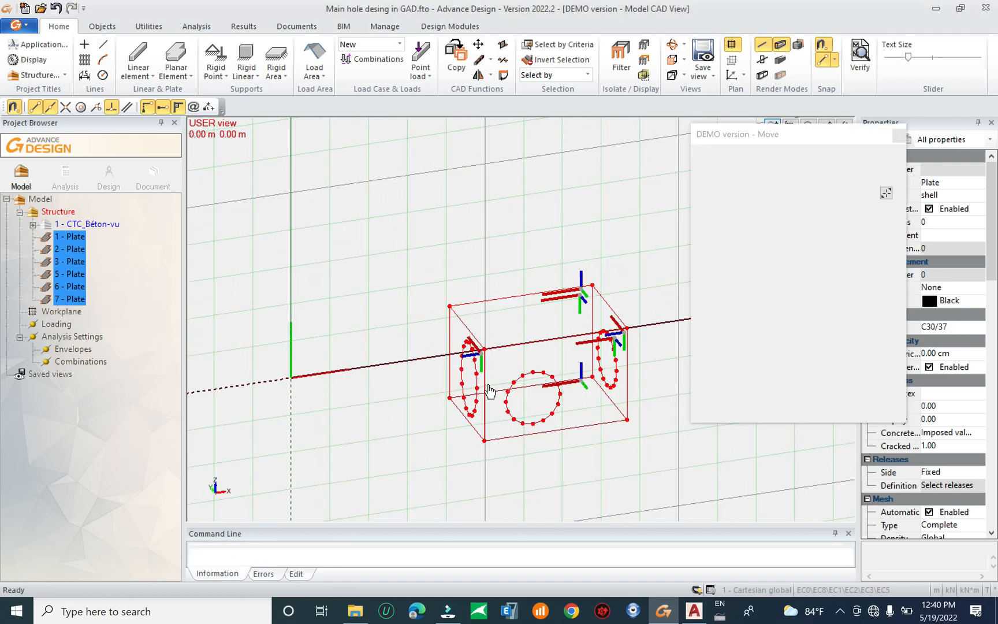
left_click(773, 405)
mouse_move(439, 448)
middle_mouse_down()
mouse_move(423, 452)
mouse_move(451, 445)
middle_mouse_up()
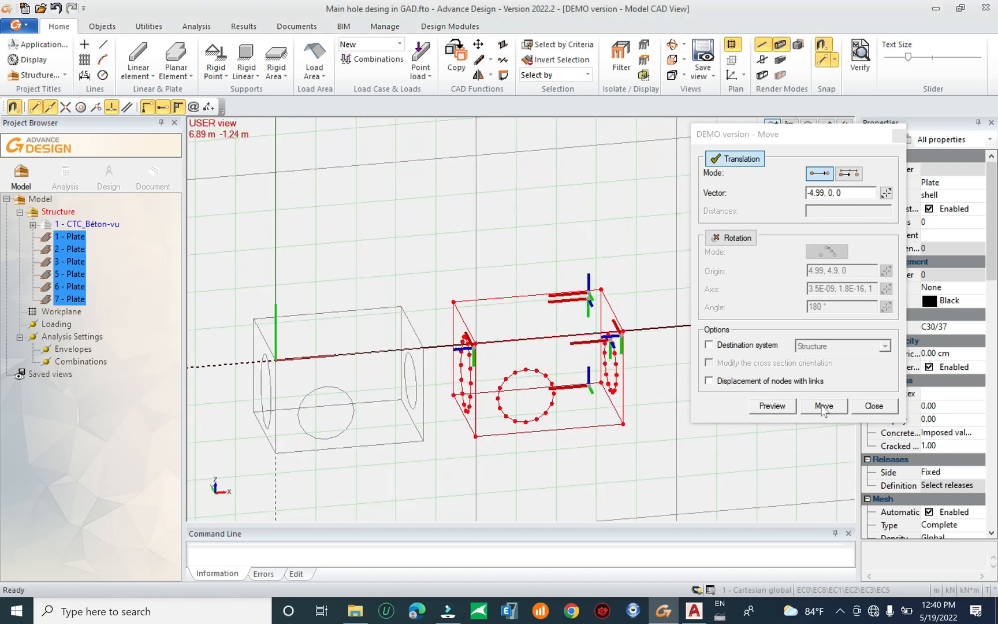
left_click(822, 408)
Pick a vertical translation vector of 0, 0, -5 for the box, starting from the workplane origin
middle_click_drag(423, 381, 621, 292)
middle_click_drag(528, 374, 497, 359)
left_click(887, 193)
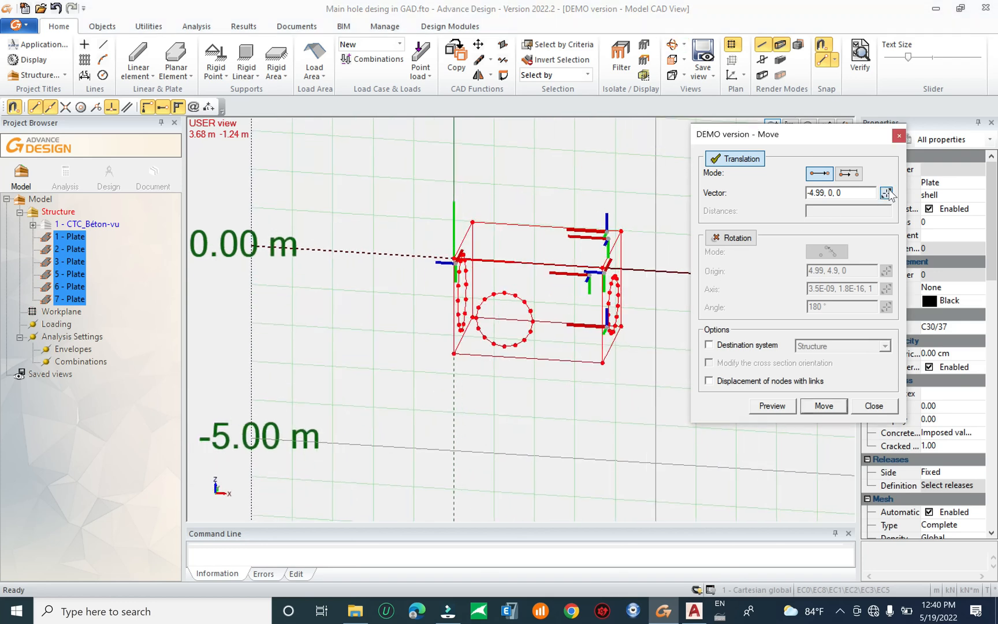
left_click(886, 193)
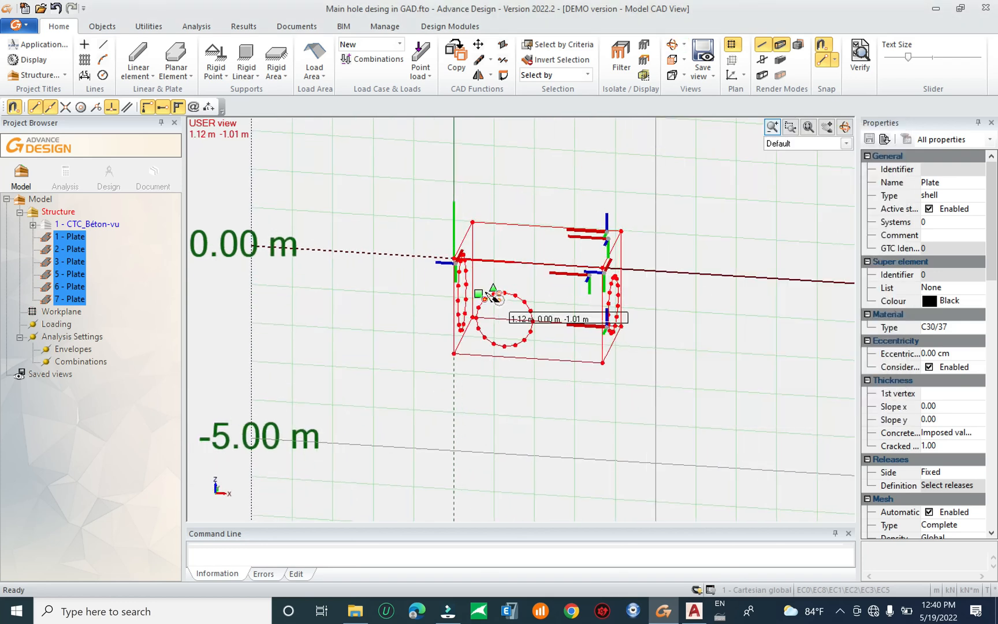
left_click(454, 258)
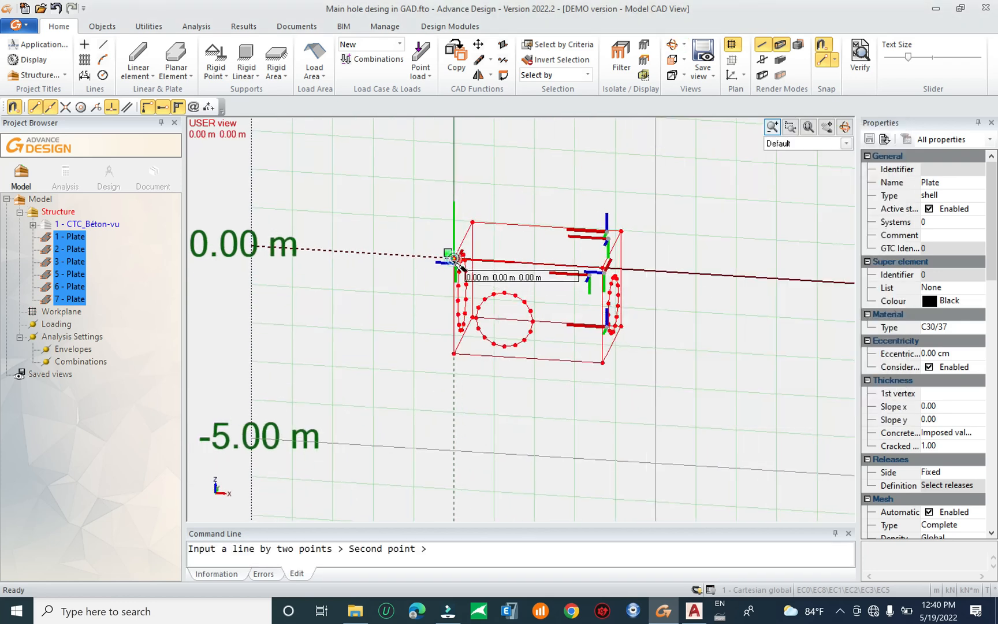
left_click(452, 454)
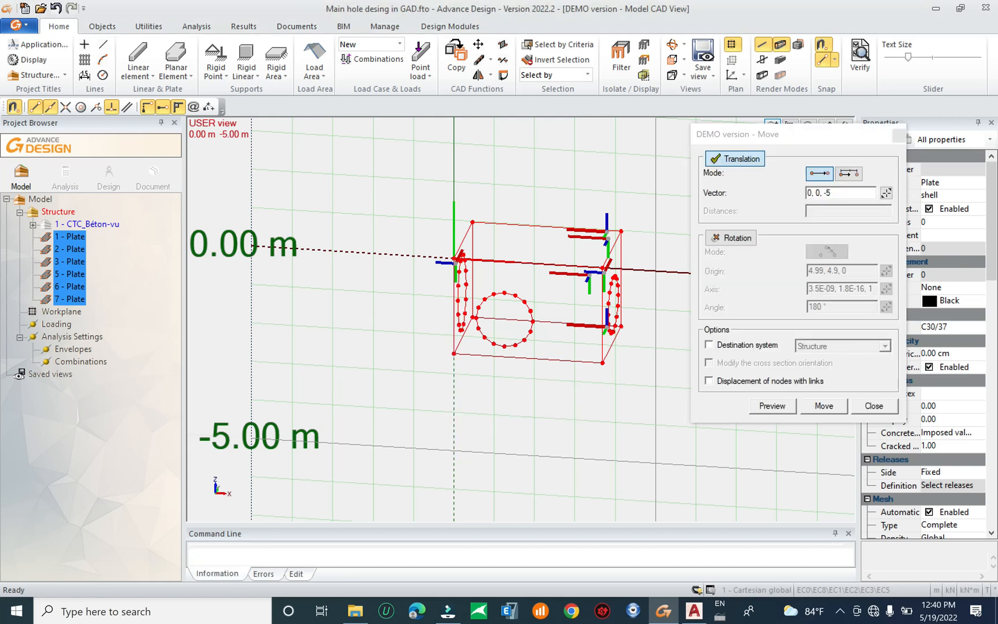
Switch to AutoCAD and check the vertical depth dimension in the section
left_click(695, 612)
scroll(699, 297, "up", 5)
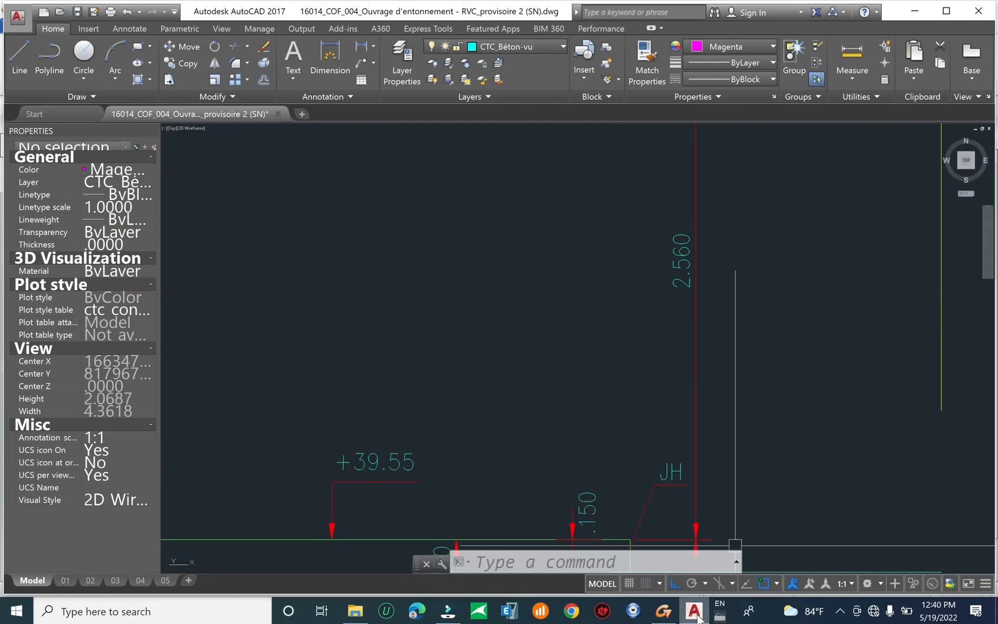
mouse_move(698, 617)
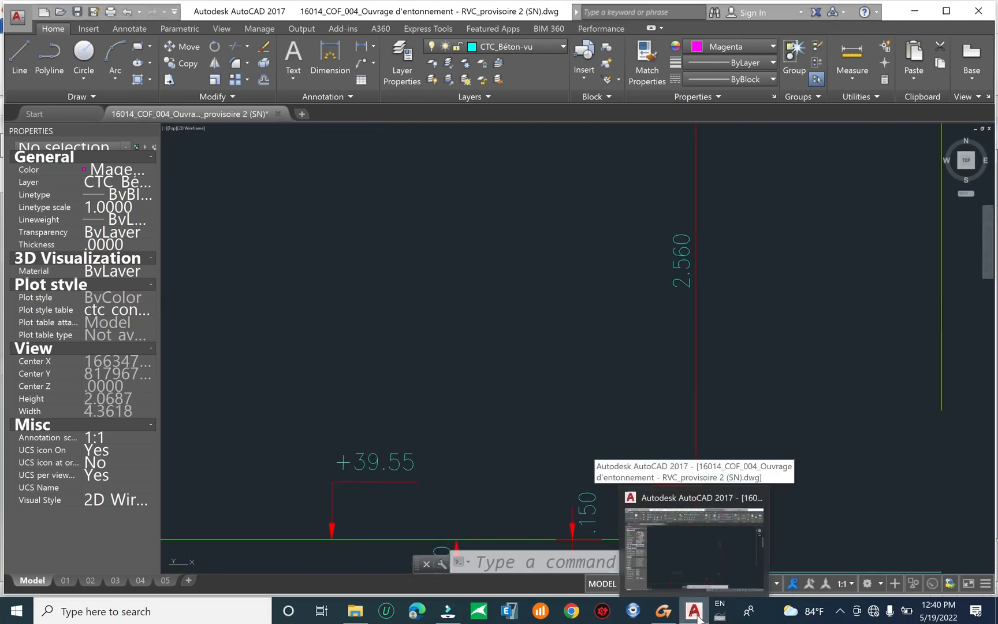
Return to Advance Design, set the translation vector to 0, 0, -2.6, preview it and move the box down
left_click(698, 616)
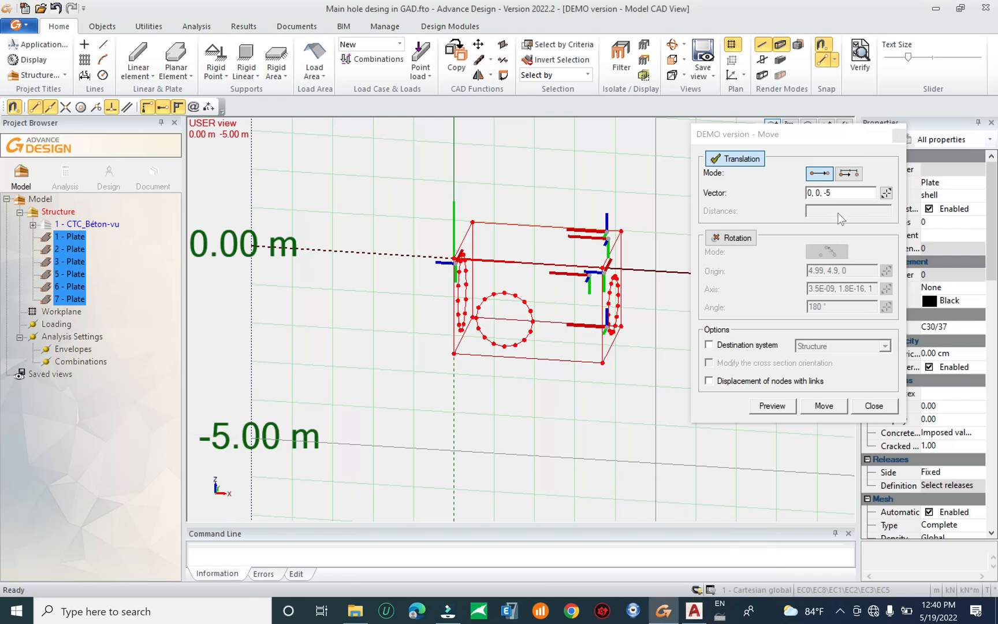
left_click_drag(833, 194, 824, 193)
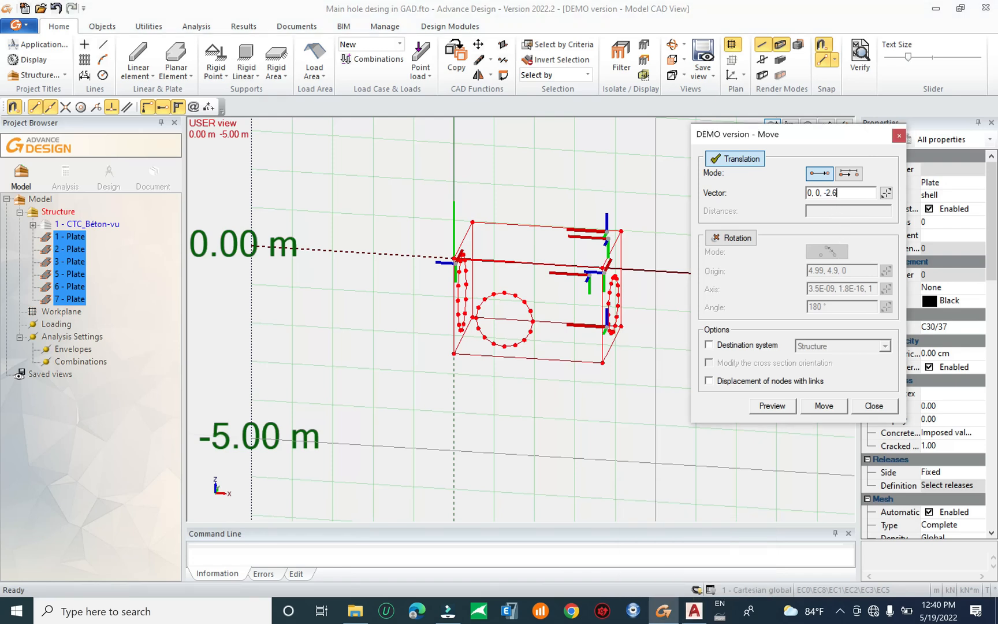
left_click(767, 407)
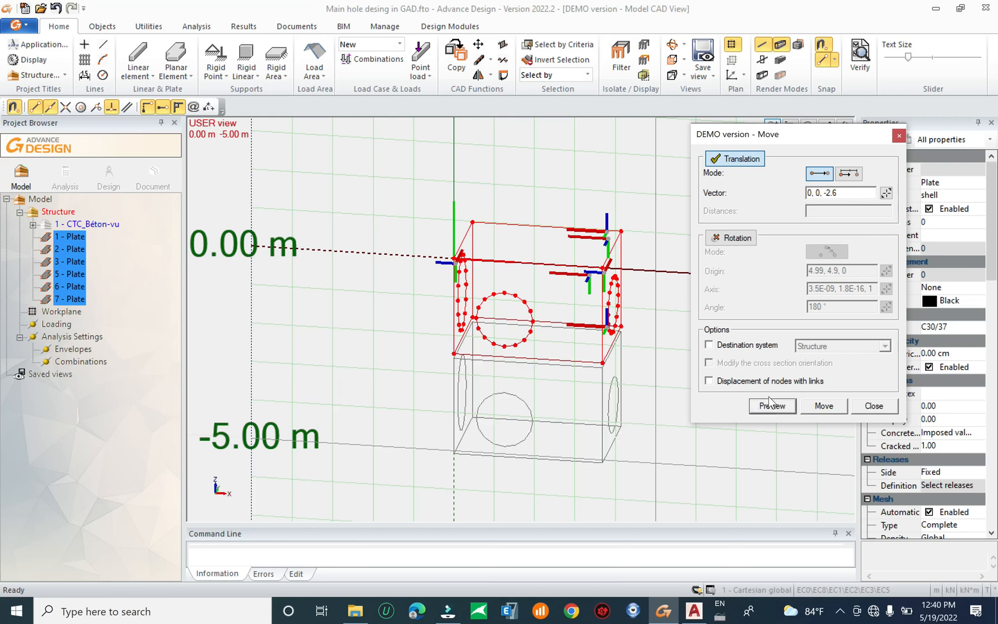
left_click(821, 406)
left_click(855, 406)
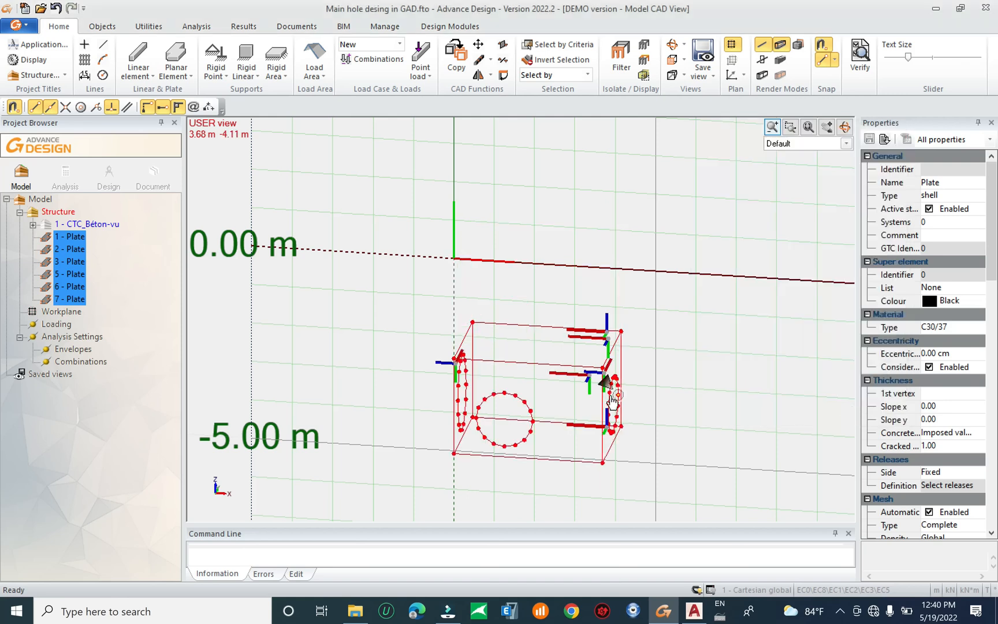
Deselect the plates and hide the workplane grid
middle_click_drag(482, 459, 466, 349)
scroll(409, 337, "down", 2)
left_click_drag(630, 202, 546, 244)
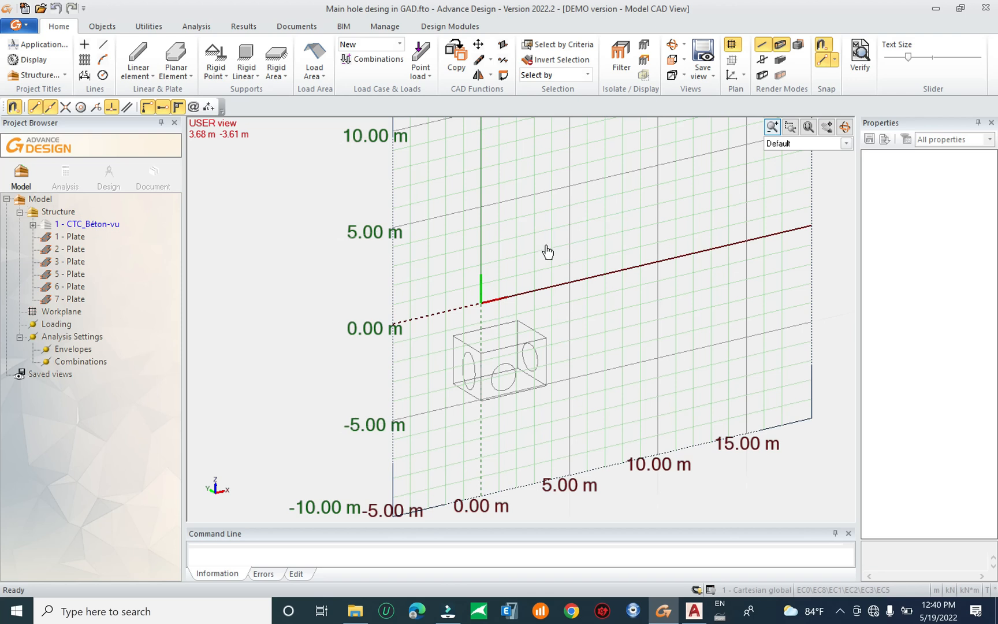
left_click_drag(577, 218, 498, 289)
right_click(638, 232)
left_click(696, 540)
Examine the thickness of the long wall with the circular opening and of both end walls with elliptical openings
scroll(497, 405, "up", 5)
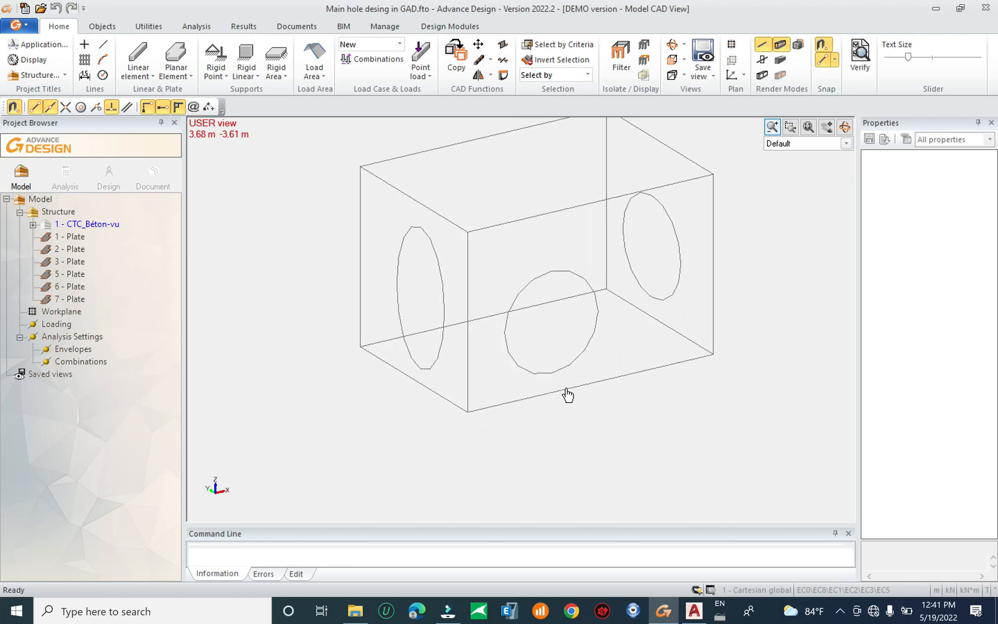
left_click(470, 279)
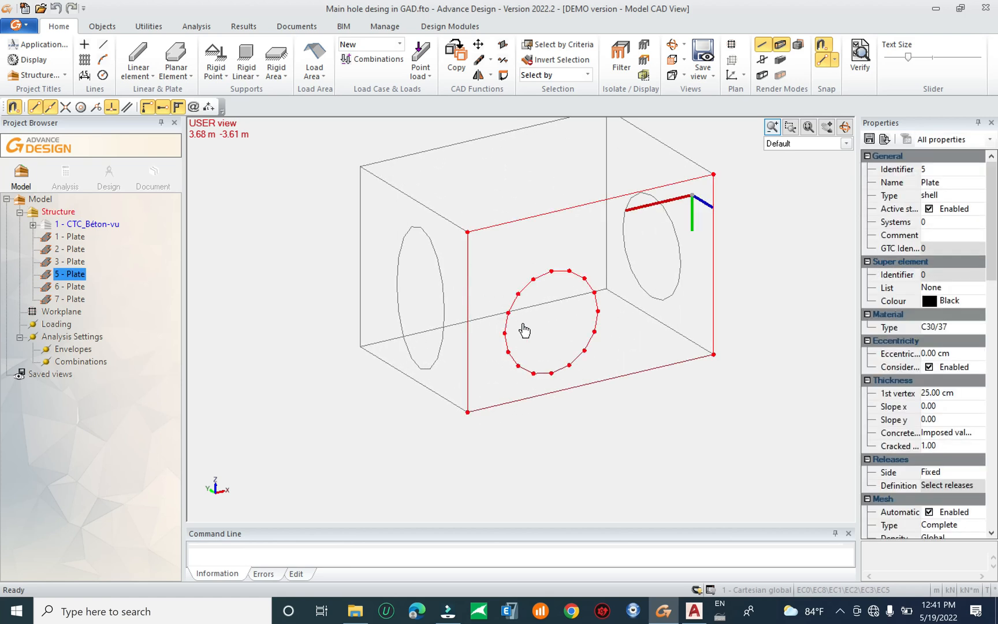
key("Escape")
left_click(403, 156)
key("Escape")
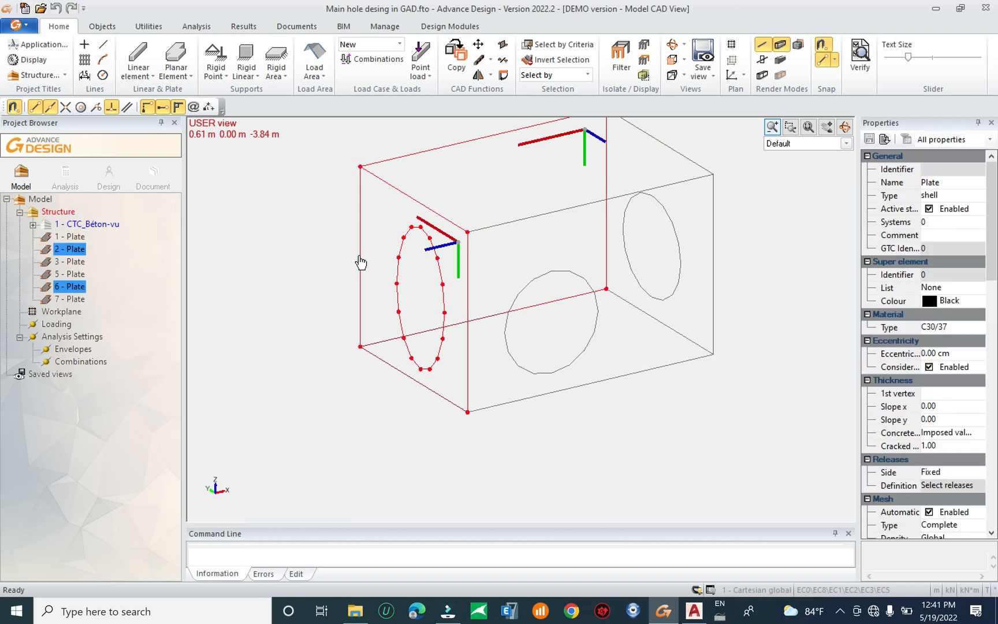
left_click(359, 261)
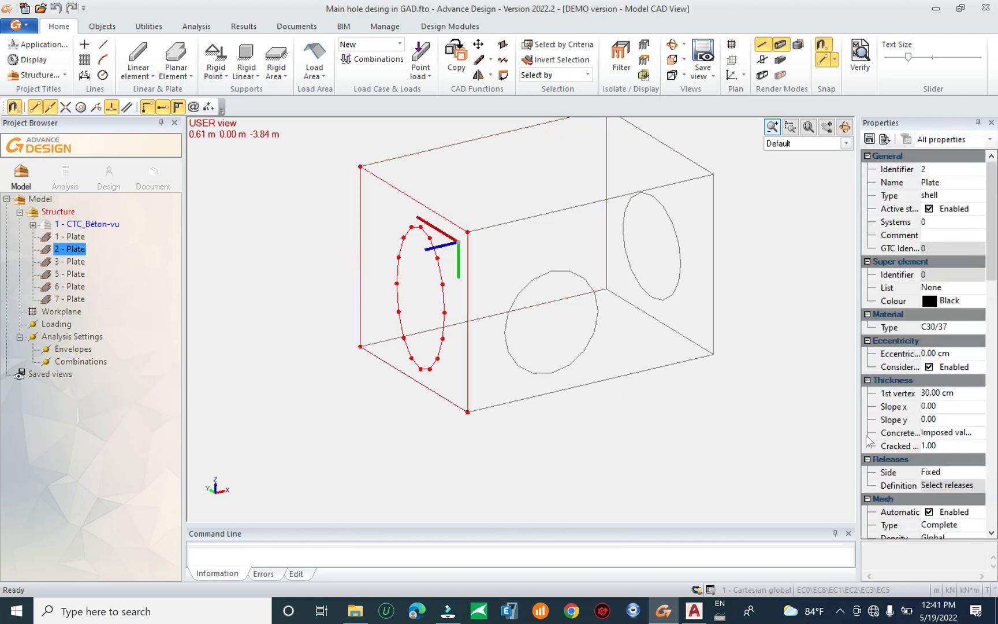
left_click(713, 283)
left_click(679, 282)
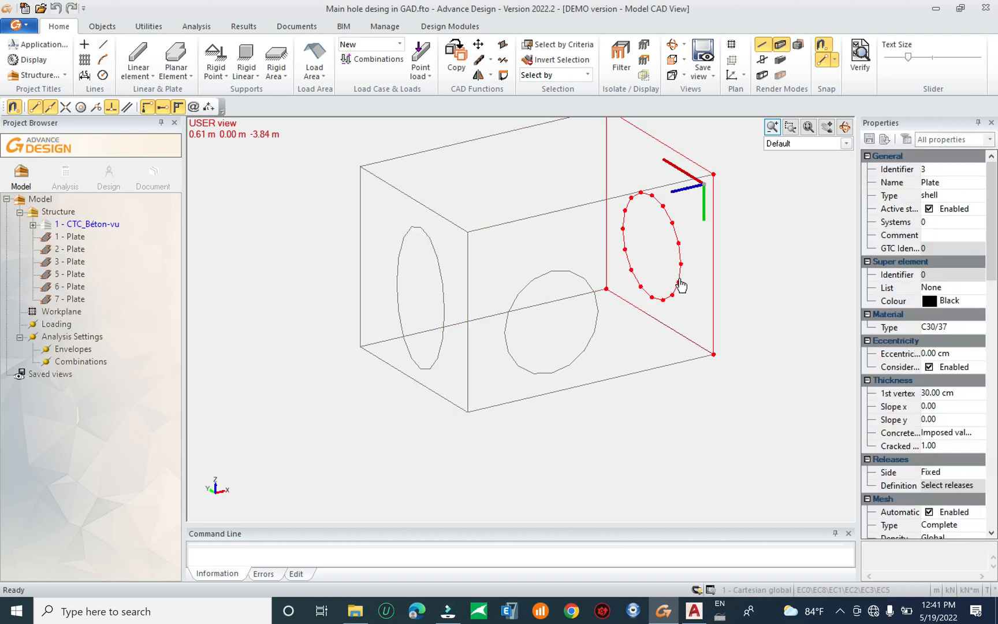
left_click(612, 318)
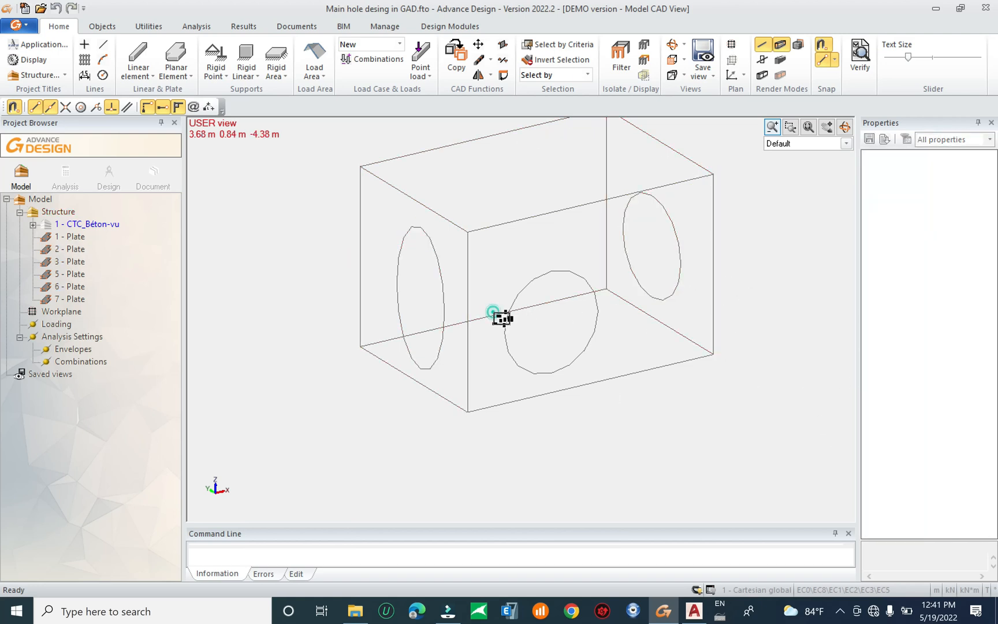
Check which plates form the box's base and top slab by selecting them along their edges
left_click(494, 319)
key("Escape")
left_click(361, 231)
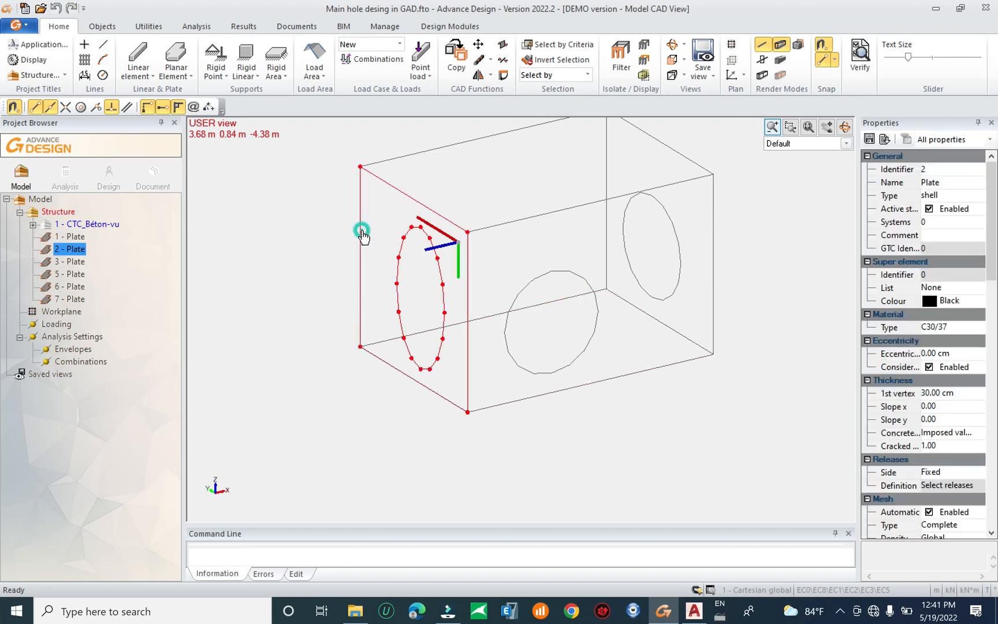
left_click(390, 334)
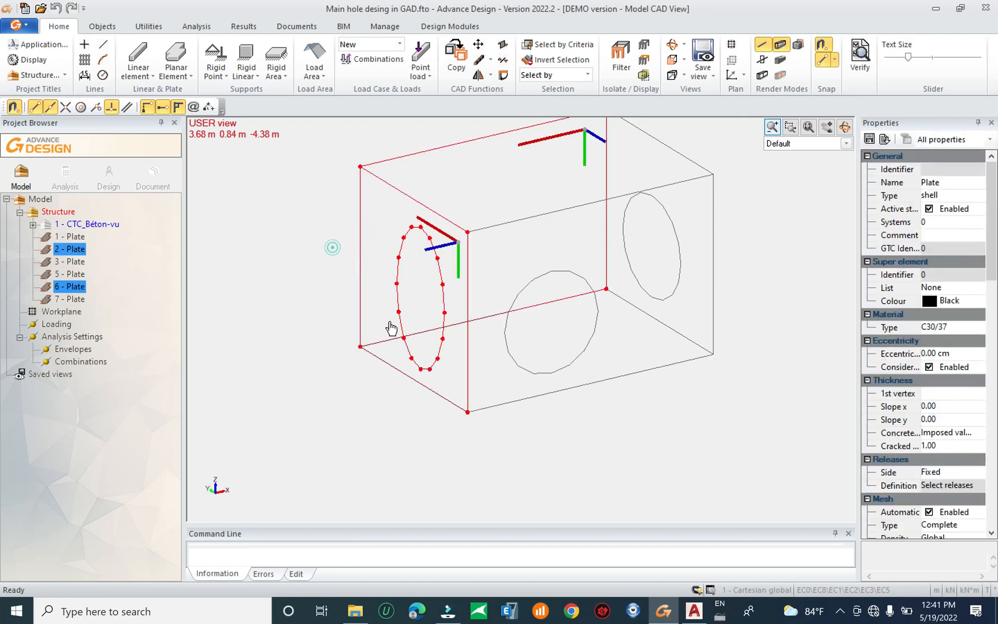
left_click(395, 371)
key("Escape")
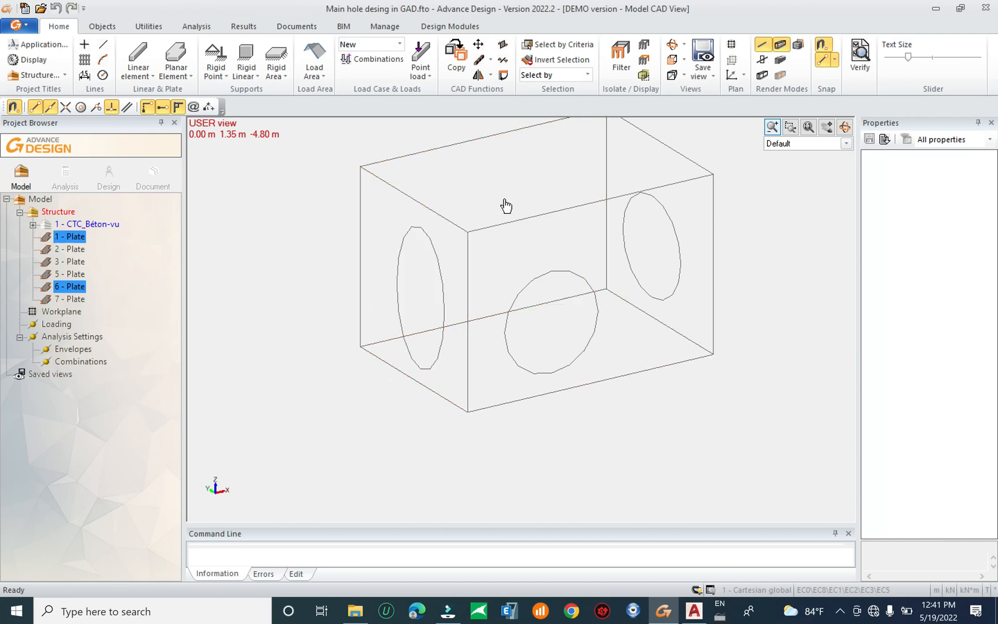
left_click(433, 155)
key("Escape")
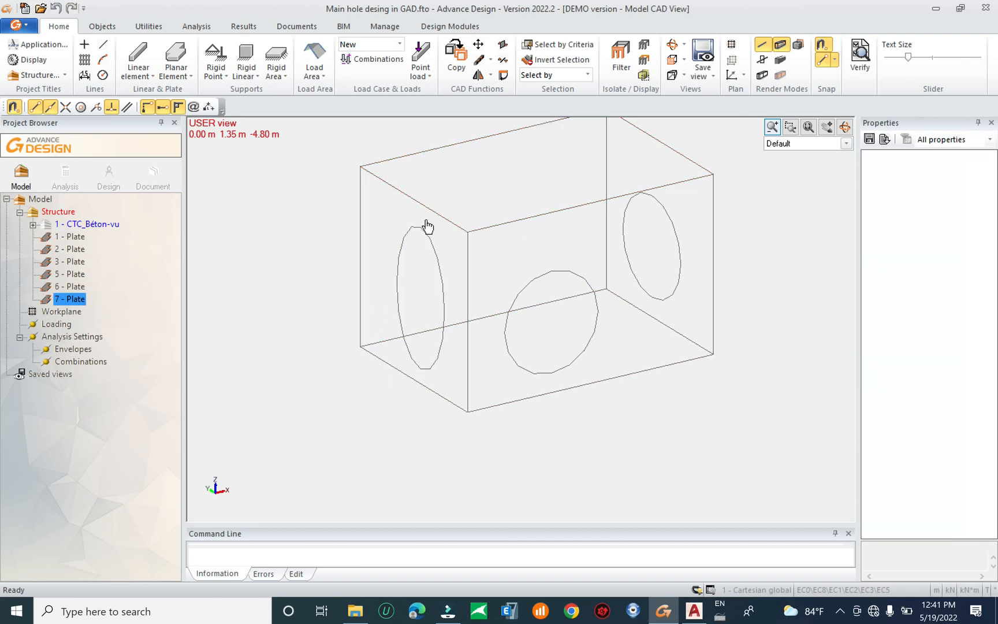
Inspect the box from both sides and examine the properties of the long wall with the circular opening
middle_click_drag(432, 332, 457, 405)
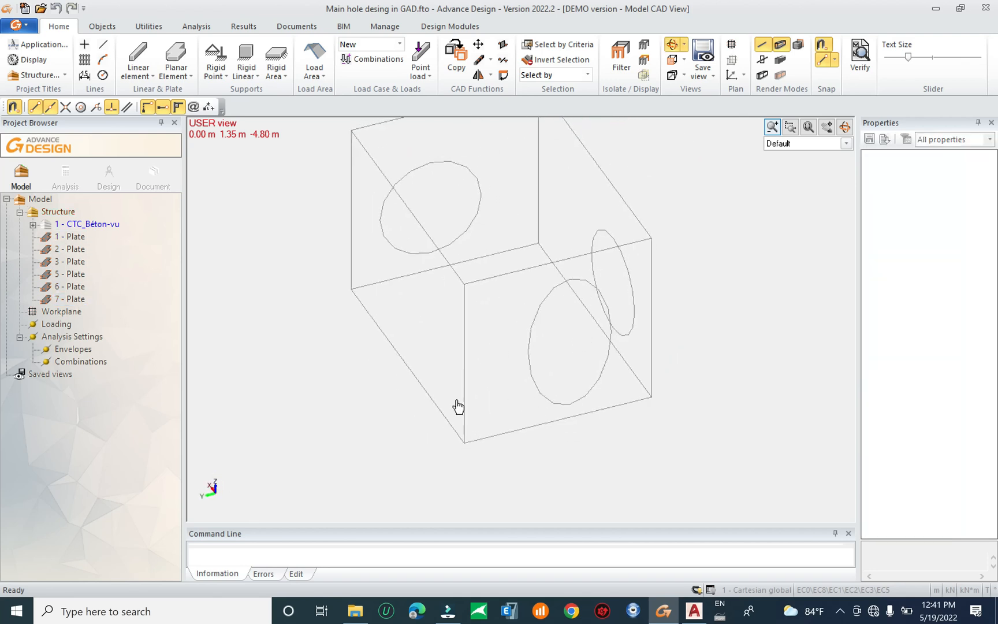
left_click(426, 393)
middle_click_drag(698, 409, 465, 379)
key("Escape")
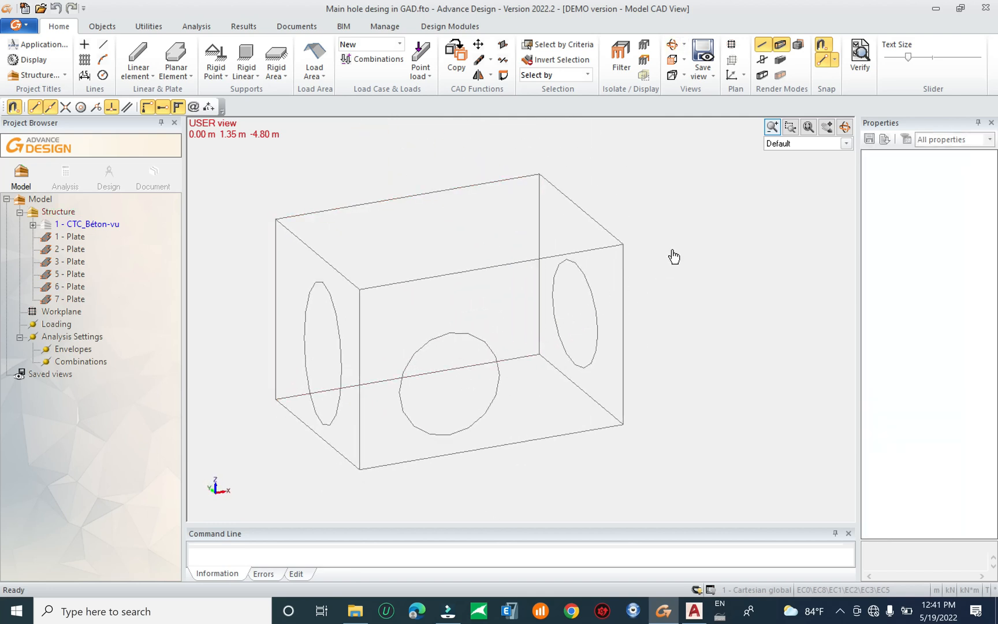
left_click(461, 340)
mouse_move(570, 346)
middle_mouse_down()
mouse_move(524, 359)
mouse_move(577, 347)
mouse_move(570, 354)
middle_mouse_up()
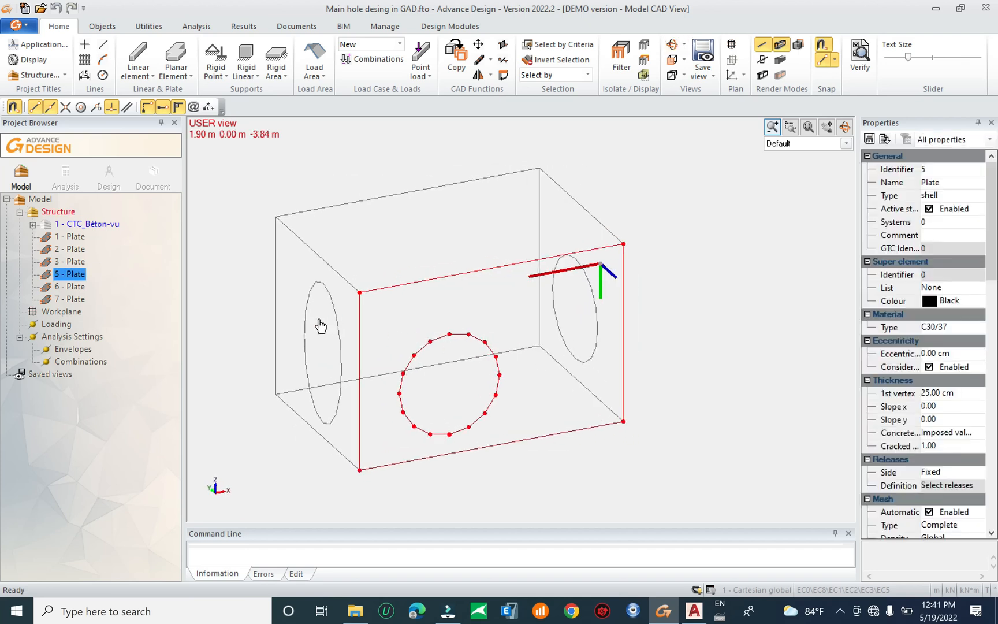
left_click(383, 375)
key("Escape")
Reorient the local axes of both long walls so x runs horizontally along the base and y points up
middle_click_drag(285, 279, 459, 305)
left_click(438, 457)
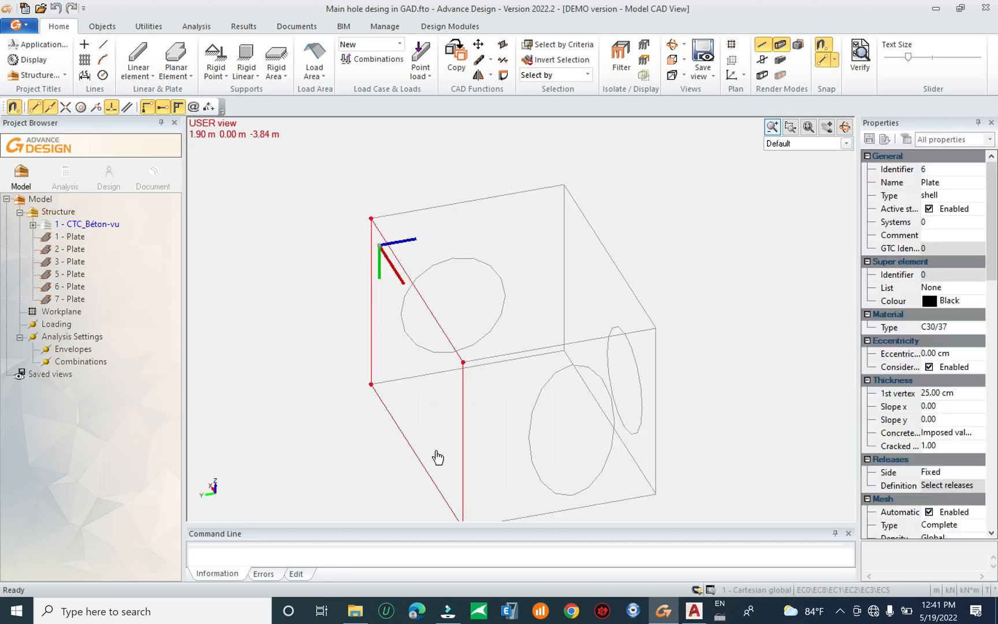
middle_click_drag(437, 458, 355, 353)
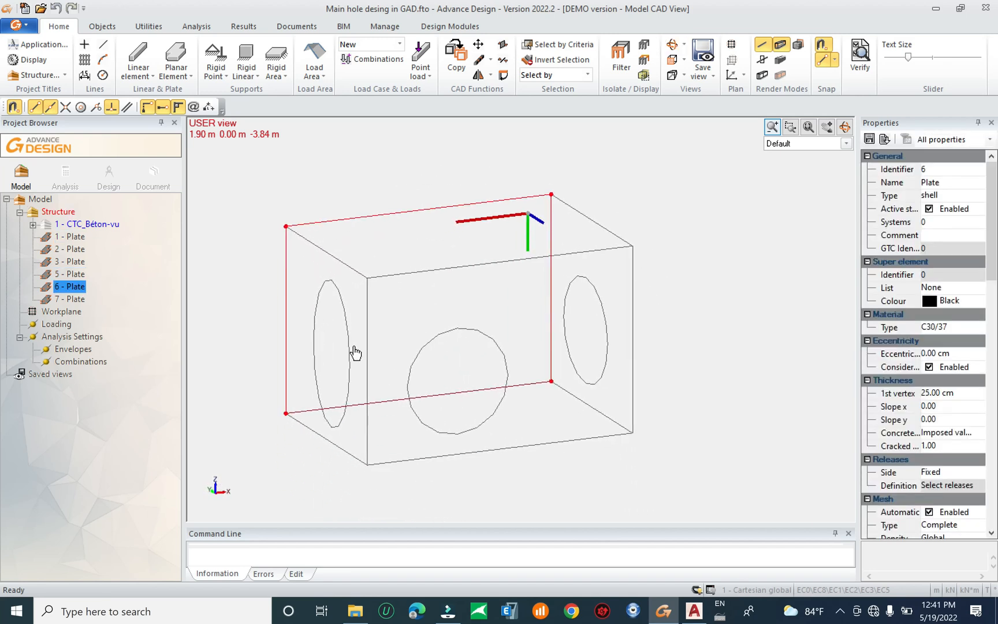
left_click(493, 343)
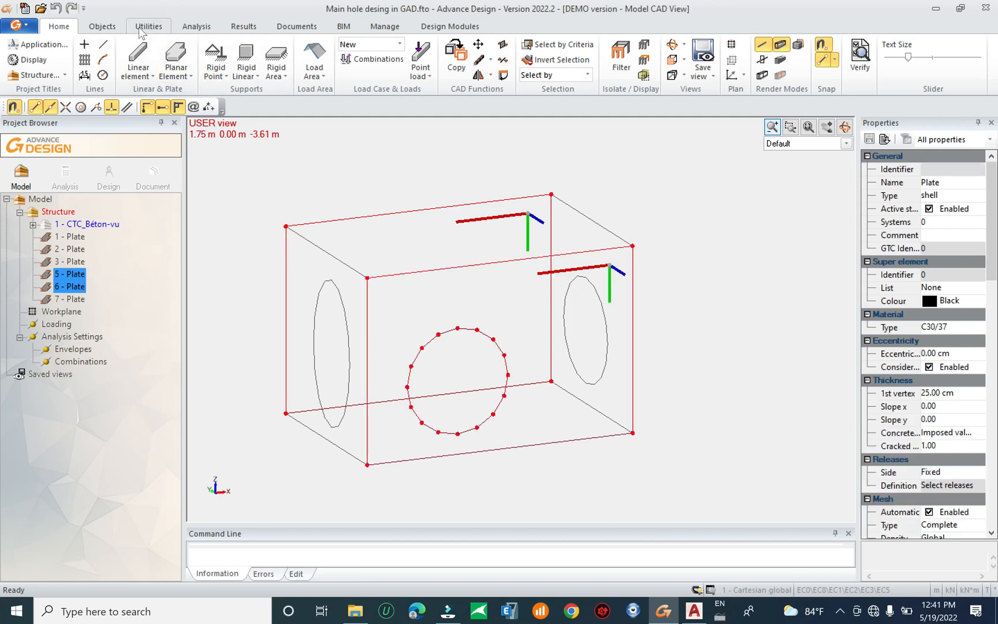
left_click(102, 26)
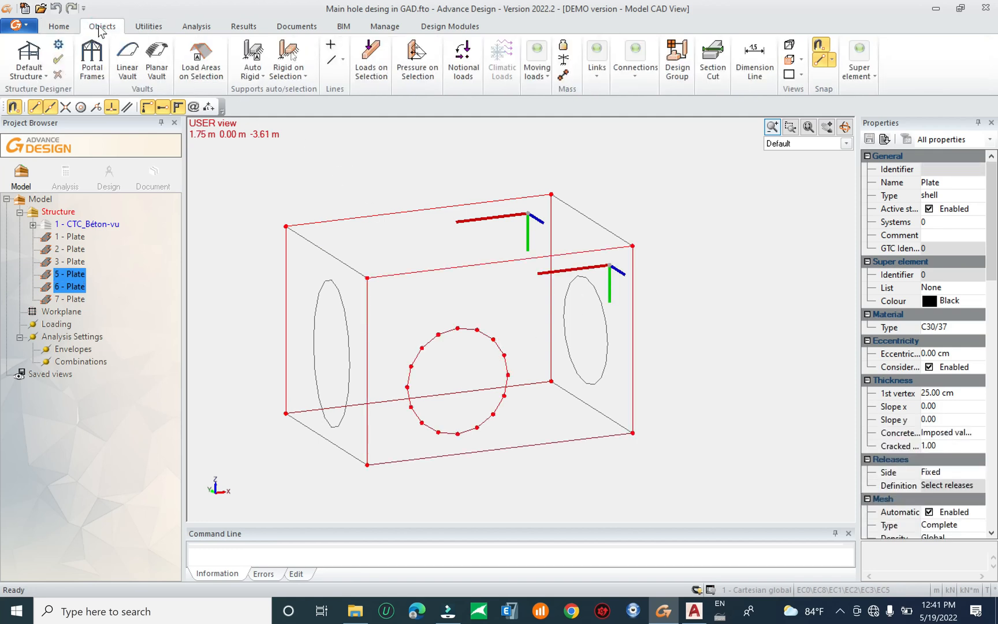
left_click(141, 28)
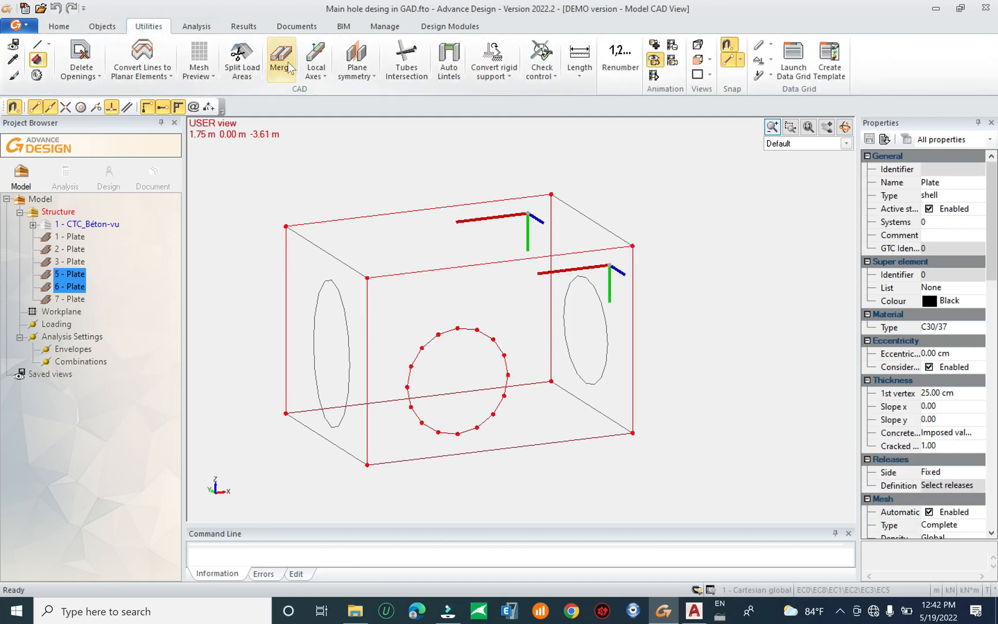
left_click(318, 55)
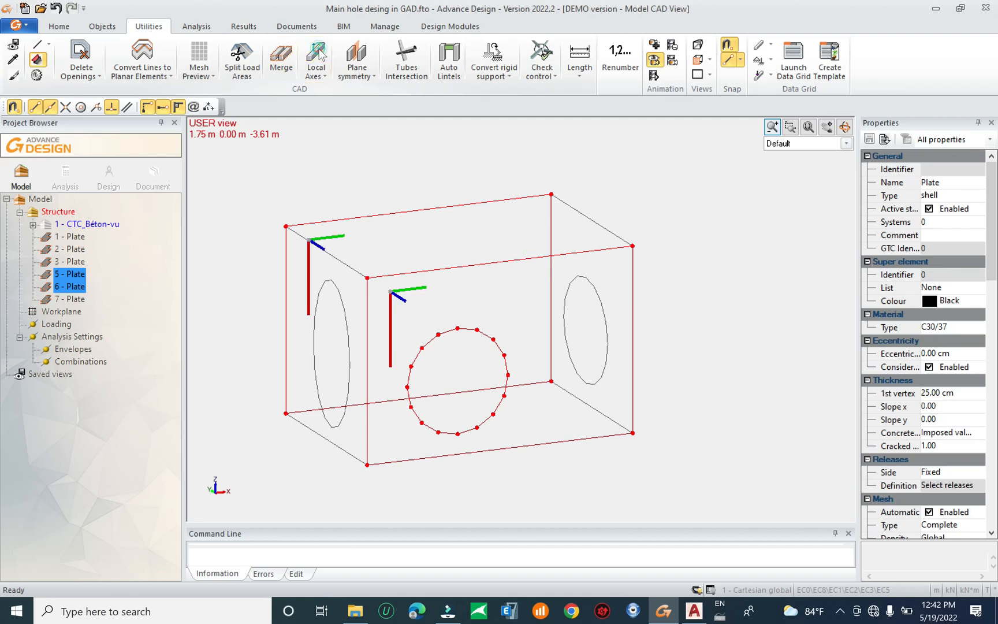
left_click(318, 55)
middle_click_drag(396, 439, 441, 416)
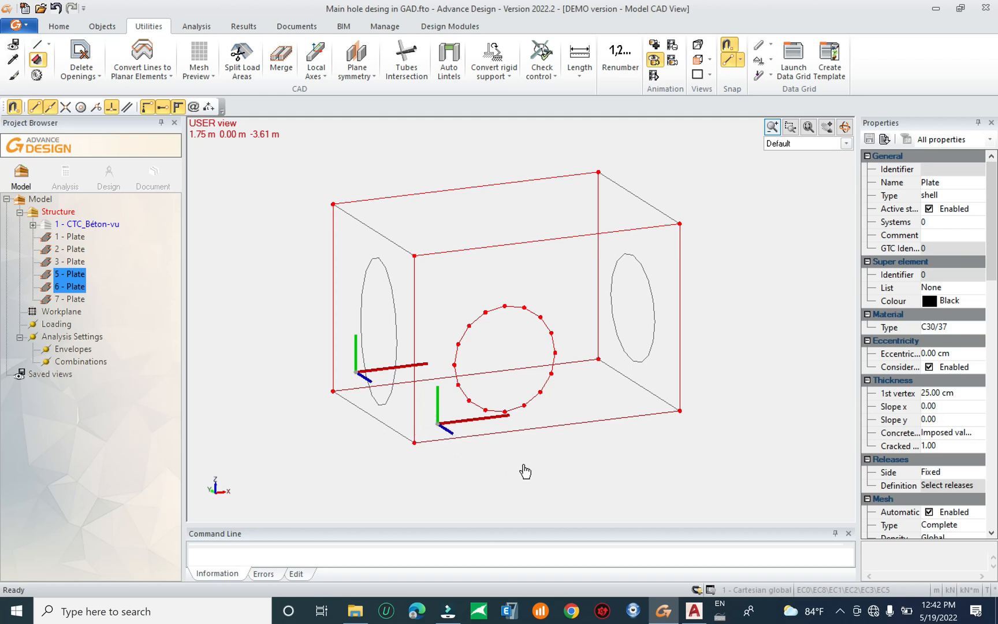
scroll(439, 455, "up", 4)
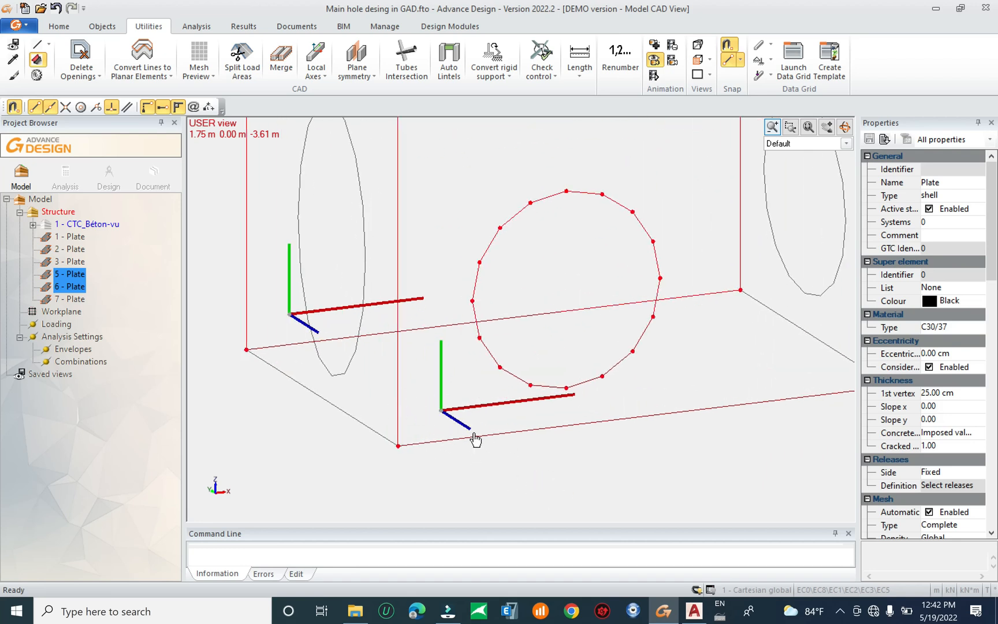
scroll(482, 433, "down", 5)
key("Escape")
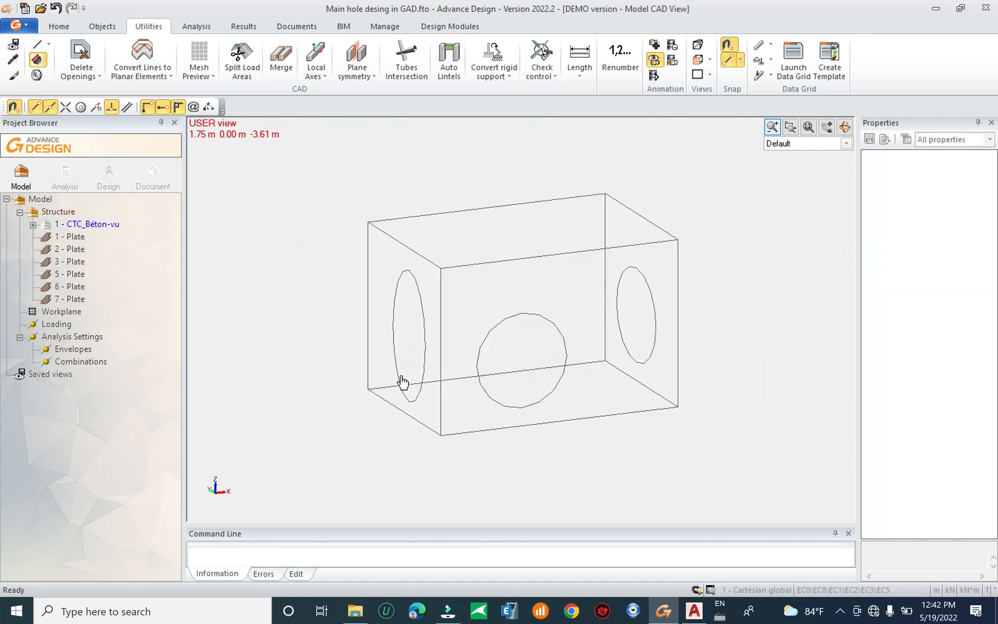
Reorient the local axes of both end walls with elliptical openings so x runs along the base and y points up
left_click(394, 362)
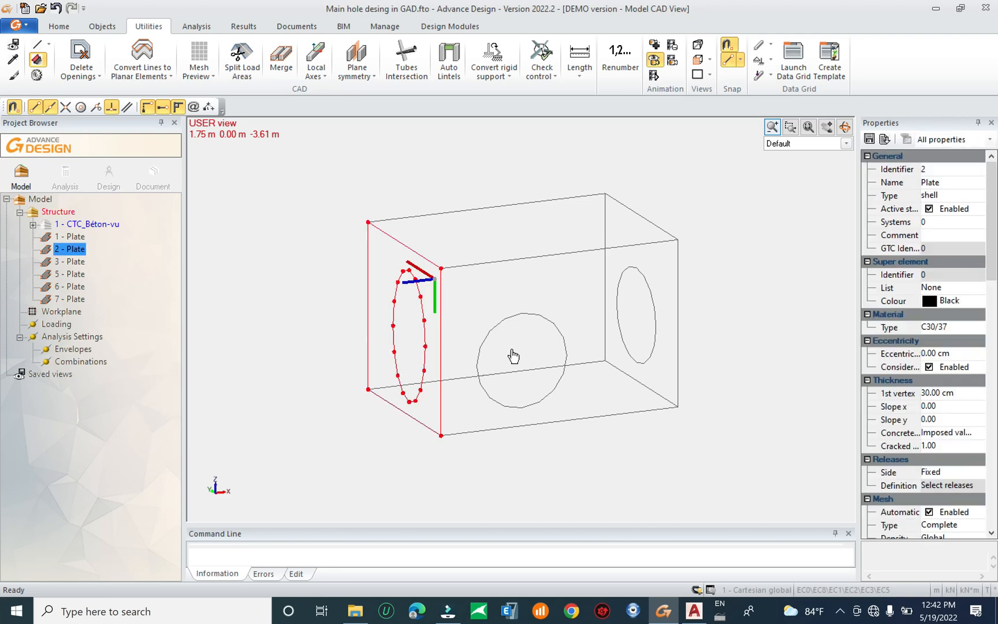
left_click(619, 328)
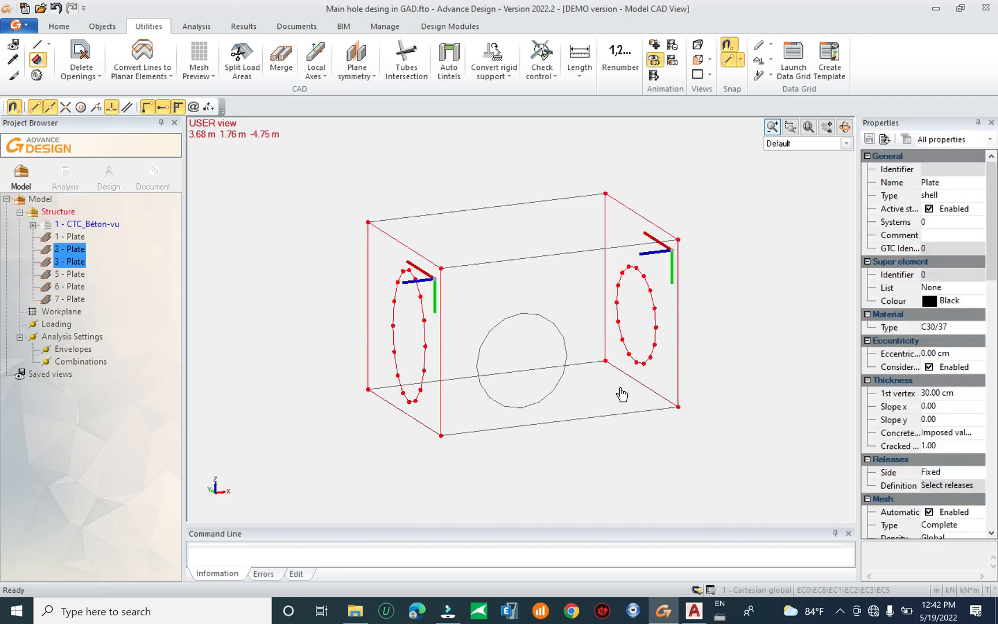
middle_click_drag(566, 412, 426, 414)
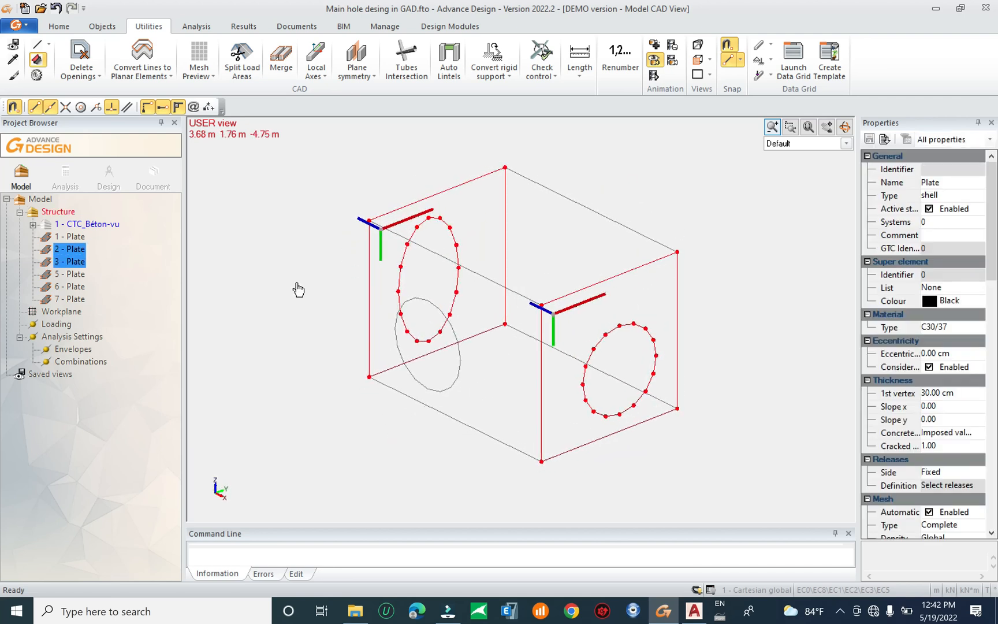
left_click(316, 55)
left_click(316, 55)
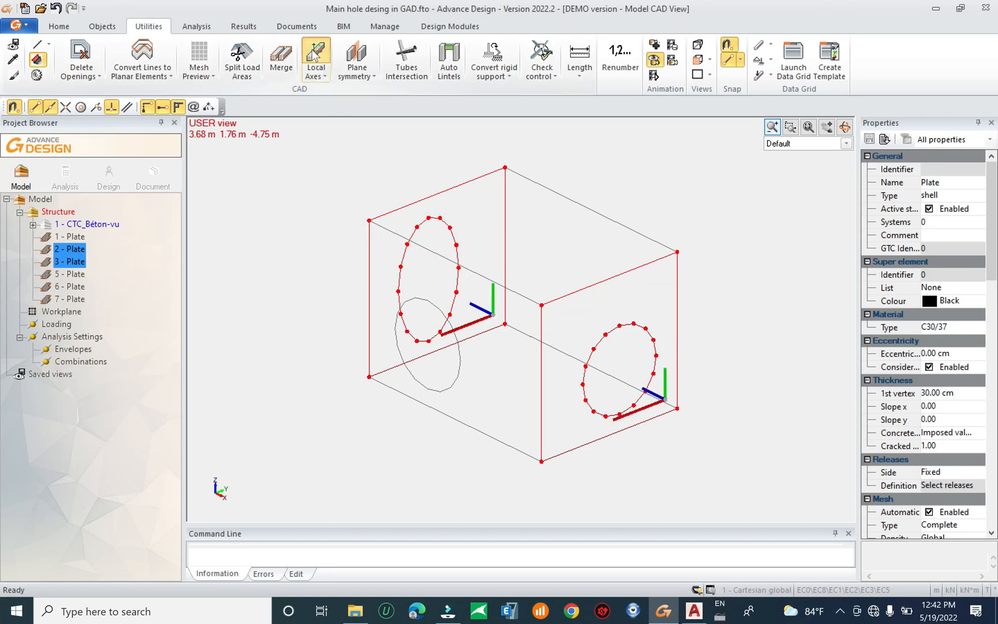
left_click(316, 55)
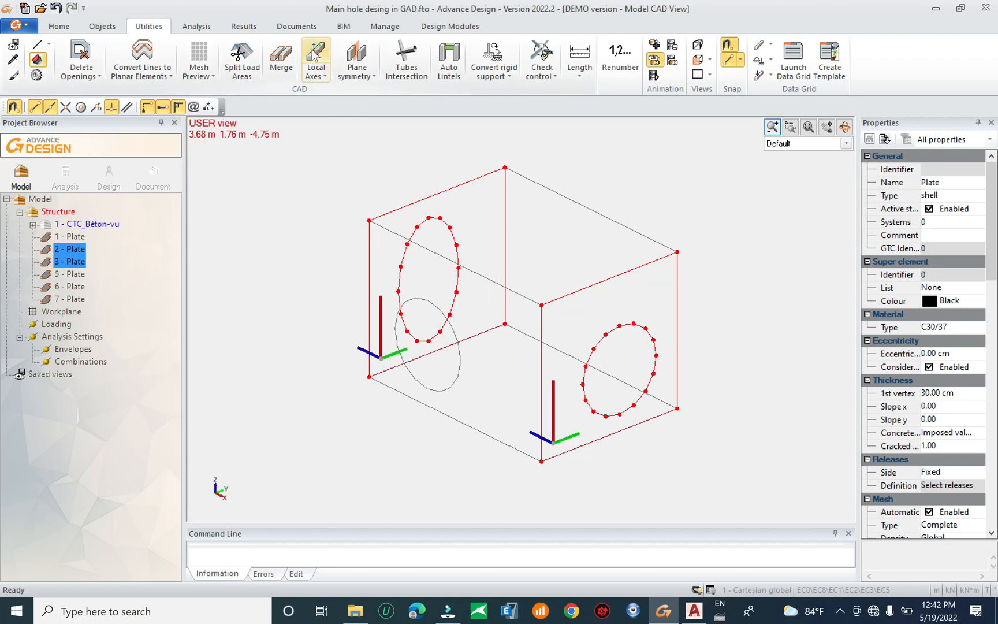
left_click(316, 55)
left_click(316, 55)
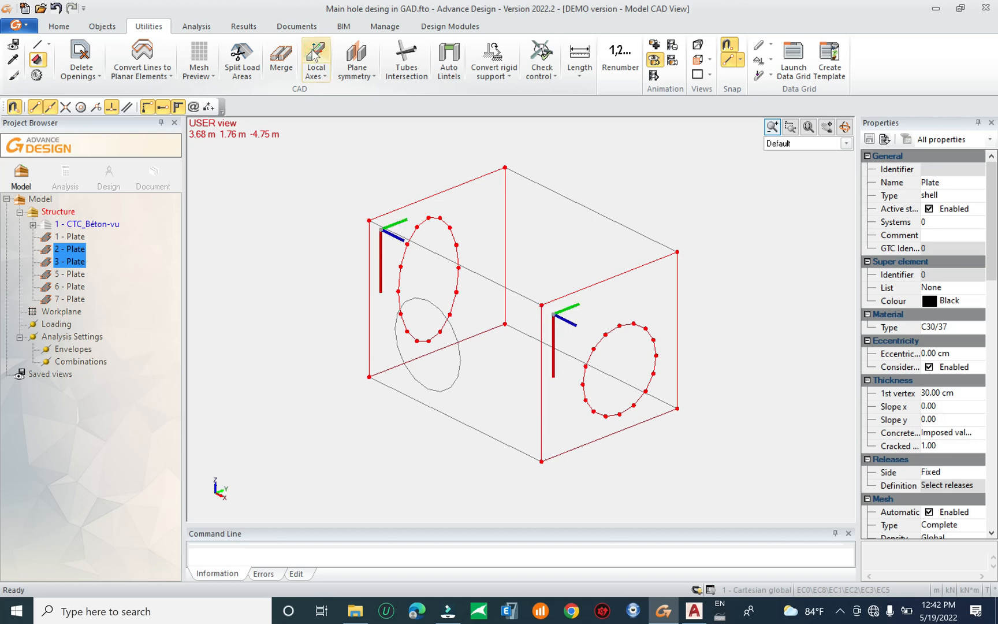
left_click(315, 55)
middle_click_drag(670, 417, 689, 422, "shift")
middle_click_drag(523, 420, 615, 414, "shift")
Flip the local axes of end wall plate 2 so z points out of the box and y stays upward
left_click(432, 421)
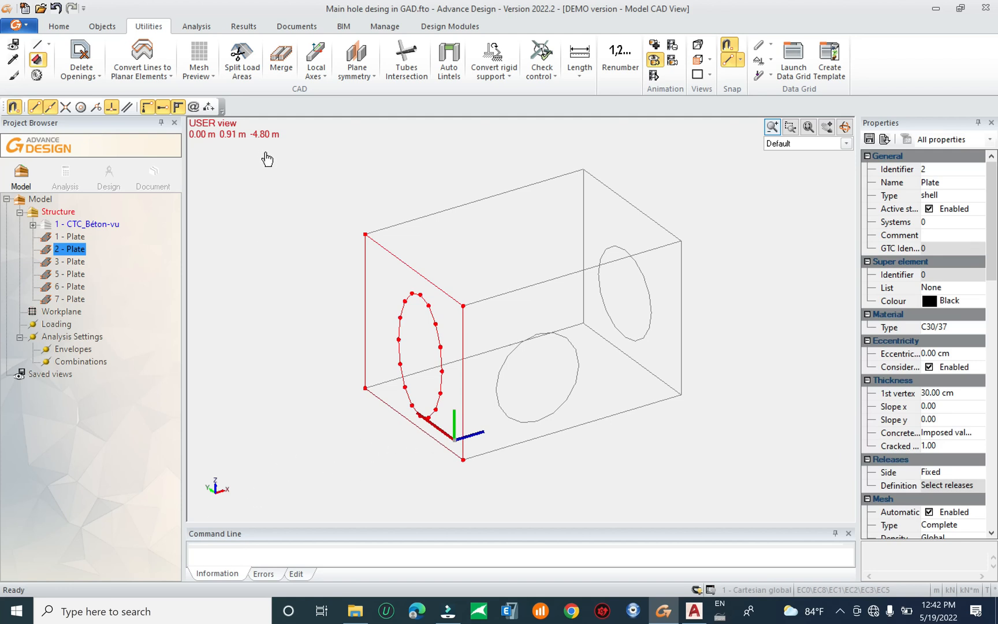
left_click(321, 58)
left_click(321, 57)
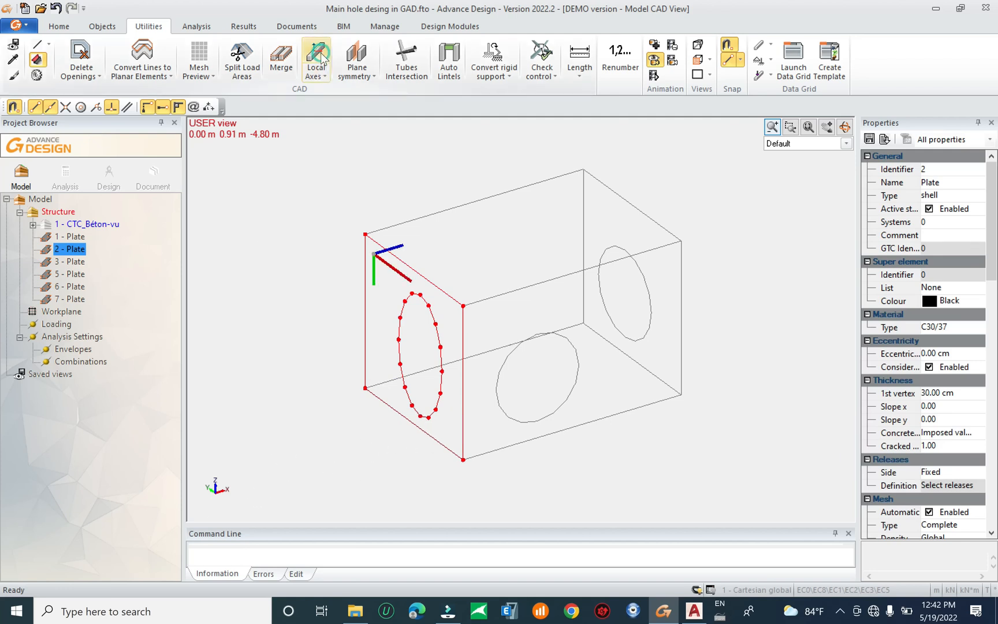
left_click(321, 58)
left_click(322, 58)
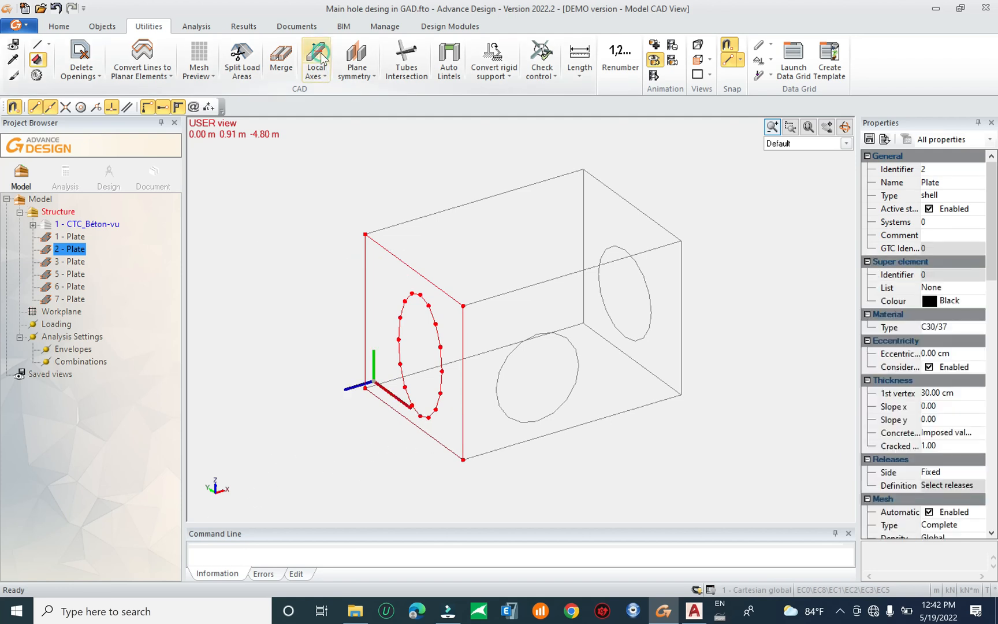
left_click(603, 304)
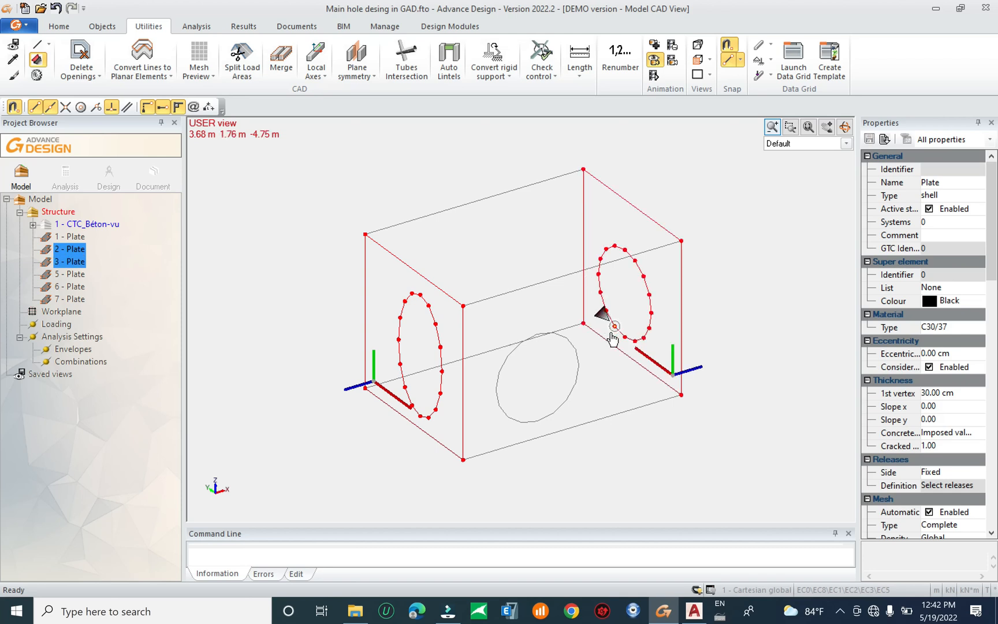
key("Escape")
Reorient the local axes of the base and top slabs so x runs along the box's length and z points up
middle_click_drag(541, 413, 580, 363)
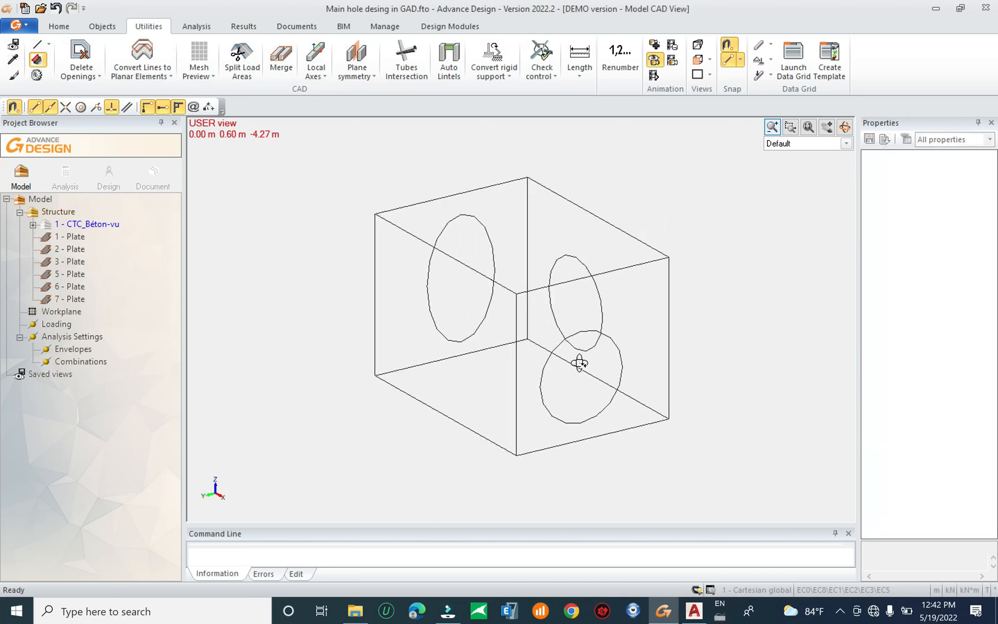
left_click(464, 430)
middle_click_drag(542, 449, 517, 491)
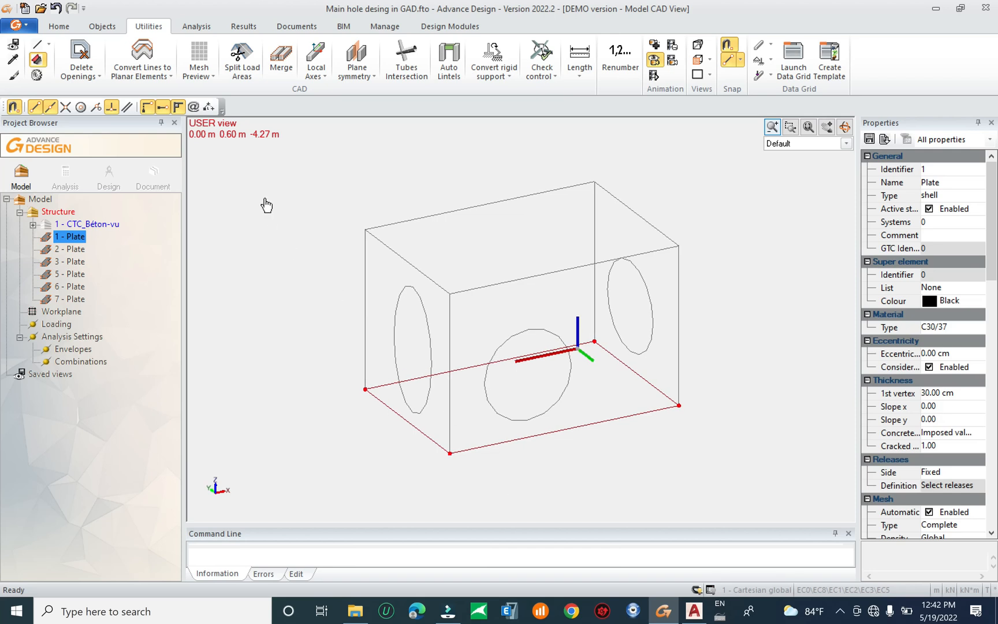
left_click(480, 206)
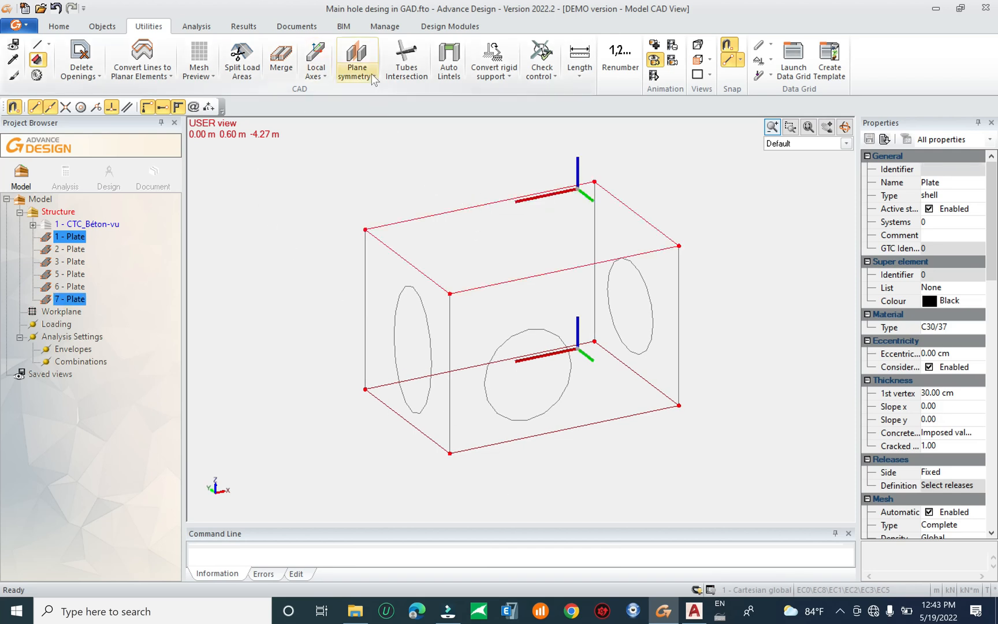
left_click(324, 52)
left_click(324, 52)
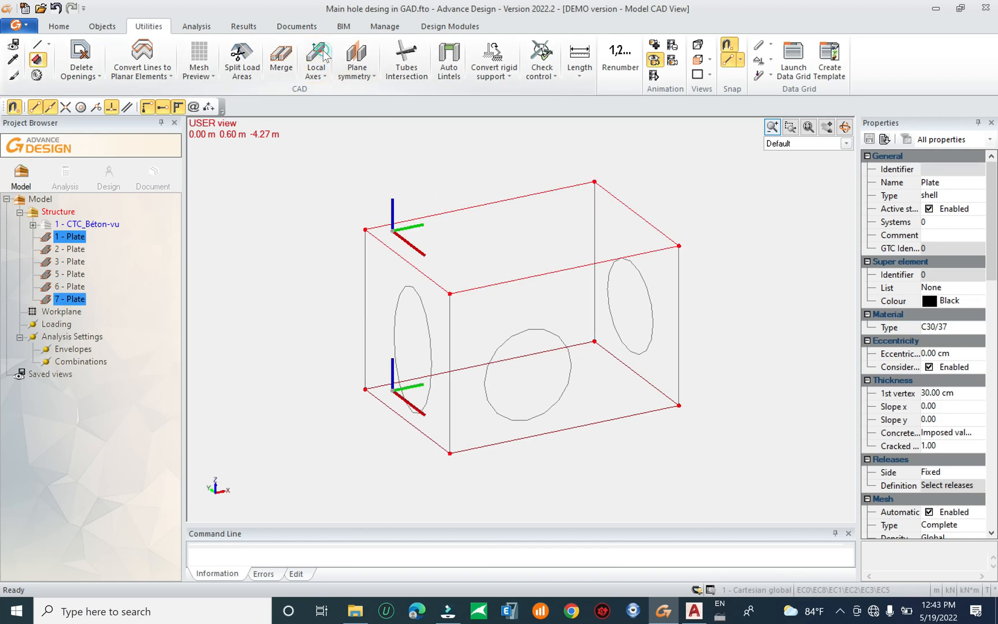
scroll(561, 386, "down", 1)
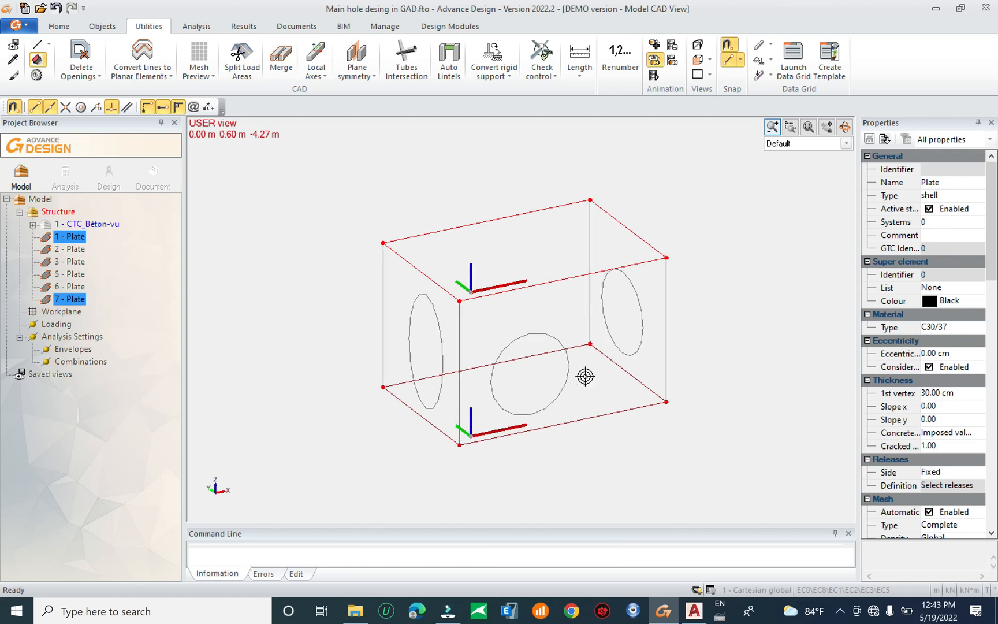
mouse_move(551, 472)
middle_mouse_down()
mouse_move(550, 485)
mouse_move(551, 439)
mouse_move(540, 466)
middle_mouse_up()
key("Escape")
left_click_drag(683, 487, 626, 516)
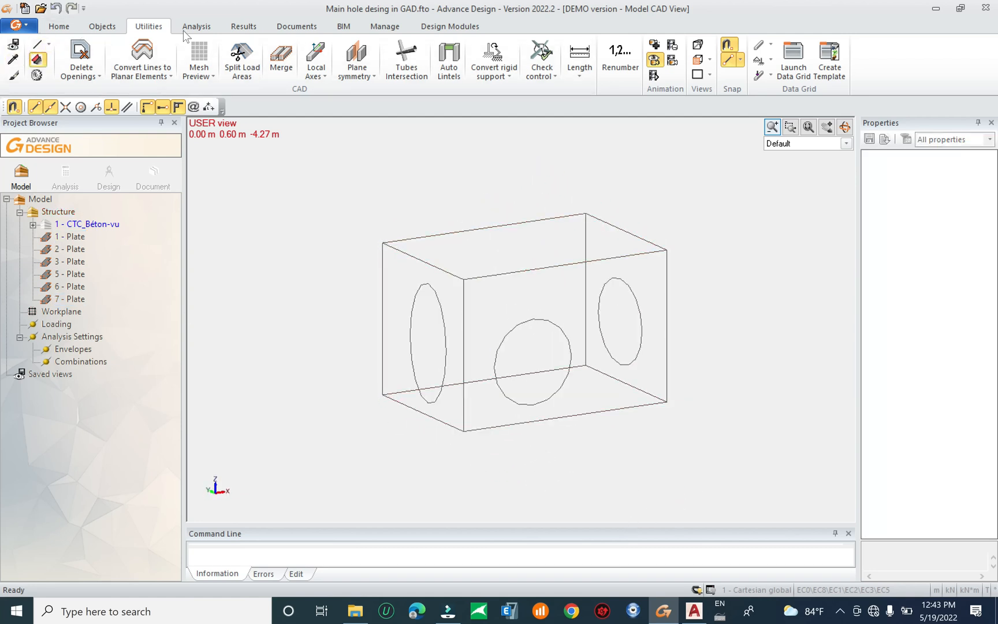
Set the plate display symbol to Local axis and inspect the axes on all plates of the box
left_click(60, 27)
left_click(28, 59)
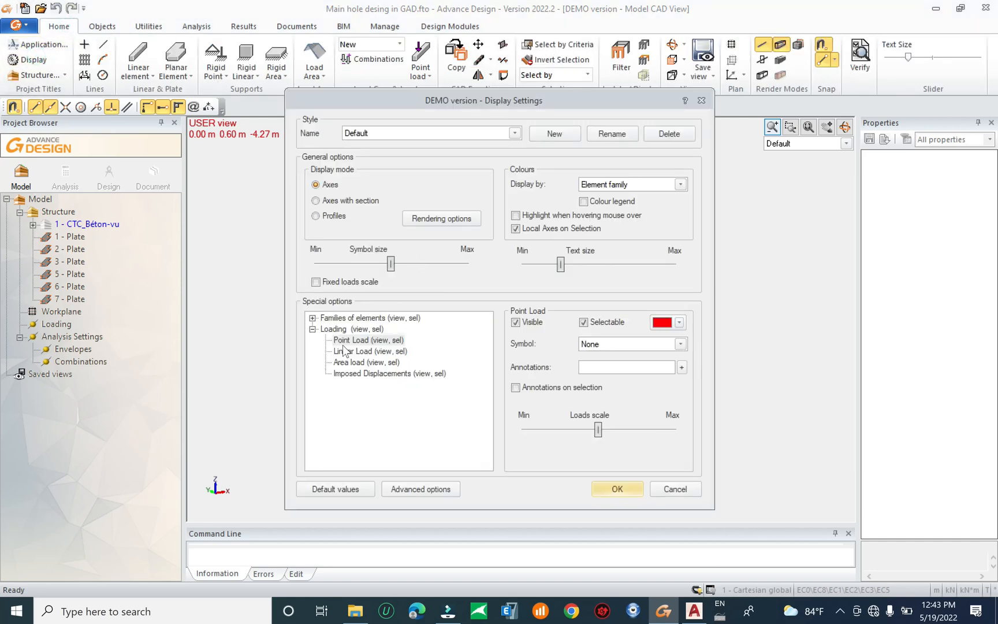
left_click(312, 330)
left_click(313, 318)
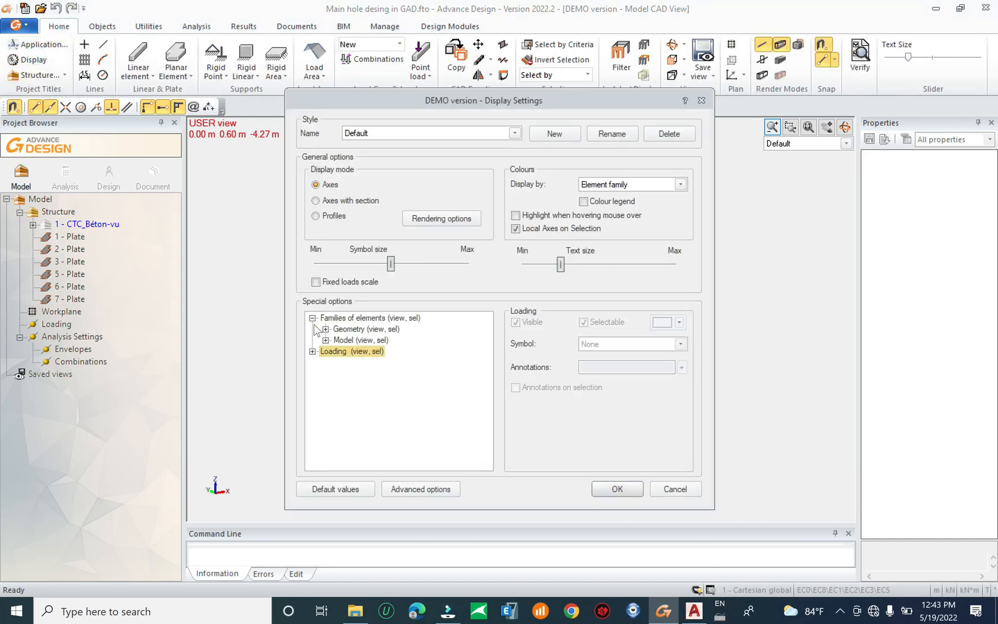
left_click(326, 341)
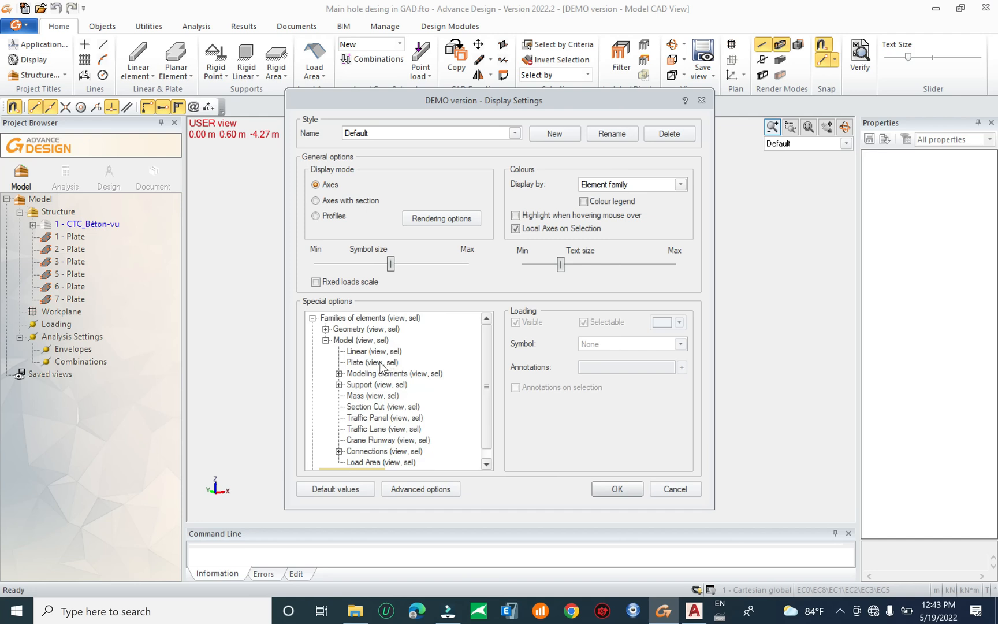
left_click(373, 362)
left_click(681, 344)
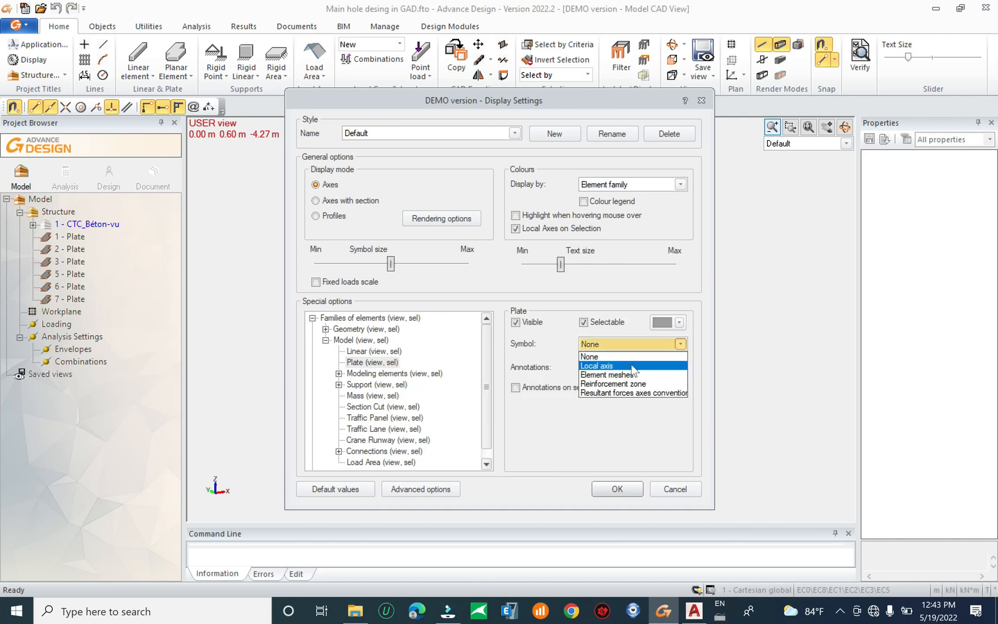
left_click(633, 363)
left_click(626, 488)
middle_click_drag(517, 348, 586, 367)
middle_click_drag(535, 412, 549, 345)
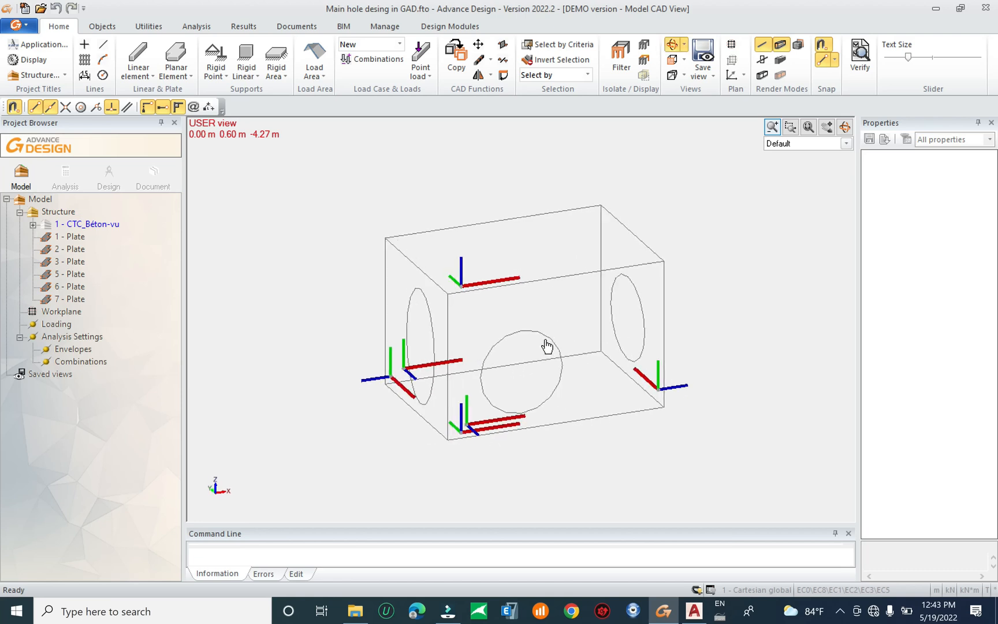
middle_click_drag(671, 360, 622, 261)
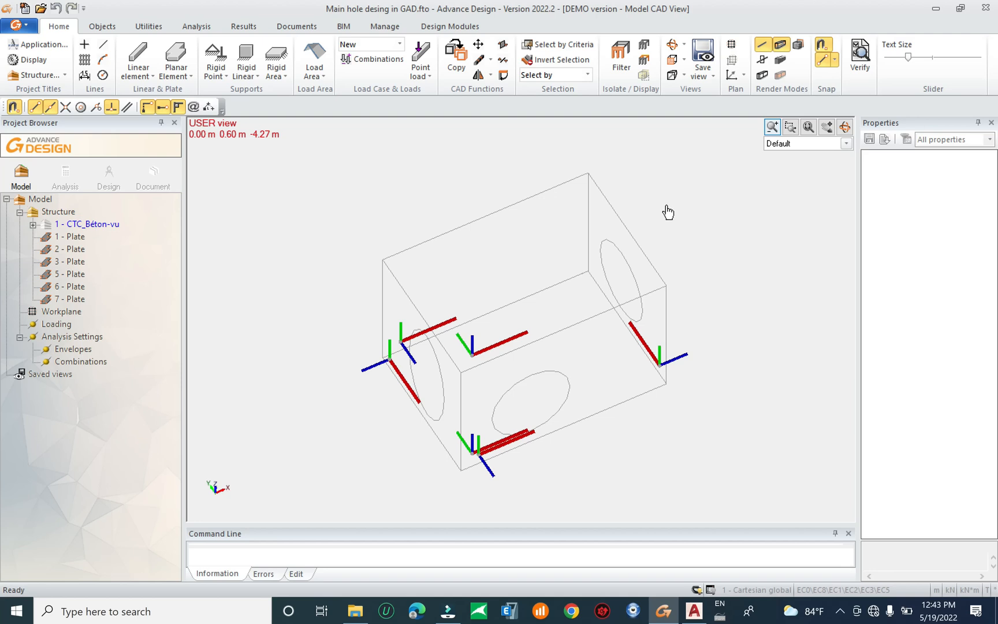
Try to annotate the plates with the Cross section attribute through the display settings
left_click(27, 59)
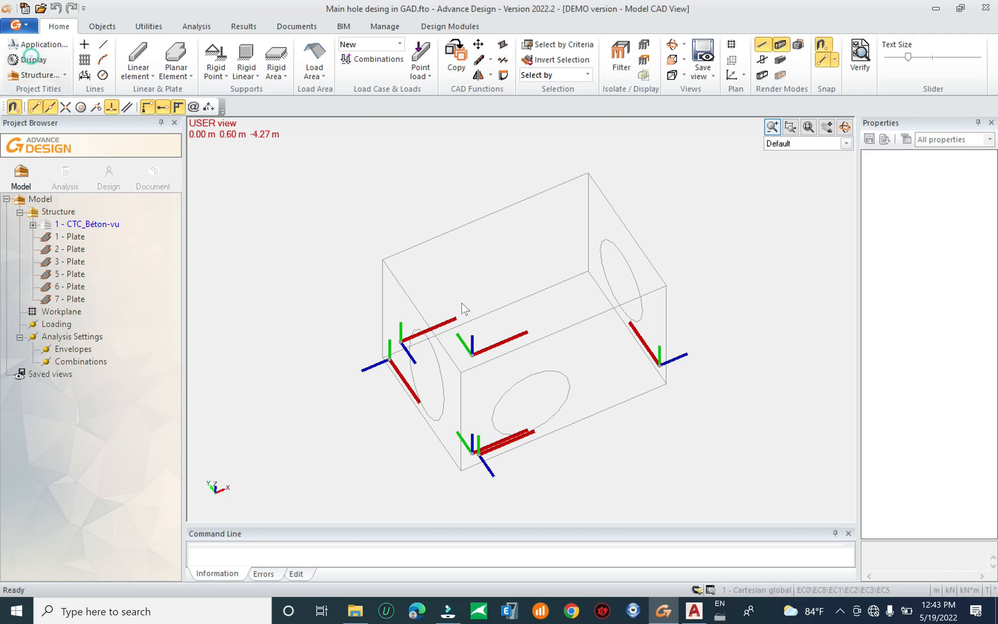
left_click(380, 363)
left_click(682, 367)
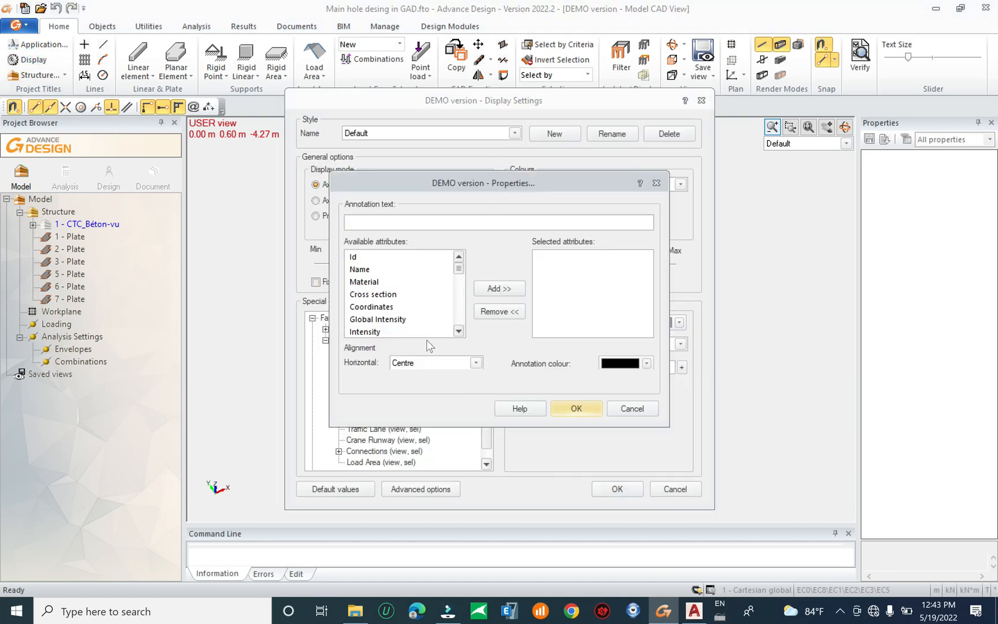
left_click(398, 295)
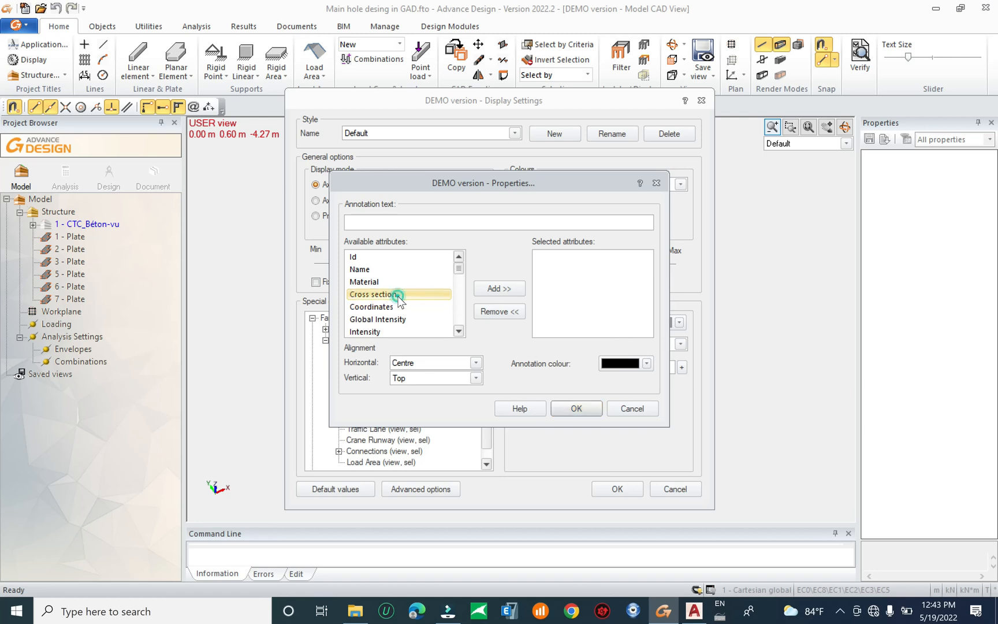
left_click(580, 406)
left_click(617, 489)
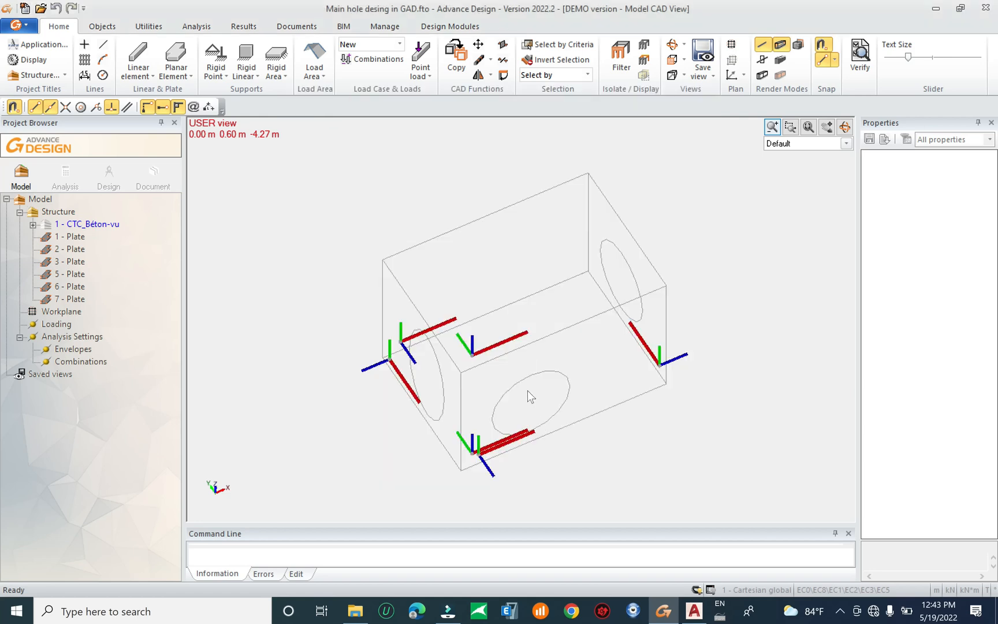
Add the Cross section attribute to the plate annotations in the display settings and apply it to the model
middle_click_drag(580, 400, 569, 376, "shift")
left_click(36, 59)
left_click(380, 365)
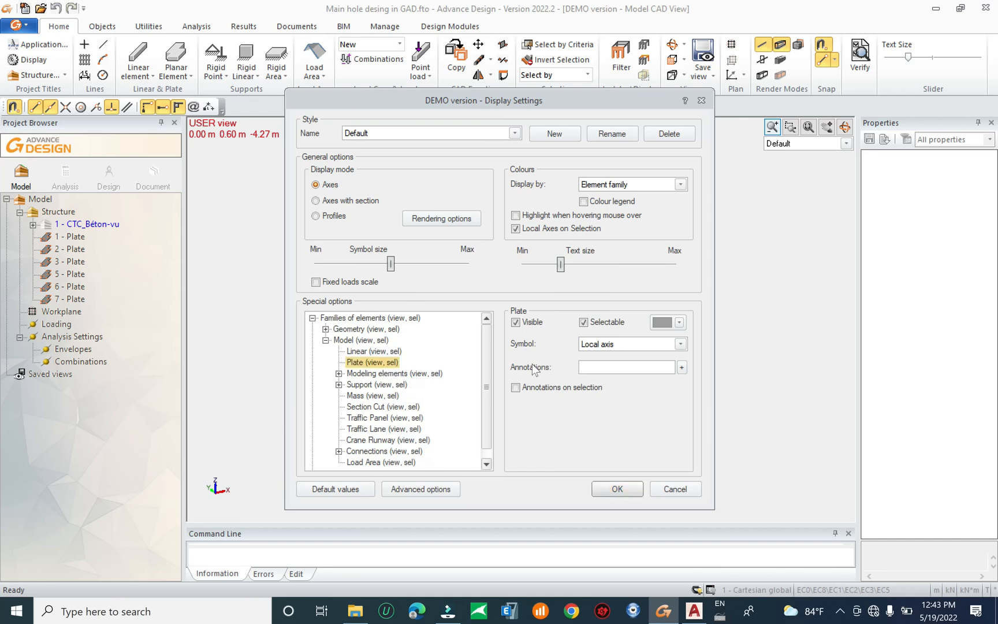
left_click(682, 367)
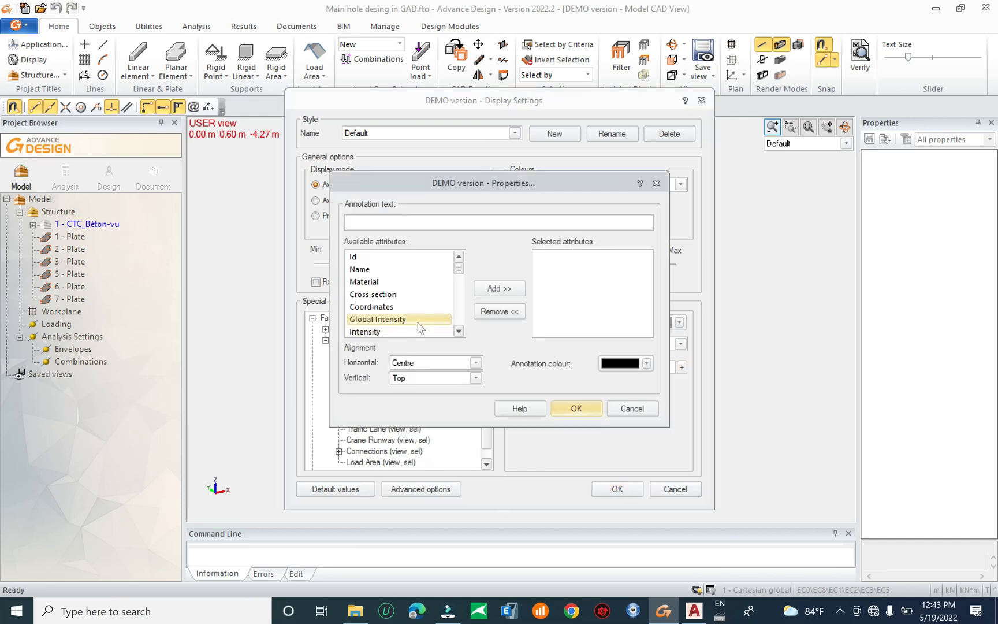
left_click(373, 294)
left_click(500, 288)
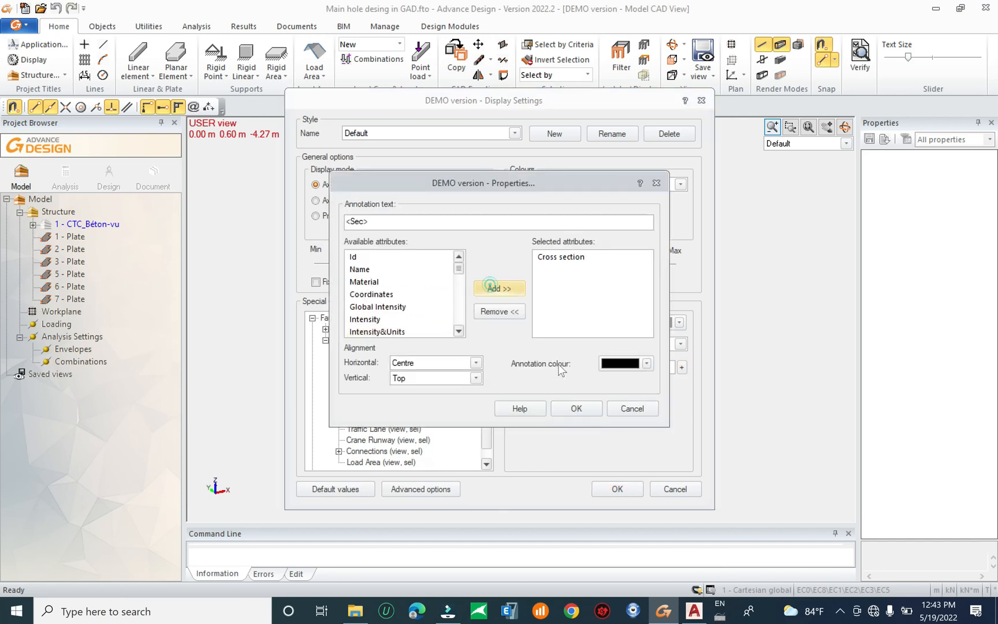
left_click(578, 409)
left_click(616, 489)
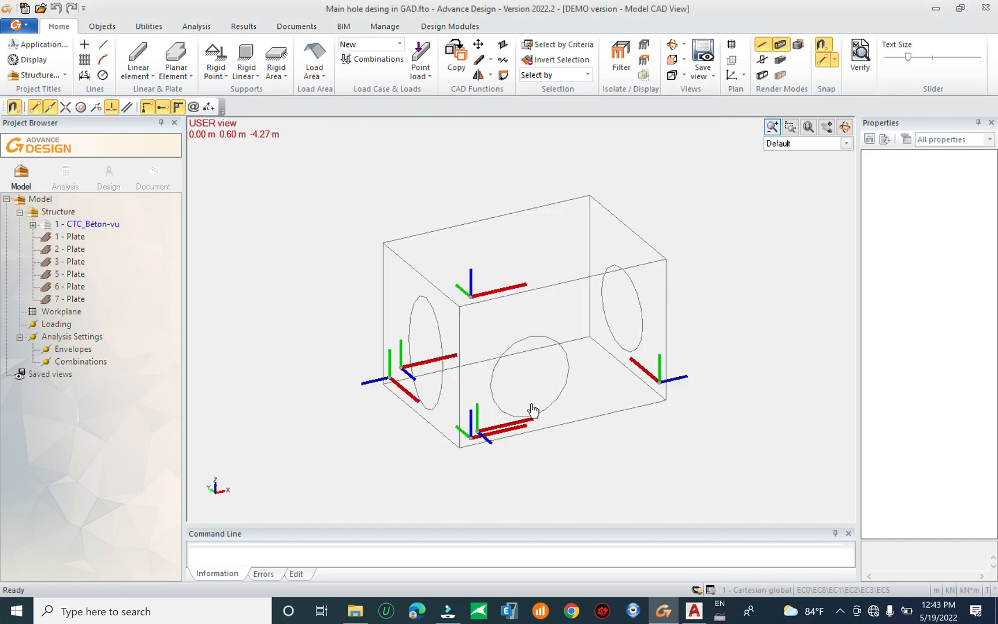
middle_click_drag(566, 429, 563, 418, "shift")
Look through the available plate annotation attributes in the display settings
left_click(34, 60)
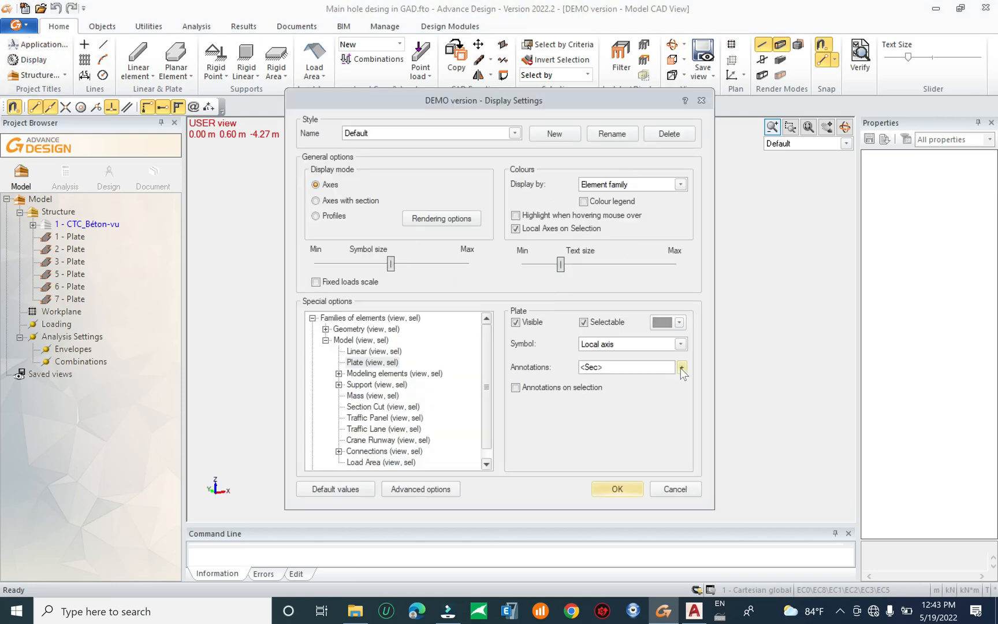
left_click(681, 368)
scroll(424, 320, "down", 2)
scroll(426, 320, "up", 2)
key("Escape")
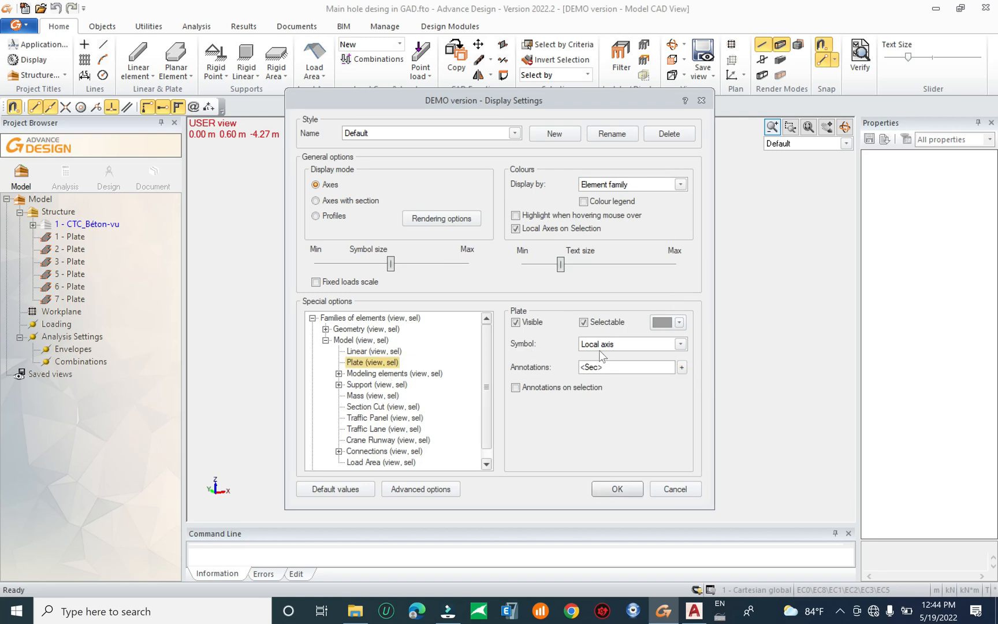
left_click(681, 368)
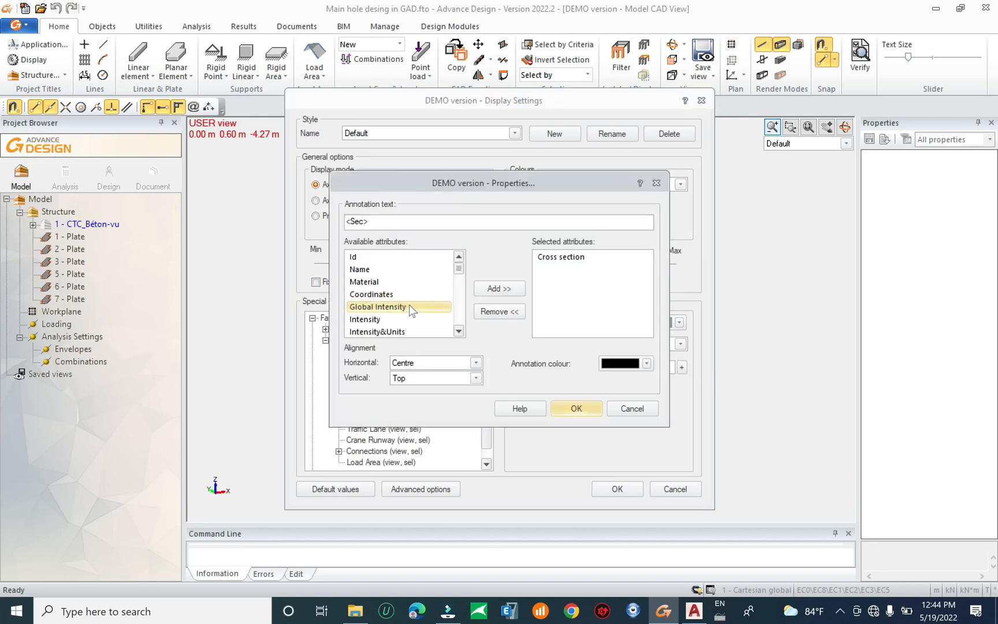
scroll(408, 304, "down", 3)
scroll(408, 304, "up", 3)
scroll(407, 316, "down", 1)
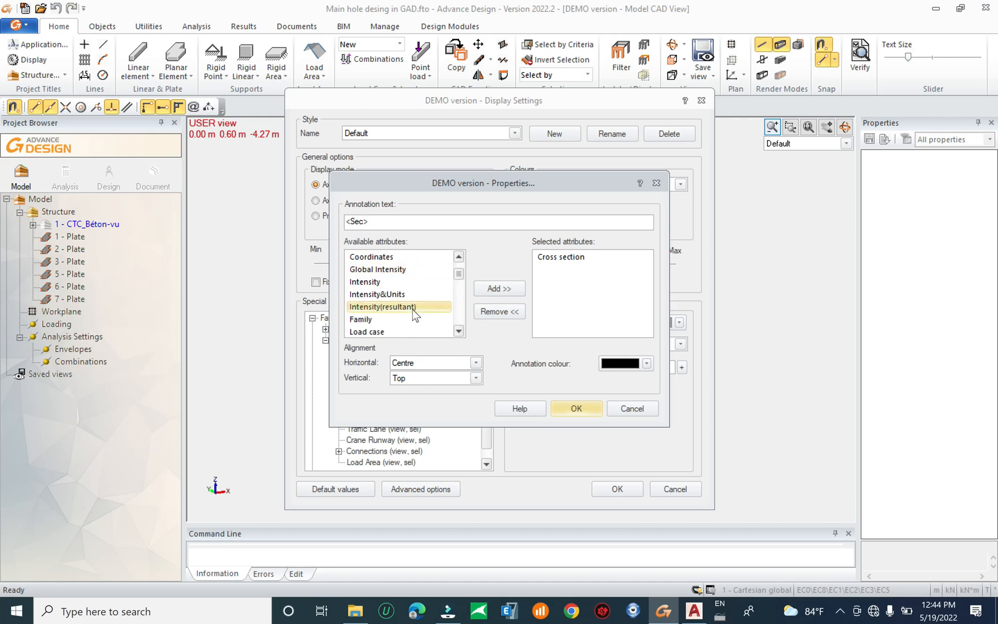
scroll(414, 314, "down", 4)
scroll(414, 314, "down", 3)
scroll(460, 318, "down", 1)
left_click_drag(461, 318, 466, 263)
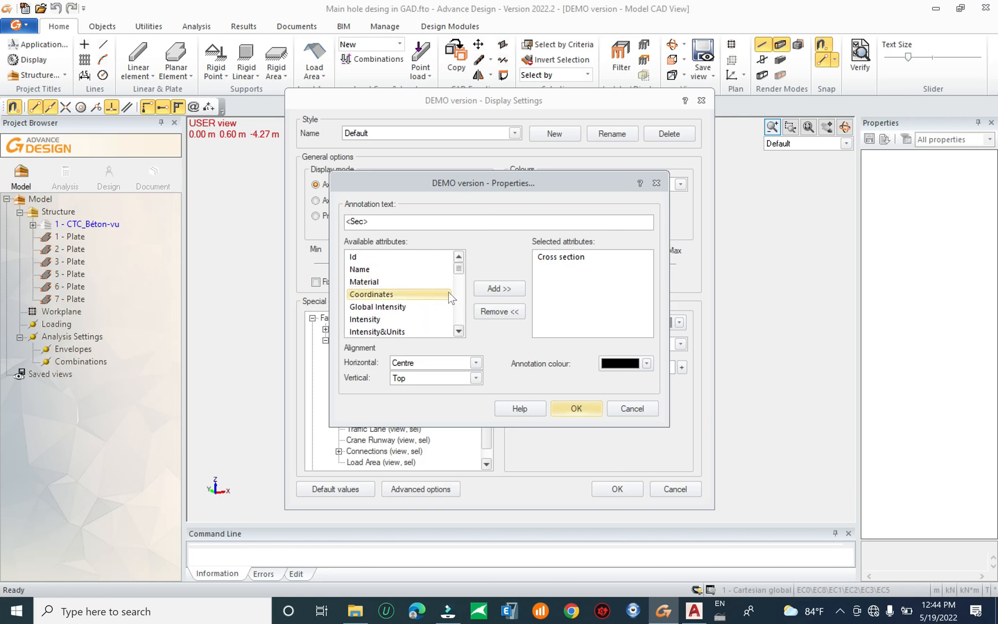
left_click(656, 184)
key("Escape")
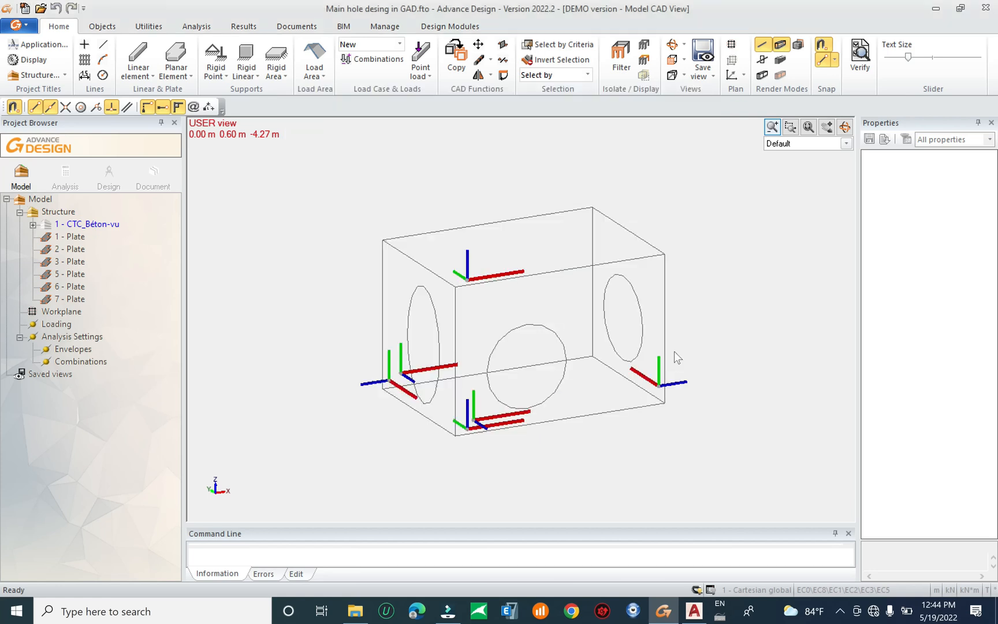
Replace the Cross section attribute in the plate annotations with Thickness and apply the display settings
left_click(29, 59)
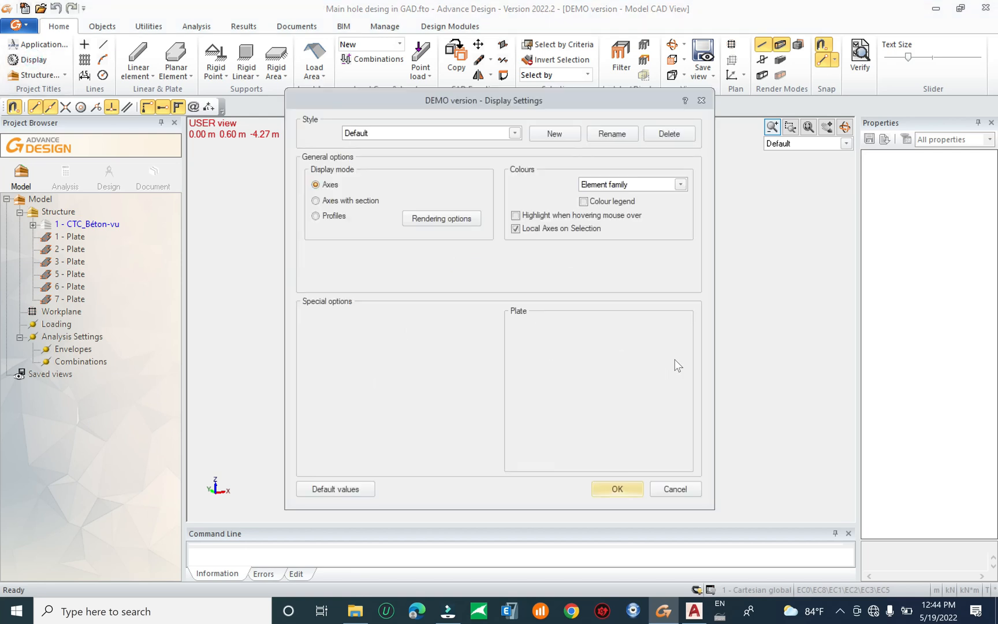
left_click(383, 363)
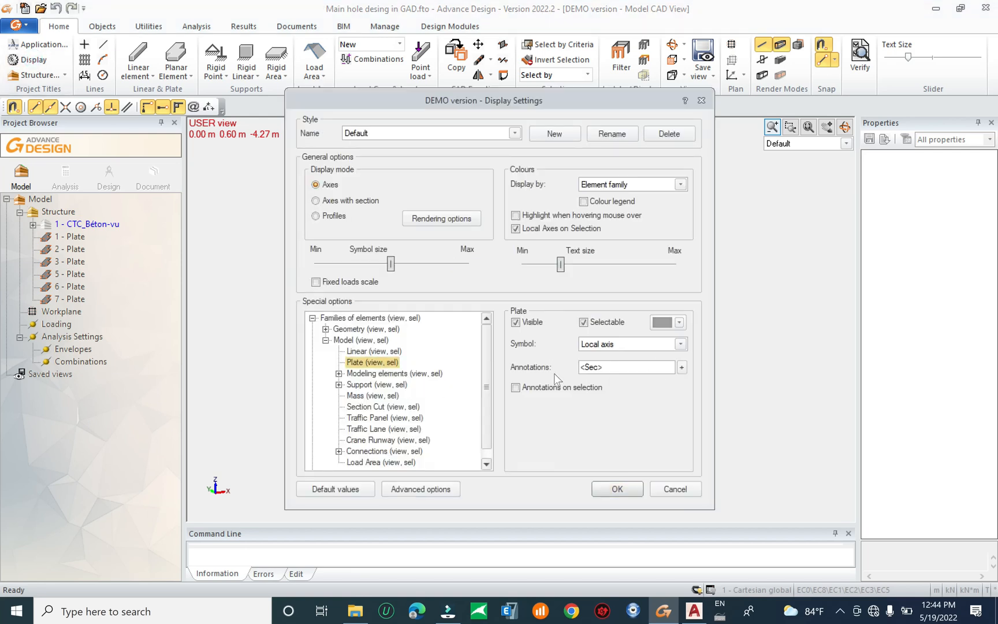
left_click(682, 366)
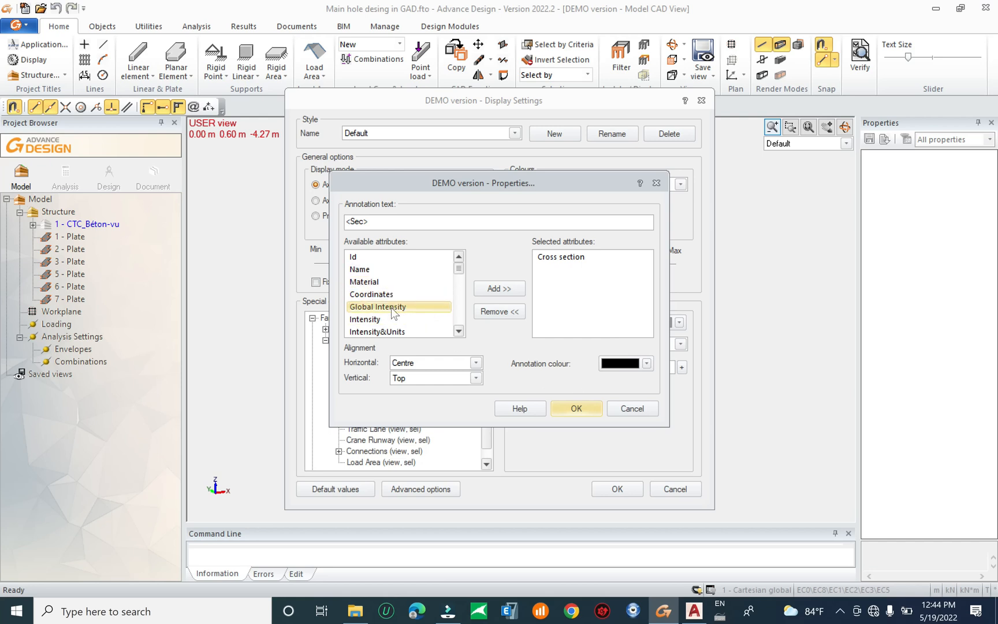
scroll(462, 334, "down", 3)
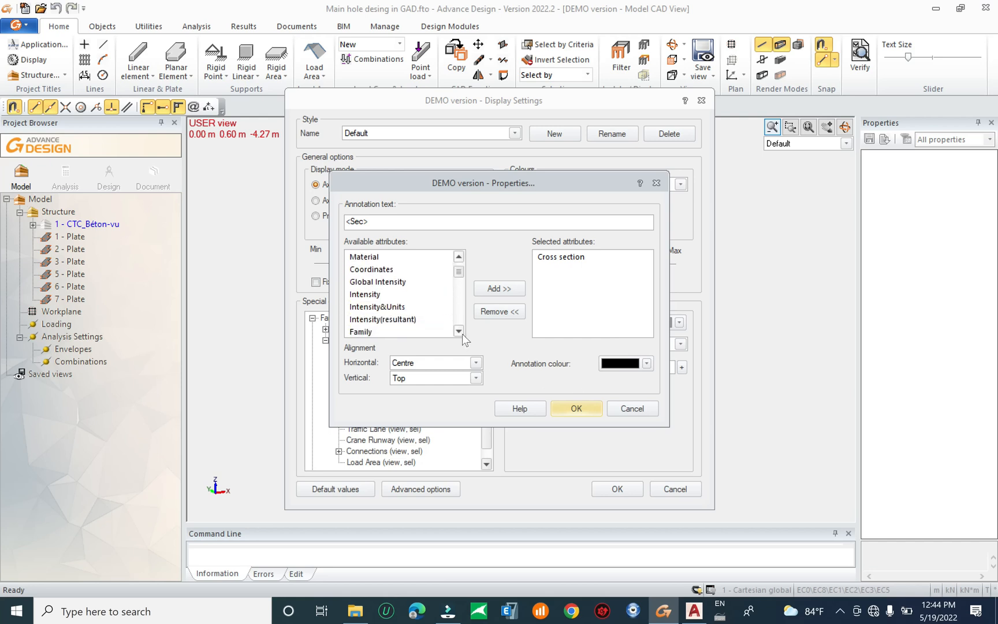
scroll(462, 334, "down", 1)
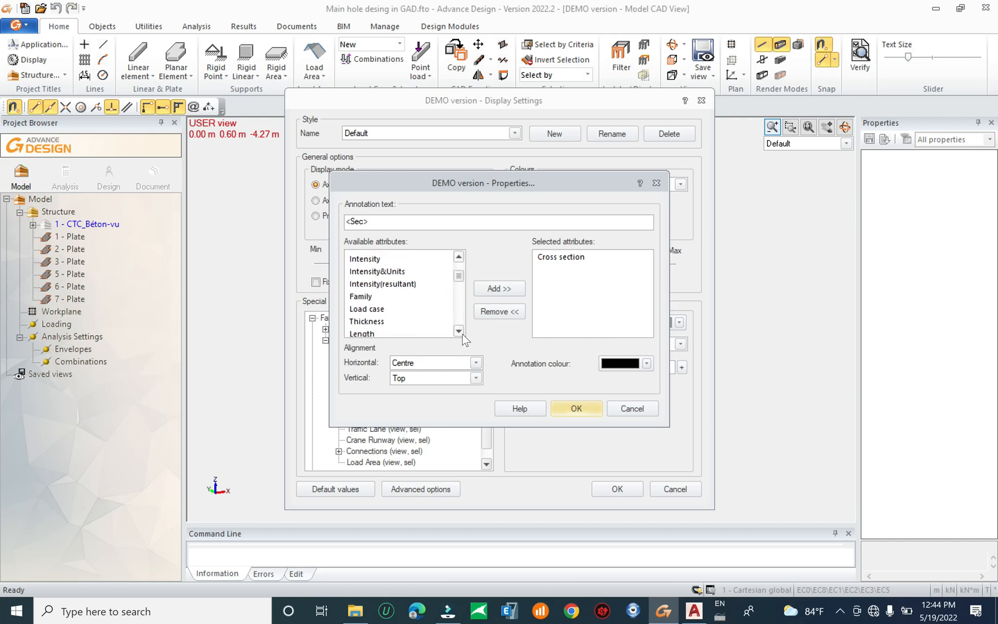
left_click(381, 306)
left_click(499, 289)
left_click(559, 257)
left_click(499, 311)
left_click(553, 257)
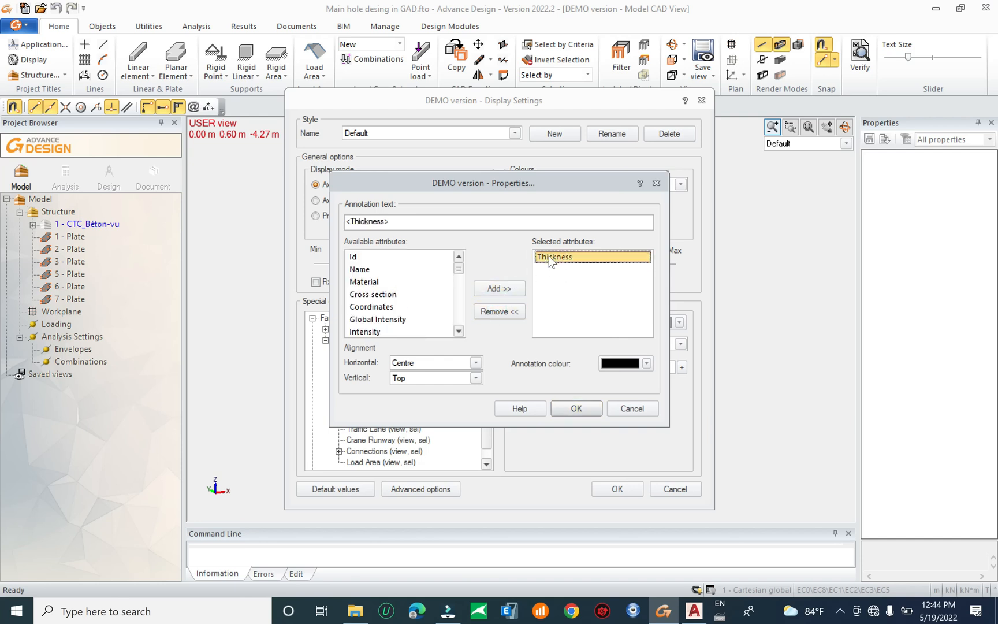
left_click(576, 408)
left_click(617, 488)
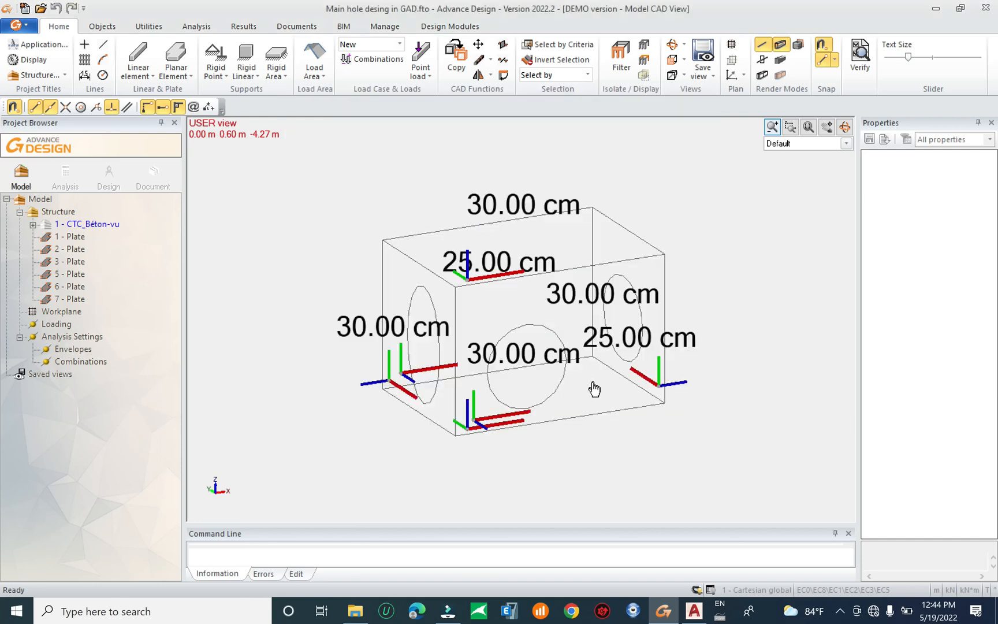
Reduce the text size of the plates' thickness annotations
middle_click_drag(649, 433, 655, 442)
left_click_drag(909, 56, 897, 70)
mouse_move(639, 435)
middle_mouse_down()
mouse_move(624, 418)
mouse_move(657, 401)
mouse_move(649, 449)
middle_mouse_up()
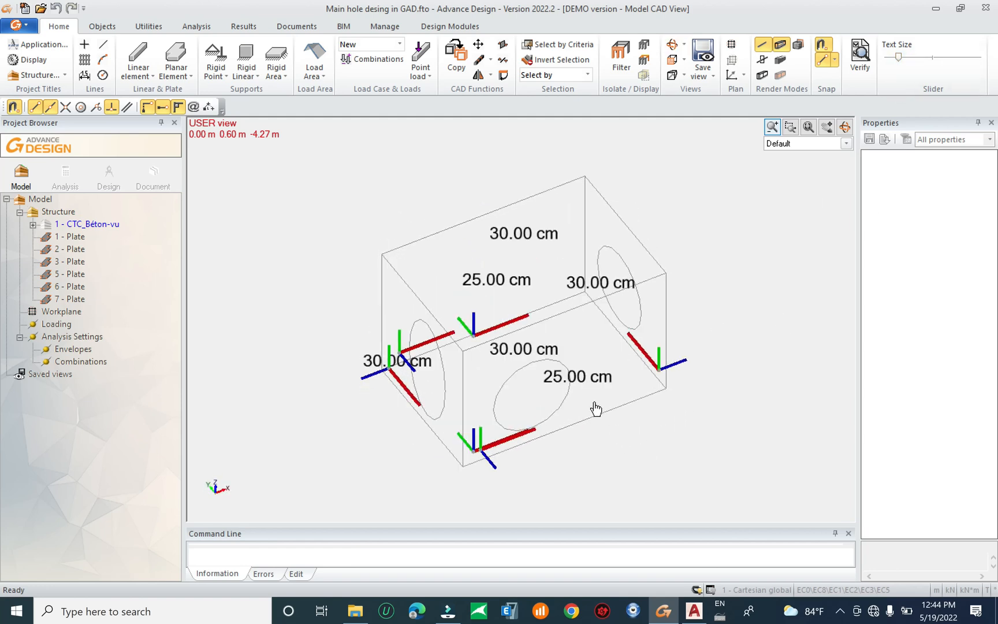
Examine the thickness annotations and local axes of all plates of the box from several sides
mouse_move(551, 334)
middle_mouse_down()
mouse_move(530, 319)
mouse_move(535, 281)
mouse_move(542, 324)
middle_mouse_up()
middle_click_drag(553, 392, 550, 426)
scroll(550, 425, "down", 1)
left_click_drag(720, 212, 684, 279)
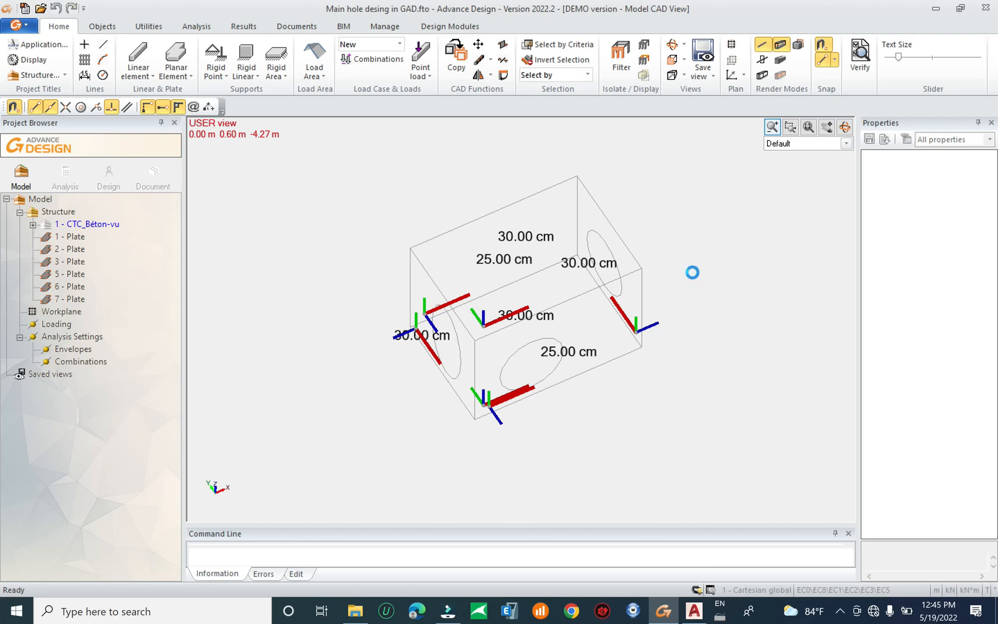
middle_click_drag(687, 284, 683, 266)
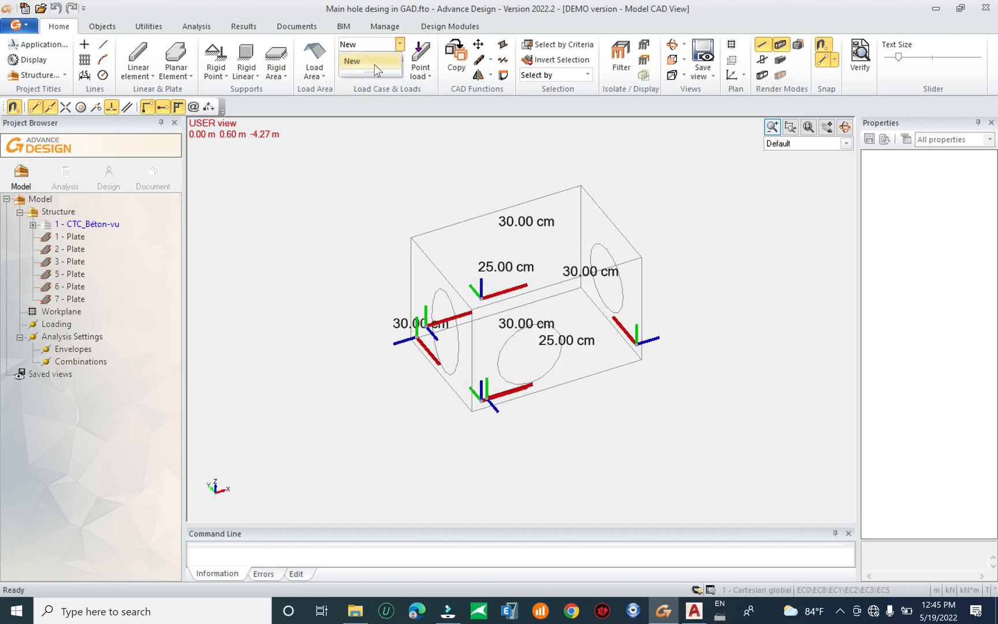
middle_click_drag(714, 234, 633, 285)
scroll(501, 442, "up", 1)
scroll(500, 441, "up", 2)
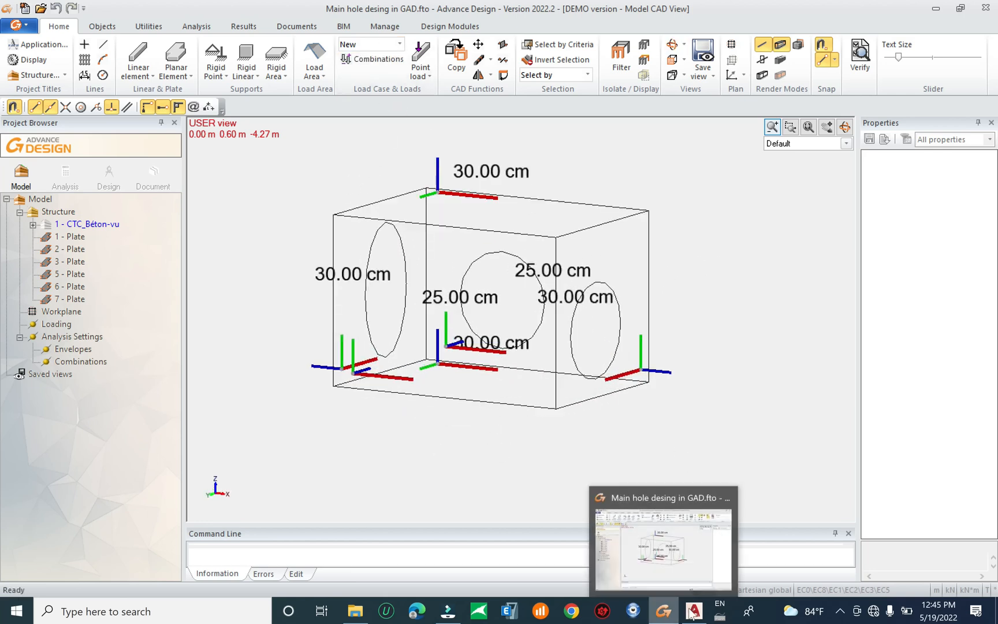
mouse_move(663, 610)
left_click_drag(711, 227, 706, 266)
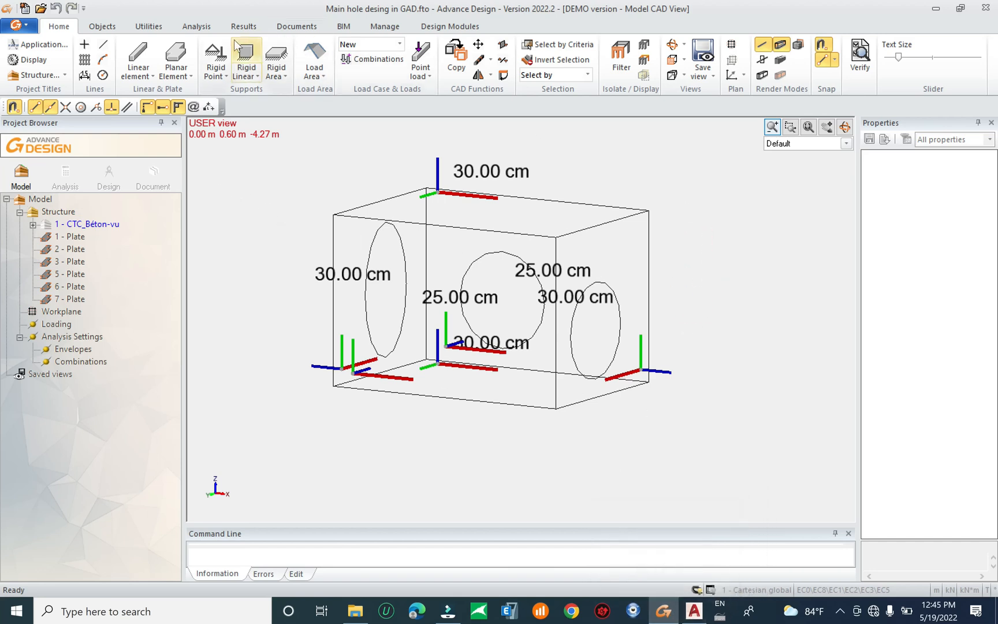
Open the soils manager and add a new soil zone with a Peat layer
left_click(387, 27)
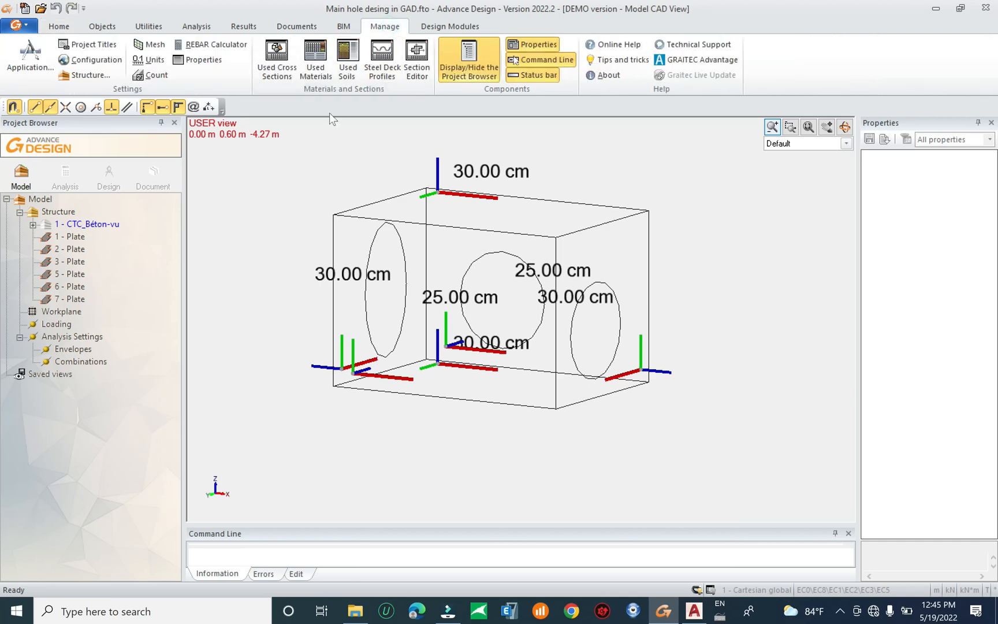
left_click(347, 57)
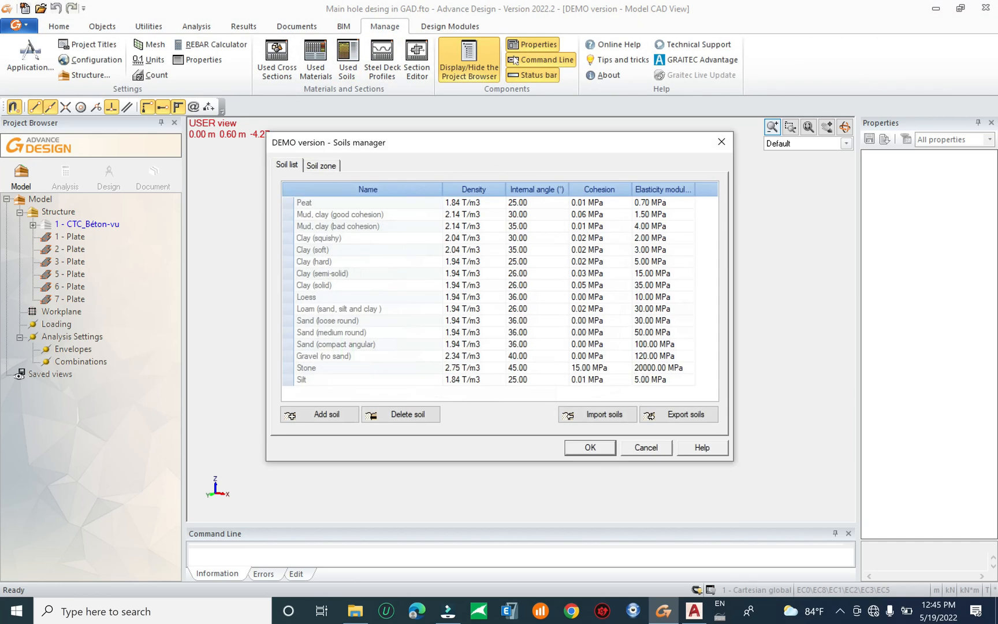
left_click(327, 167)
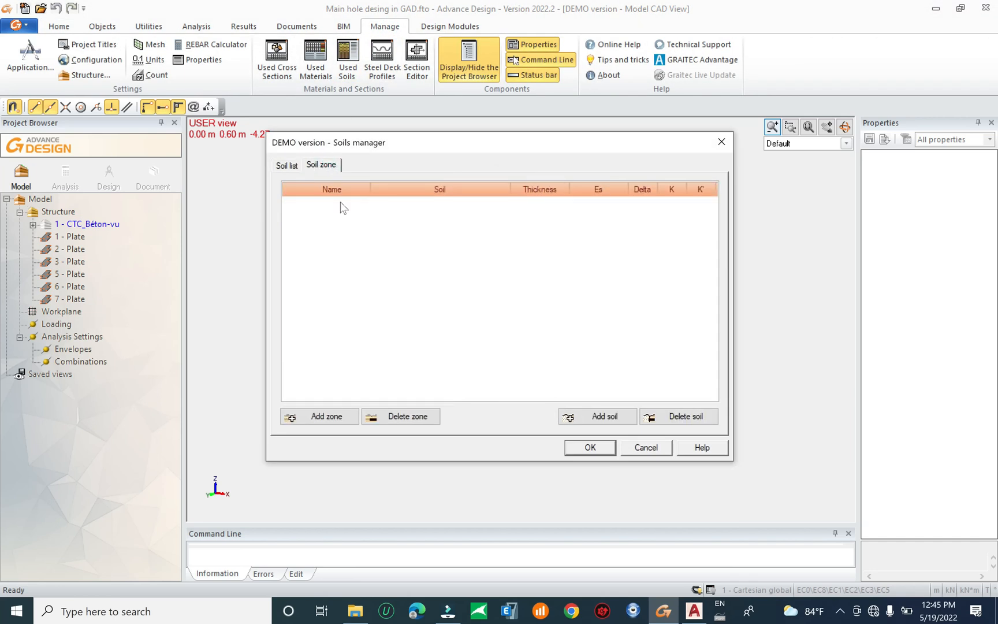
left_click(289, 166)
left_click(320, 164)
left_click(327, 416)
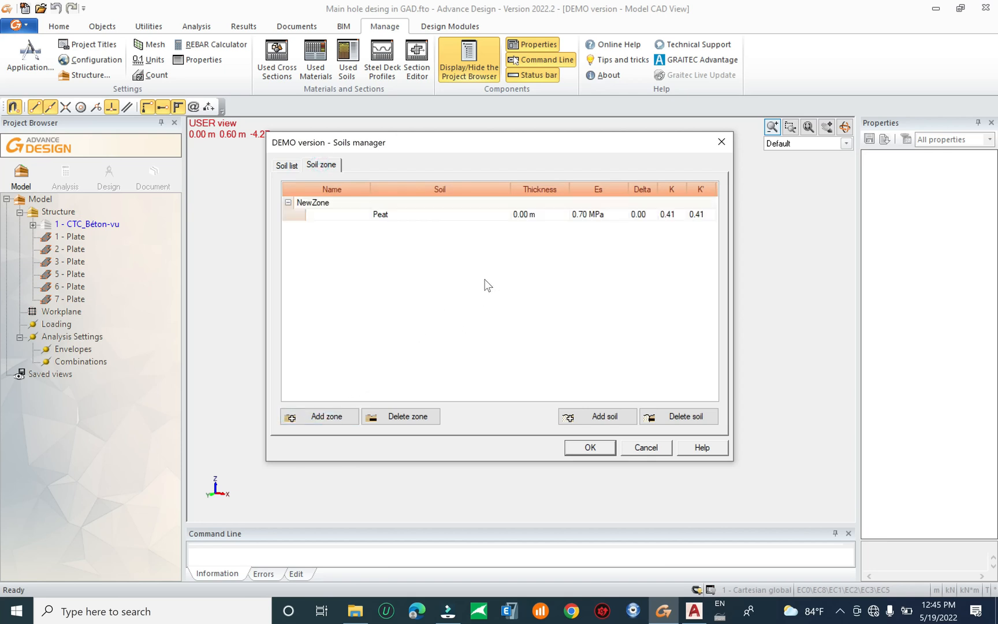
left_click(480, 216)
Check the soil depth above the top slab in AutoCAD's section A-A and set the Peat layer's thickness to 2.6 m in Advance Design
left_click(694, 610)
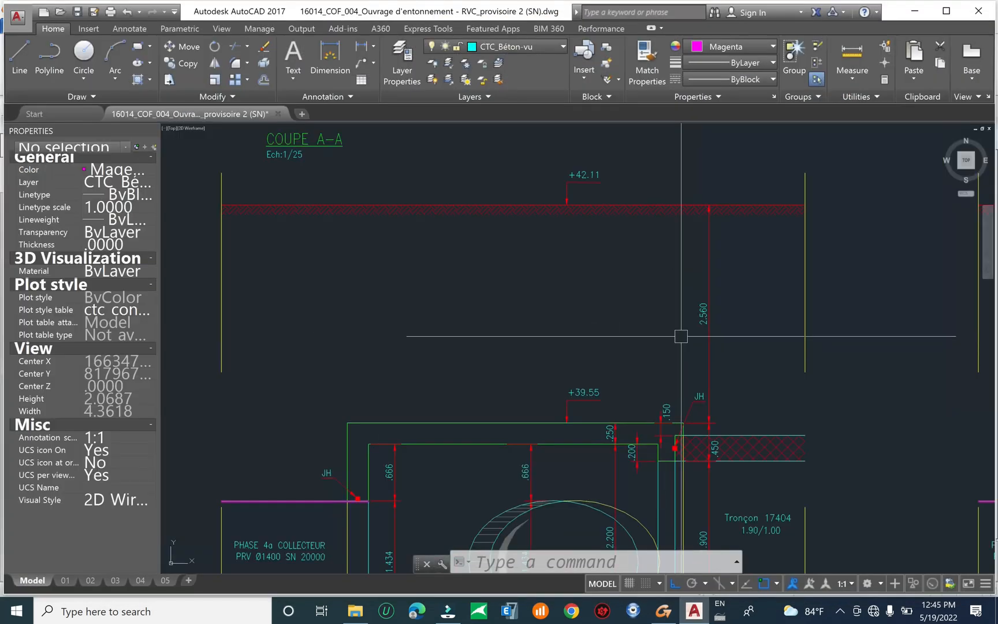
scroll(710, 338, "up", 2)
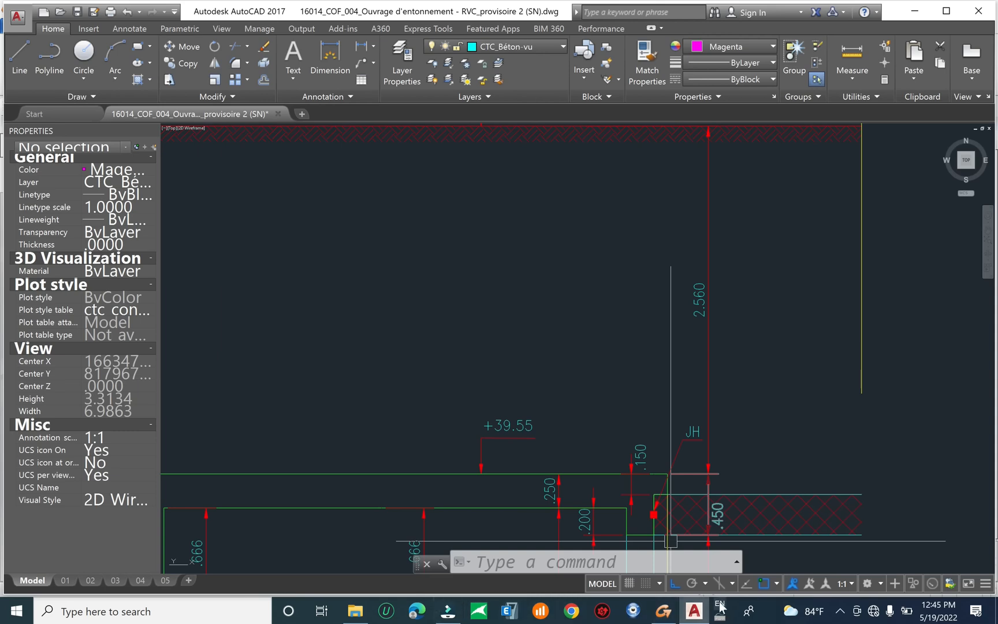
left_click(670, 614)
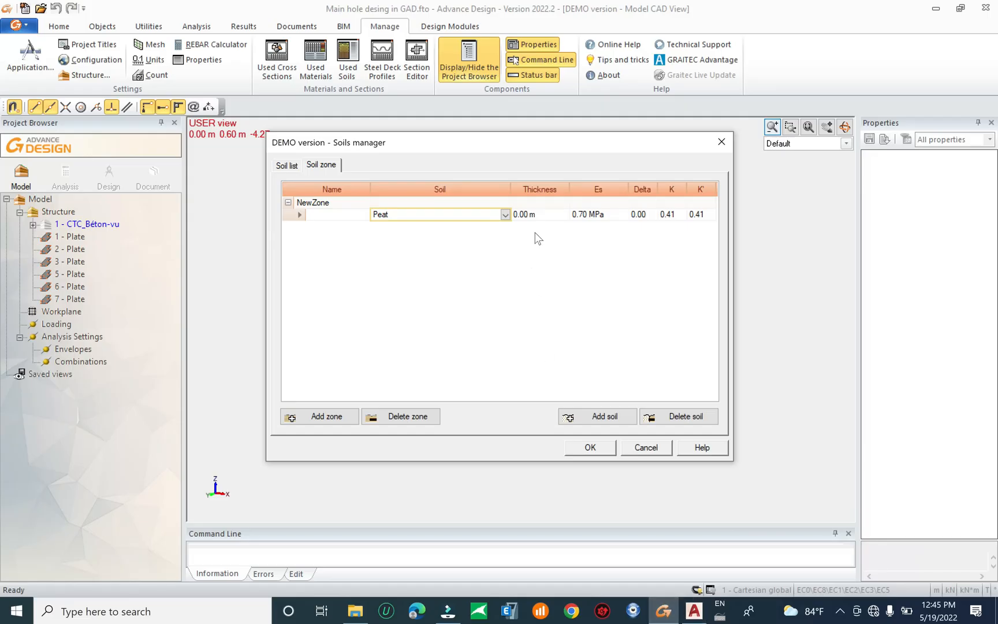
left_click(543, 215)
left_click(691, 613)
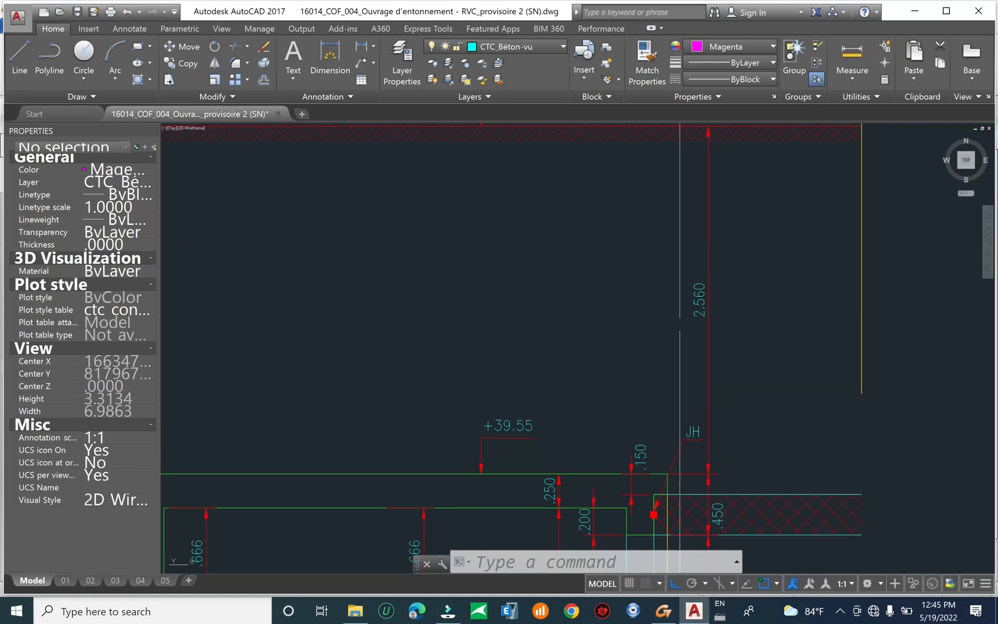
left_click(663, 611)
left_click(435, 216)
key("Tab")
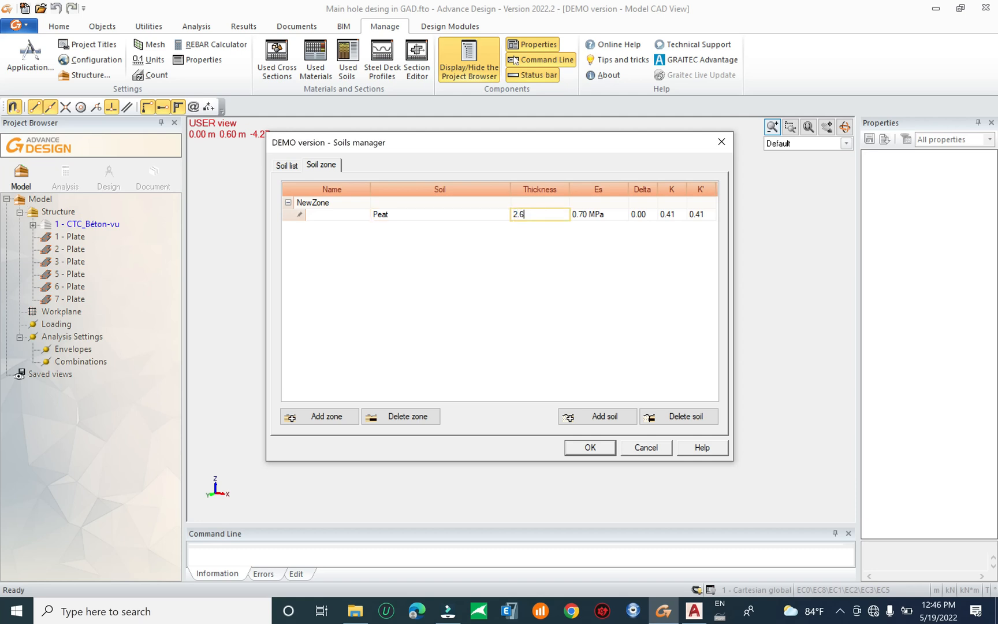
left_click(601, 217)
Add a second soil layer of Clay (soft) below the Peat layer in the new zone
left_click(598, 415)
left_click(439, 225)
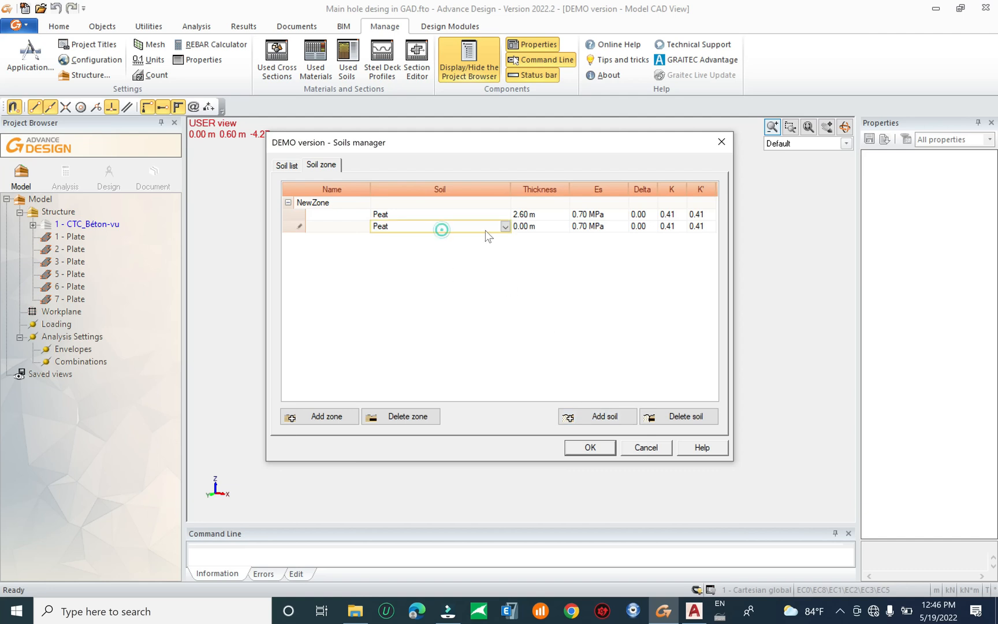
left_click(441, 227)
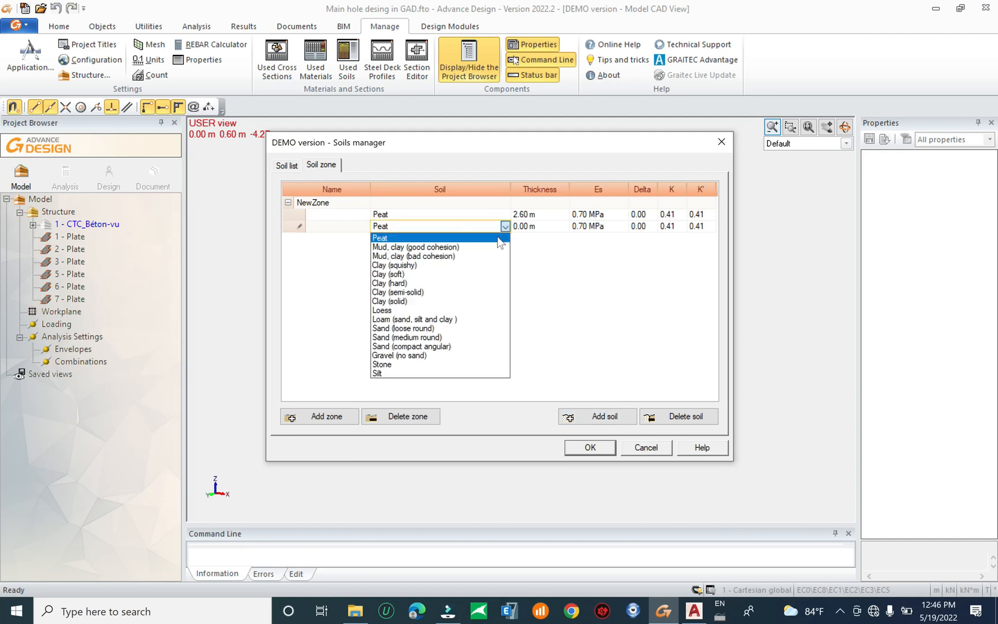
left_click(434, 274)
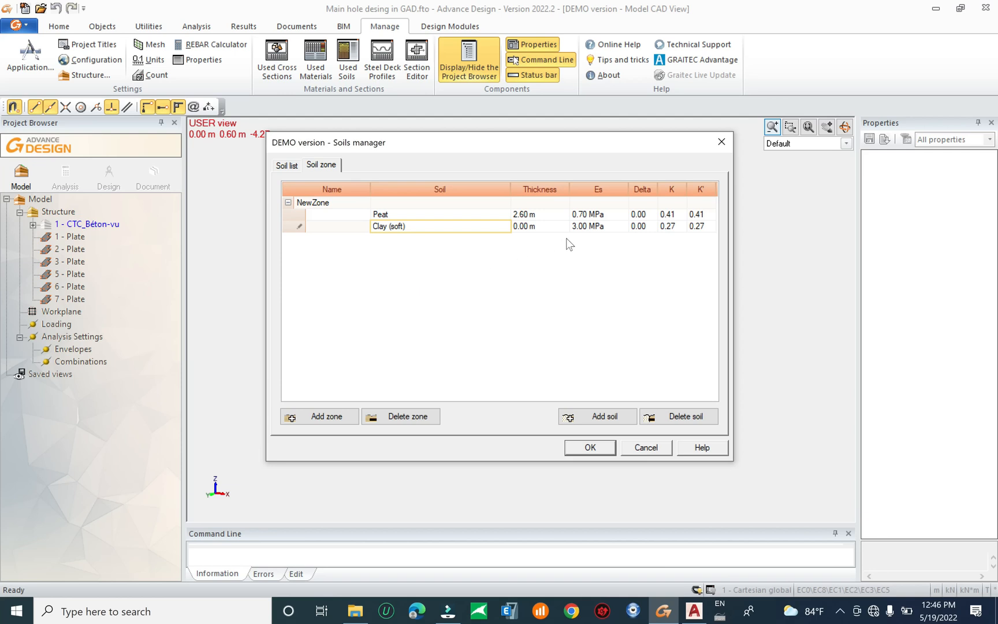
key("Tab")
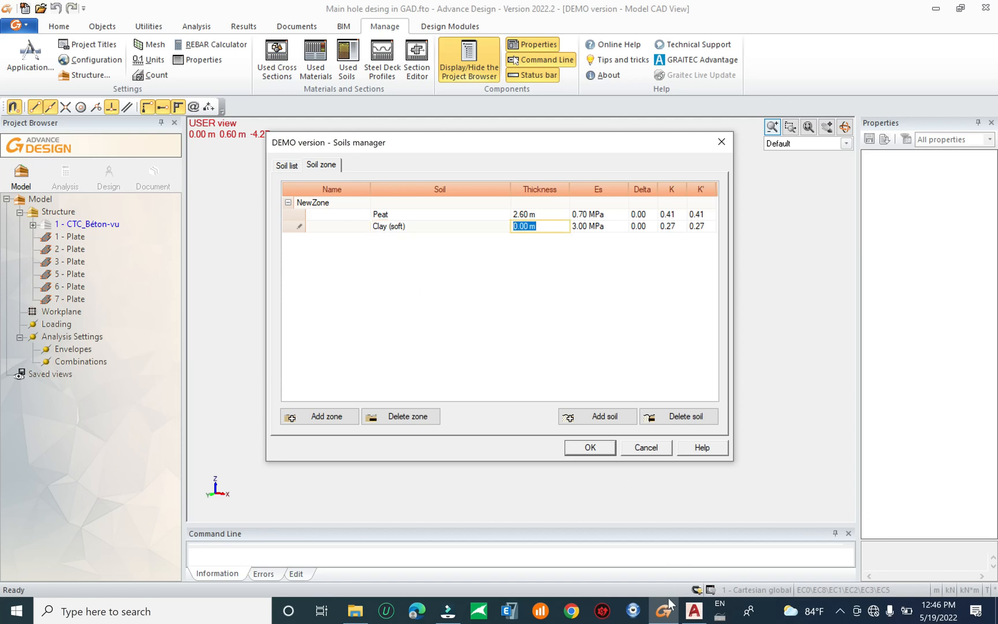
Switch to AutoCAD and examine the box's height and slab dimensions in the section drawings
left_click(693, 612)
scroll(485, 334, "down", 4)
scroll(485, 333, "up", 2)
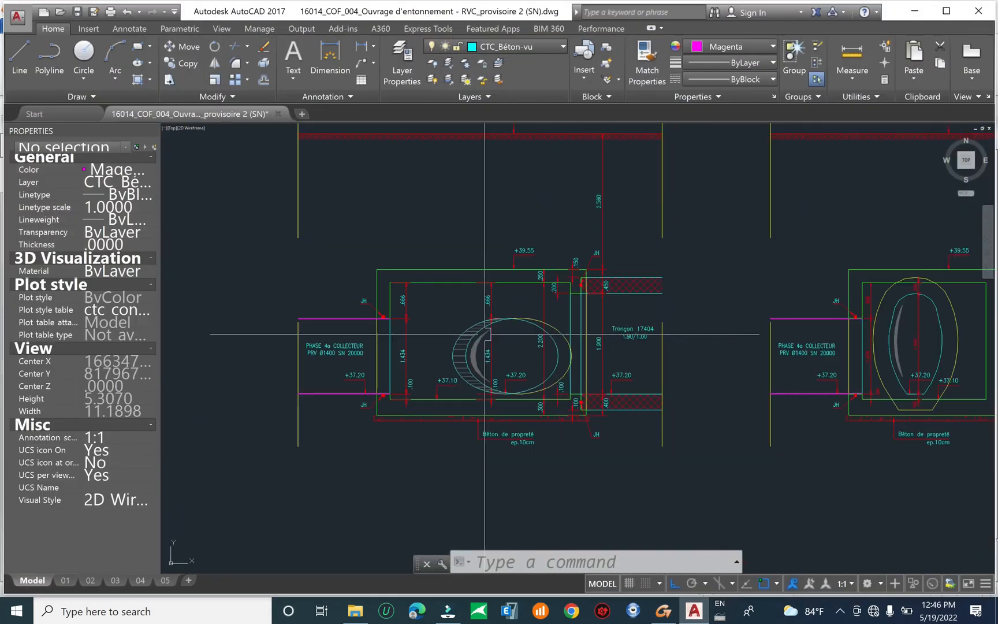
key("Escape")
key("Escape")
type("dl")
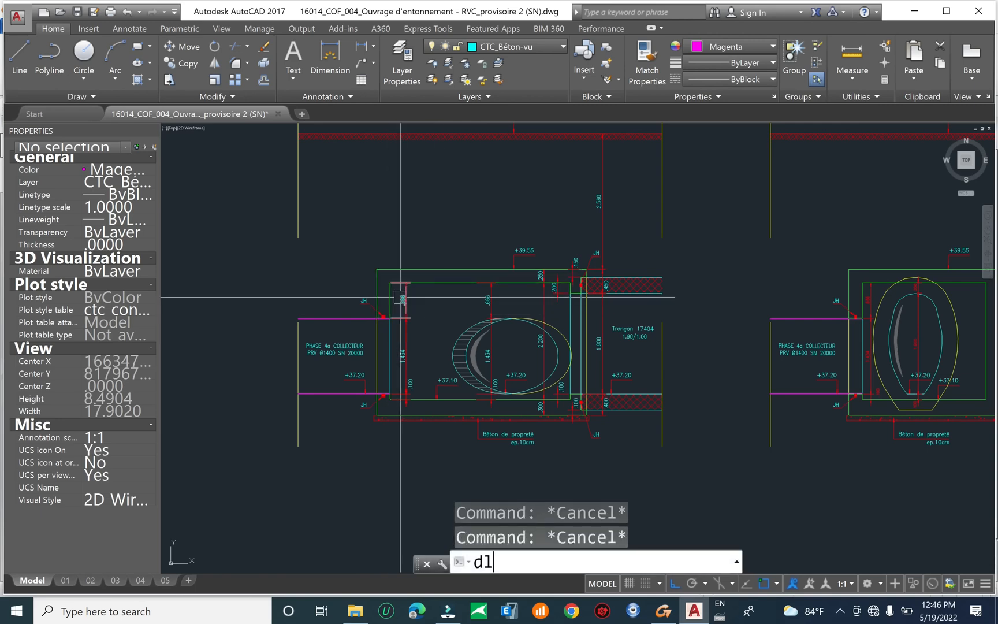
scroll(624, 431, "down", 2)
key("Return")
key("Escape")
middle_click_drag(898, 380, 729, 357)
scroll(729, 358, "up", 6)
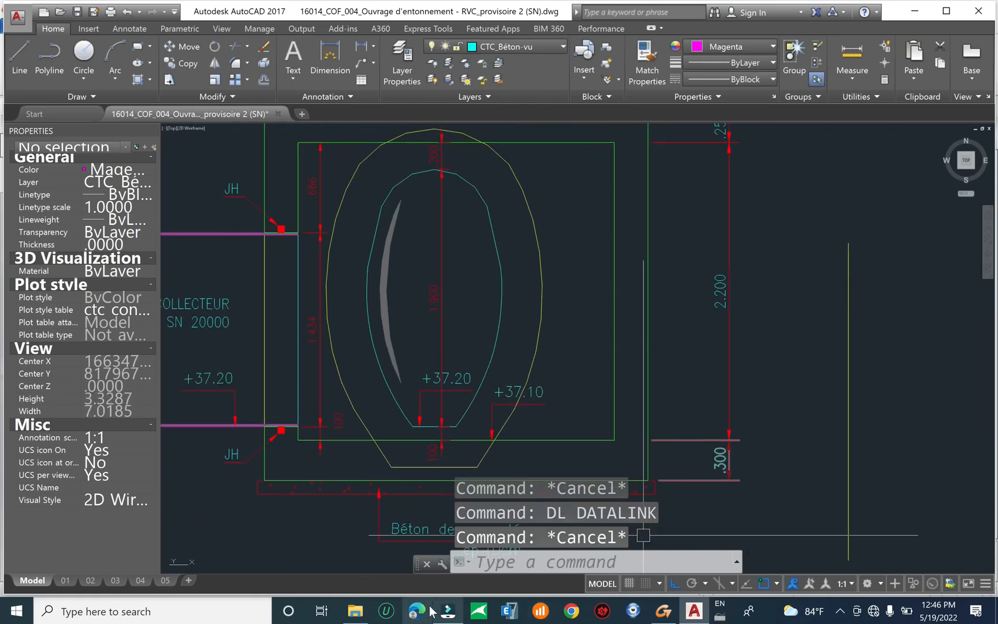
Back in Advance Design, set the Clay (soft) layer's thickness to 3 m and accept the soil zone
left_click(663, 611)
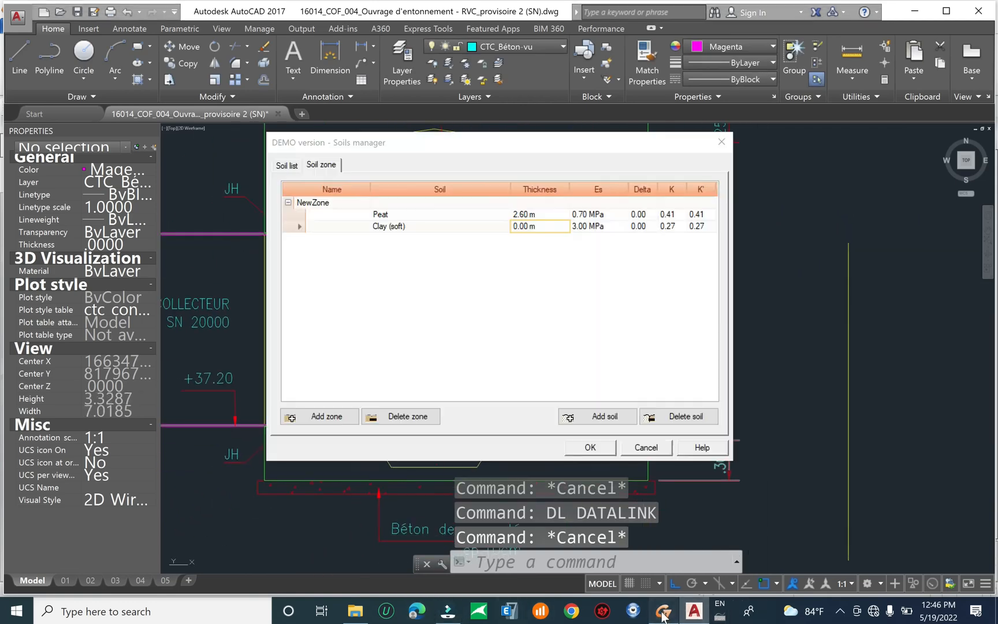
left_click(529, 231)
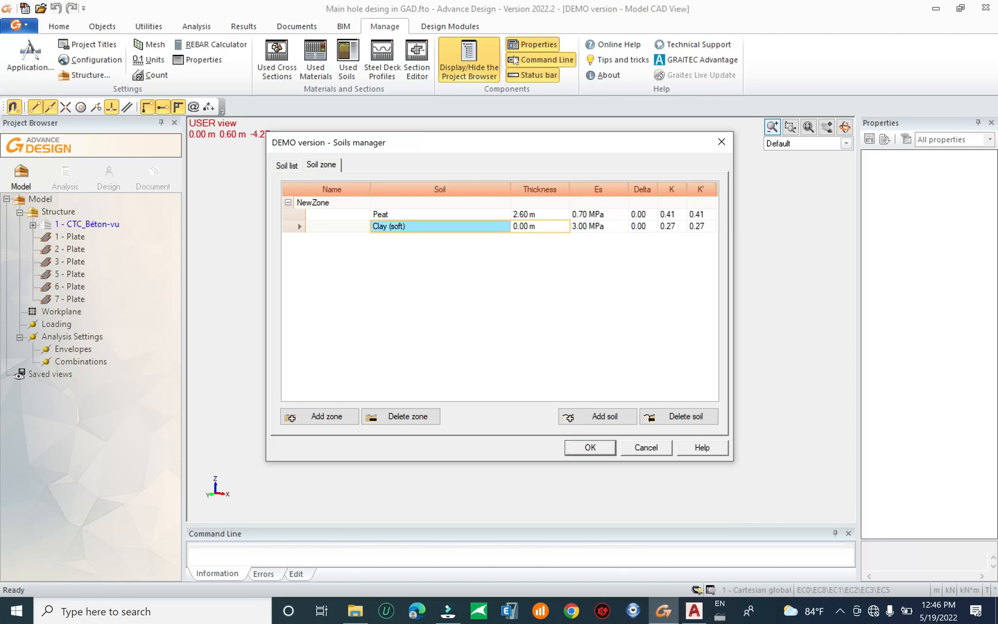
type("3")
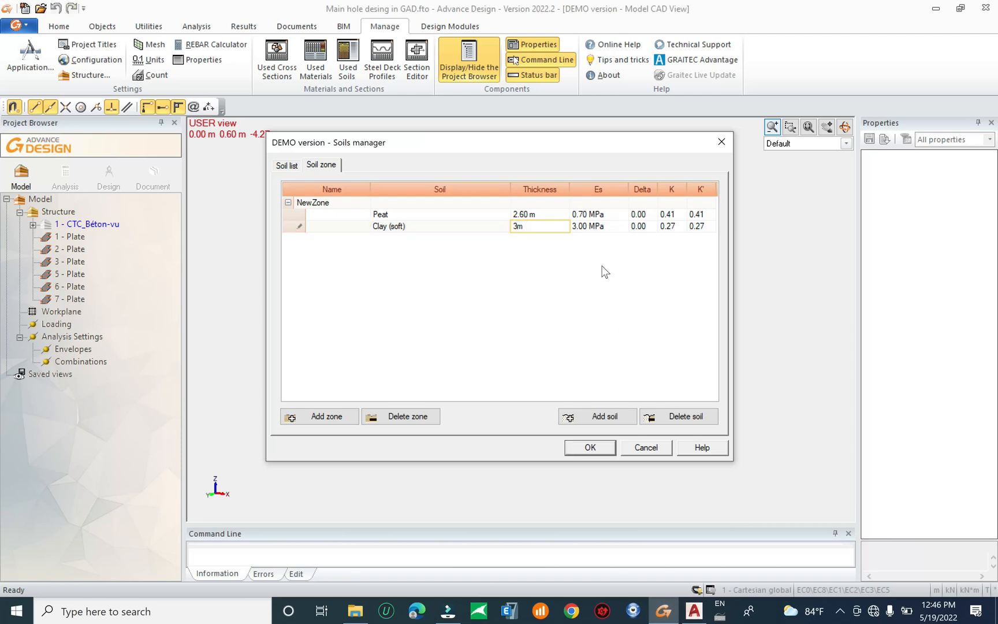
type("m")
key("Up")
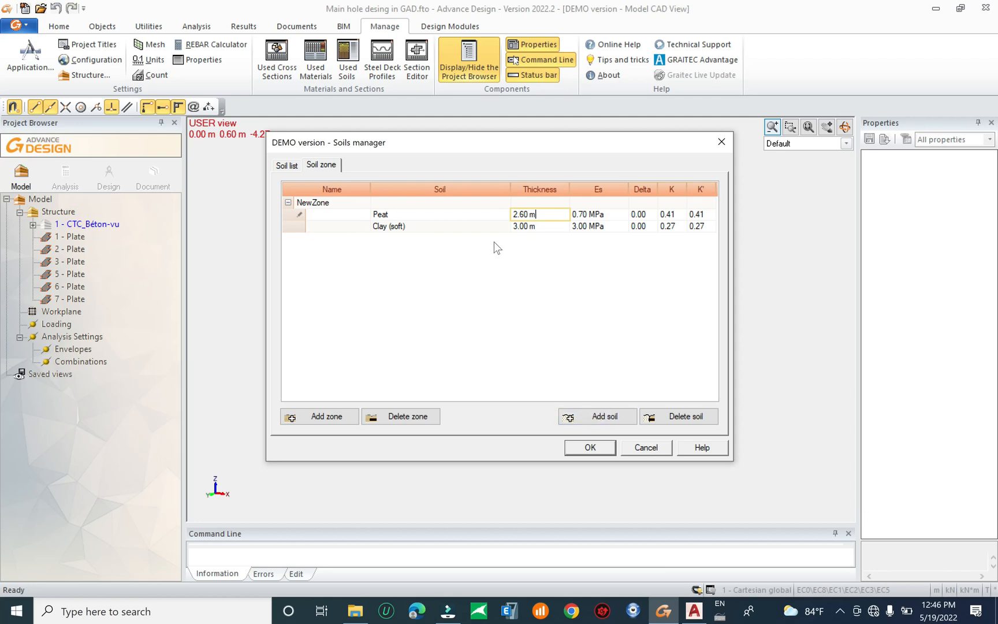
left_click(454, 229)
left_click(450, 216)
left_click(438, 235)
left_click(442, 232)
left_click(450, 212)
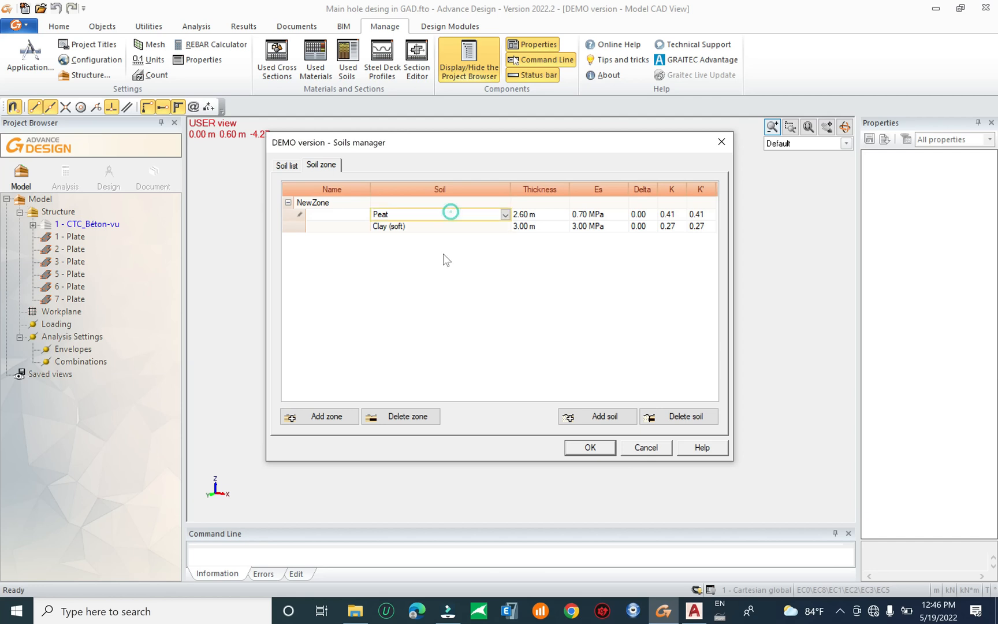
left_click(591, 448)
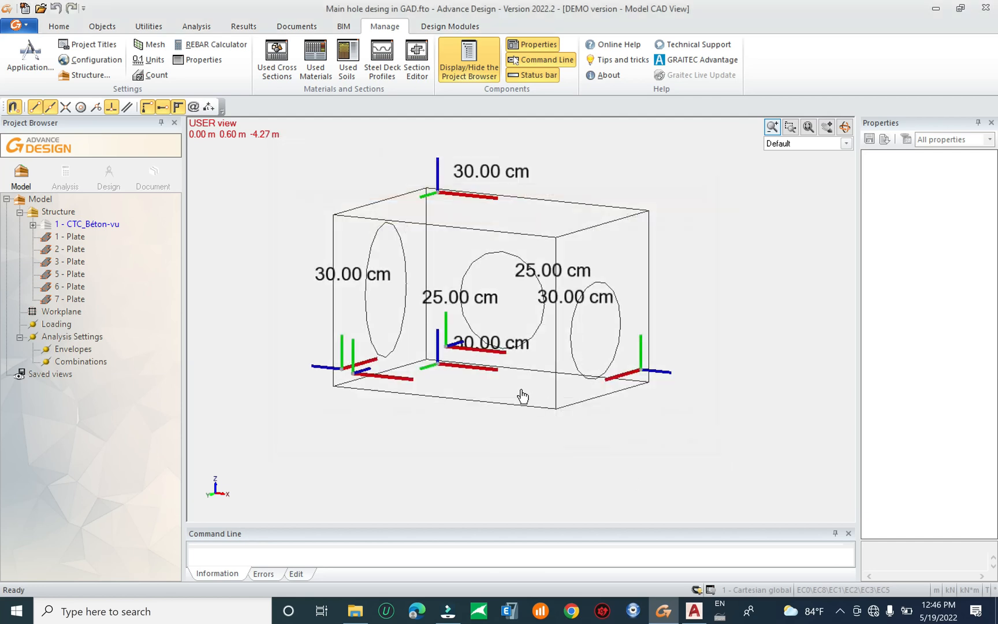
Select the box's bottom plate and open the settings for an elastic support on it
mouse_move(467, 396)
middle_mouse_down("shift")
mouse_move(497, 403)
mouse_move(465, 388)
middle_mouse_up("shift")
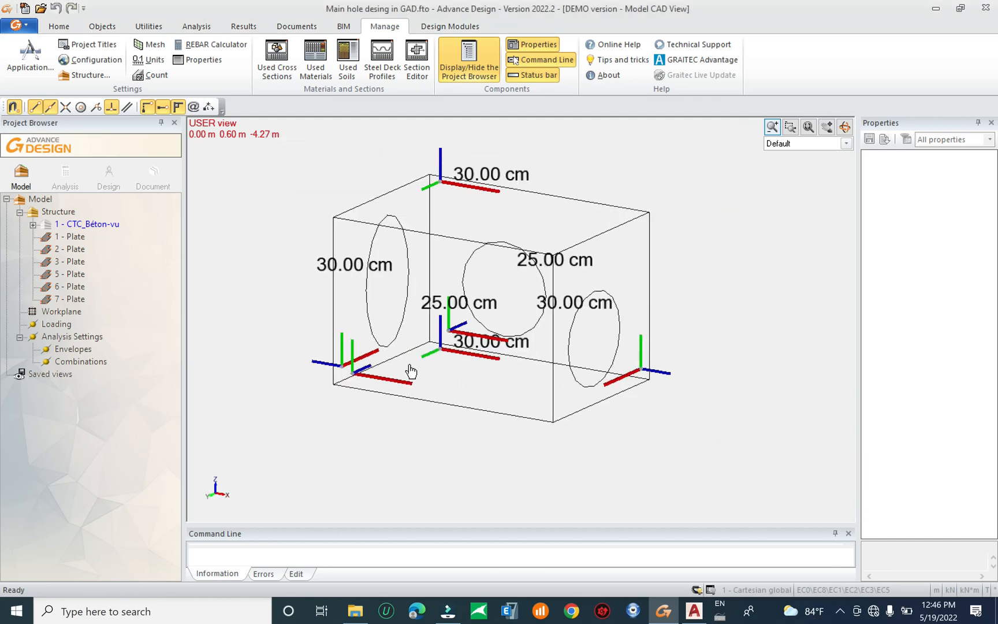
left_click(393, 368)
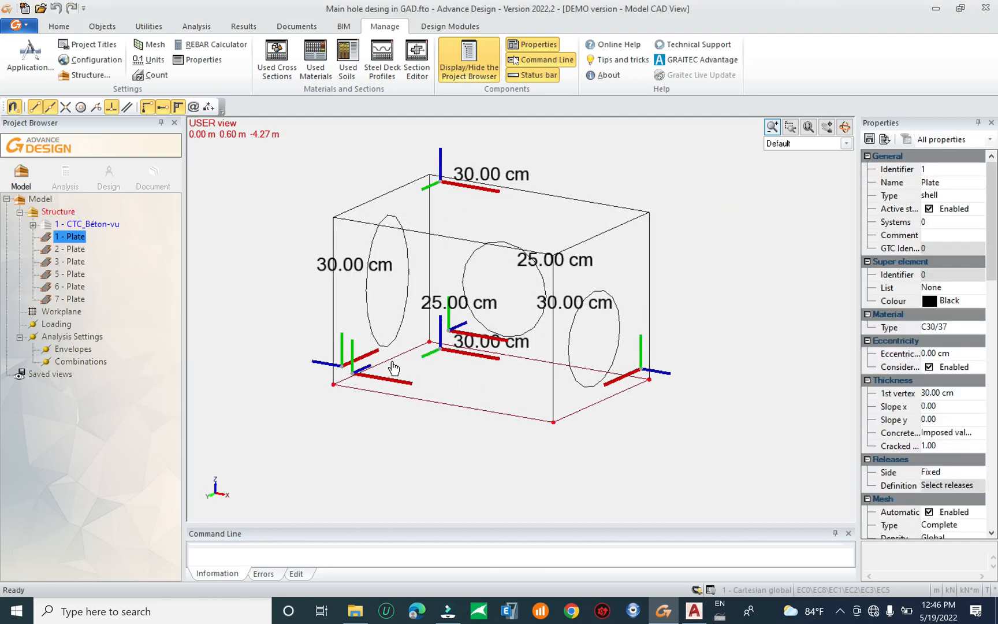
right_click(462, 379)
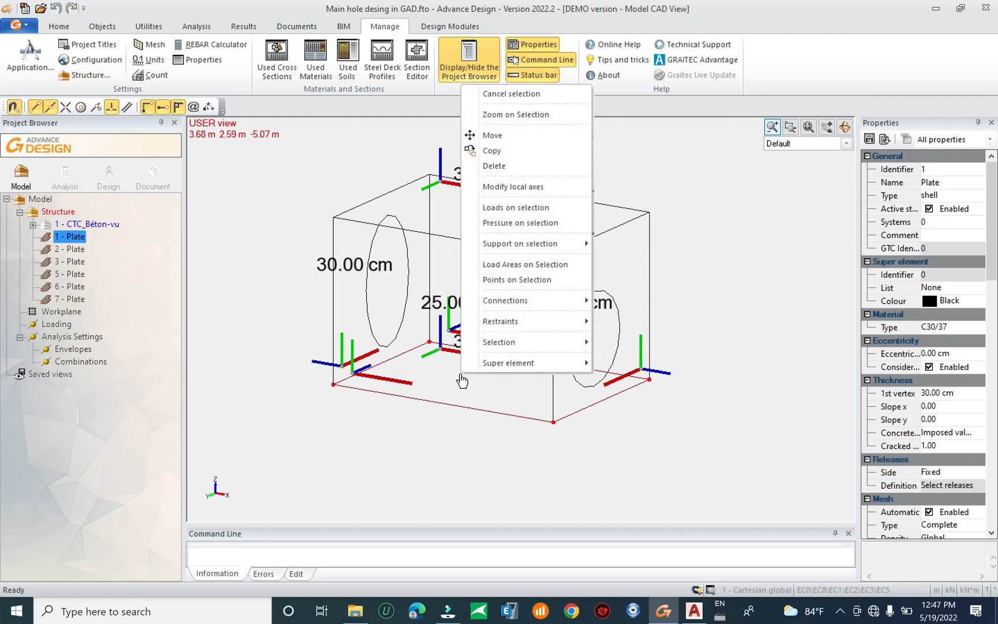
mouse_move(572, 243)
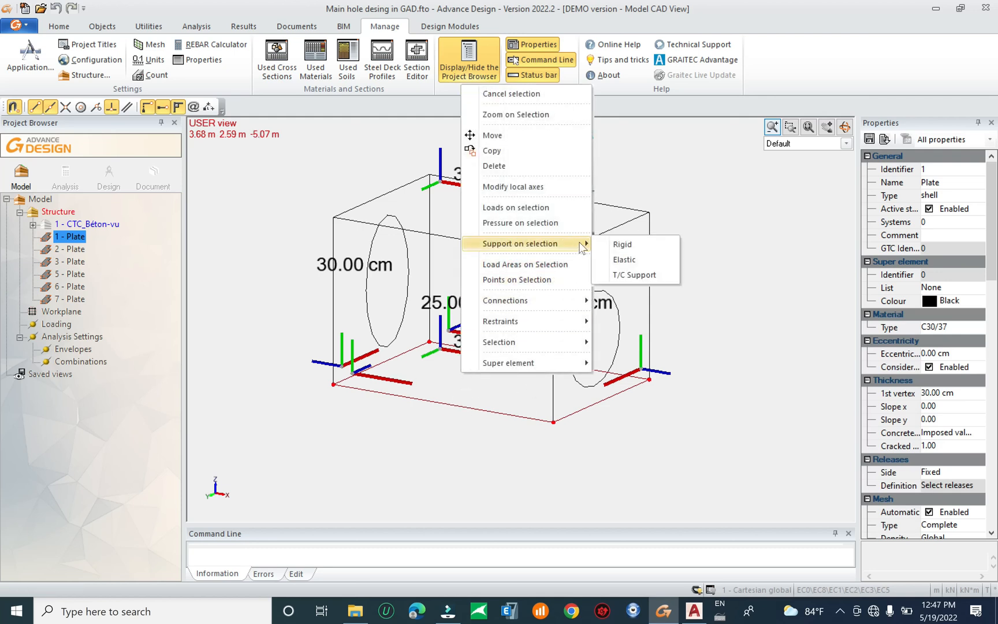
left_click(635, 261)
left_click_drag(578, 262, 575, 327)
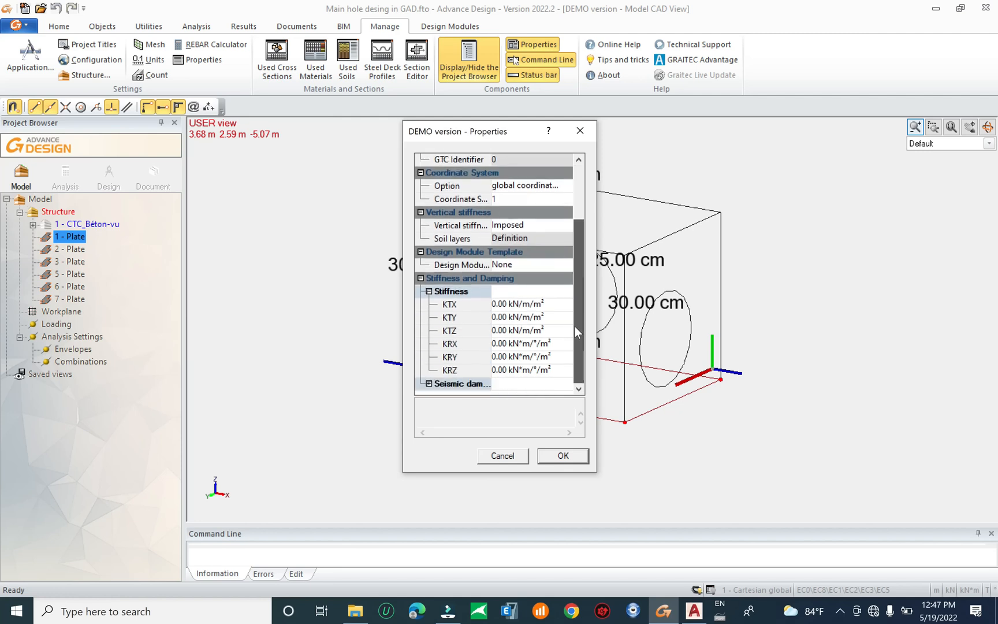
Review the elastic support's vertical stiffness options, coordinate system and KTZ stiffness
left_click(564, 229)
left_click(566, 226)
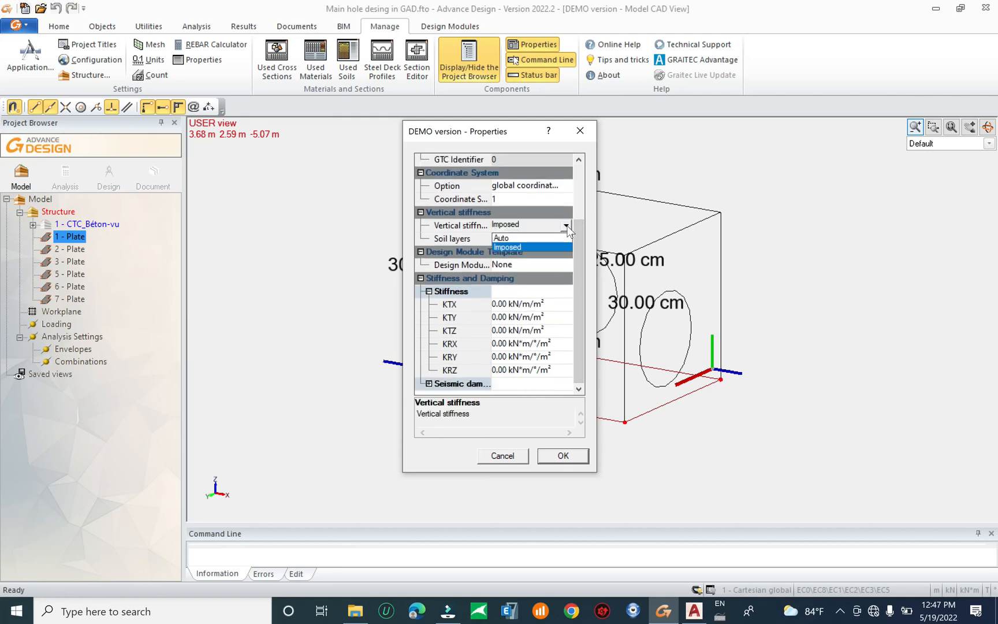
left_click(520, 247)
left_click(517, 343)
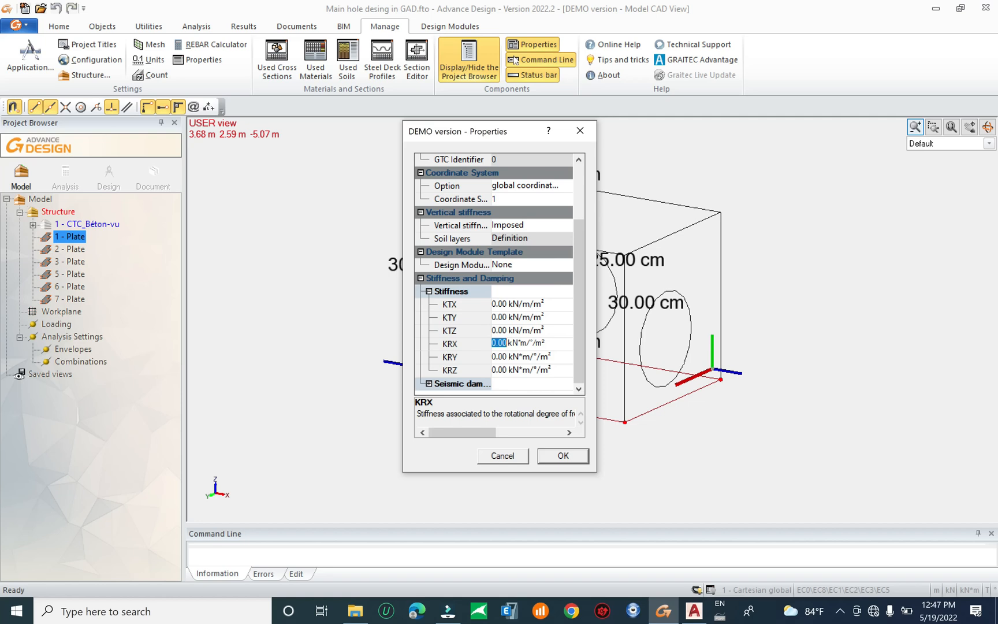
left_click(502, 329)
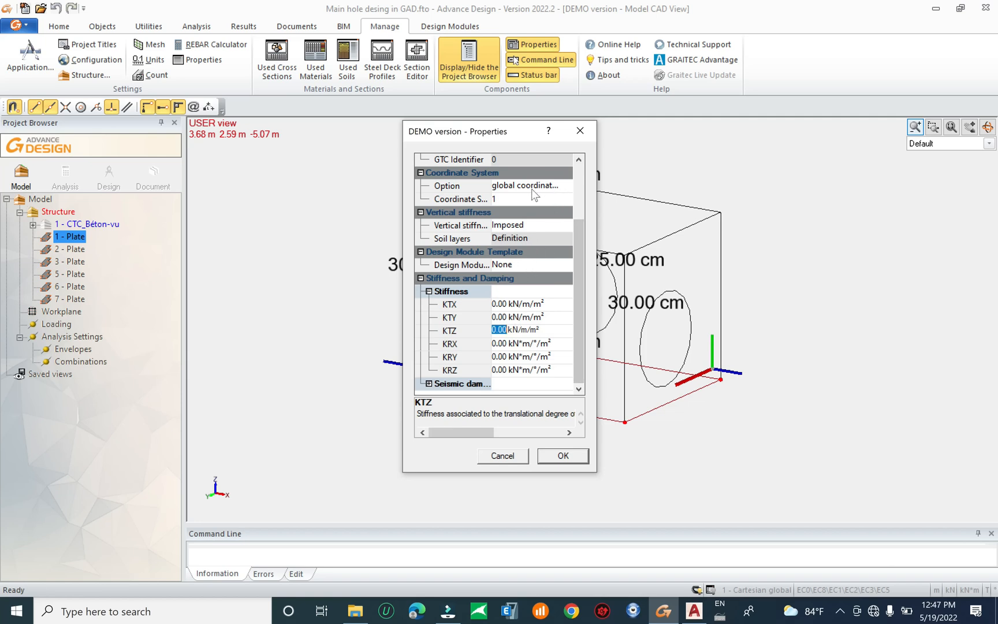
left_click(553, 183)
left_click(566, 186)
left_click(566, 186)
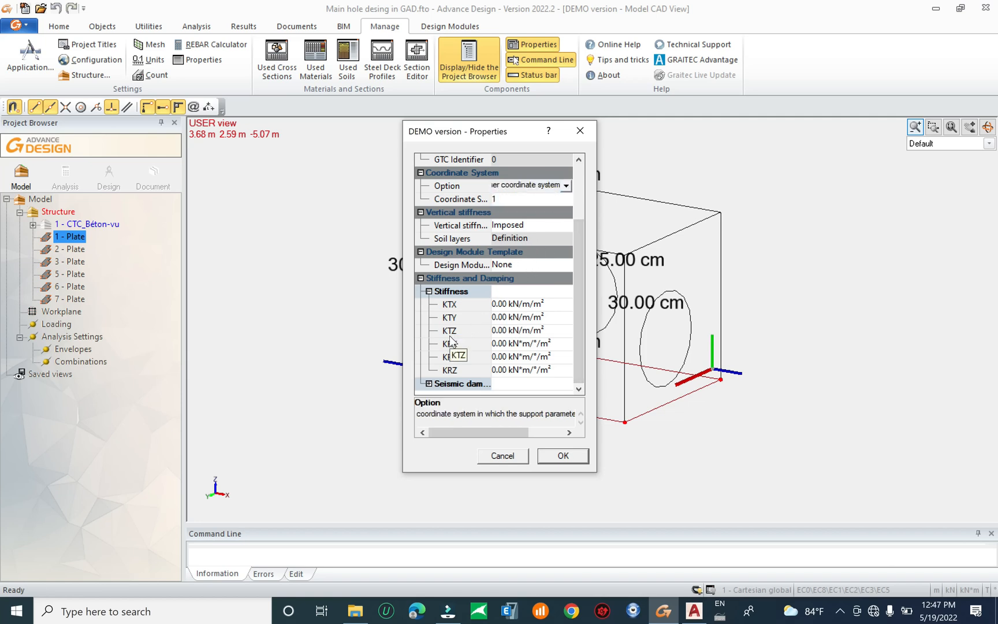
left_click(500, 331)
left_click_drag(540, 330, 491, 330)
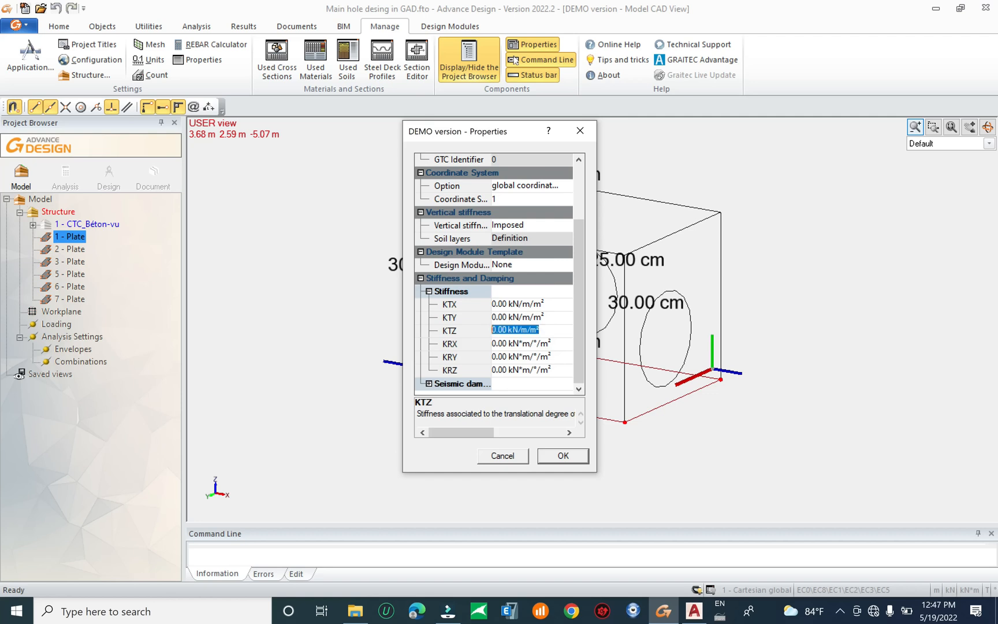
scroll(574, 330, "up", 2)
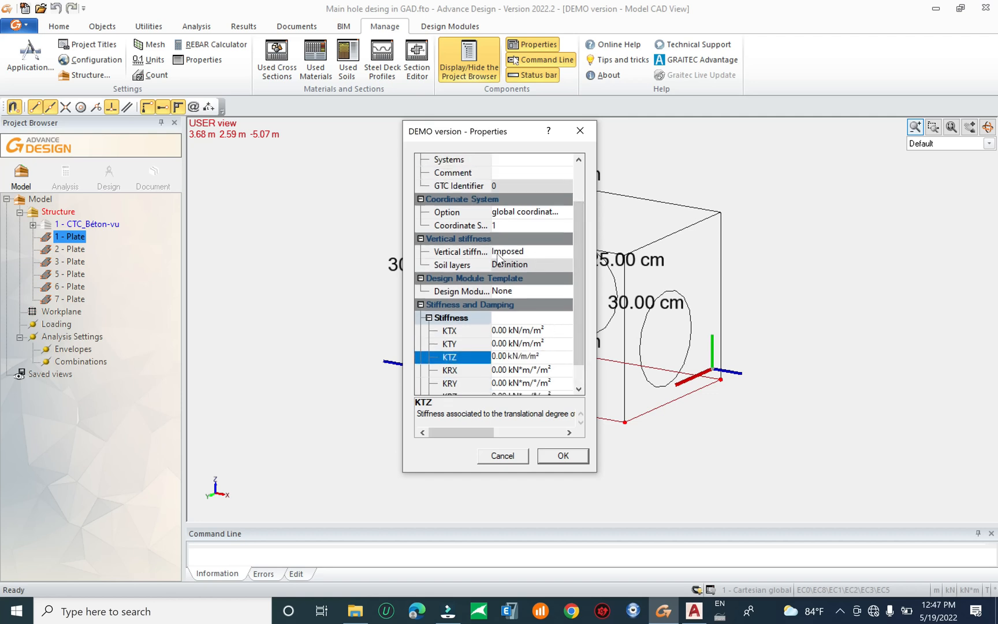
Set the support's vertical stiffness to Auto and create the elastic area support under the bottom plate
left_click(528, 253)
left_click(566, 253)
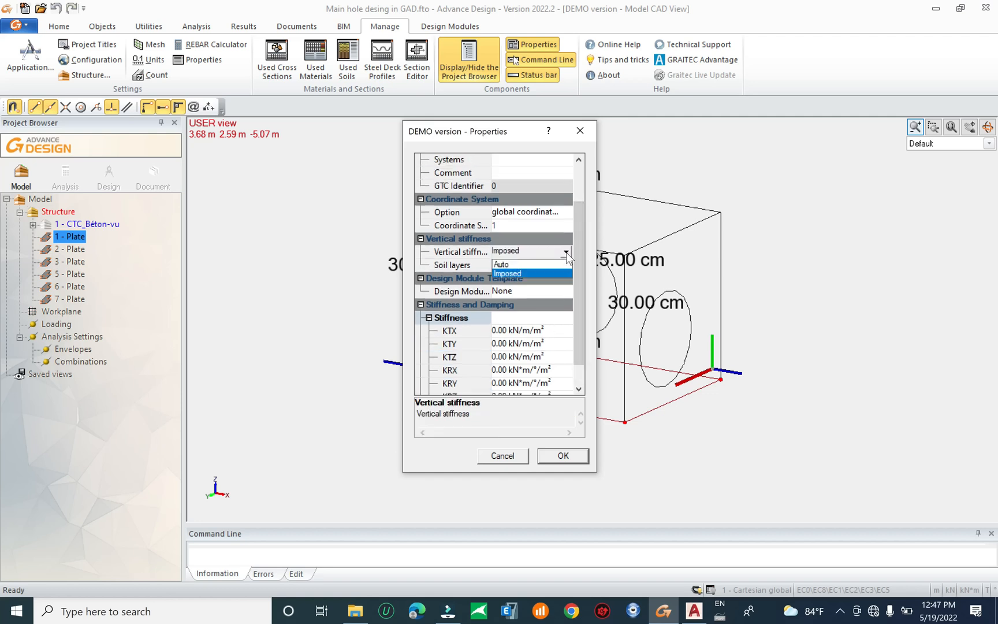
left_click(539, 265)
left_click_drag(577, 312, 570, 399)
left_click(562, 455)
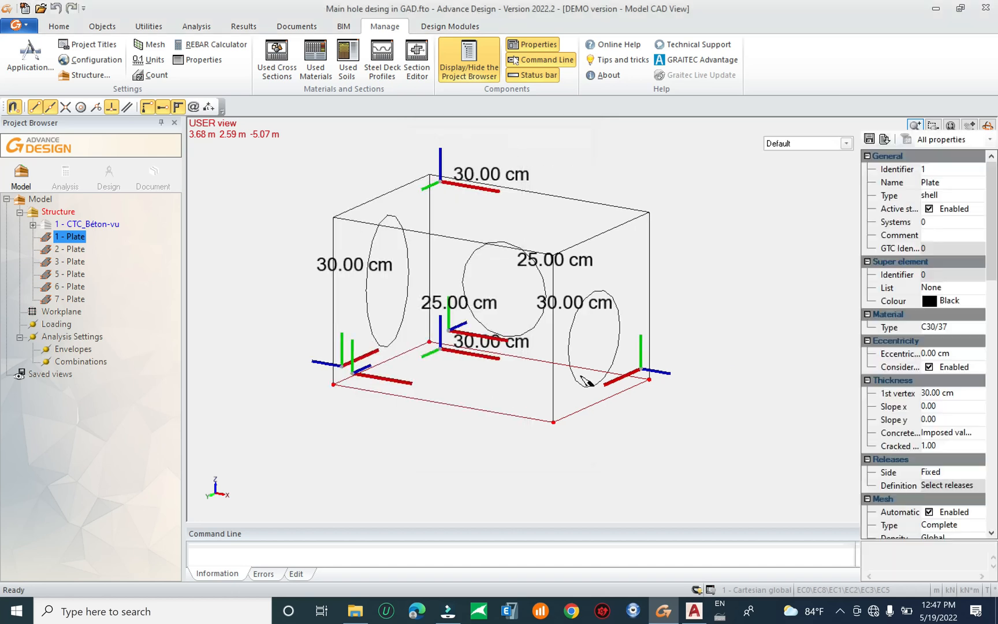
left_click_drag(995, 265, 986, 510)
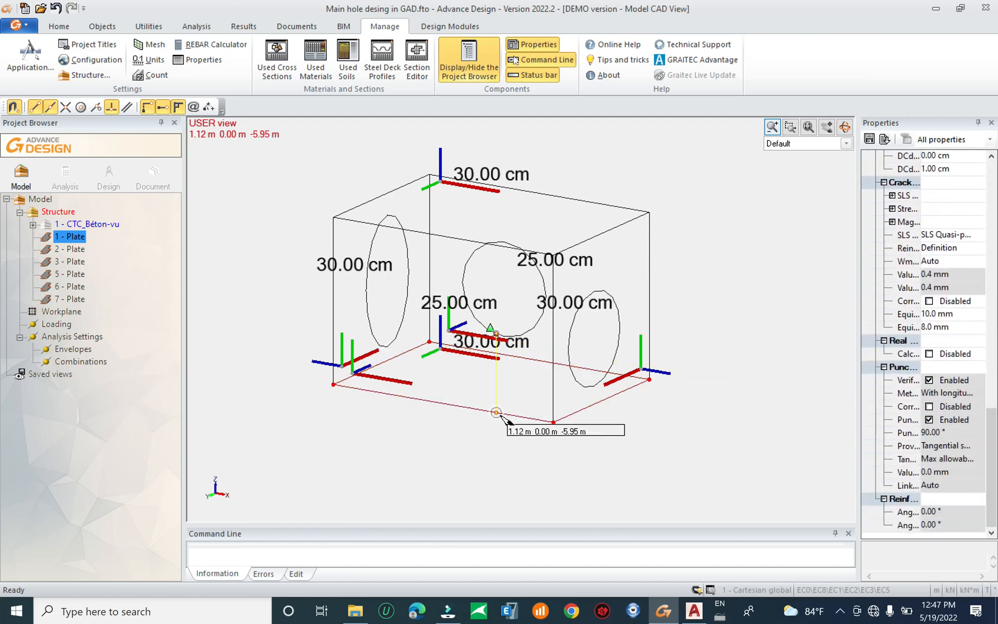
mouse_move(475, 420)
middle_mouse_down()
mouse_move(442, 457)
mouse_move(474, 418)
middle_mouse_up()
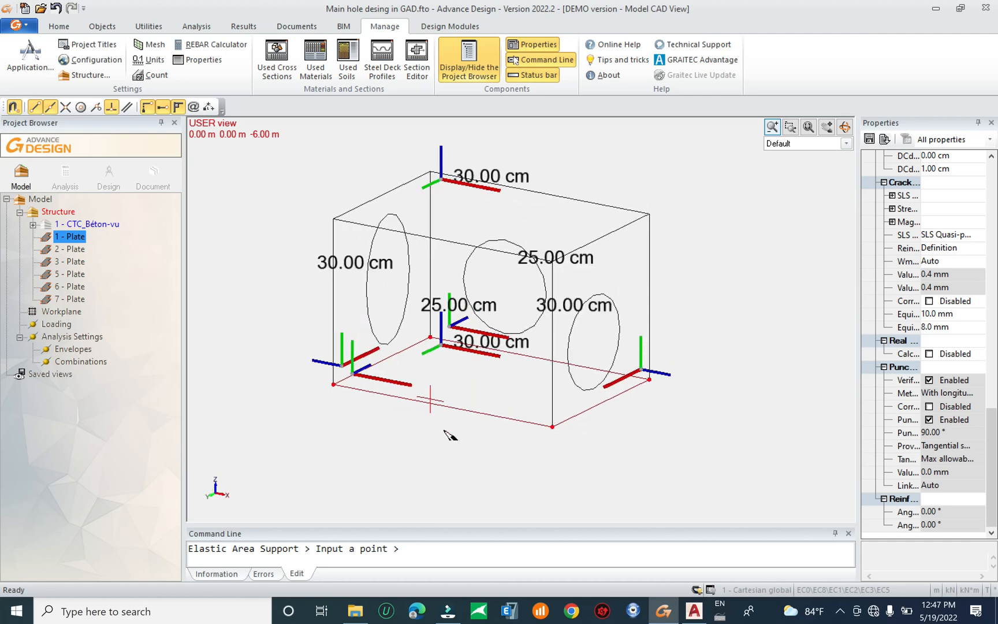
key("Escape")
Move the elastic area support from the CTC_Béton-vu system into the main Structure system
left_click(36, 225)
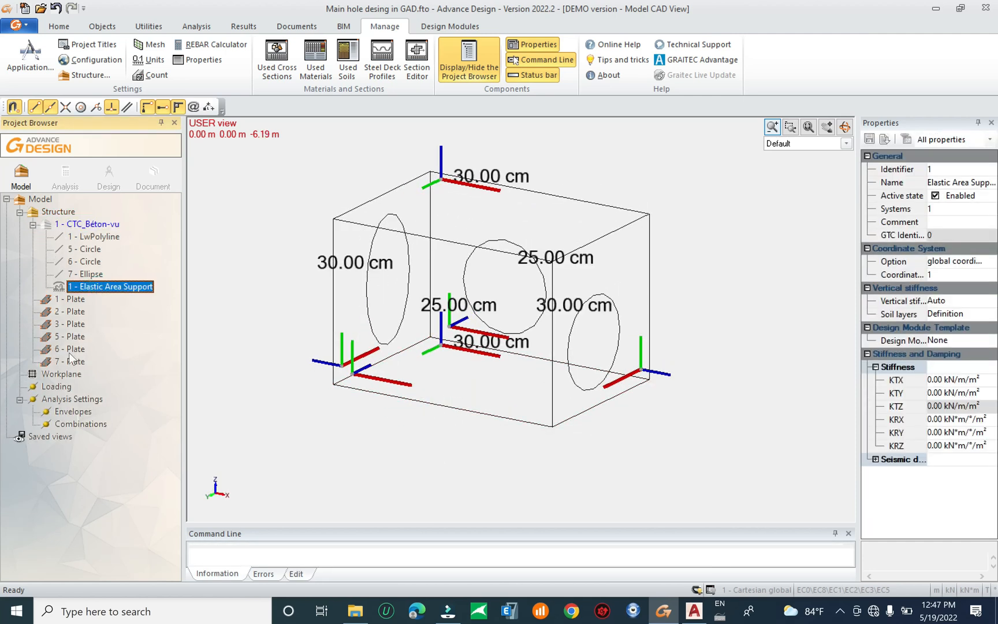
left_click_drag(113, 277, 58, 212)
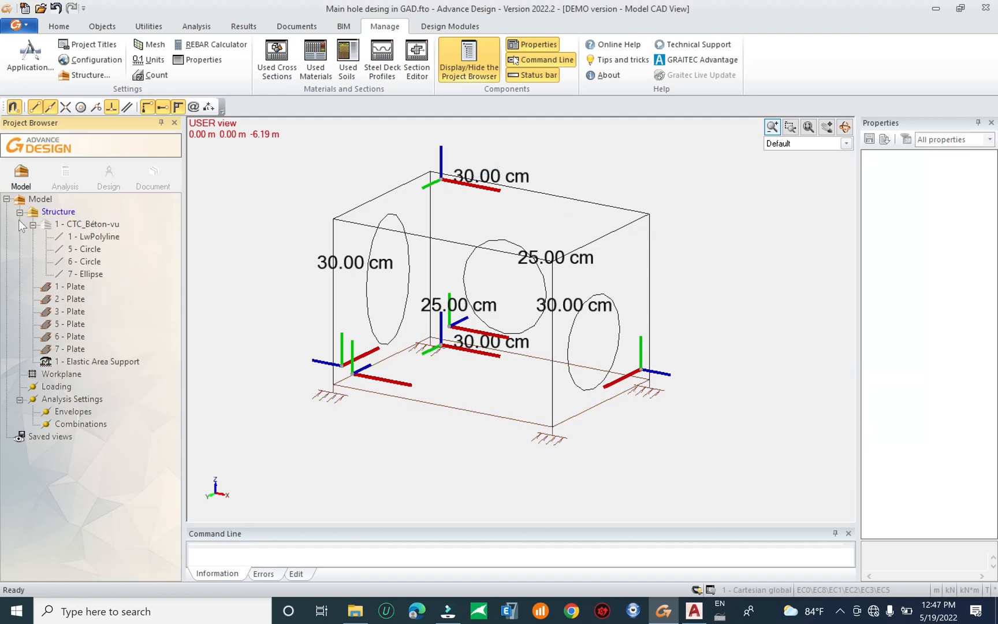
left_click(32, 224)
Assign the NewZone soil zone to the soil layers of the elastic area support under the bottom slab
left_click(80, 312)
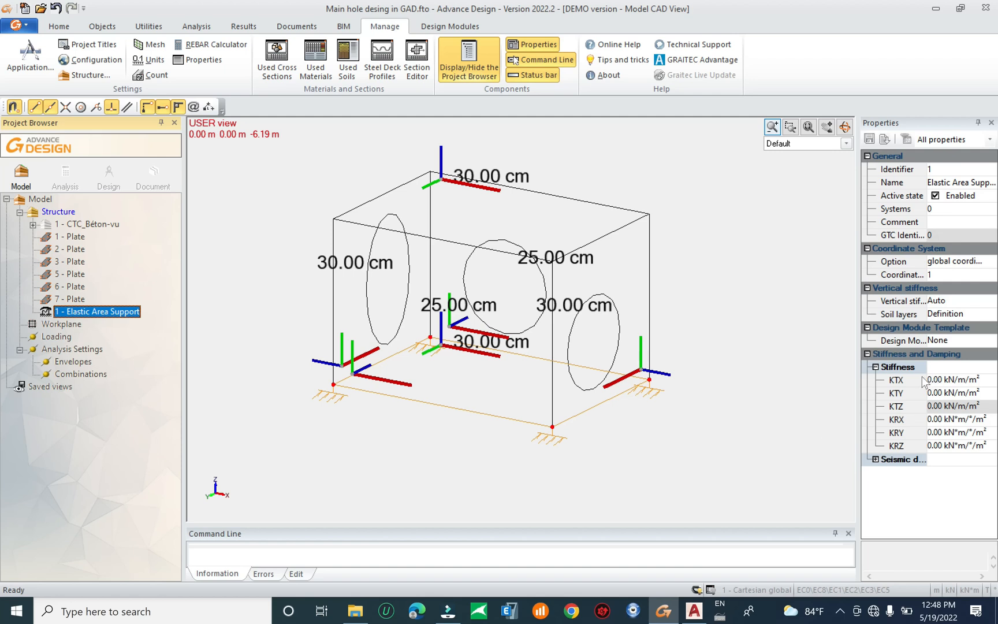
left_click(942, 315)
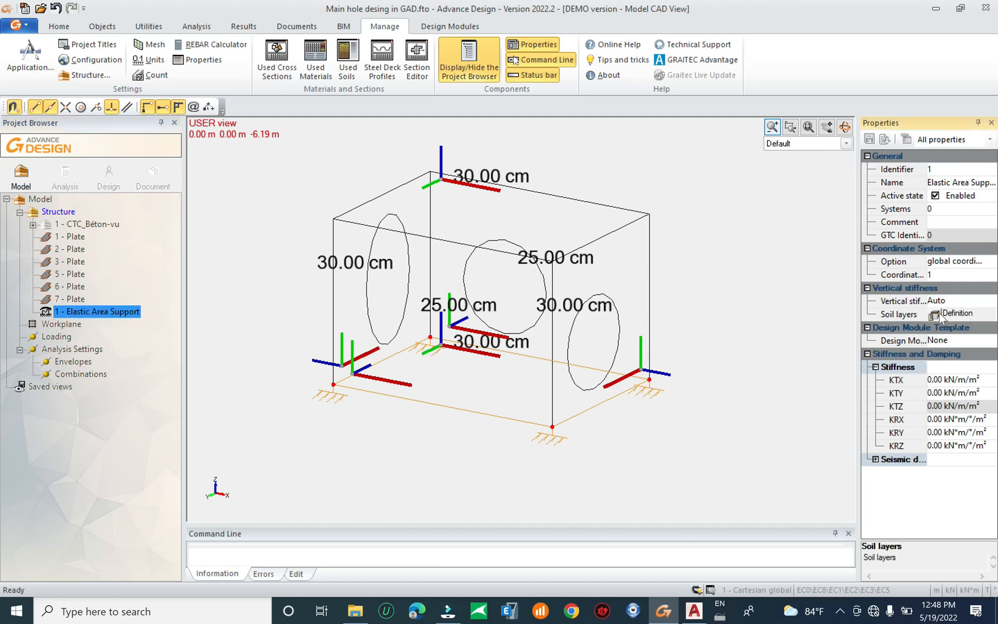
left_click(936, 315)
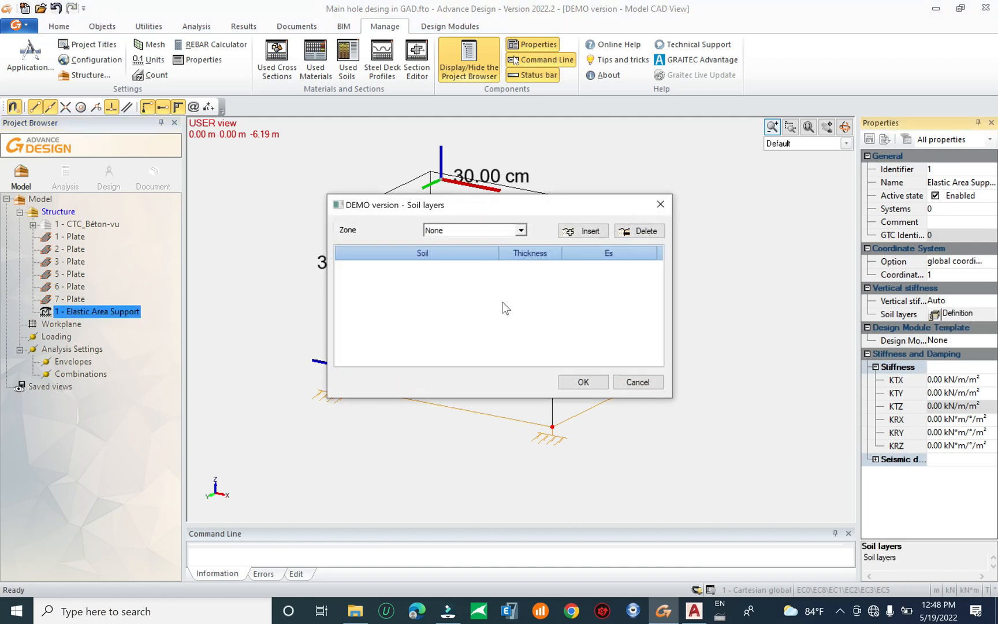
left_click(519, 232)
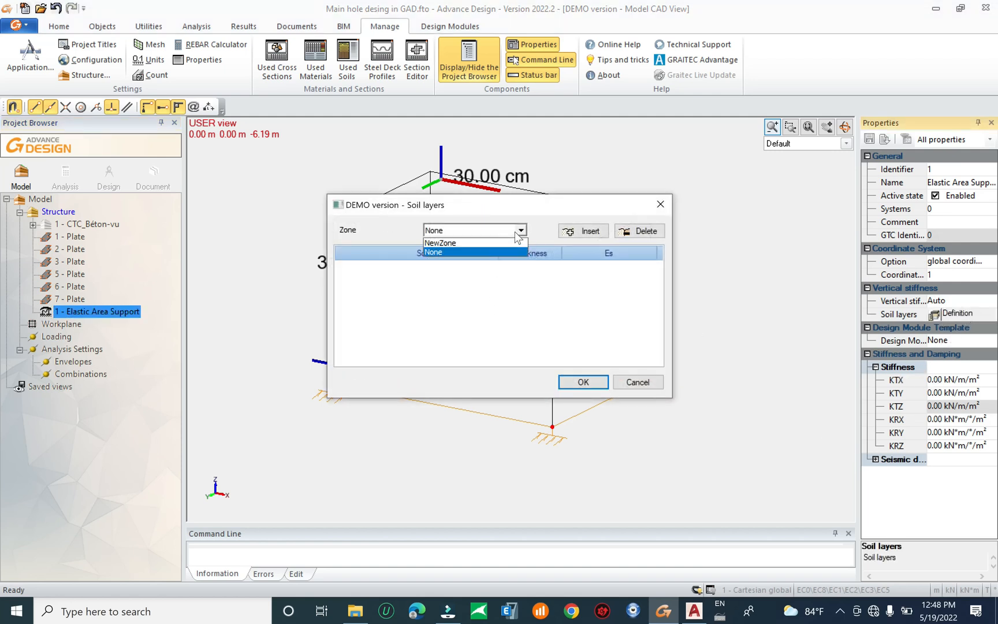
left_click(481, 244)
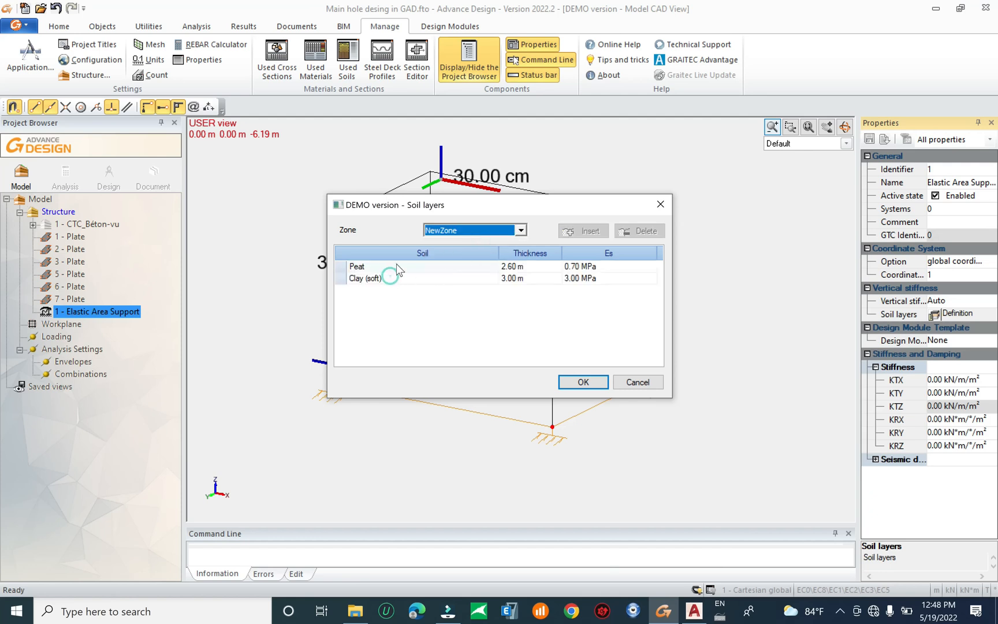
left_click(583, 382)
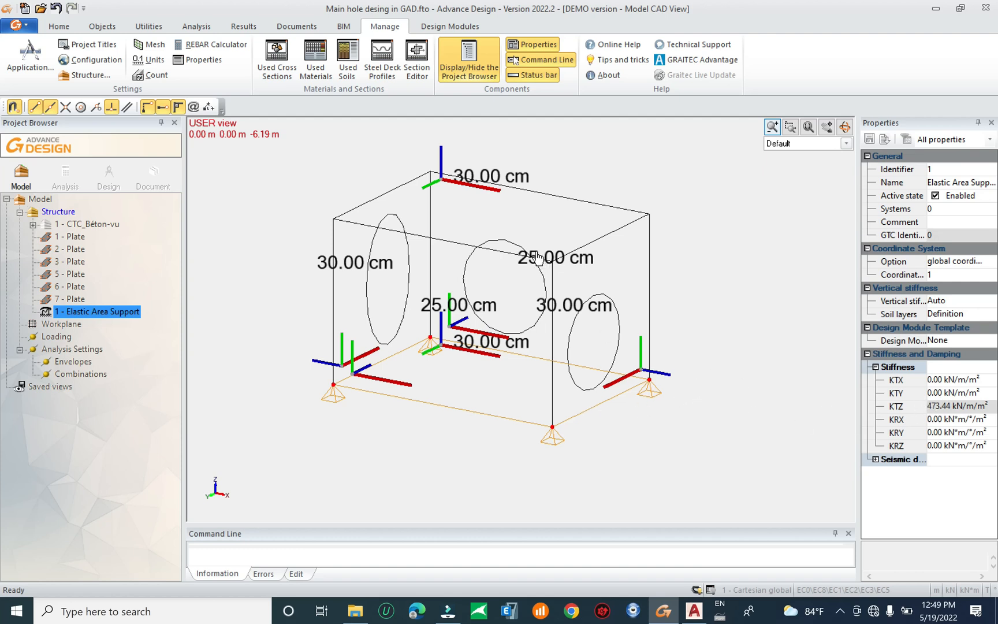
Examine the soil list in the Soils manager and close it without making changes
left_click(348, 60)
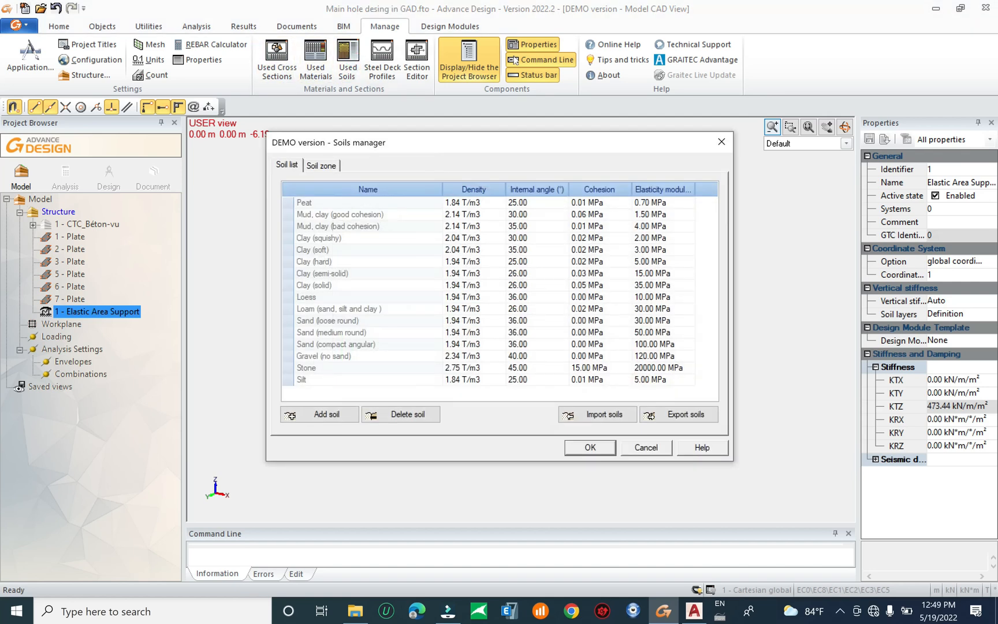
left_click(347, 368)
left_click(347, 379)
left_click_drag(500, 145, 202, 196)
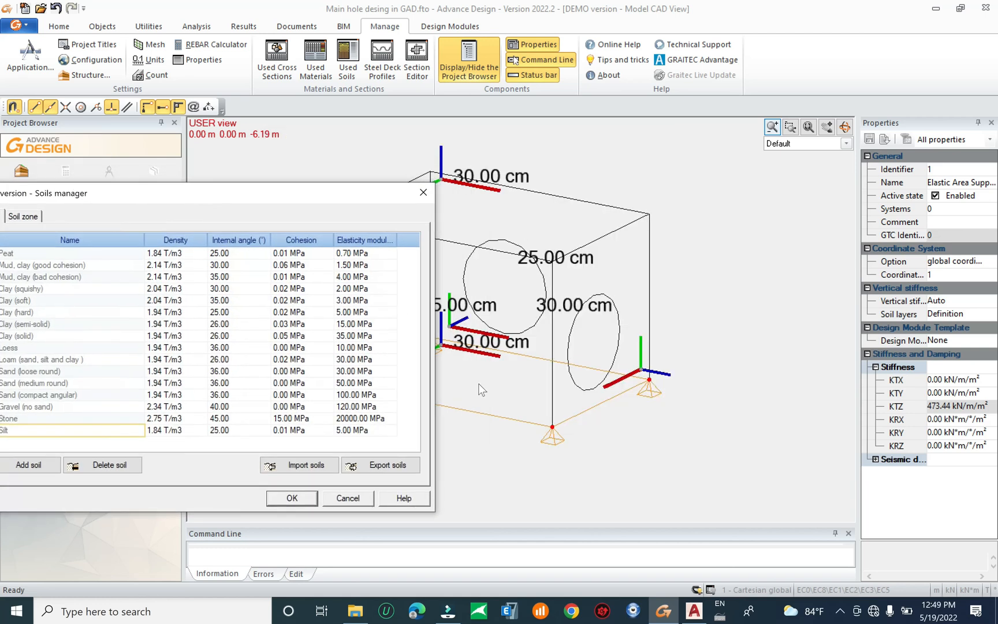
left_click(369, 500)
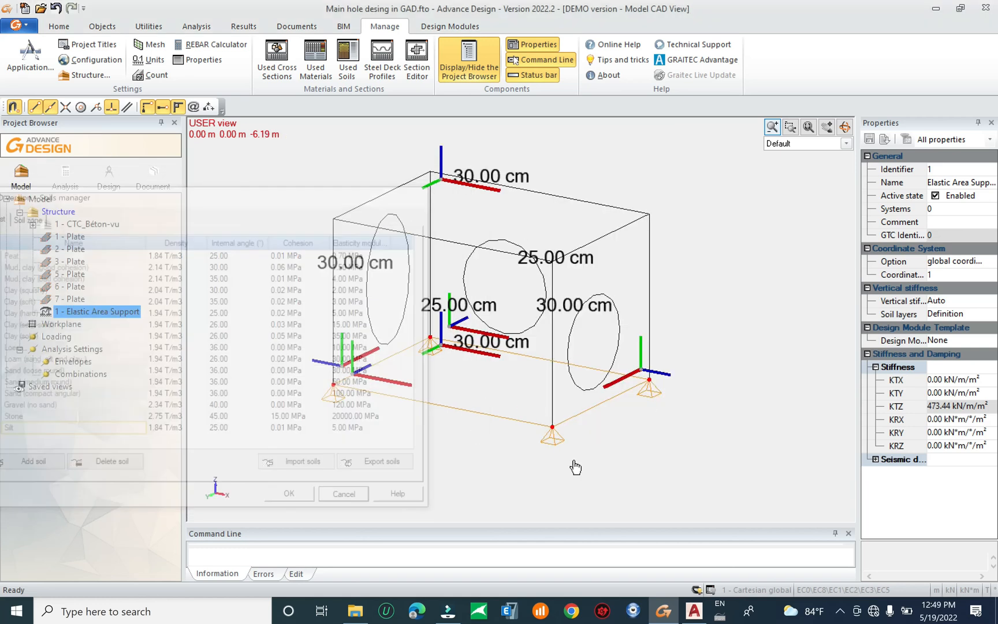
Set the elastic area support's KTX and KTY stiffness to 50 kN/m/m² each
left_click(650, 404)
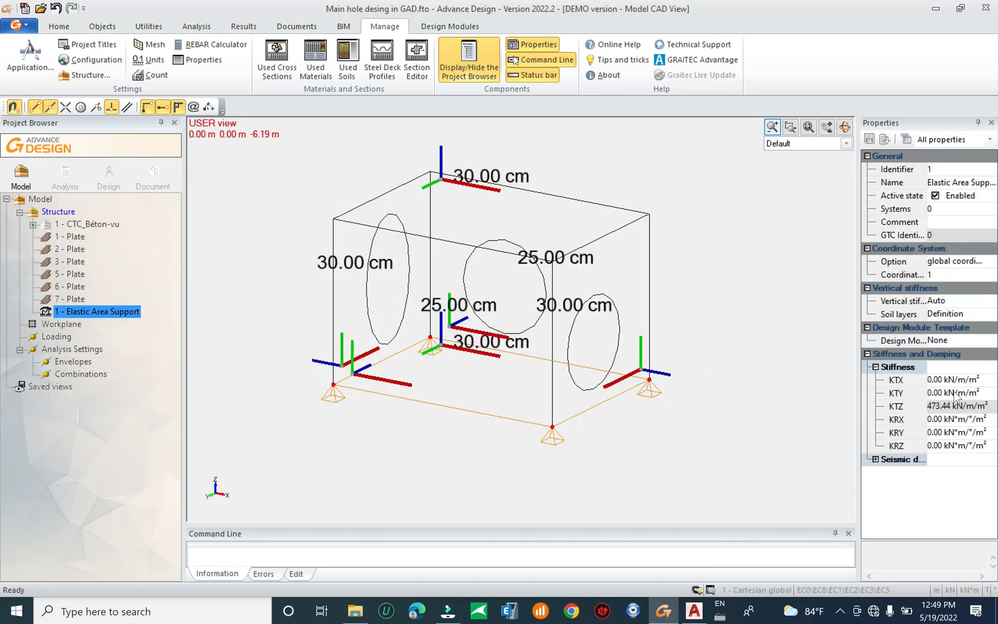
left_click(977, 380)
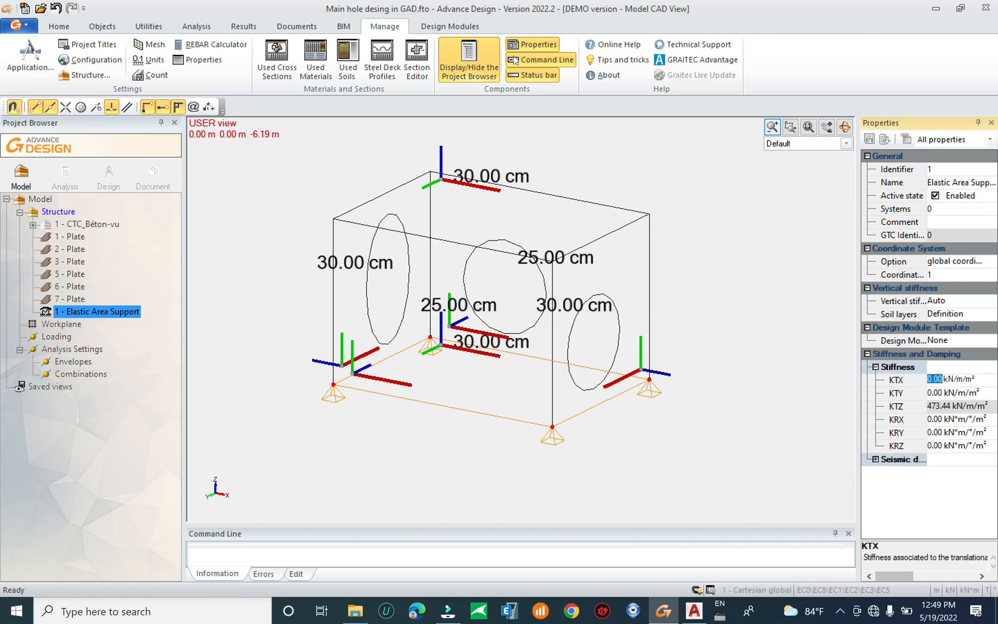
type("50")
left_click(948, 394)
type("50")
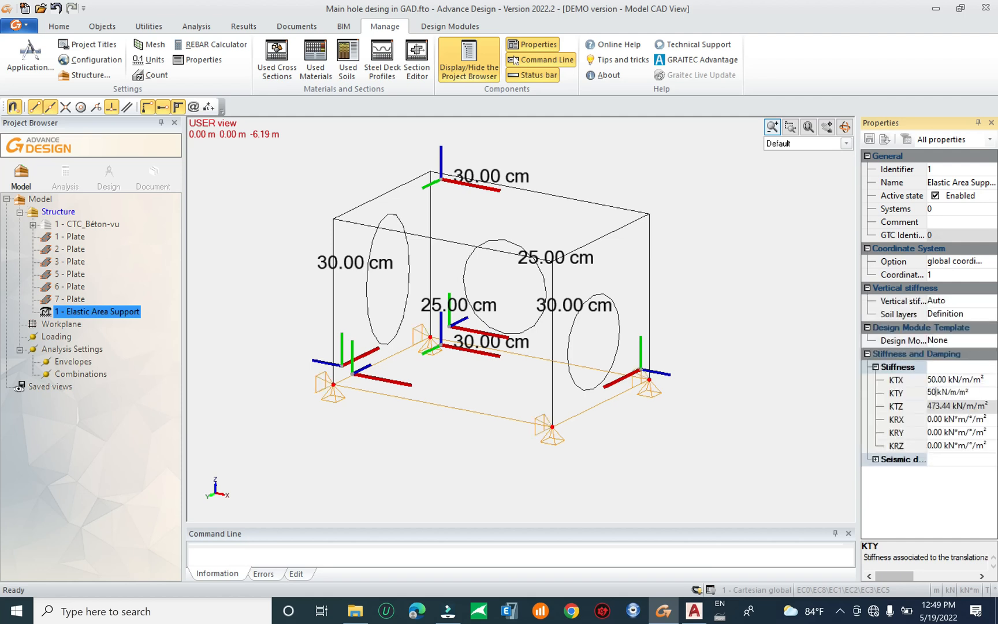
left_click(588, 405)
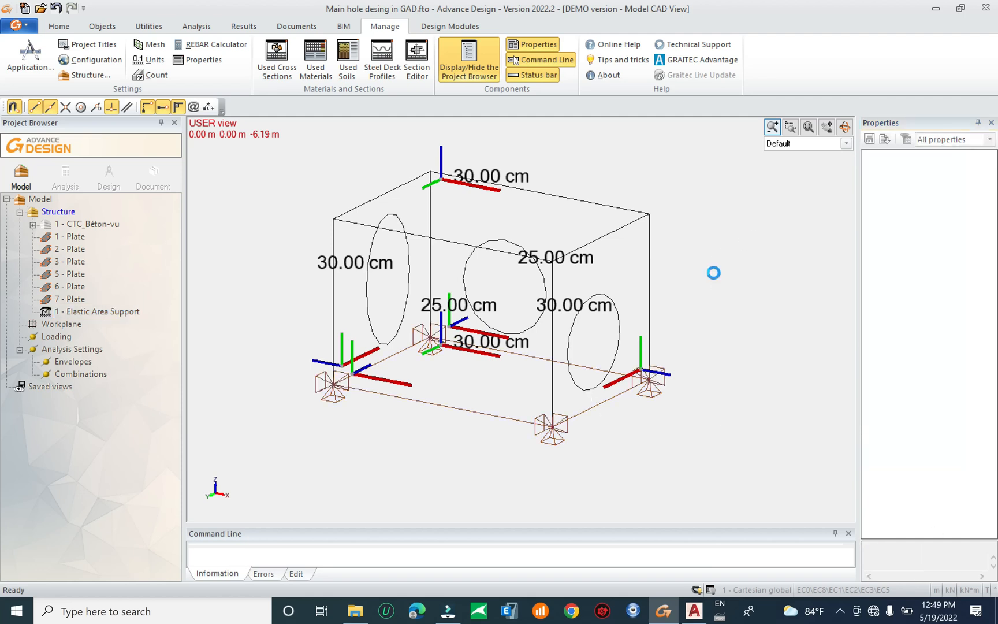
left_click(69, 238)
key("Escape")
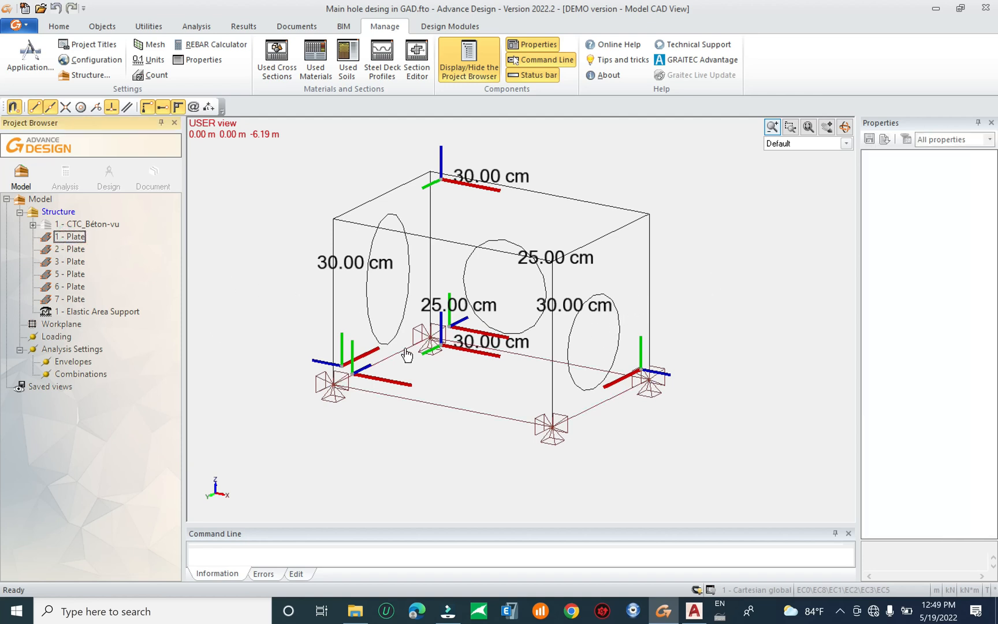
left_click_drag(722, 244, 273, 311)
middle_click_drag(536, 331, 536, 350)
key("Escape")
left_click_drag(663, 277, 335, 291)
Add a new system named Wall under Structure
right_click(55, 212)
left_click(55, 211)
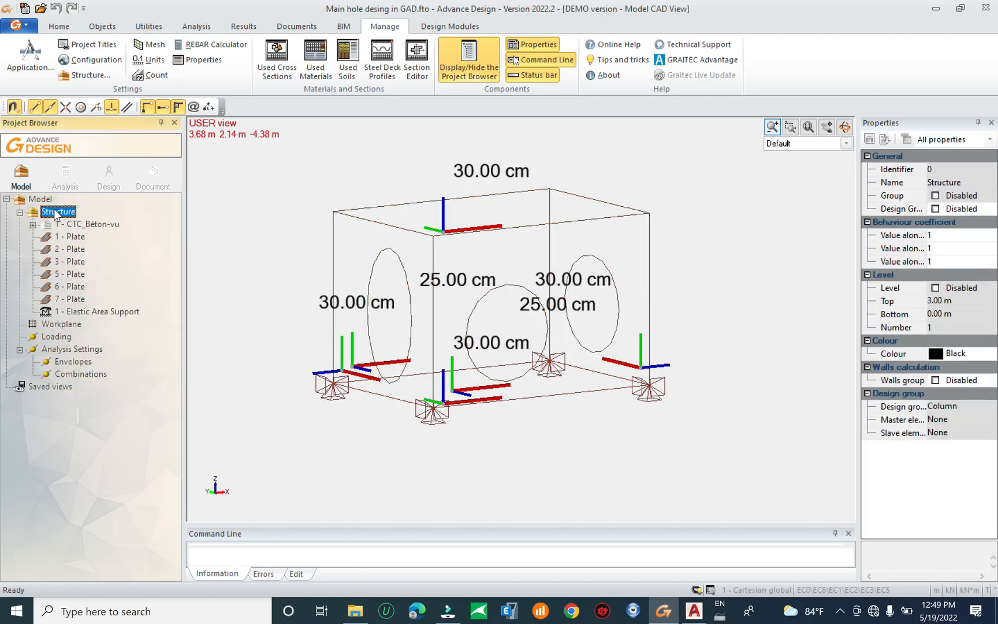
key("F6")
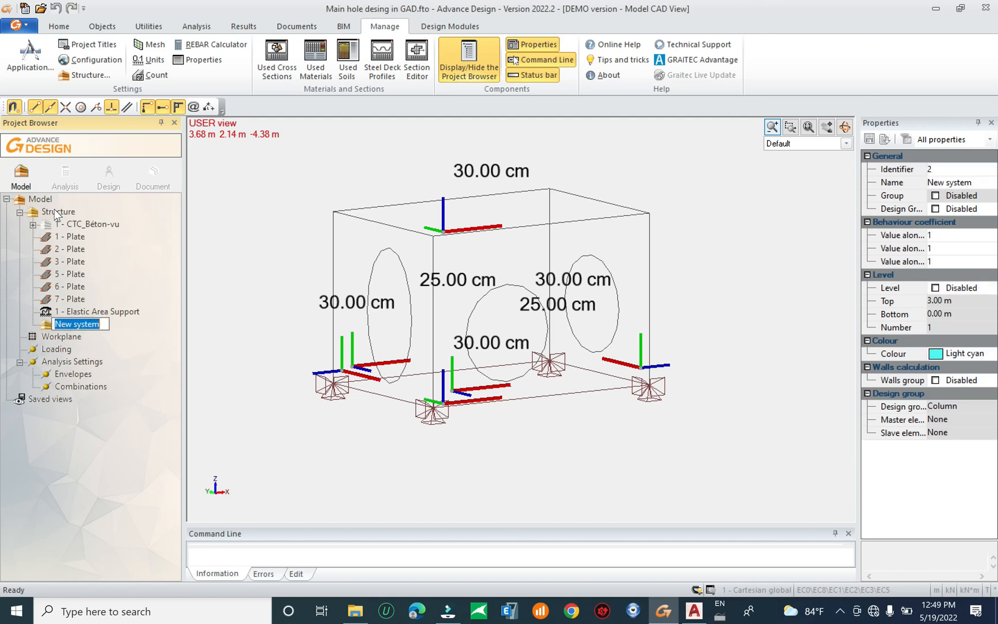
type("Wall")
key("Return")
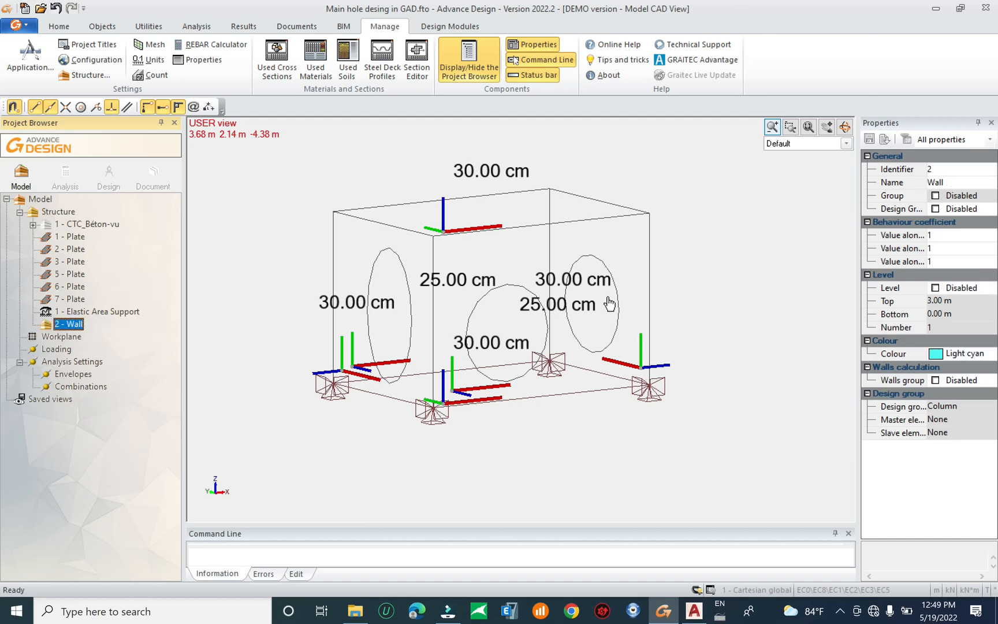
Move the four side wall plates of the box into the Wall system
left_click_drag(693, 261, 268, 293)
left_click_drag(71, 278, 75, 323)
key("Escape")
left_click_drag(304, 164, 704, 252)
key("Escape")
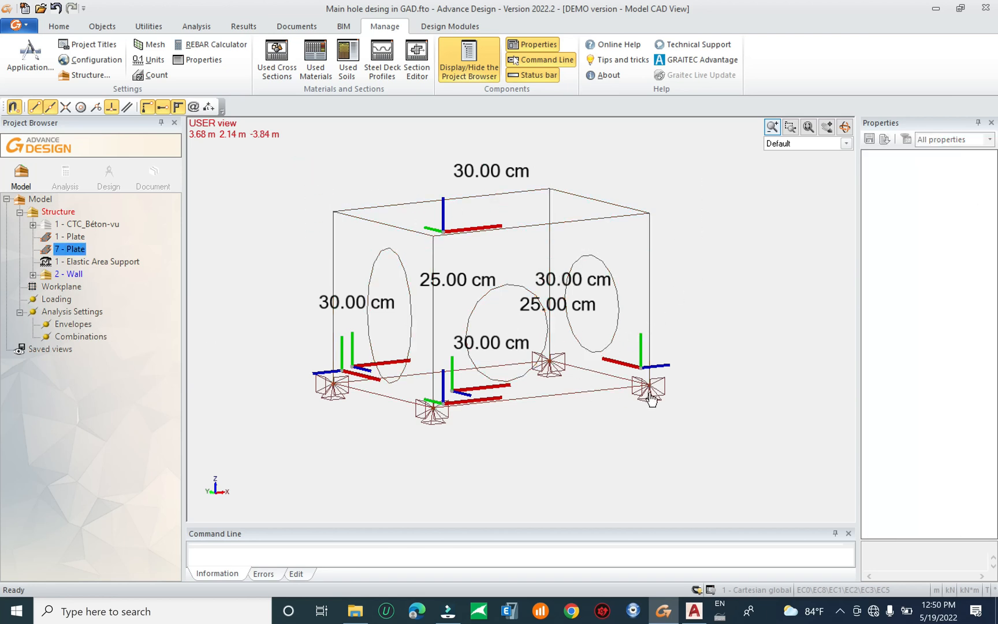
Add a system named support under Structure and move the elastic area support into it
left_click(651, 396)
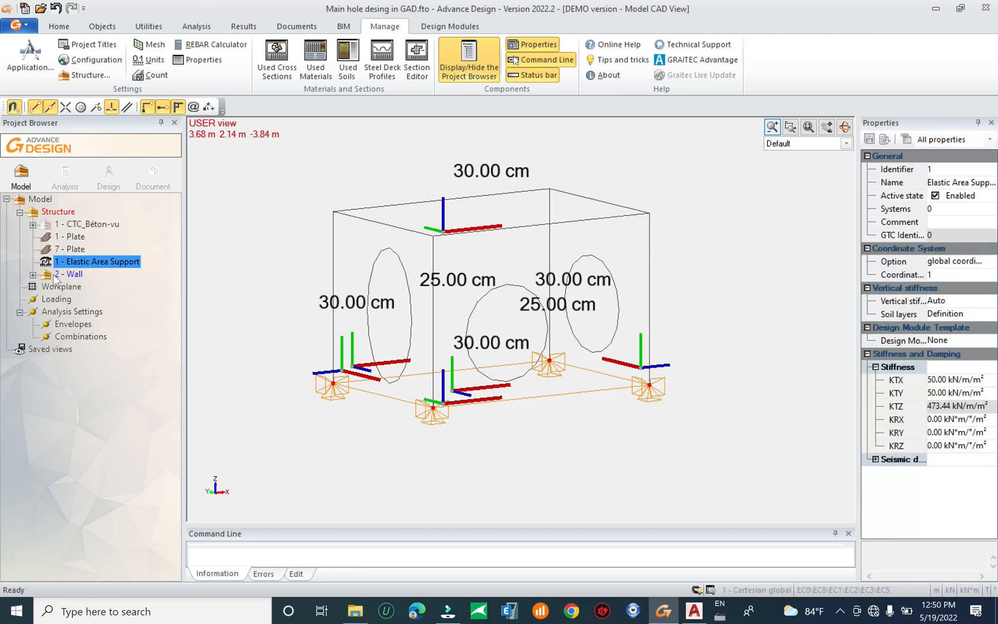
left_click(58, 212)
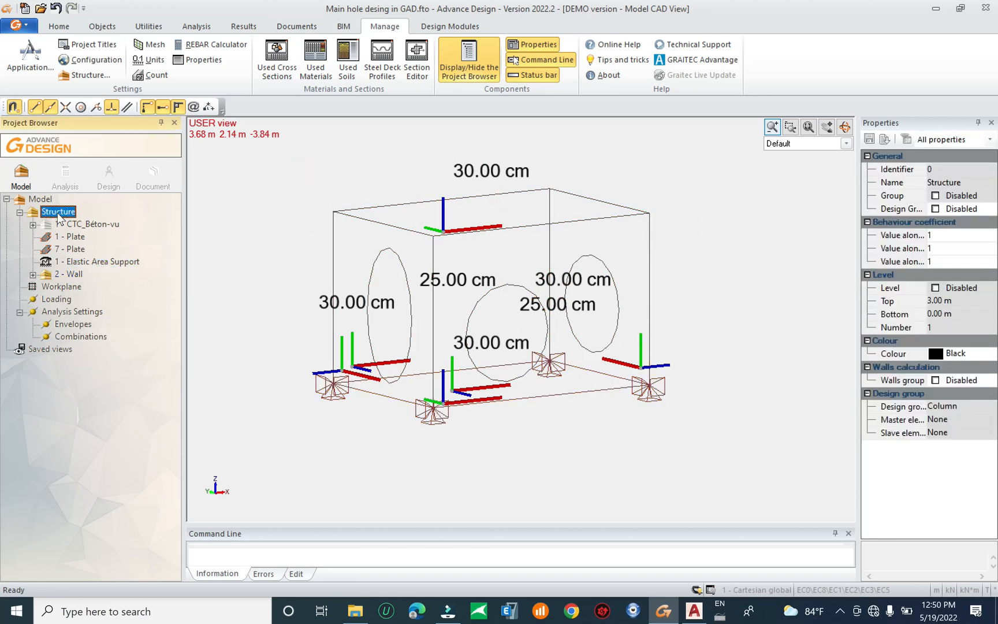
key("F6")
type("support")
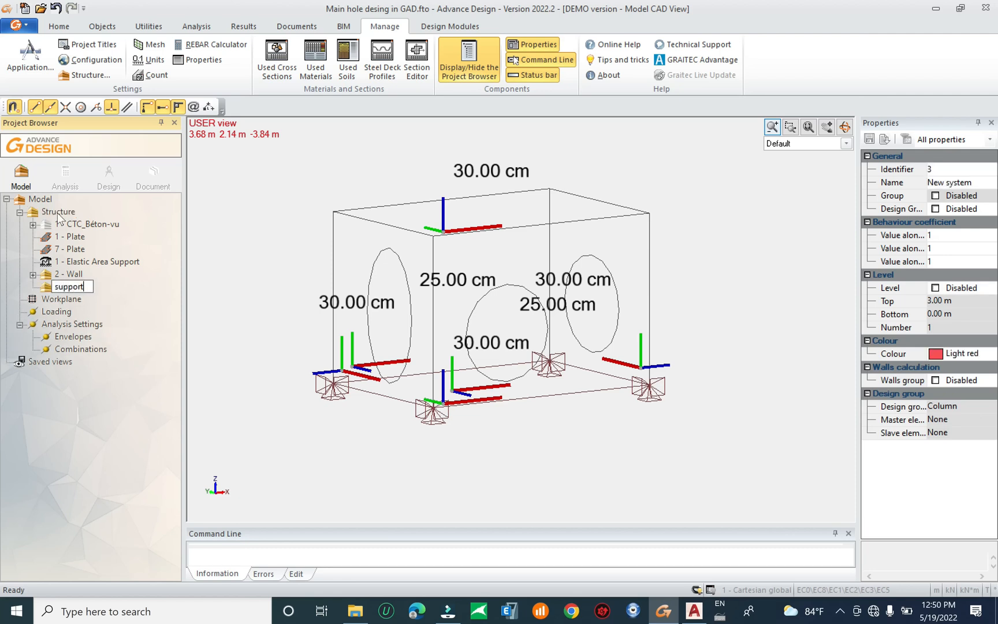
key("Return")
left_click_drag(68, 261, 74, 286)
Hide the support and Wall systems, and add a system named Top&bottom slab under Structure
double_click(73, 275)
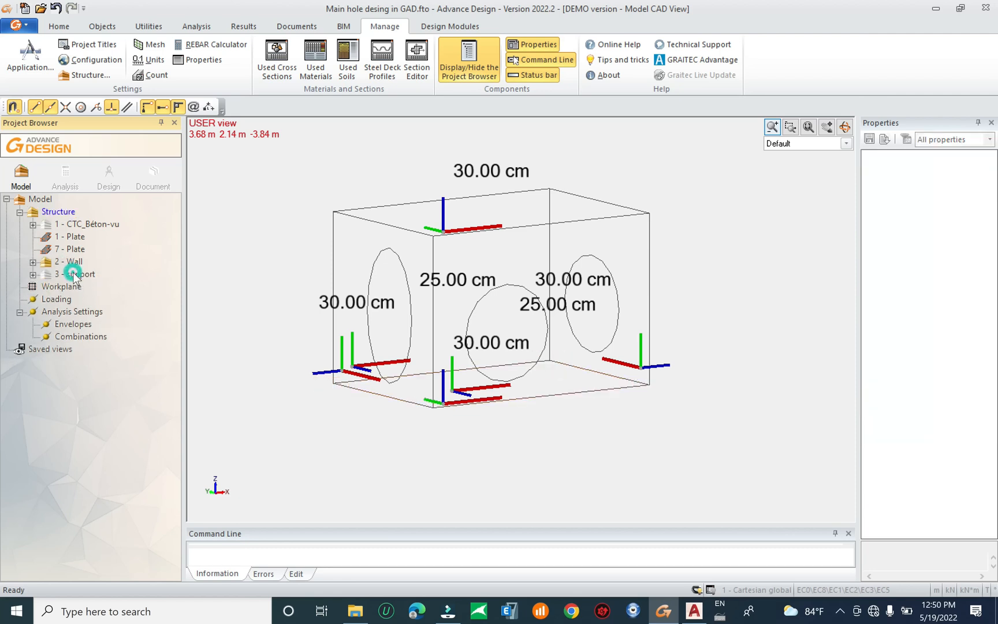
double_click(69, 261)
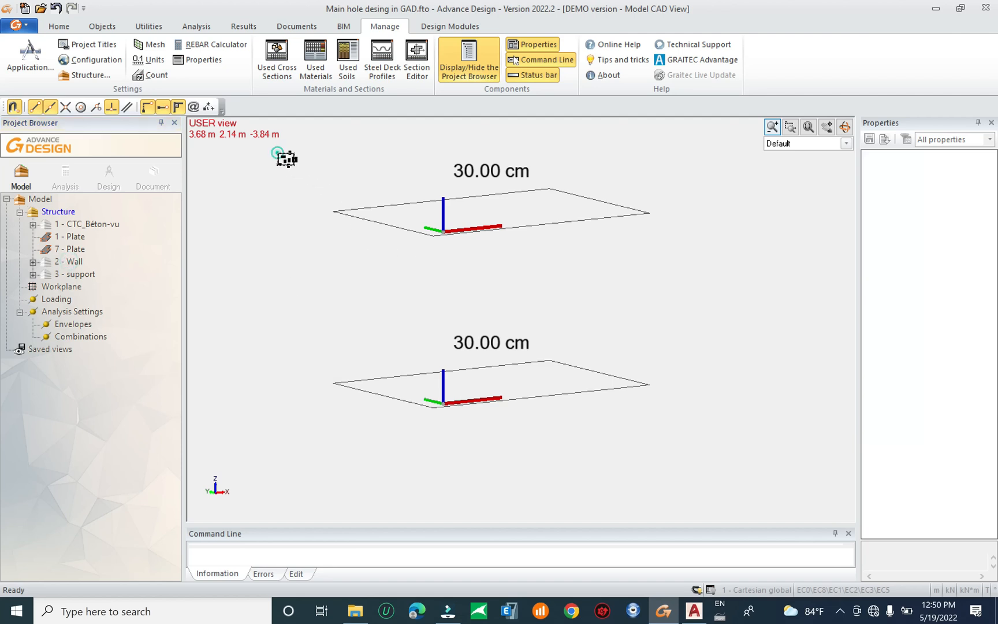
left_click(58, 211)
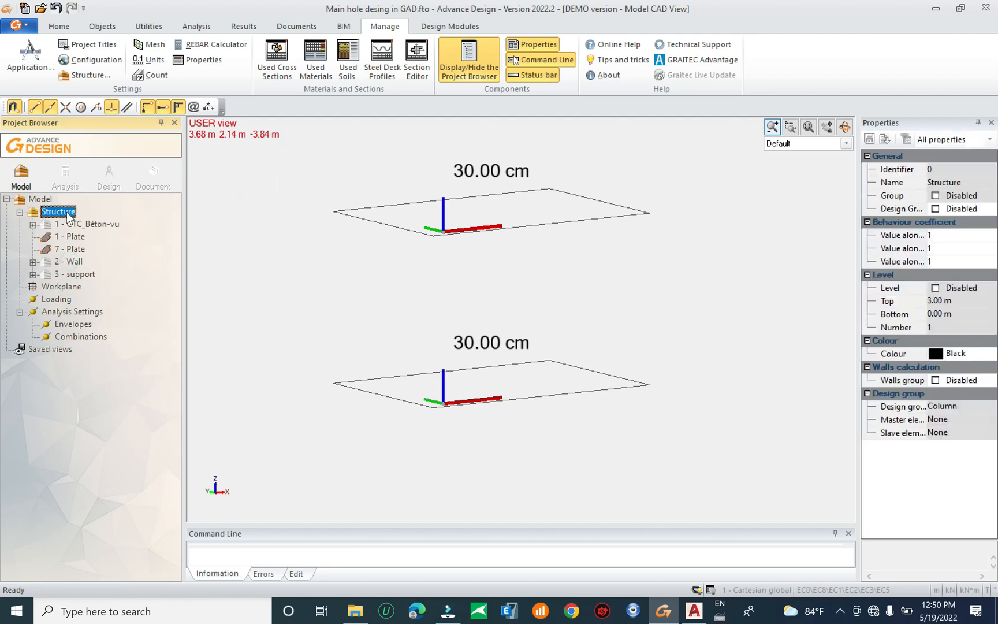
key("F6")
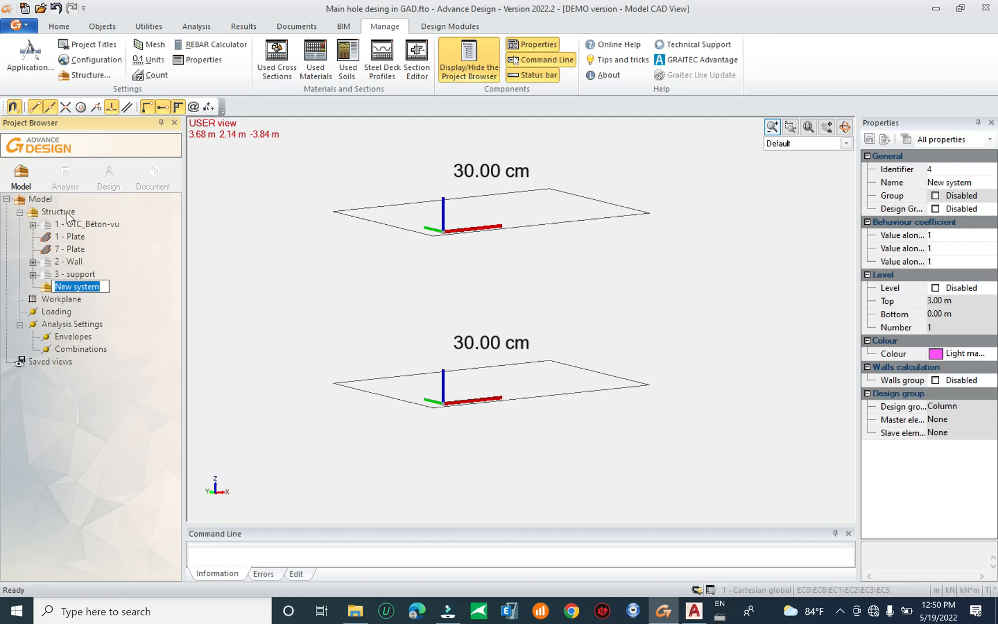
type("To")
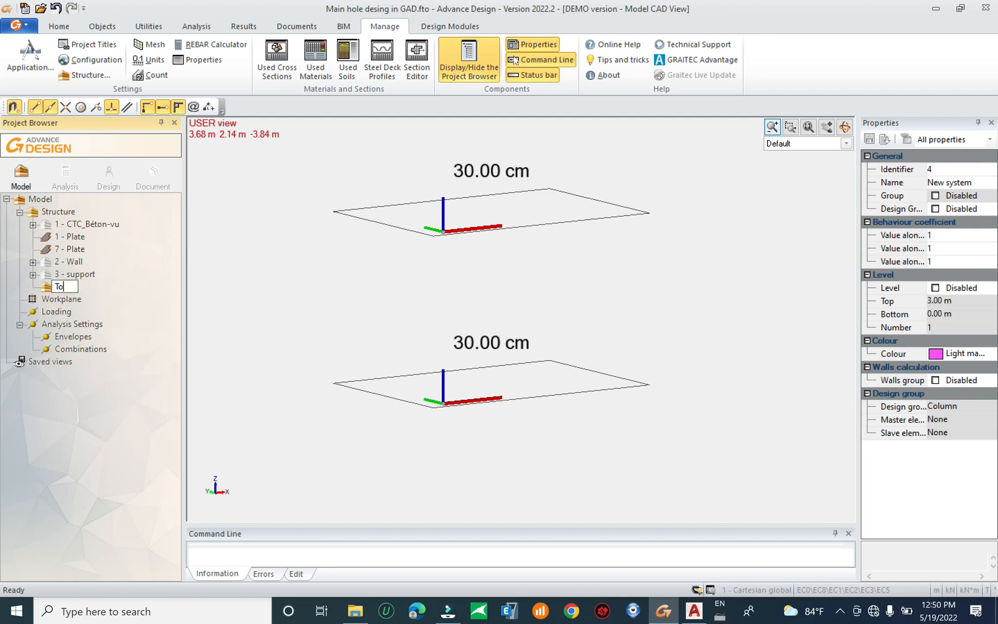
type("p&bottom slab")
key("Return")
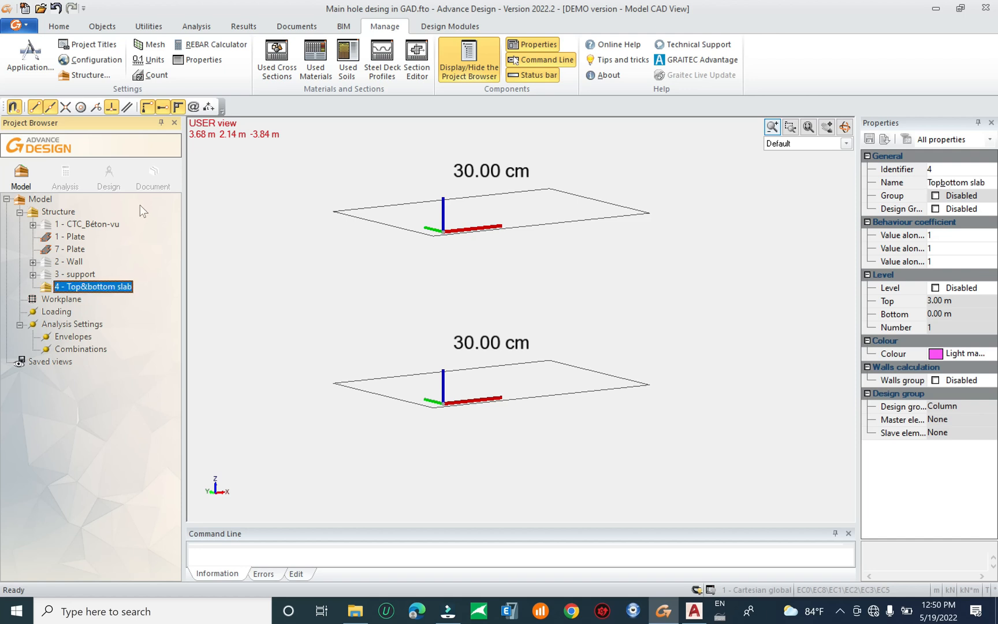
Move the two horizontal slab plates into the Top&bottom slab system
left_click_drag(300, 160, 731, 506)
left_click_drag(76, 242, 100, 286)
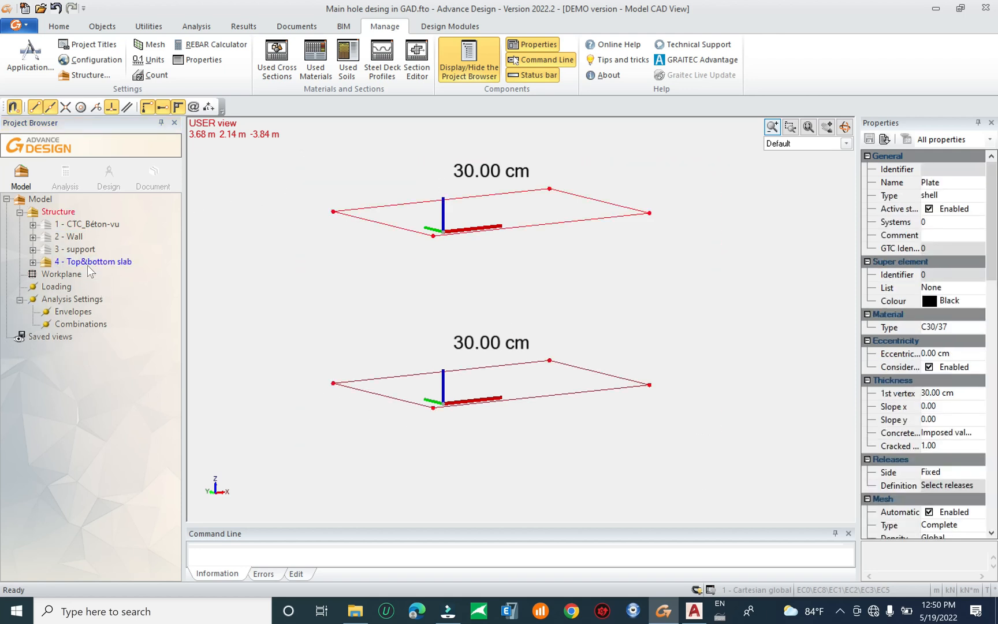
left_click(90, 263)
Delete the CTC_Béton-vu system and its imported lines and circles from the Structure
left_click(92, 225)
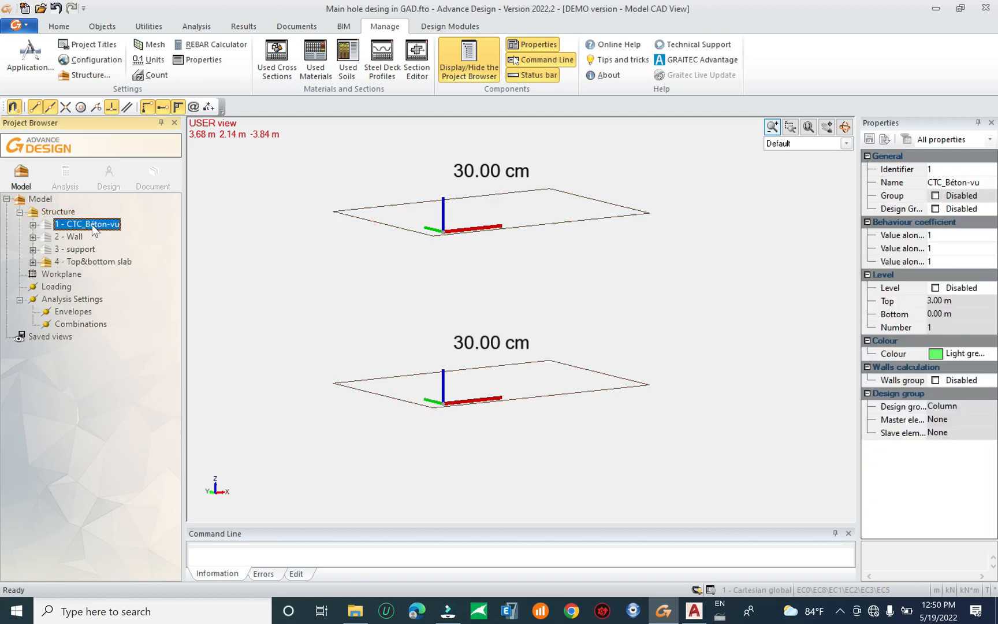
double_click(93, 225)
double_click(92, 226)
right_click(92, 224)
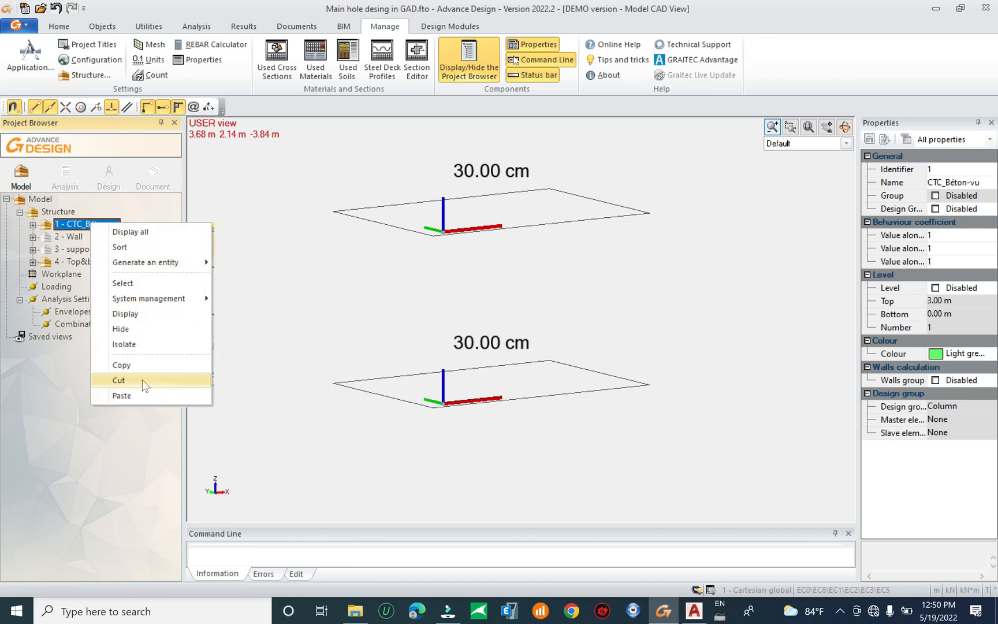
left_click(122, 343)
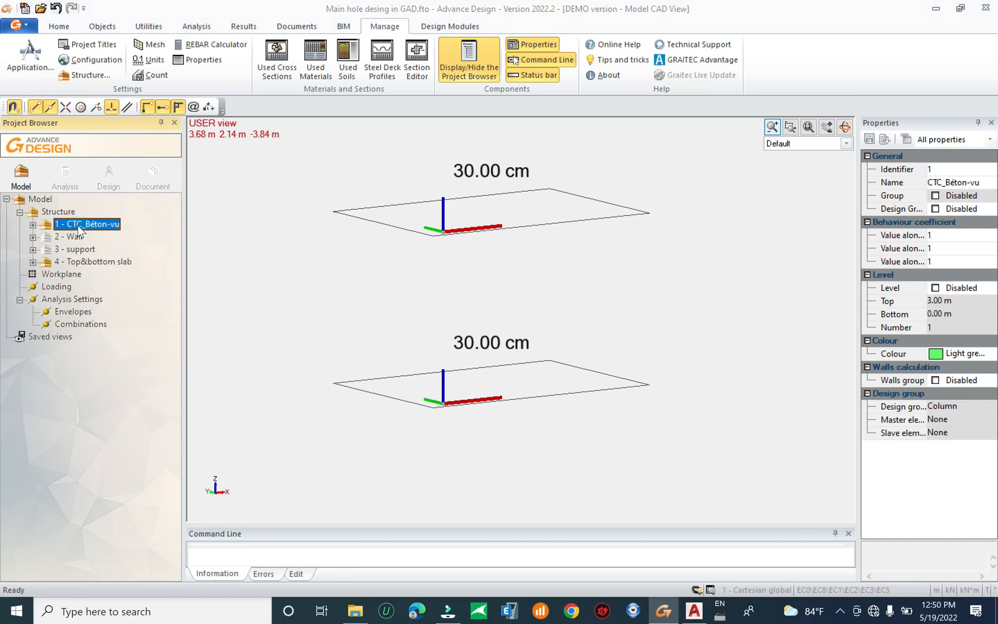
key("Delete")
left_click(468, 341)
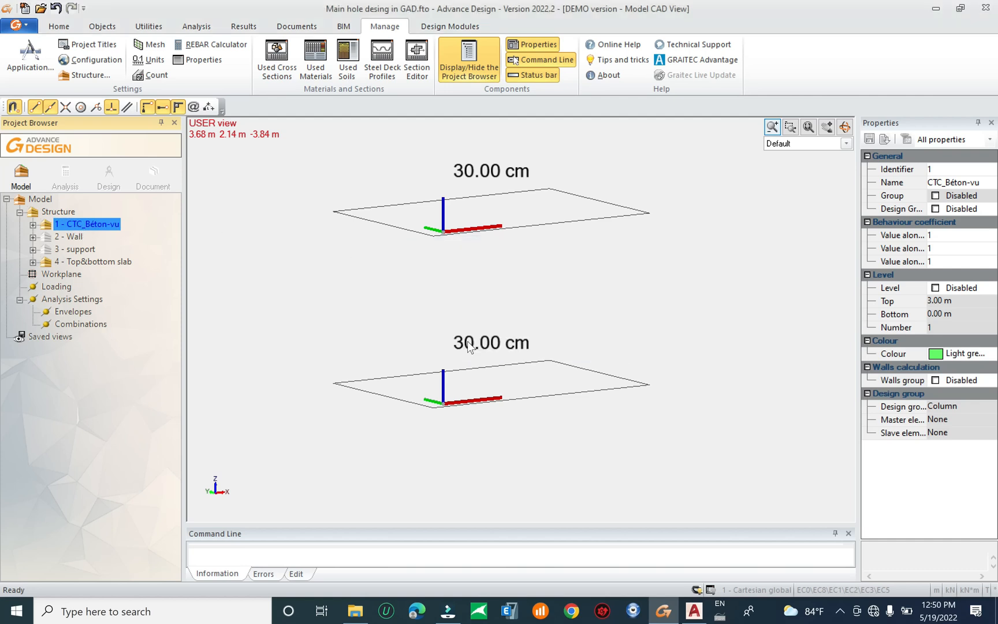
Display all systems of the Structure again so the complete box and its support are shown
left_click(248, 234)
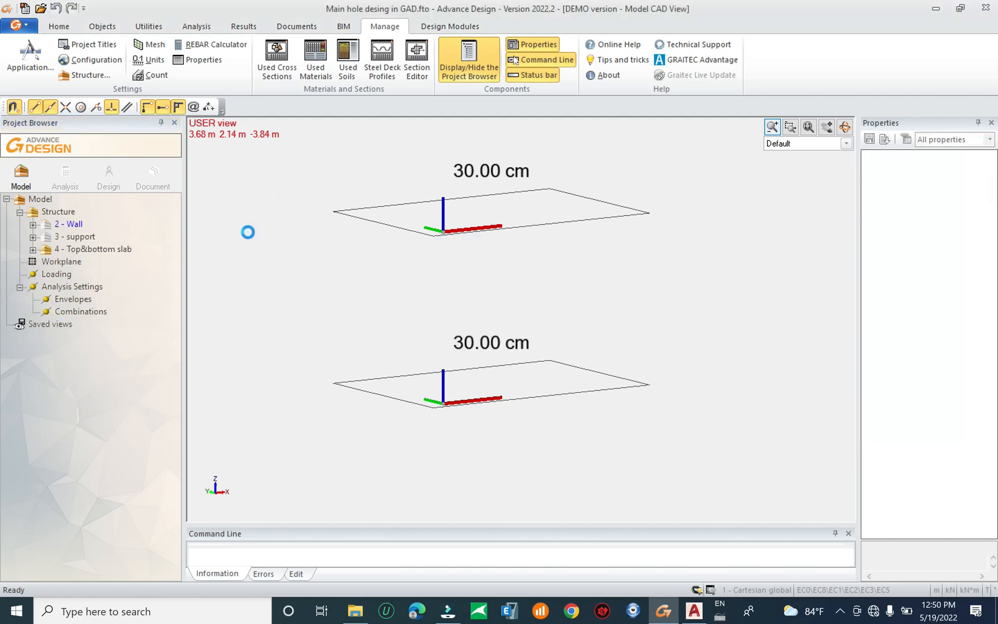
left_click(58, 211)
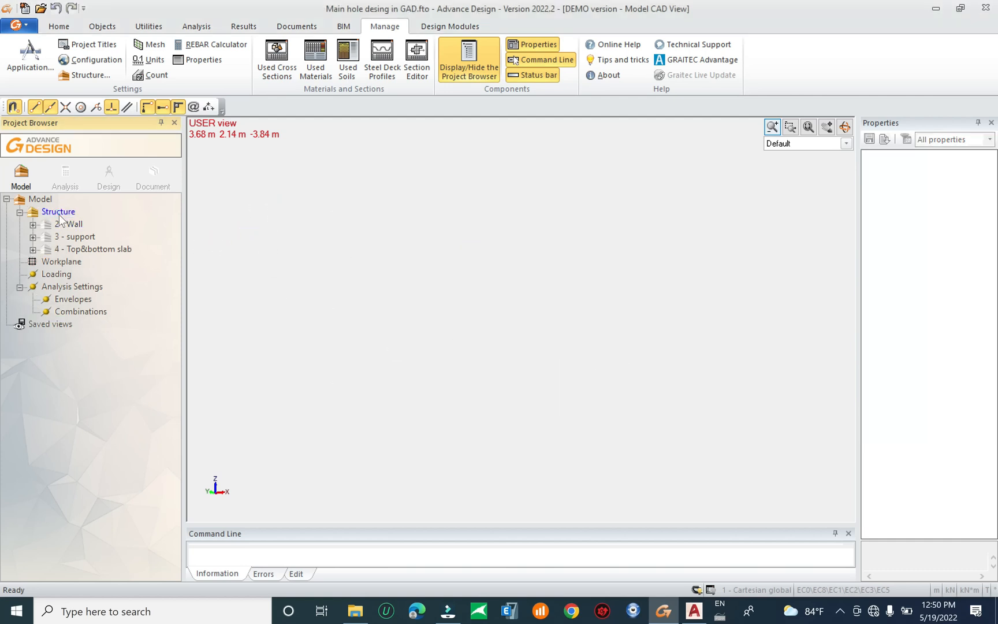
middle_click_drag(361, 370, 318, 394)
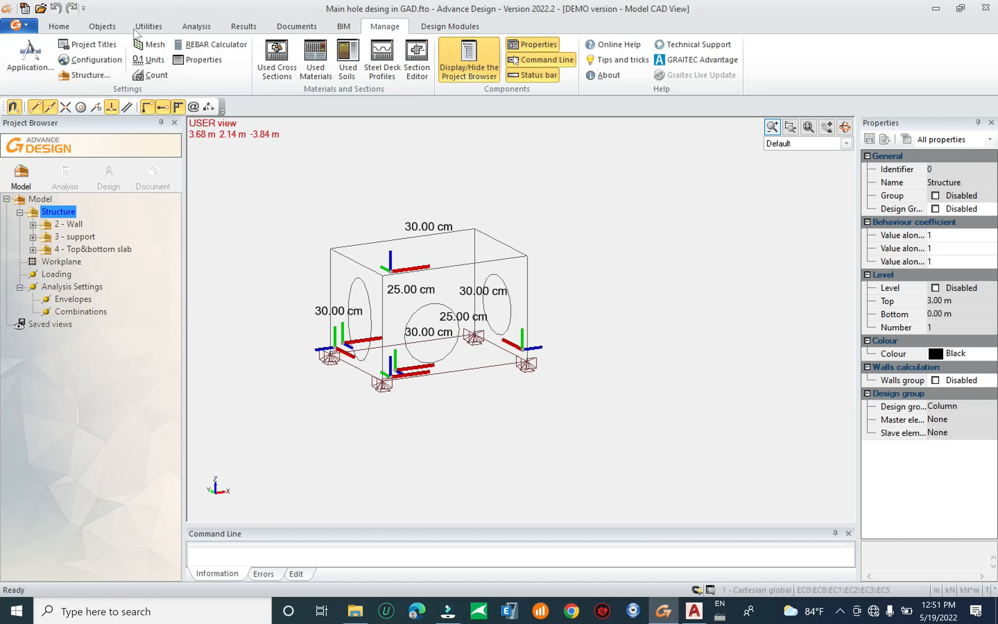
Create a Dead Loads family with the permanent load case G
left_click(102, 29)
left_click(59, 26)
left_click(393, 45)
left_click(377, 65)
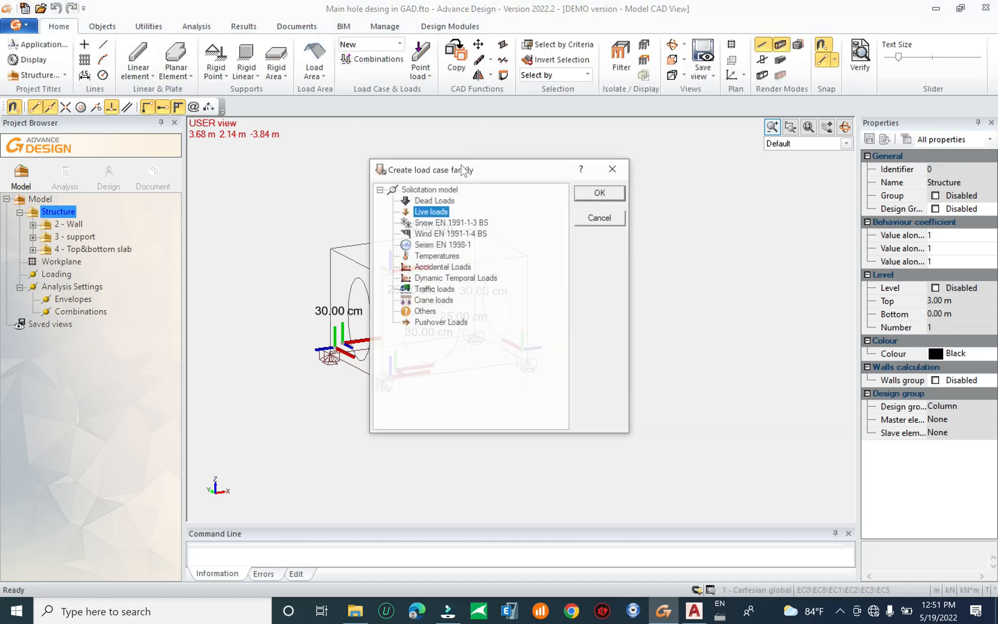
left_click(583, 197)
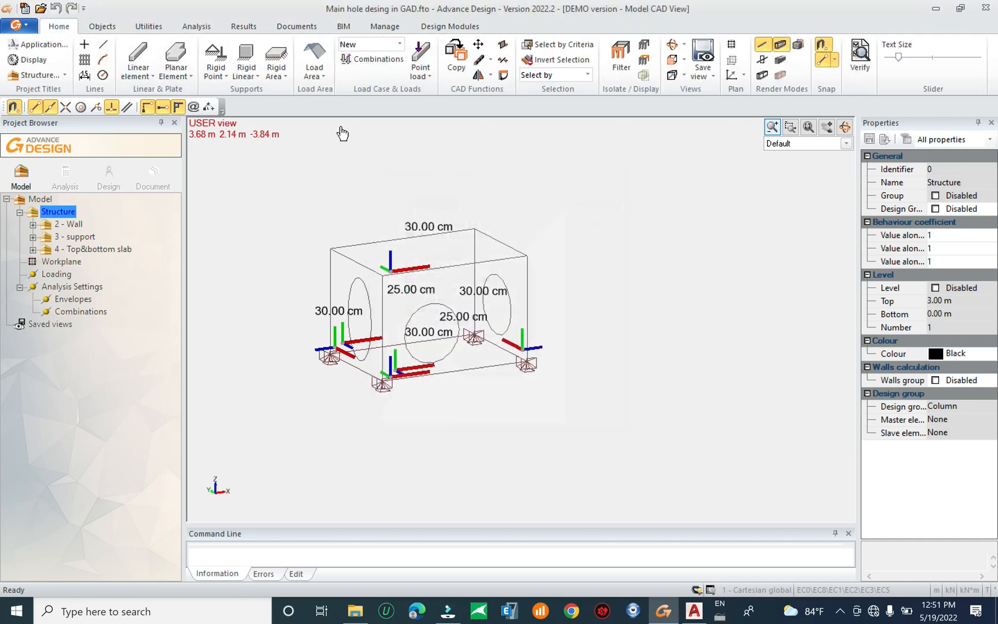
Create a Live loads family with the load case Q
left_click(399, 45)
left_click(370, 78)
left_click(431, 211)
left_click(611, 193)
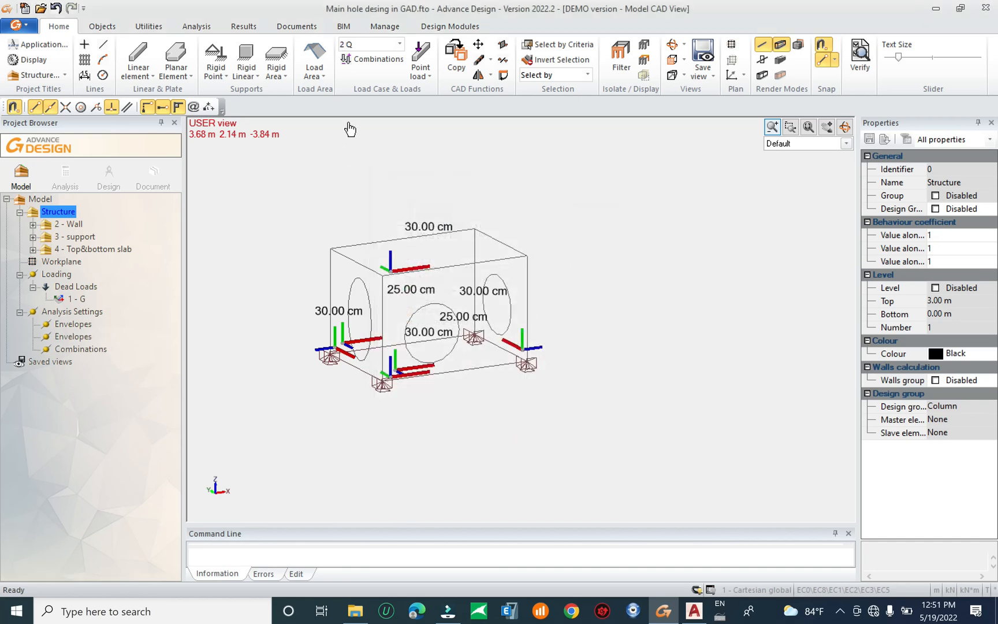
left_click(399, 45)
left_click(373, 88)
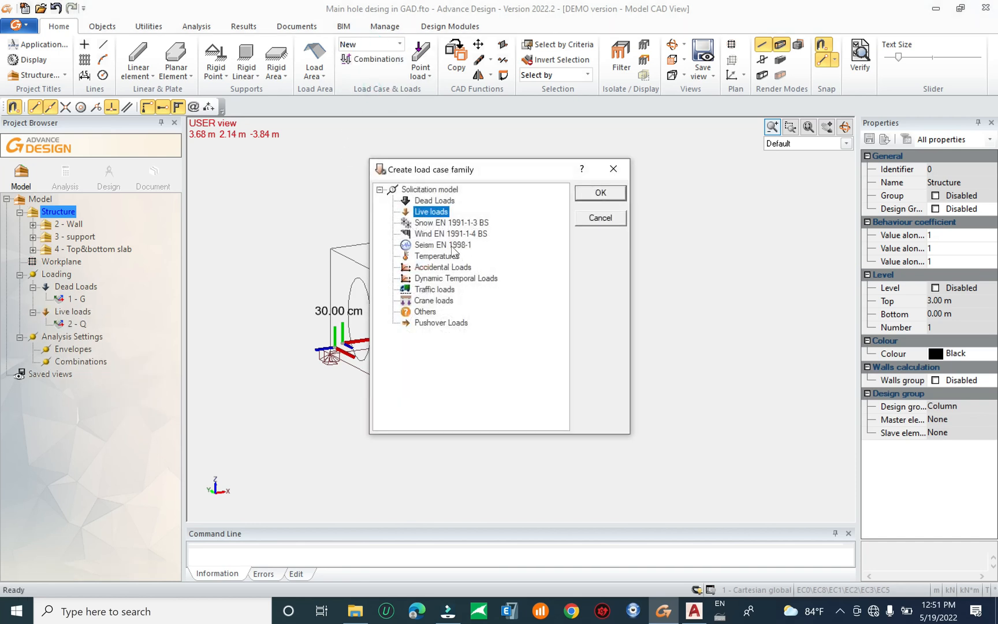
left_click(421, 246)
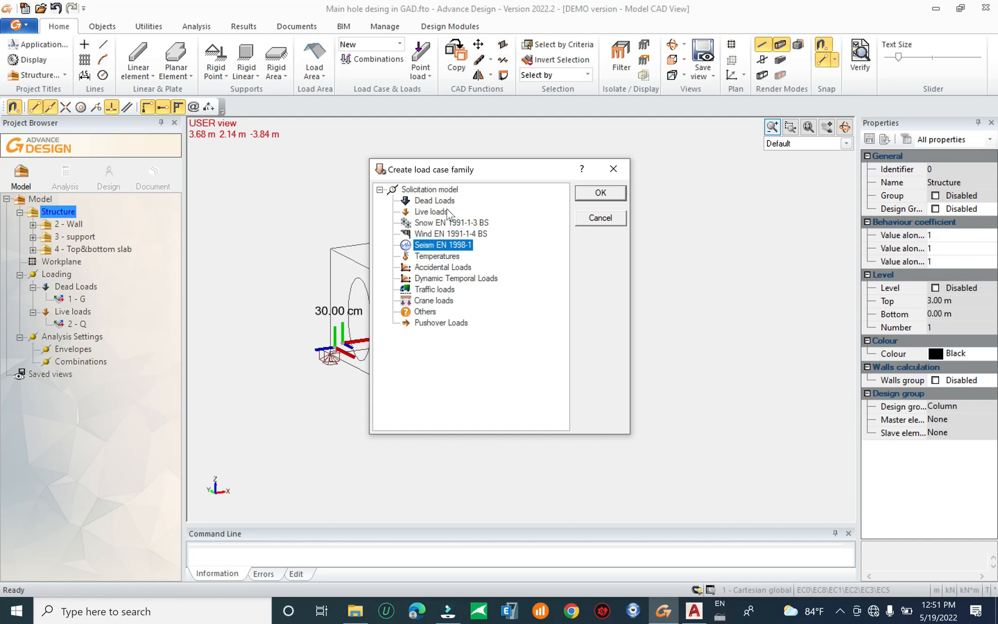
left_click(613, 169)
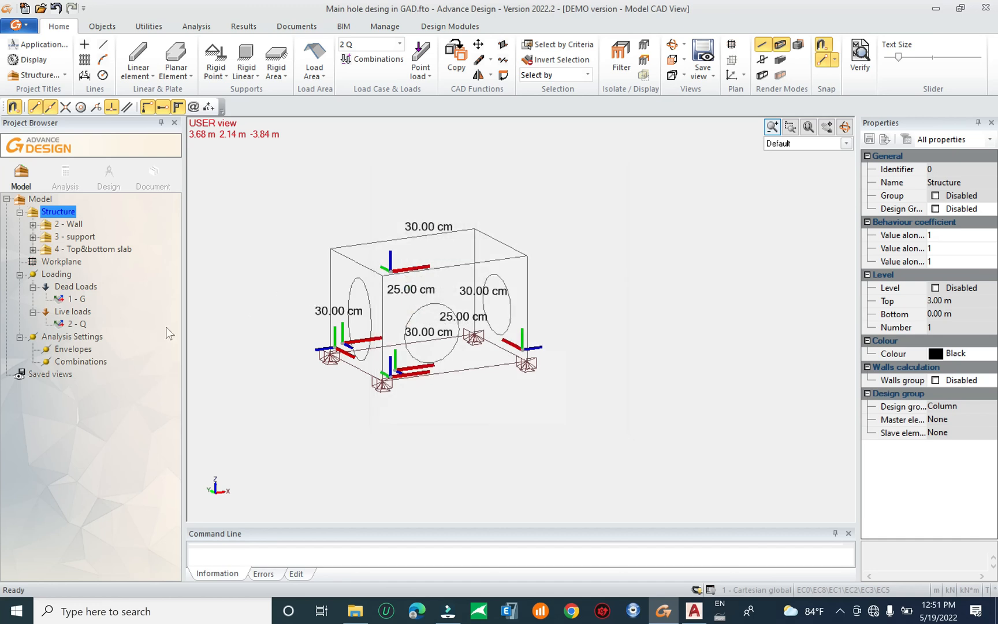
Select dead load case G and open 16014_COF_004_Ouvrage d'entonnement - RVC_provisoire 2 (SN).pdf from the Coffrage folder
left_click(77, 300)
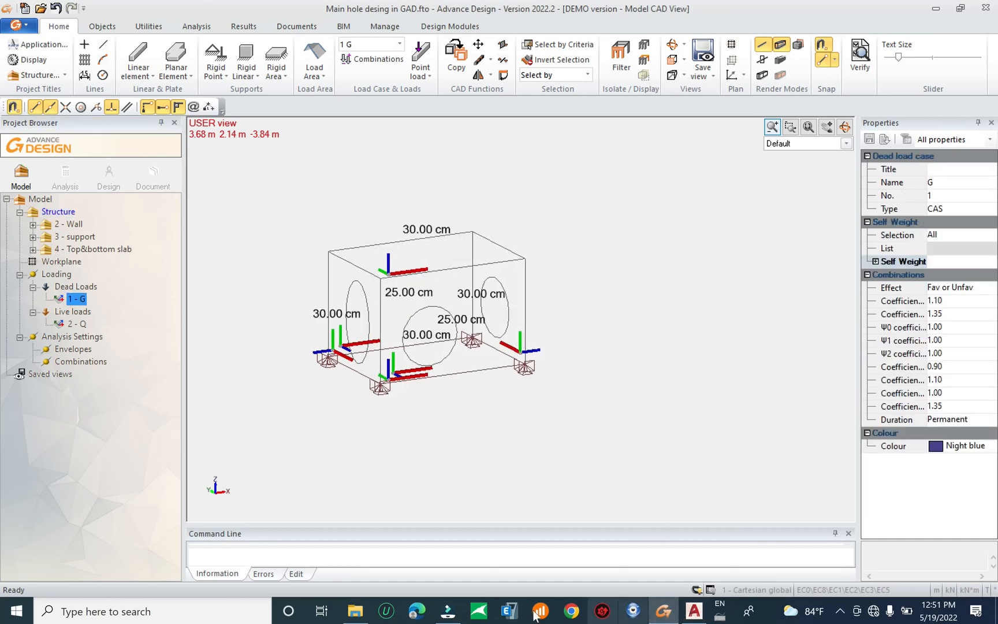
right_click(355, 614)
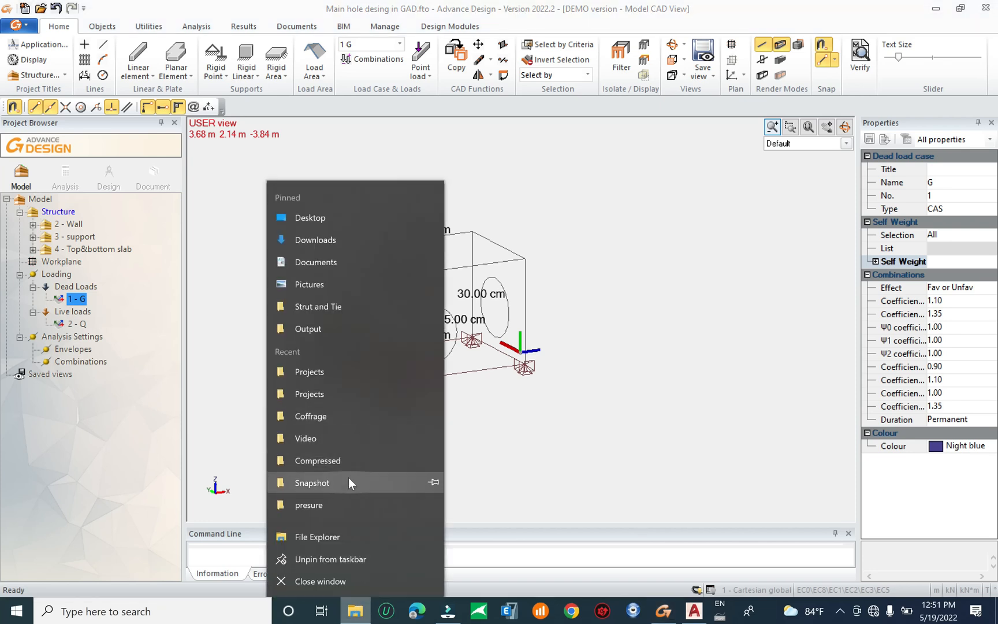
left_click(359, 412)
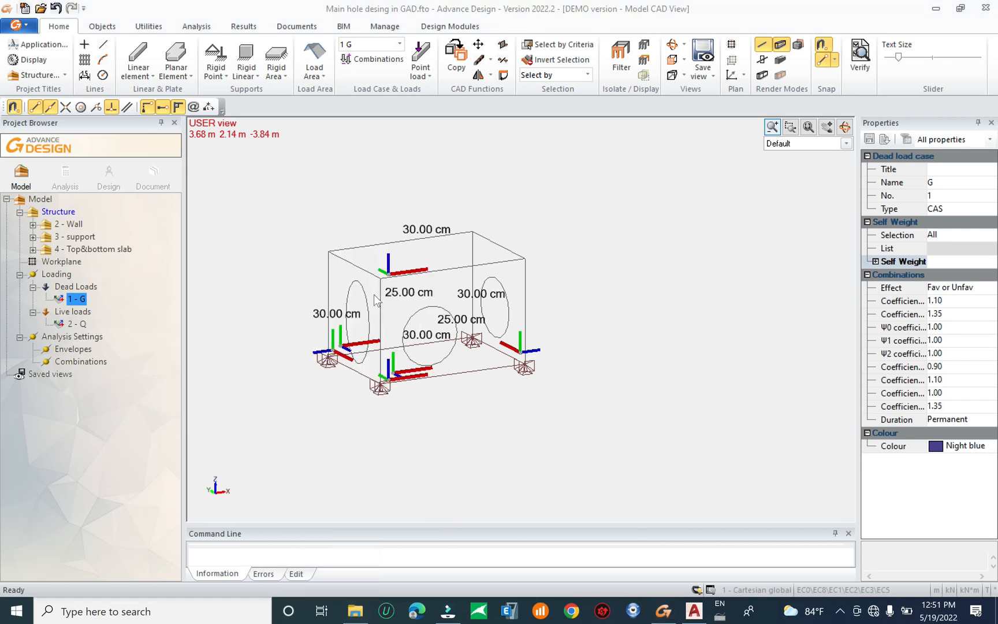
left_click(372, 273)
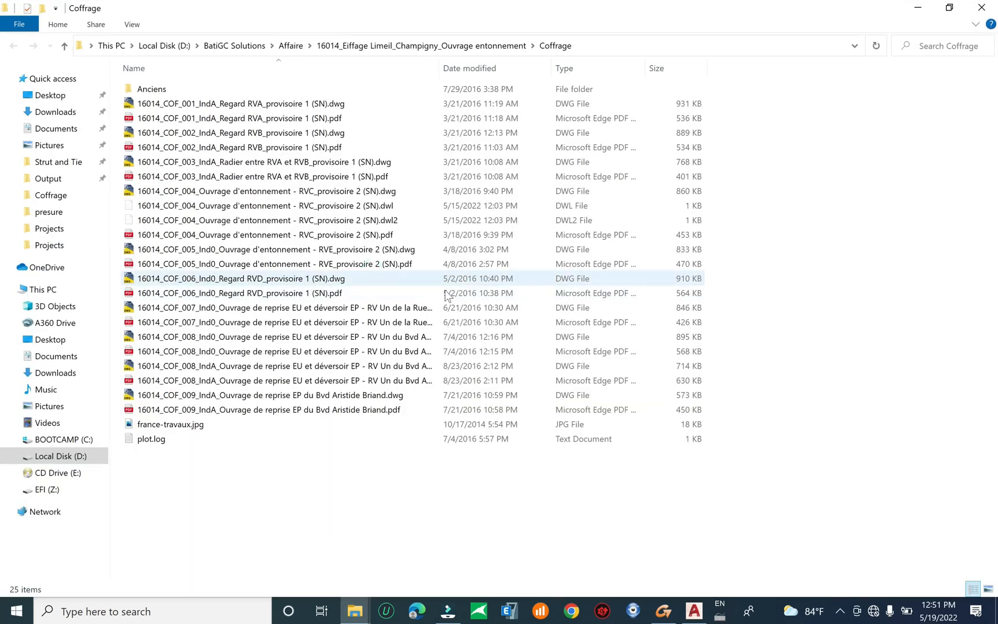
double_click(343, 234)
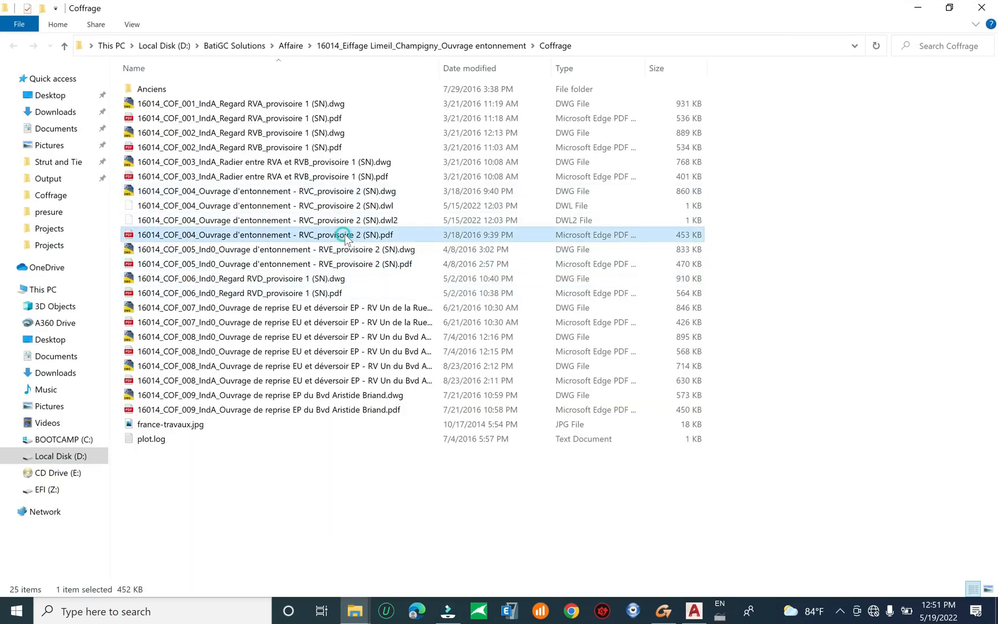
left_click(818, 162)
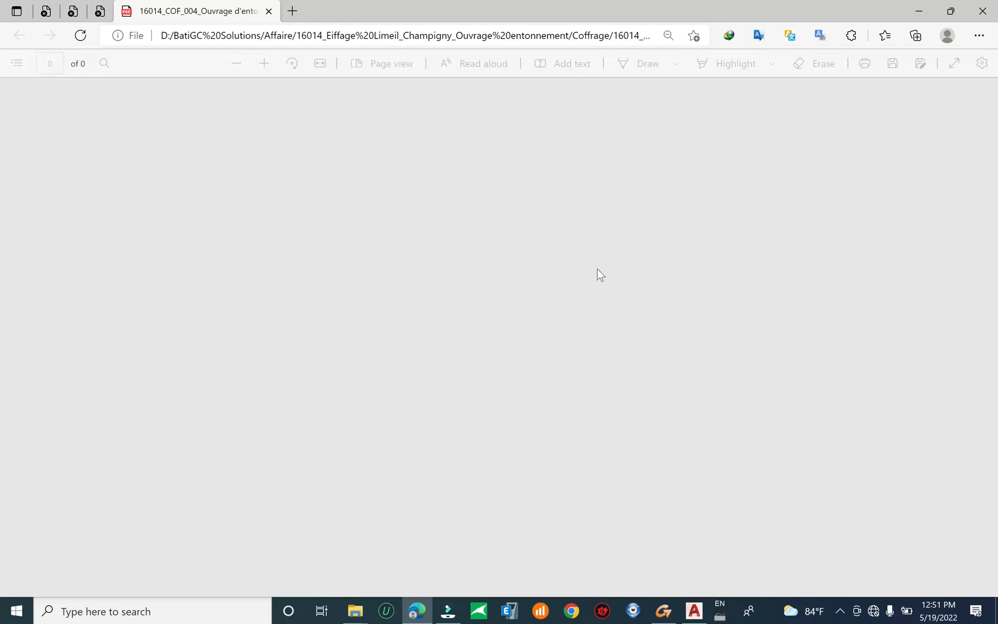
Examine section COUPE A-A on the formwork plan for the ground level, the soil cover above the top slab and the box levels
scroll(694, 289, "down", 5)
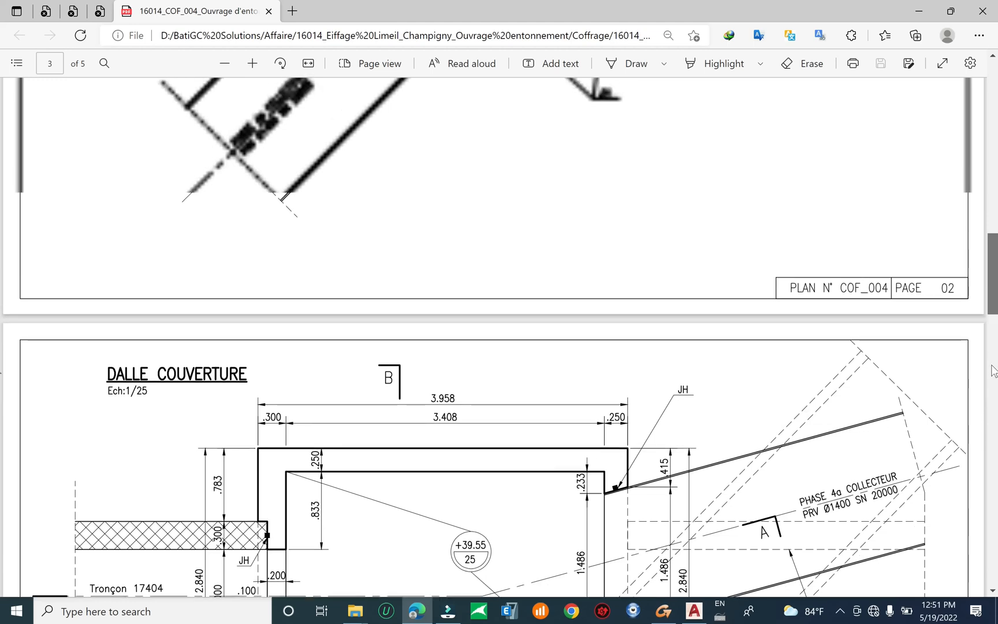
scroll(2, 404, "down", 5)
scroll(2, 430, "down", 6)
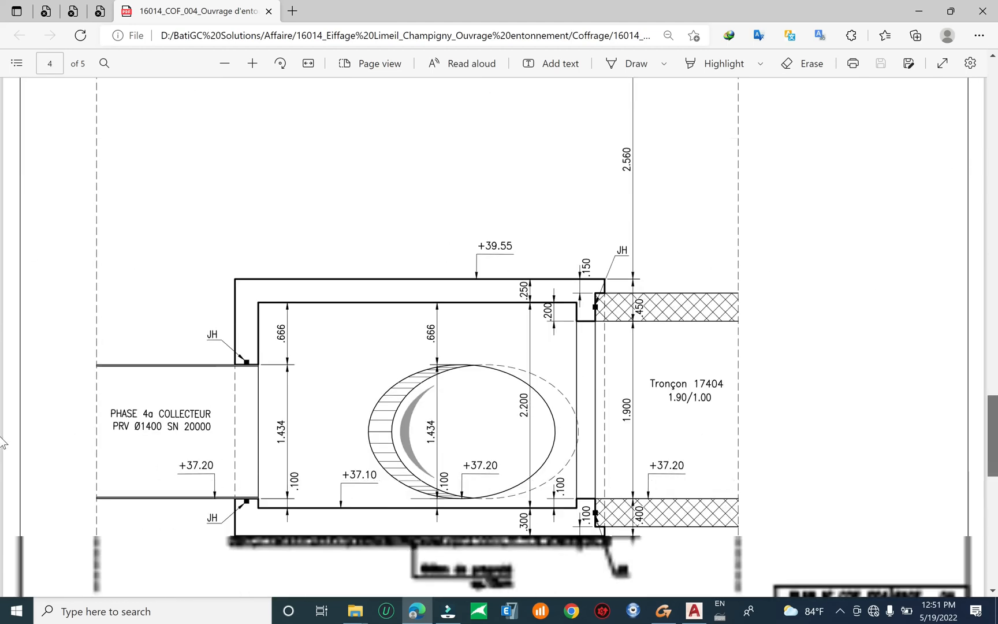
scroll(462, 252, "up", 3)
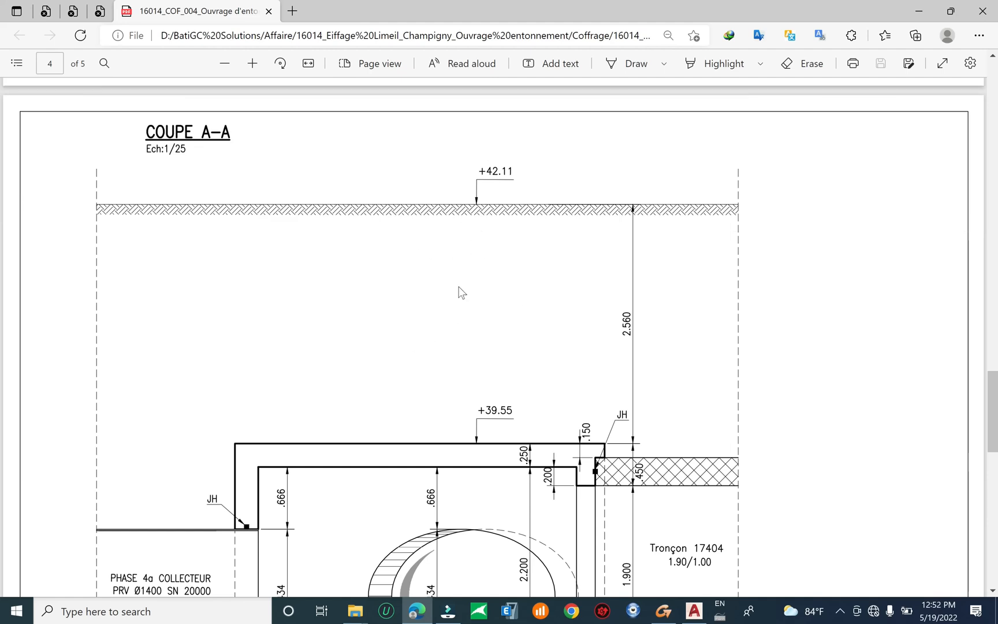
scroll(502, 312, "down", 3)
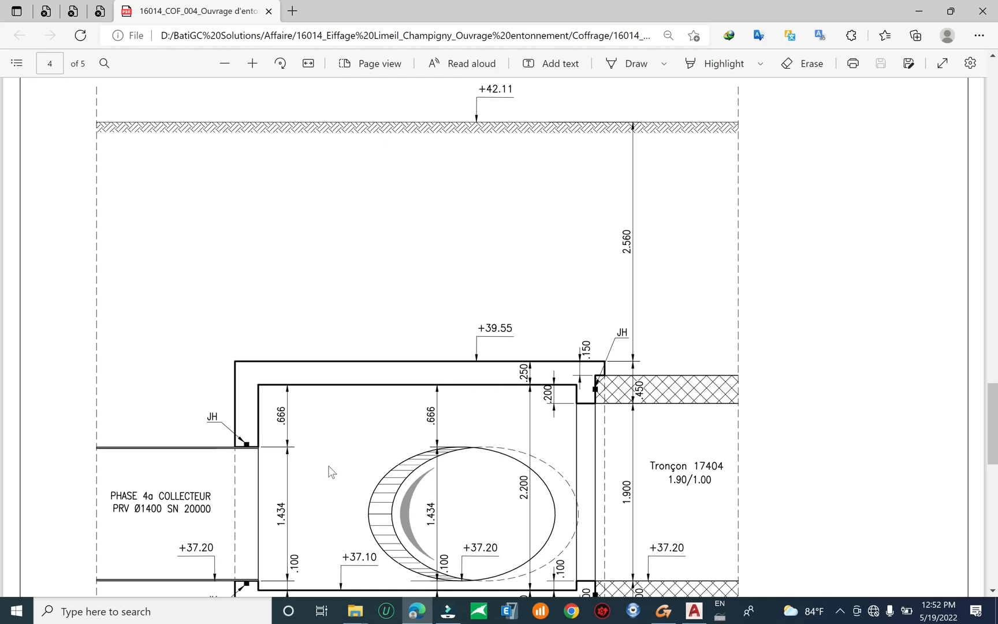
scroll(363, 440, "down", 2)
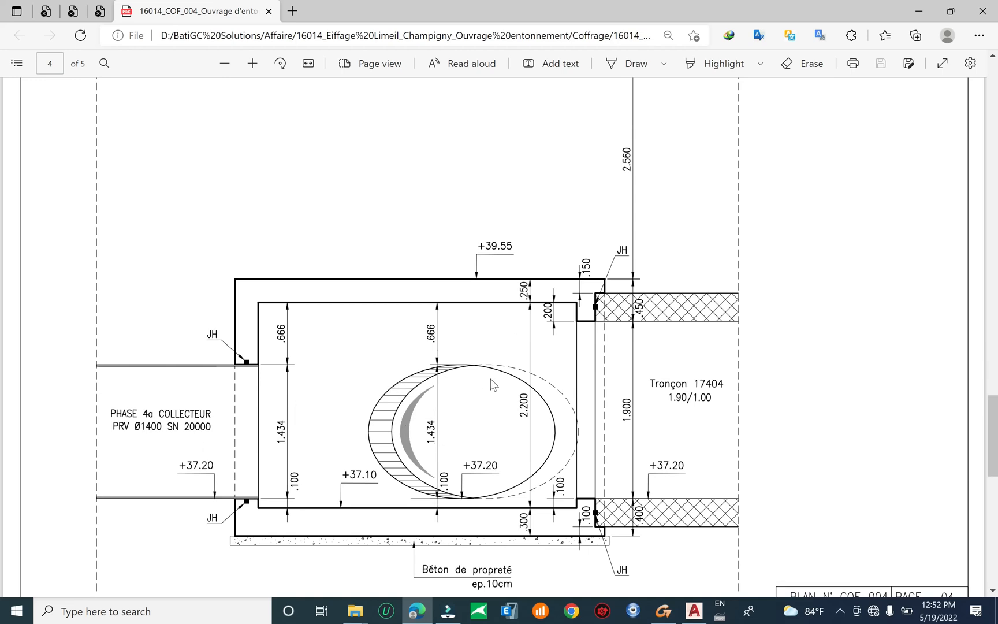
scroll(511, 392, "down", 2)
scroll(535, 389, "up", 3)
scroll(534, 388, "up", 2)
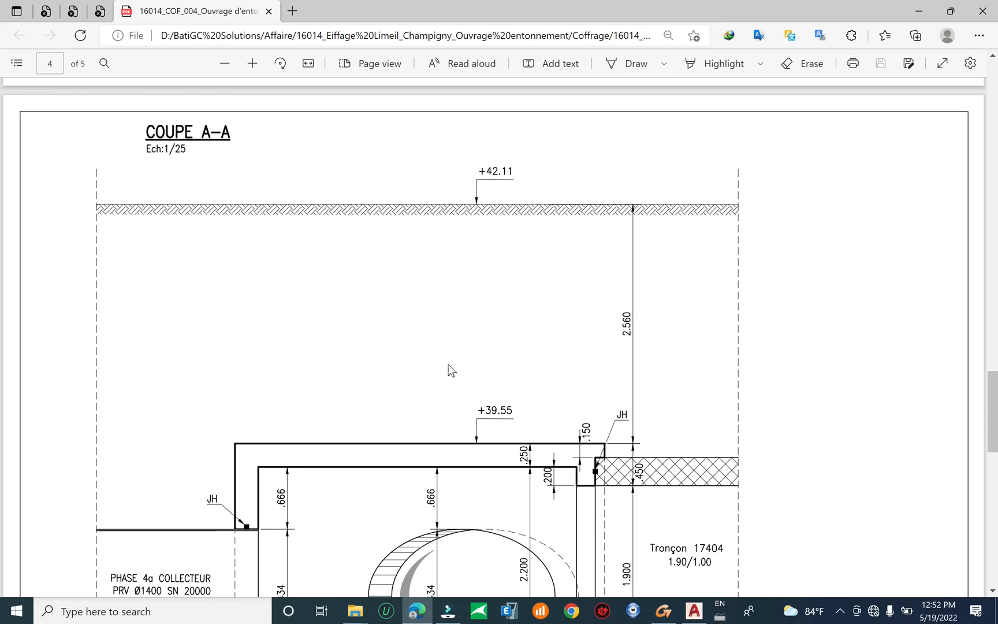
Switch back to Advance Design and open the Soils manager to consult the soil list's densities and internal angles
left_click(664, 611)
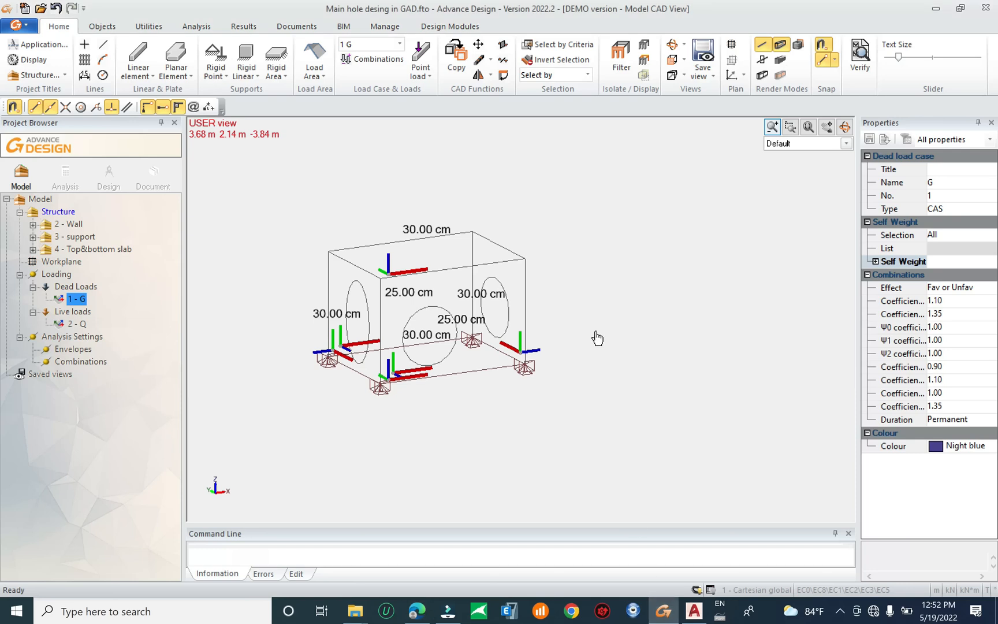
left_click(296, 26)
left_click(344, 26)
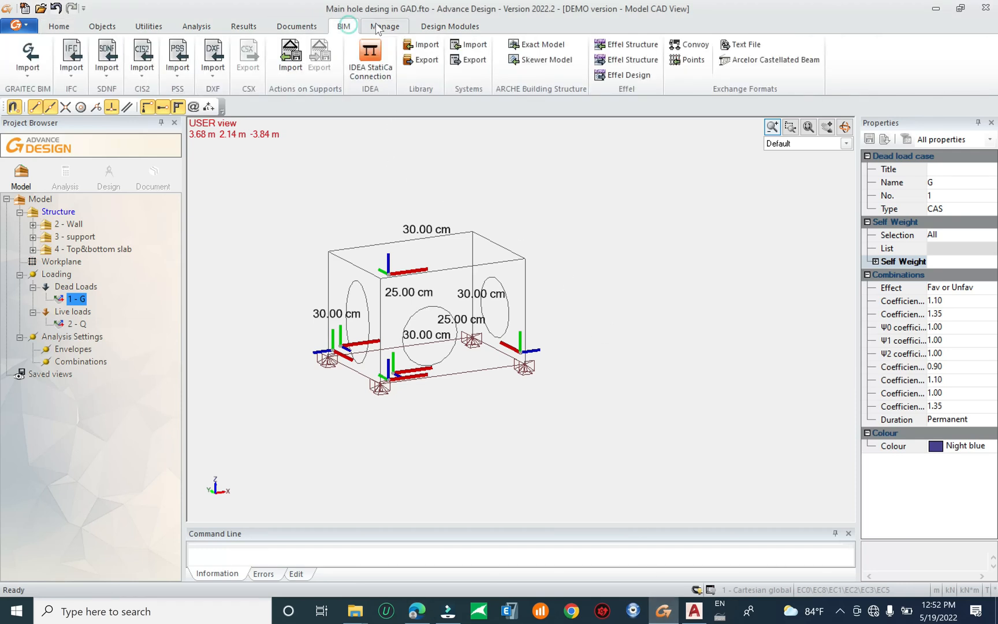
left_click(385, 26)
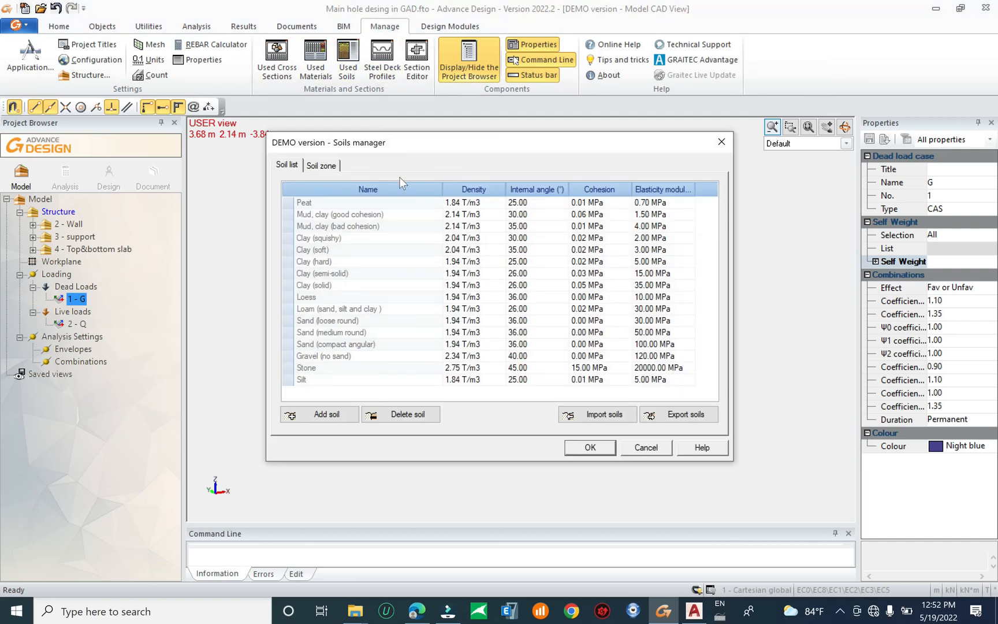
Review the soil layers defined in the soil zone and leave the soils manager without changes
left_click(320, 165)
left_click(360, 226)
left_click(706, 227)
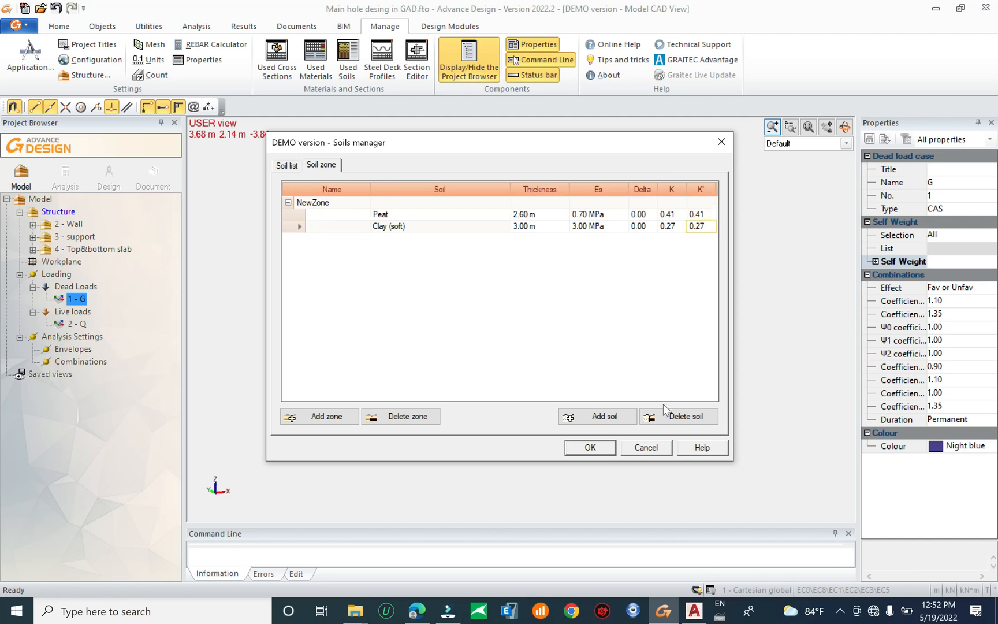
left_click(647, 450)
left_click(659, 327)
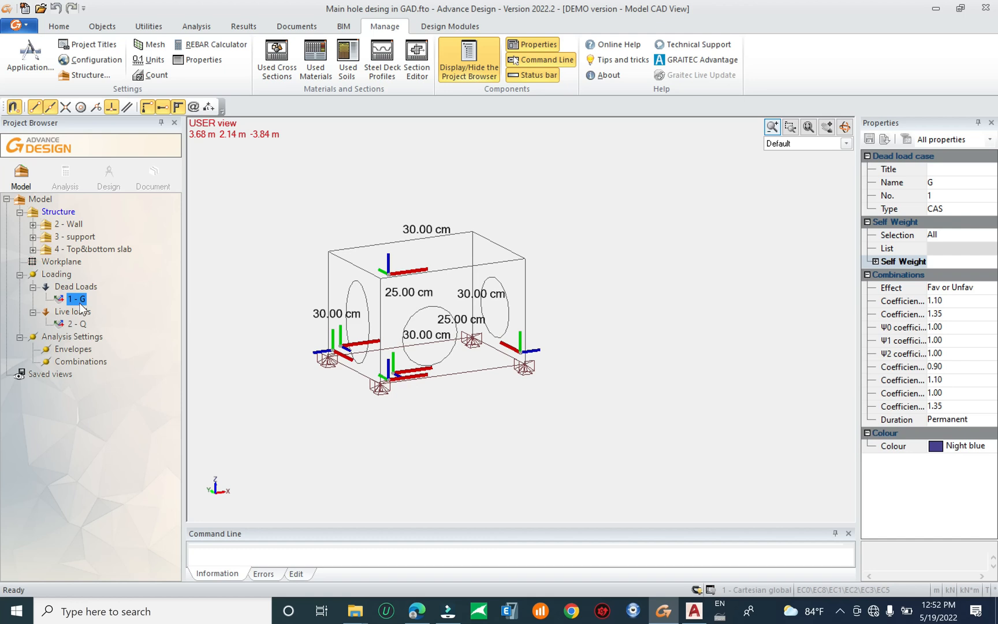
Select the four manhole walls and open the pressure generator's soil settings for them
middle_click_drag(486, 377, 443, 323)
left_click_drag(596, 287, 268, 296)
middle_click_drag(402, 389, 452, 405)
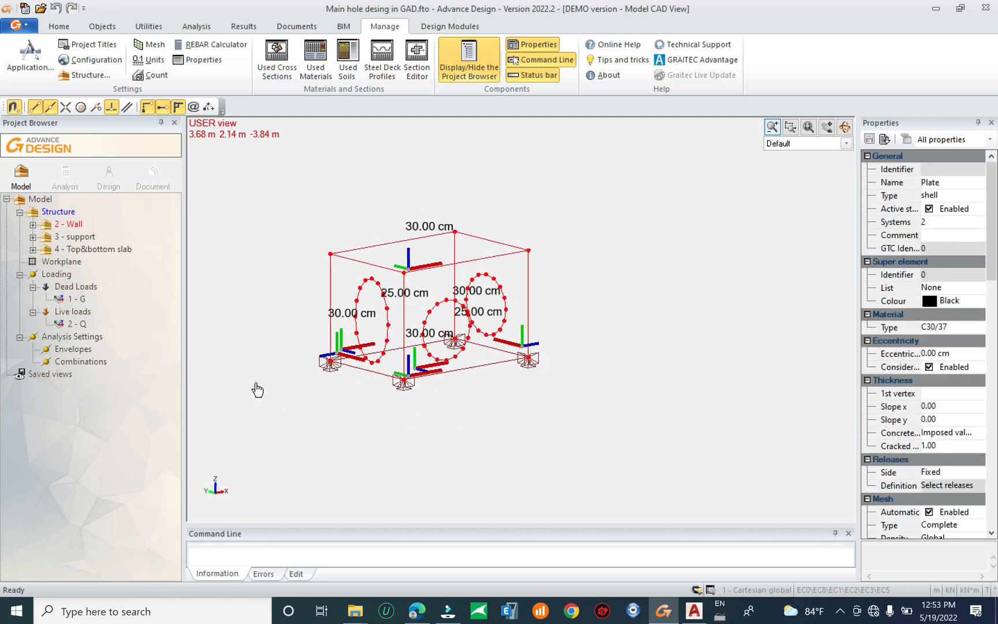
right_click(526, 293)
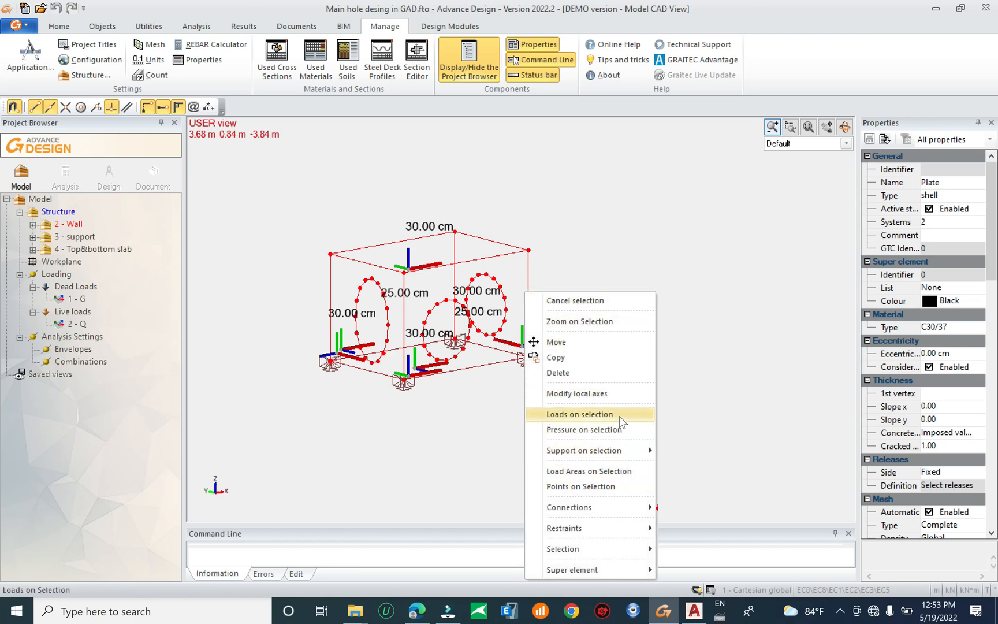
left_click(621, 429)
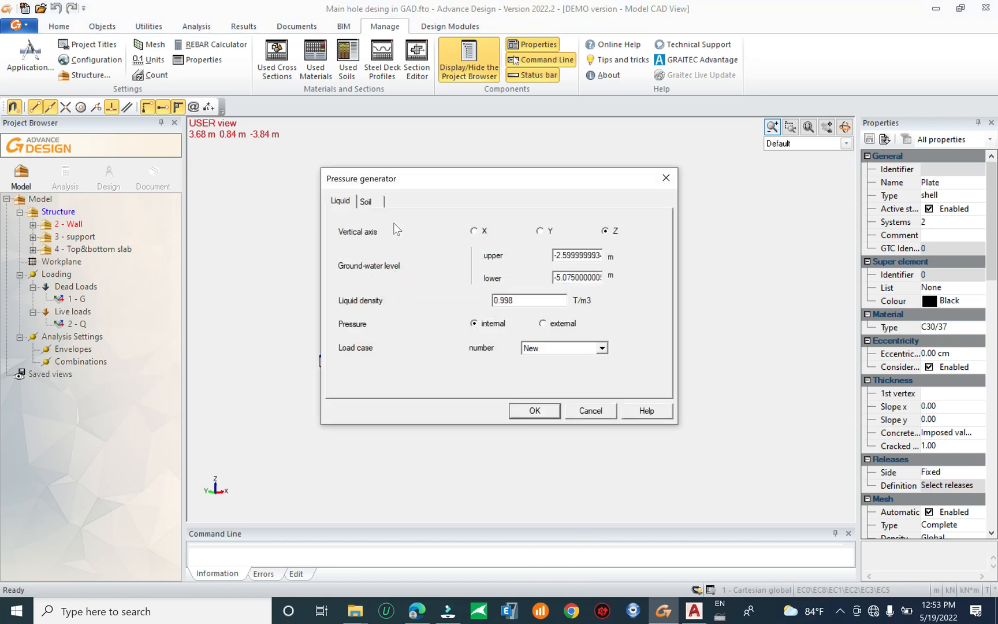
left_click(367, 202)
left_click_drag(428, 180, 603, 161)
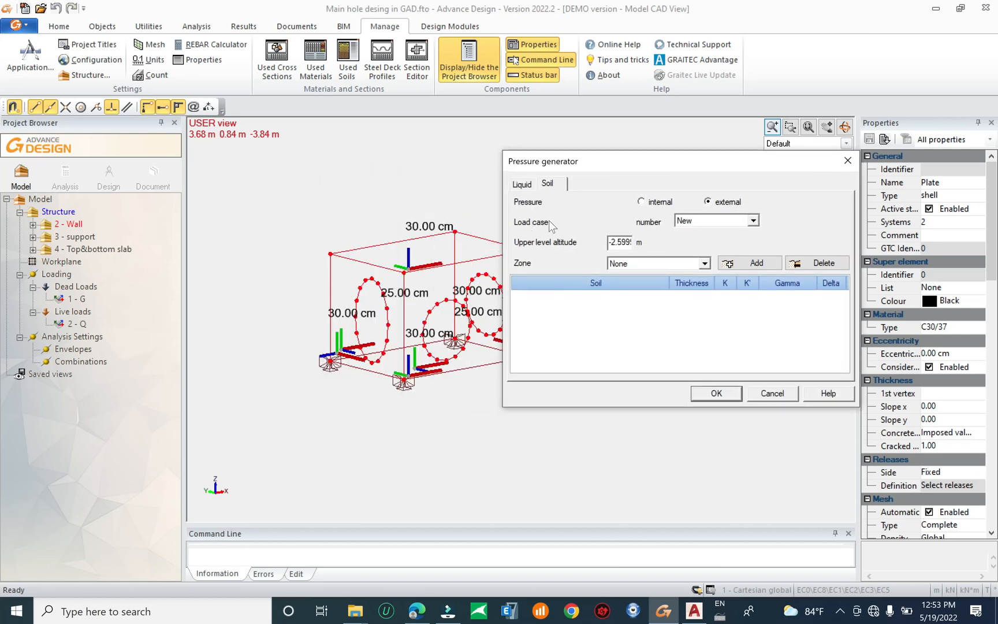
Assign the external soil pressure to load case 1 G and choose the soil zone NewZone
left_click(717, 220)
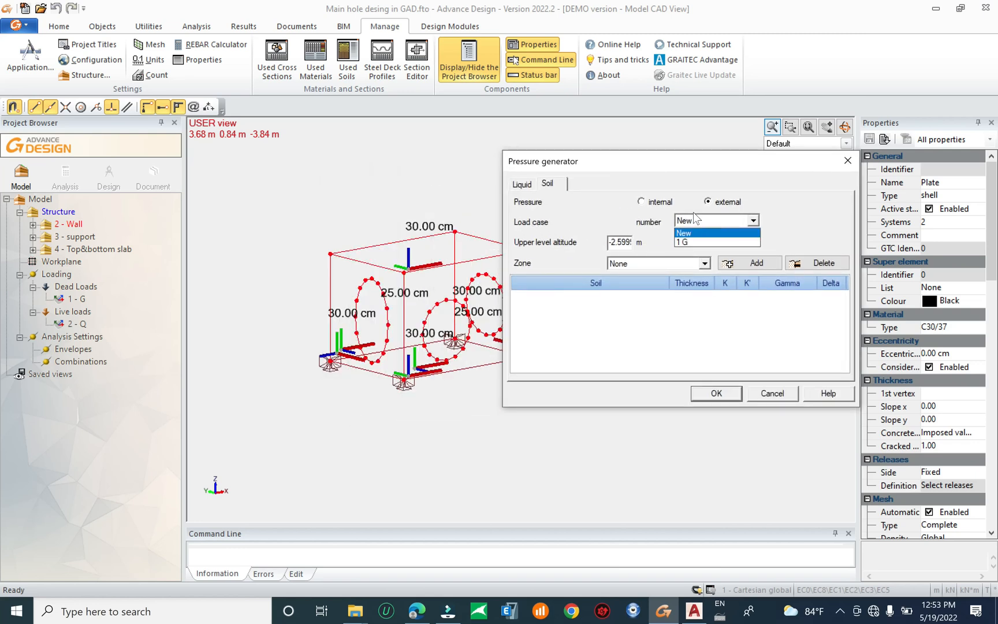
left_click(697, 200)
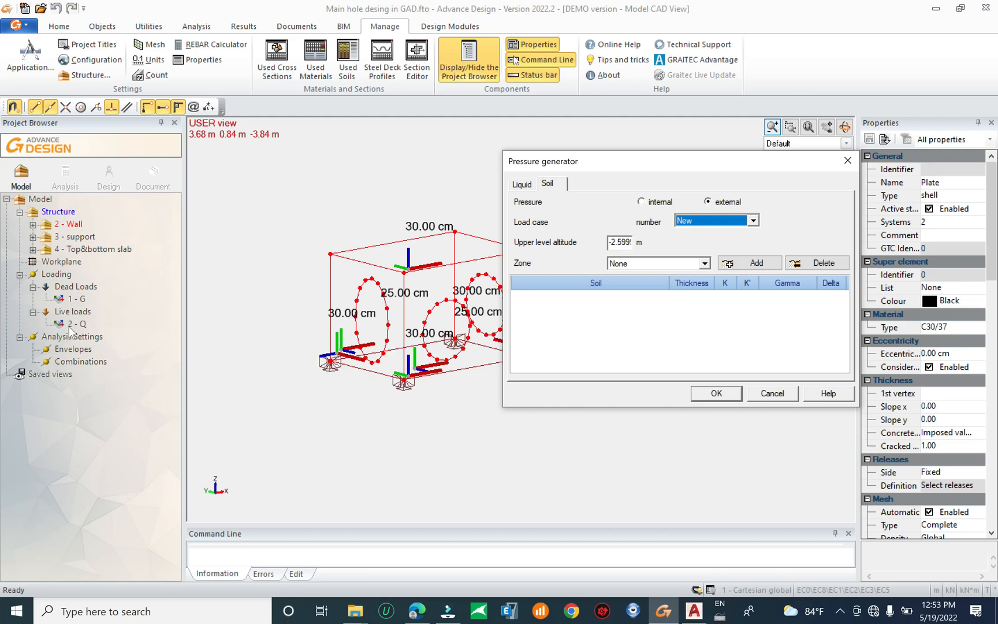
left_click(753, 221)
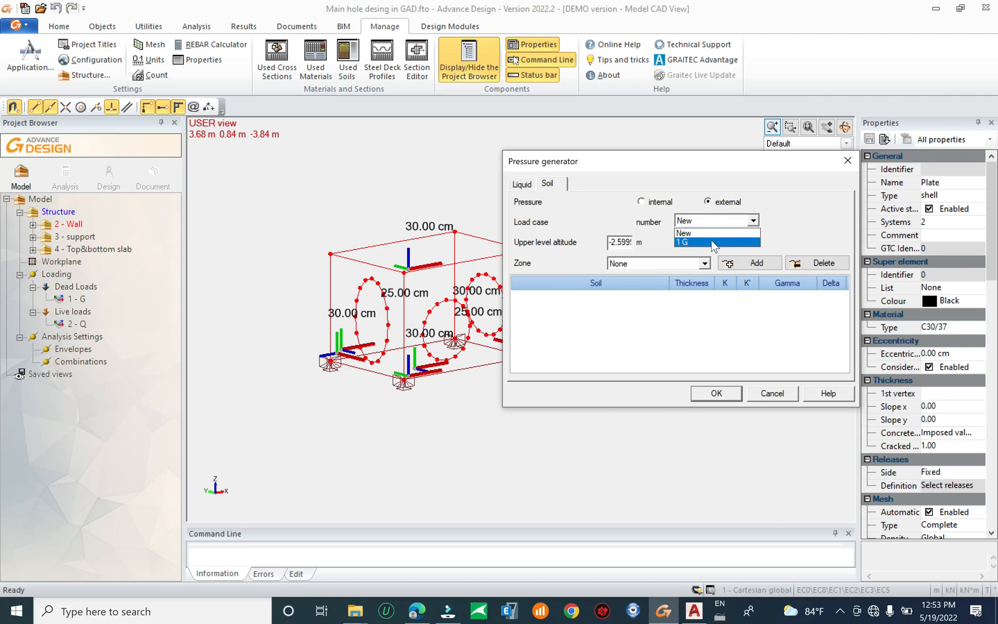
left_click(714, 242)
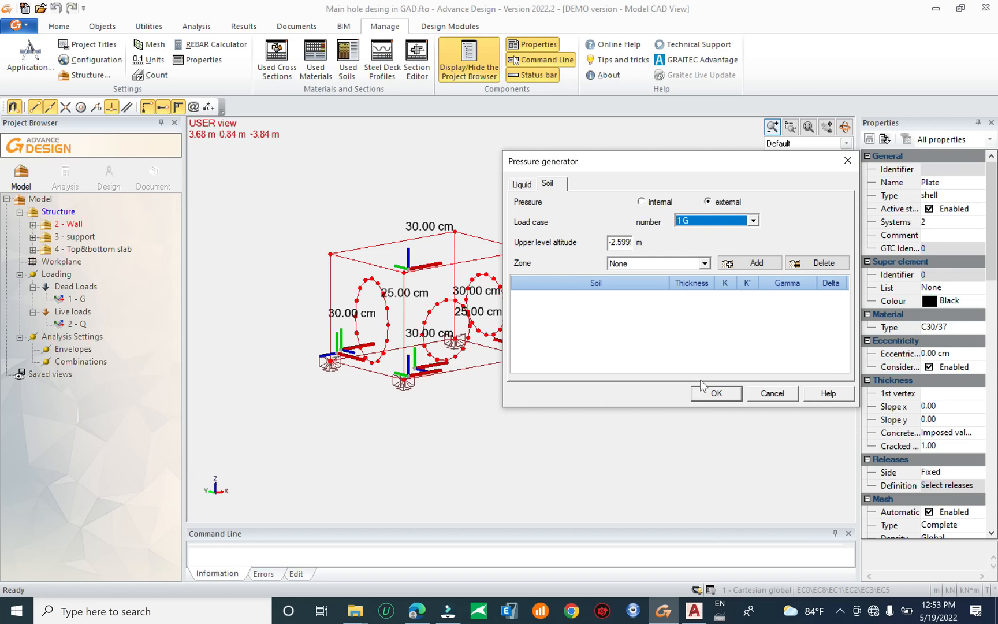
left_click(675, 266)
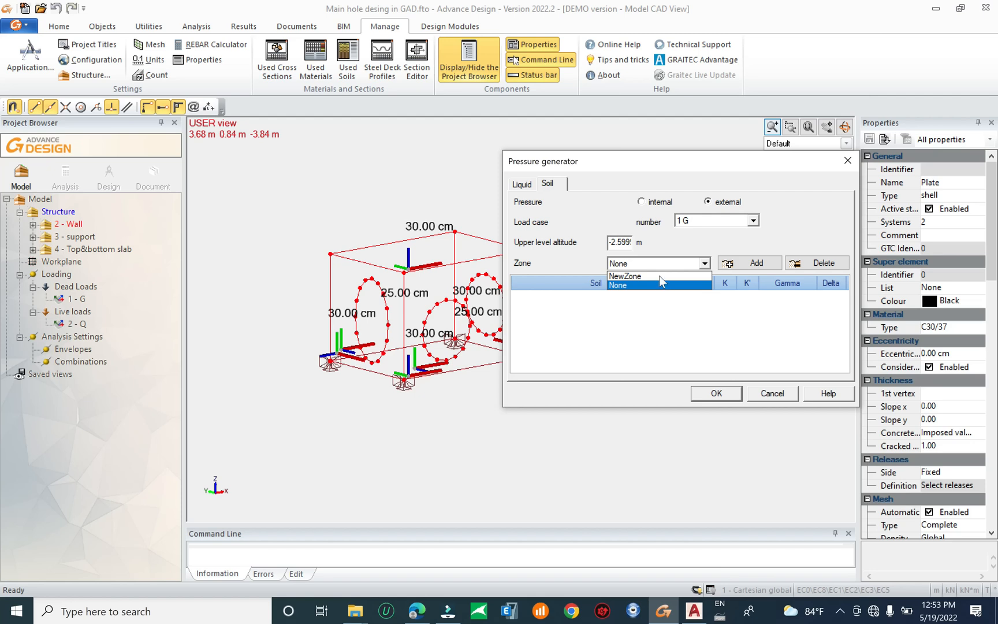
left_click(636, 272)
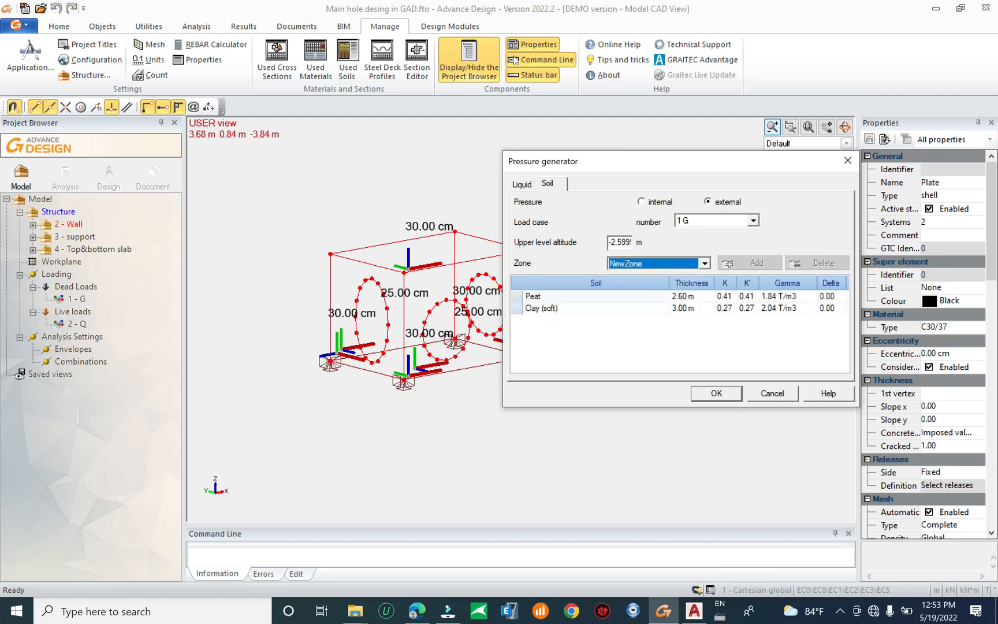
Check the ground level in the PDF section drawing, set the upper level altitude to 0 m and generate the soil pressure
key("shift+Tab")
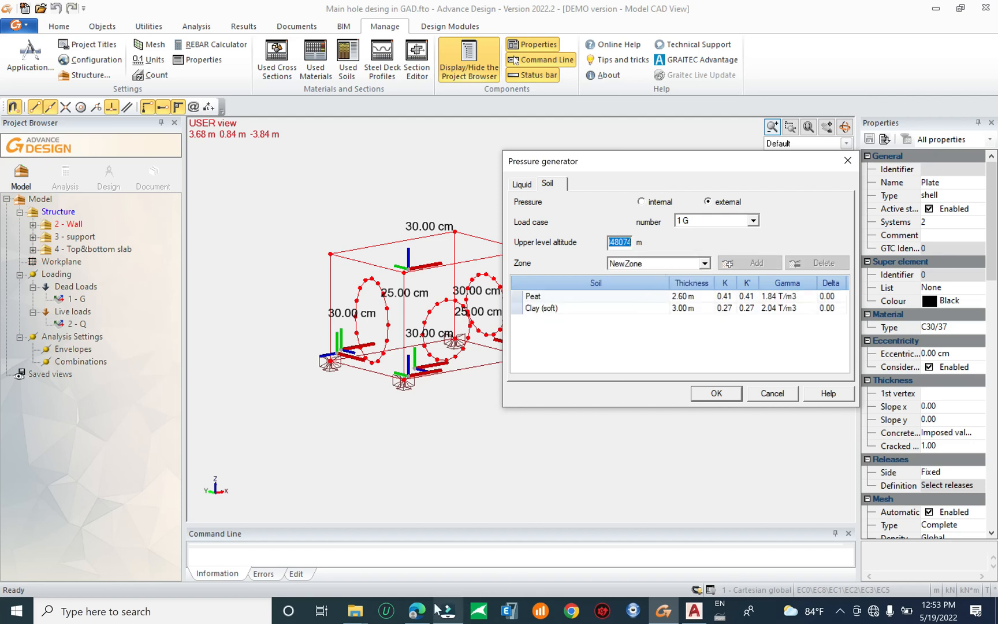
left_click(417, 612)
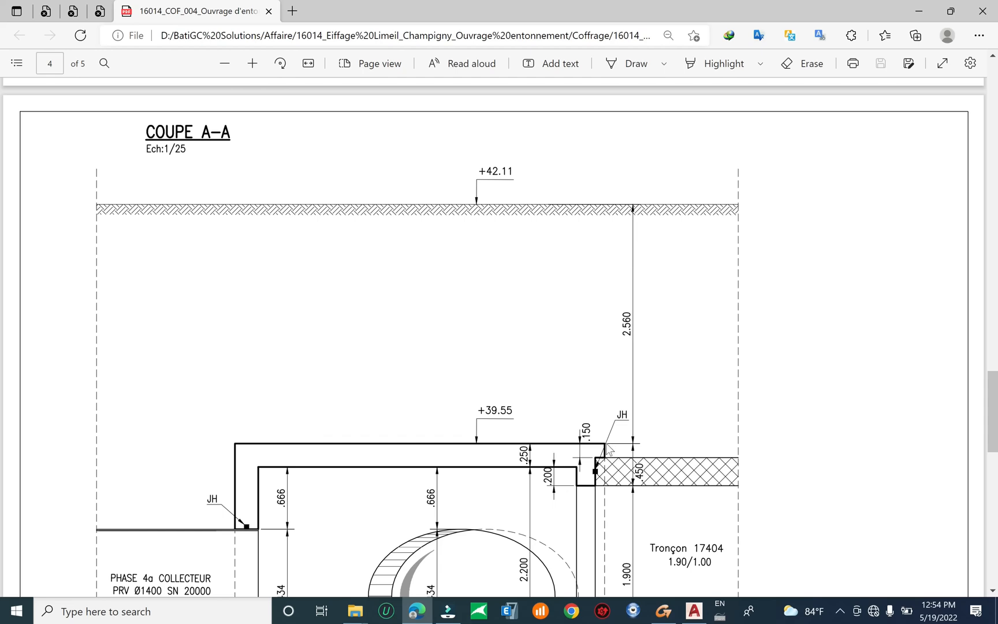
left_click(919, 11)
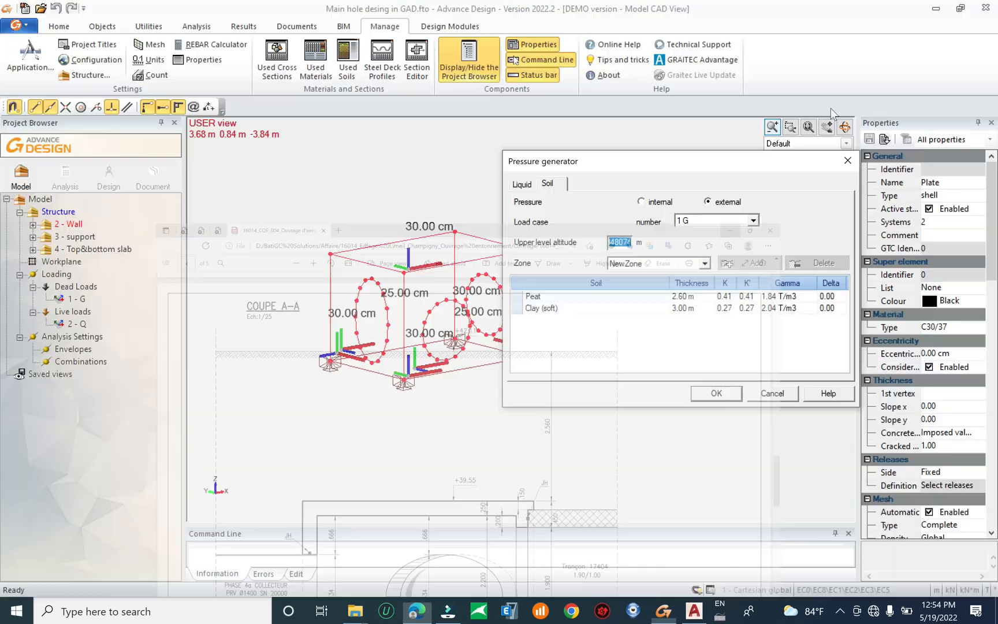
type("0")
left_click(717, 394)
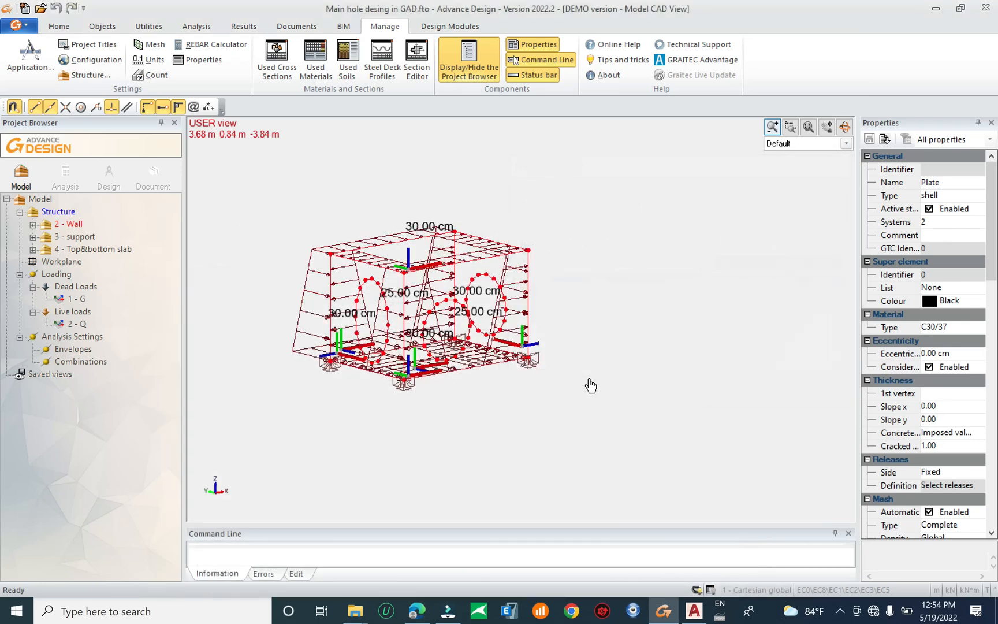
Examine the directions of the generated soil pressures around the manhole and the properties of one Clay (soft) load
middle_click_drag(469, 370, 406, 392, "shift")
scroll(502, 364, "up", 3)
scroll(498, 361, "up", 2)
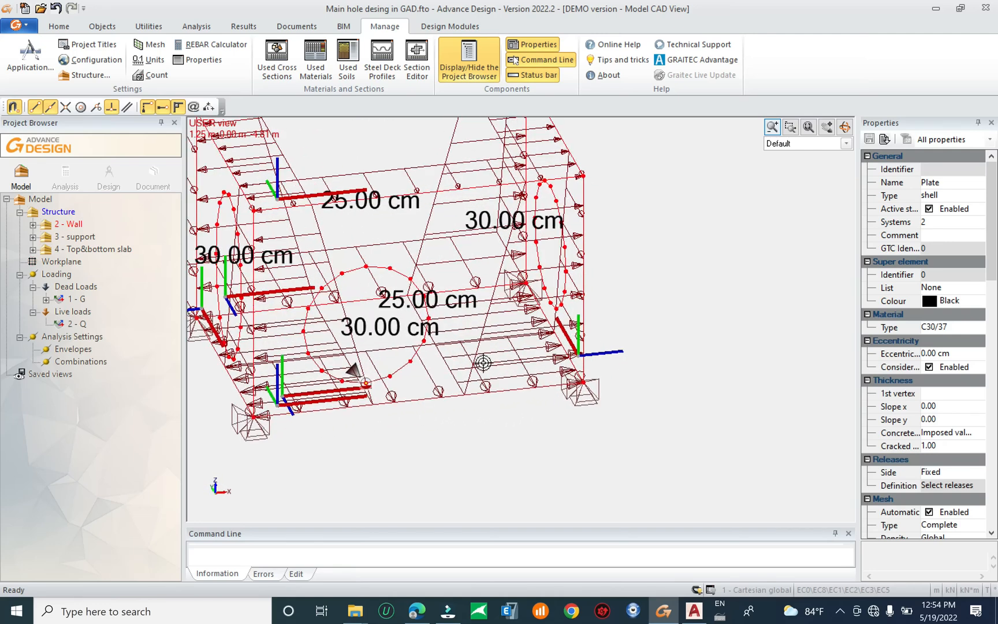
middle_click_drag(518, 363, 604, 439, "shift")
scroll(640, 372, "down", 2)
left_click(381, 377)
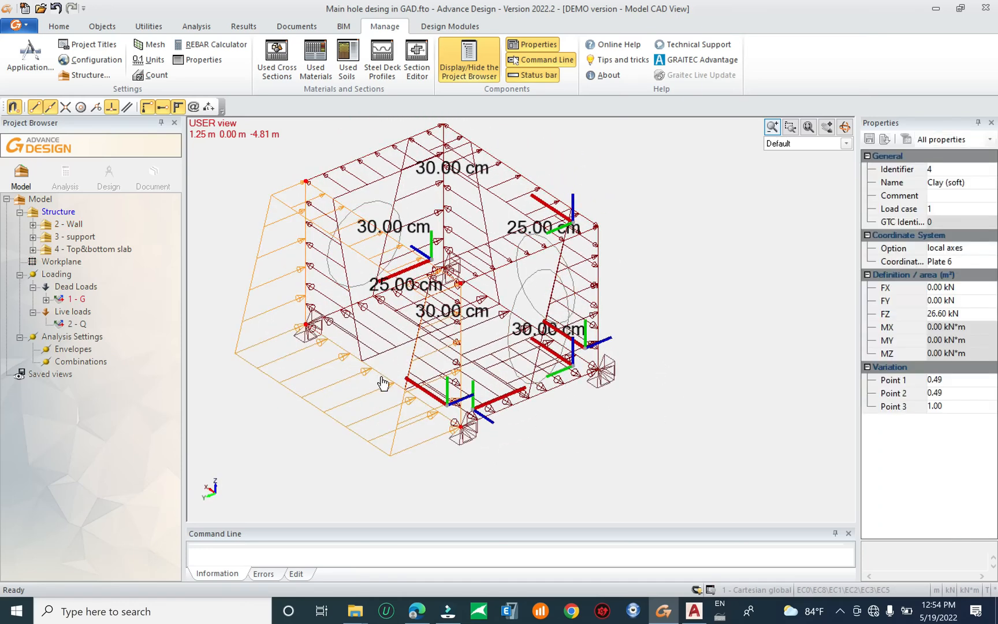
middle_click_drag(517, 402, 495, 393, "shift")
Undo the generated soil pressure loads on the walls
key("Escape")
left_click(285, 191)
key("ctrl+z")
left_click(385, 228)
Change the local axes of the 25 cm thick wall plate 6 so that its normal points outward
middle_click_drag(598, 313, 435, 466, "shift")
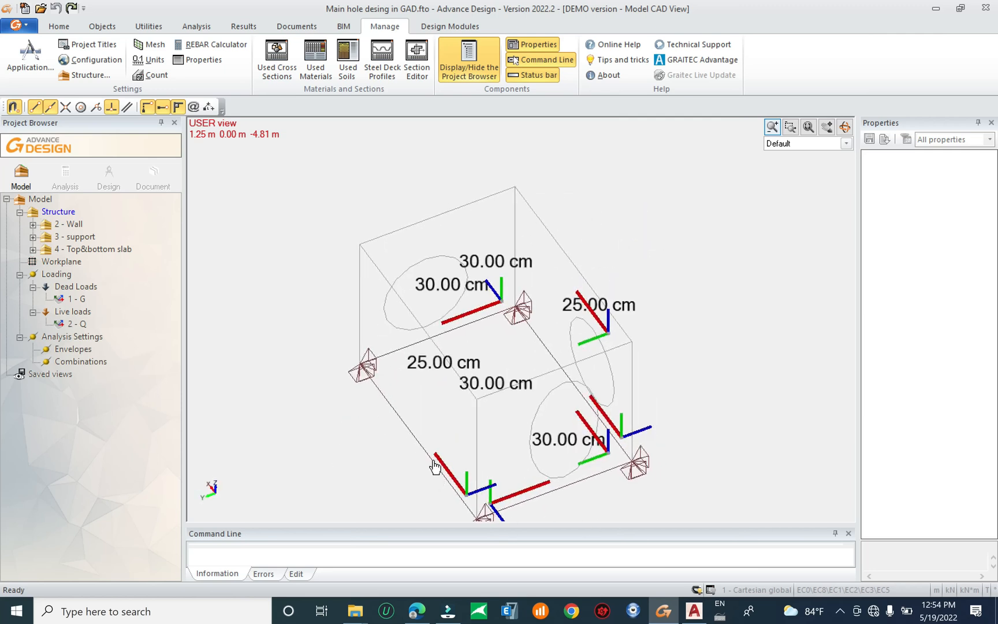
left_click(438, 468)
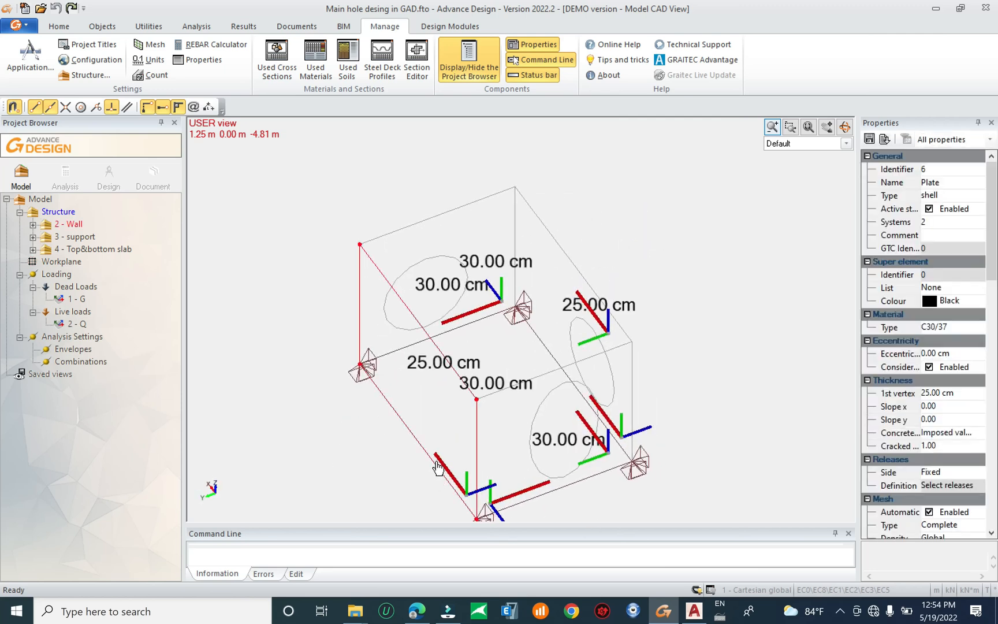
middle_click_drag(654, 371, 543, 404, "shift")
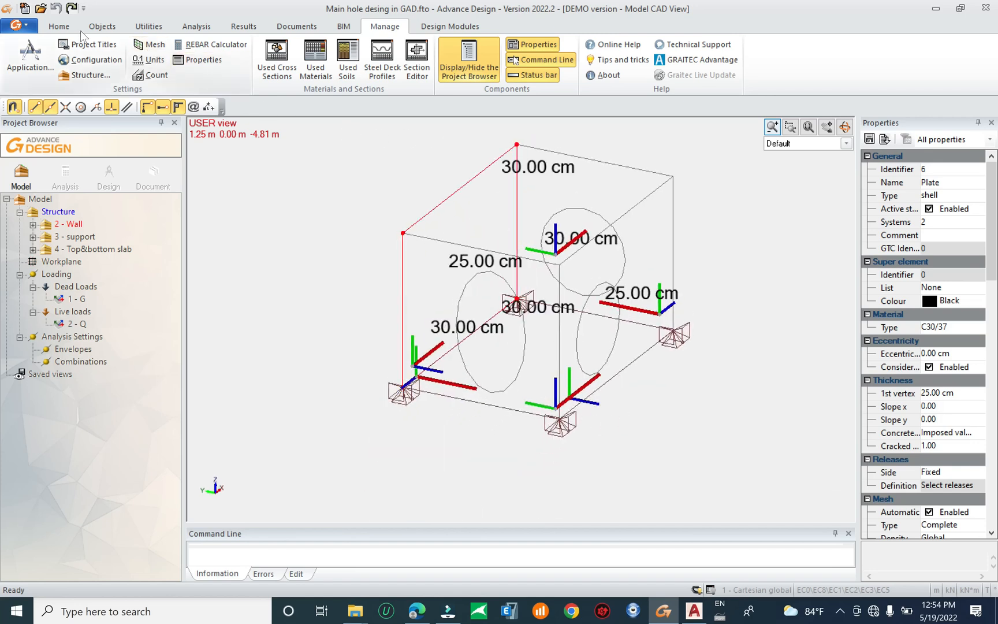
left_click(60, 28)
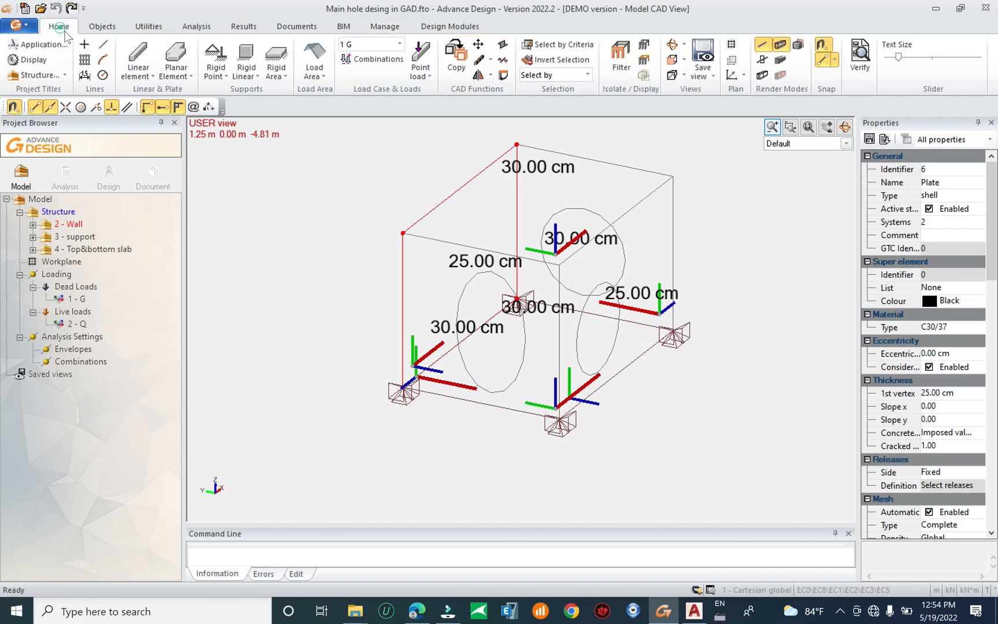
left_click(102, 26)
left_click(149, 26)
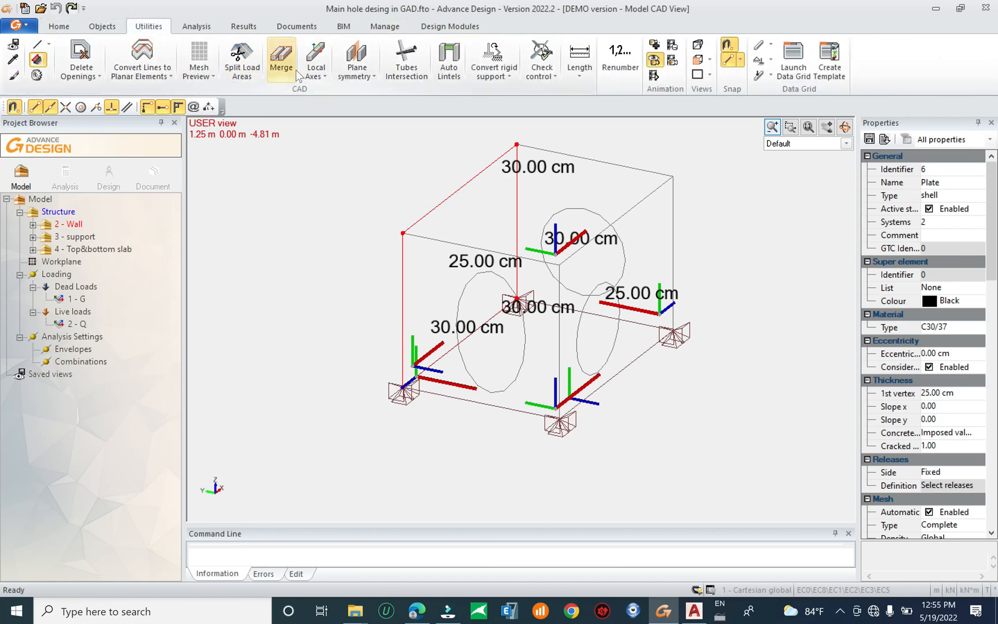
left_click(318, 59)
left_click(317, 59)
left_click(318, 59)
left_click(318, 59)
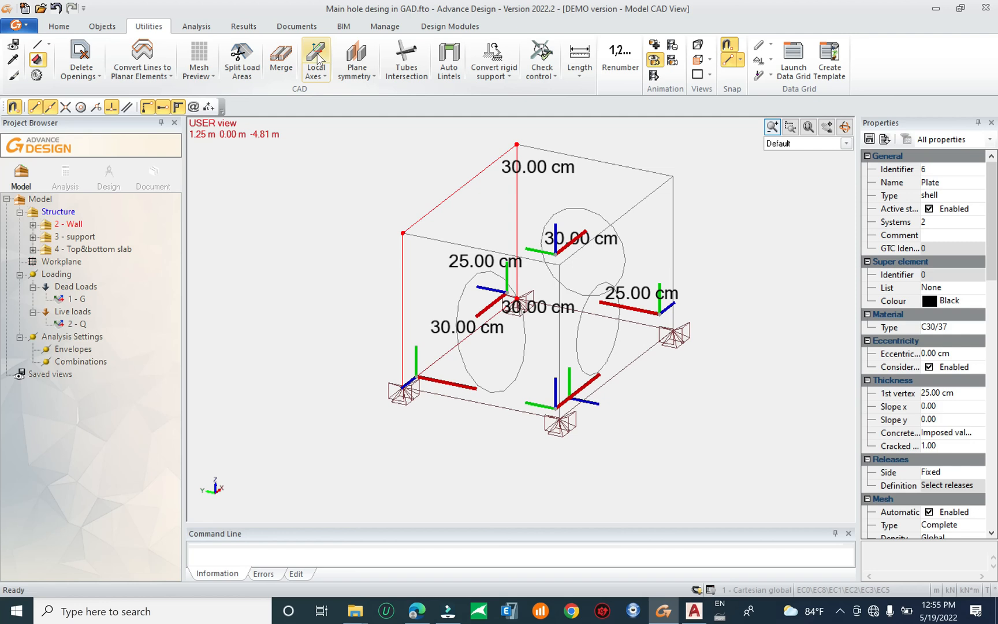
Reselect the four manhole walls and bring up the soil pressure settings again
middle_click_drag(653, 382, 622, 350)
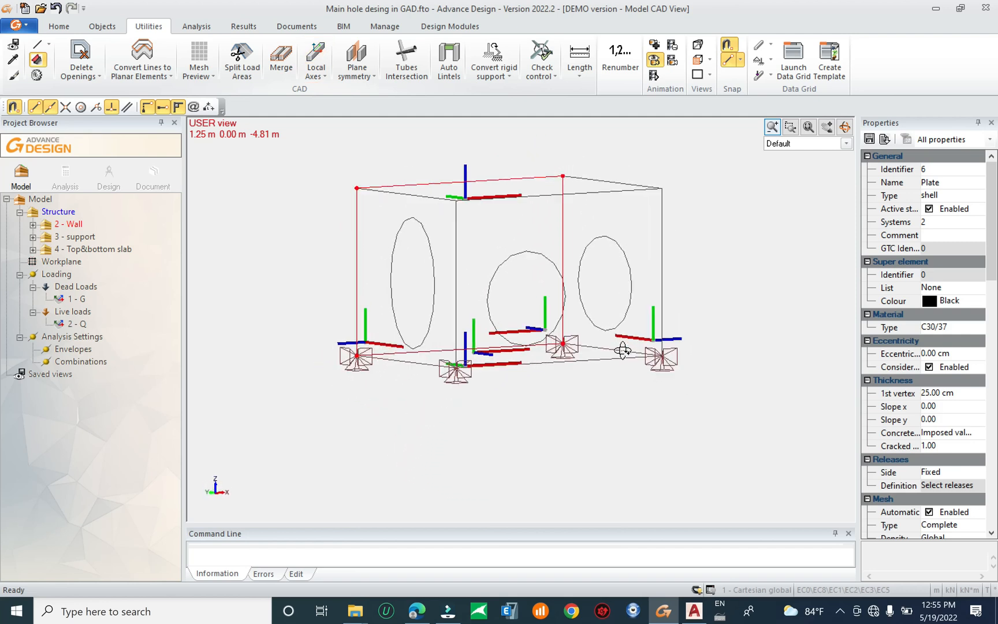
left_click_drag(715, 238, 275, 268)
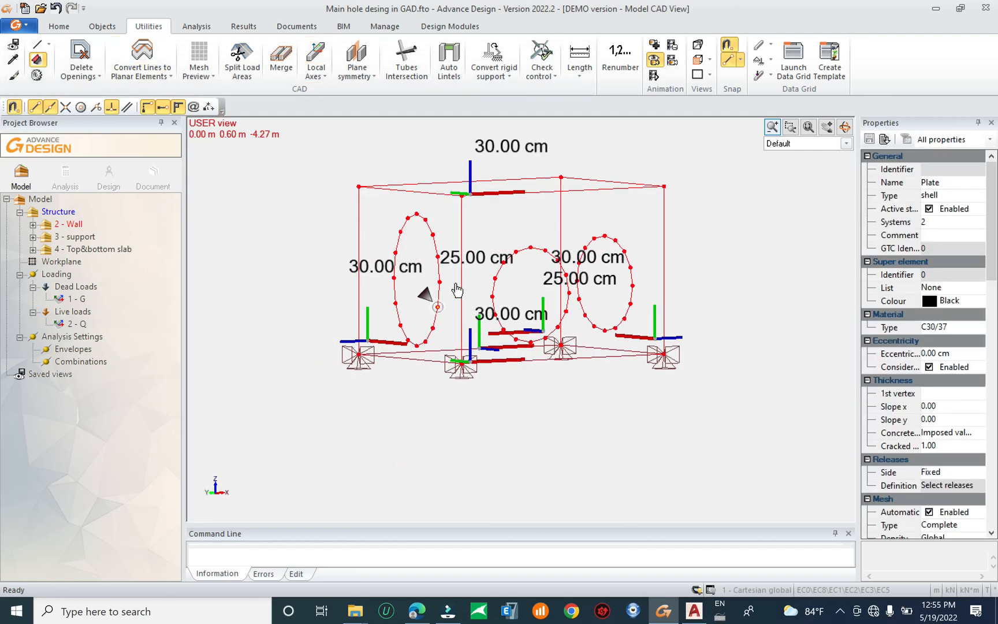
right_click(456, 237)
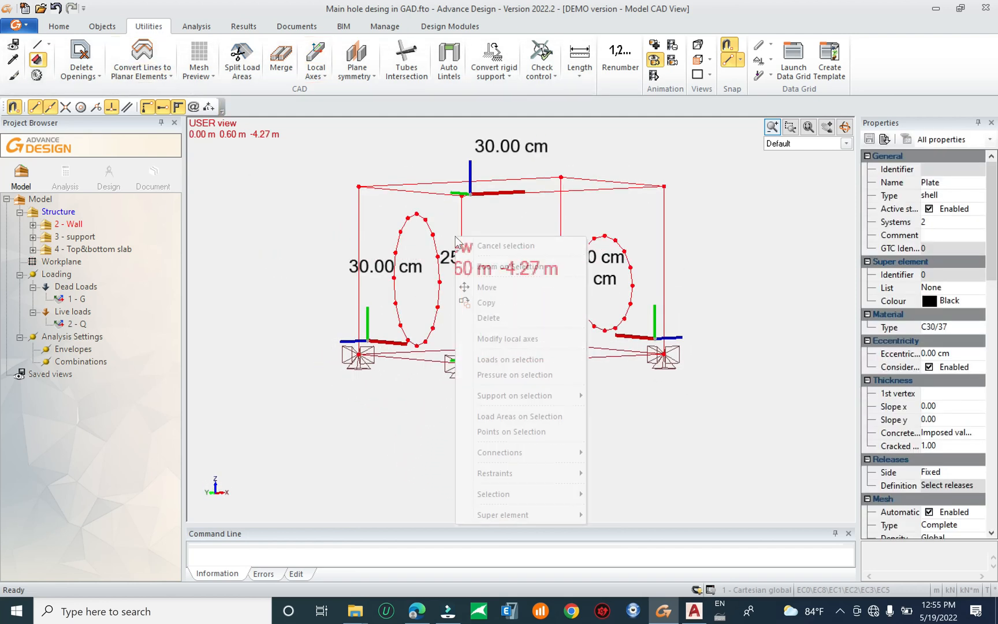
left_click(550, 374)
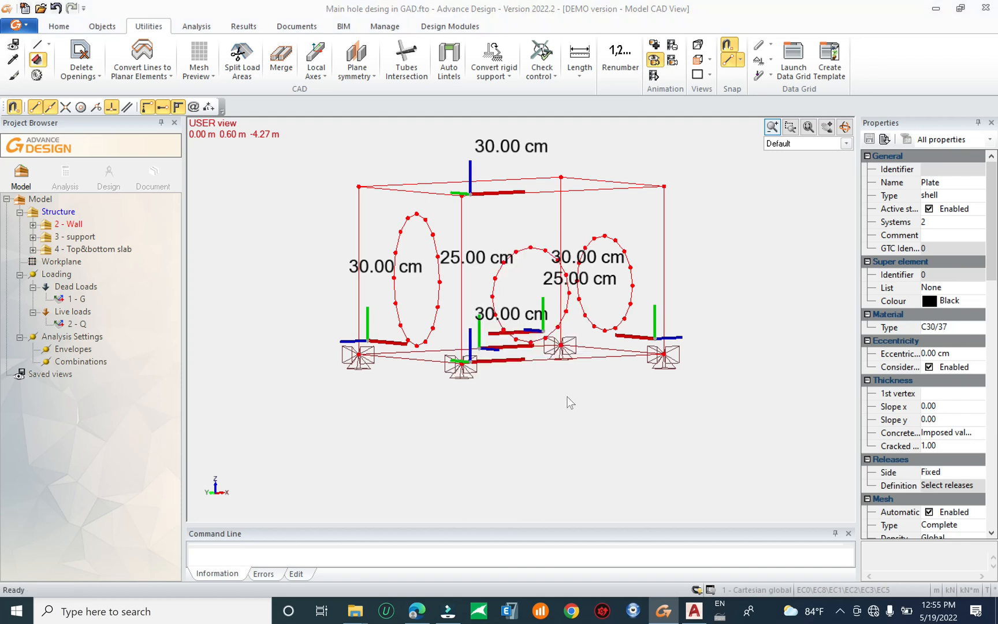
left_click(376, 204)
left_click_drag(541, 179, 931, 233)
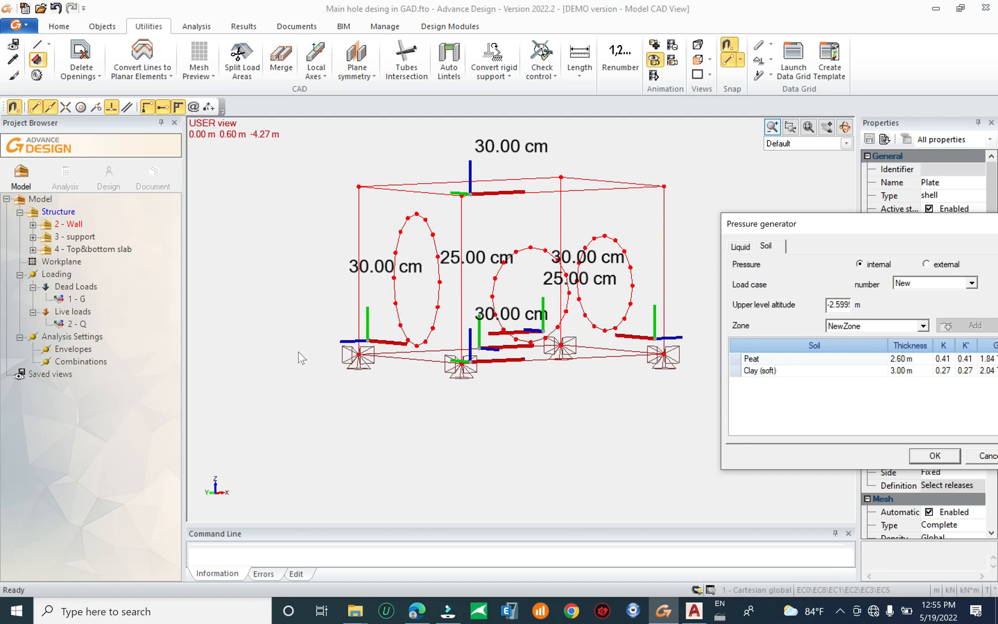
Generate internal soil pressure on the walls in load case 1 G with upper level altitude 0 m and zone NewZone, and clear the selection
left_click(935, 283)
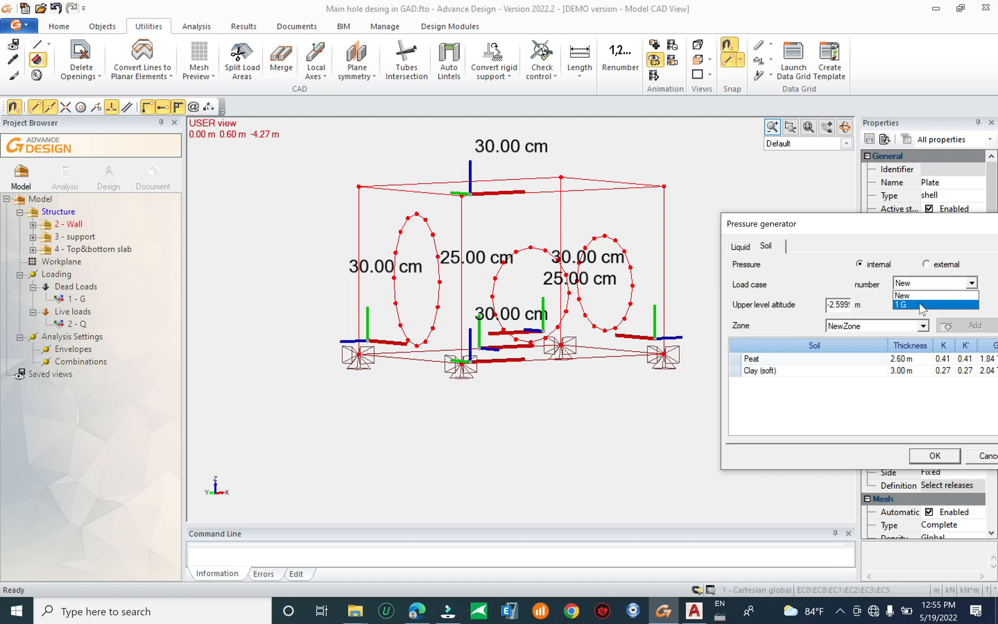
left_click(921, 305)
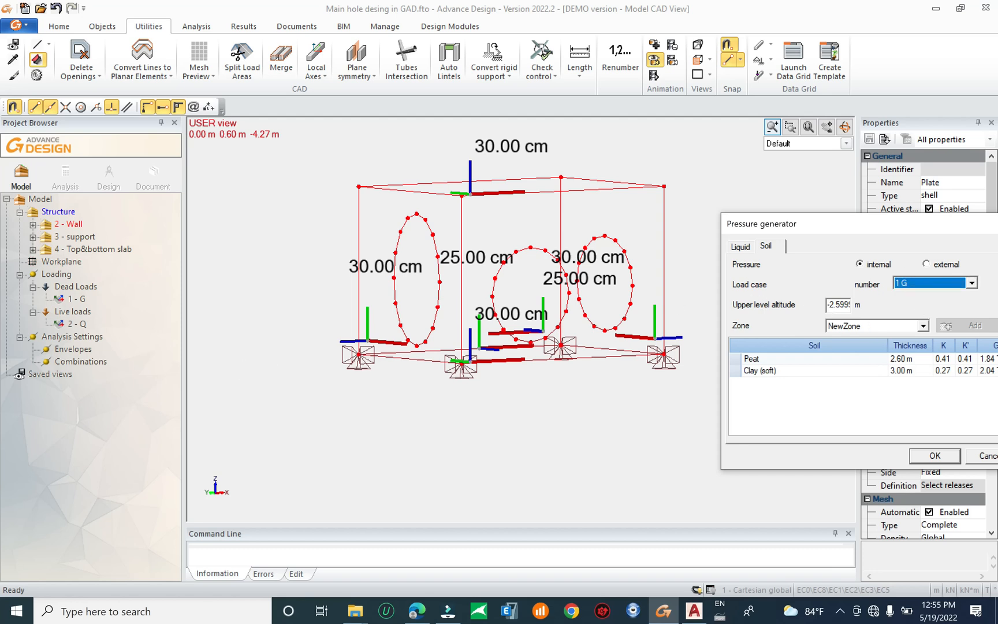
key("Tab")
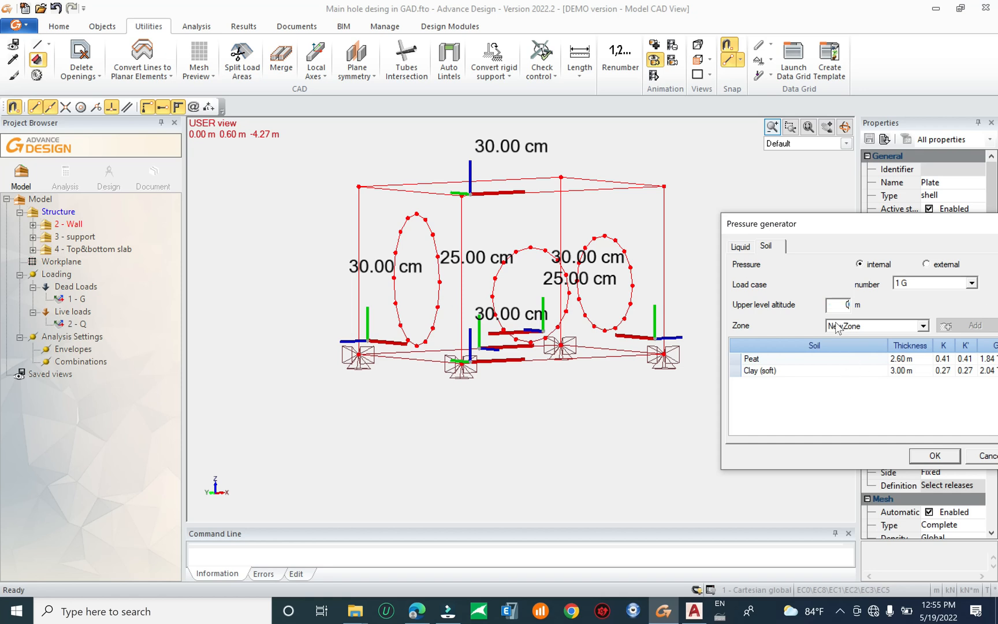
left_click_drag(873, 226, 683, 157)
left_click(680, 258)
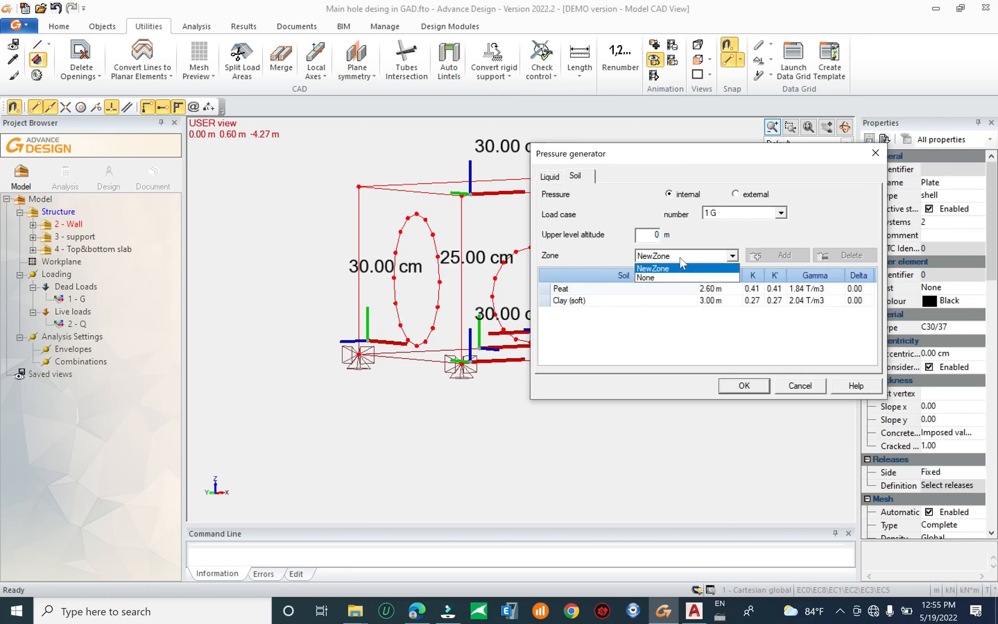
left_click(670, 270)
left_click(751, 392)
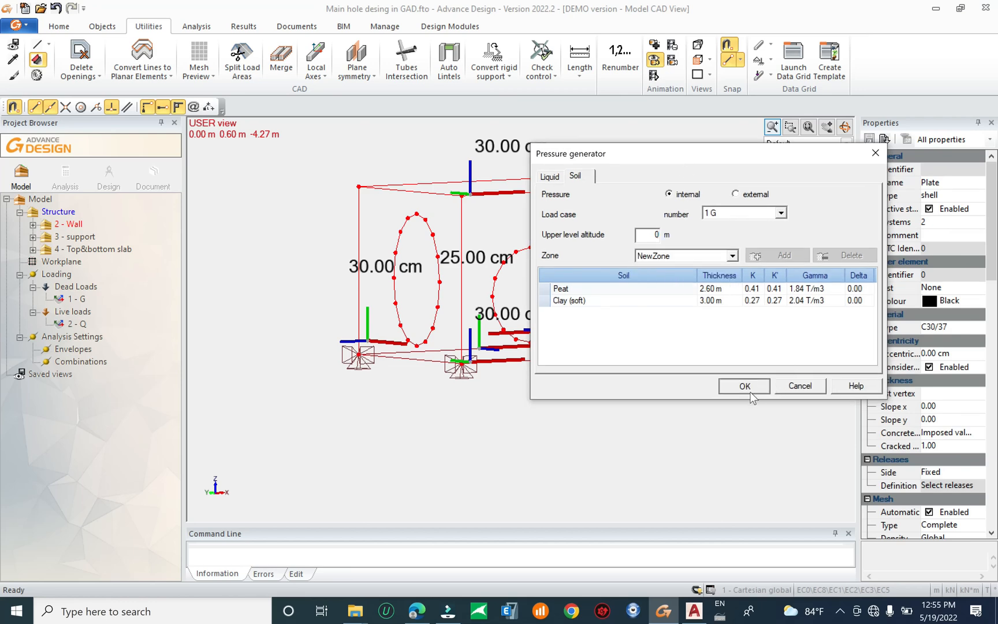
middle_click_drag(430, 403, 528, 448, "shift")
key("Escape")
scroll(572, 470, "down", 3)
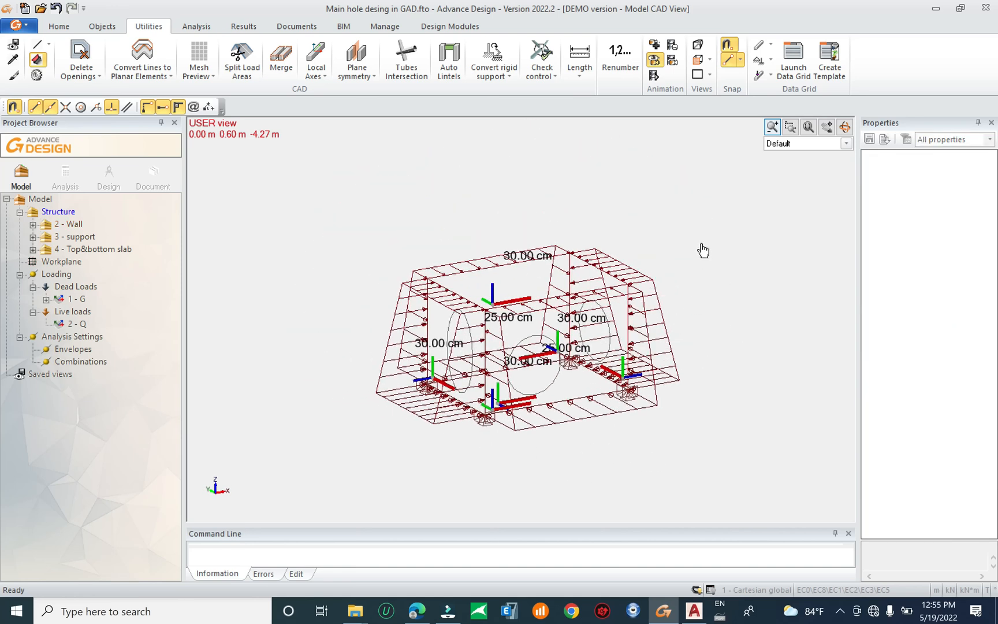
Undo the soil pressure loads generated on the walls and hide the support system
key("ctrl+z")
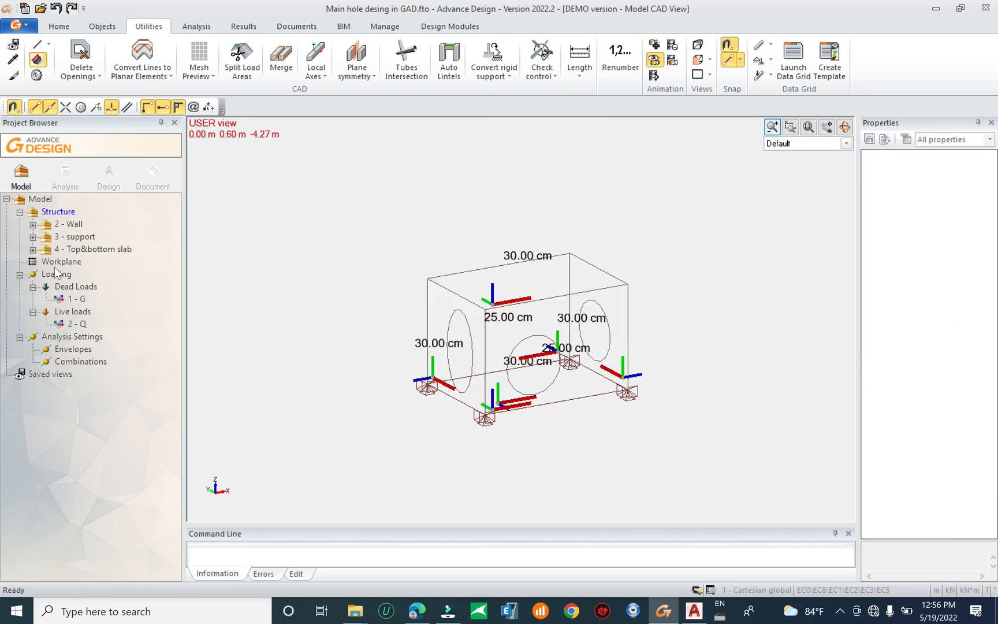
double_click(73, 236)
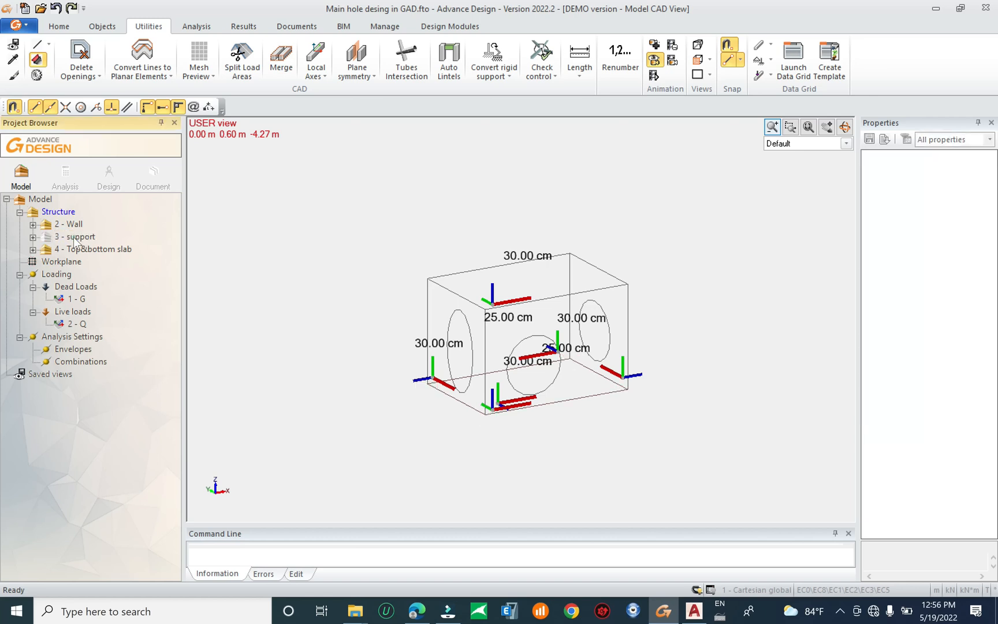
Select all four walls and both slabs of the manhole and bring up the soil pressure settings
left_click_drag(689, 238, 366, 322)
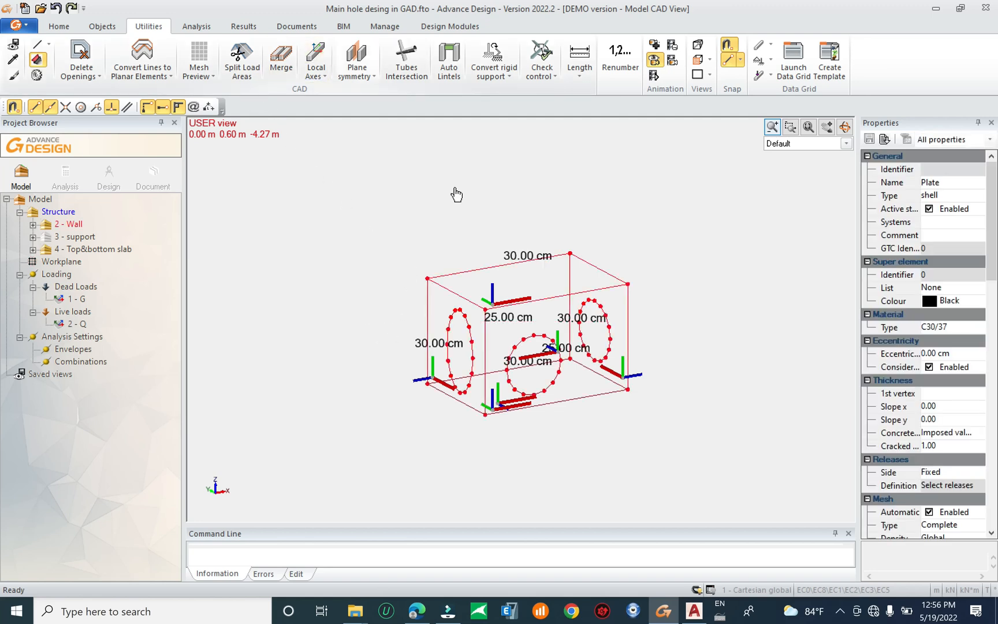
right_click(558, 280)
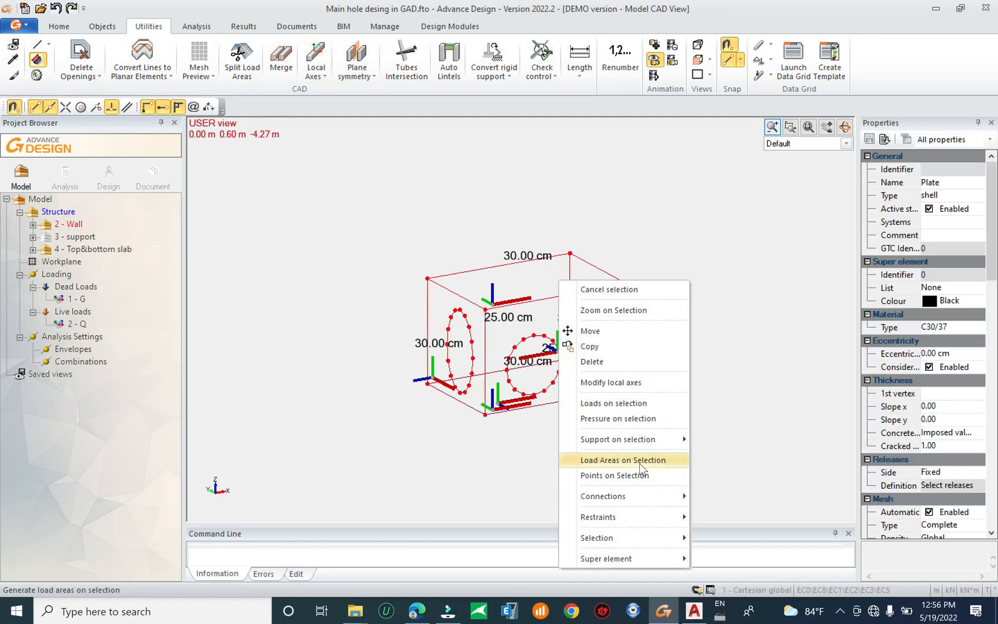
left_click(650, 422)
left_click(365, 201)
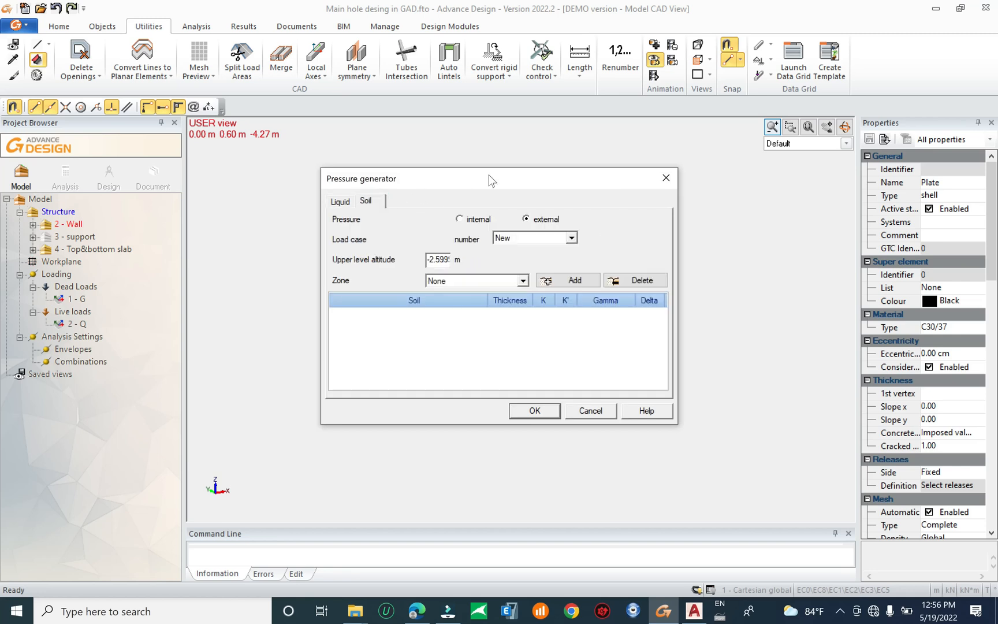
Generate internal soil pressure on the walls and slabs in load case 1 G with upper level altitude 0 m and zone NewZone, and clear the selection
left_click_drag(514, 182, 860, 188)
left_click(883, 248)
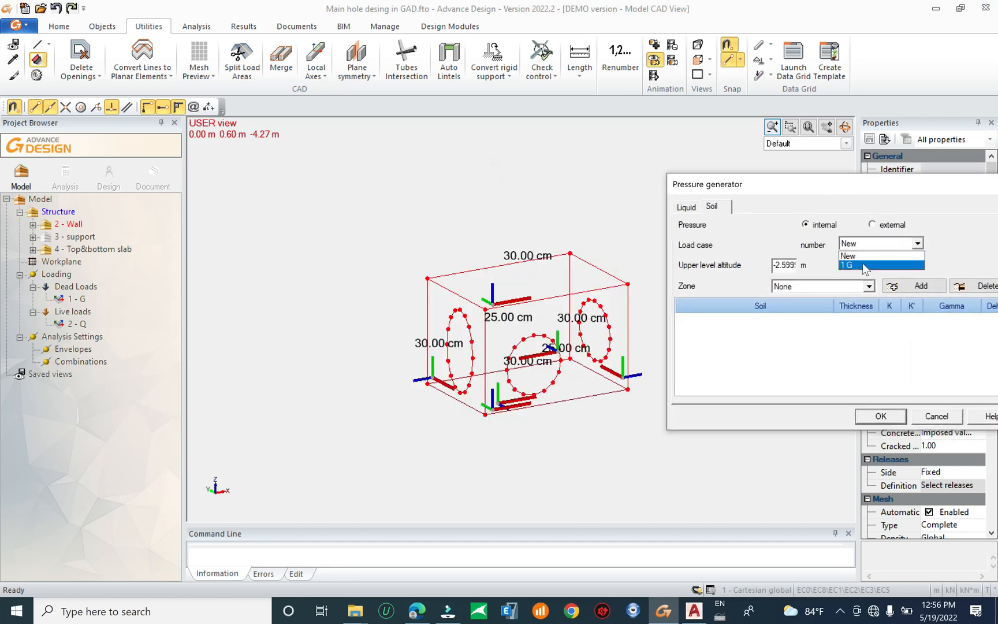
left_click(864, 266)
left_click(775, 265)
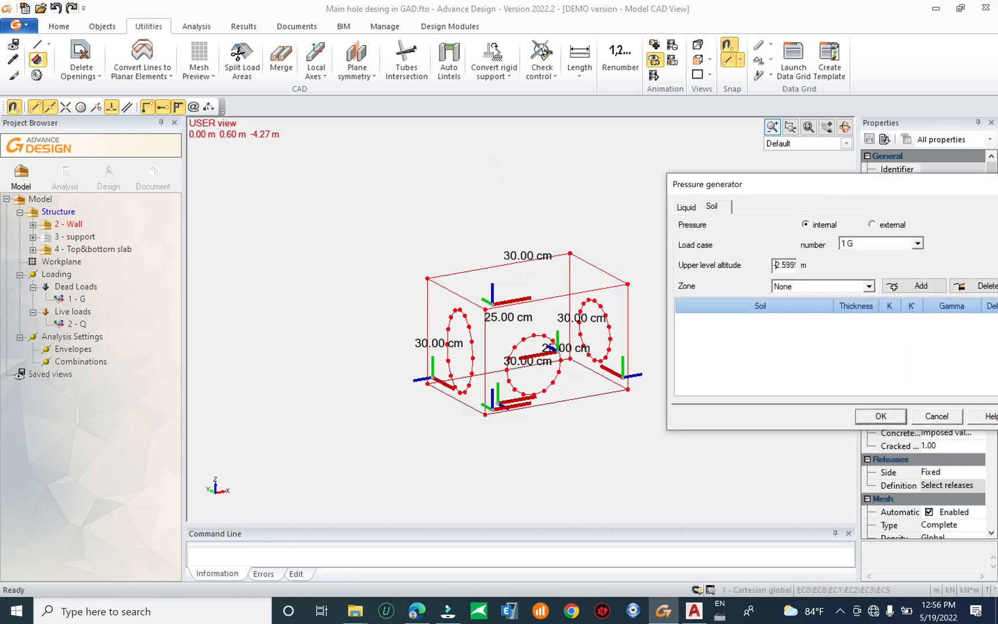
type("-0")
left_click(937, 282)
left_click(831, 287)
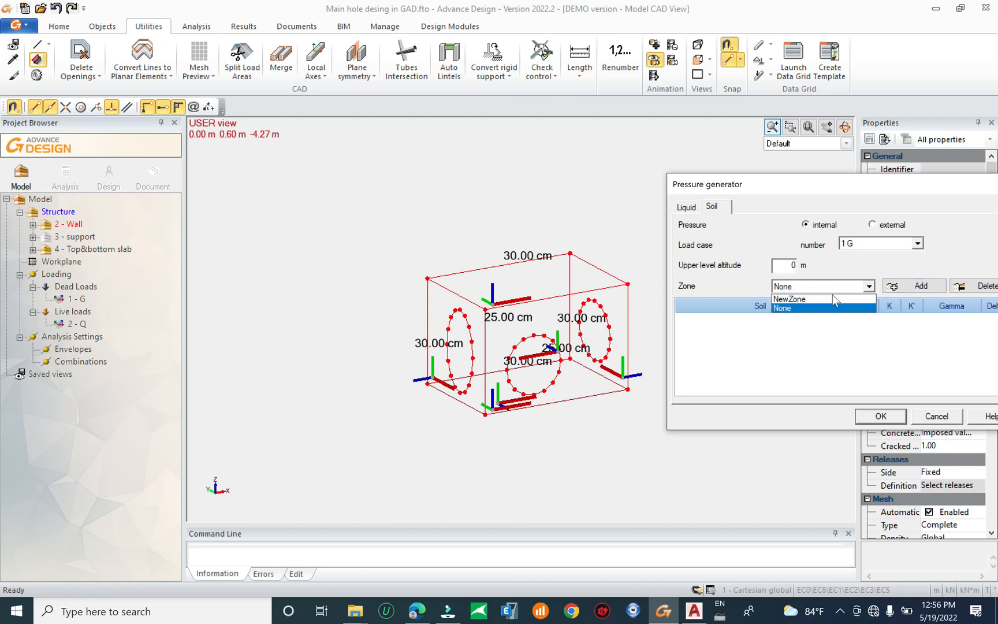
left_click(805, 300)
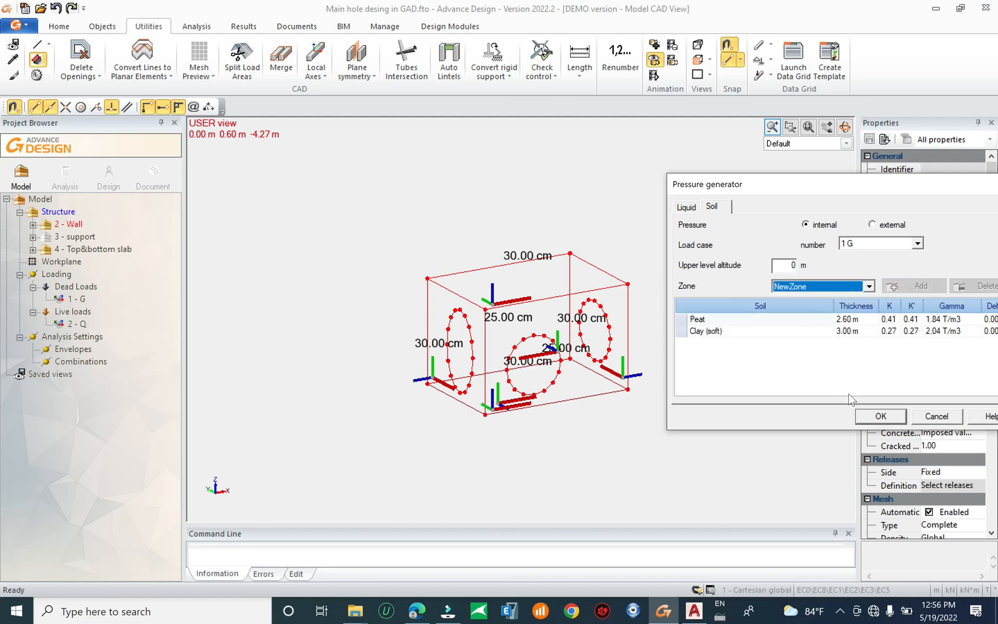
left_click(881, 416)
middle_click_drag(687, 383, 684, 414)
left_click_drag(696, 353, 325, 367)
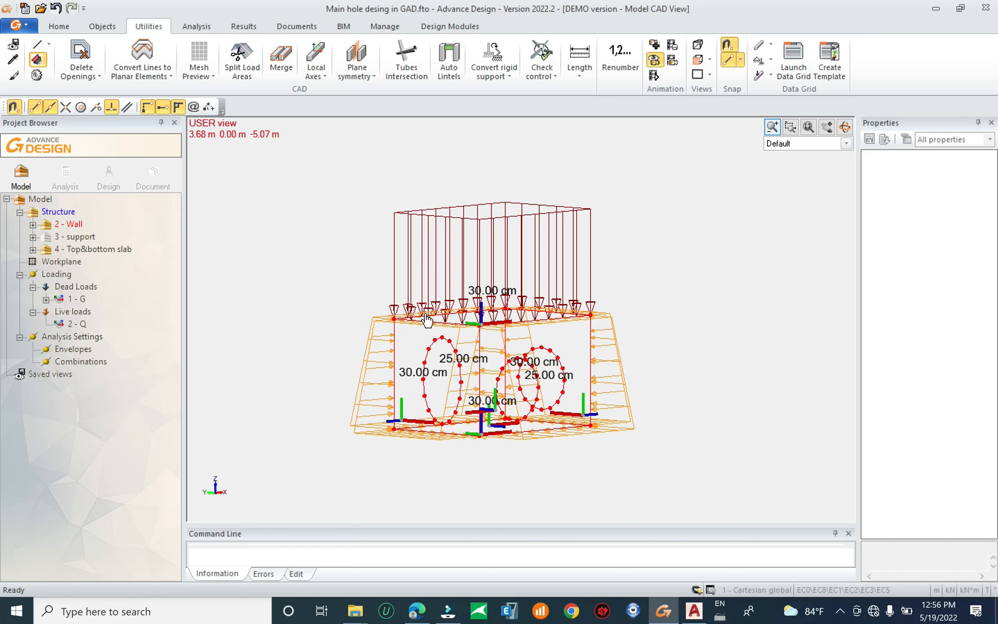
key("Escape")
Examine the generated soil pressure loads around the manhole, especially the properties of the load on the top slab
scroll(546, 344, "up", 3)
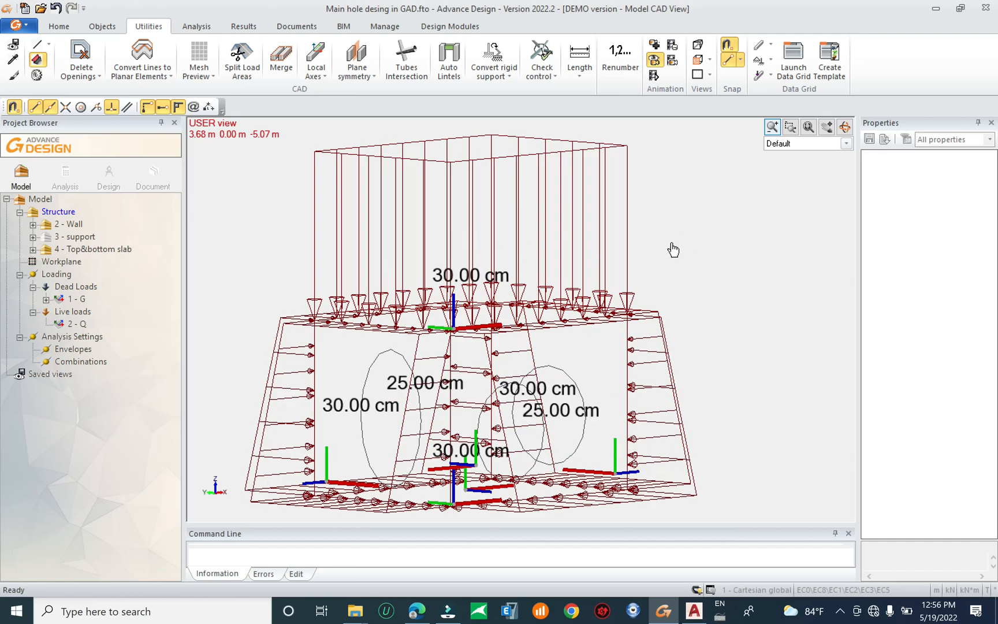
scroll(659, 272, "down", 3)
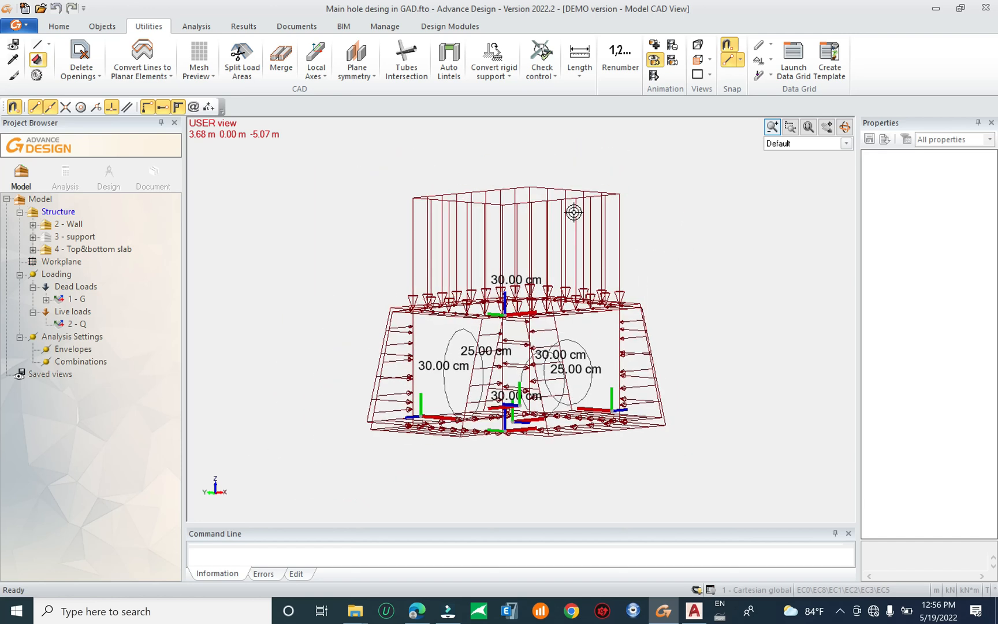
left_click(539, 201)
middle_click_drag(707, 267, 675, 265)
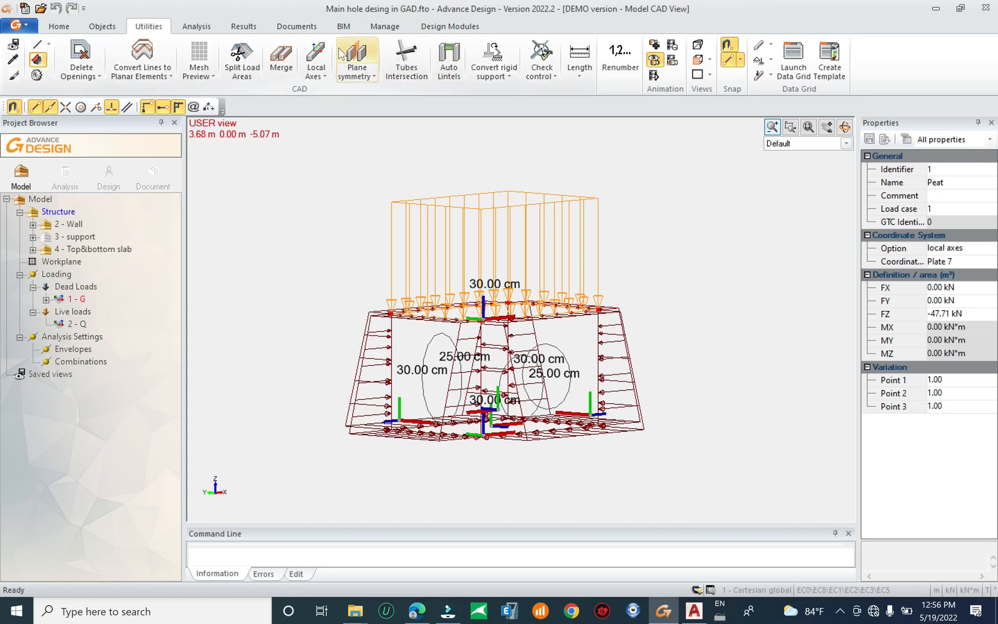
key("Escape")
left_click(296, 26)
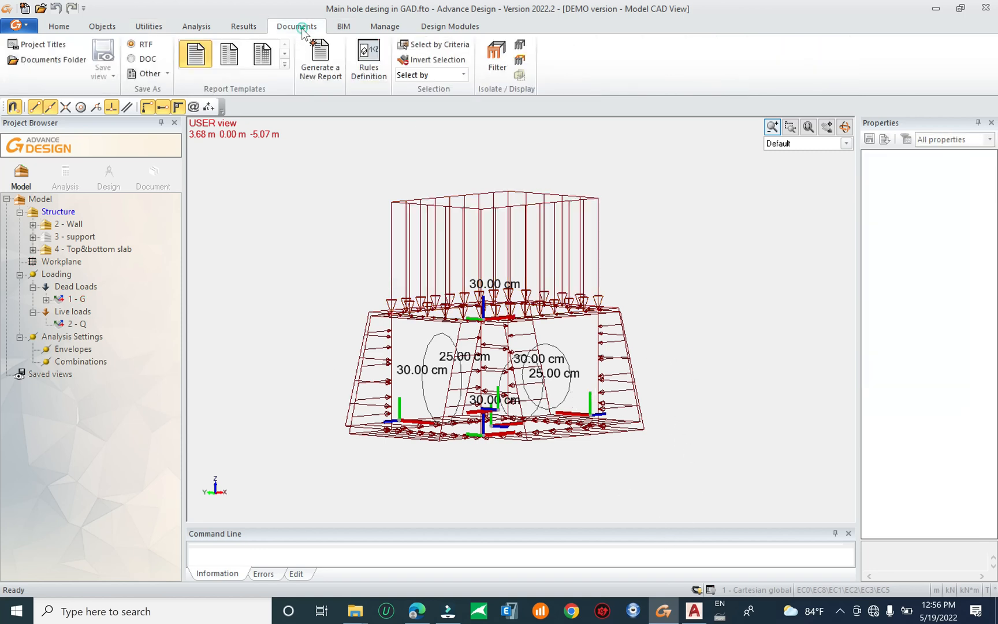
left_click(385, 27)
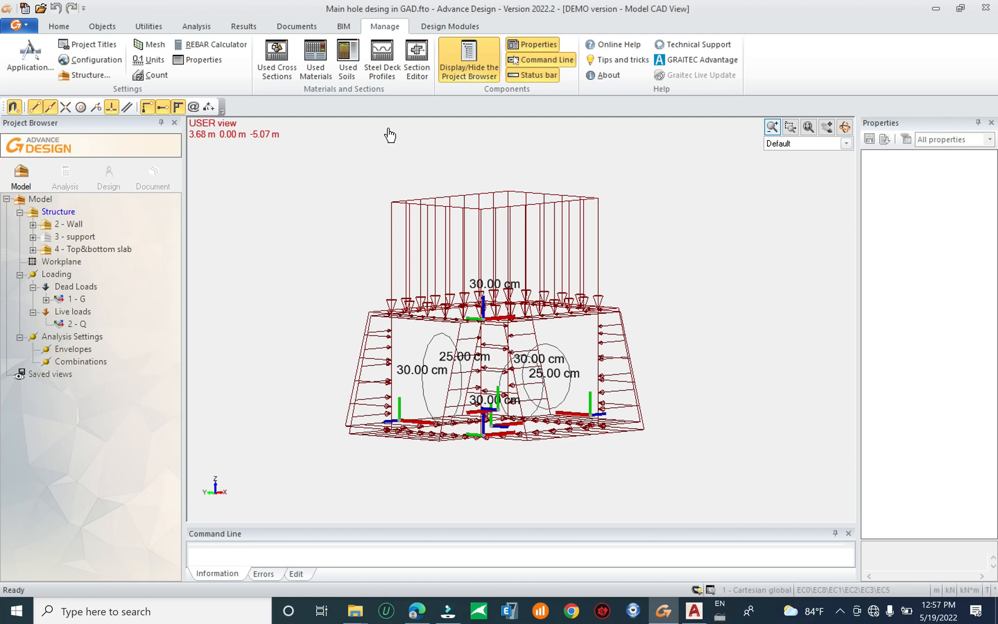
middle_click_drag(565, 230, 559, 233)
left_click_drag(603, 200, 349, 229)
middle_click_drag(606, 277, 564, 293, "shift")
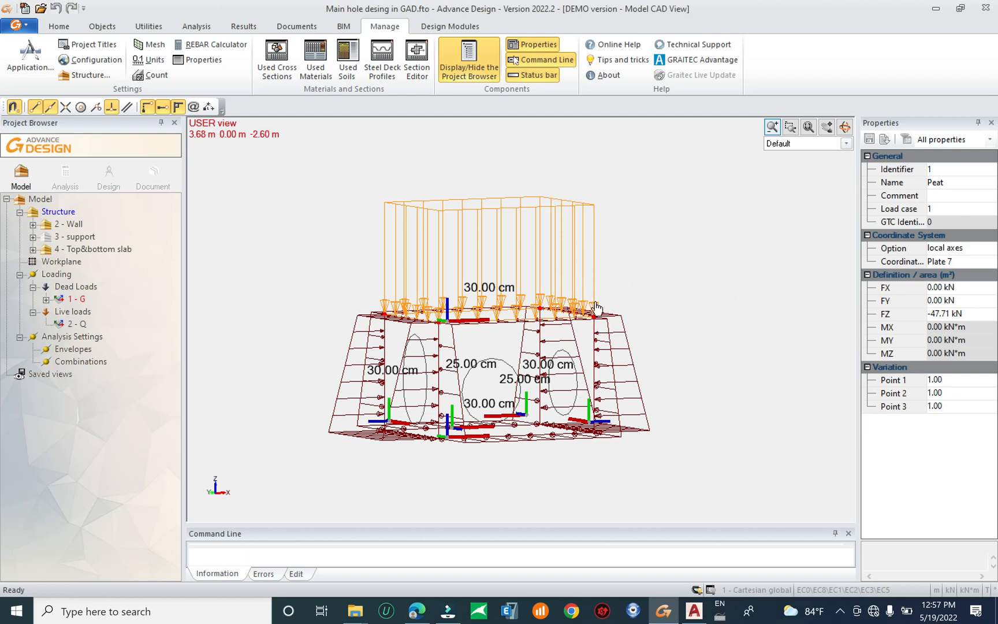
middle_click_drag(597, 309, 612, 338, "shift")
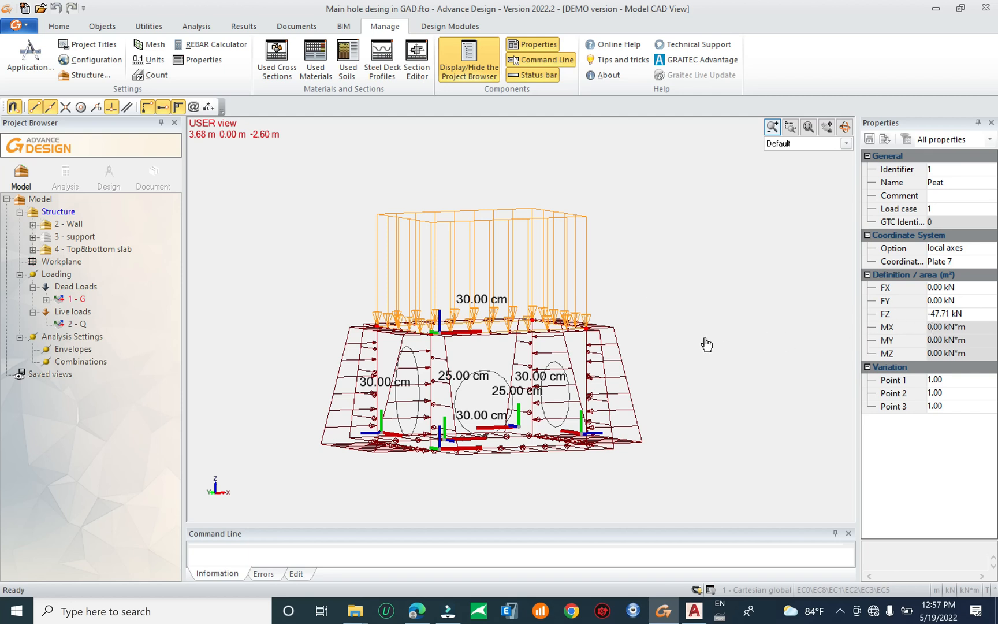
left_click(626, 271)
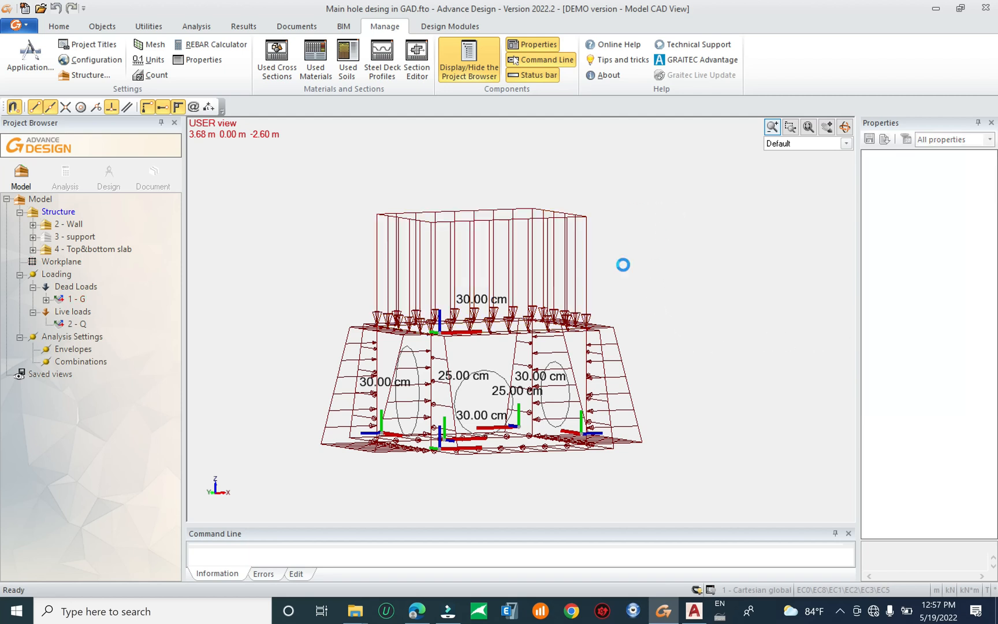
Hide the soil loads of dead load case 1 G and make load case 2 Q the current one
left_click(47, 300)
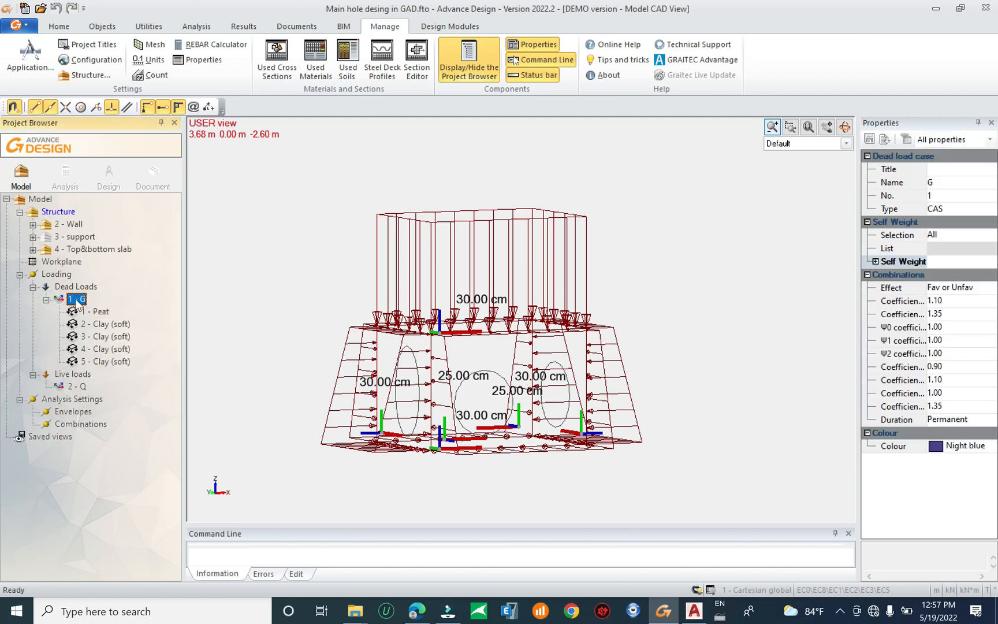
key("space")
mouse_move(428, 418)
middle_mouse_down("shift")
mouse_move(430, 430)
mouse_move(434, 417)
middle_mouse_up("shift")
left_click_drag(657, 354, 294, 376)
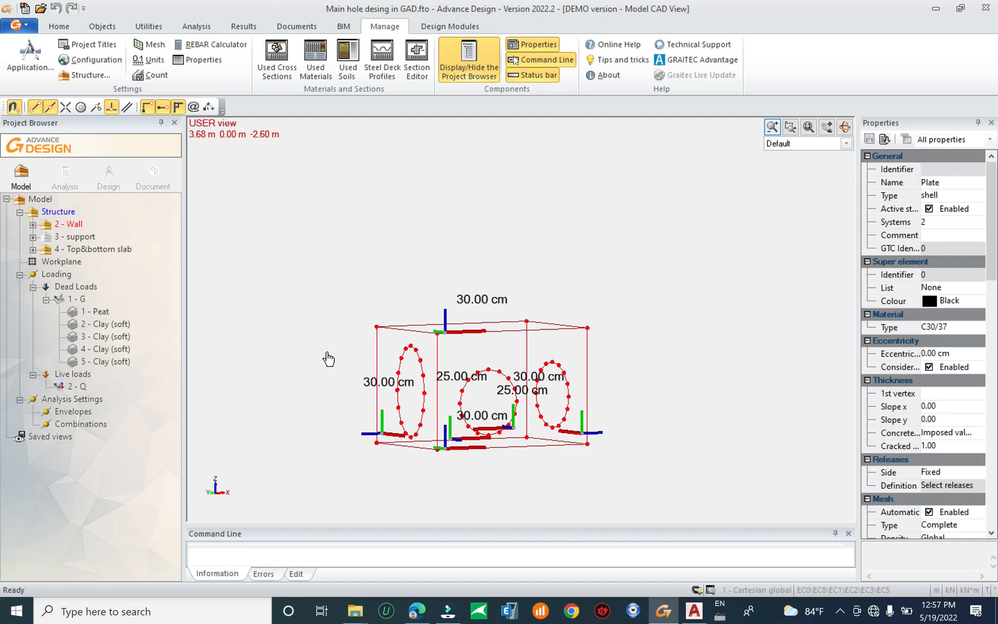
left_click(59, 26)
left_click(372, 45)
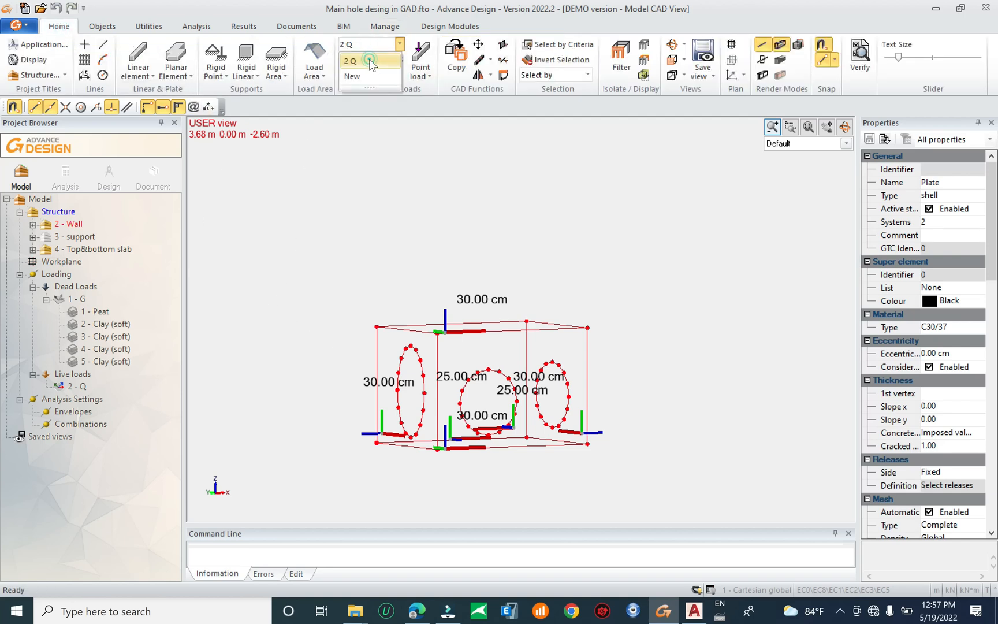
left_click(369, 60)
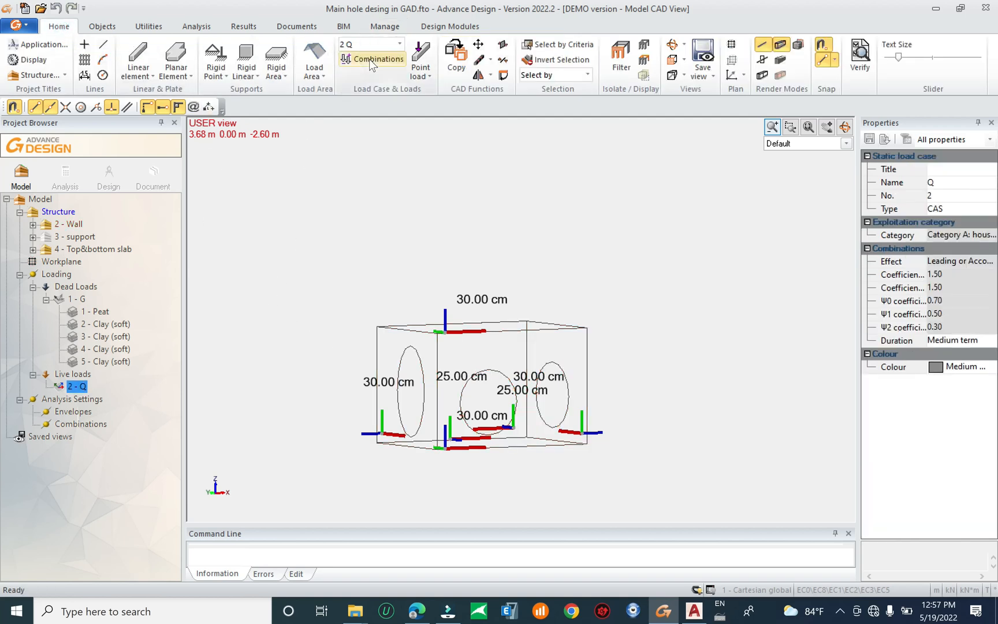
left_click(337, 395)
key("Escape")
Select all walls and slabs of the manhole again and bring up the liquid pressure settings
middle_click_drag(526, 403, 520, 353)
mouse_move(523, 424)
middle_mouse_down("shift")
mouse_move(491, 467)
mouse_move(500, 433)
mouse_move(512, 417)
mouse_move(514, 426)
middle_mouse_up("shift")
middle_click_drag(493, 440, 526, 418, "shift")
left_click_drag(660, 325, 310, 460)
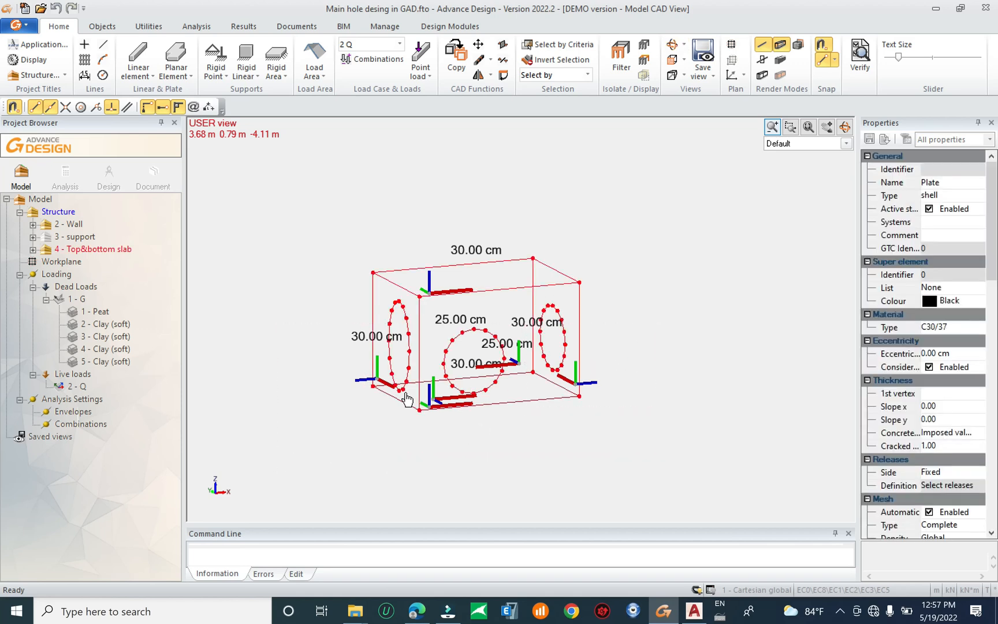
right_click(423, 347)
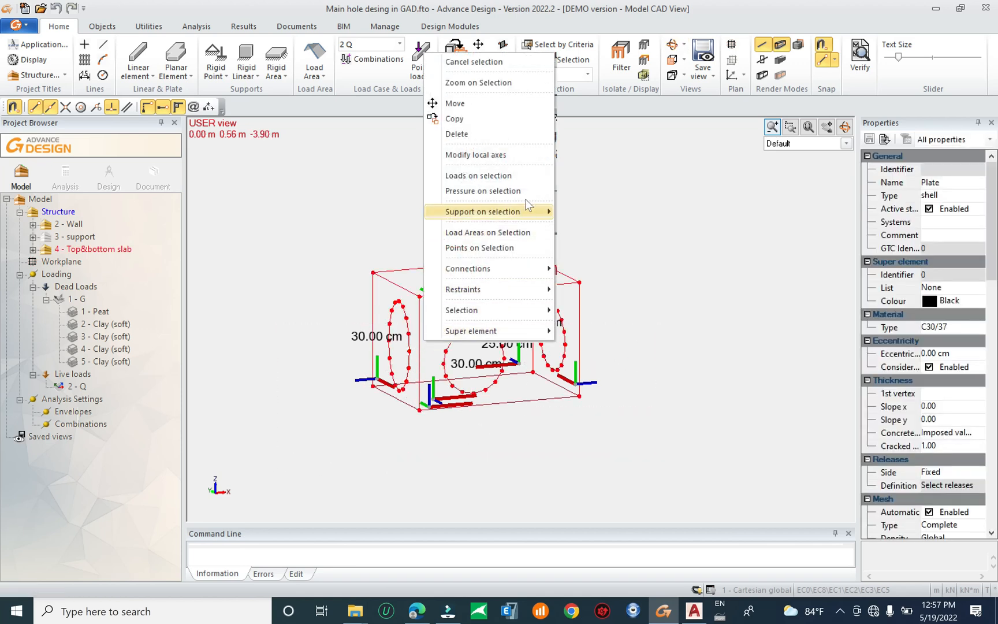
left_click(502, 191)
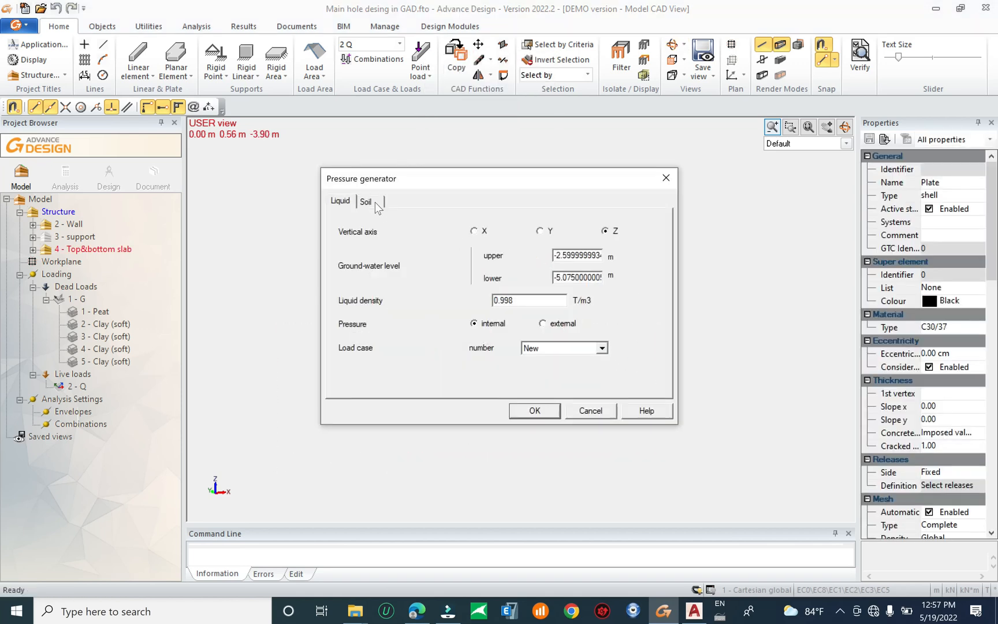
left_click(367, 202)
left_click(341, 201)
left_click_drag(520, 178, 965, 175)
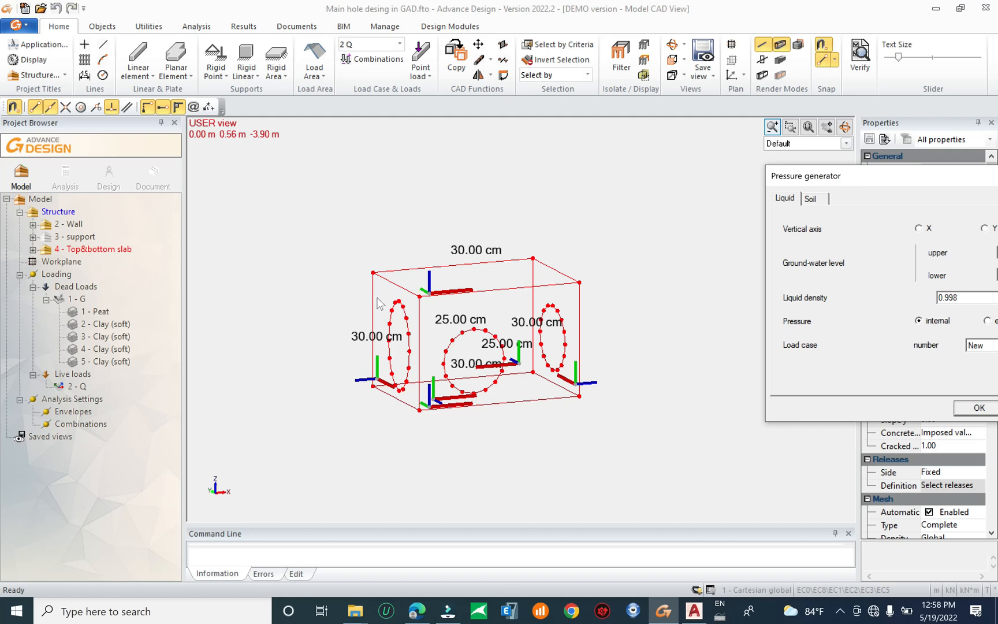
left_click_drag(807, 180, 546, 95)
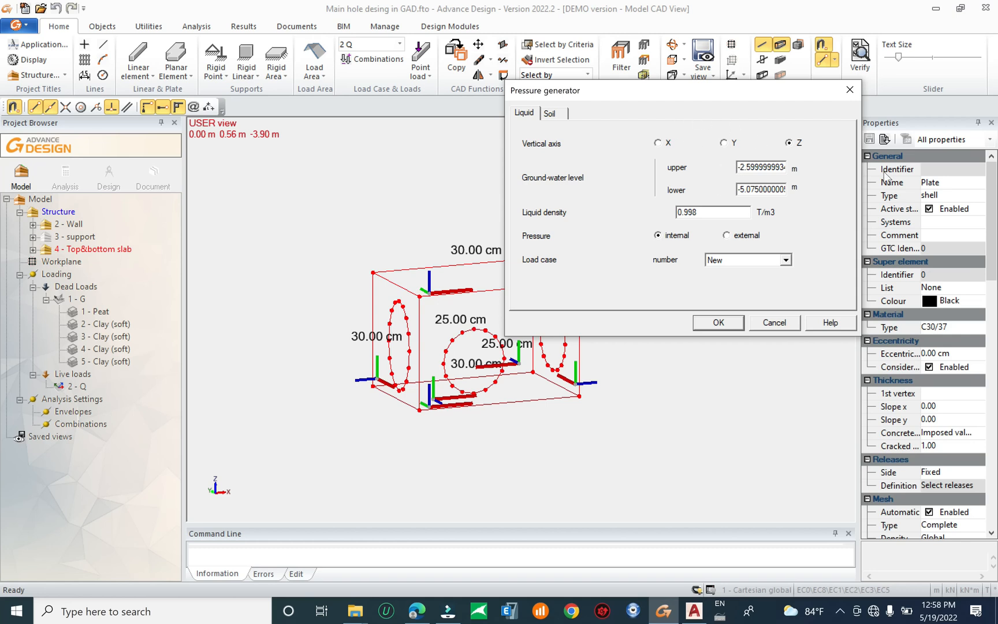
Generate internal liquid pressure with density 0.998 T/m3 along the Z axis in load case 2 Q, and clear the selection
double_click(761, 190)
key("Tab")
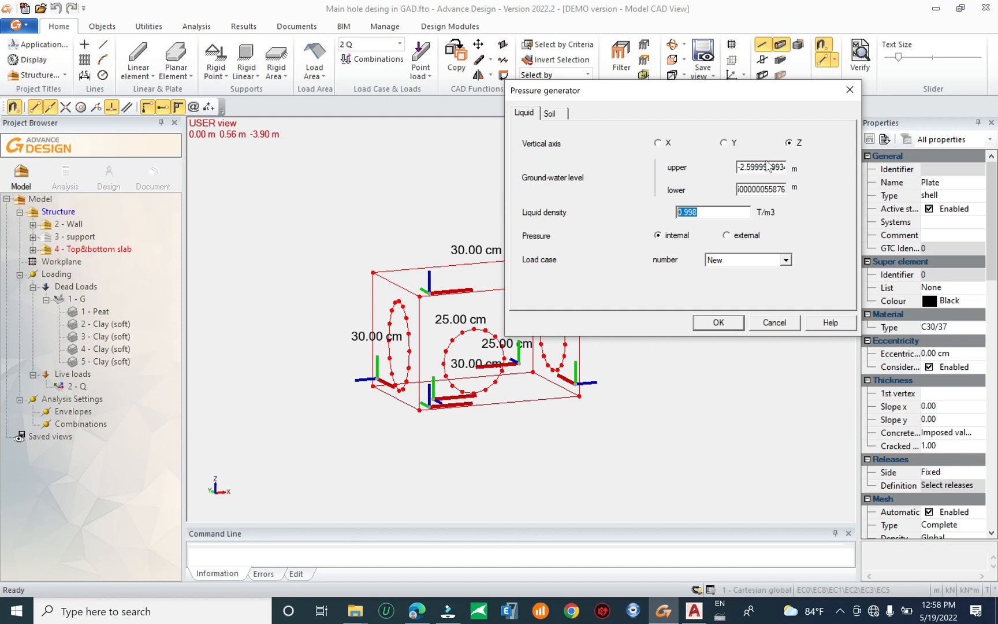
left_click(732, 260)
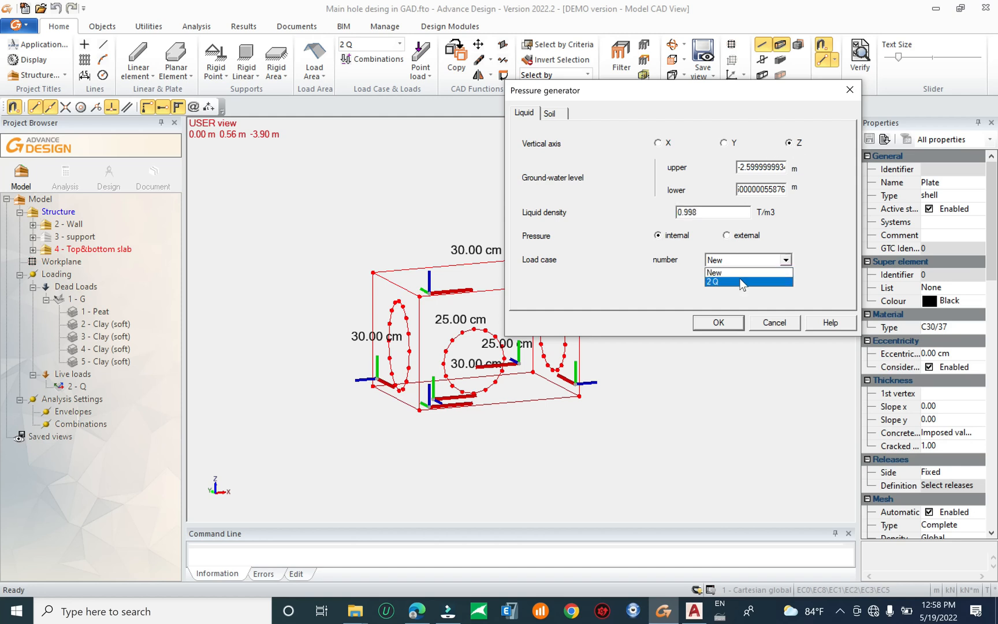
left_click(740, 281)
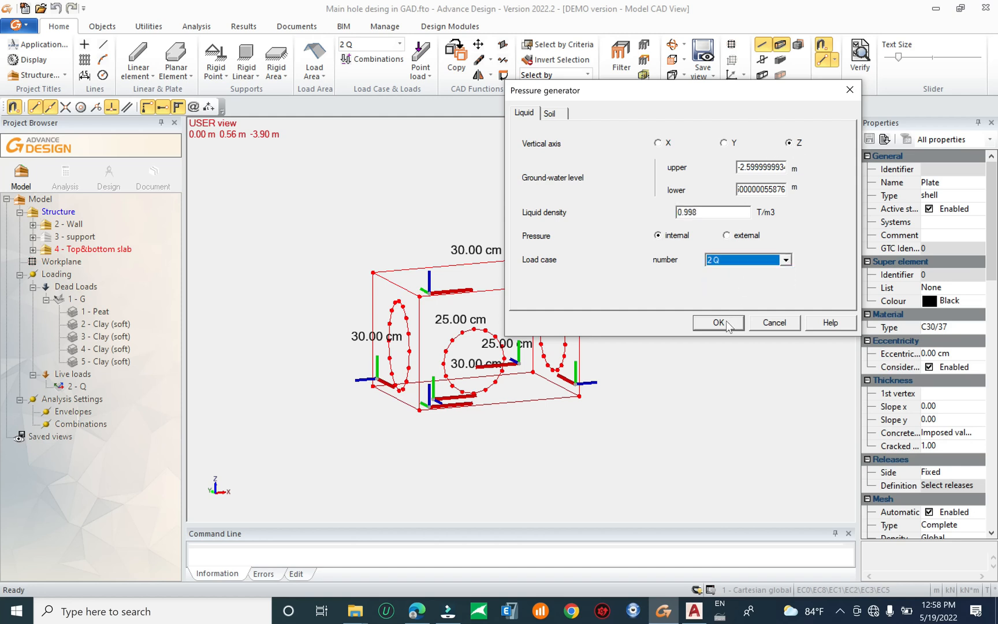
left_click(719, 323)
middle_click_drag(516, 450, 569, 467, "shift")
key("Escape")
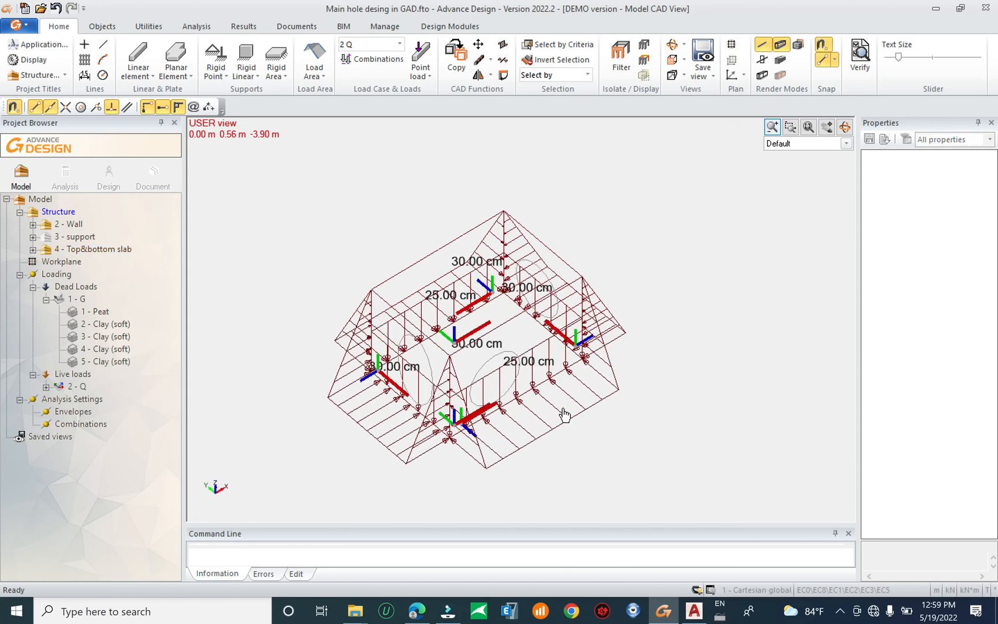
Select the liquid pressure area loads of load case 2 and set their FZ component to 24.22 kN
left_click(543, 459)
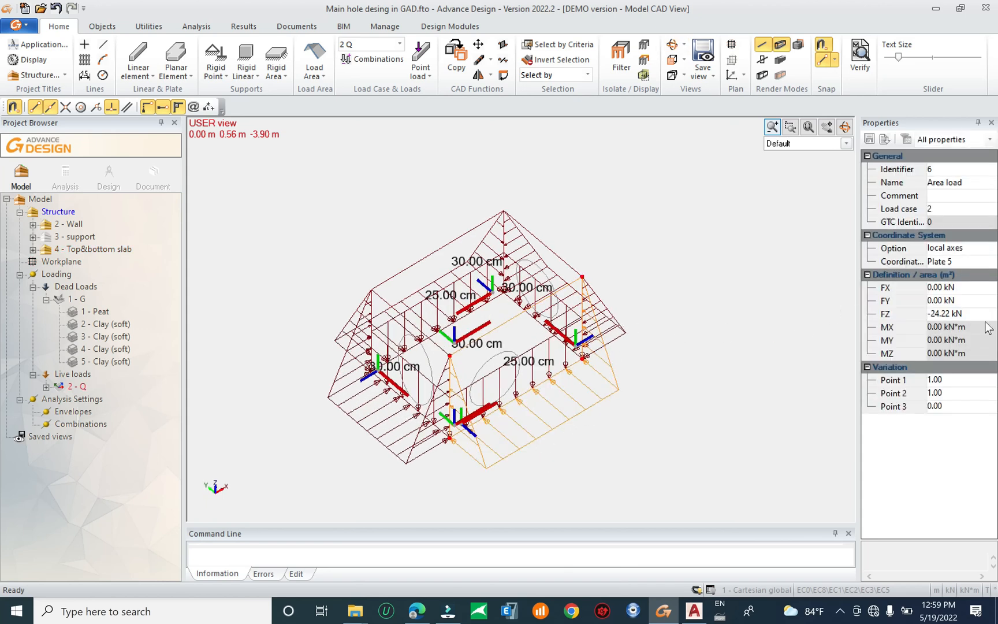
left_click(934, 314)
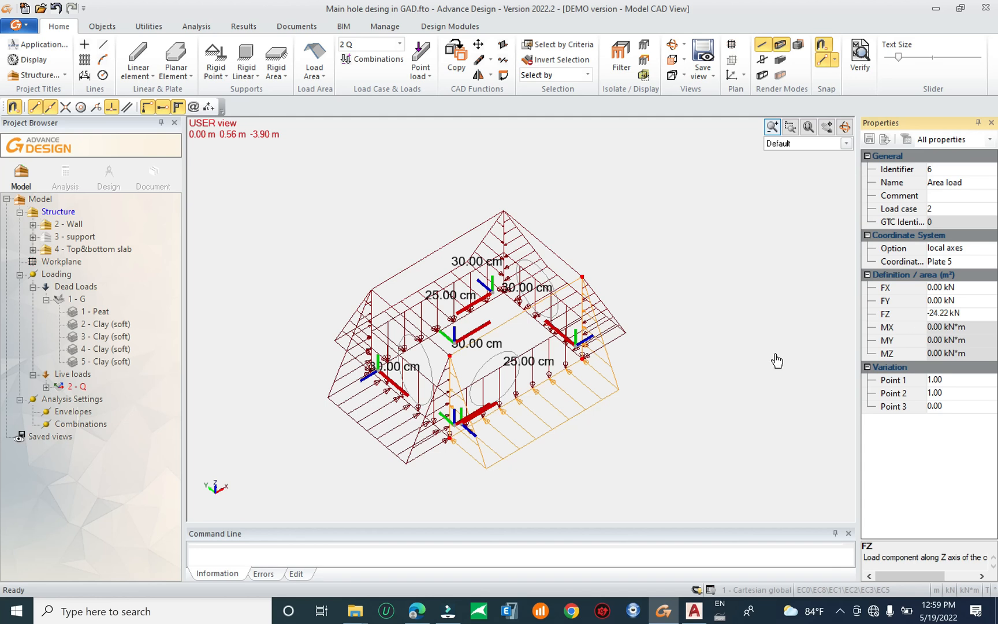
left_click(623, 334)
left_click_drag(347, 316, 312, 379)
left_click(931, 314)
left_click(930, 314)
key("BackSpace")
key("Return")
middle_click_drag(666, 401, 630, 389, "shift")
scroll(557, 397, "up", 5)
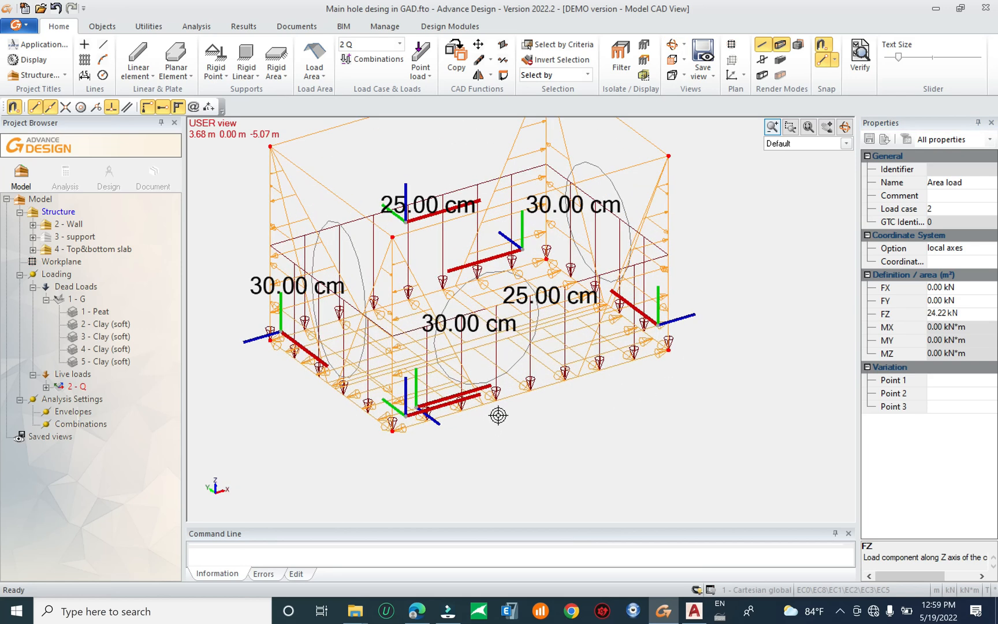
Undo the FZ change and the generated liquid pressure loads, and select load case 2 Q
key("ctrl+z")
key("ctrl+z")
left_click(77, 386)
middle_click_drag(632, 492, 653, 358, "shift")
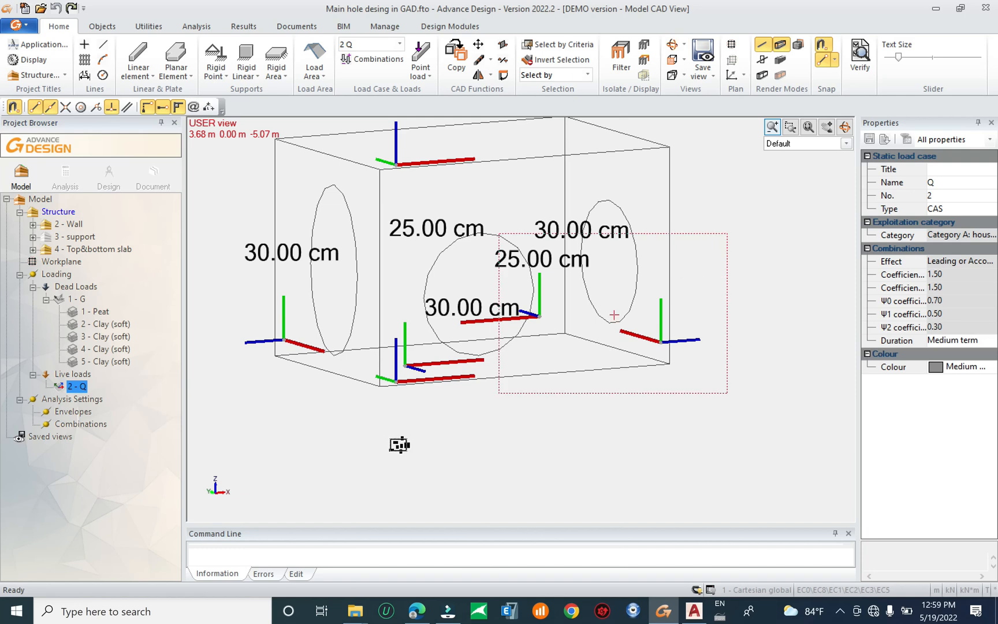
Select all walls and slabs and generate external liquid pressure with density 0.998 T/m3 along the Z axis in load case 2
left_click_drag(184, 436, 187, 434)
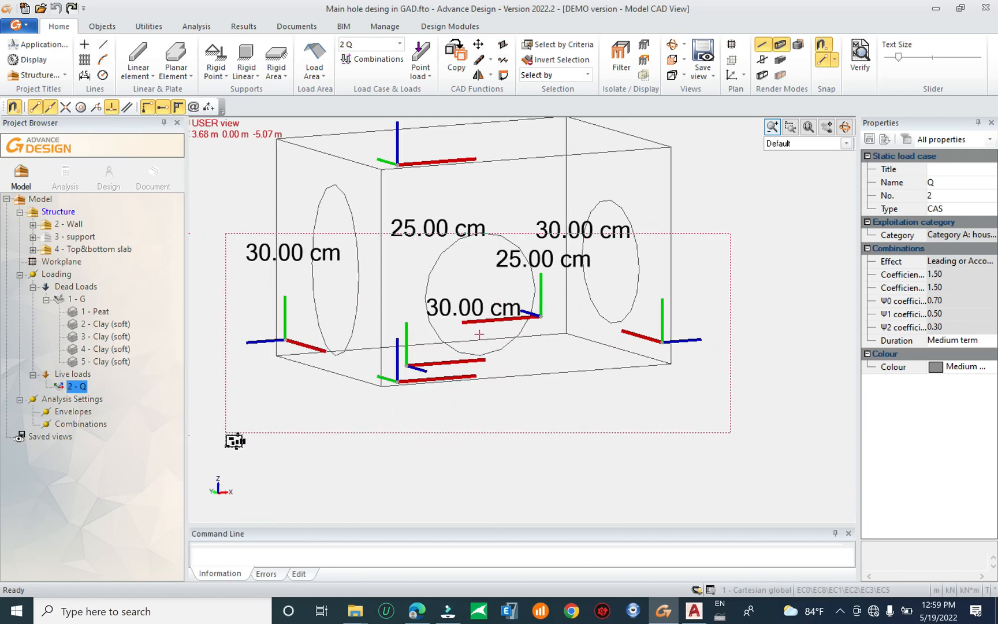
left_click(226, 432)
middle_click_drag(327, 349, 547, 336, "shift")
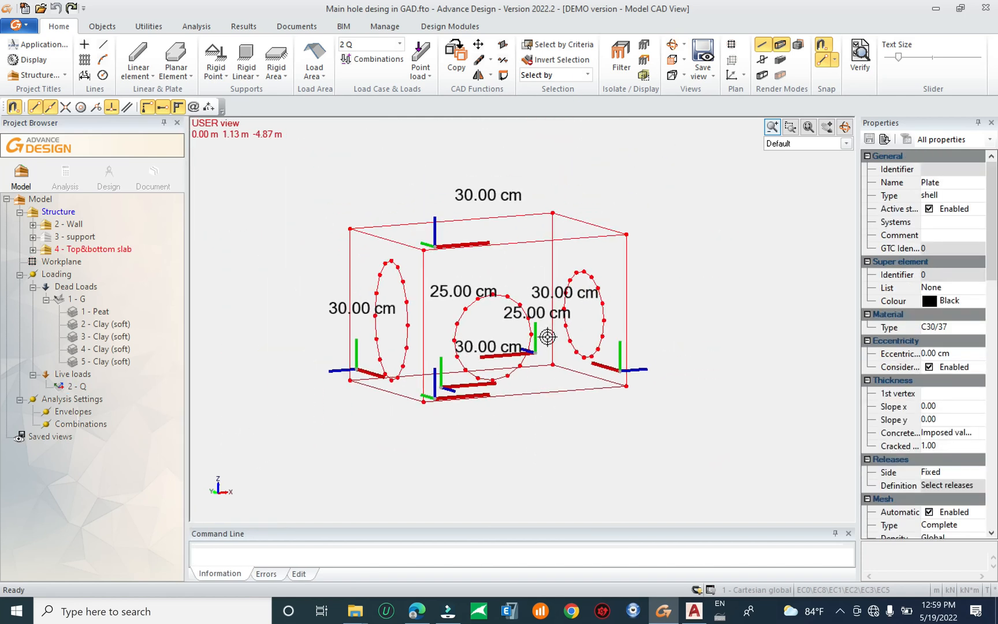
left_click(691, 309)
left_click(272, 452)
right_click(533, 290)
left_click(597, 415)
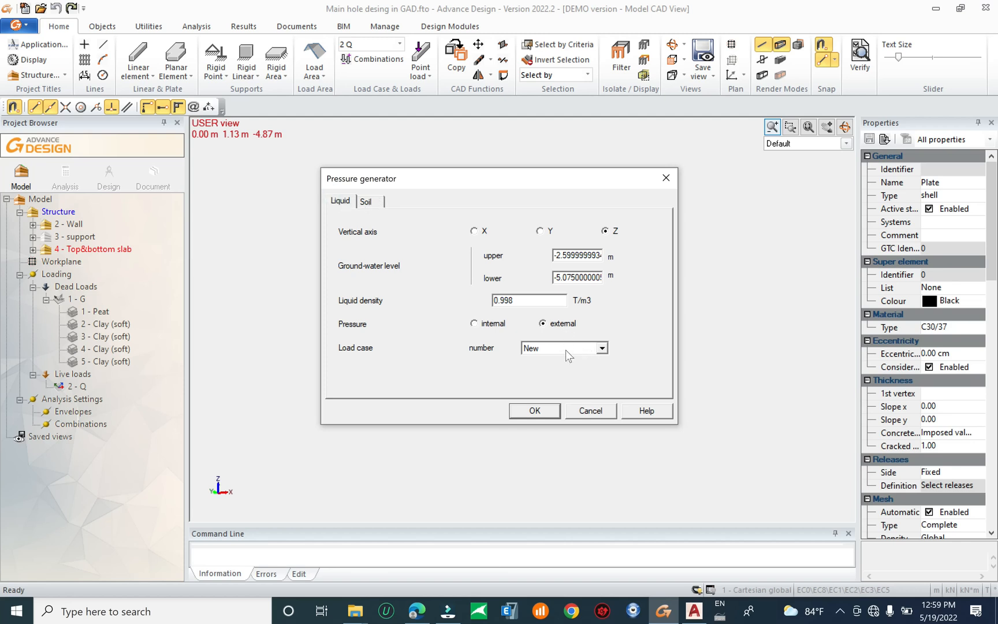
left_click(601, 348)
left_click(560, 370)
left_click(527, 414)
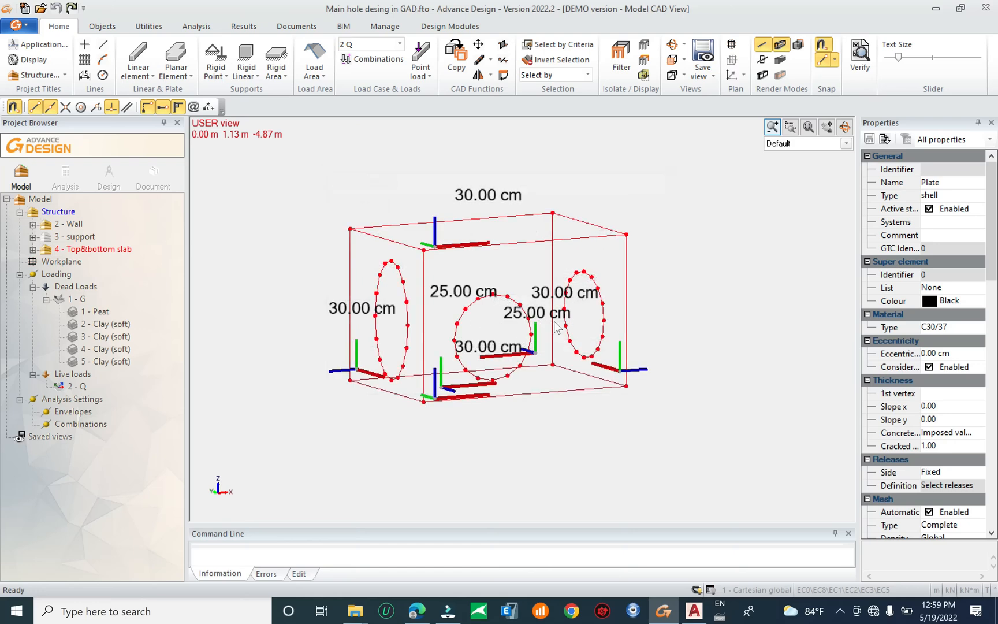
Set the FZ component of the bottom slab's liquid pressure area load to -24.22 kN and clear the selection
middle_click_drag(680, 375, 621, 325, "shift")
middle_click_drag(549, 348, 639, 296, "shift")
left_click_drag(639, 291, 297, 312)
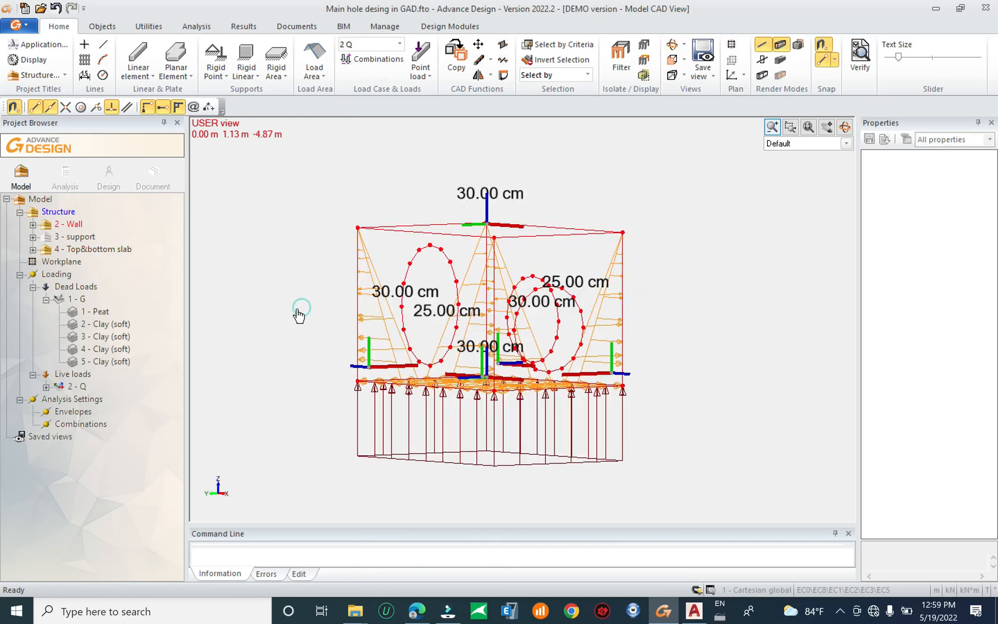
middle_click_drag(536, 353, 675, 418, "shift")
left_click_drag(674, 418, 606, 453)
left_click(939, 313)
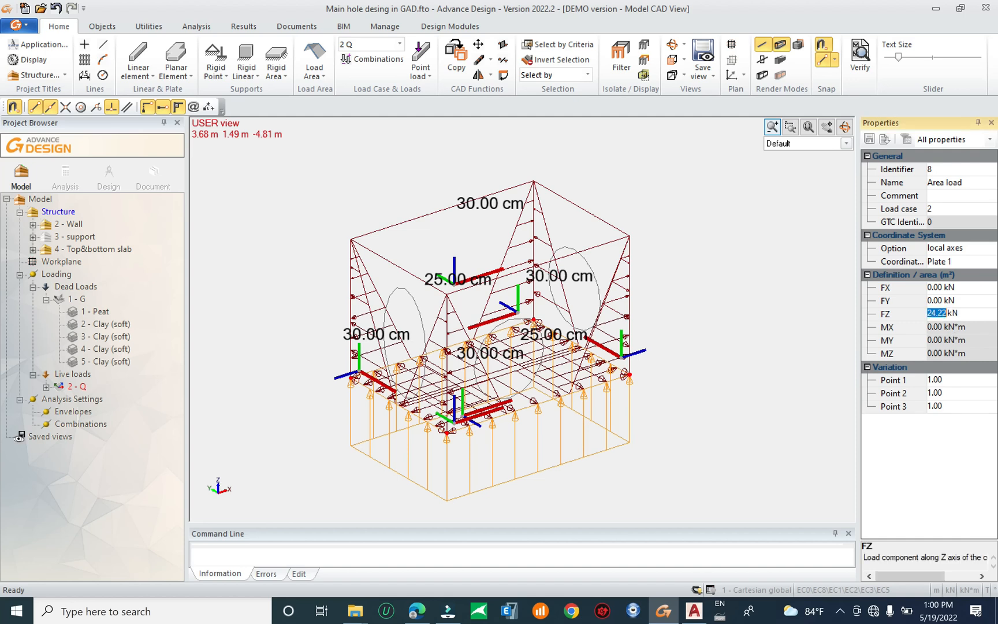
left_click(928, 313)
type("-")
key("Return")
key("Escape")
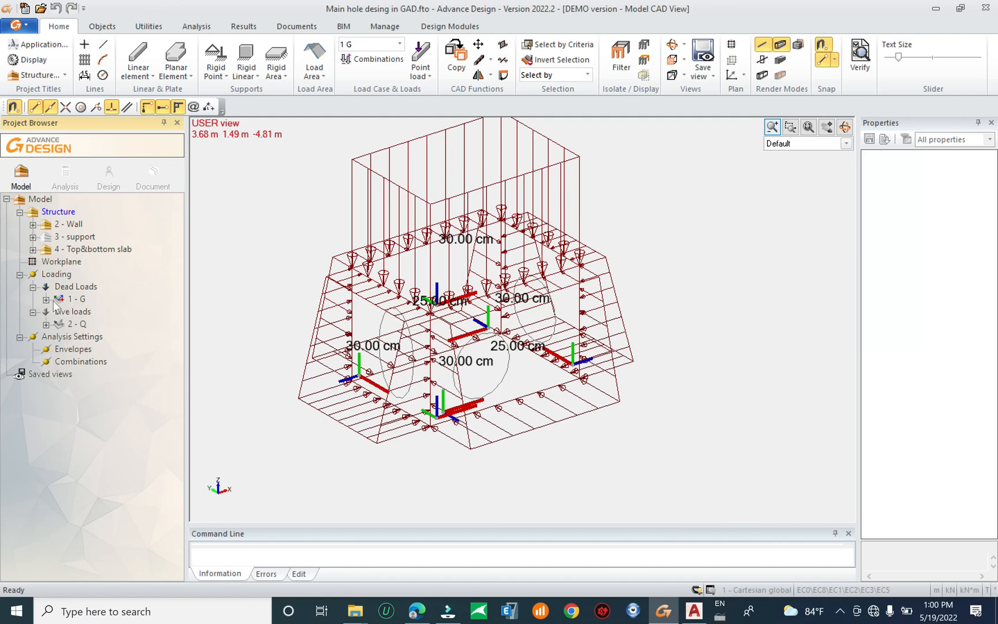
List the loads of dead load case 1 G and bring up the display settings for area loads
left_click(45, 300)
scroll(390, 447, "down", 4)
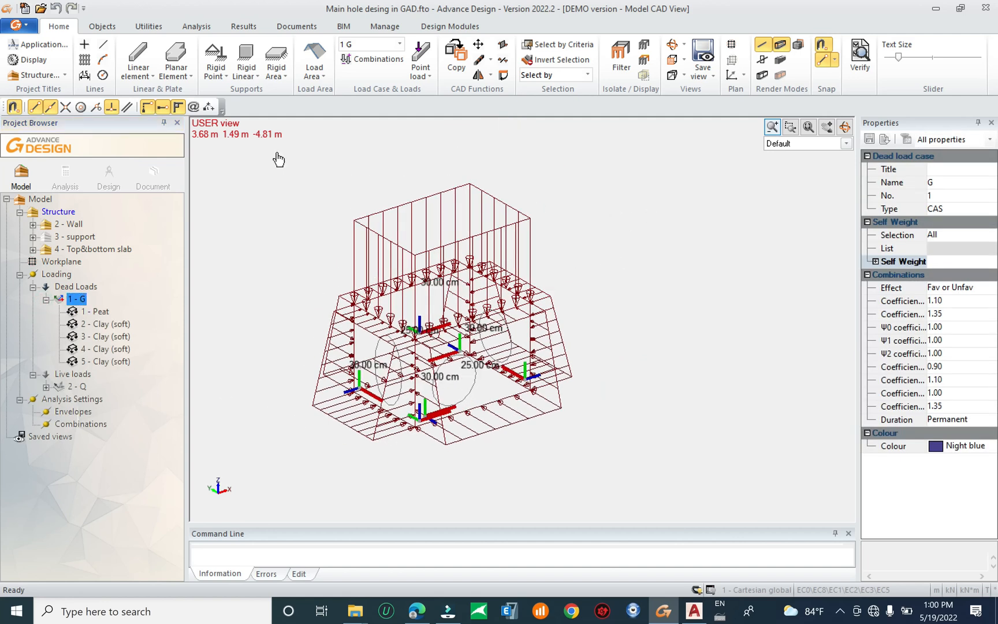
left_click(28, 60)
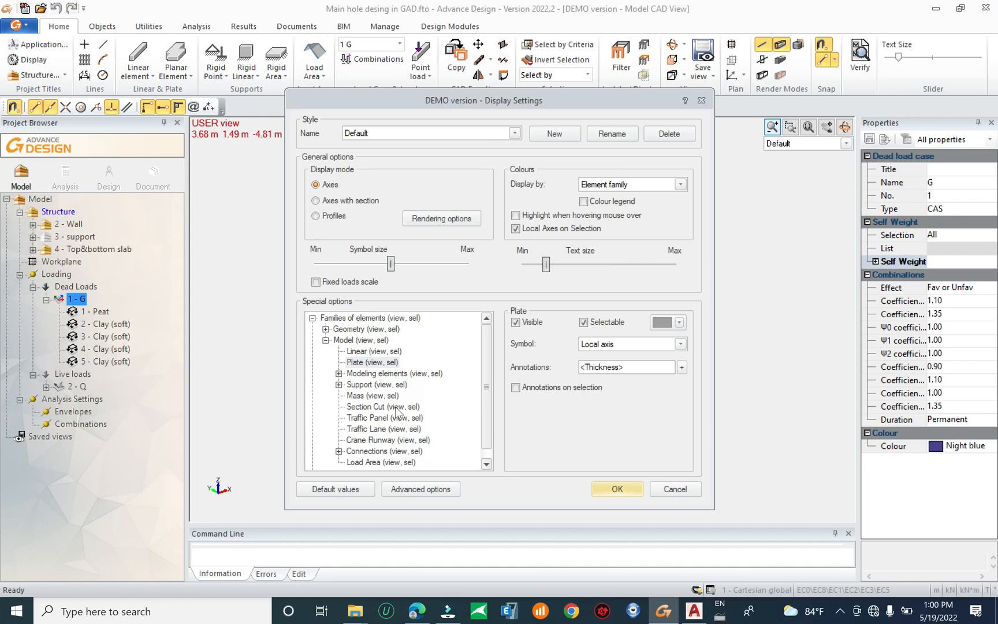
left_click(328, 463)
left_click(312, 462)
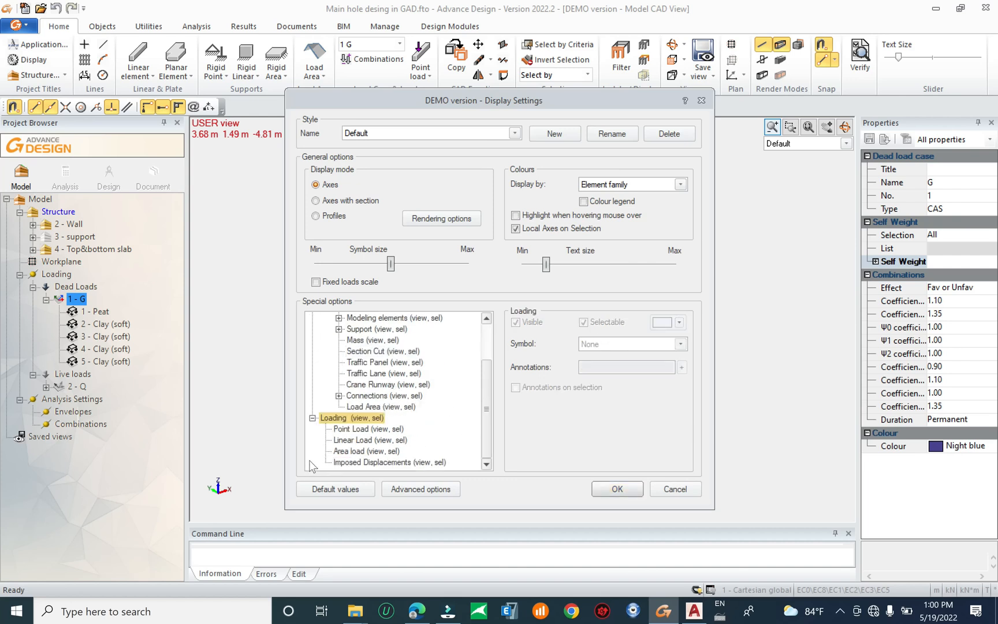
left_click(370, 451)
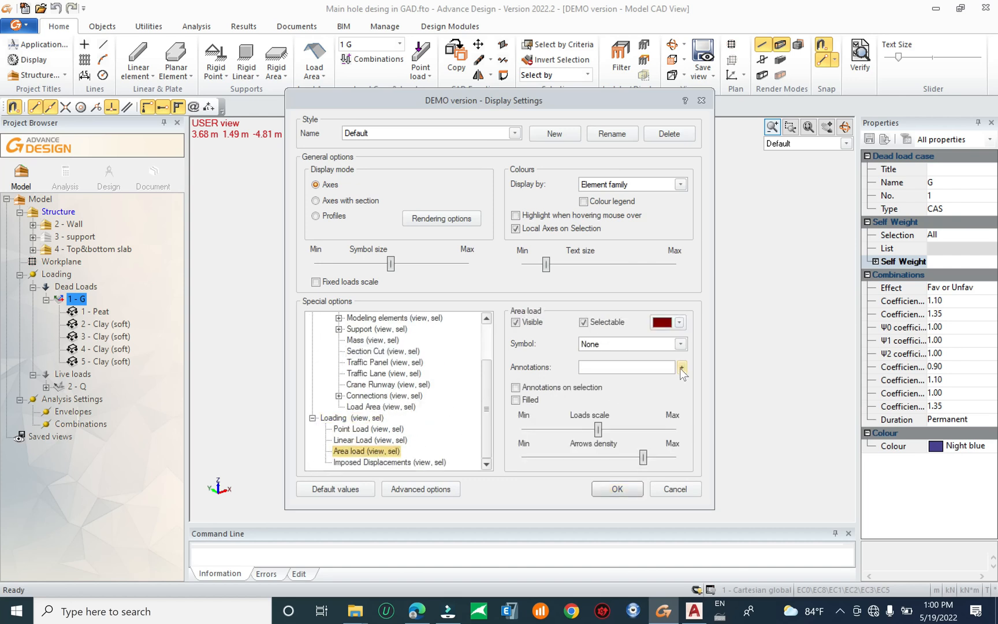
Add the Intensity&Units attribute as the area load annotation and apply the display settings
left_click(682, 367)
left_click(458, 331)
left_click(459, 331)
left_click(459, 331)
left_click(459, 331)
left_click(459, 331)
left_click(378, 283)
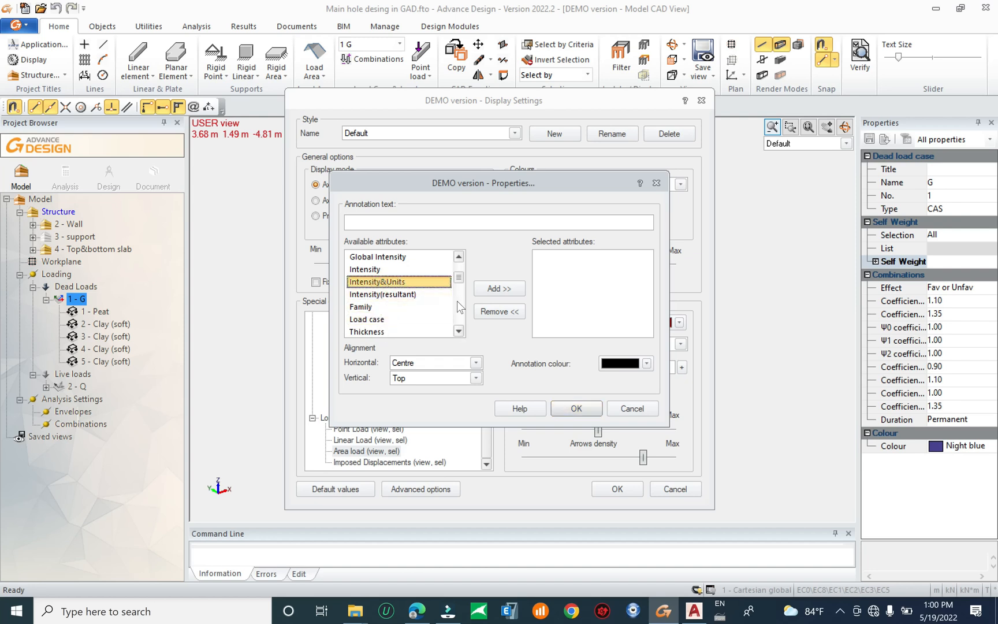
left_click(499, 288)
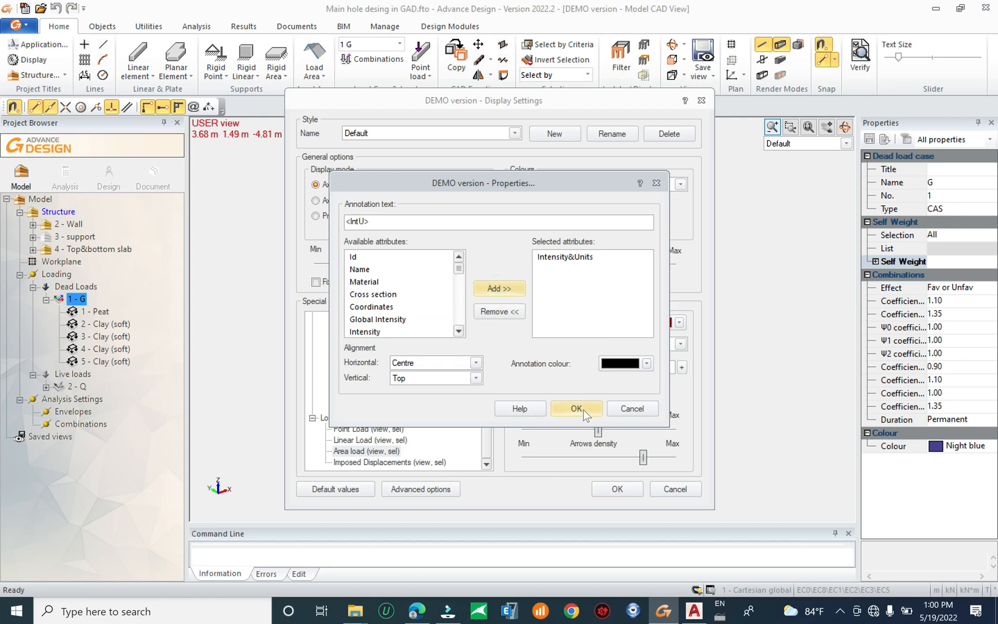
left_click(580, 409)
left_click(605, 488)
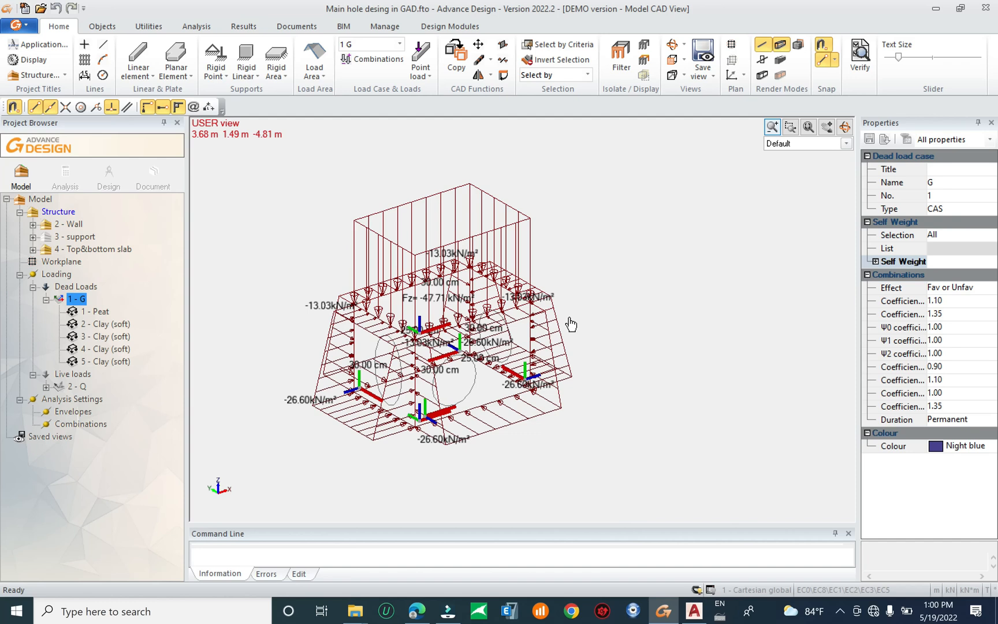
Examine the annotated Peat load on the top slab and the clay soil pressures on the walls in load case 1 G
left_click_drag(560, 376, 590, 267)
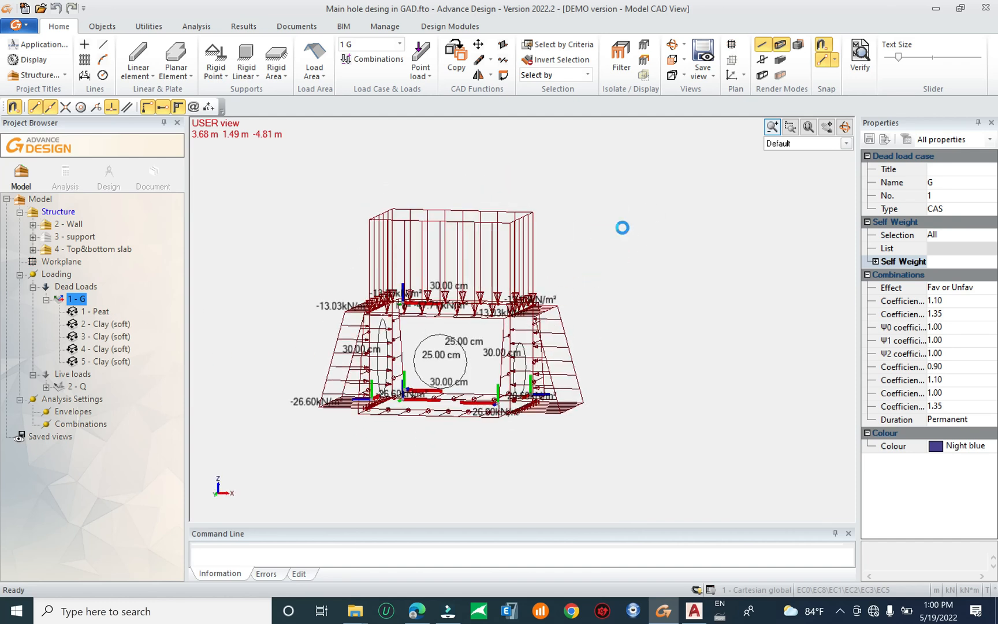
left_click(100, 311)
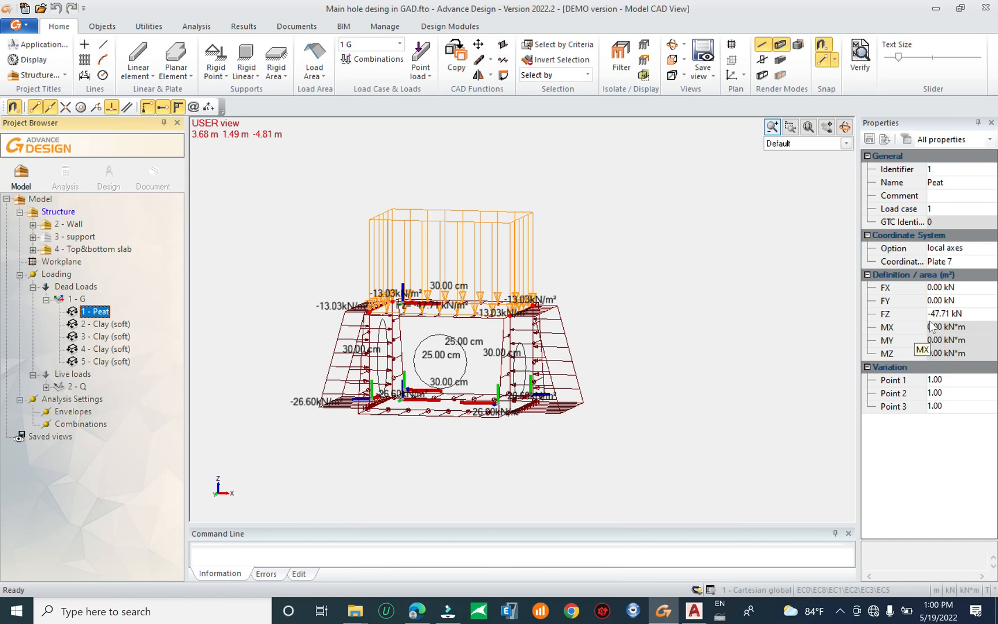
middle_click_drag(637, 376, 650, 425, "shift")
scroll(447, 311, "up", 4)
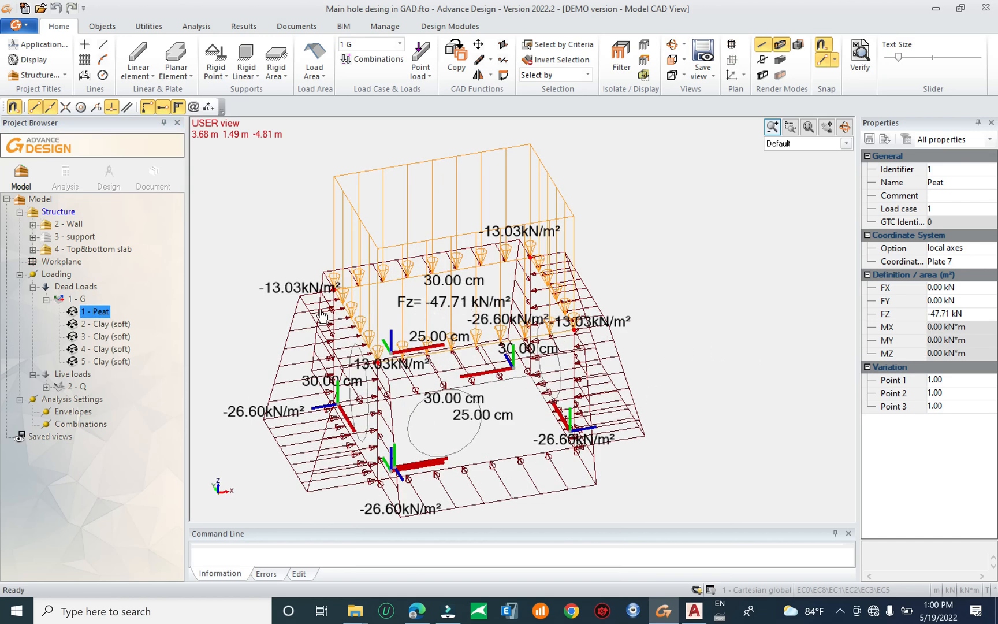
middle_click_drag(321, 315, 345, 297)
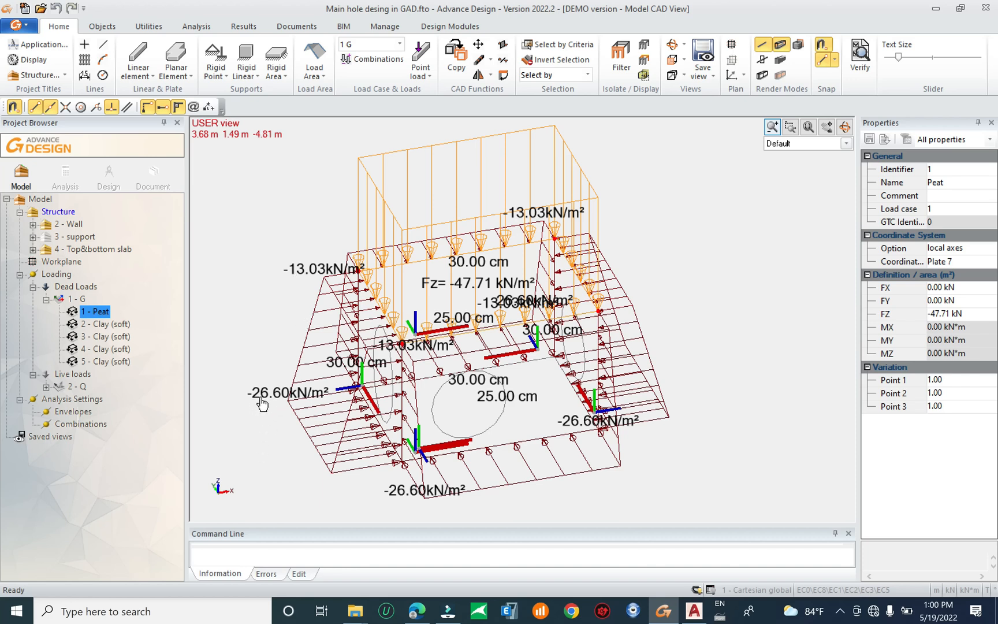
scroll(378, 342, "down", 2)
left_click(724, 254)
left_click_drag(703, 206, 671, 264)
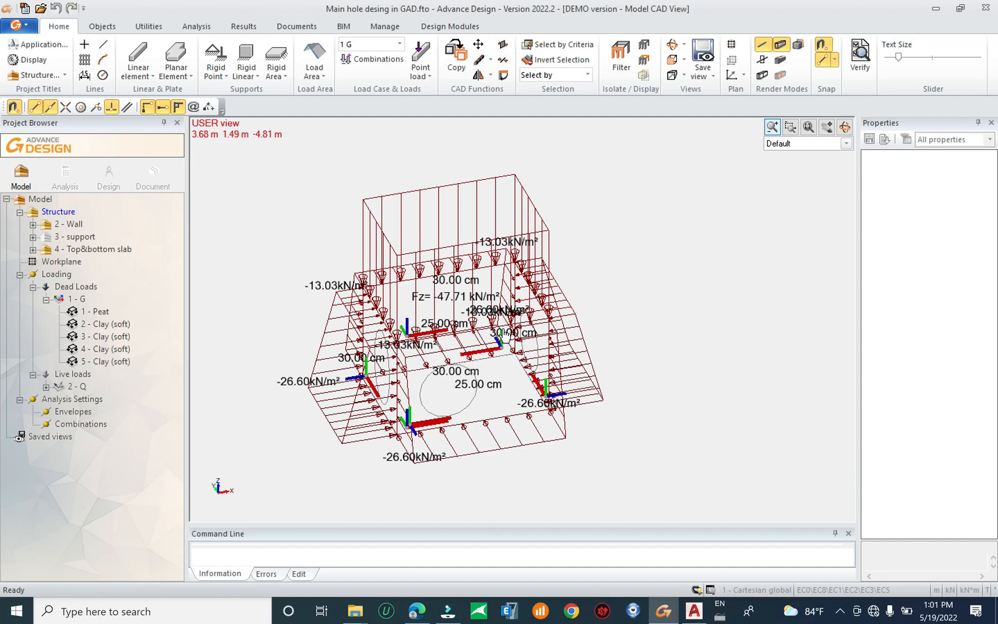
Switch the load display from dead load case 1 G to live load case 2 Q and hide its area loads 6 to 10
left_click(75, 300)
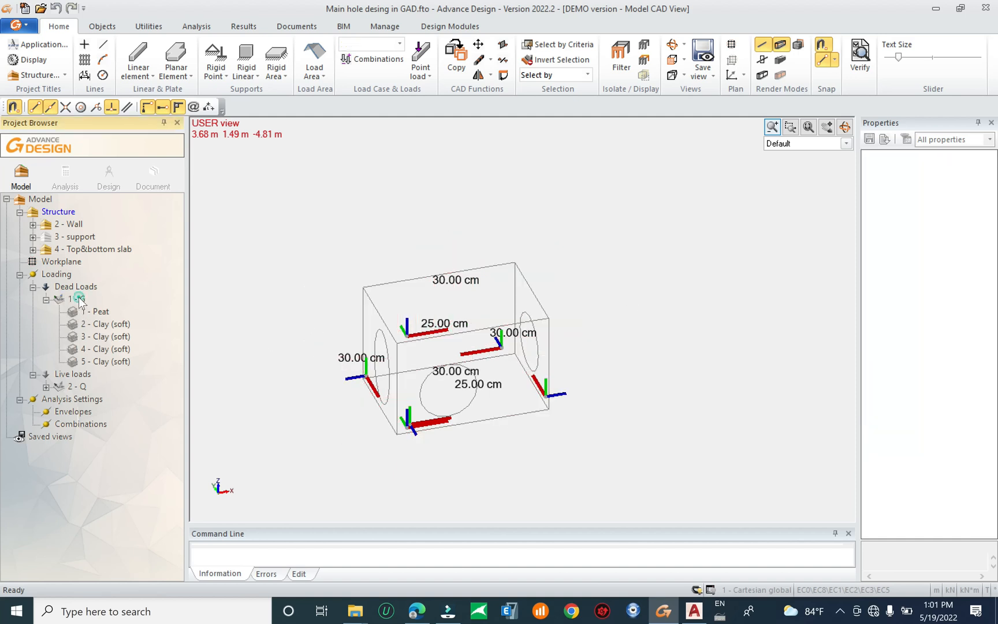
left_click(74, 374)
left_click_drag(568, 355, 554, 330)
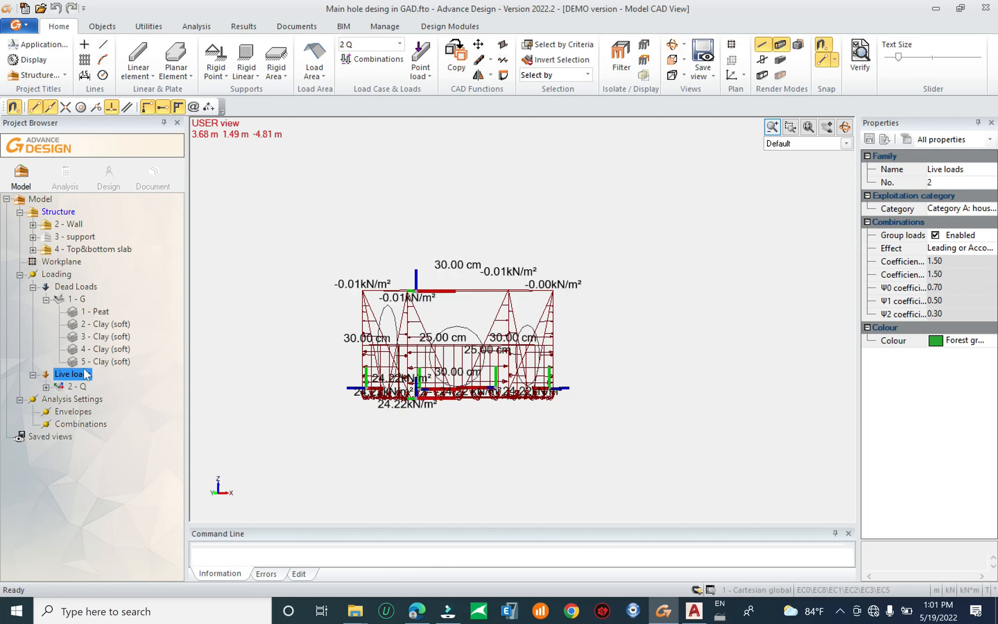
left_click(97, 400)
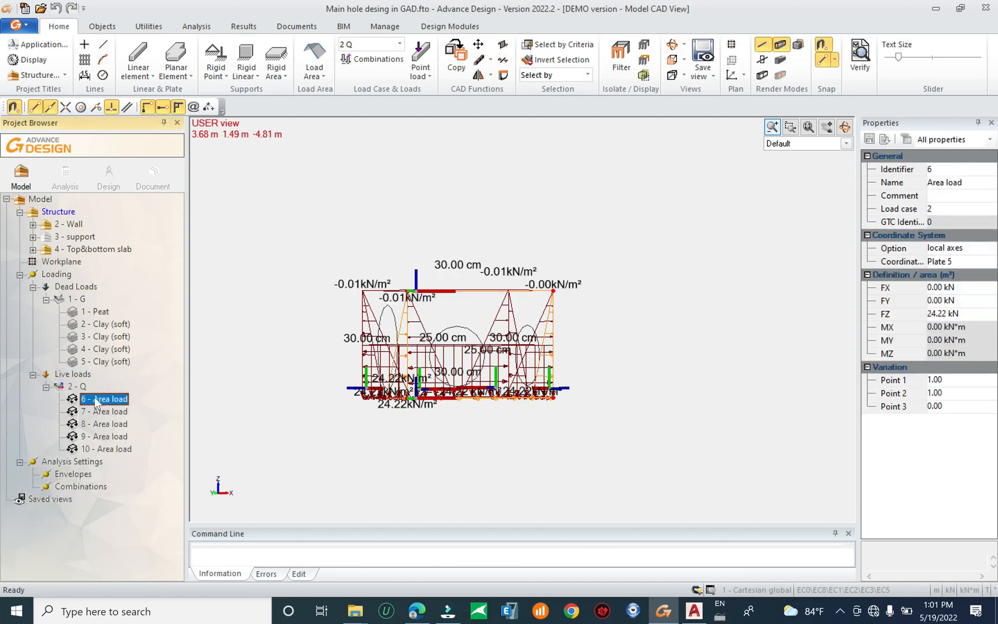
left_click(104, 451)
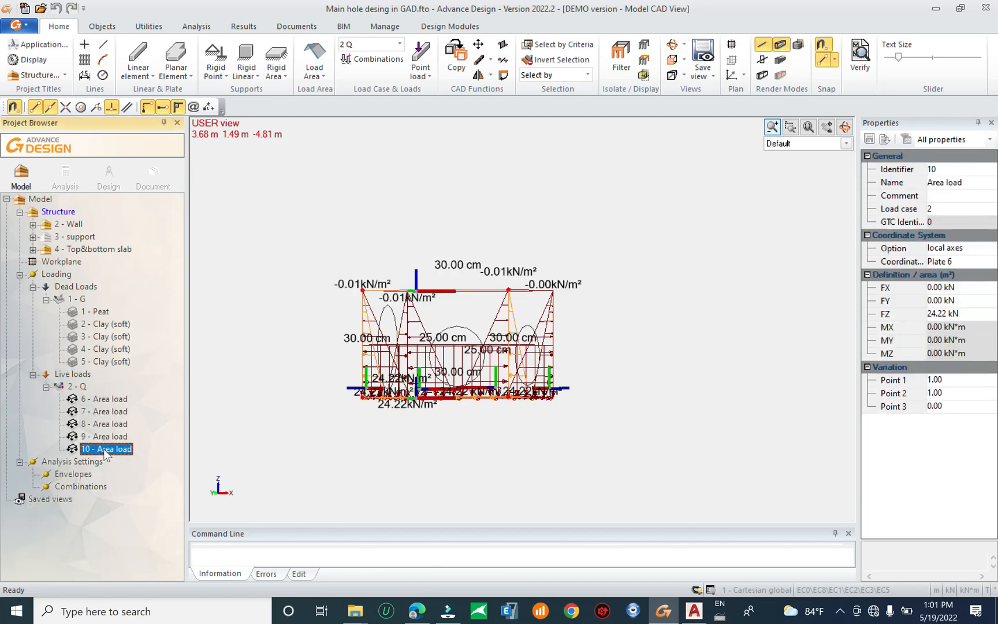
left_click(110, 402, "shift")
key("space")
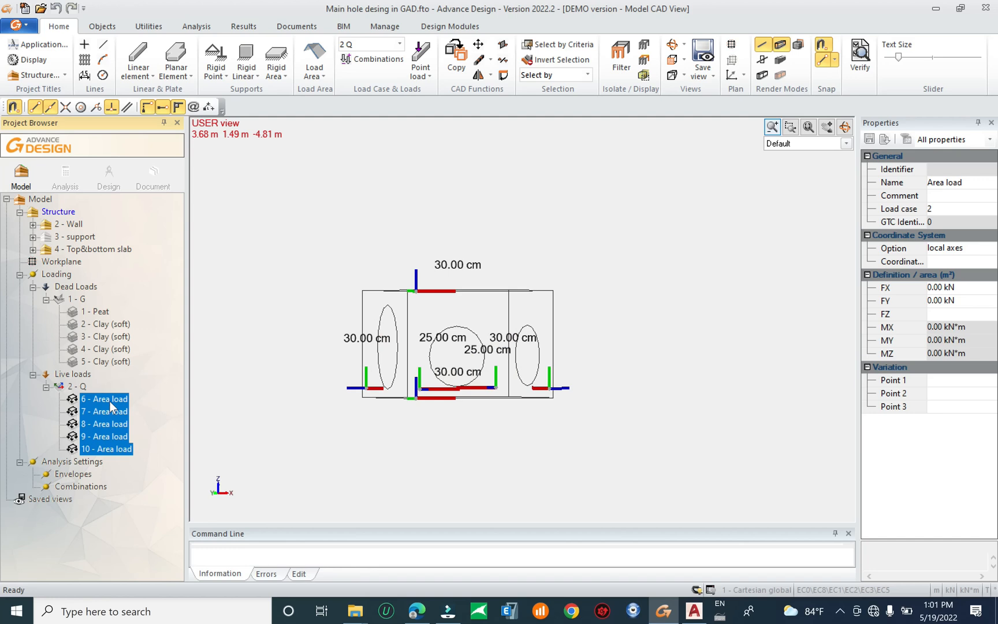
Display area loads 10, 9 and 8 of load case 2 one after another to check their directions
left_click(107, 445)
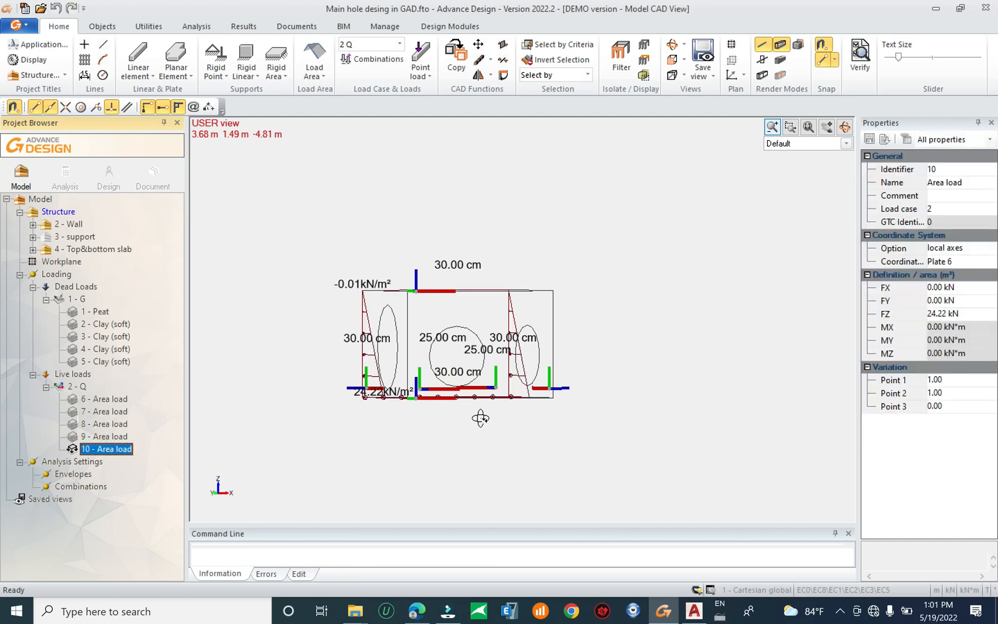
middle_click_drag(480, 418, 484, 444, "shift")
left_click(99, 435)
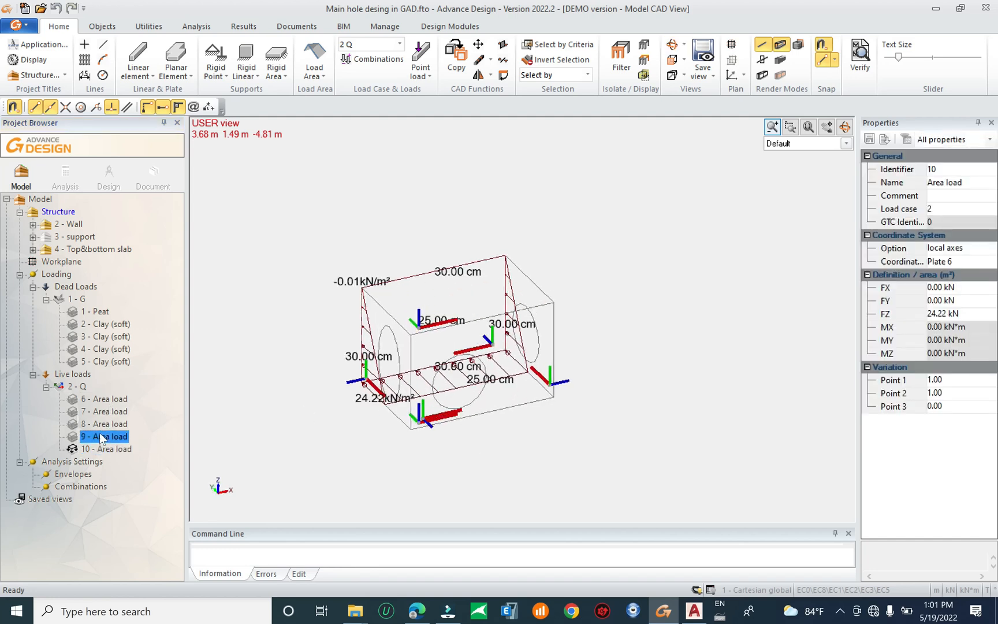
key("space")
left_click(122, 424)
key("space")
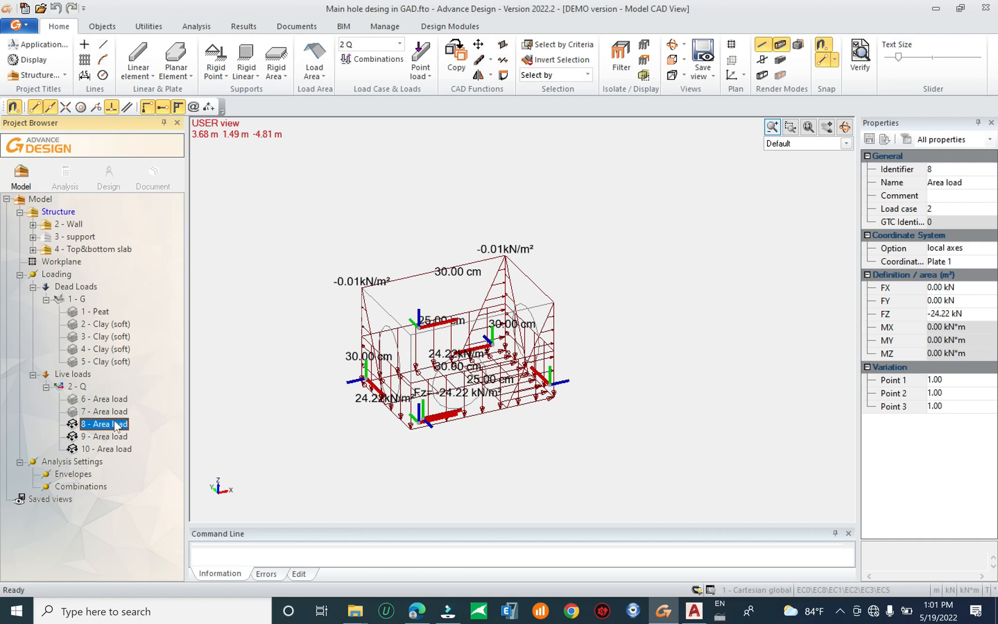
Hide area load 8 and display area loads 7 and 6 of load case 2 to check the wall pressures
key("space")
left_click(116, 412)
key("space")
left_click(113, 400)
key("space")
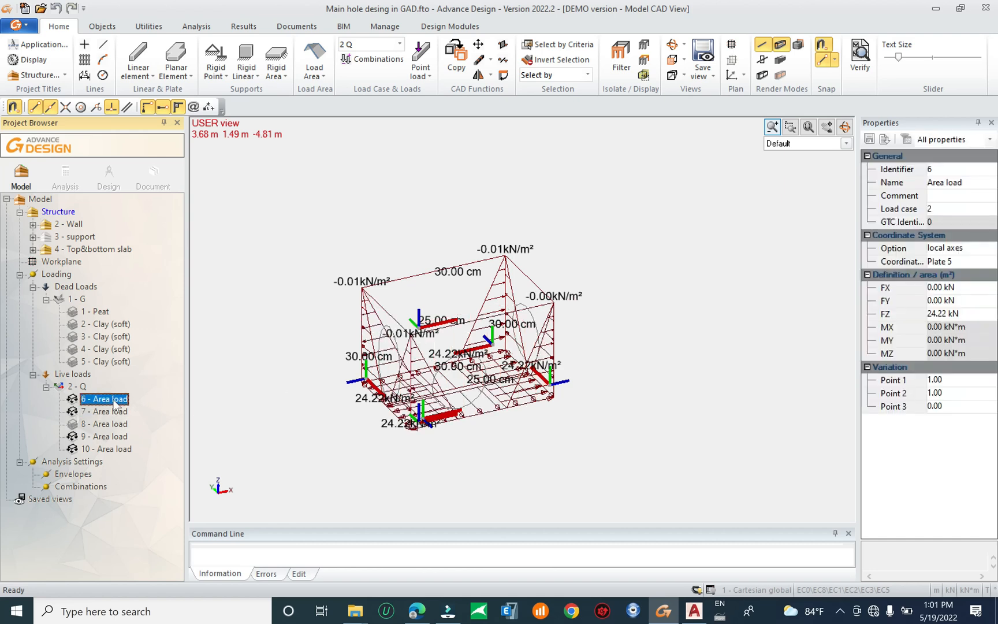
Hide the displayed loads and show only area load 8 on the bottom slab
key("space")
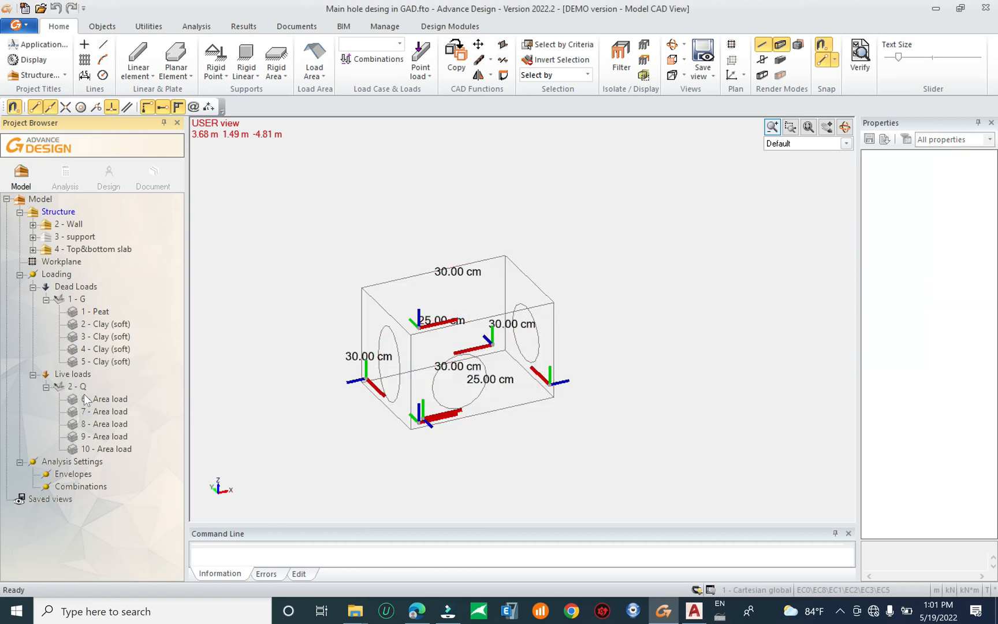
left_click(101, 424)
key("space")
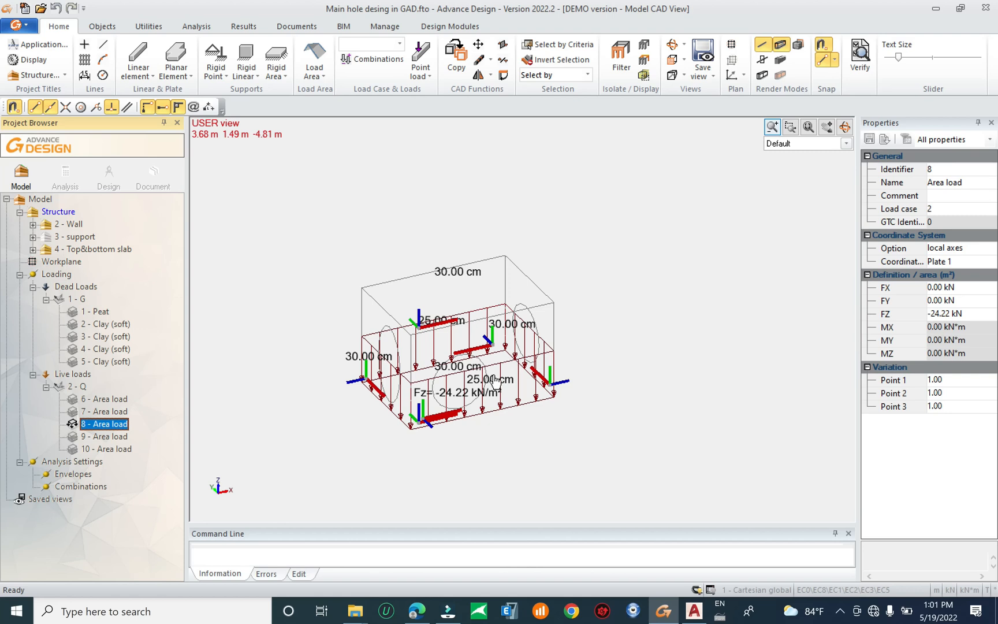
left_click(652, 268)
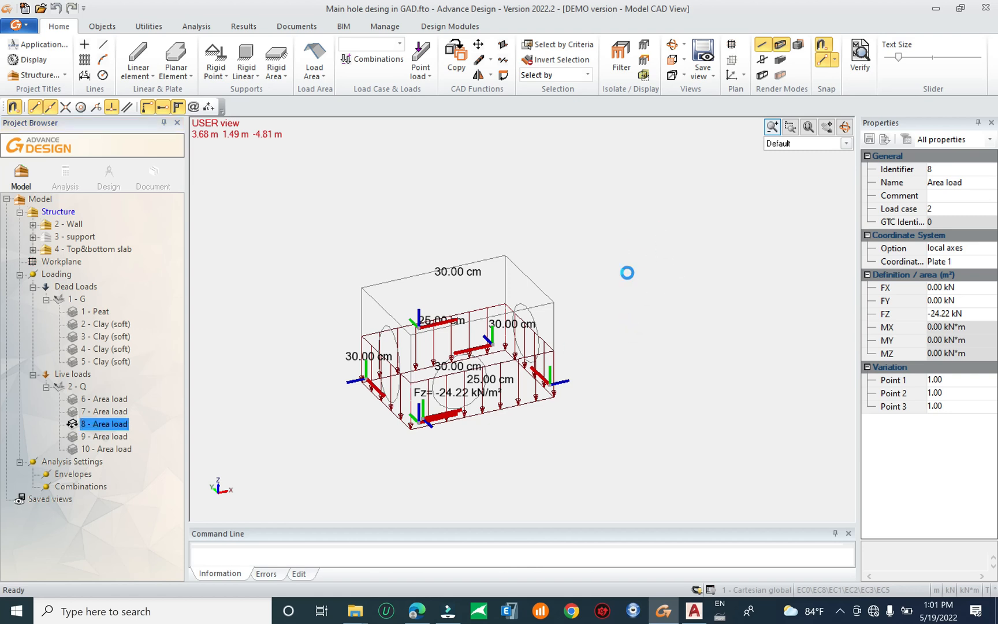
Display all dead and live loads together and select the four wall plates 2, 3, 5 and 6
left_click(52, 274)
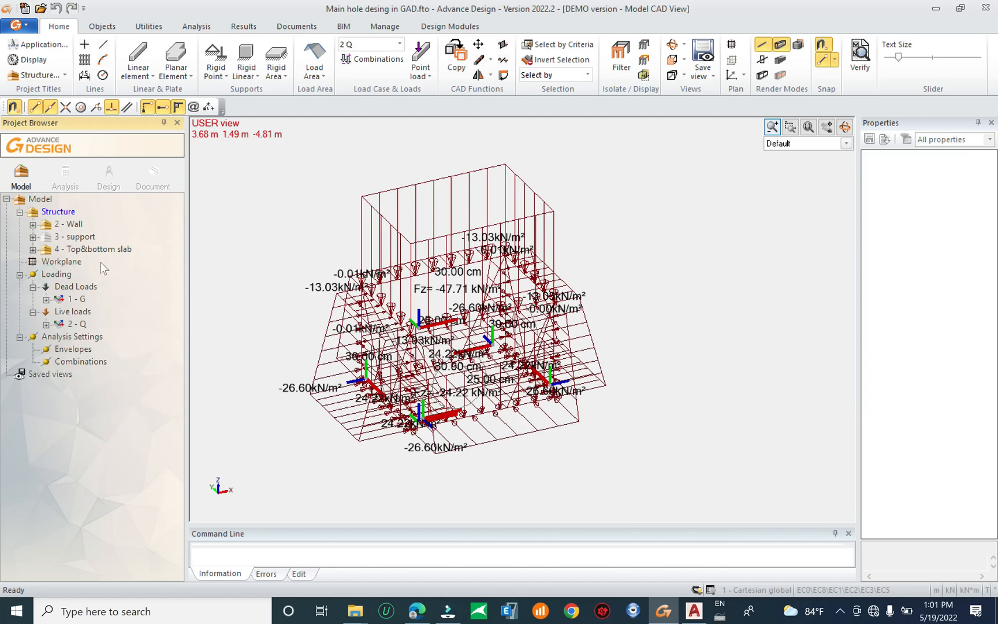
left_click(33, 224)
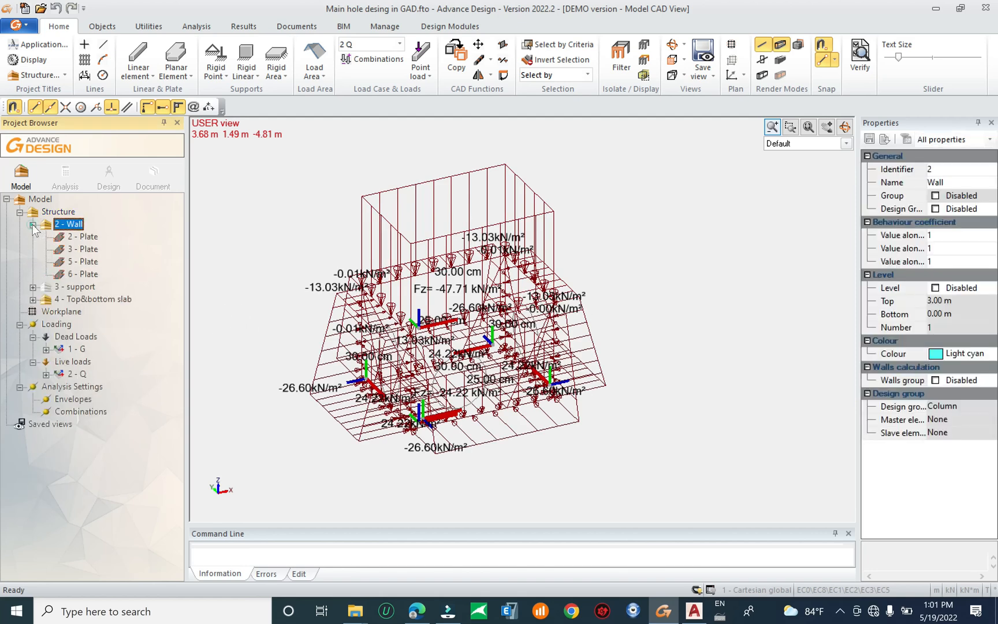
left_click(82, 236)
left_click(85, 275, "shift")
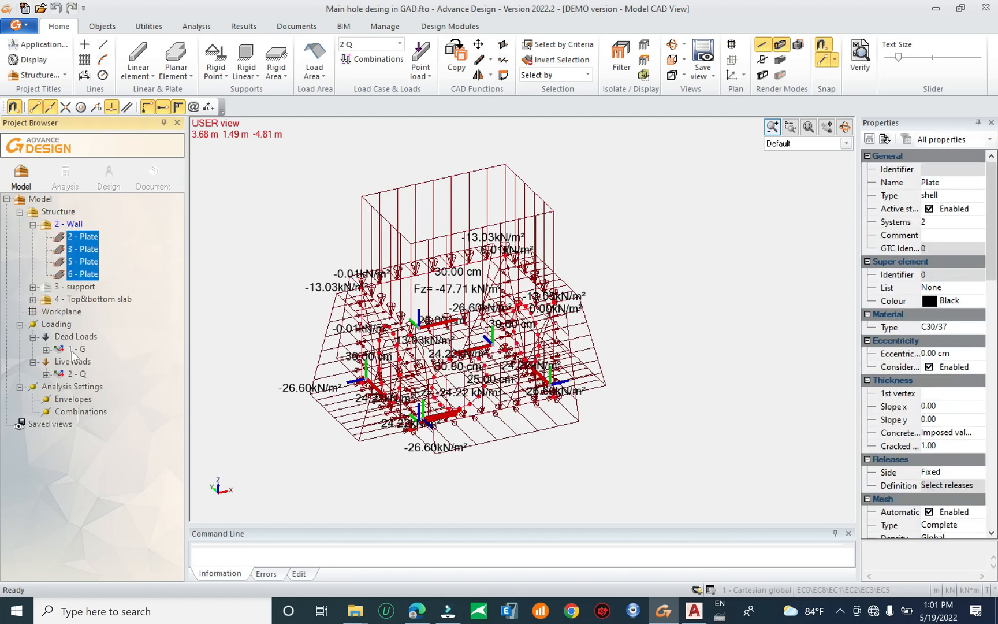
Hide all loads and select only wall plate 2
left_click(61, 333)
left_click(72, 238)
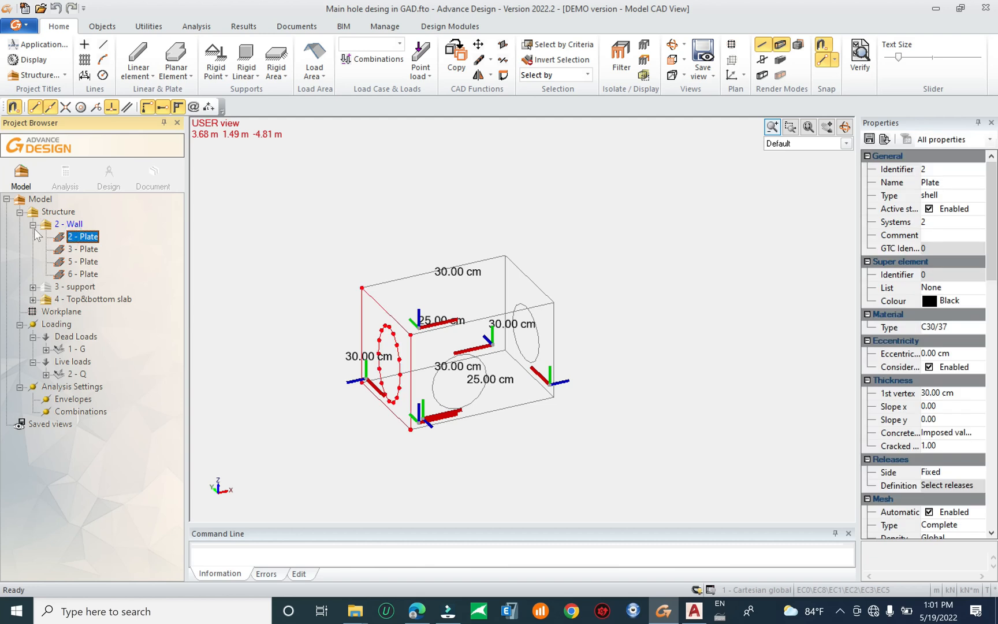
Select all wall and top and bottom slab plates and set their concrete exposure class to XC2
left_click(33, 299)
left_click_drag(609, 263, 341, 463)
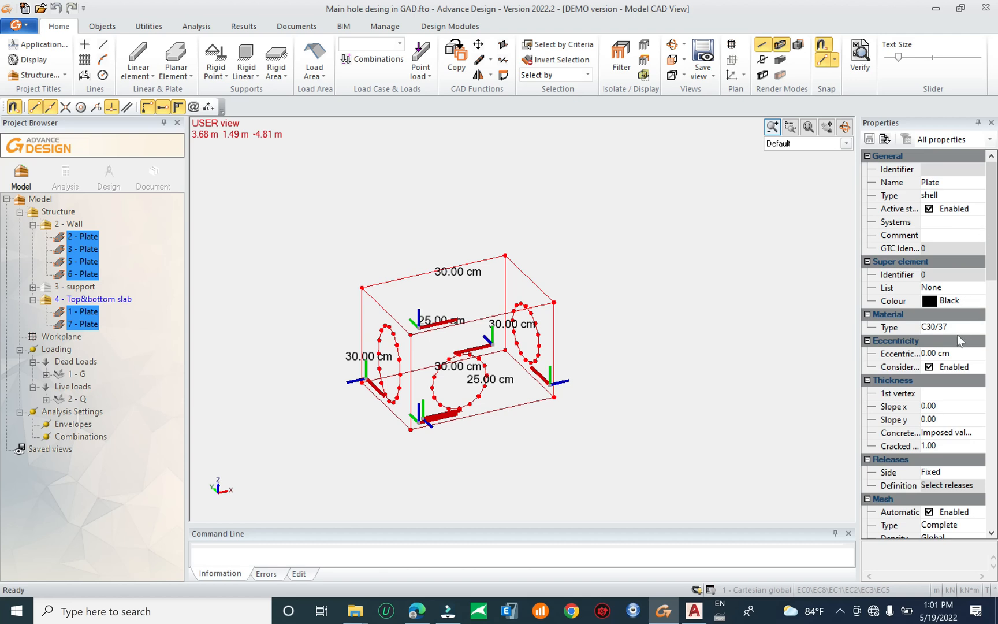
left_click_drag(994, 256, 994, 362)
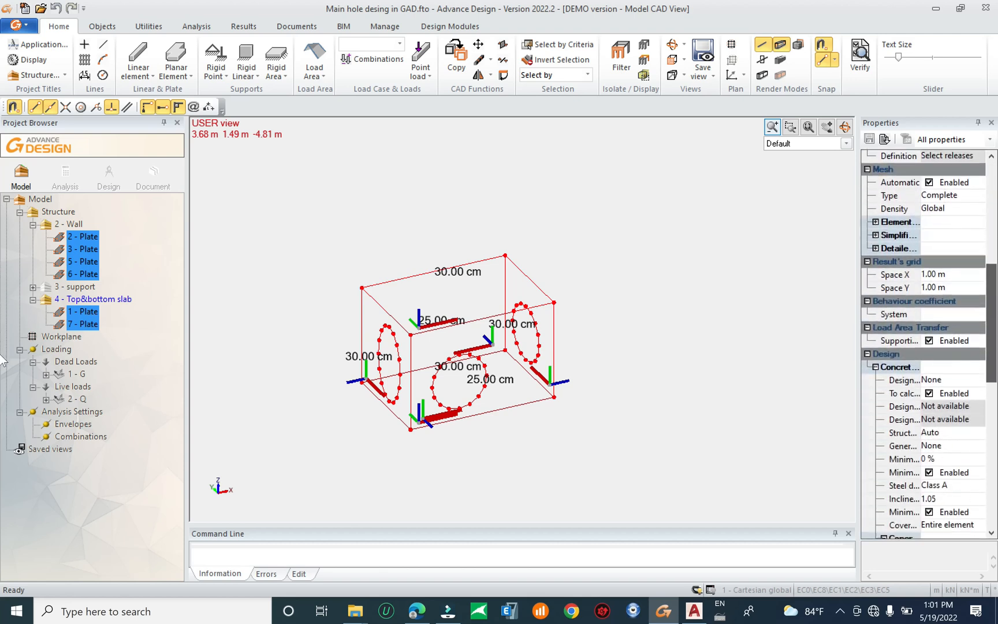
scroll(932, 368, "down", 1)
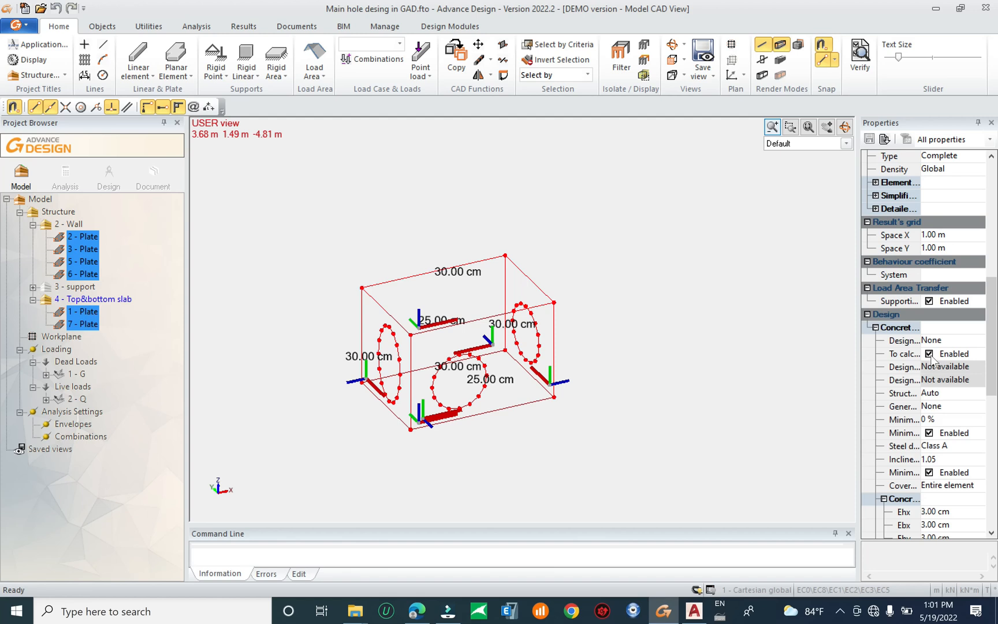
left_click_drag(990, 355, 989, 392)
left_click(957, 395)
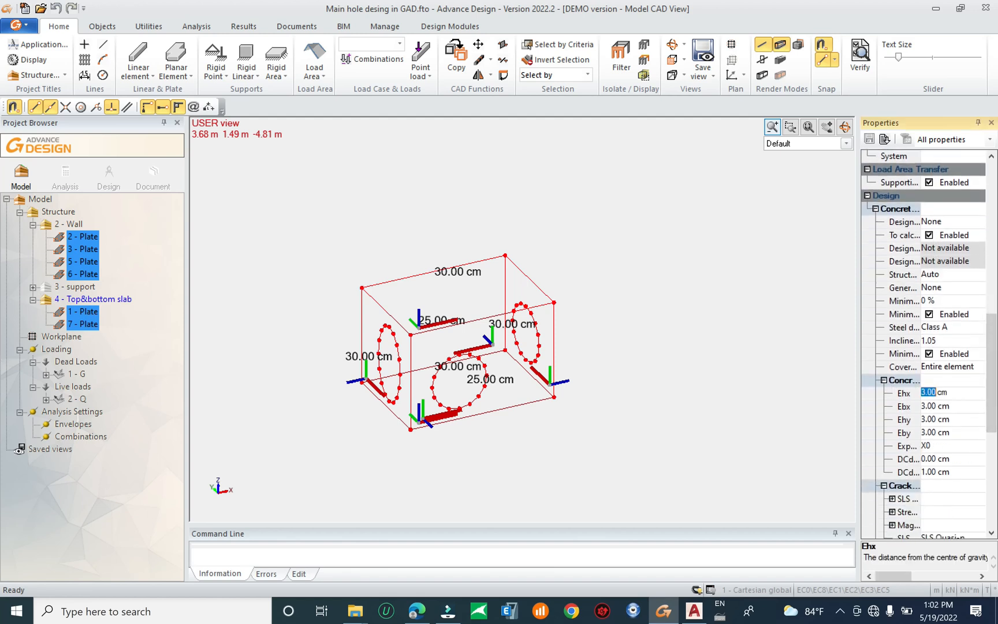
left_click(969, 446)
left_click(980, 446)
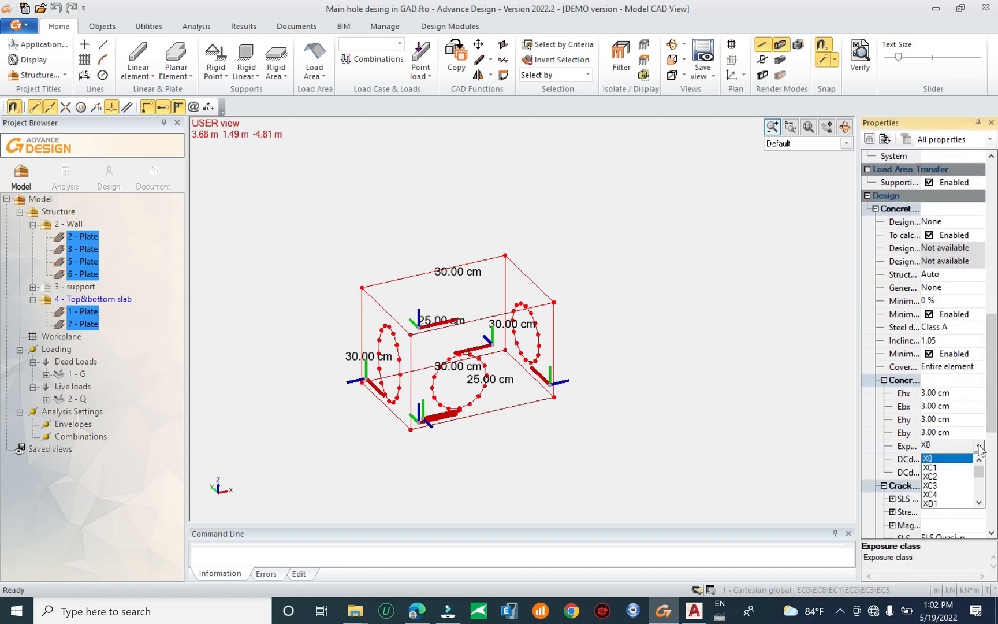
left_click(931, 476)
Set the concrete cover values Ehx, Ebx, Ehy and Eby of the selected plates to 4.5 cm
left_click(950, 395)
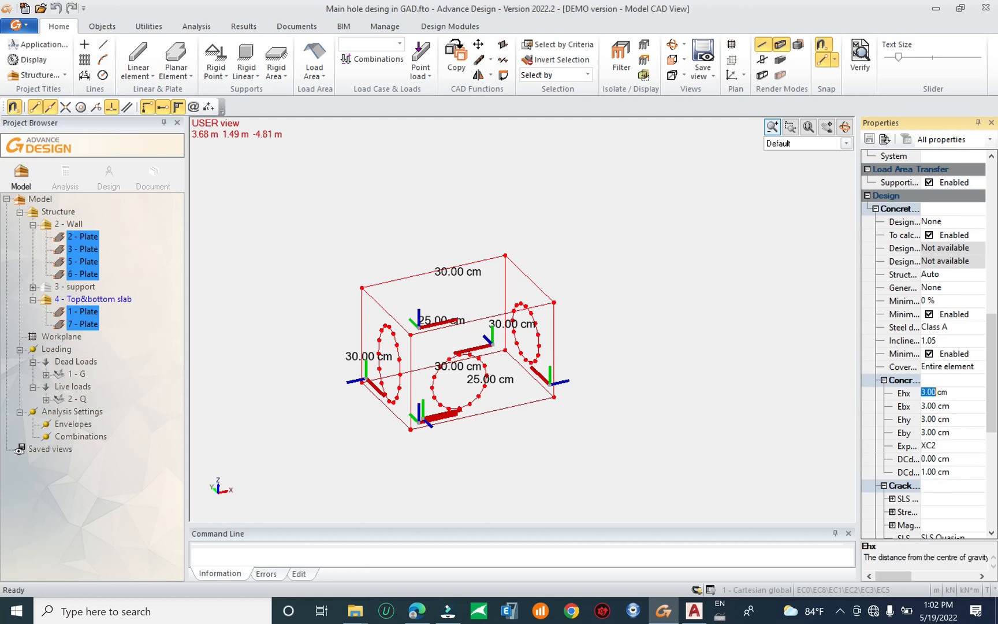
left_click(946, 447)
left_click(980, 447)
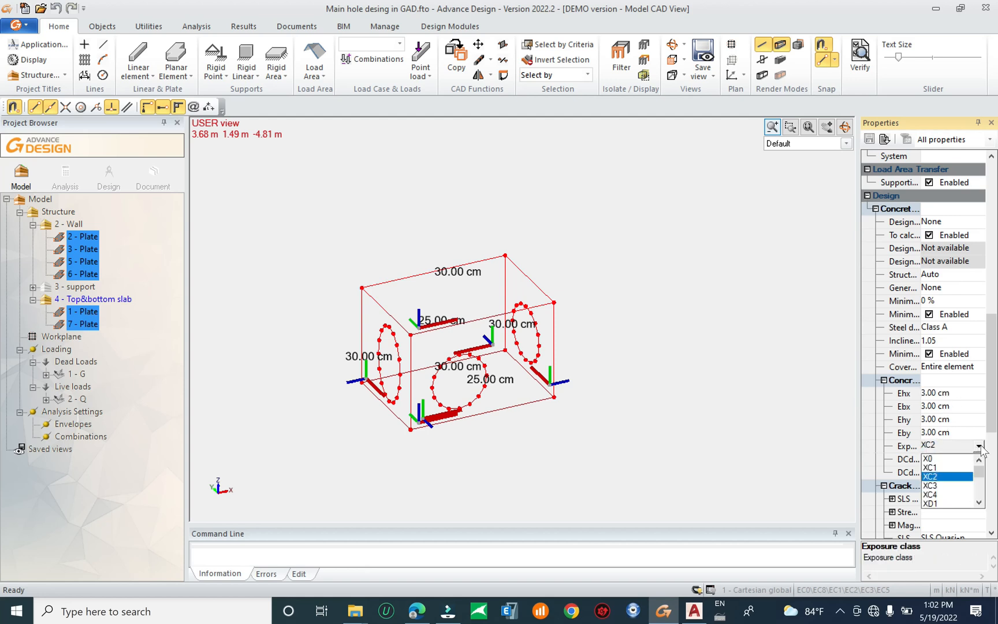
left_click(960, 396)
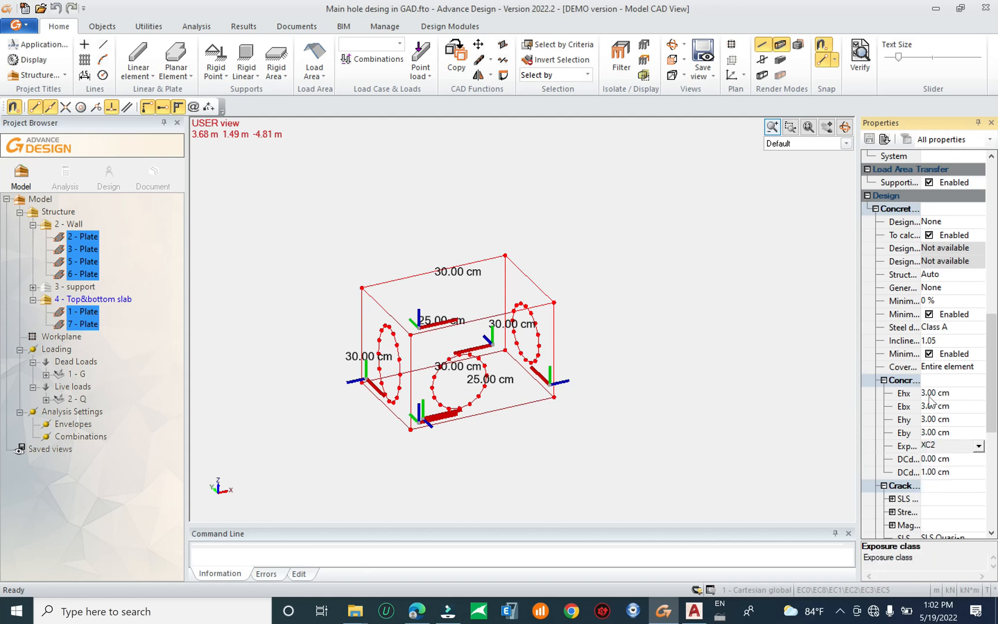
left_click(923, 392)
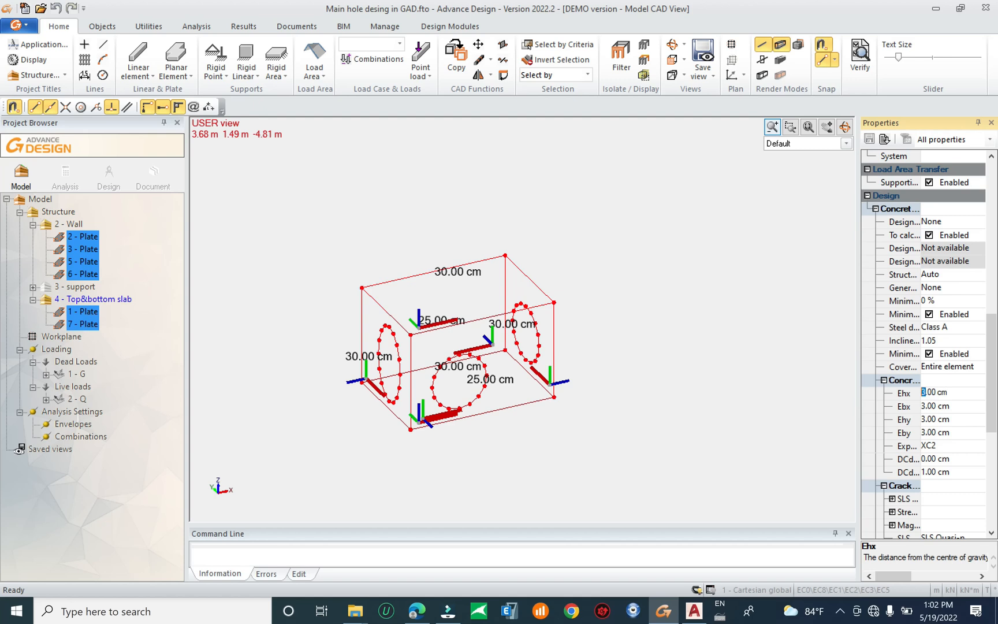
type("4")
key("Return")
type("4.5")
key("ctrl+a")
type("4.")
key("Tab")
type("4")
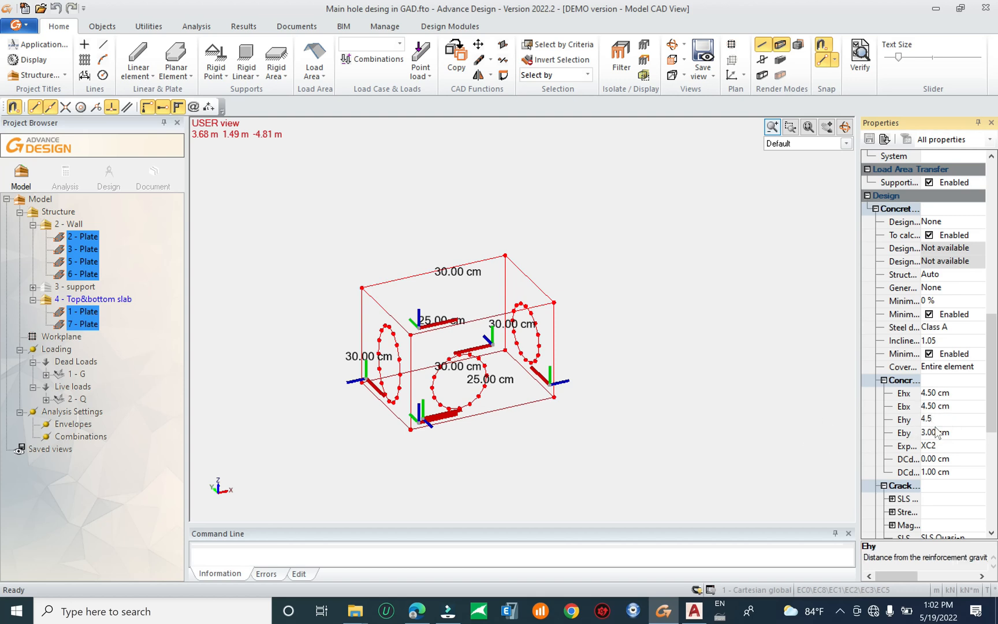
key("Tab")
type("4")
Enable the real deflection calculation for the selected plates and expand their SLS types for stress limitation
left_click_drag(990, 397, 984, 494)
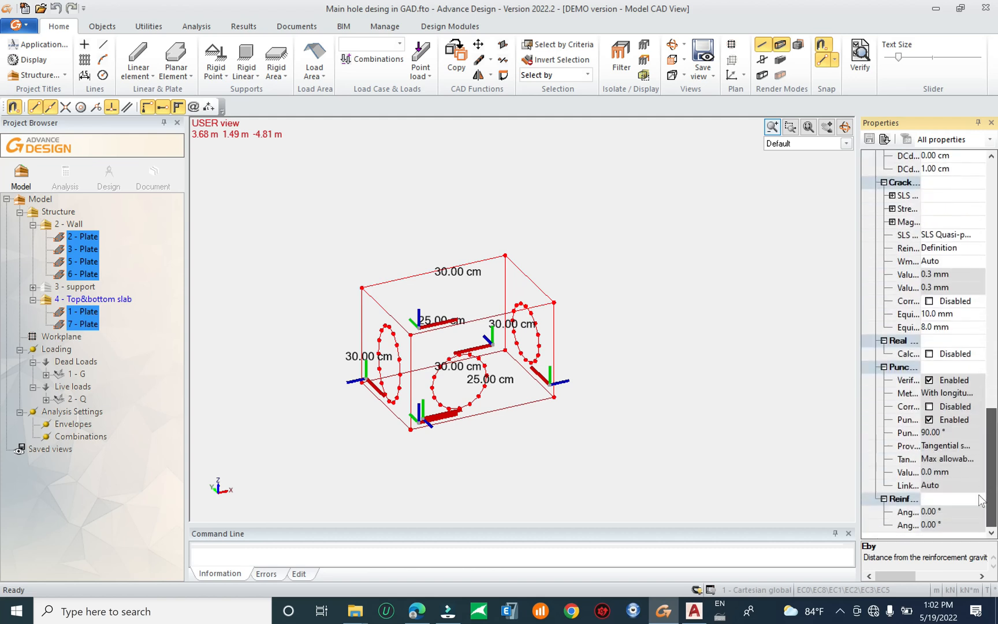
left_click(929, 354)
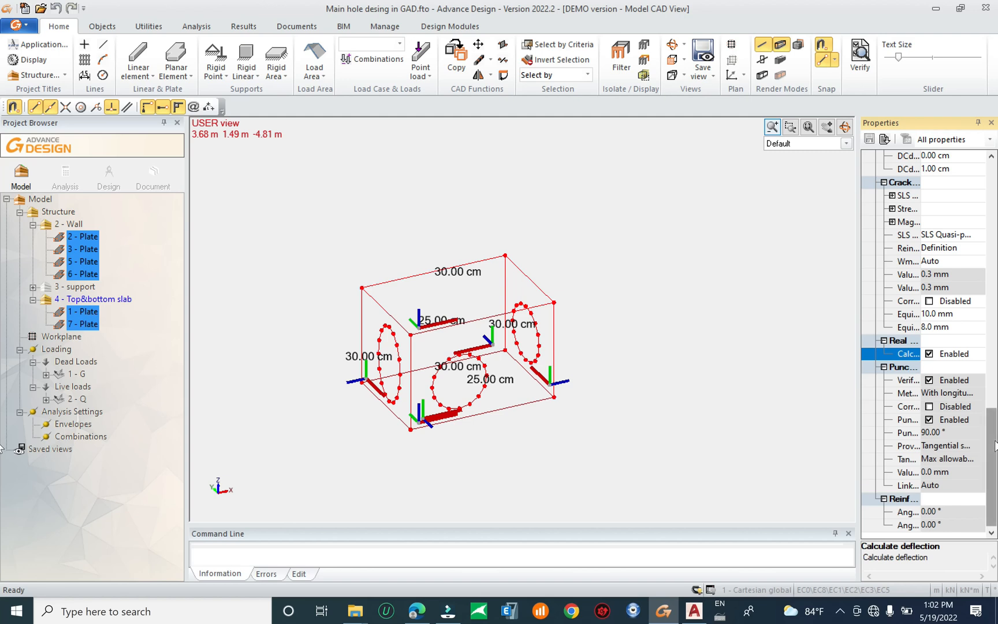
scroll(995, 445, "up", 2)
left_click(892, 314)
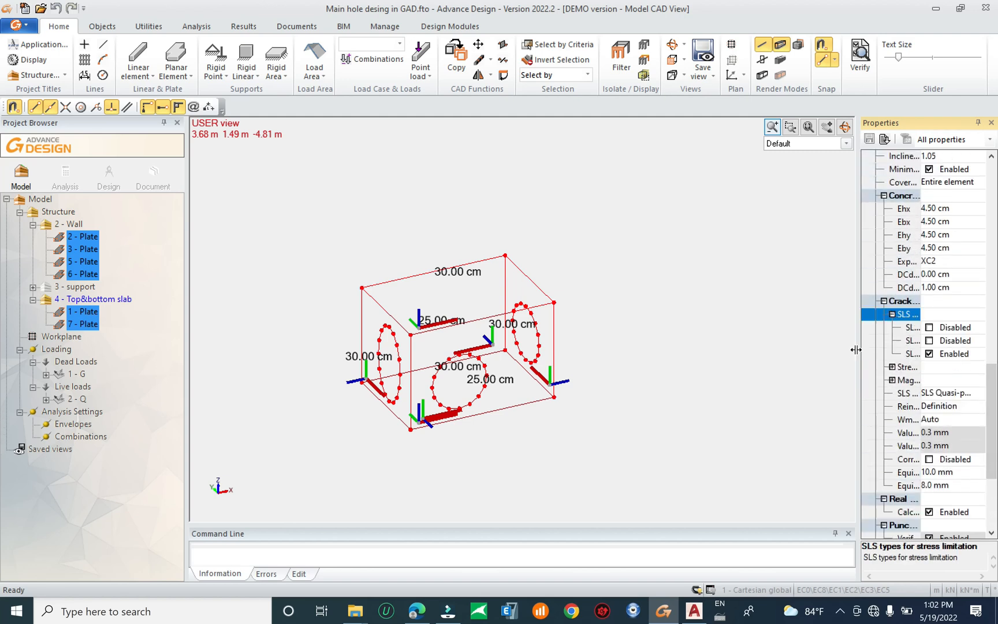
Widen the properties area to review the plates' cover, cracking and general settings, and clear the selection
left_click_drag(858, 346, 775, 326)
scroll(863, 479, "down", 4)
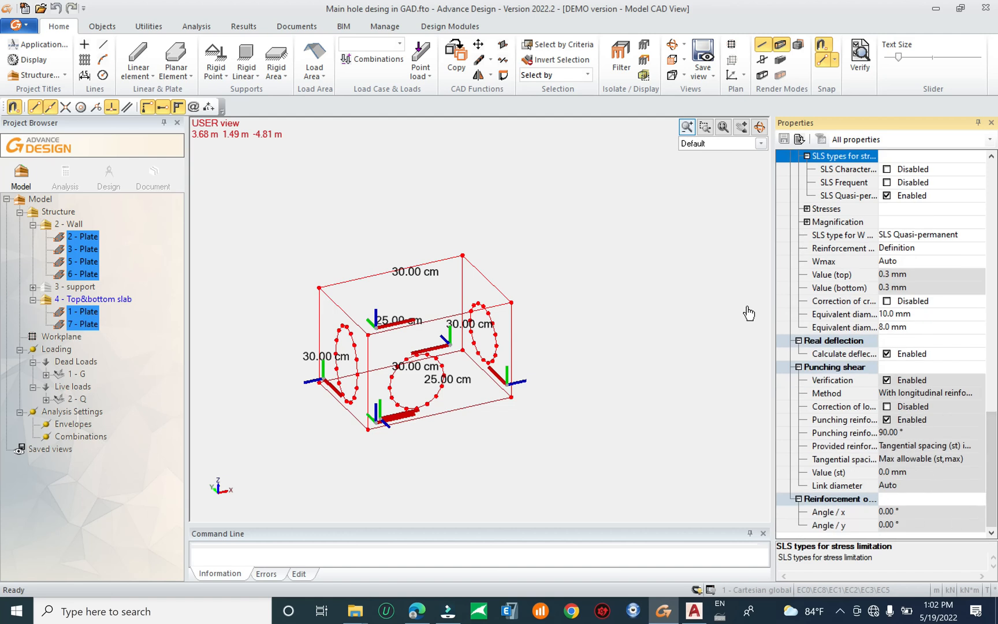
scroll(912, 364, "up", 13)
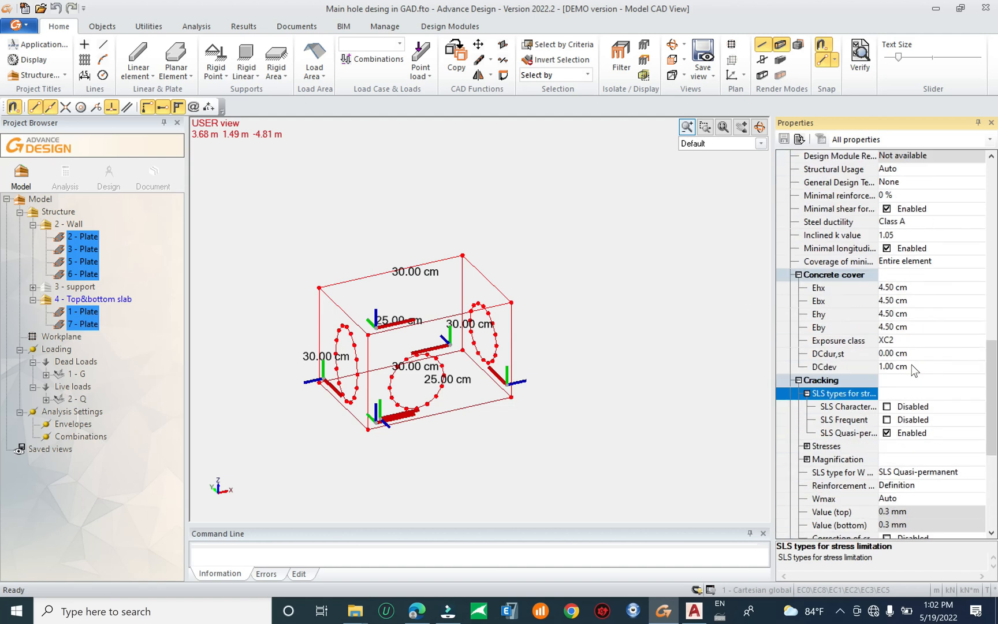
scroll(912, 364, "up", 10)
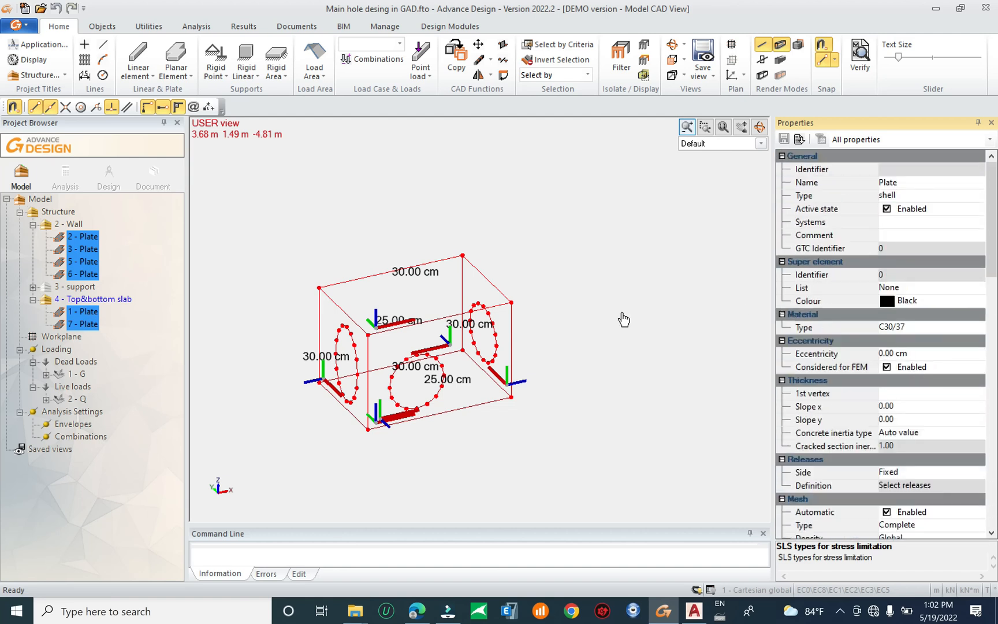
left_click(624, 319)
left_click_drag(601, 164, 506, 220)
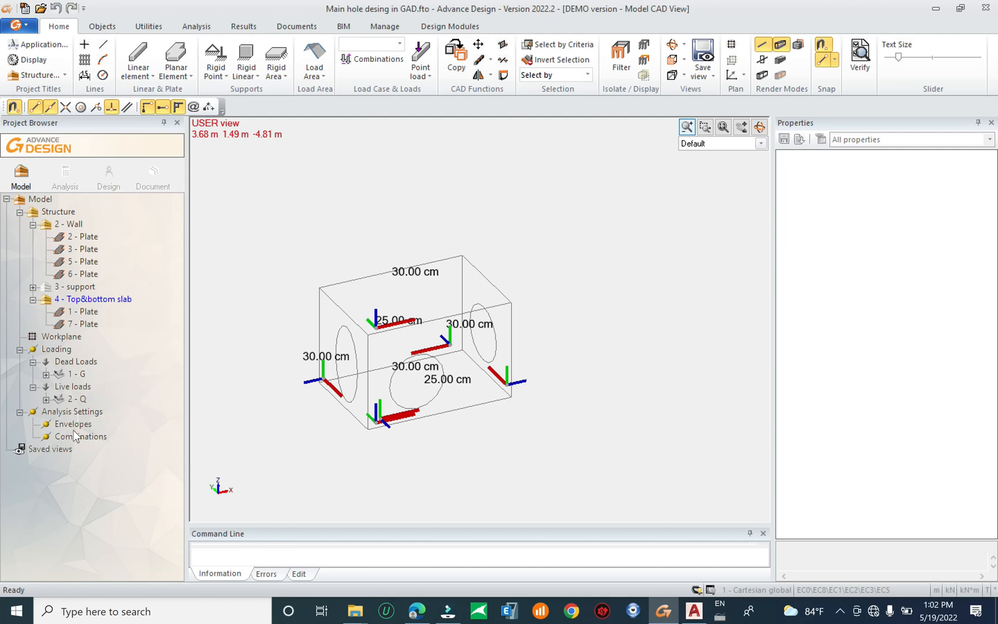
Display all dead and live loads on the manhole model
left_click(56, 351)
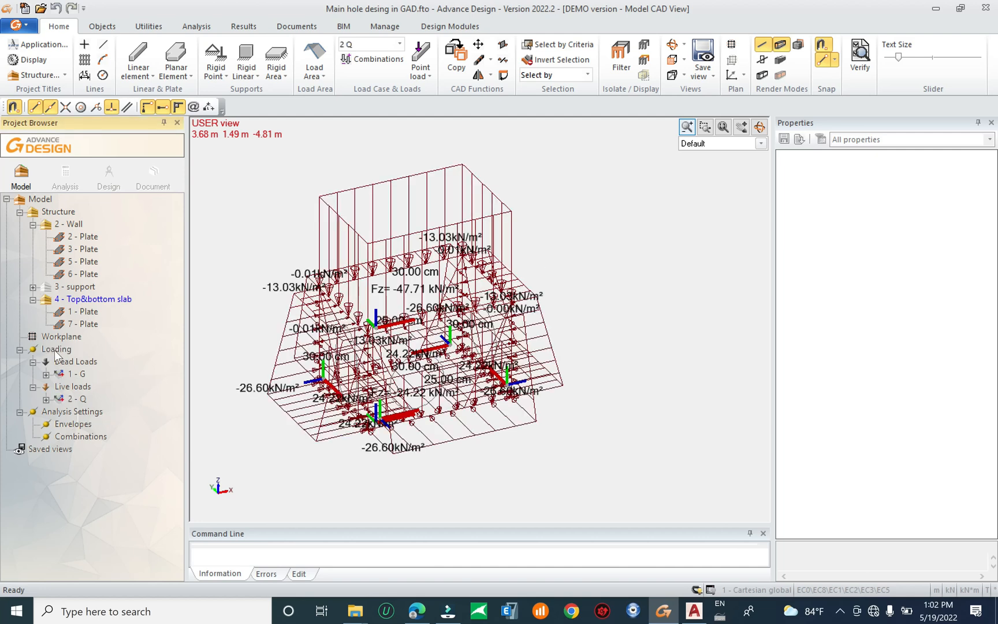
right_click(76, 412)
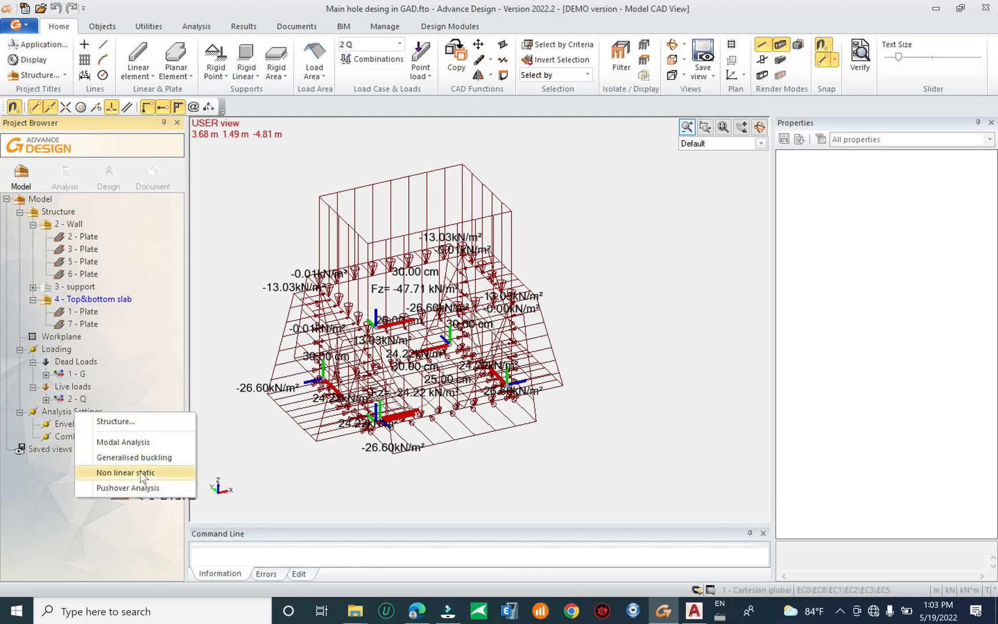
left_click(152, 350)
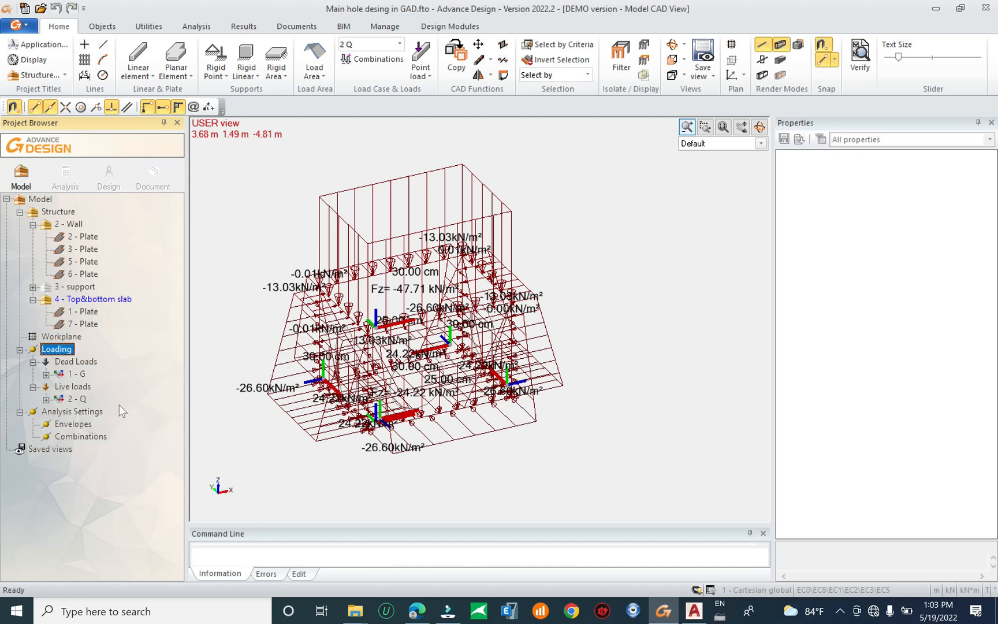
Generate simplified load combinations with live loads set to F Category: traffic area, vehicle weight = 30kN
right_click(81, 449)
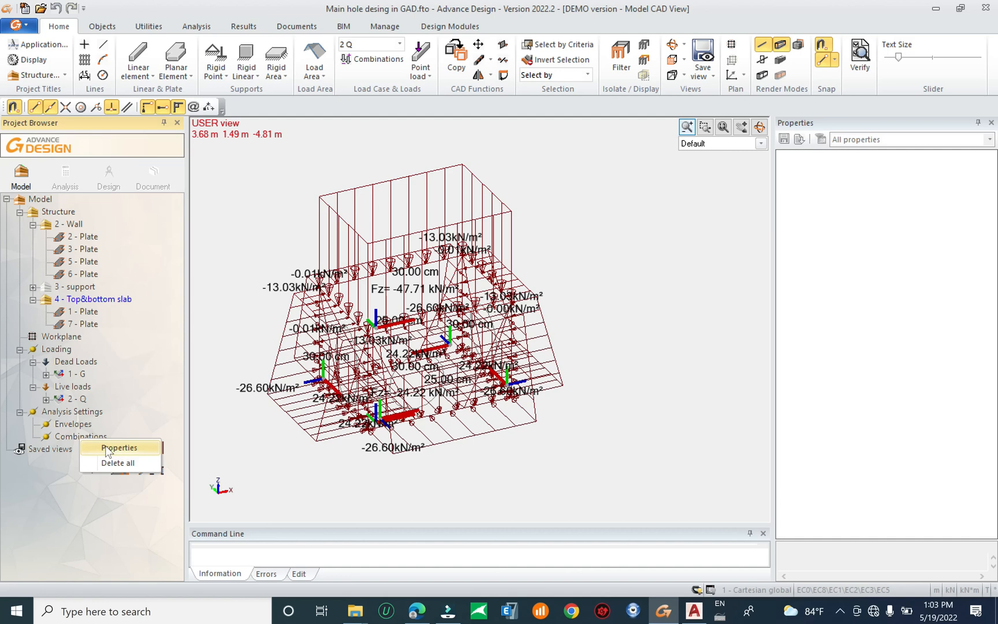
left_click(110, 451)
left_click(671, 454)
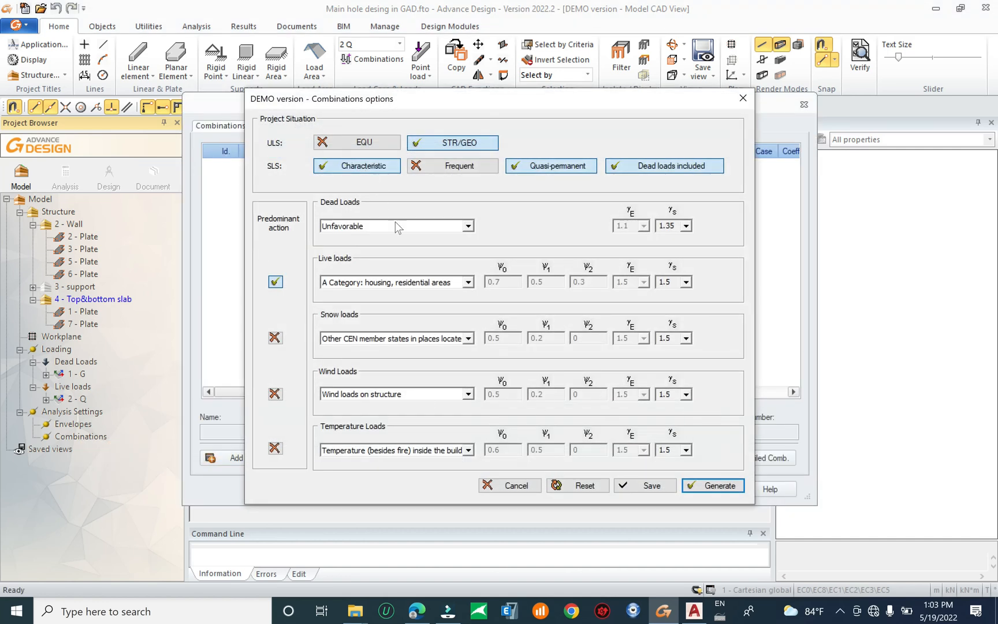
left_click(468, 283)
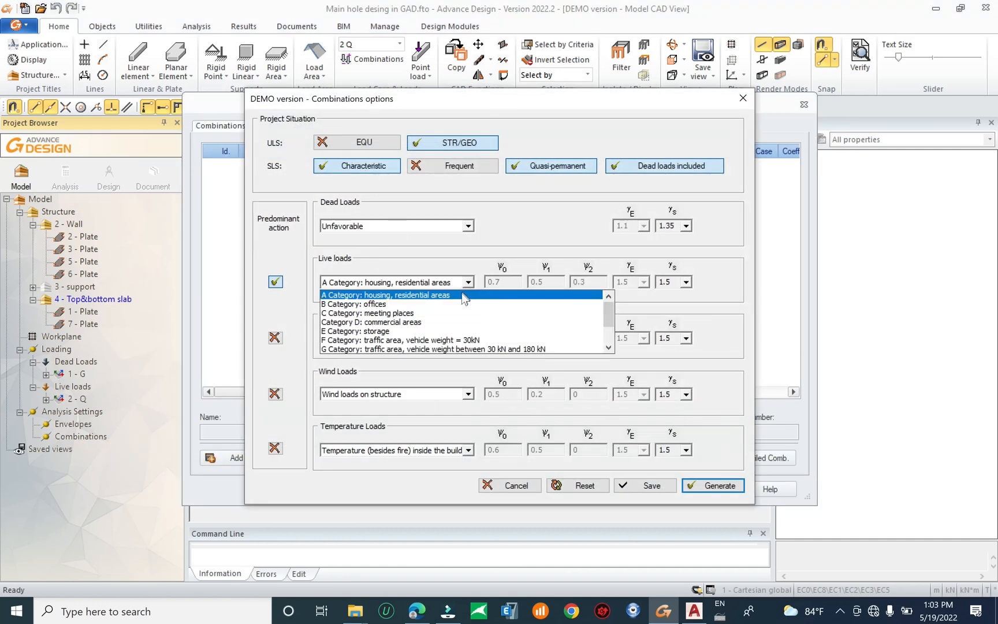
left_click(507, 340)
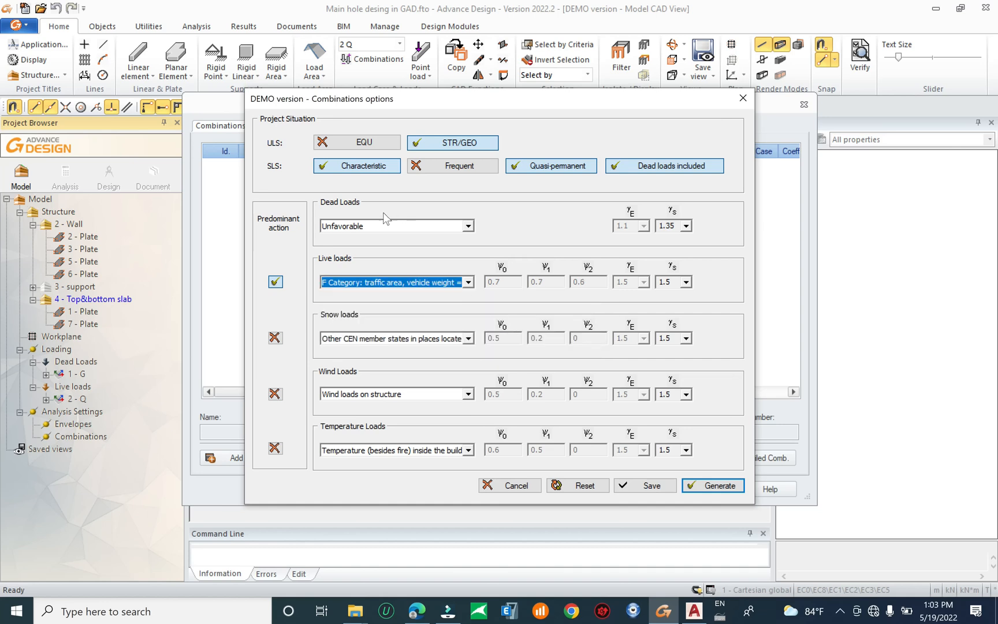
left_click(712, 488)
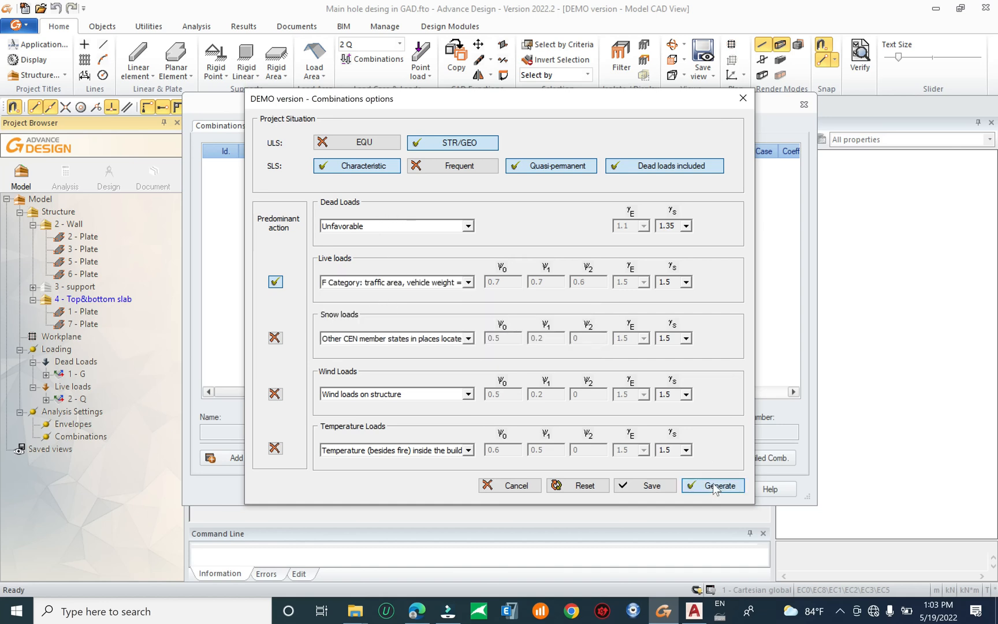
left_click(507, 326)
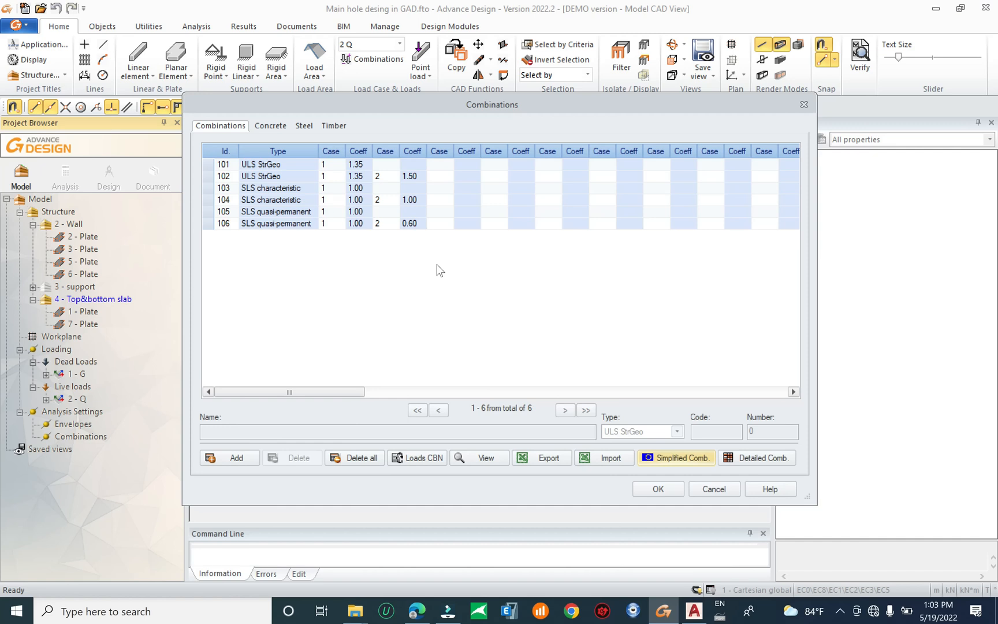
Review the combinations listed for concrete and steel design and accept the generated set
left_click(271, 125)
left_click(304, 125)
left_click(271, 125)
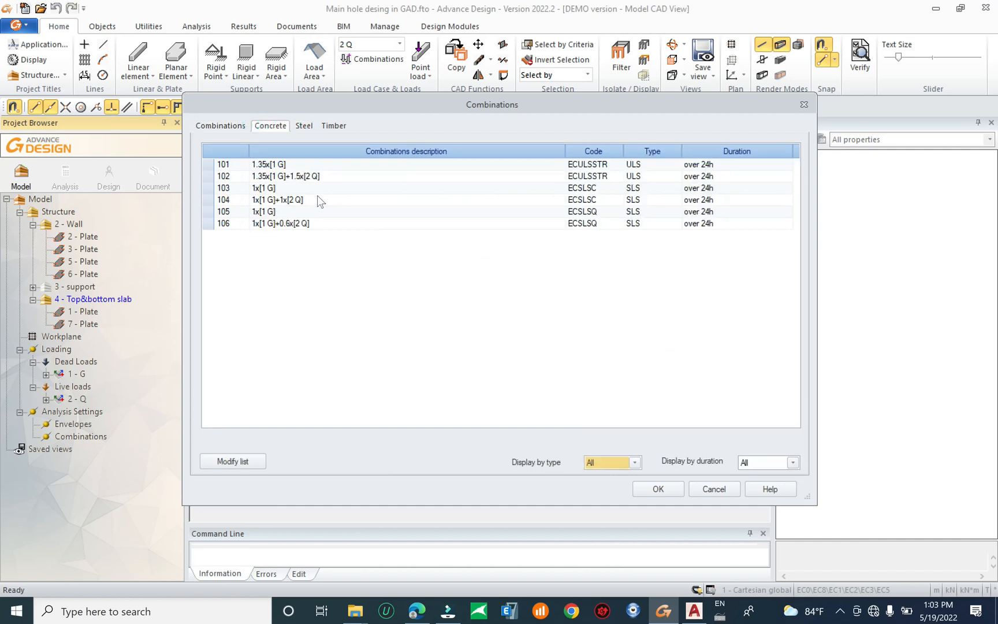
left_click(659, 488)
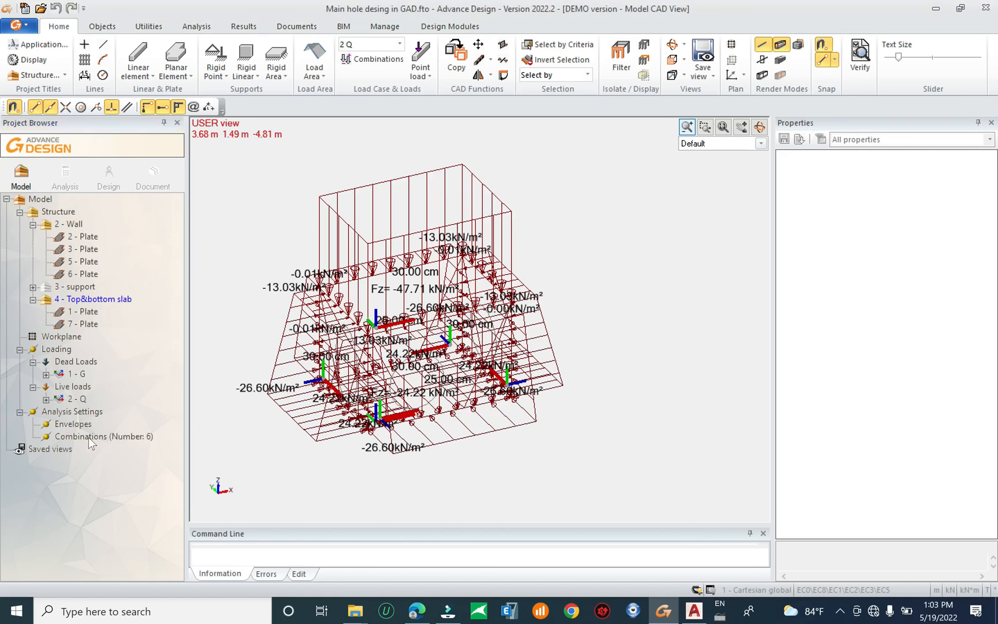
Create a family of envelopes in the analysis settings and select it to show its properties
right_click(75, 426)
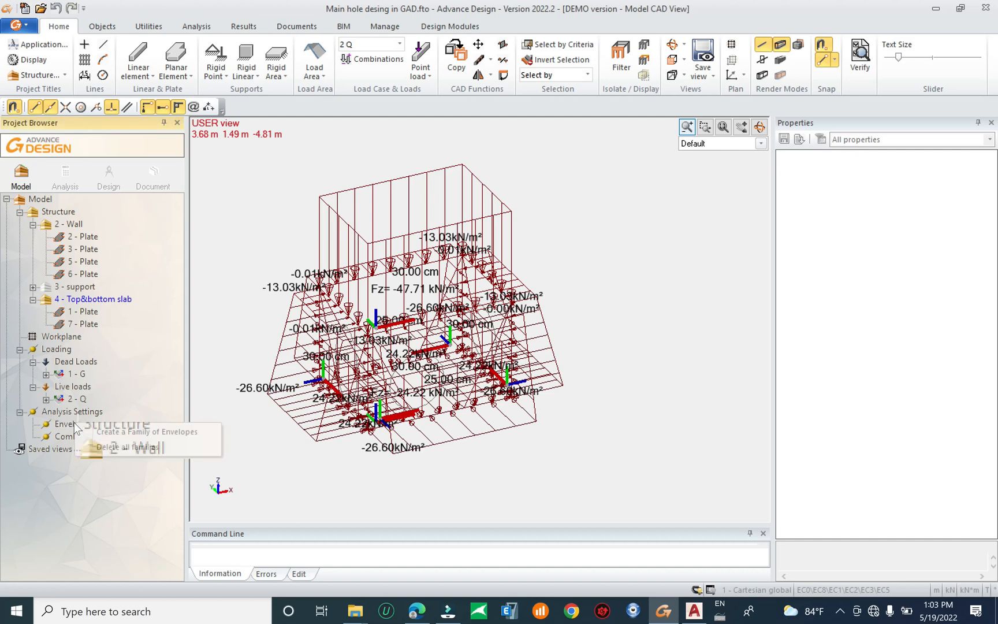
left_click(118, 433)
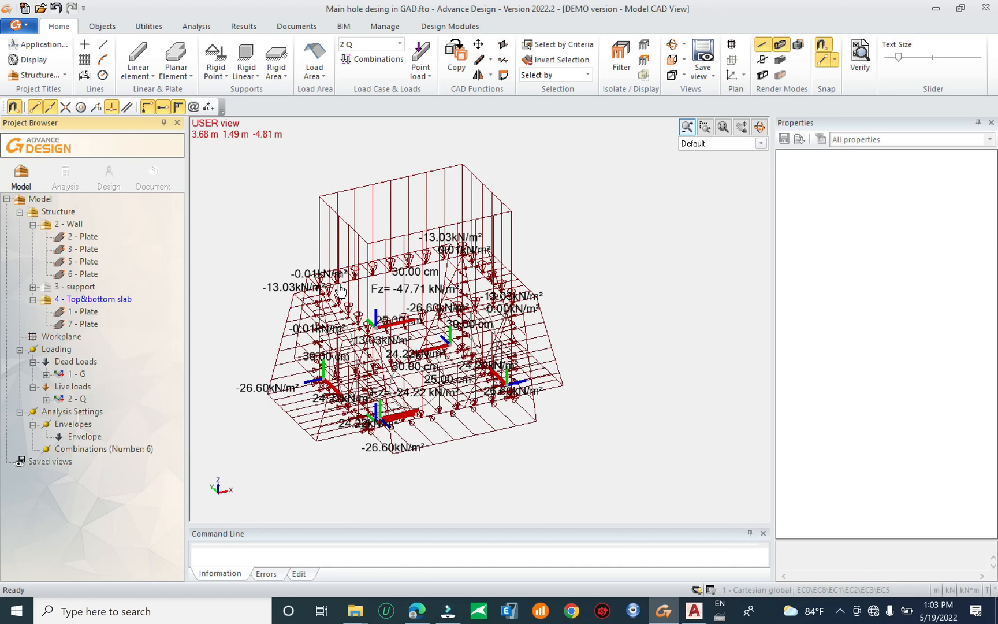
left_click(88, 438)
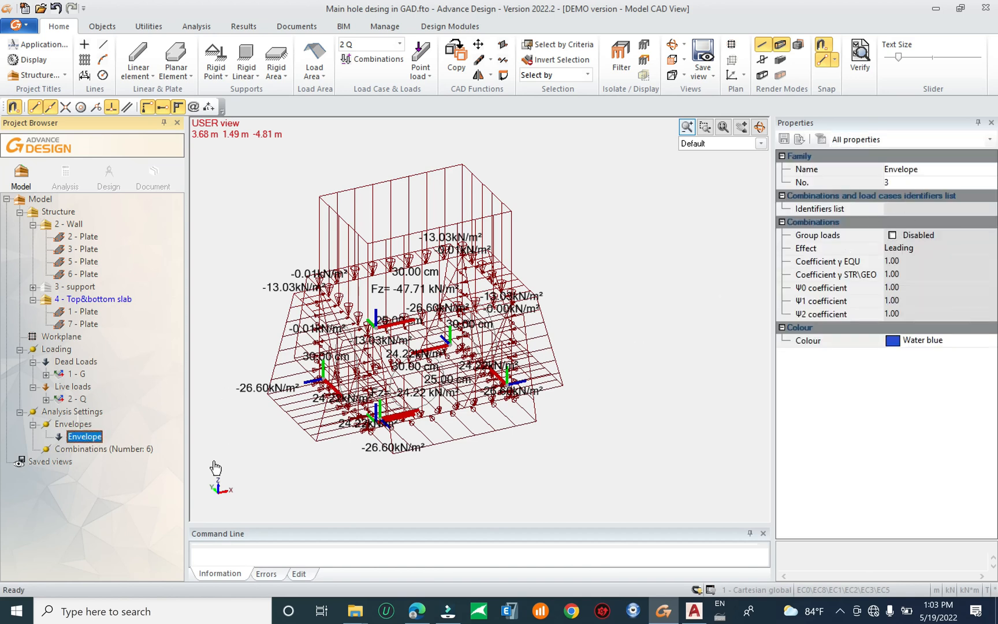
Open the definition of the new envelope family and choose Forces on the Planar Element type
right_click(84, 437)
left_click(113, 448)
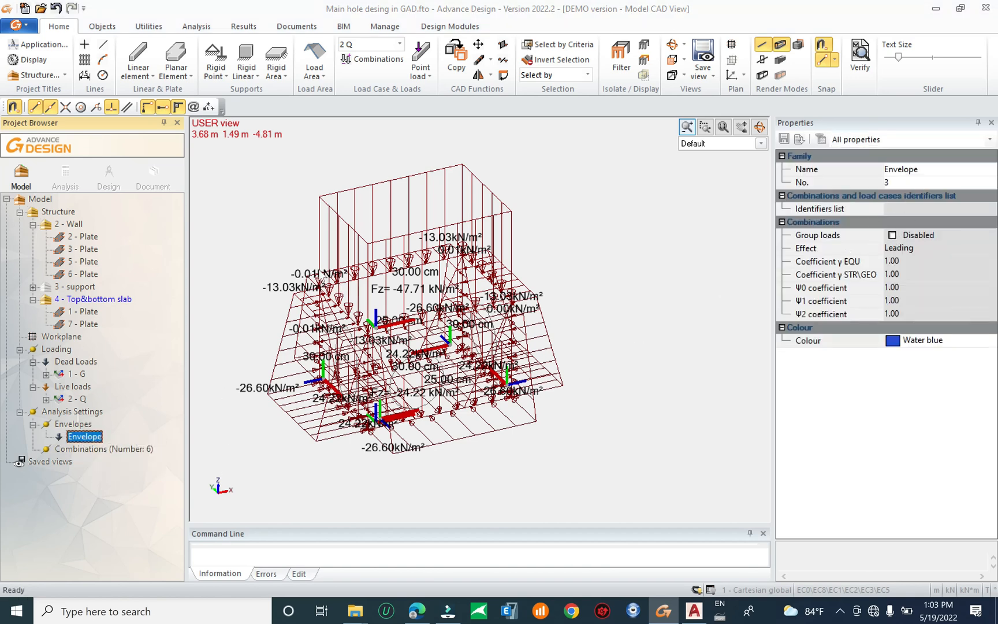
left_click(347, 211)
left_click(314, 240)
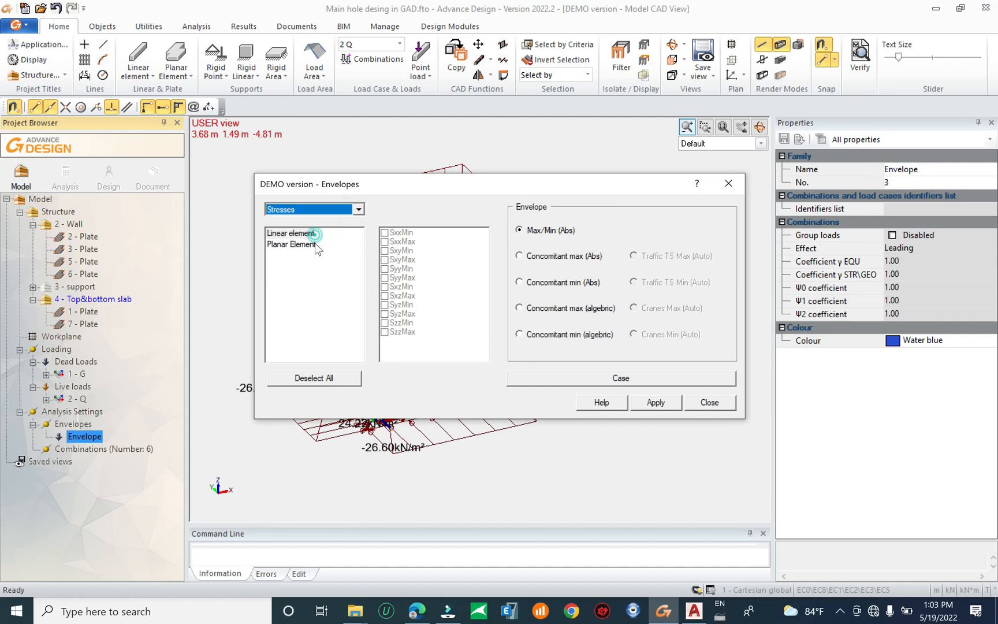
left_click(336, 209)
left_click(314, 231)
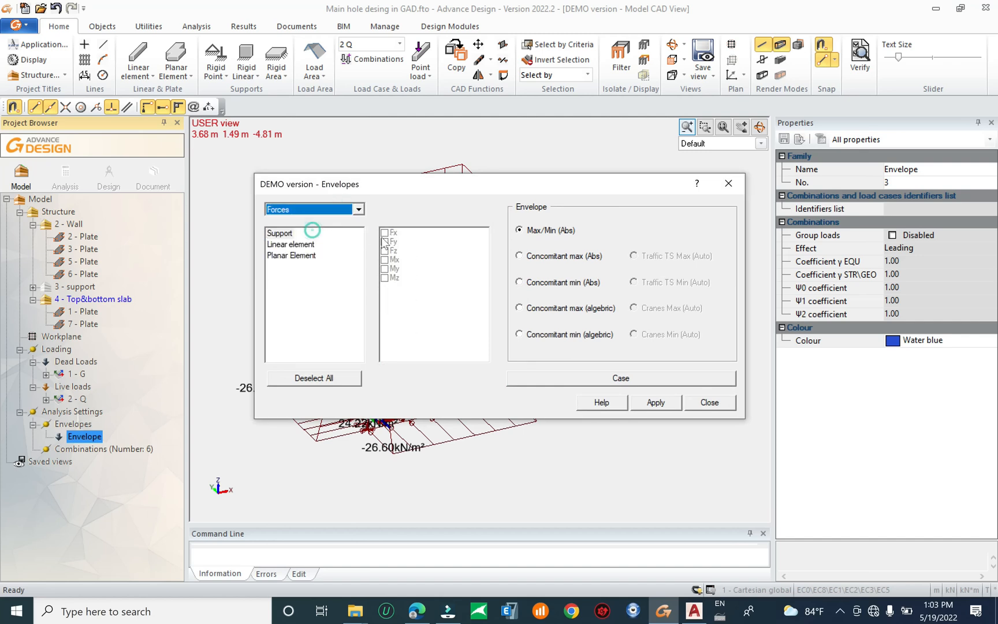
left_click(294, 256)
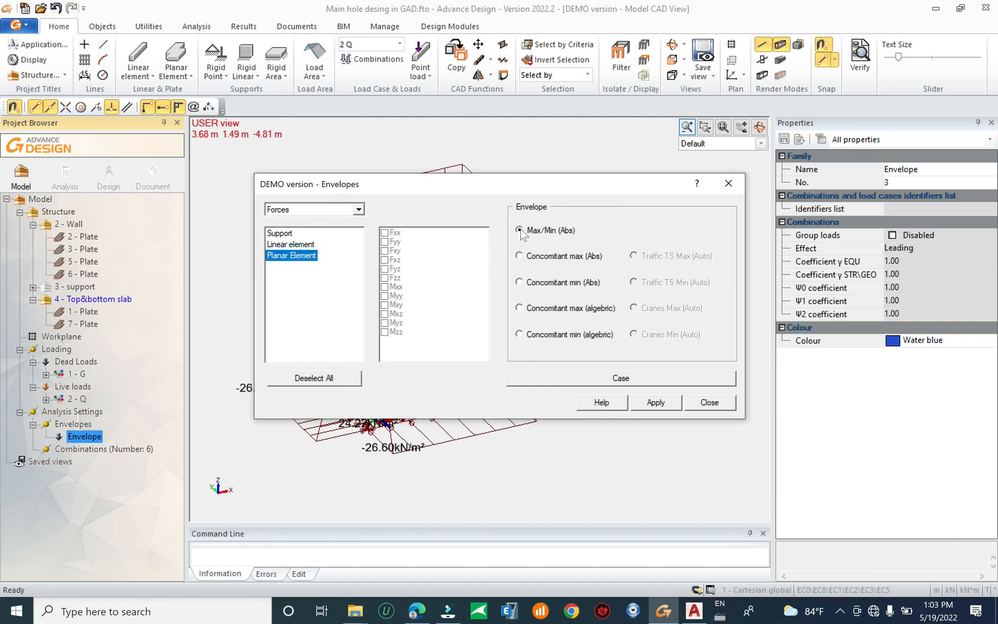
Try restricting the envelope to load cases 101 and 102, and clear the case selection
left_click(591, 376)
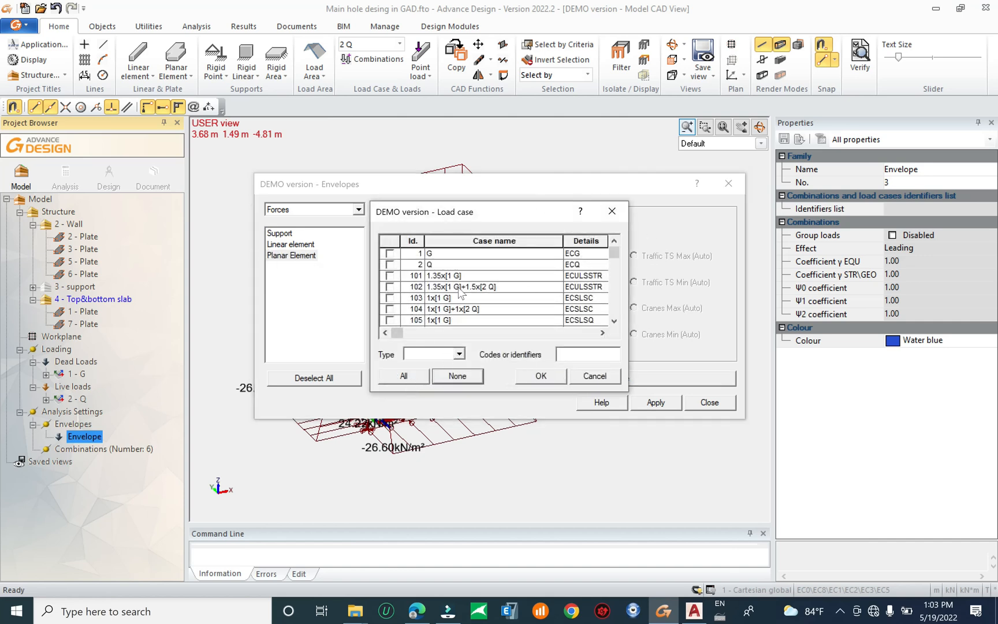
scroll(460, 292, "down", 1)
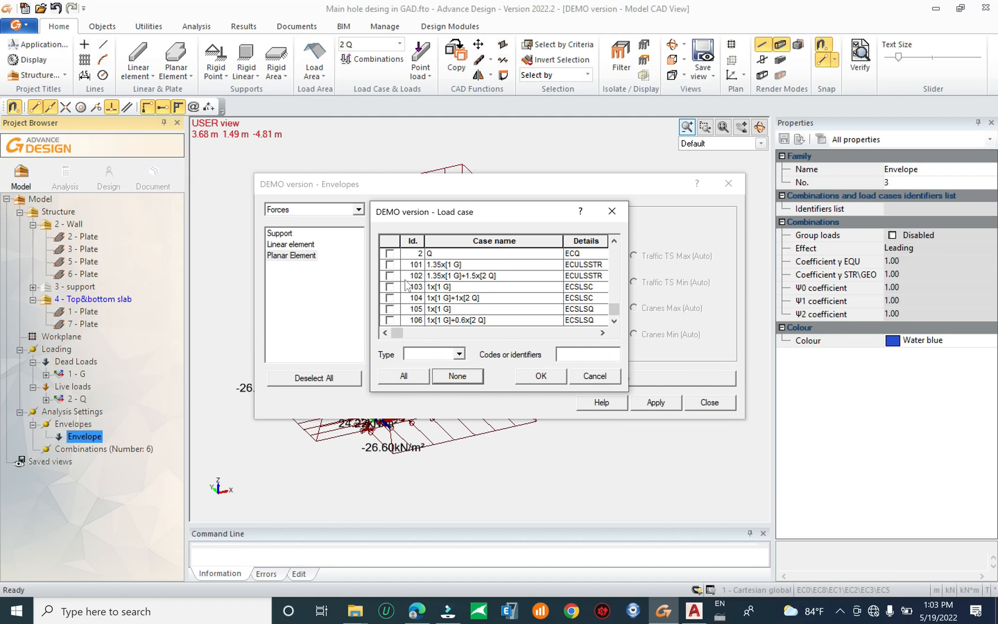
left_click(390, 265)
left_click(390, 276)
mouse_move(615, 309)
left_mouse_down()
mouse_move(616, 269)
mouse_move(622, 294)
left_mouse_up()
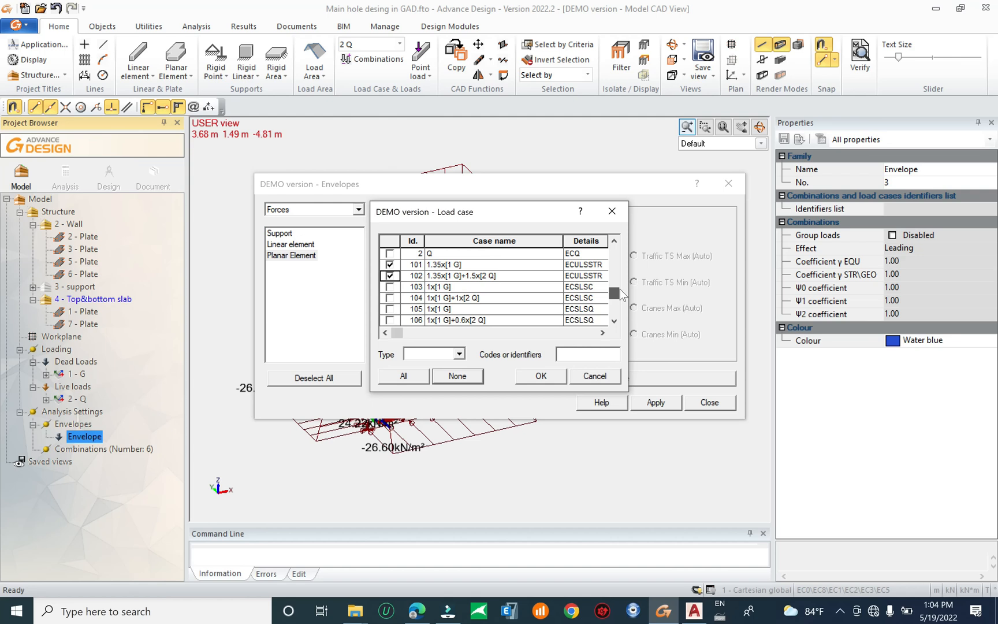
left_click(454, 374)
Generate the Max/Min (Abs) forces envelopes with no individual load cases ticked and finish the envelope definition
left_click(528, 376)
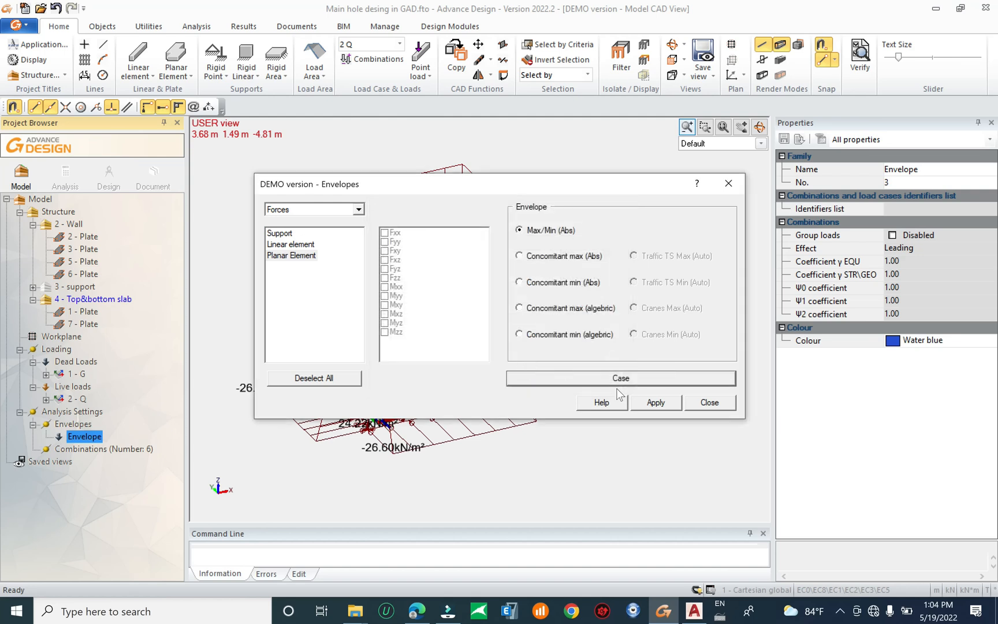
left_click(656, 404)
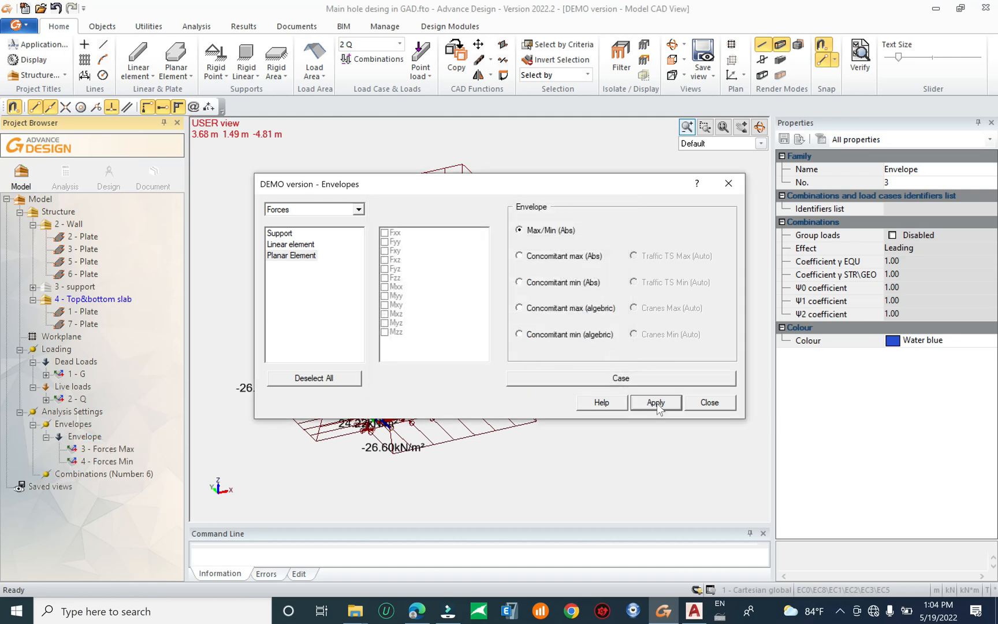
left_click(710, 403)
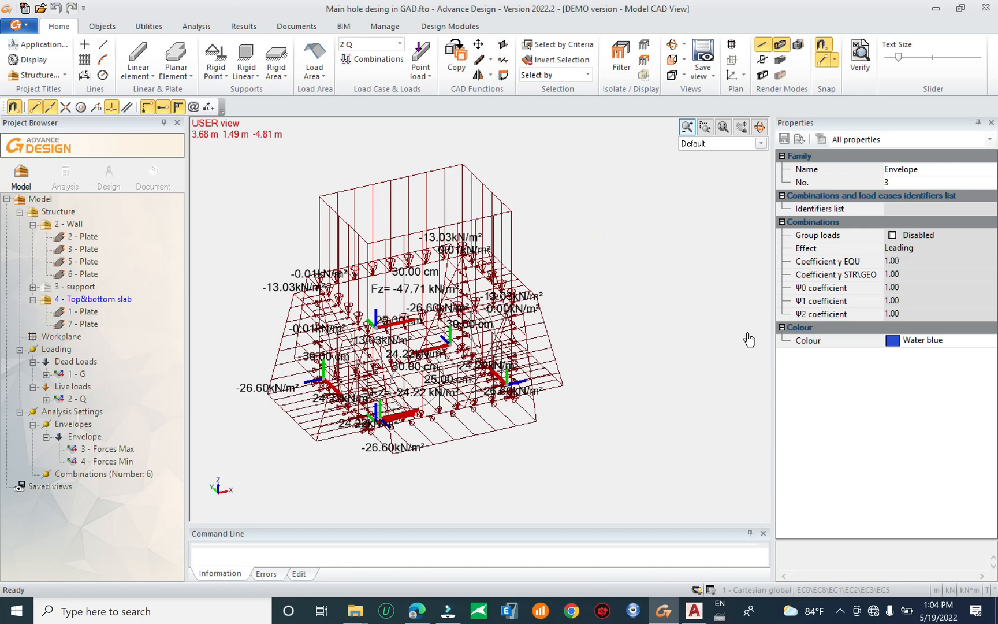
Enlarge the drawing area and rescale the load symbols around the manhole model
left_click_drag(772, 356, 902, 379)
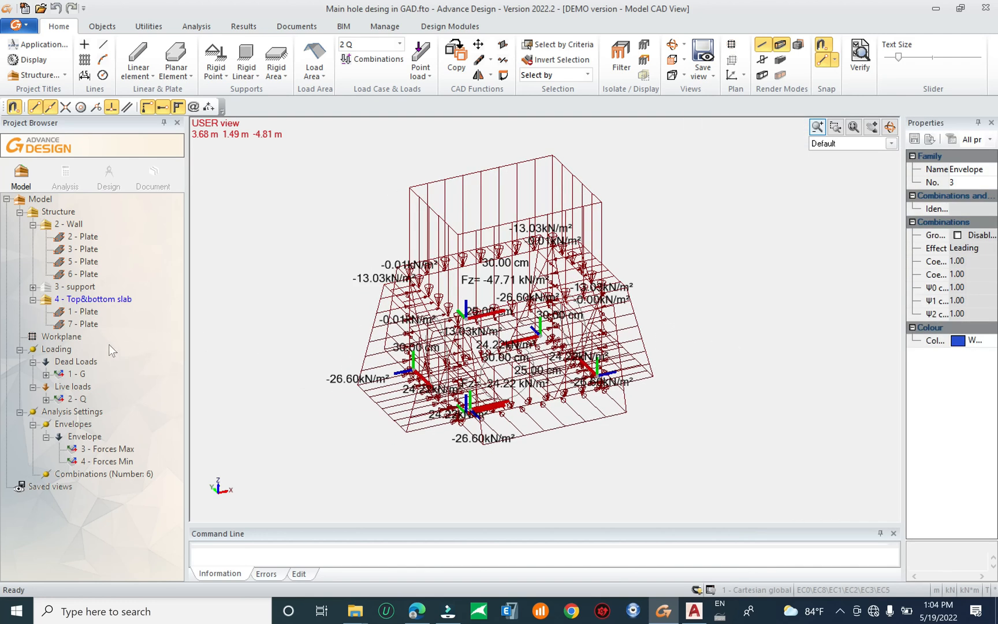
scroll(470, 338, "up", 2)
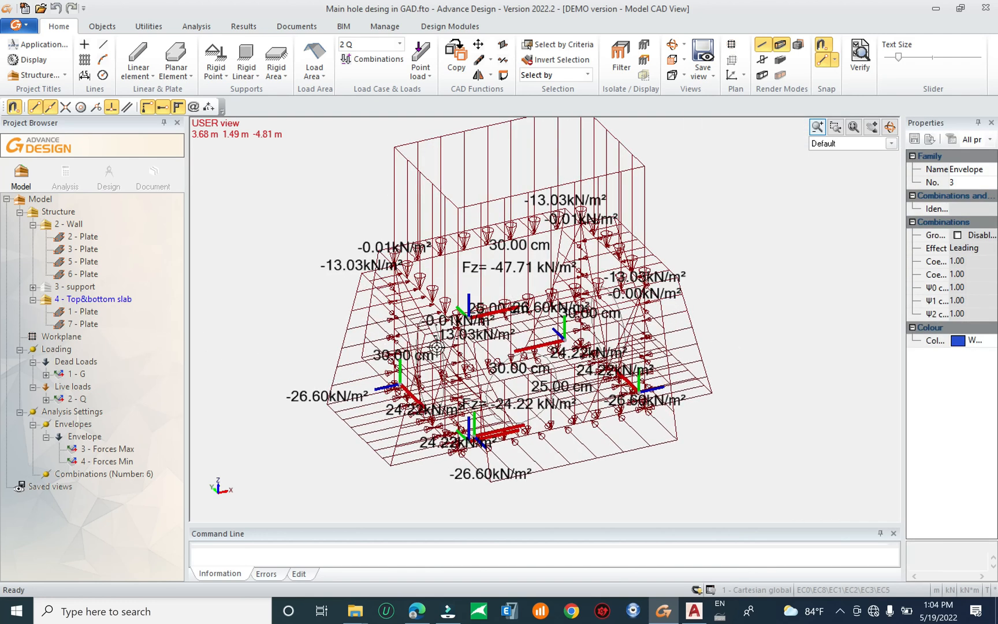
right_click(741, 254)
left_click(813, 293)
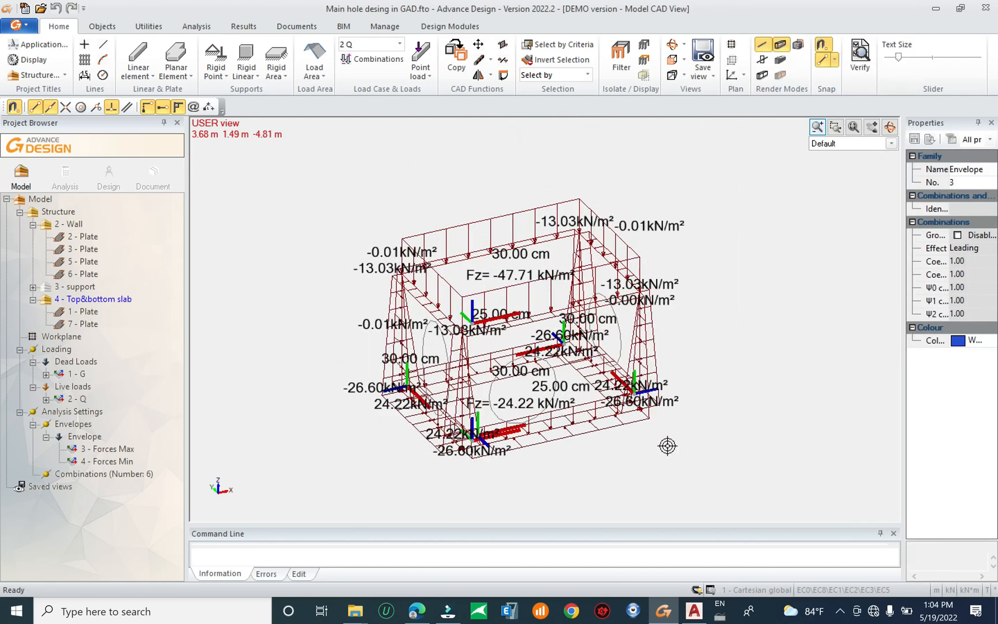
middle_click_drag(666, 445, 635, 451)
middle_click_drag(704, 372, 744, 367)
scroll(697, 372, "up", 5)
left_click_drag(800, 216, 762, 285)
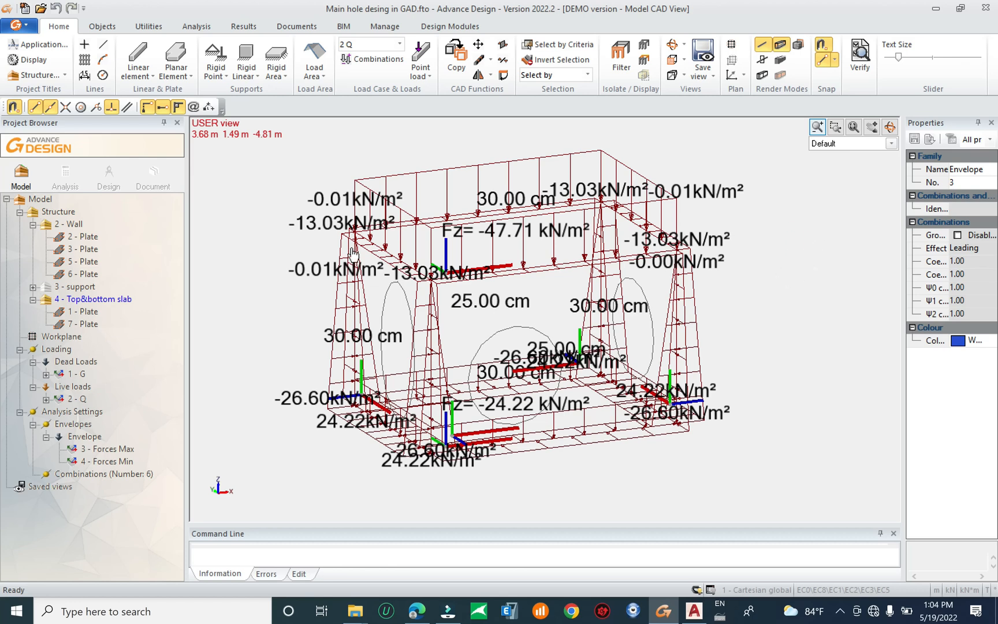
Hide the loads and compare the wireframe, profile and solid render modes of the manhole, ending on the simple line display
middle_click(67, 345)
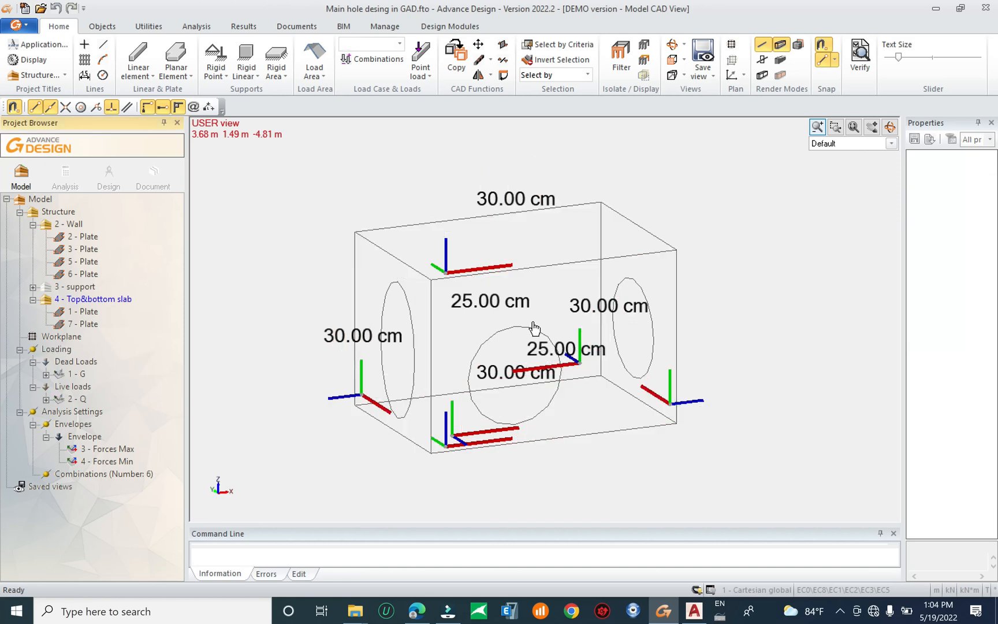
left_click(763, 60)
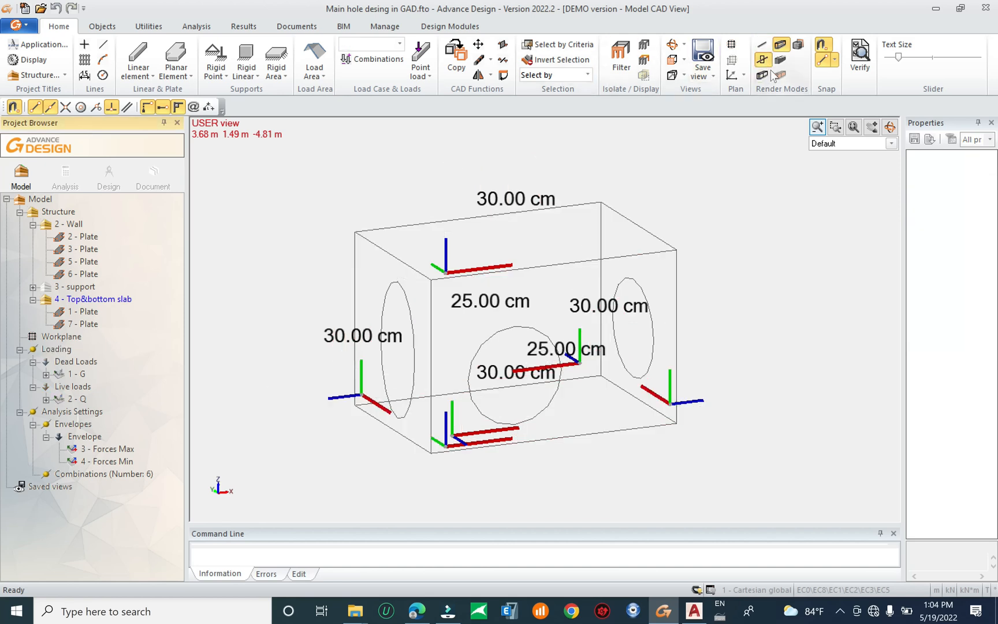
left_click(762, 75)
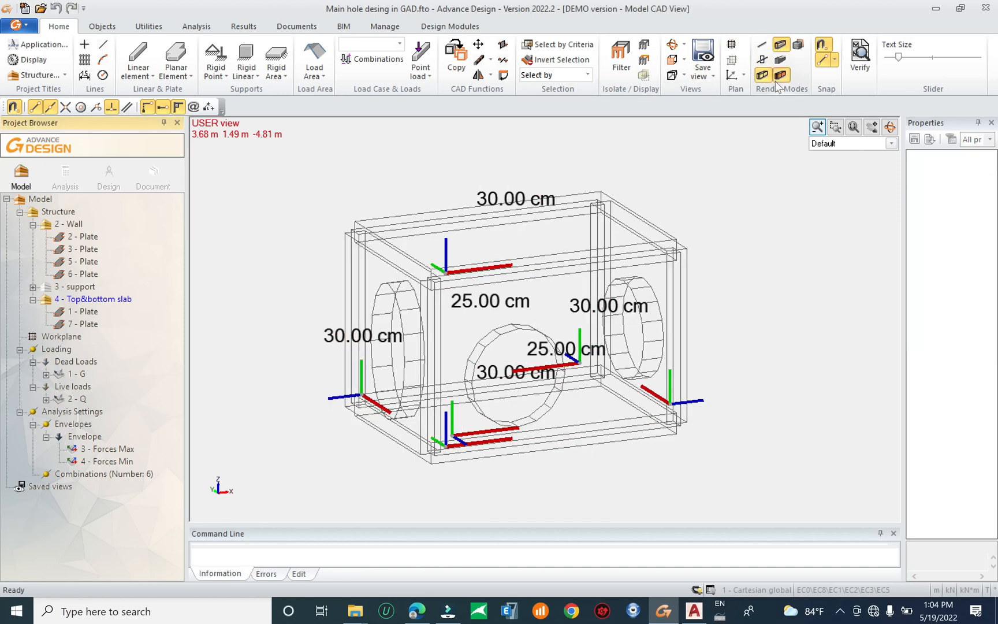
left_click(780, 75)
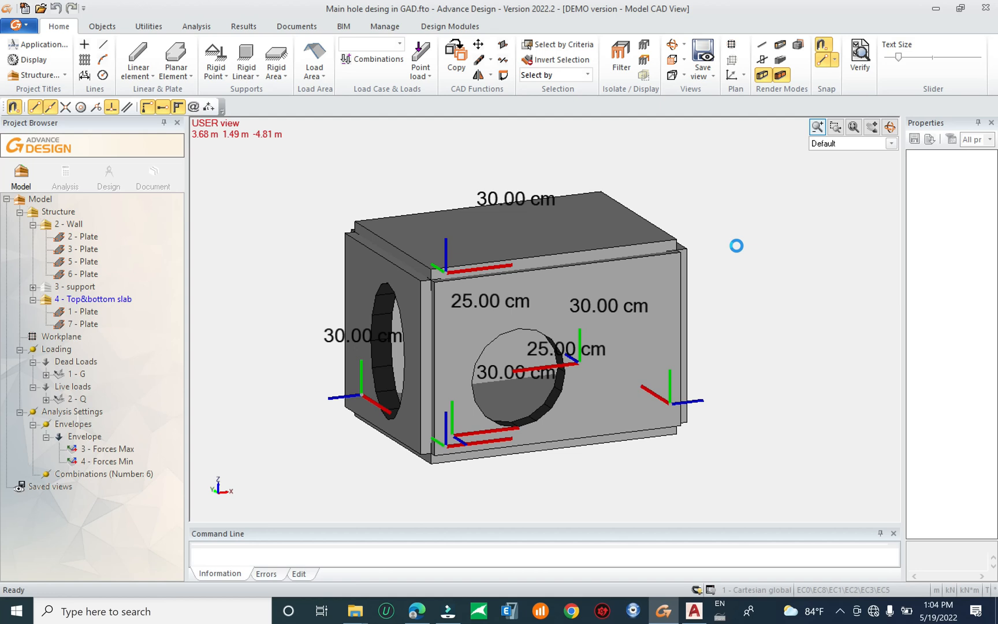
left_click(780, 62)
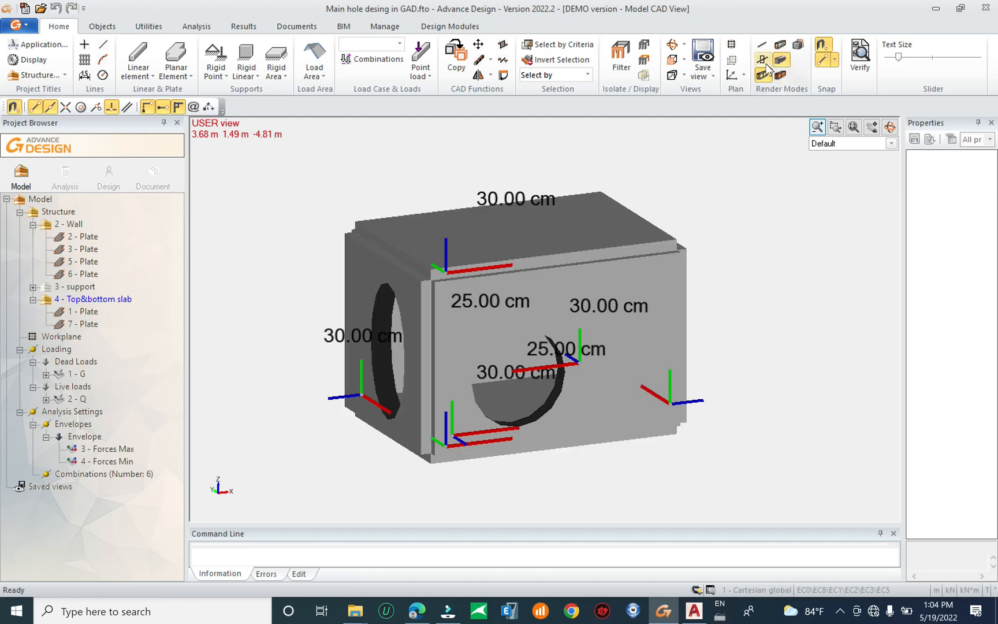
left_click(763, 61)
left_click(780, 45)
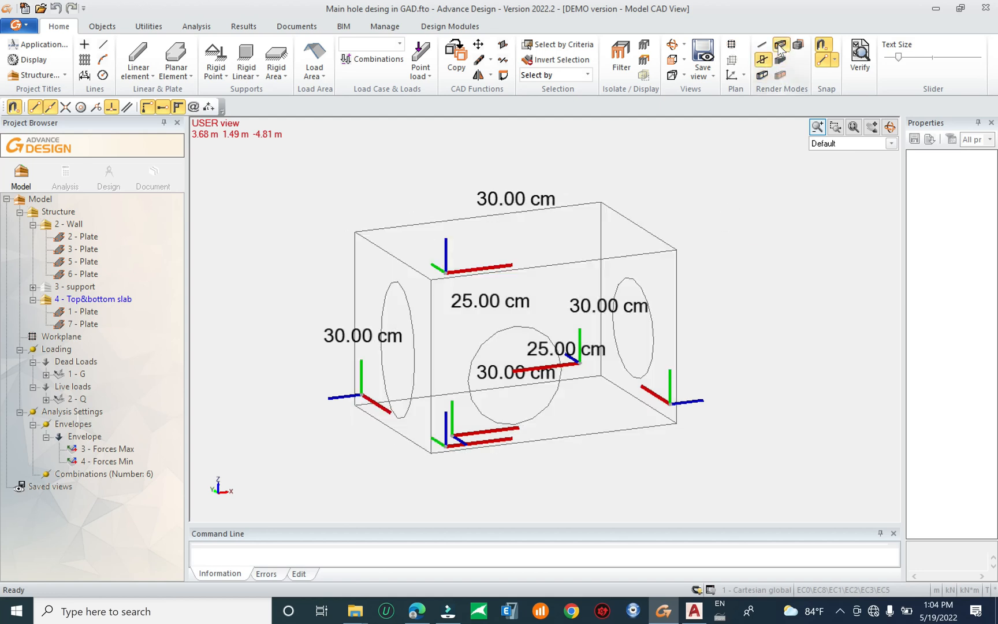
left_click(780, 75)
left_click(763, 75)
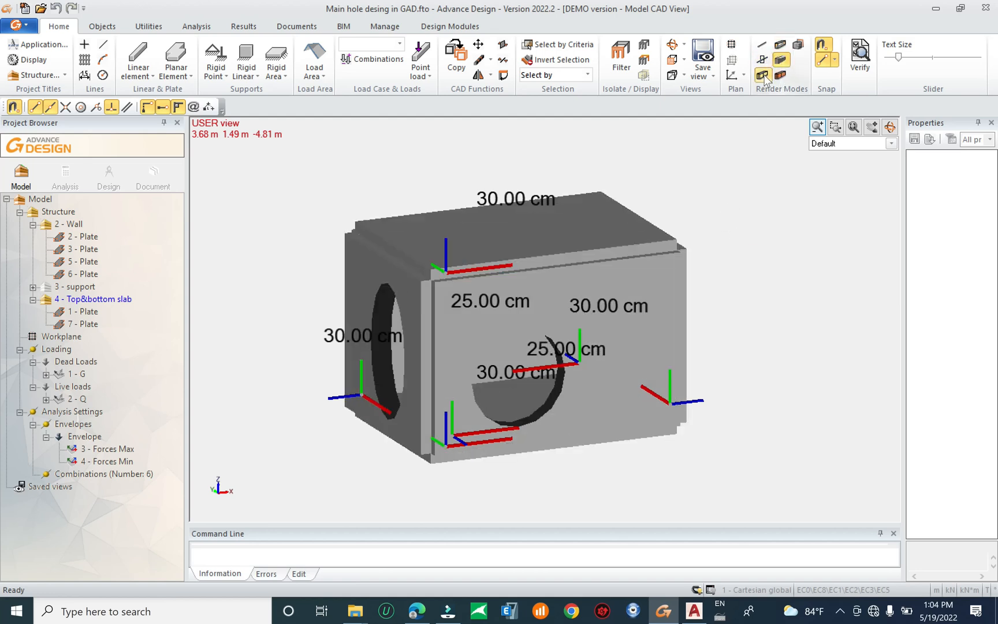
left_click(781, 45)
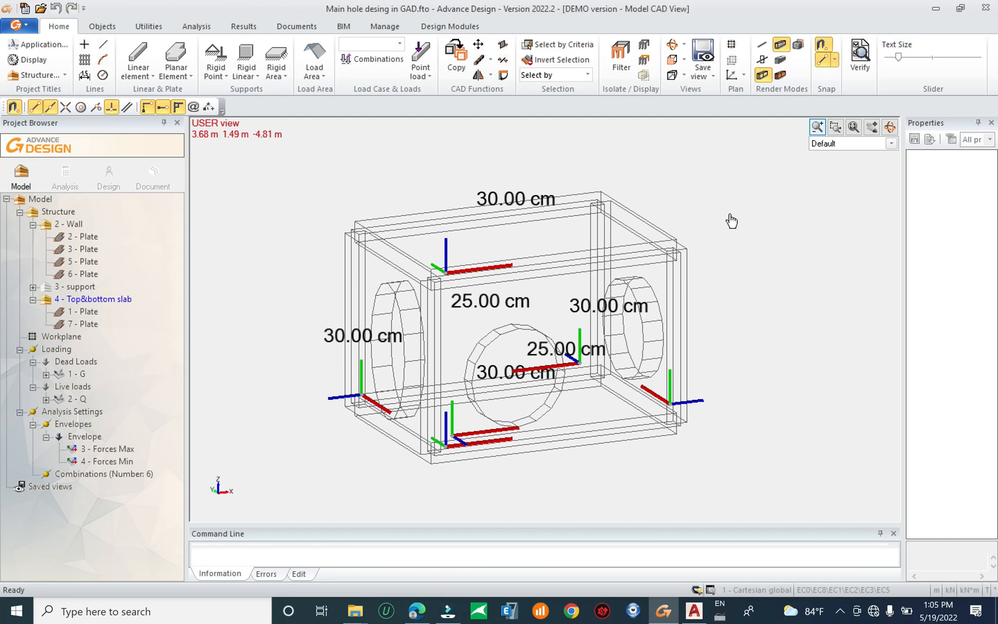
left_click(763, 45)
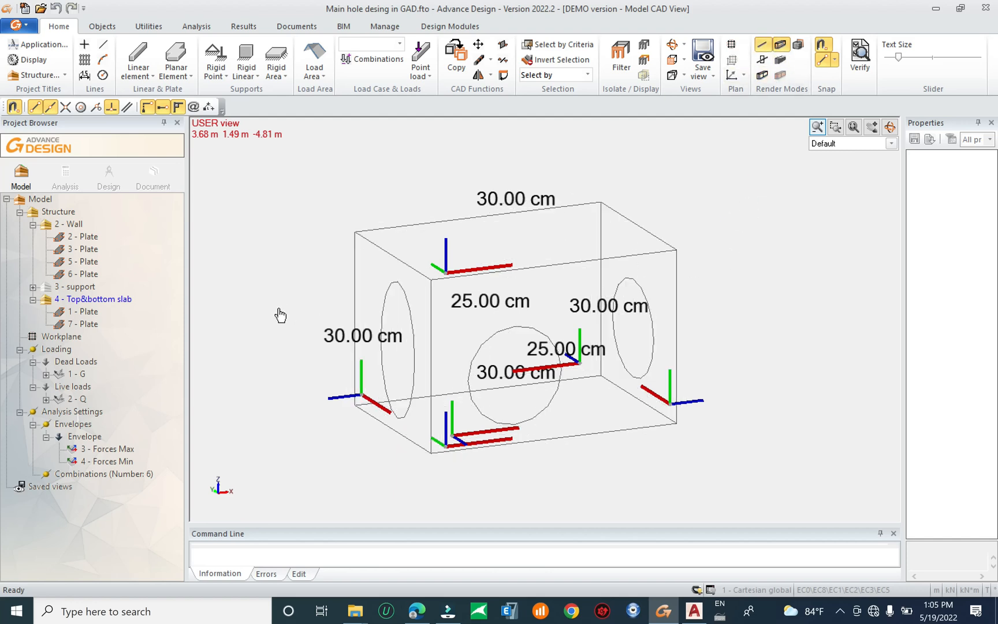
Dismiss the calculation sequence and save the project
left_click(66, 174)
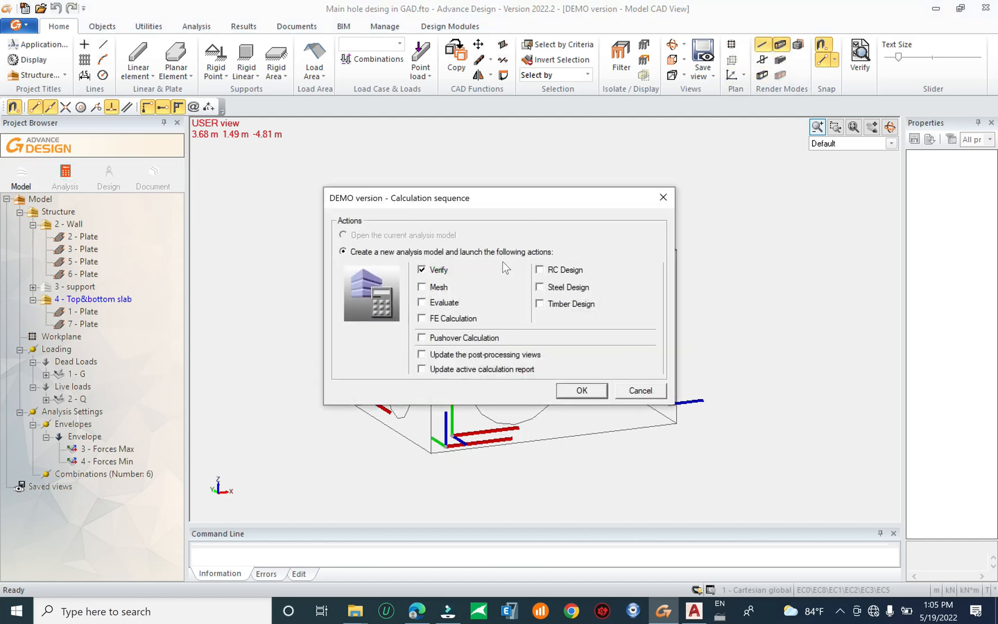
left_click(663, 198)
left_click(23, 25)
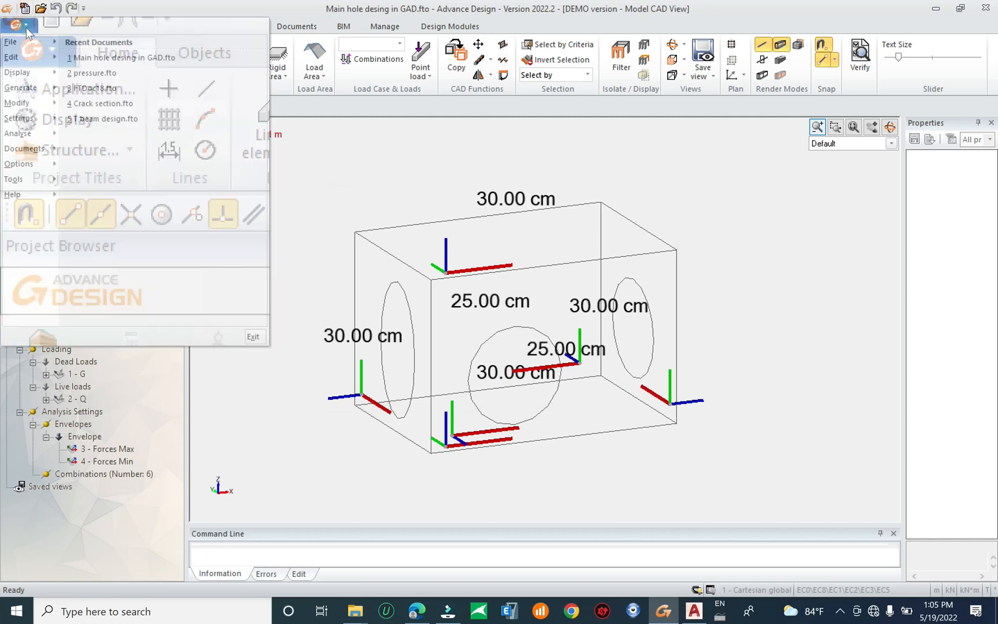
left_click(53, 42)
left_click(96, 128)
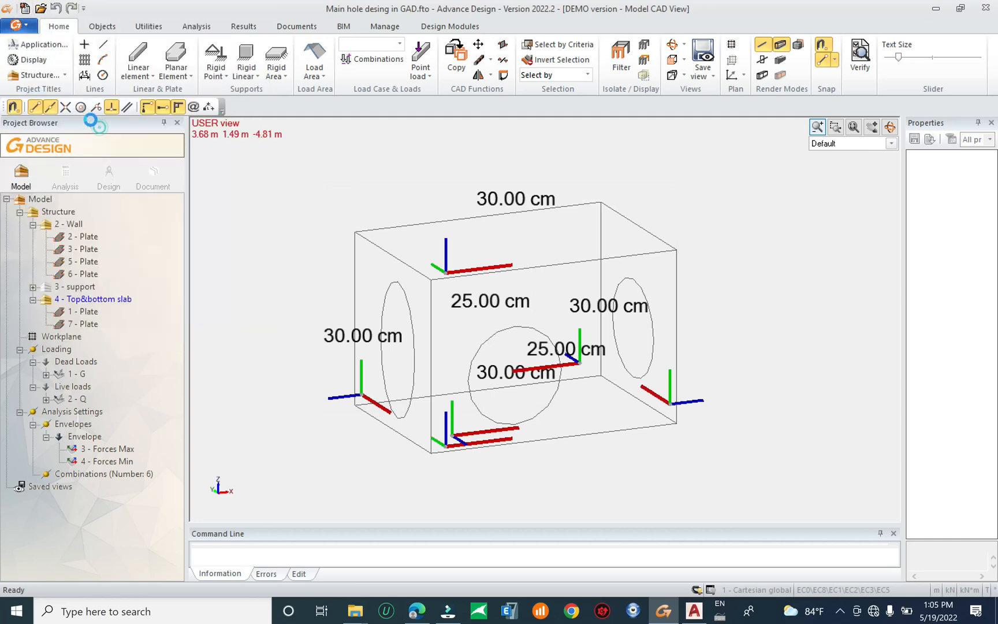
Try to create a new analysis model with RC Design included in the calculation sequence
left_click(64, 176)
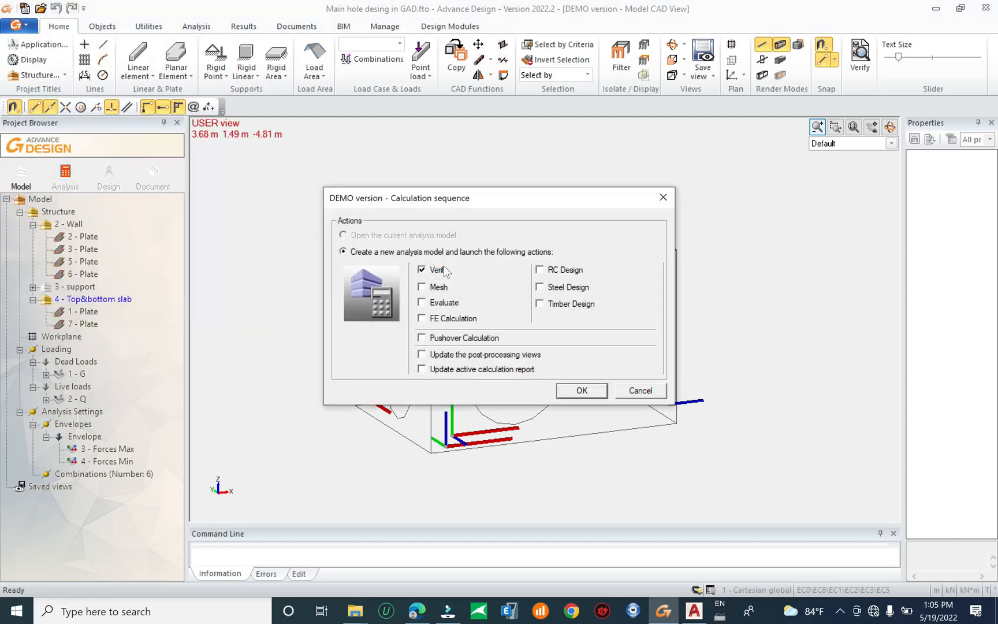
left_click(564, 272)
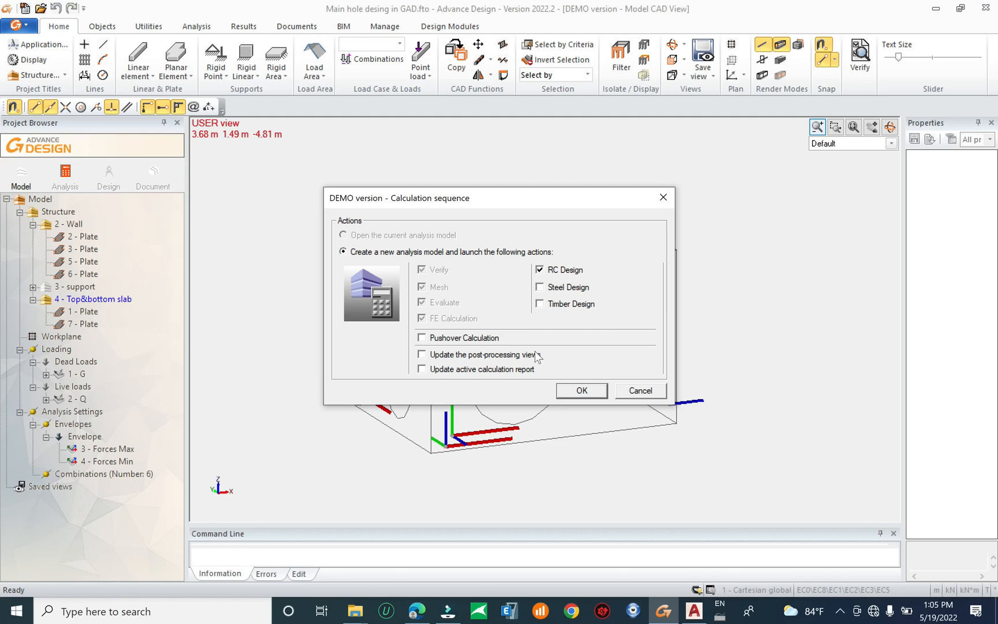
left_click(581, 392)
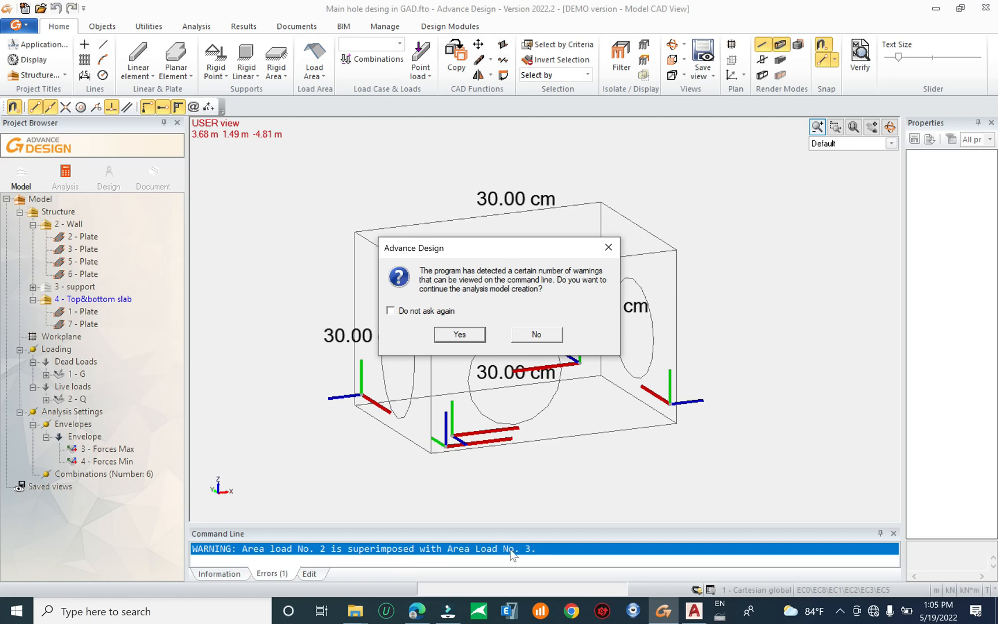
left_click(537, 334)
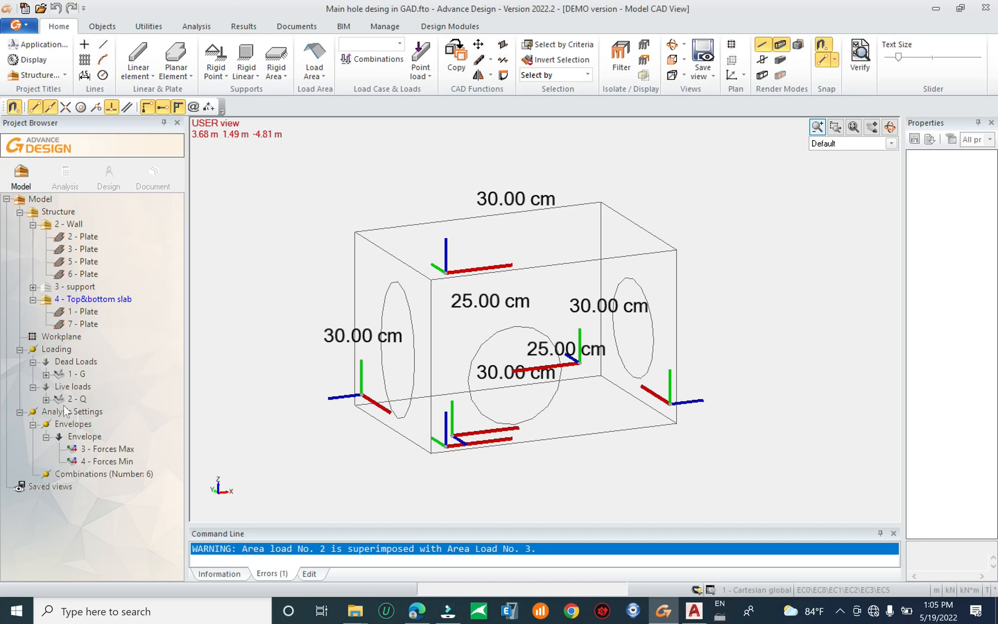
Display the loads again and highlight the Clay (soft) area loads of dead load case G one at a time
left_click(73, 366)
left_click(64, 351)
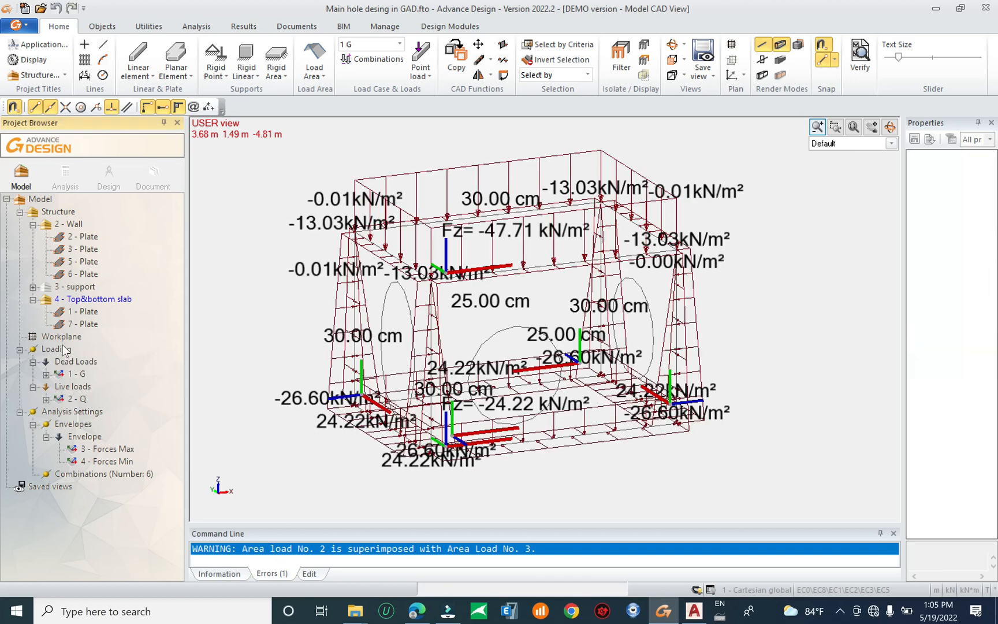
left_click(47, 374)
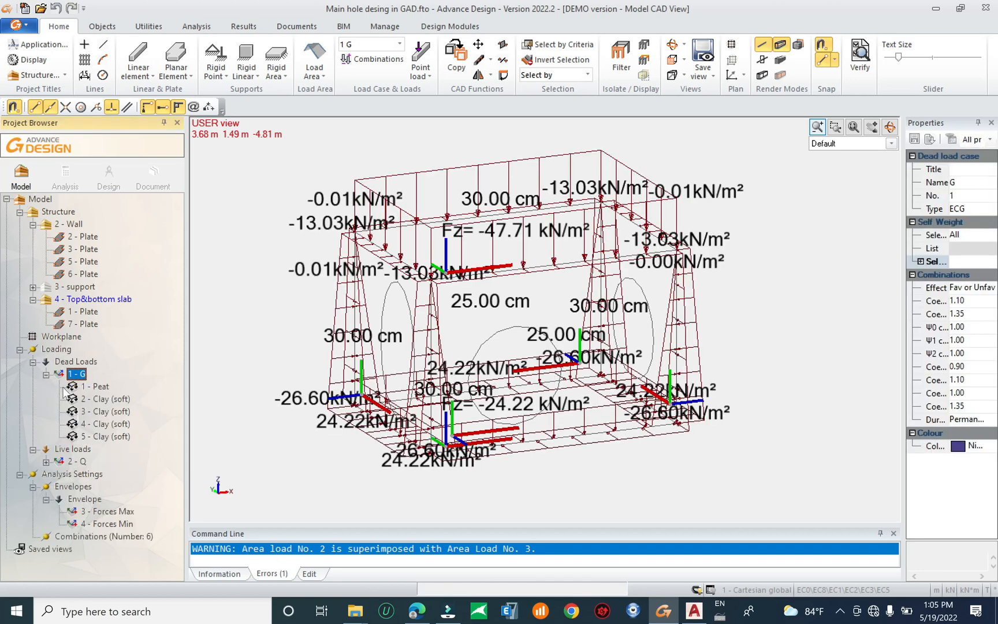
left_click(92, 400)
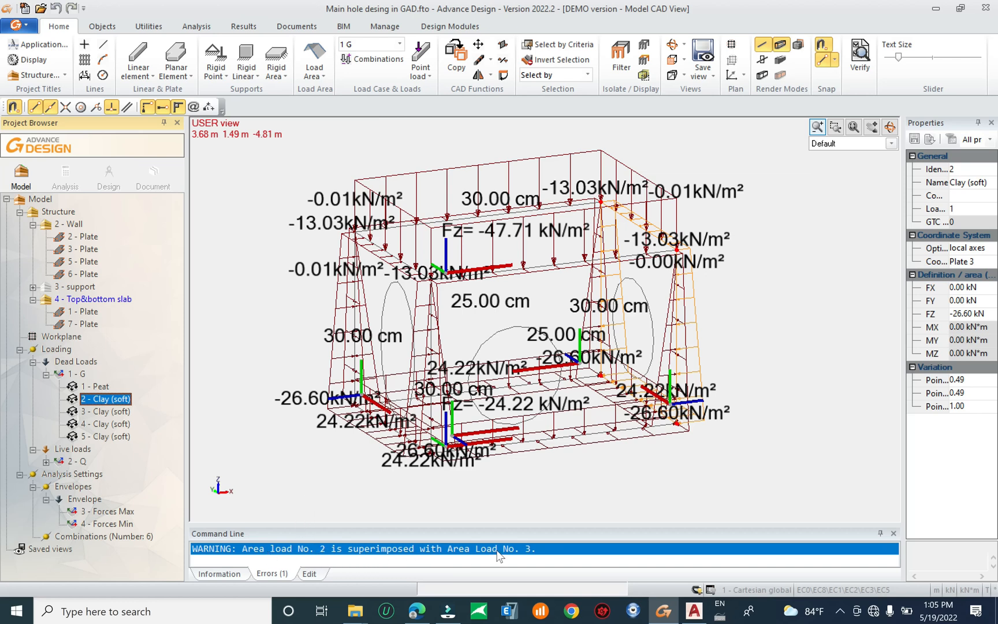
left_click(113, 412)
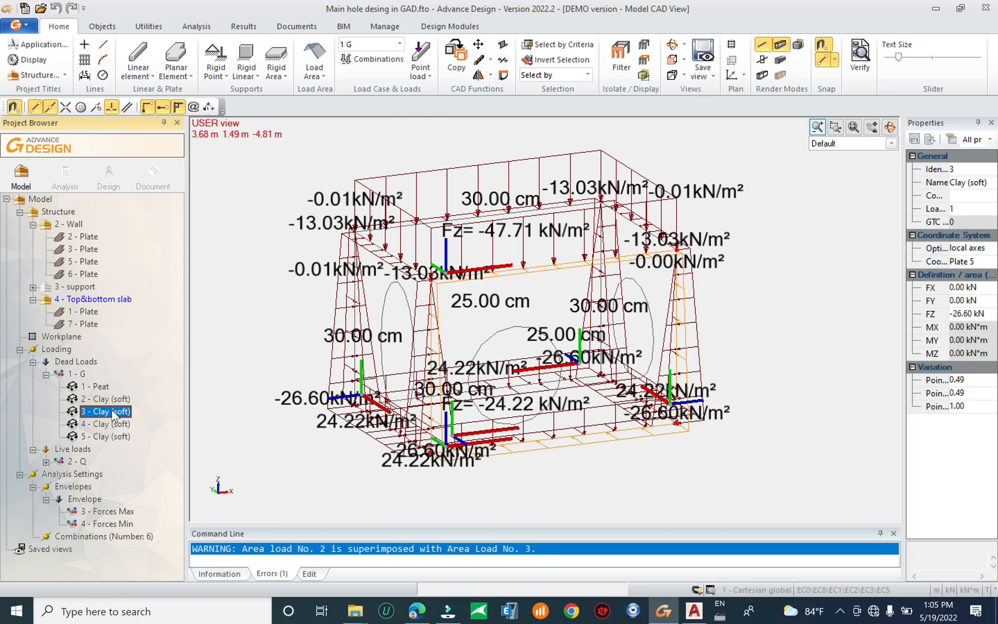
left_click(110, 424)
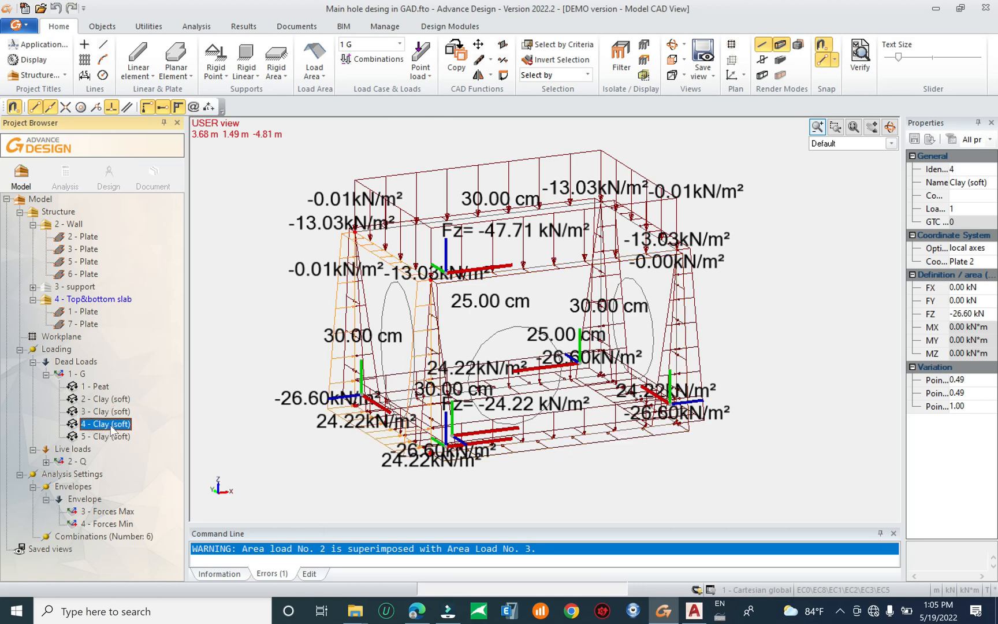
left_click(112, 436)
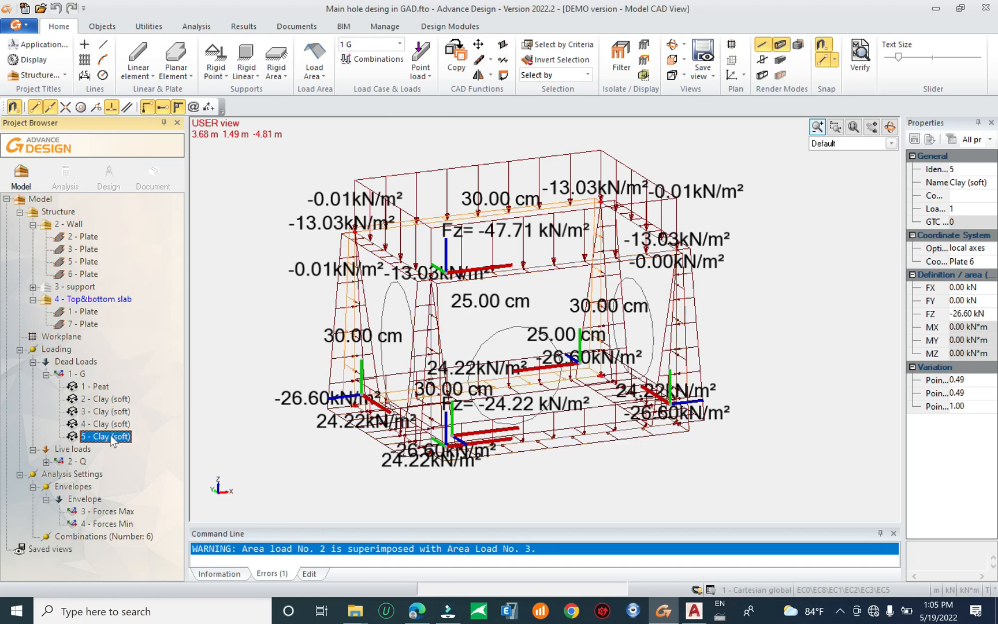
Examine the Peat load and Clay (soft) loads 2 and 3 around the manhole, checking where they might overlap
left_click(430, 173)
scroll(404, 215, "down", 1)
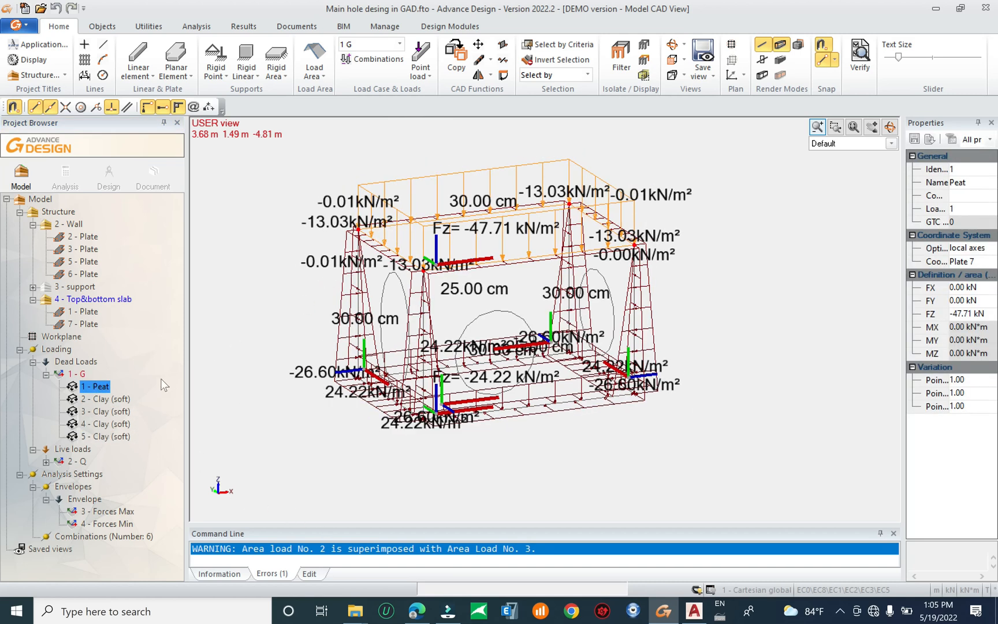
left_click(114, 399)
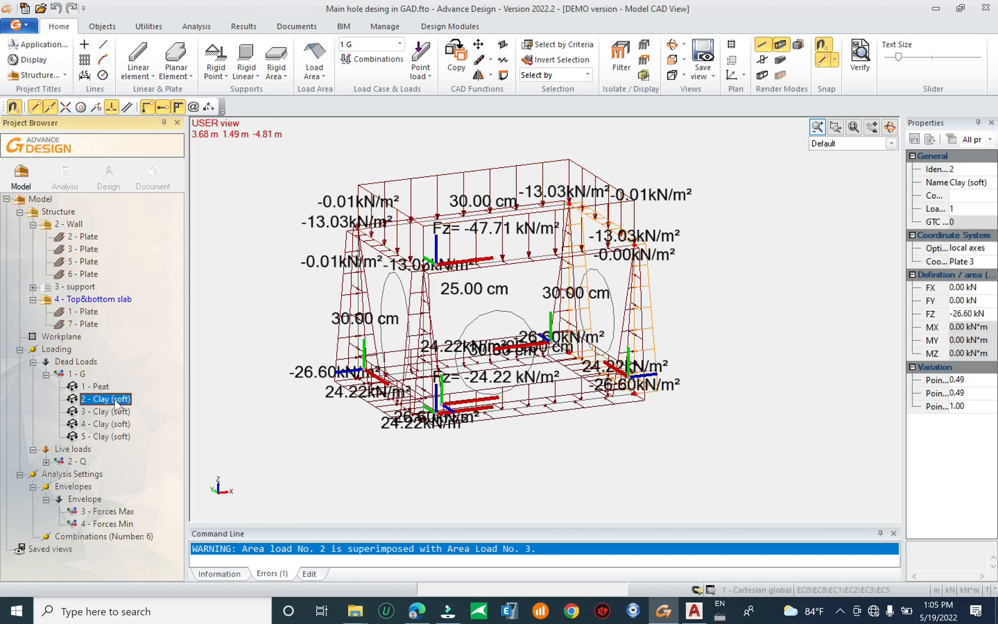
left_click(117, 410)
left_click(116, 400)
middle_click_drag(654, 356, 632, 364)
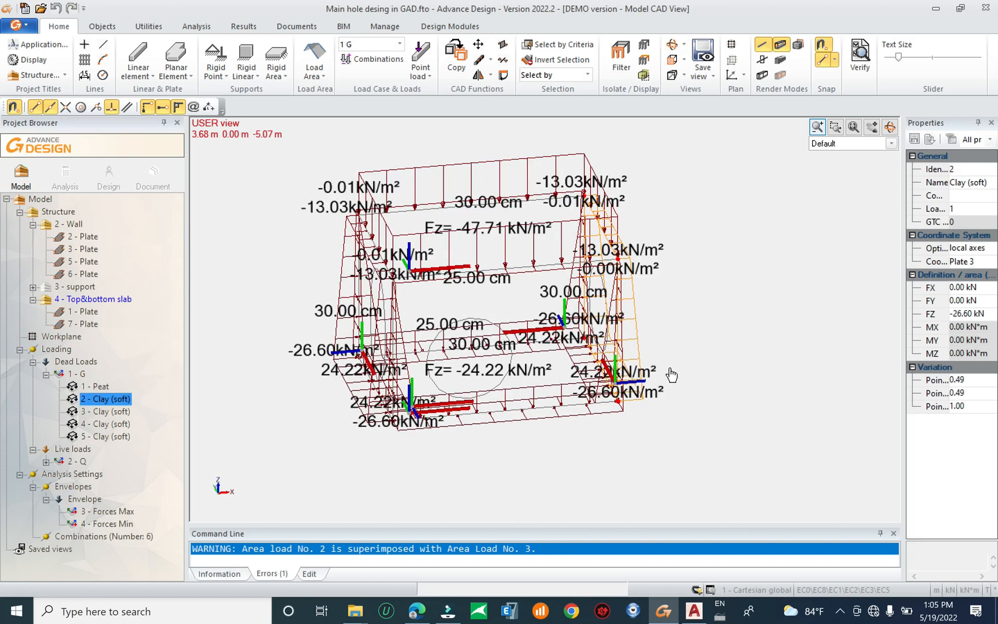
scroll(659, 392, "up", 4)
middle_click_drag(649, 431, 510, 476)
left_click(120, 400)
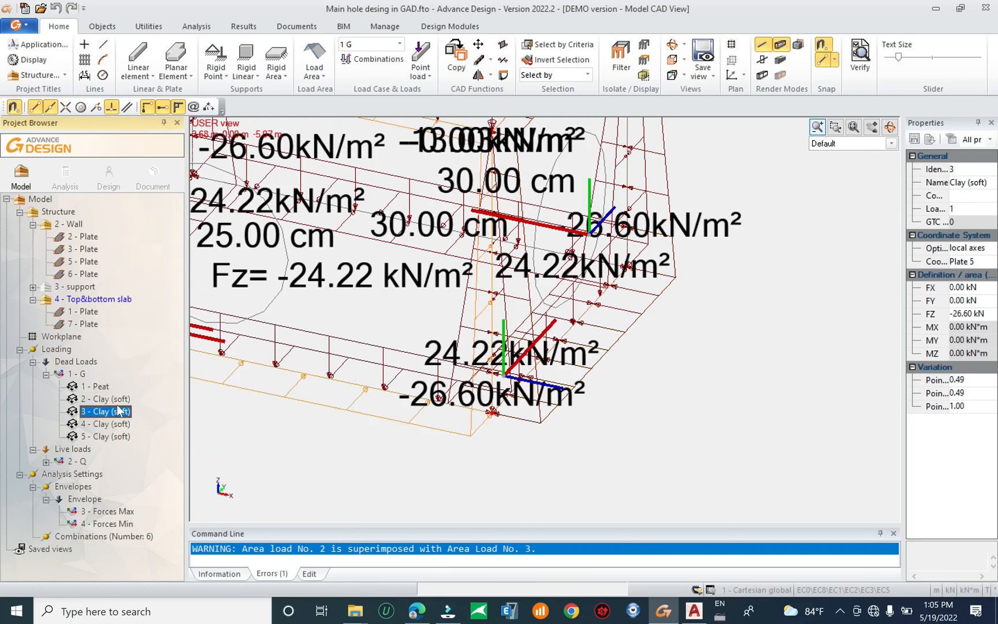
left_click(115, 412)
scroll(647, 421, "down", 3)
middle_click_drag(433, 429, 546, 437)
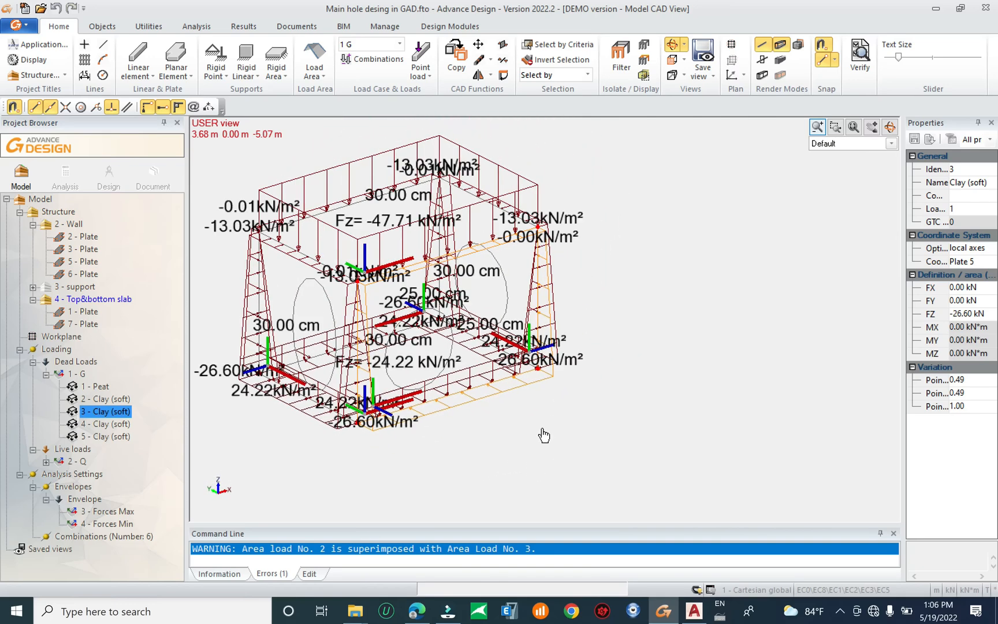
Hide the live loads and select Clay (soft) load 3 on the front wall, Plate 5
left_click(73, 448)
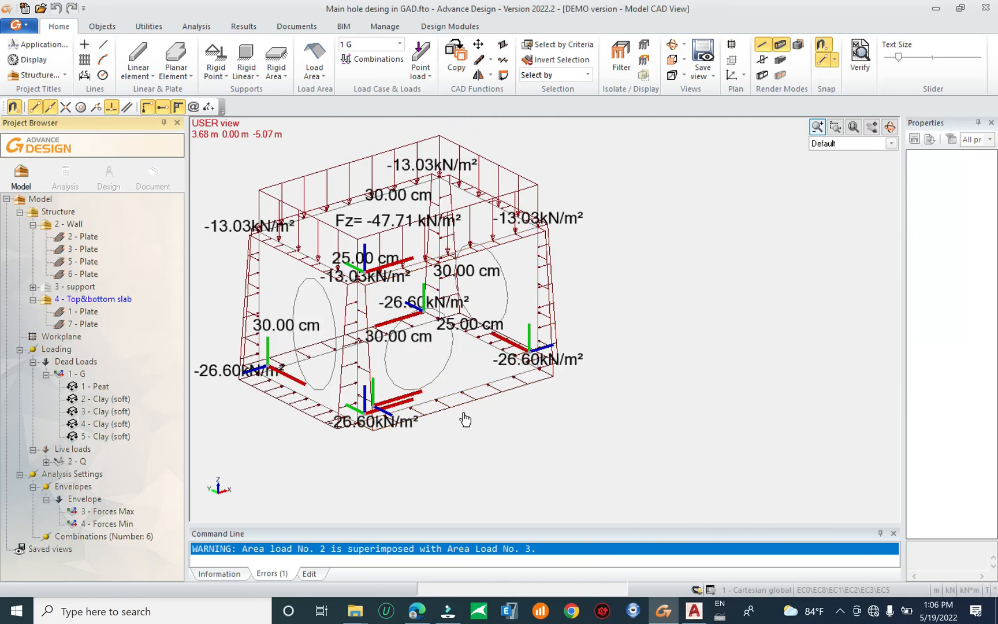
middle_click_drag(462, 418, 461, 428)
left_click(444, 426)
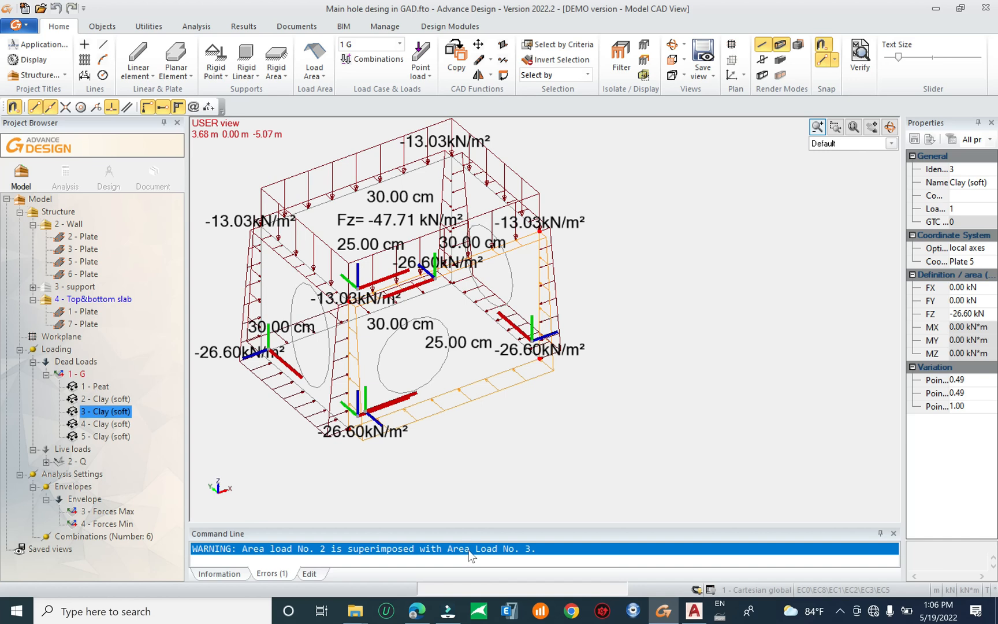
Delete Clay (soft) load 2 from the side wall, Plate 3, and undo the deletion
left_click(119, 399)
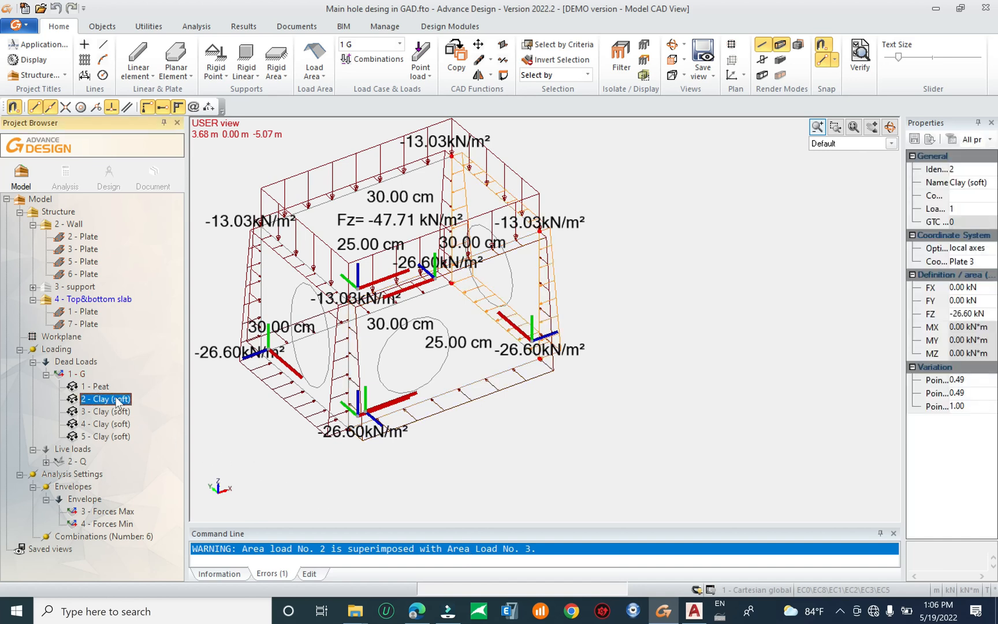
middle_click_drag(571, 412, 358, 436)
key("Delete")
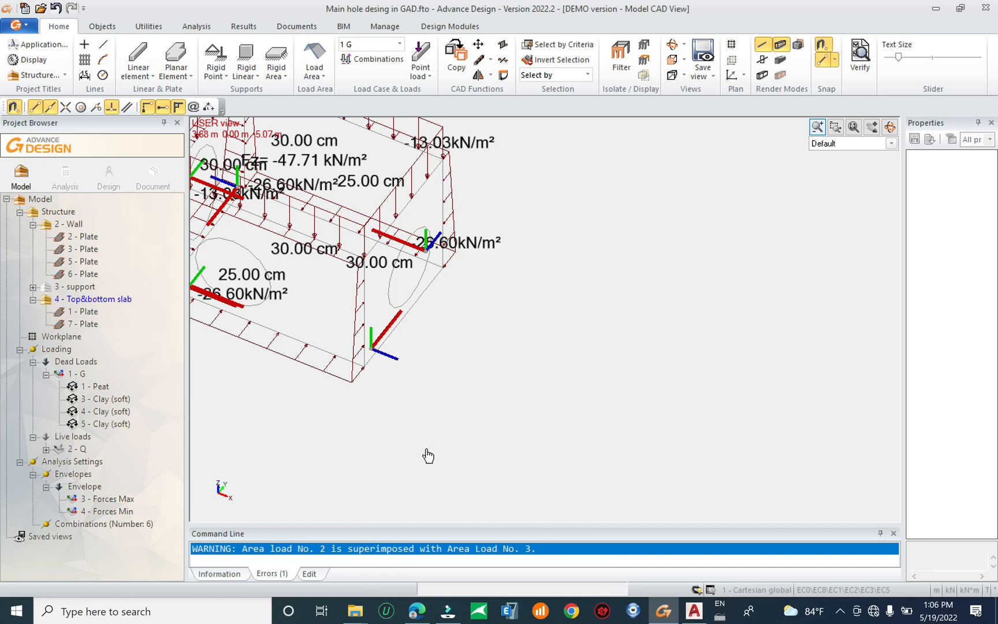
key("ctrl+z")
Inspect Clay (soft) loads 2 and 3 closely where Plates 3 and 5 meet
left_click(410, 363)
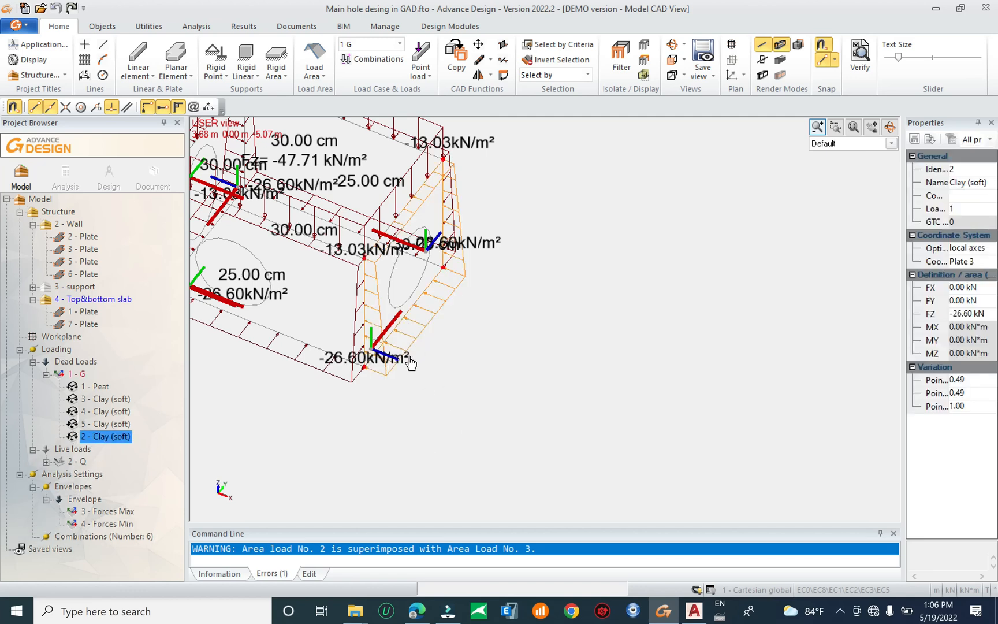
middle_click_drag(452, 398, 510, 392)
left_click(394, 375)
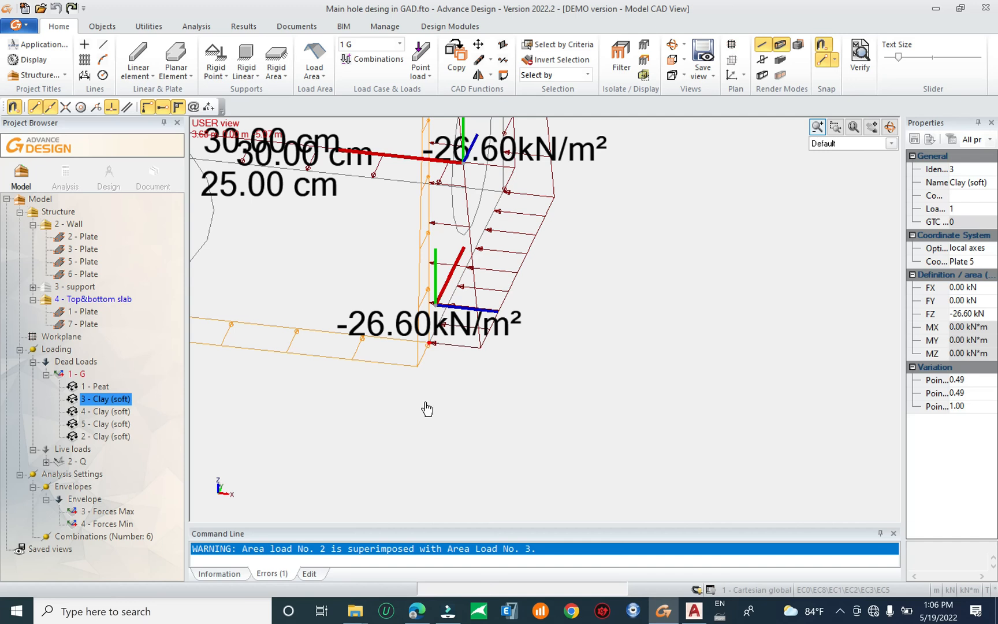
scroll(427, 409, "down", 5)
mouse_move(430, 455)
middle_mouse_down()
mouse_move(455, 442)
mouse_move(461, 457)
mouse_move(500, 455)
mouse_move(555, 426)
mouse_move(509, 470)
mouse_move(462, 483)
mouse_move(427, 475)
middle_mouse_up()
left_click(138, 422)
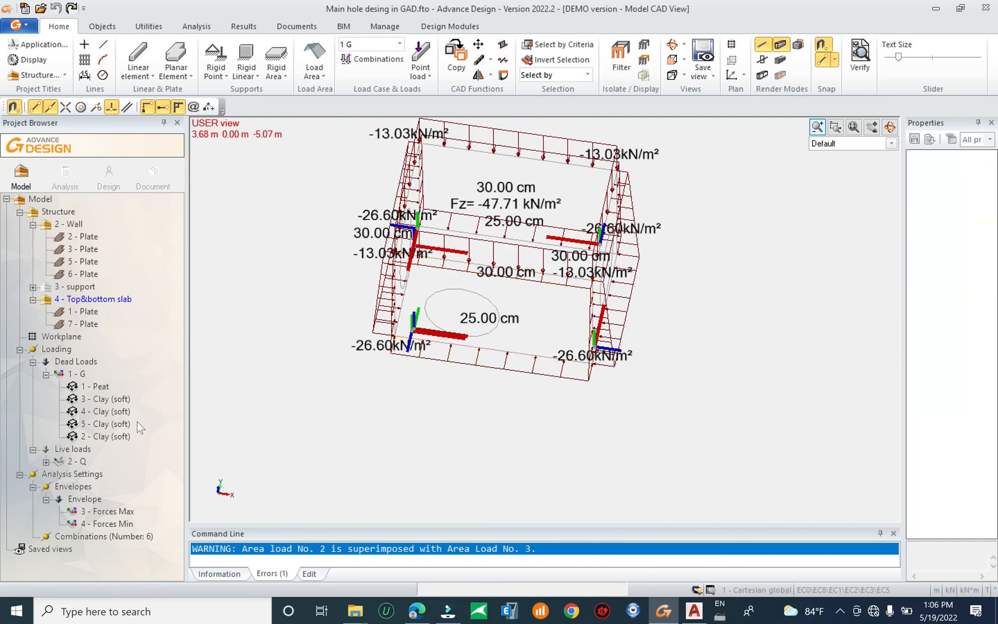
Review the area loads of live load case Q, hide them again, and highlight Clay (soft) load 4 on Plate 2
left_click(47, 462)
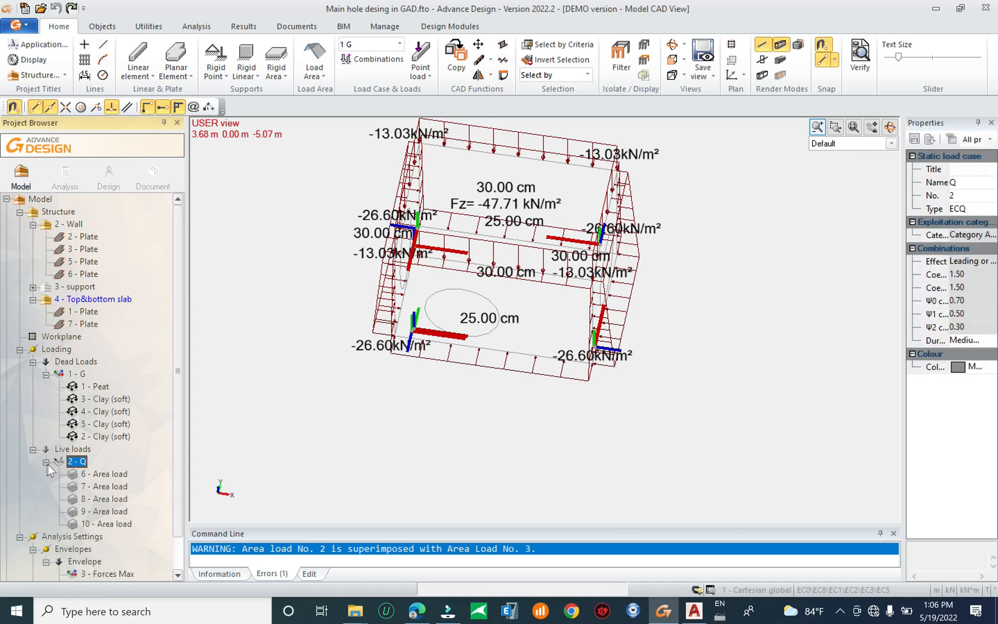
left_click(78, 462)
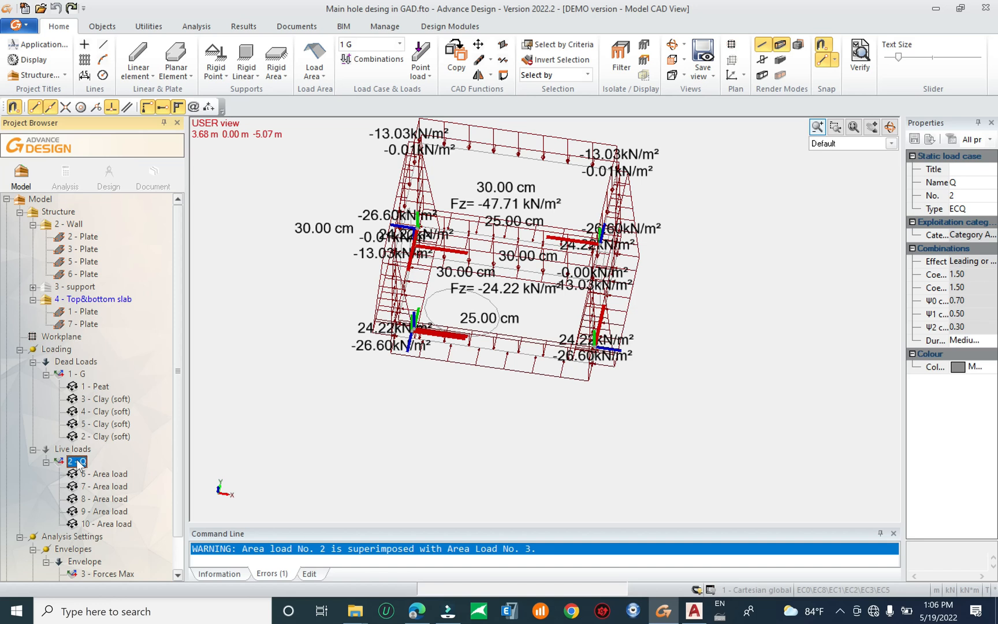
key("space")
left_click(106, 411)
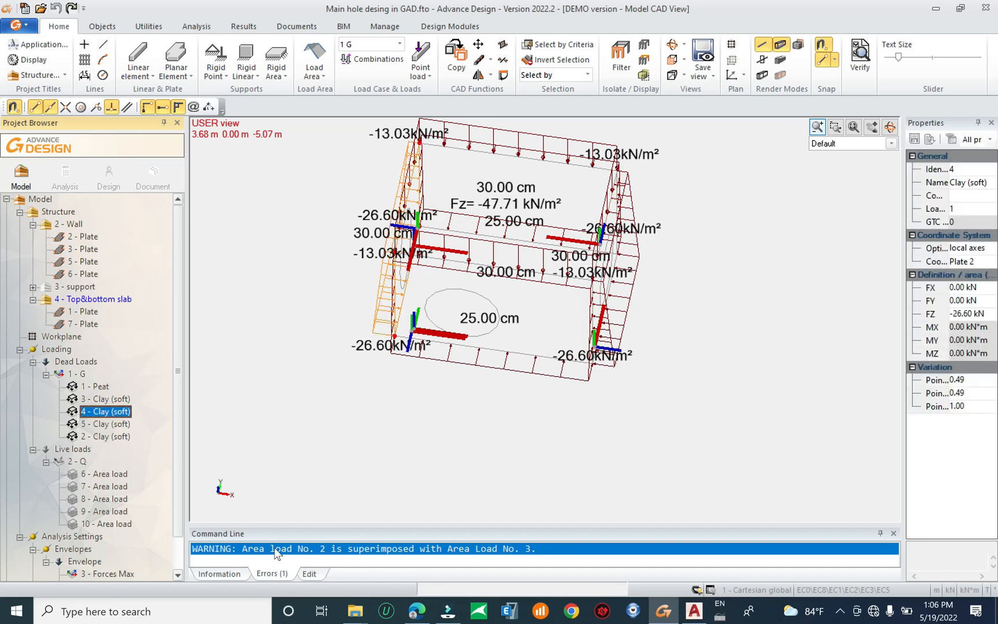
Try to create a new analysis model with only Verify in the calculation sequence
left_click(66, 176)
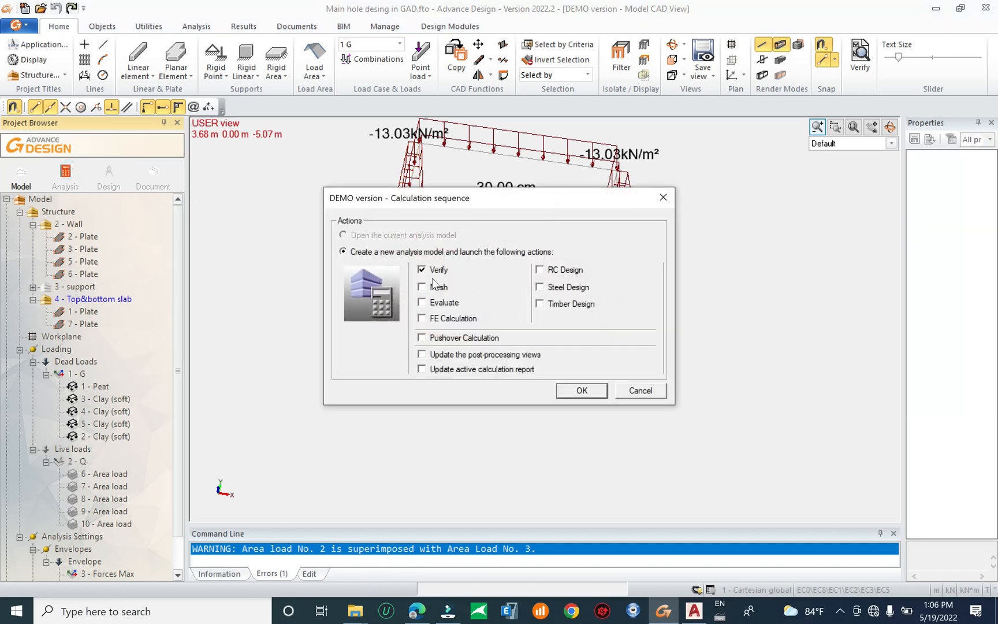
left_click(580, 391)
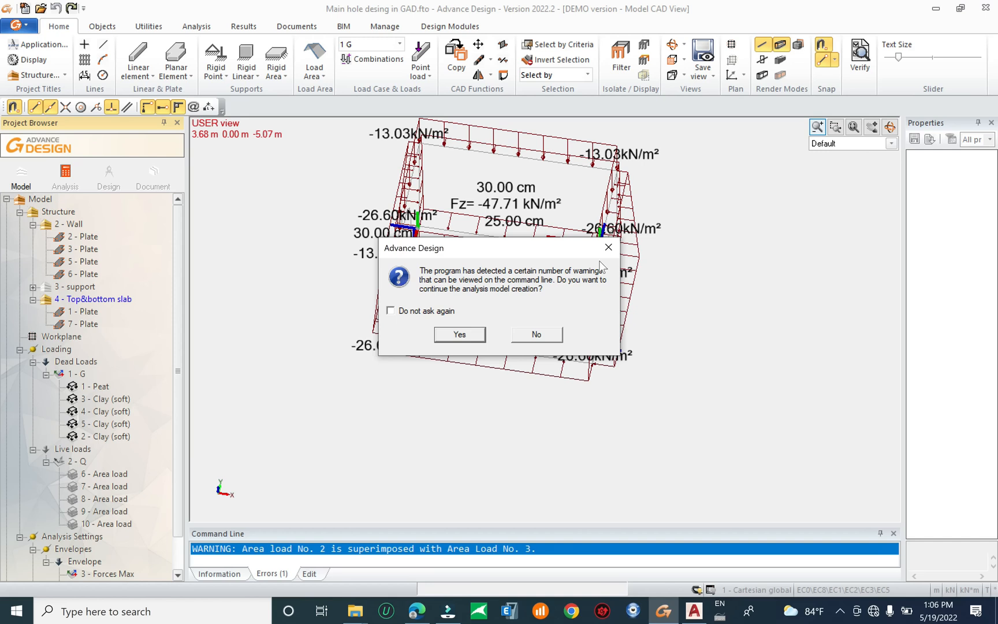
left_click(536, 334)
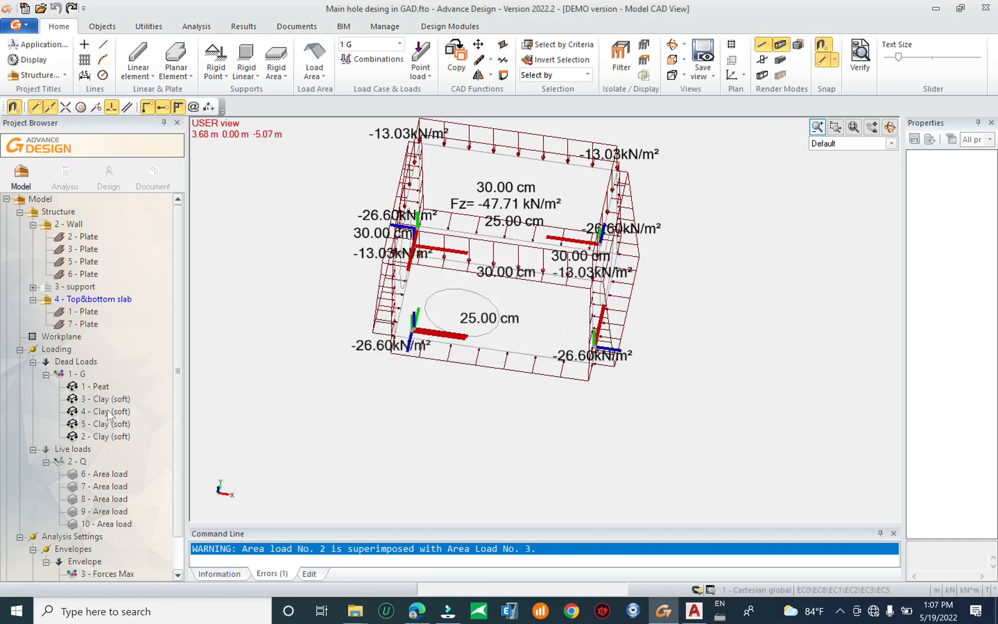
Delete Clay (soft) load 2 from Plate 3 and display all remaining dead and live loads
left_click(103, 436)
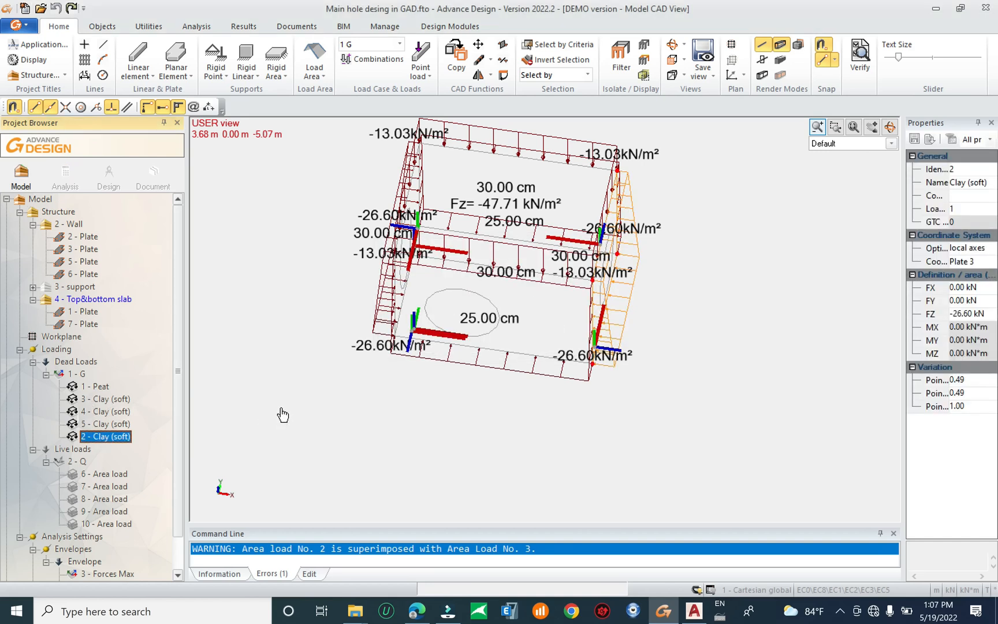
key("Delete")
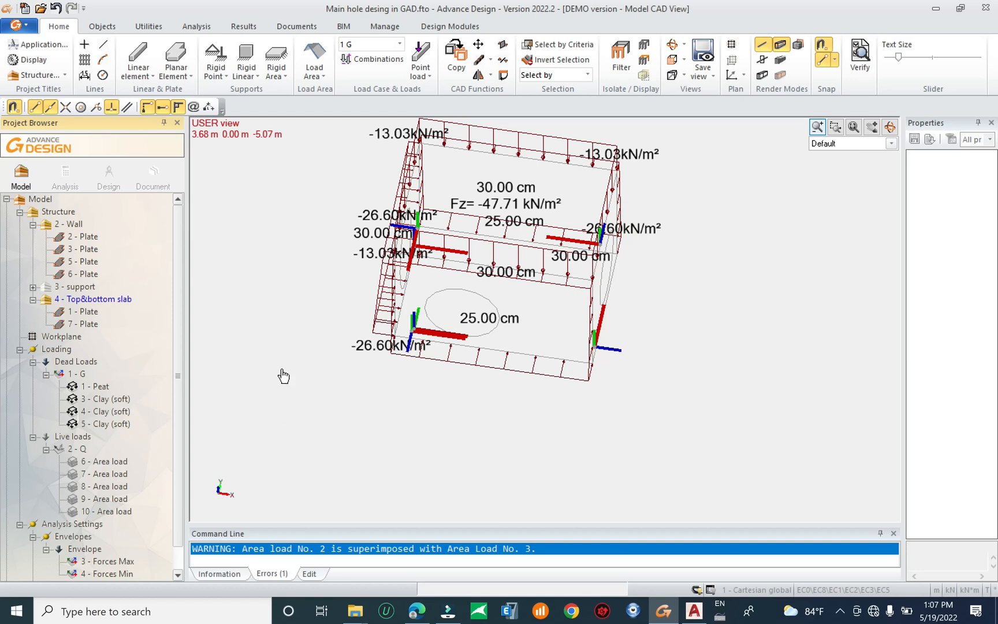
left_click(61, 349)
key("space")
key("space")
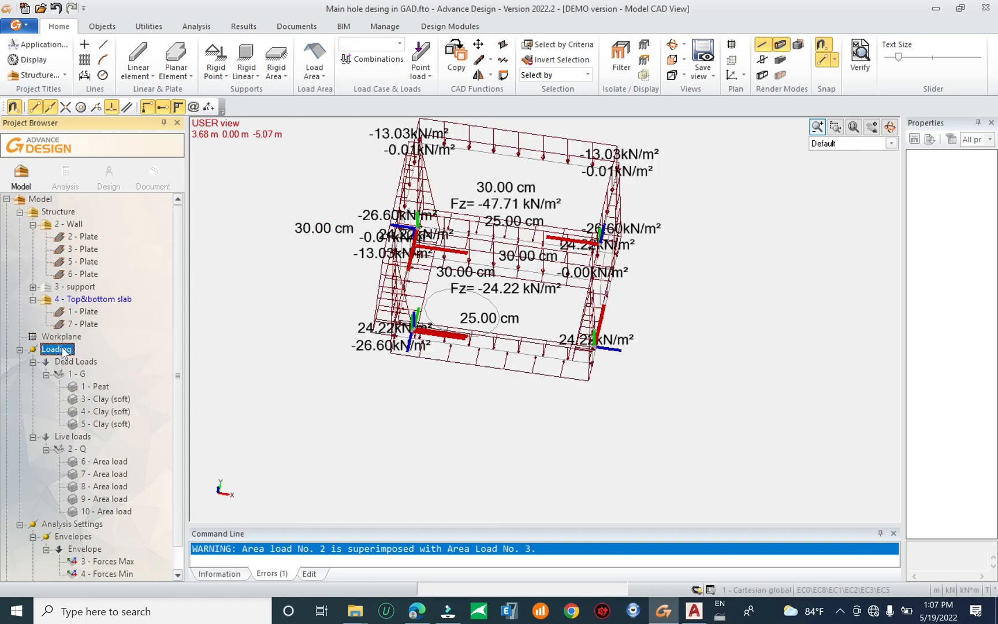
mouse_move(436, 378)
middle_mouse_down()
mouse_move(404, 413)
mouse_move(448, 363)
middle_mouse_up()
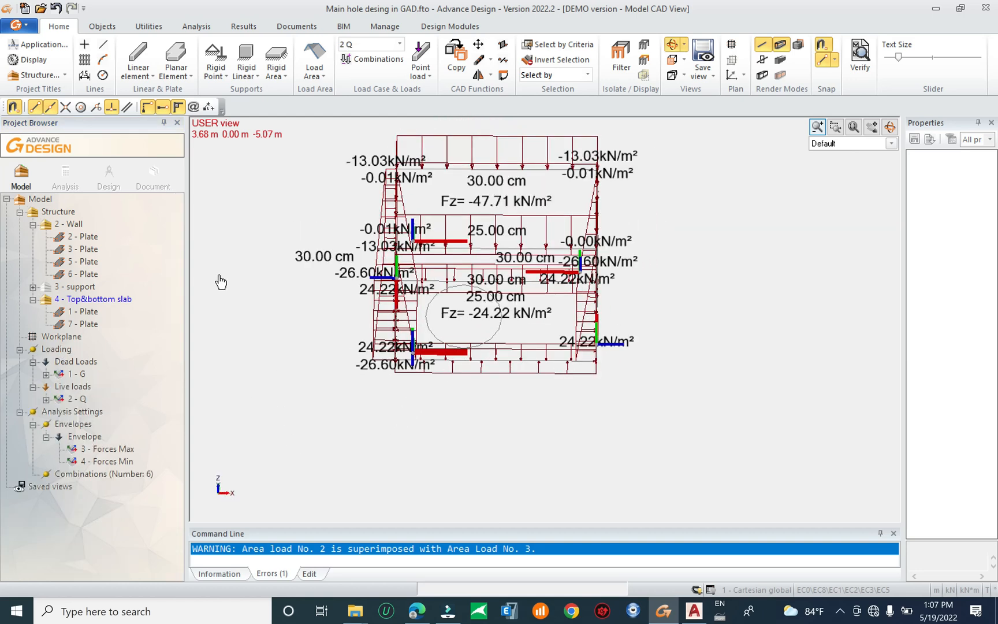
Create a new analysis model with only Verify selected, and return to the descriptive model
left_click(65, 173)
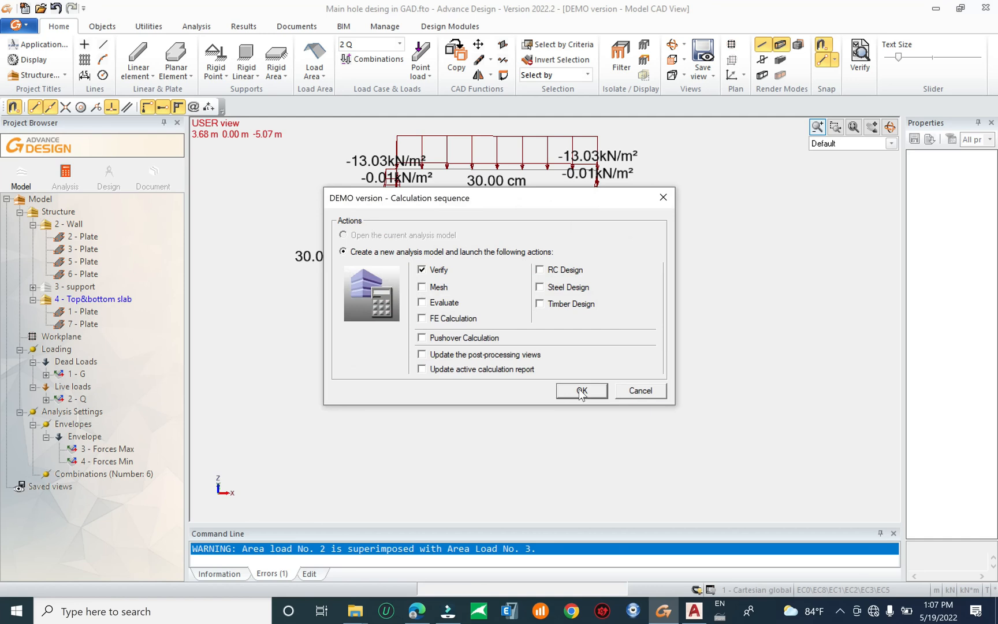
left_click(581, 391)
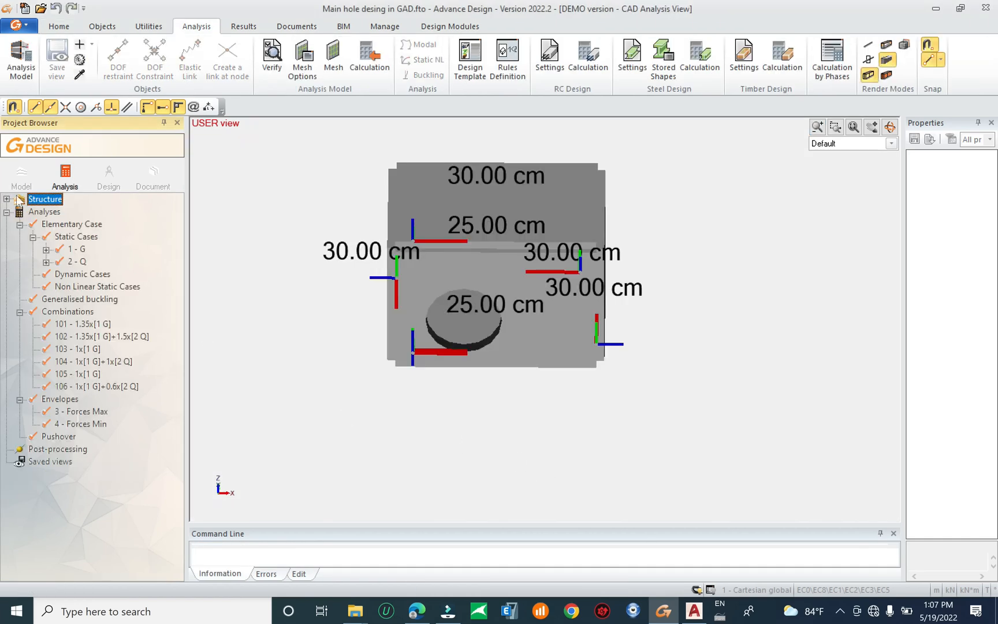
left_click(21, 174)
Hide the live loads so only dead load case G is displayed, and list its area loads
middle_click_drag(514, 414, 524, 439)
left_click(78, 389)
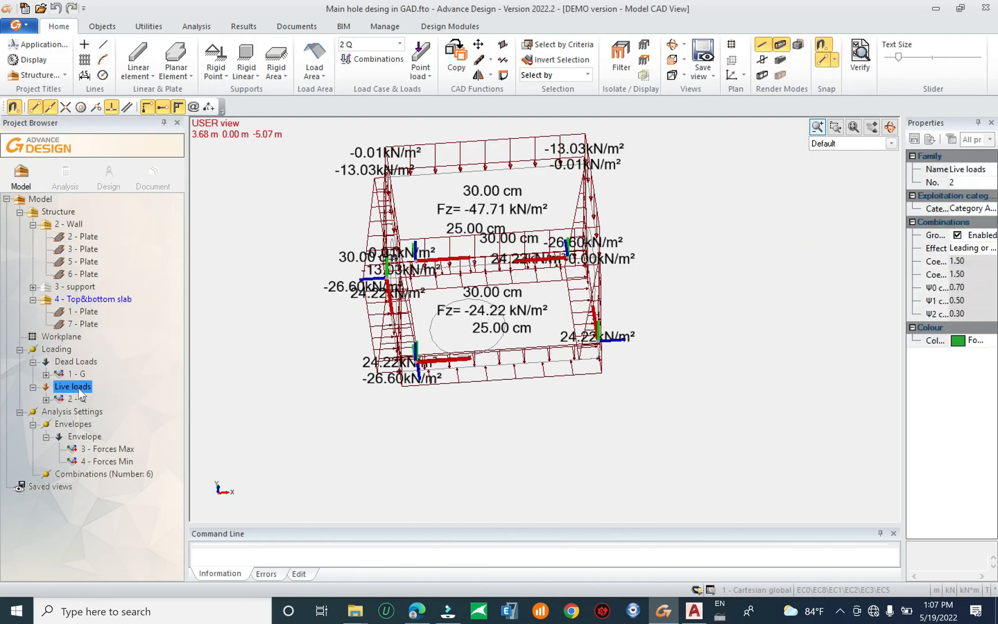
double_click(75, 374)
middle_click_drag(428, 430, 473, 412)
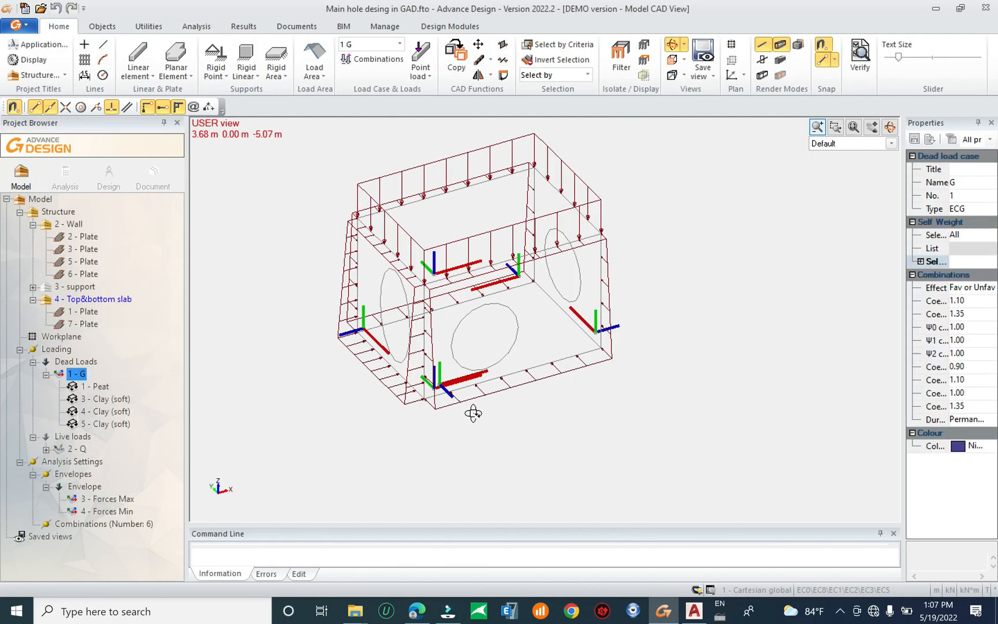
Copy Clay (soft) load 4 from Plate 2 to the opposite side wall, Plate 3, with a 3.68 m displacement
left_click(409, 409)
middle_click_drag(578, 440, 403, 468)
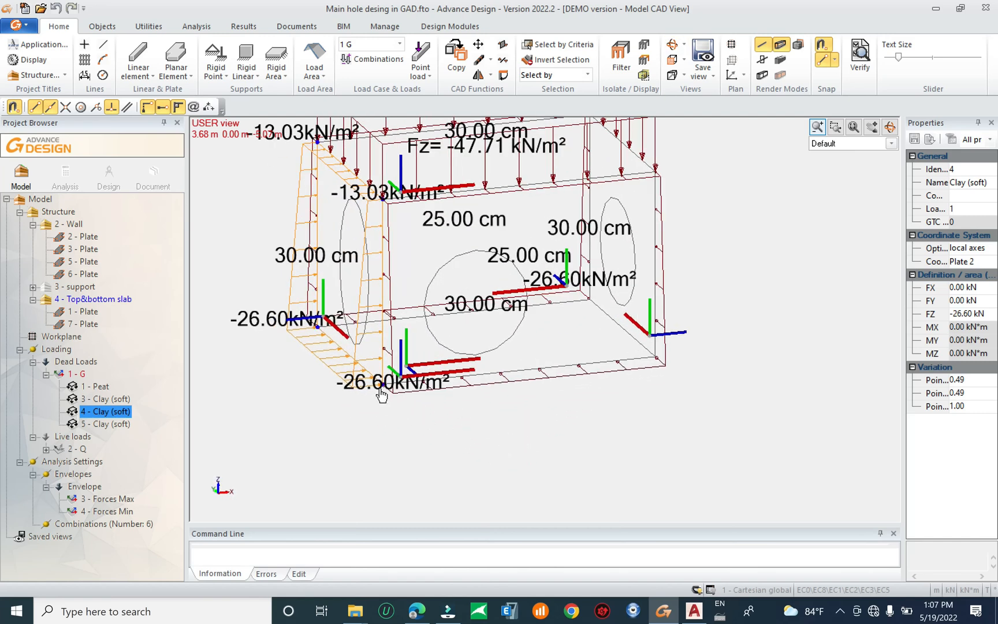
left_click_drag(382, 394, 656, 358)
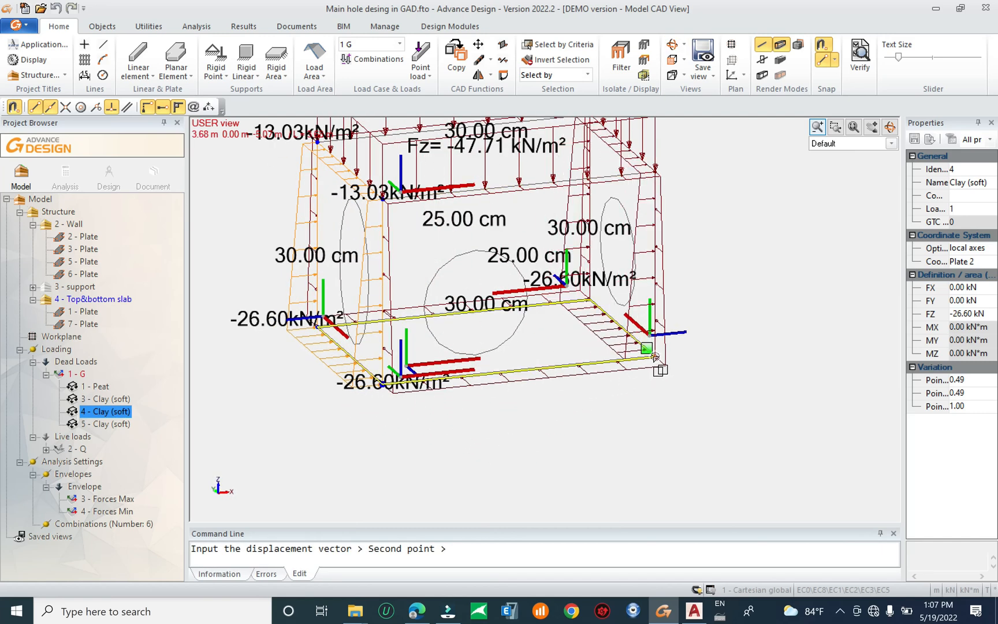
left_click(661, 371)
key("Escape")
scroll(634, 412, "down", 2)
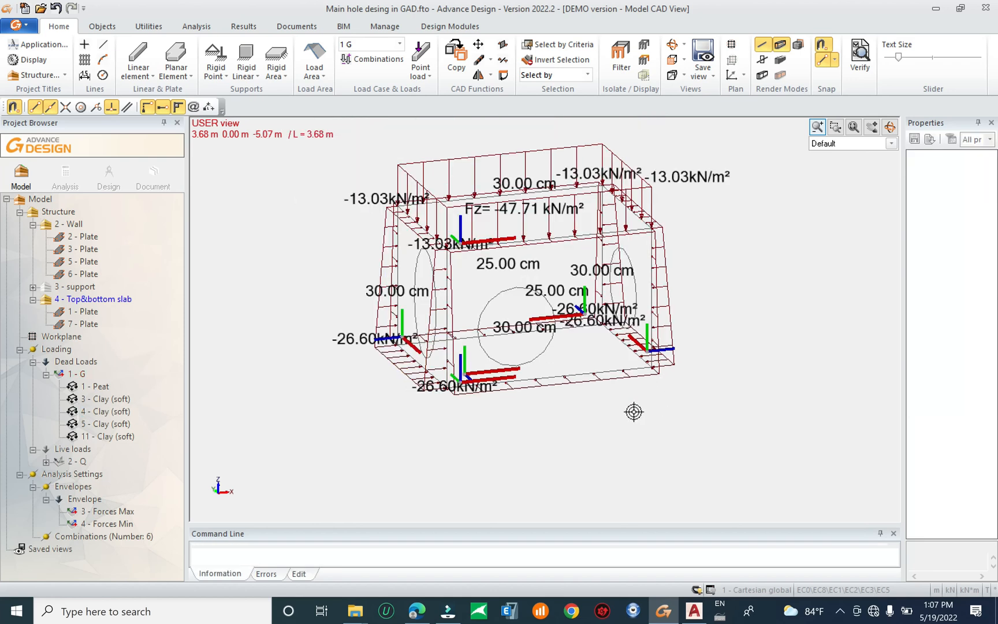
Create a new analysis model with only Verify selected, and return to the descriptive model
scroll(634, 412, "down", 2)
mouse_move(668, 398)
middle_mouse_down()
mouse_move(648, 417)
mouse_move(667, 398)
middle_mouse_up()
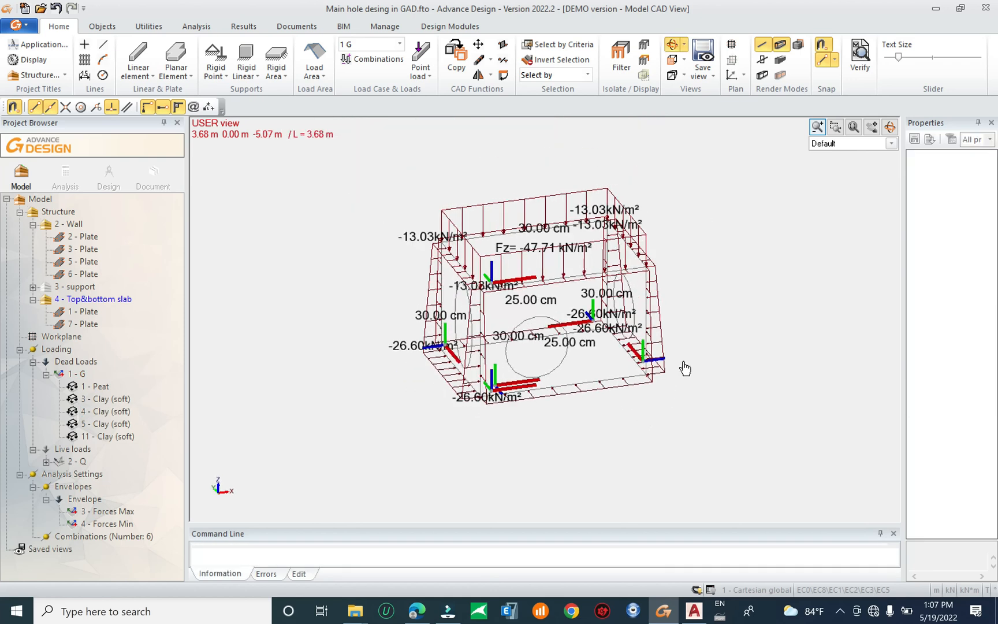
left_click(673, 399)
scroll(684, 351, "up", 4)
scroll(641, 363, "down", 3)
key("Escape")
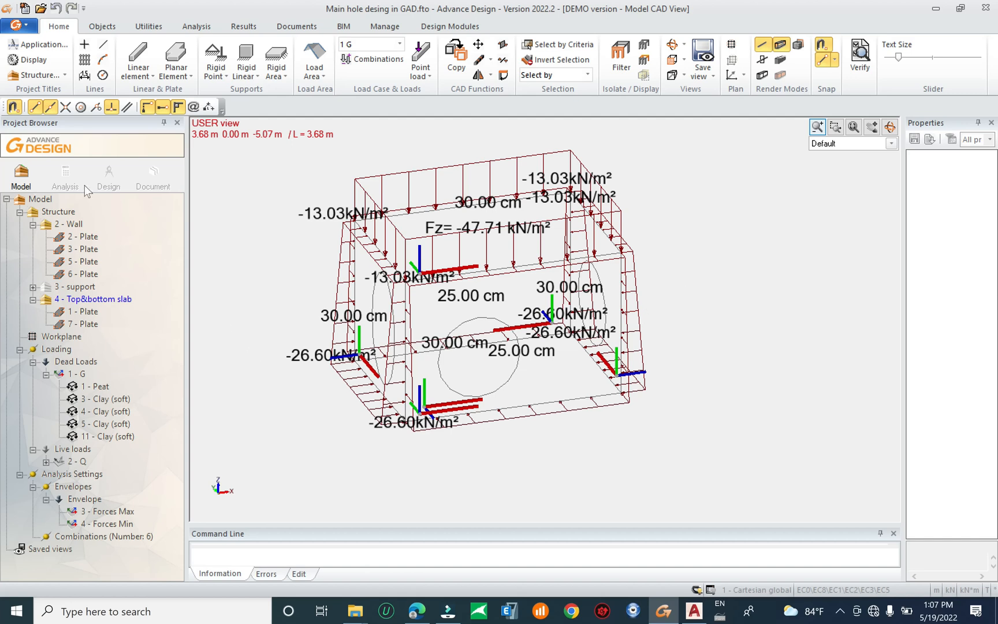
left_click(65, 173)
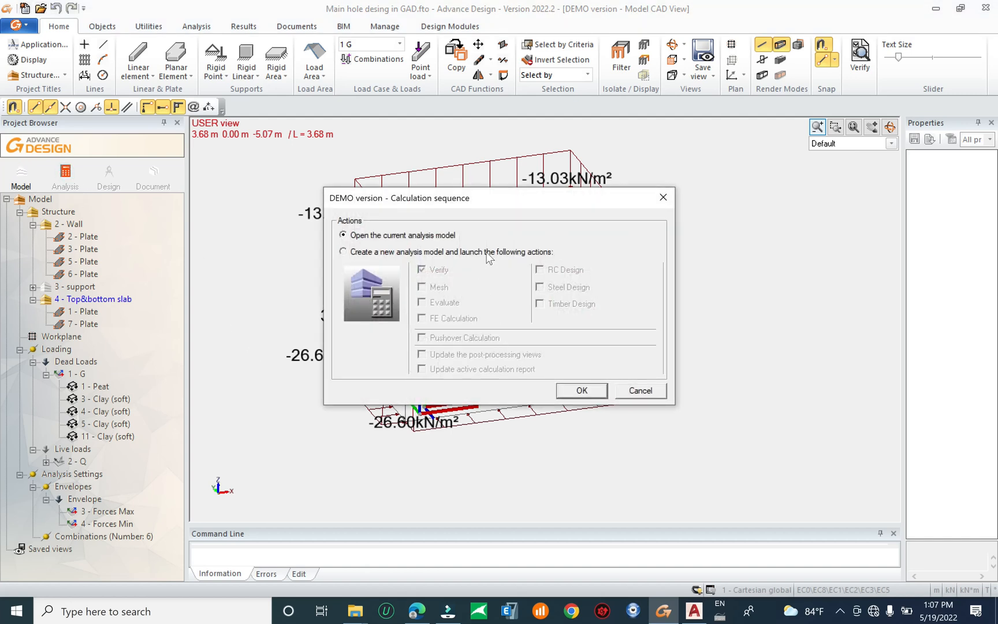
left_click(488, 253)
left_click(582, 391)
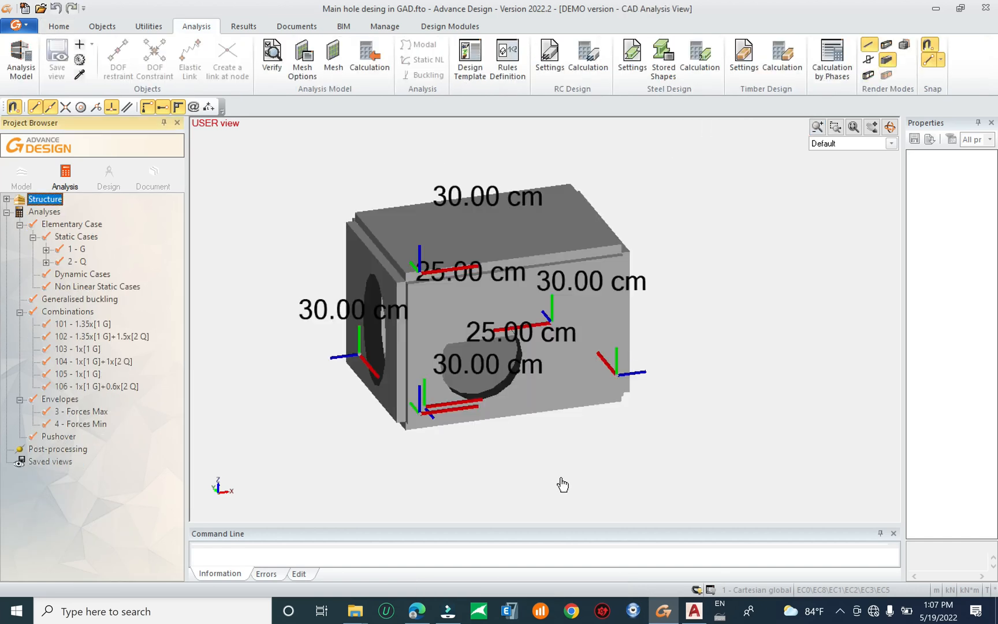
left_click(22, 180)
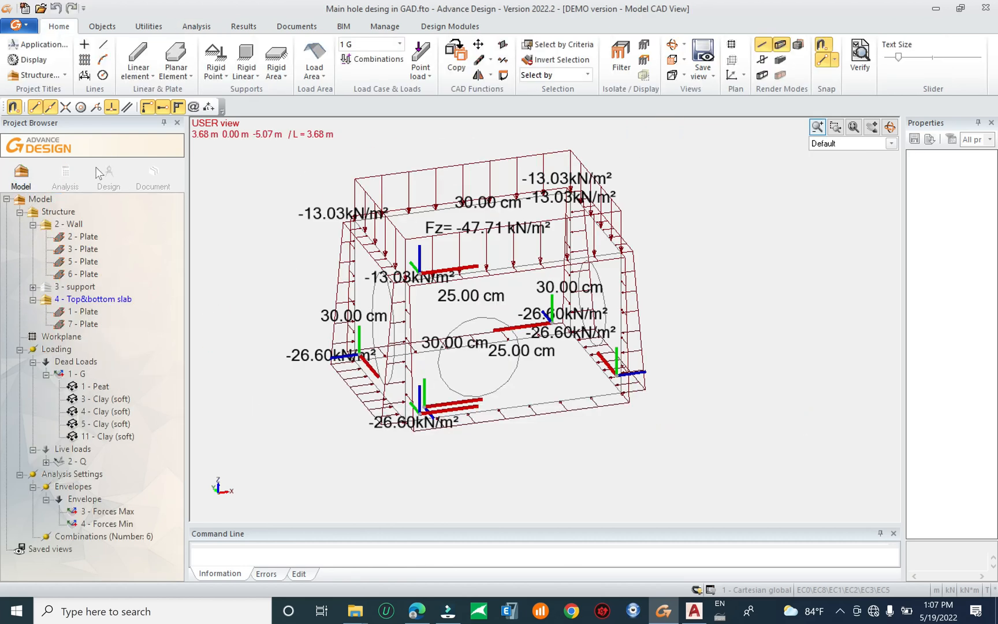
Create a new analysis model with RC Design included, run the calculation, and inspect the meshed structure from another angle
left_click(69, 173)
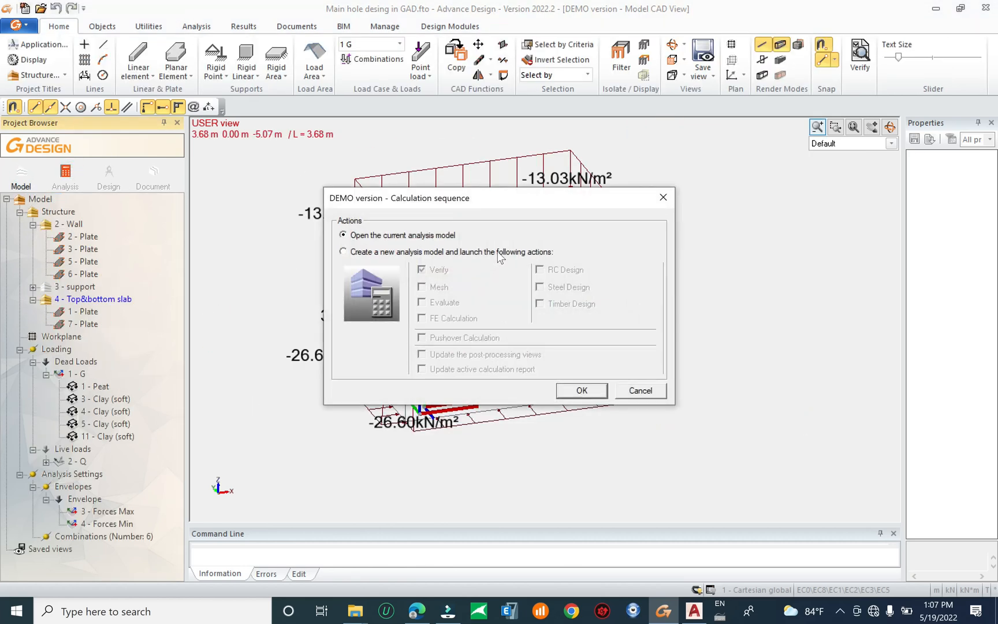
left_click(500, 253)
left_click(569, 270)
left_click(580, 390)
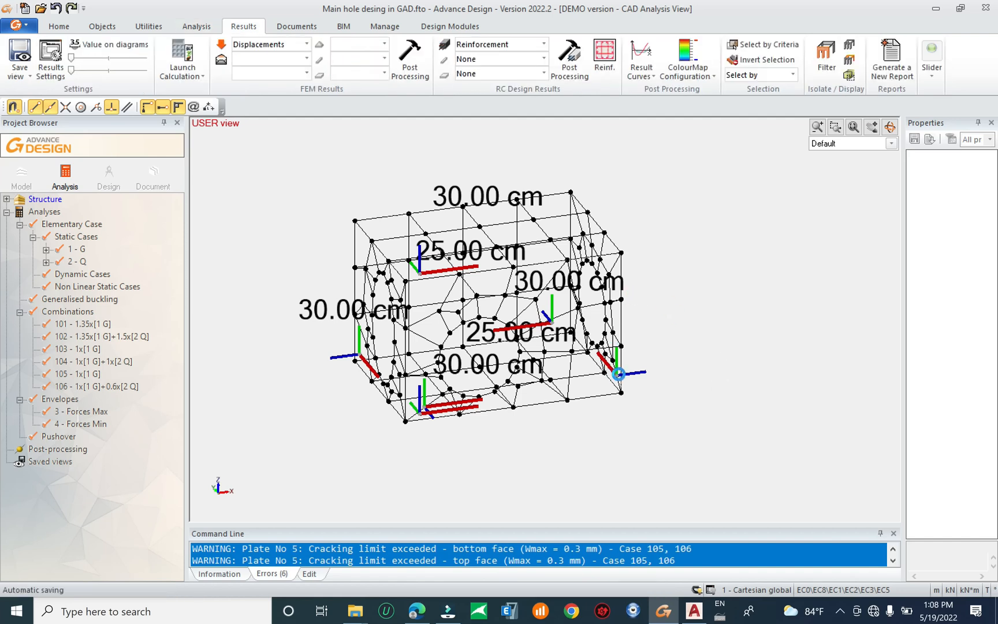
middle_click_drag(546, 462, 430, 403)
middle_click_drag(793, 410, 627, 362)
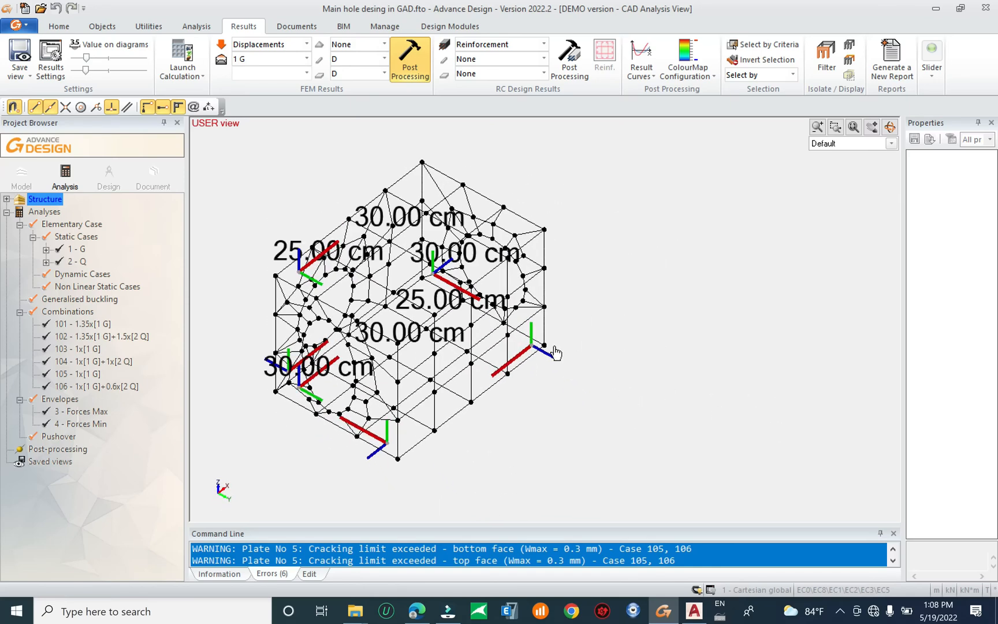
middle_click_drag(555, 350, 725, 378)
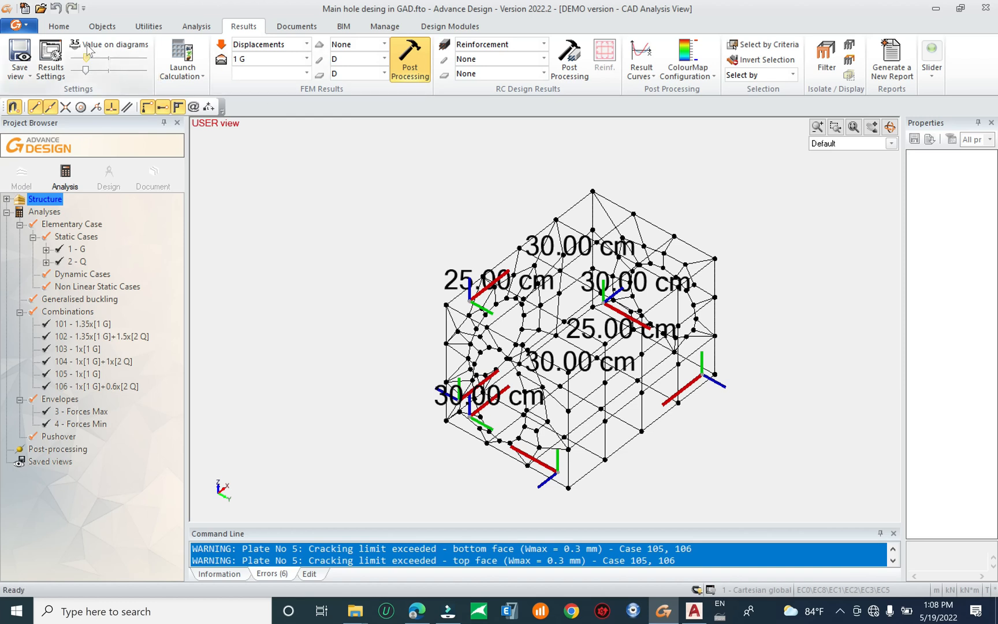
Return to the descriptive model, clear the plate annotations and set the plate symbol to None in the display settings
left_click(21, 173)
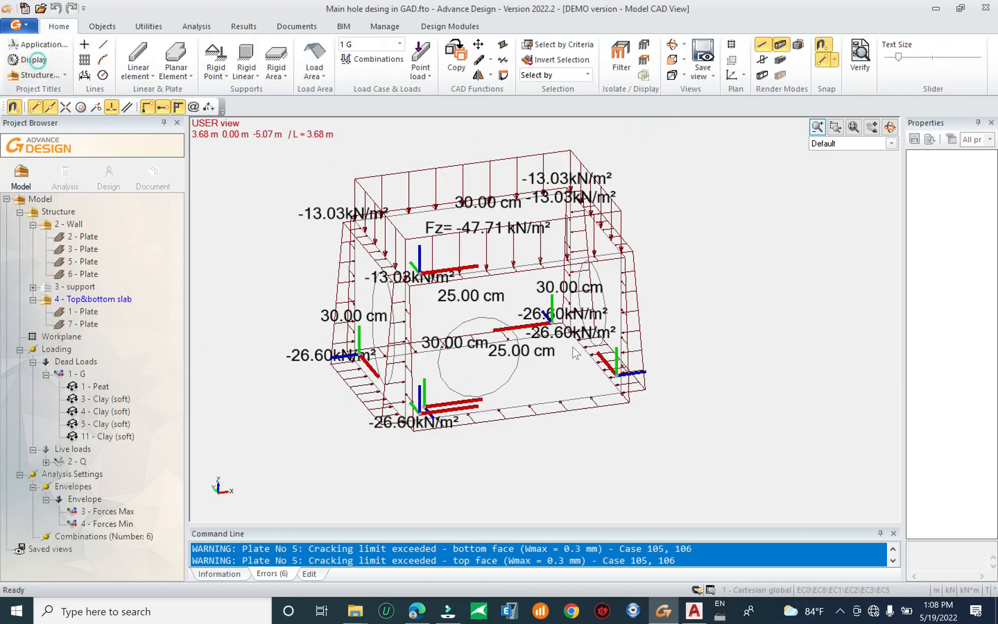
left_click(33, 59)
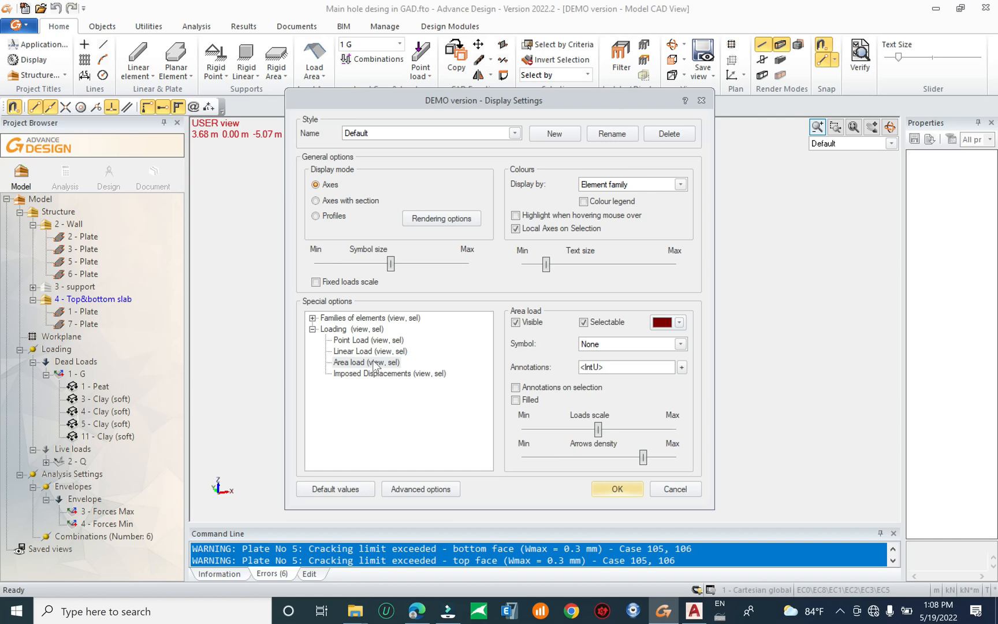
left_click(383, 363)
left_click(313, 318)
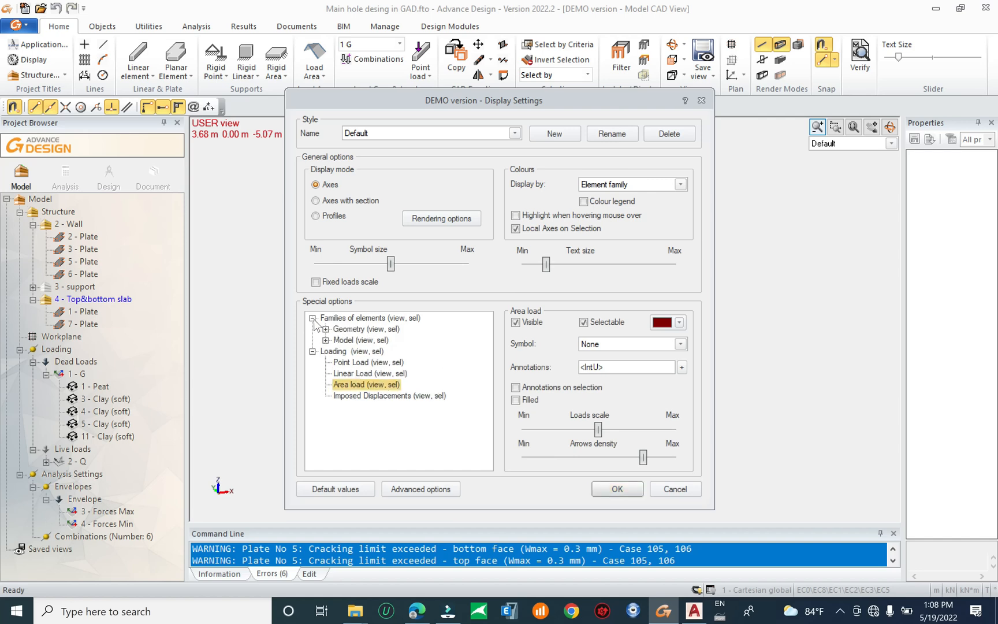
left_click(325, 340)
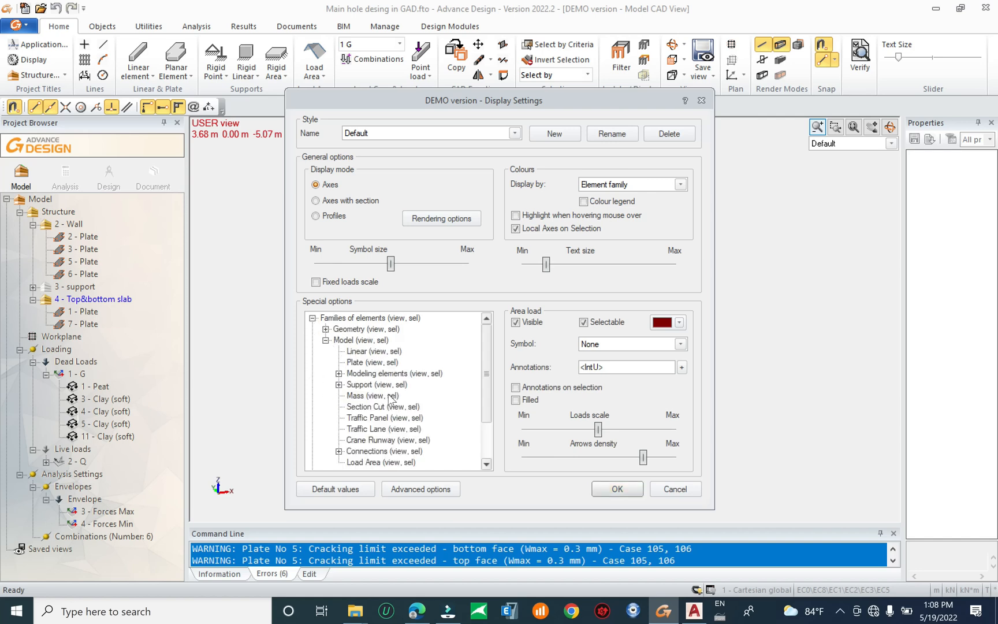
left_click(372, 363)
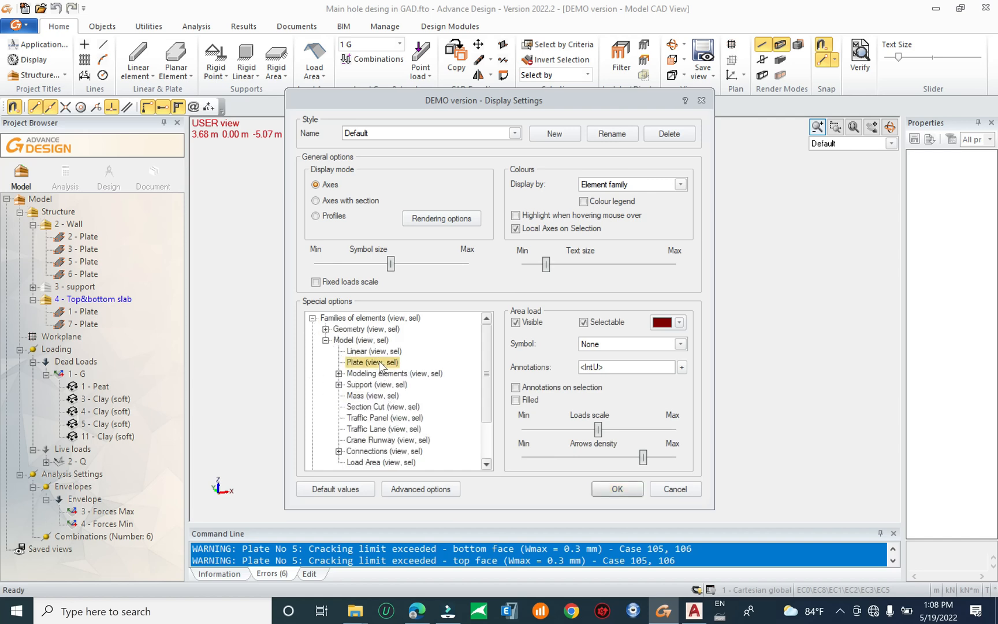
key("Delete")
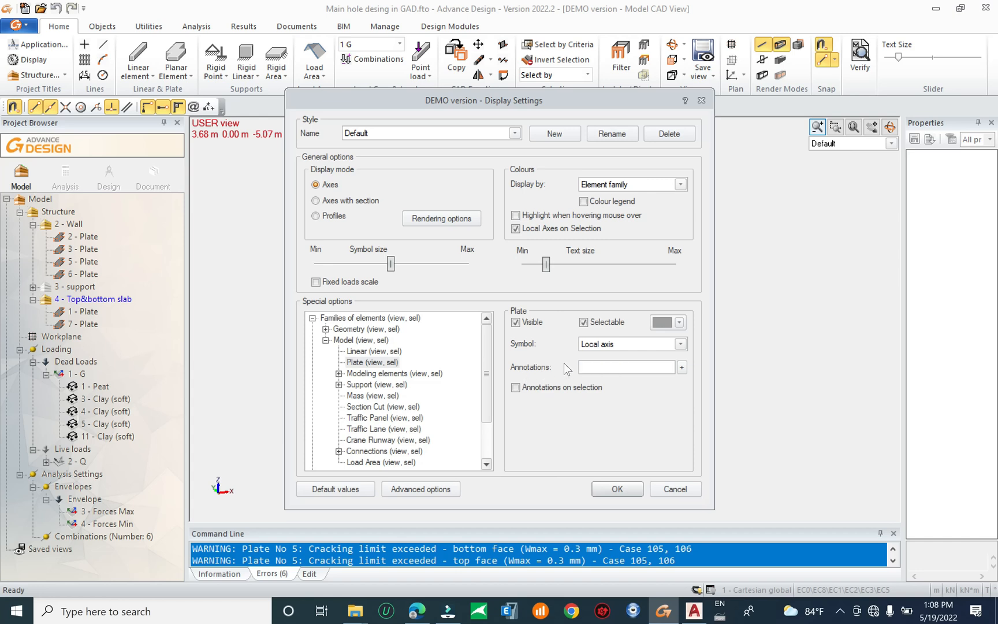
left_click(663, 343)
left_click(630, 364)
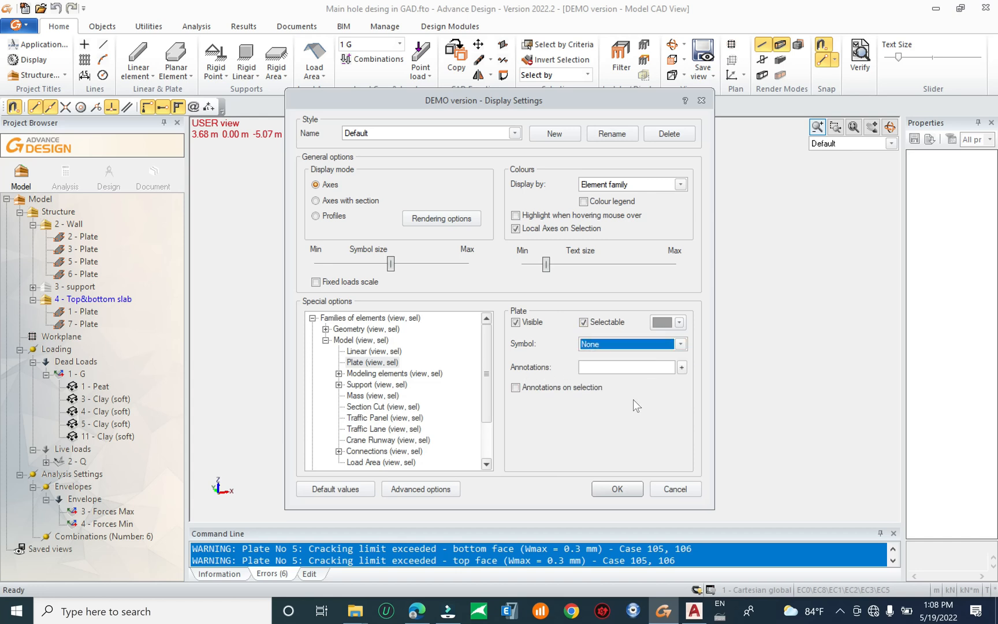
left_click(618, 488)
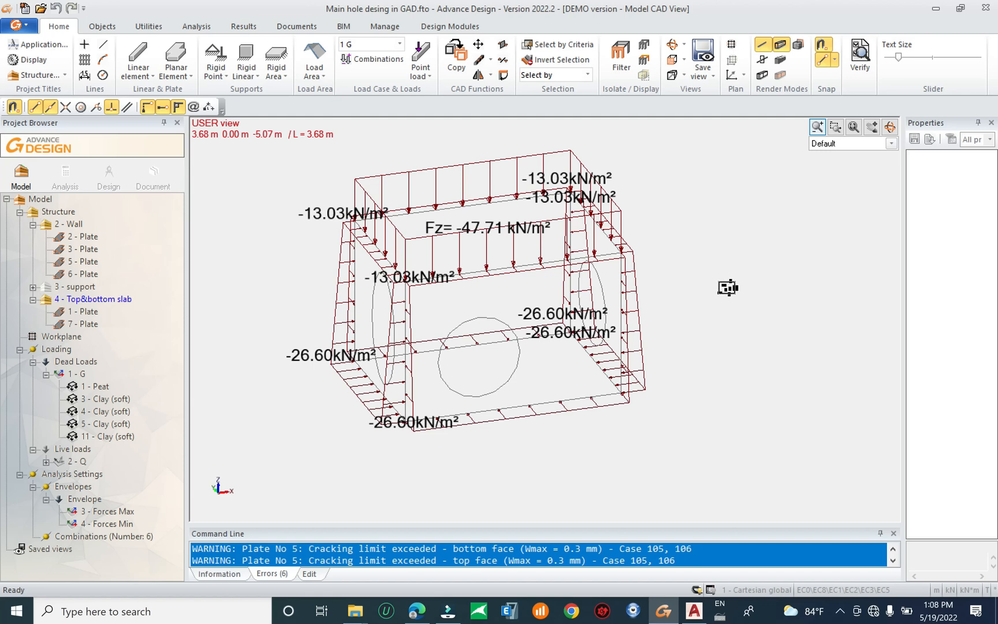
Hide all loading, both dead and live loads, from the model view
left_click(60, 361)
left_click(63, 350)
key("space")
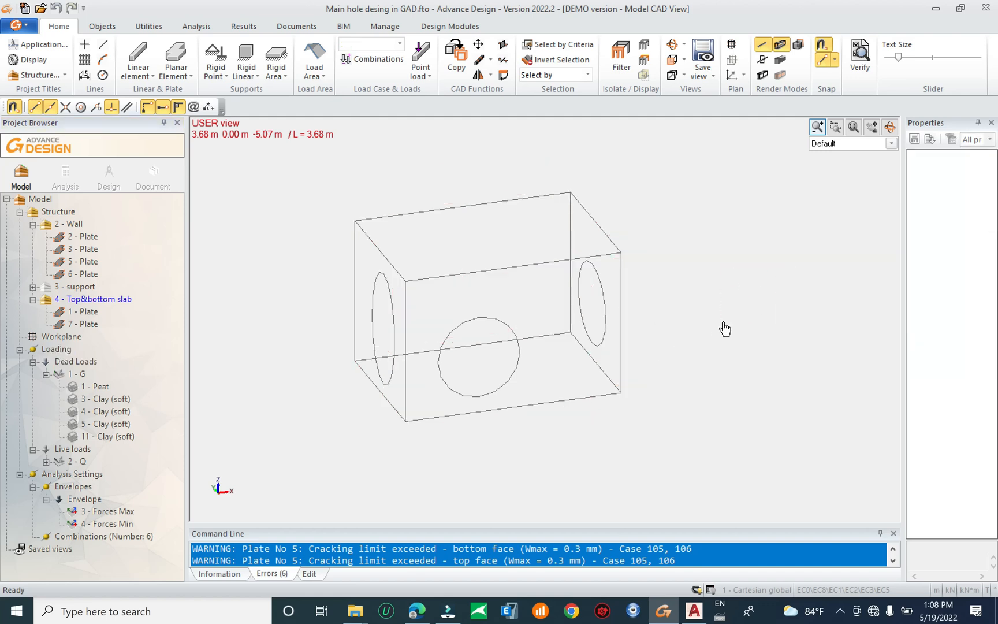
Try to preview the mesh of the manhole structure
left_click(154, 29)
left_click(197, 76)
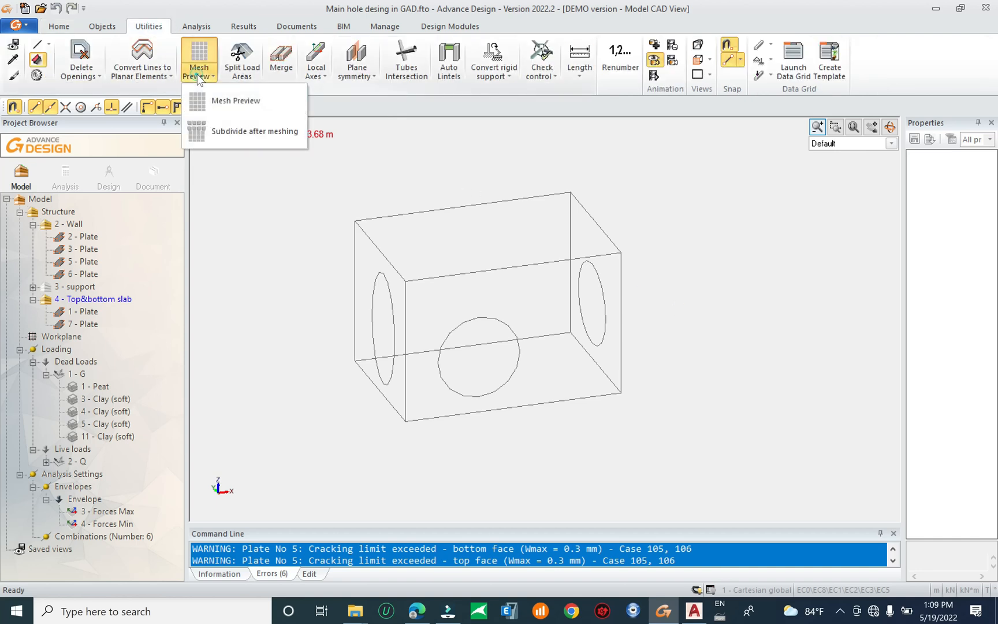
left_click(231, 99)
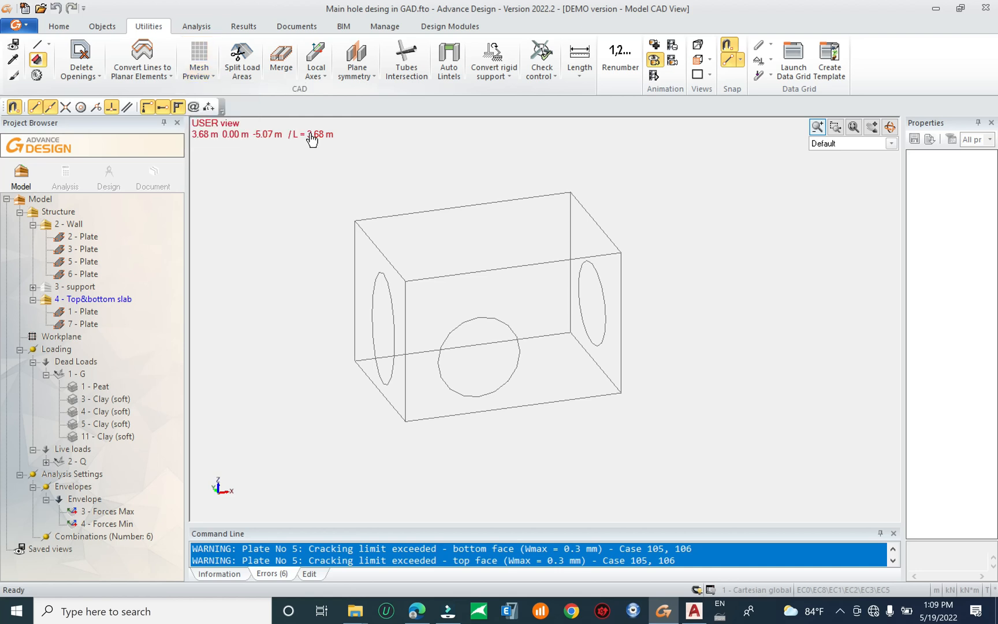
Select all six wall and slab plates, enlarge their property list, and examine the automatic mesh and element size settings
left_click(195, 27)
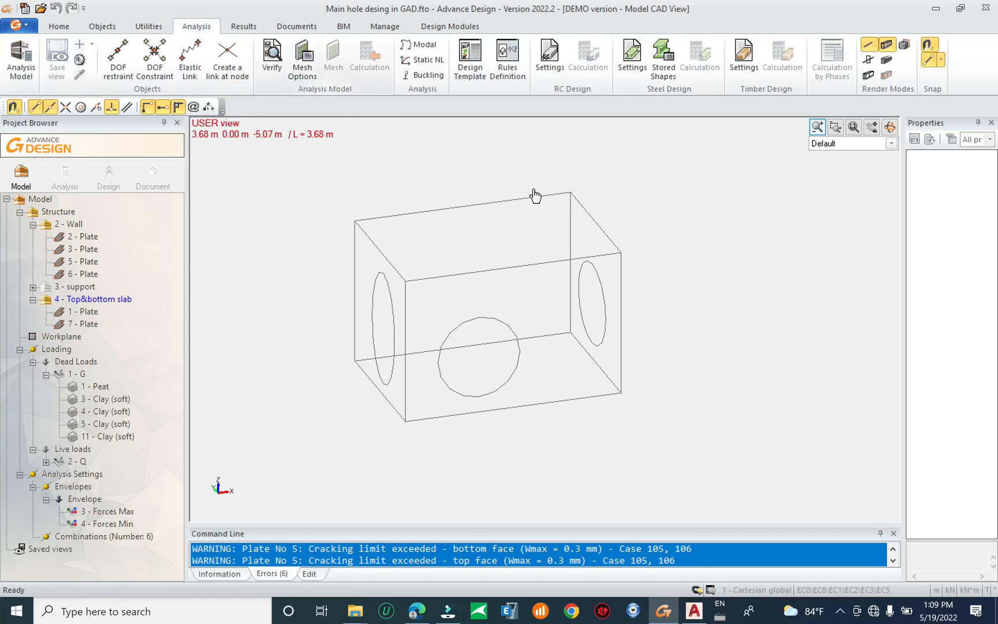
left_click_drag(658, 175, 300, 448)
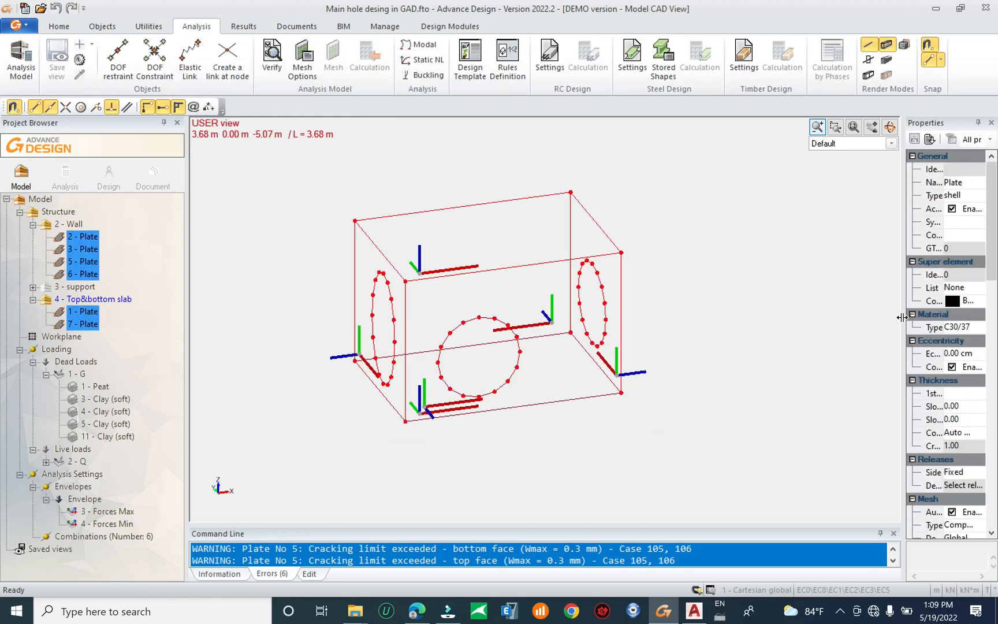
left_click_drag(902, 312, 724, 312)
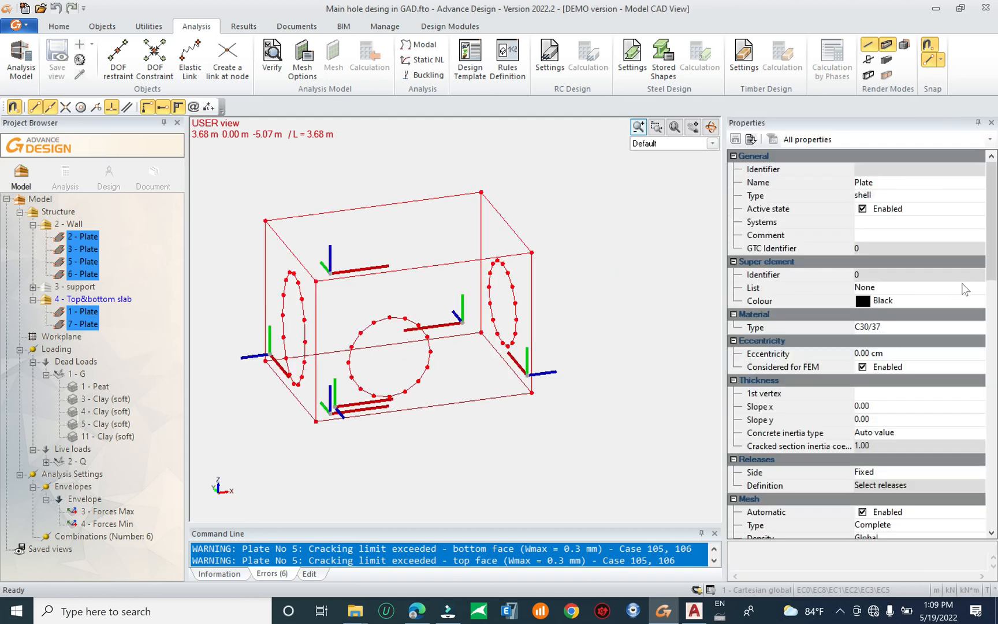
left_click_drag(995, 257, 995, 305)
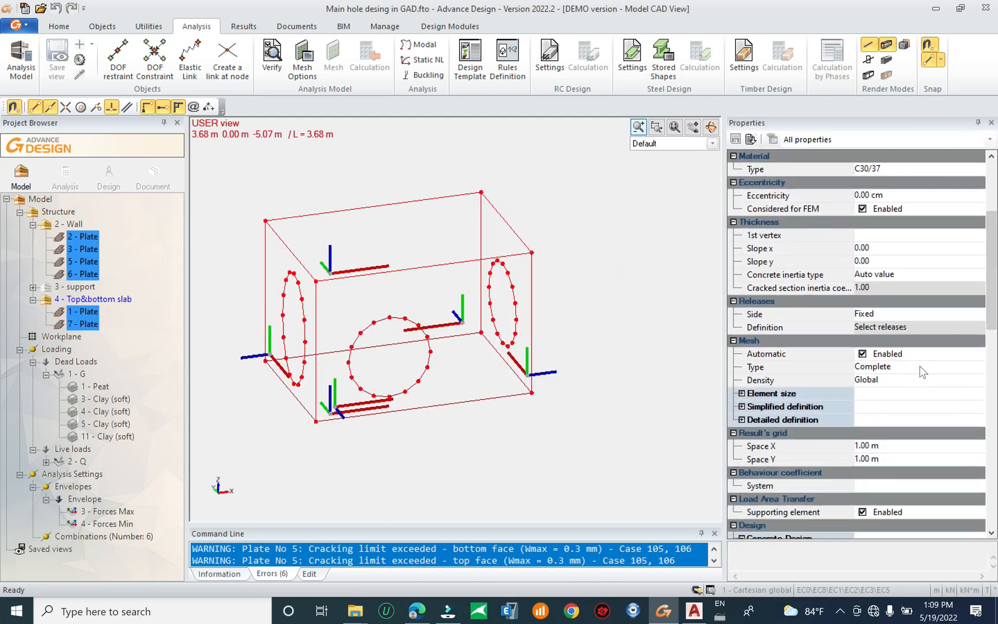
left_click(747, 395)
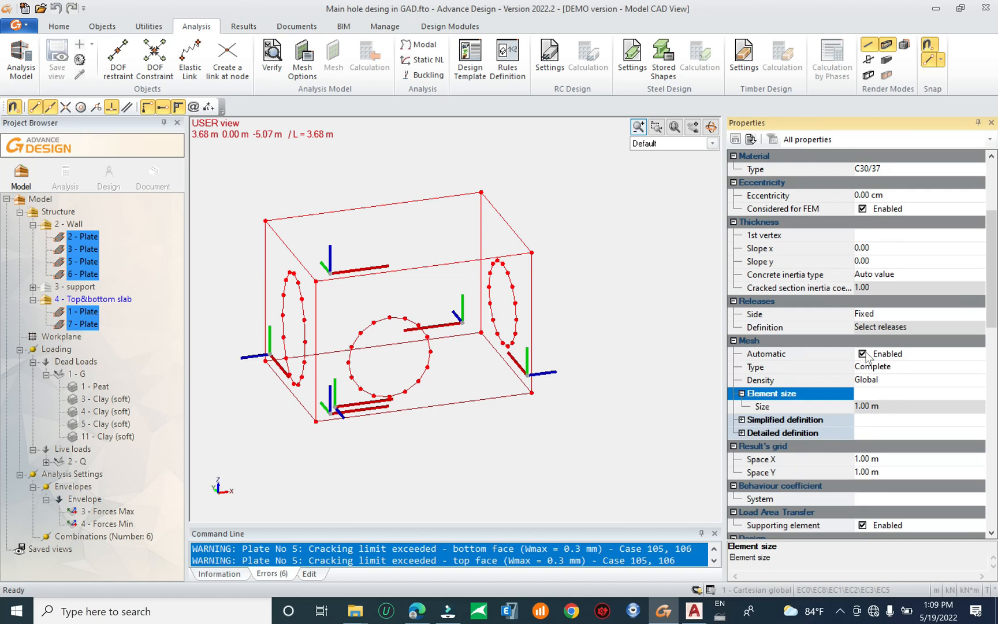
left_click(863, 355)
left_click(863, 354)
left_click(872, 411)
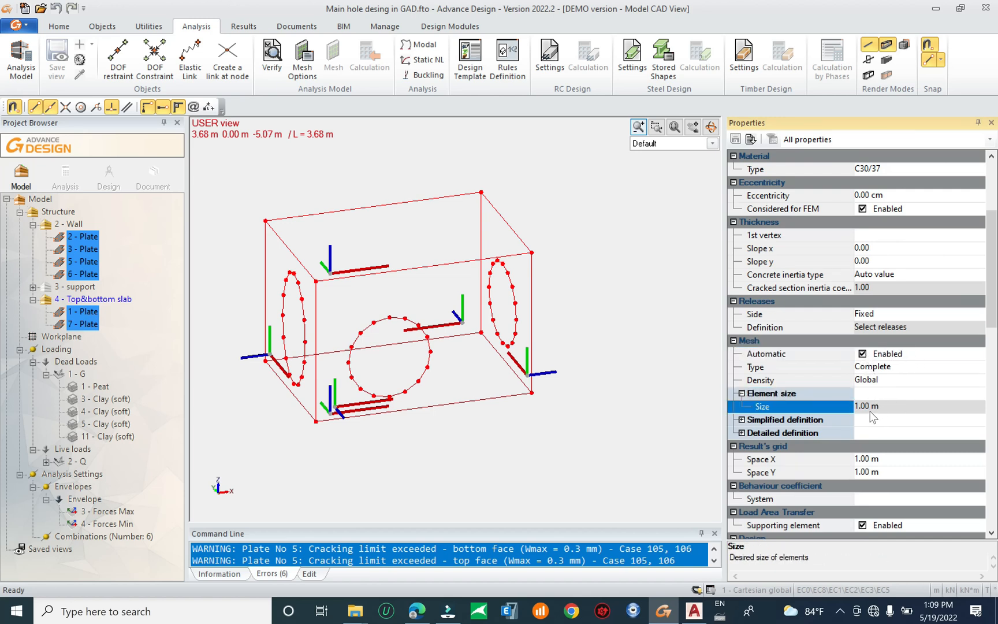
Set the mesh type of all six plates to Triangulation
left_click(925, 368)
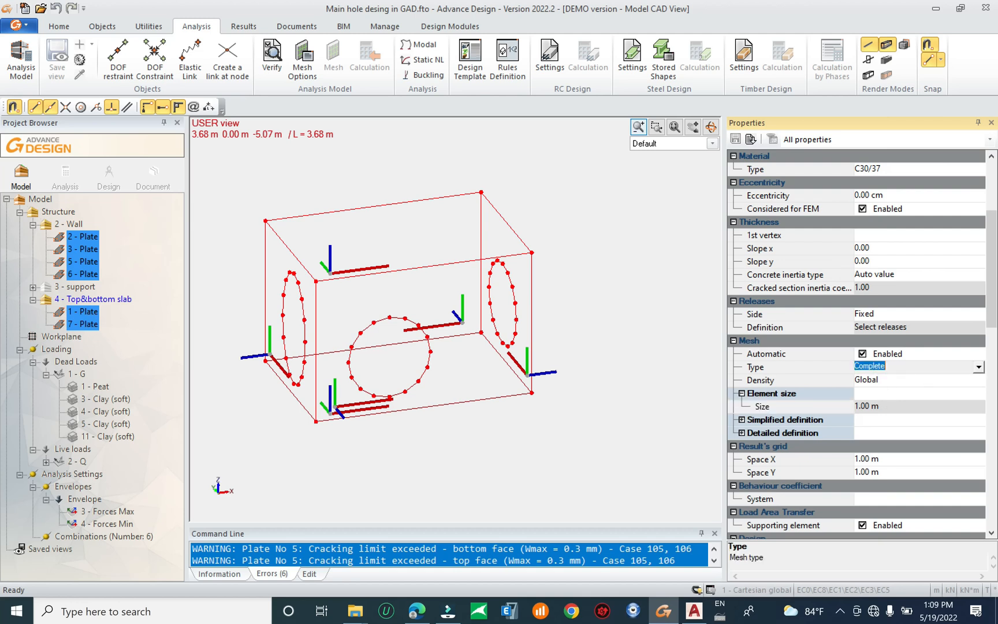
left_click(979, 368)
left_click(980, 367)
left_click(979, 368)
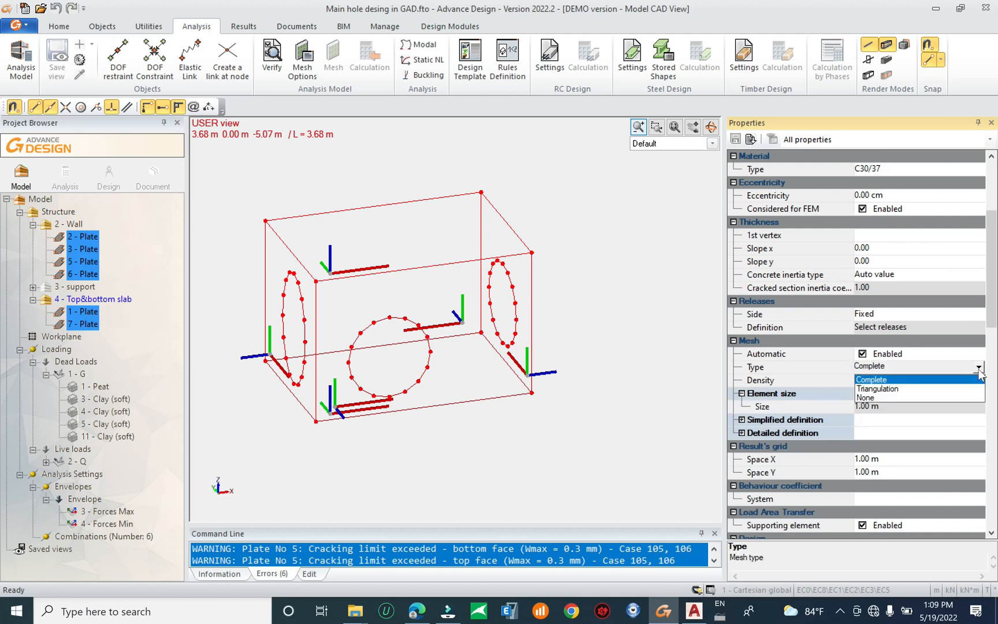
left_click(911, 388)
Review the plates' mesh density choices and their simplified and detailed mesh definitions, keeping density Global
left_click(959, 379)
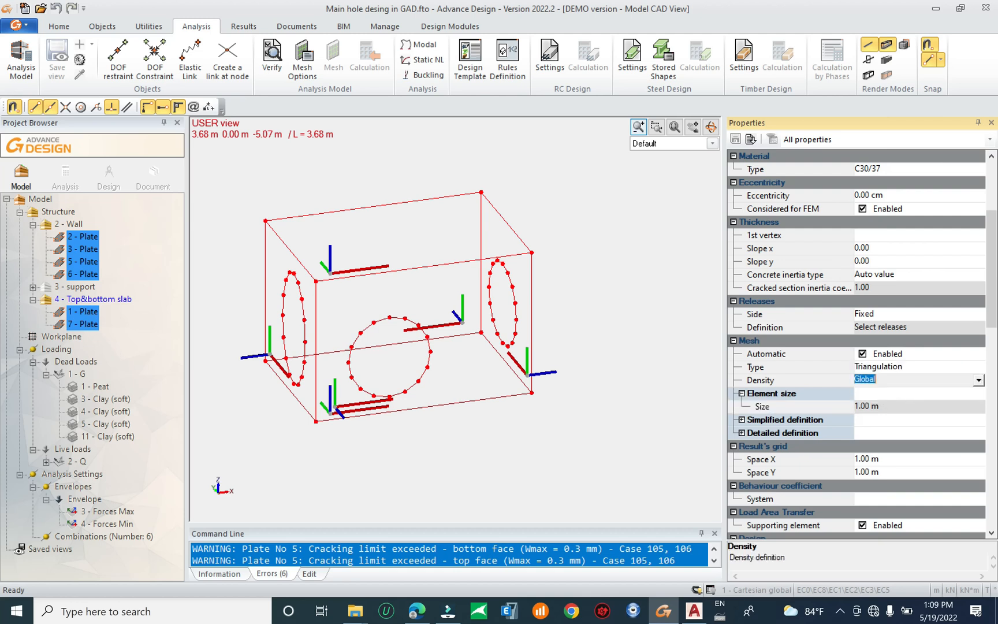
left_click(979, 380)
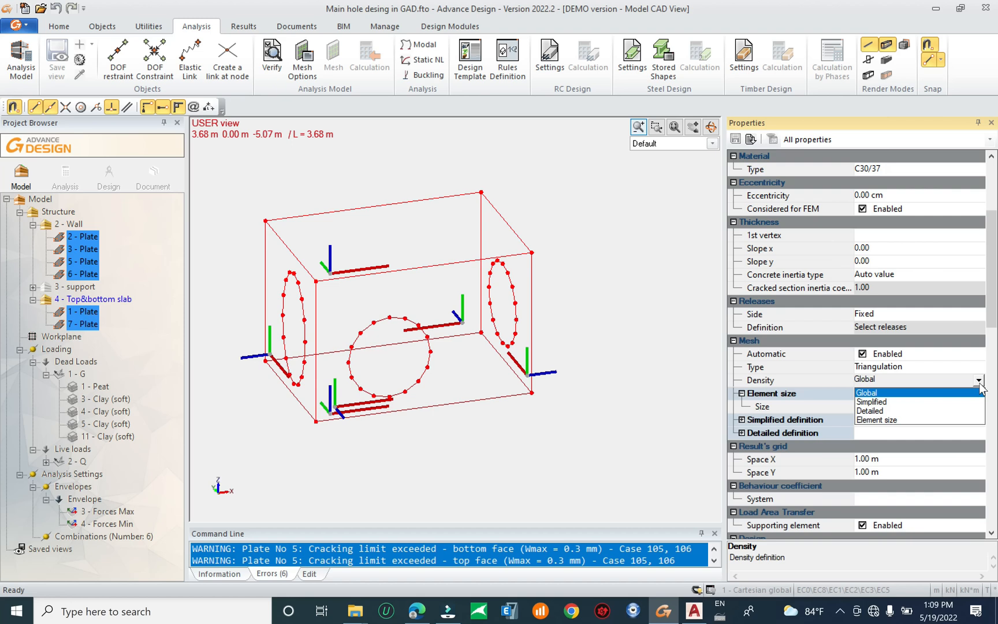
left_click(977, 392)
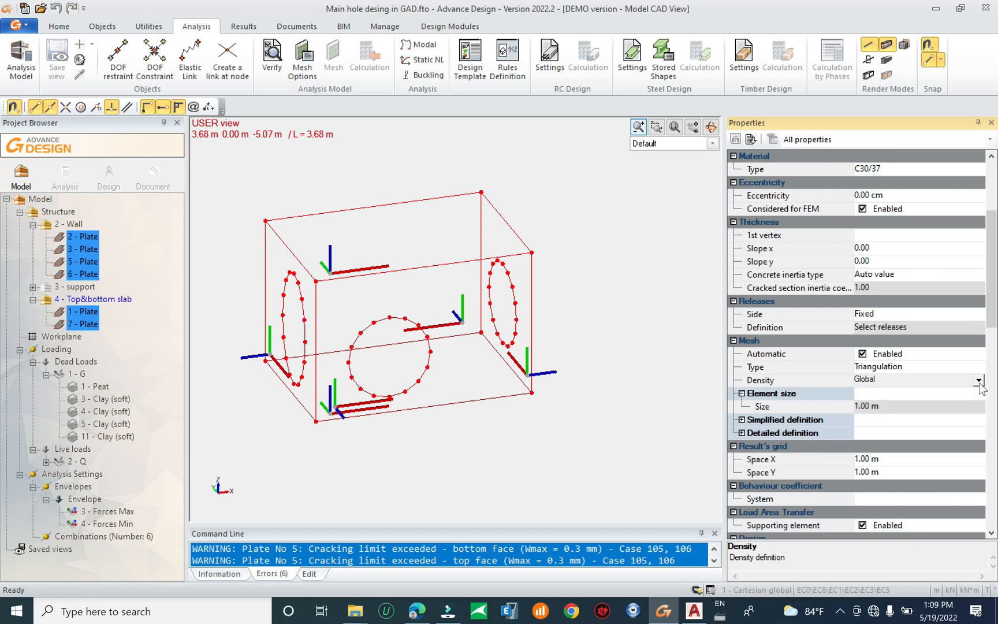
left_click(871, 411)
left_click(745, 421)
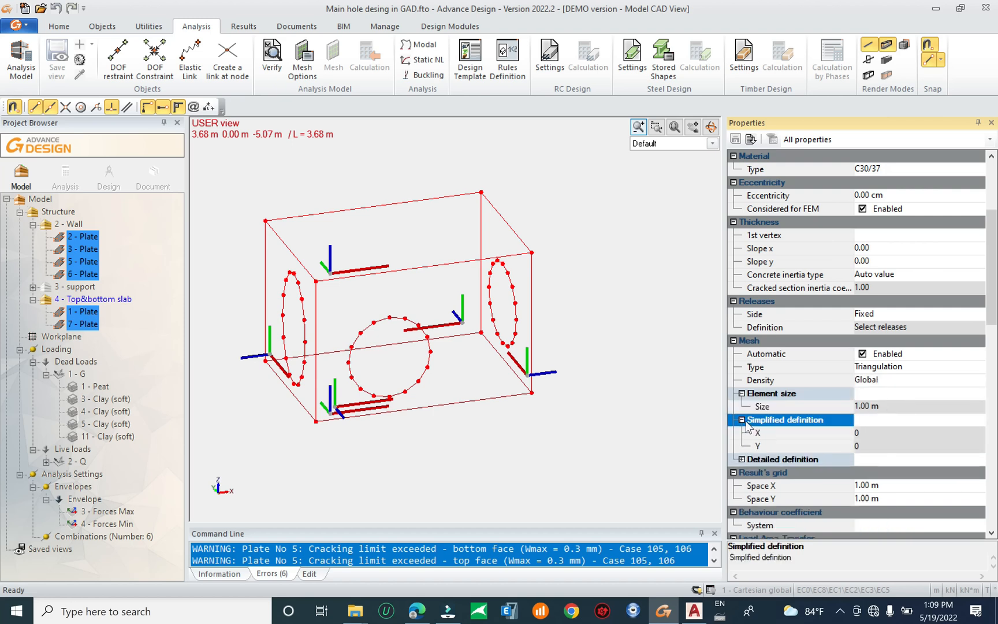
left_click(742, 459)
scroll(896, 454, "down", 1)
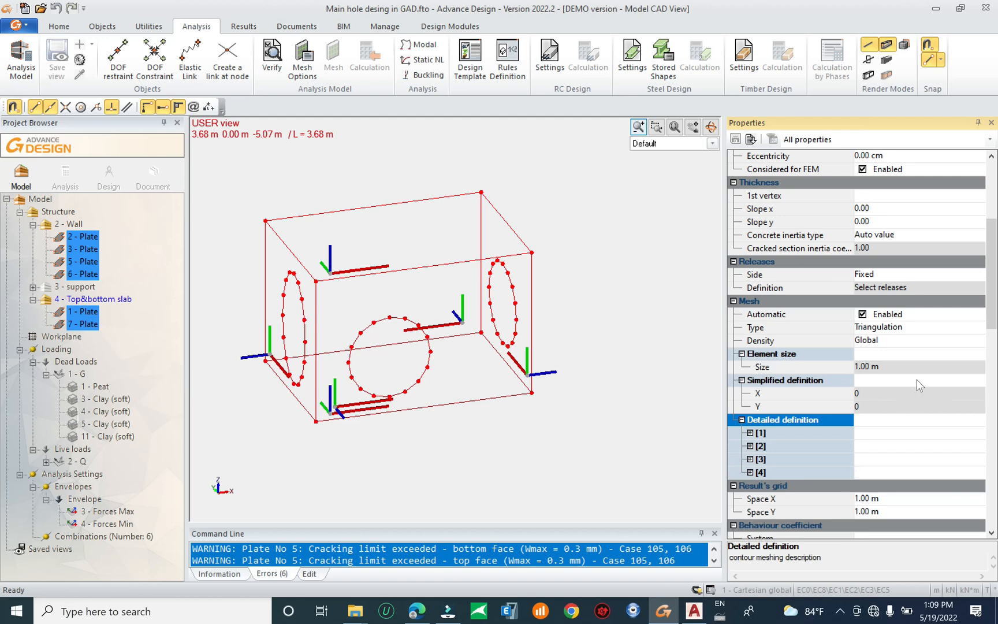
scroll(919, 383, "down", 3)
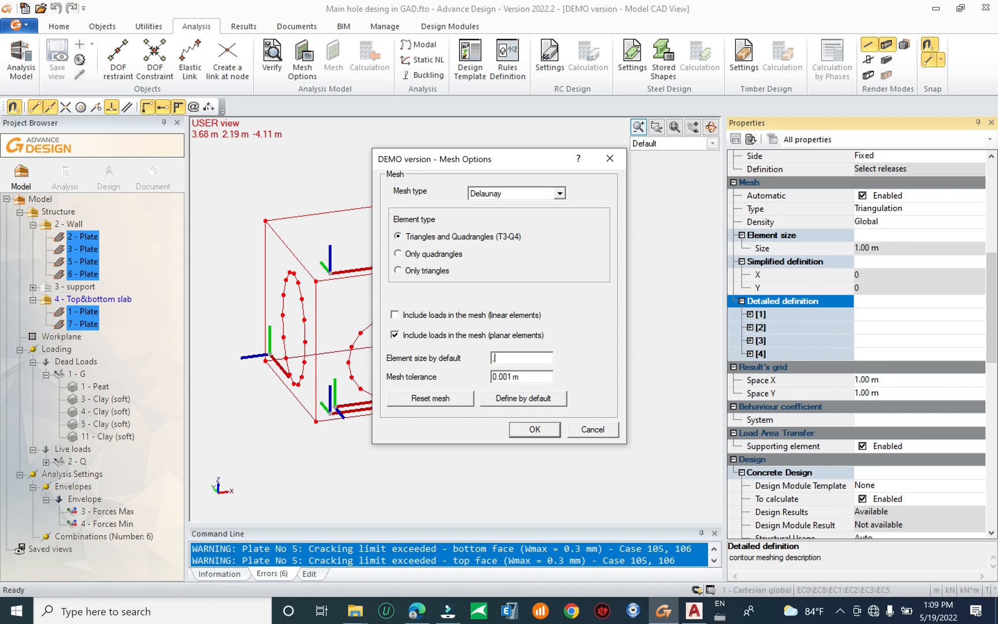
Choose the mesh type and apply the default element size in the global mesh options
left_click(542, 196)
left_click(542, 207)
left_click(542, 430)
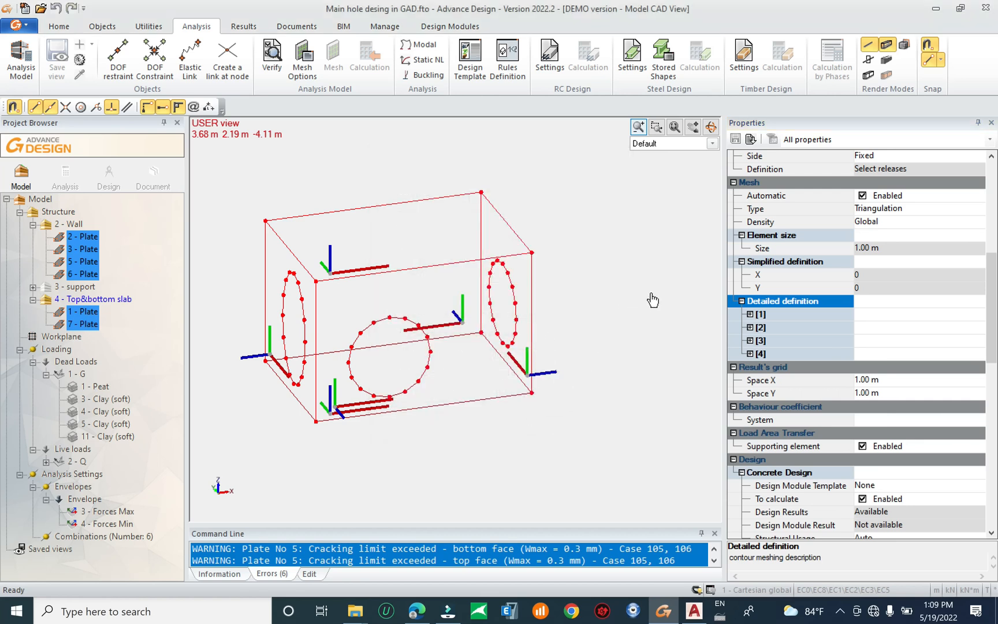
Create a new analysis model from the triangulated plates and run the calculation with RC Design included
key("Escape")
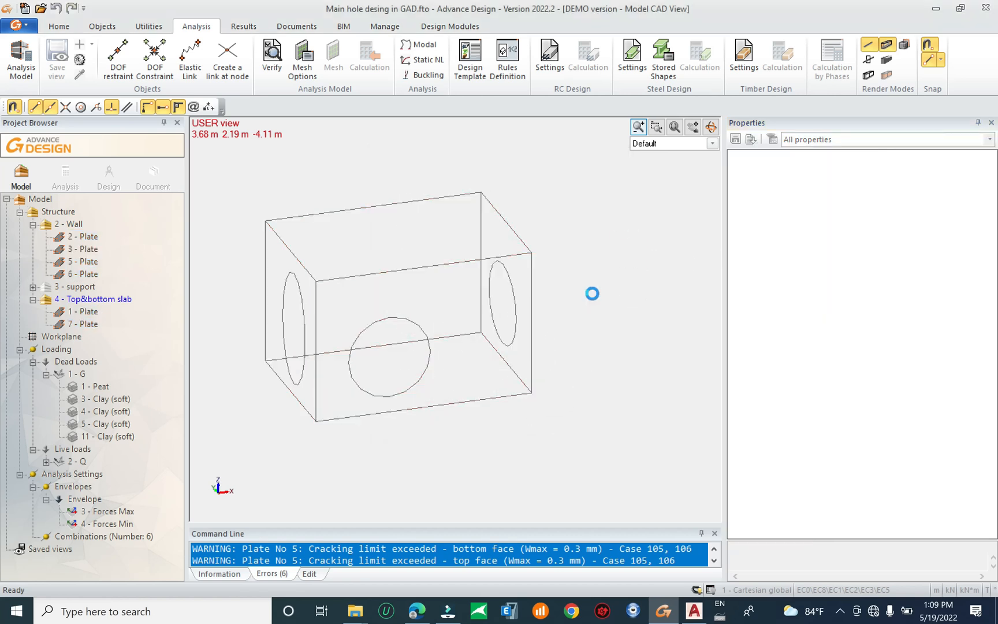
left_click(66, 171)
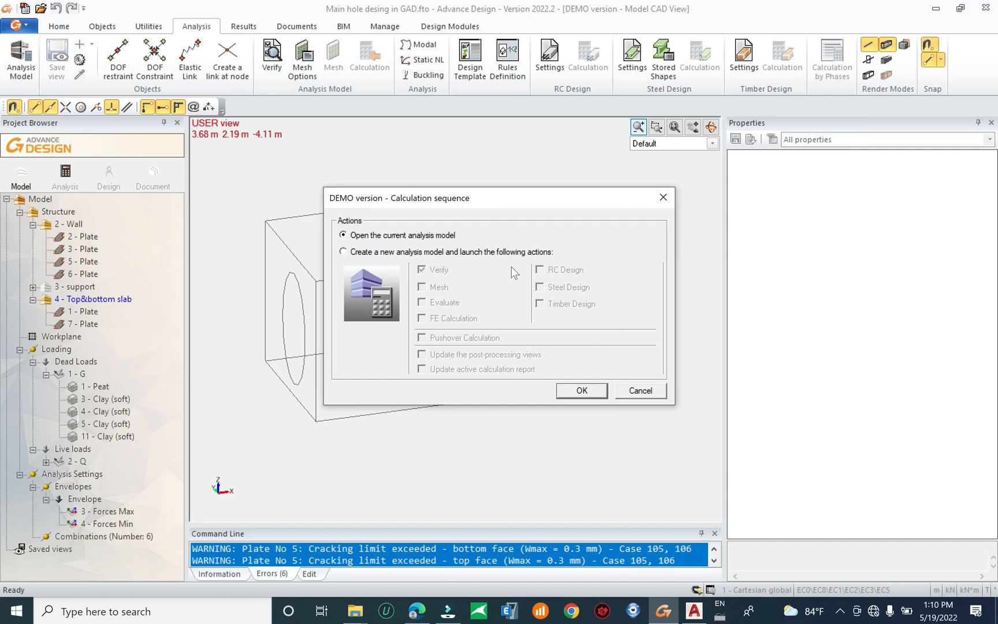
left_click(540, 269)
left_click(580, 390)
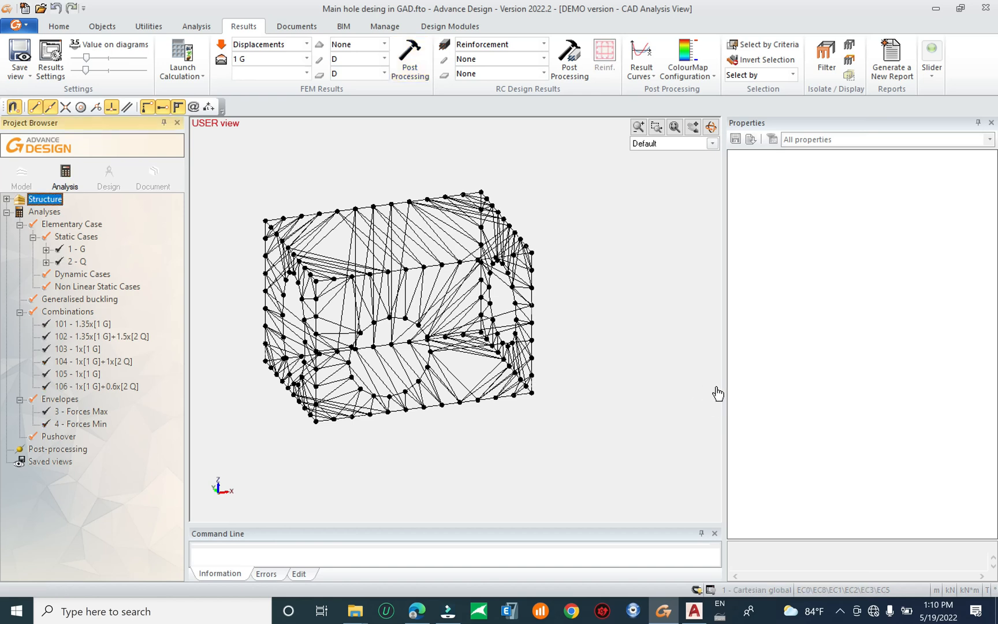
left_click_drag(725, 394, 889, 404)
mouse_move(632, 358)
middle_mouse_down()
mouse_move(641, 414)
mouse_move(633, 396)
mouse_move(662, 346)
mouse_move(650, 349)
middle_mouse_up()
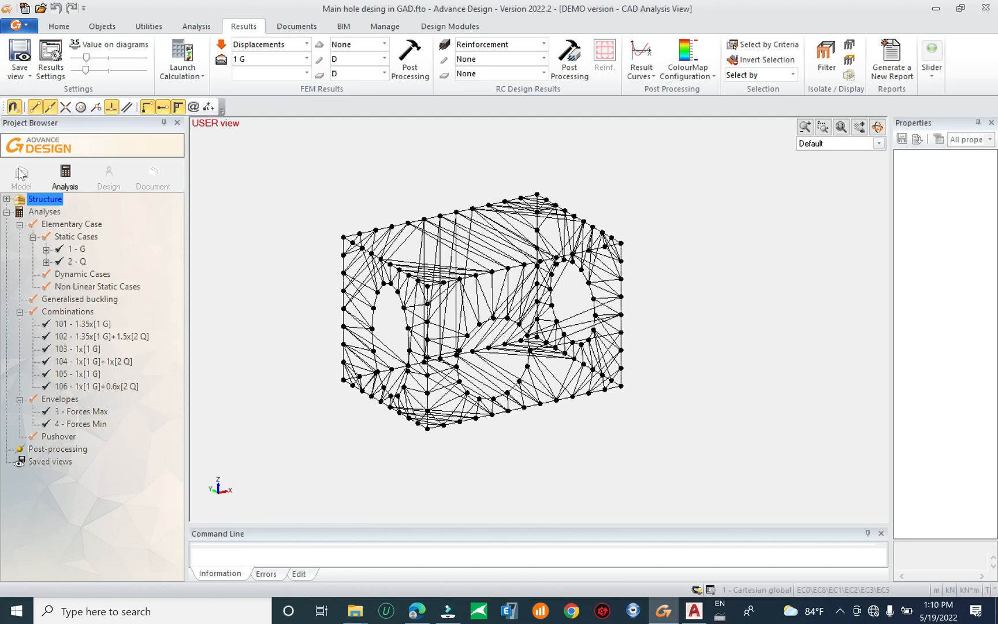
Return to the model, select all plates, and set the global default mesh element size to 0.5 m, keeping the Delaunay mesh type
left_click(21, 173)
left_click_drag(639, 178, 309, 449)
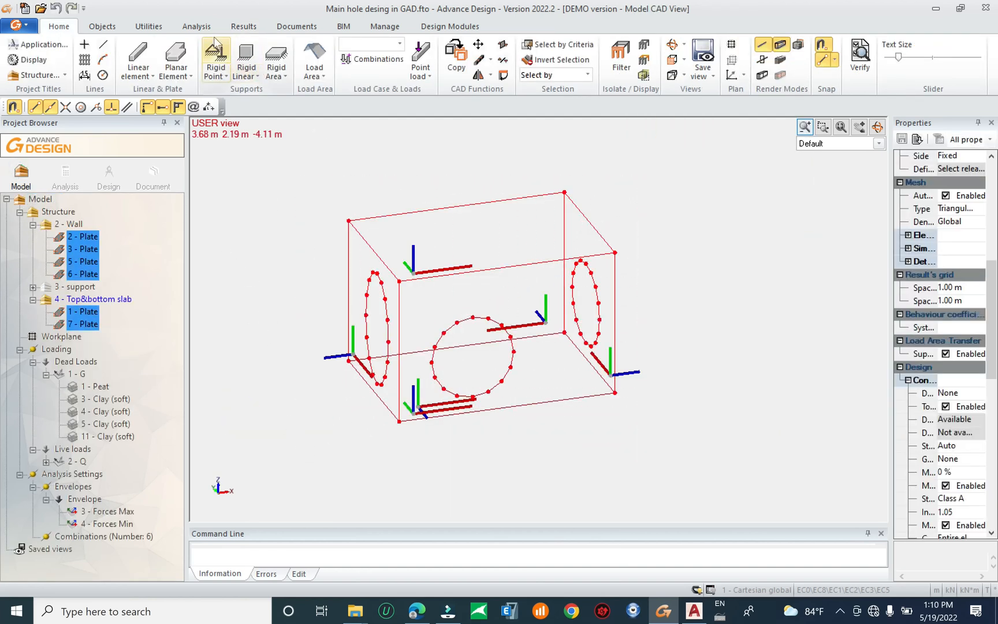
left_click(109, 26)
left_click(151, 26)
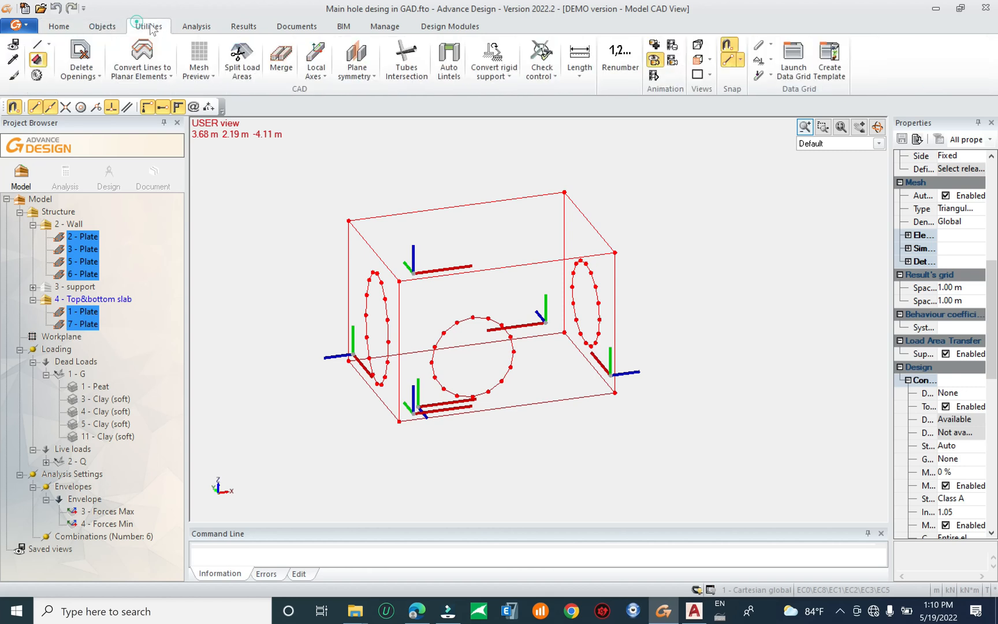
left_click(197, 27)
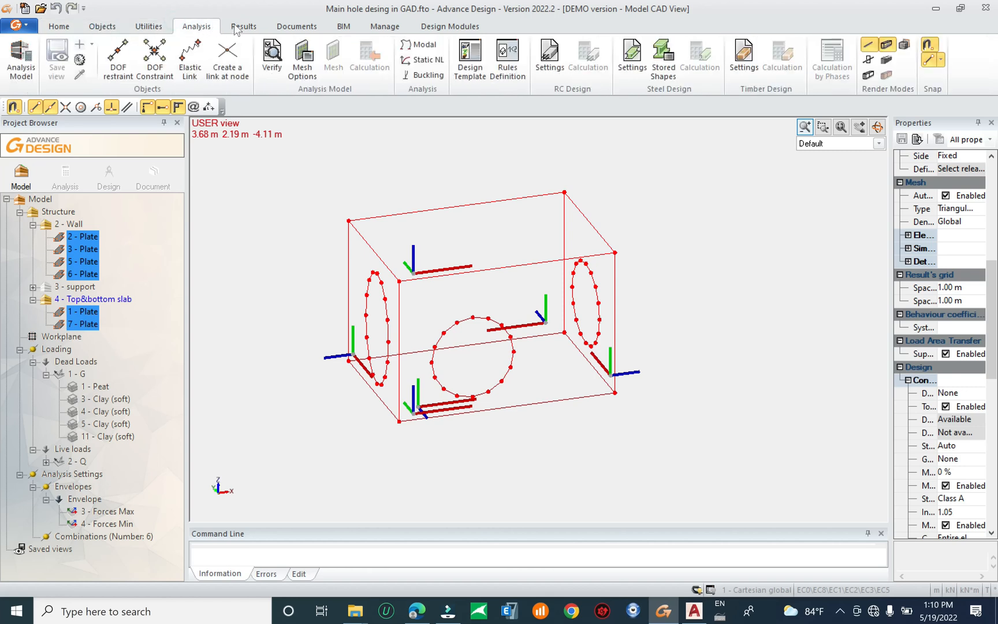
left_click(302, 64)
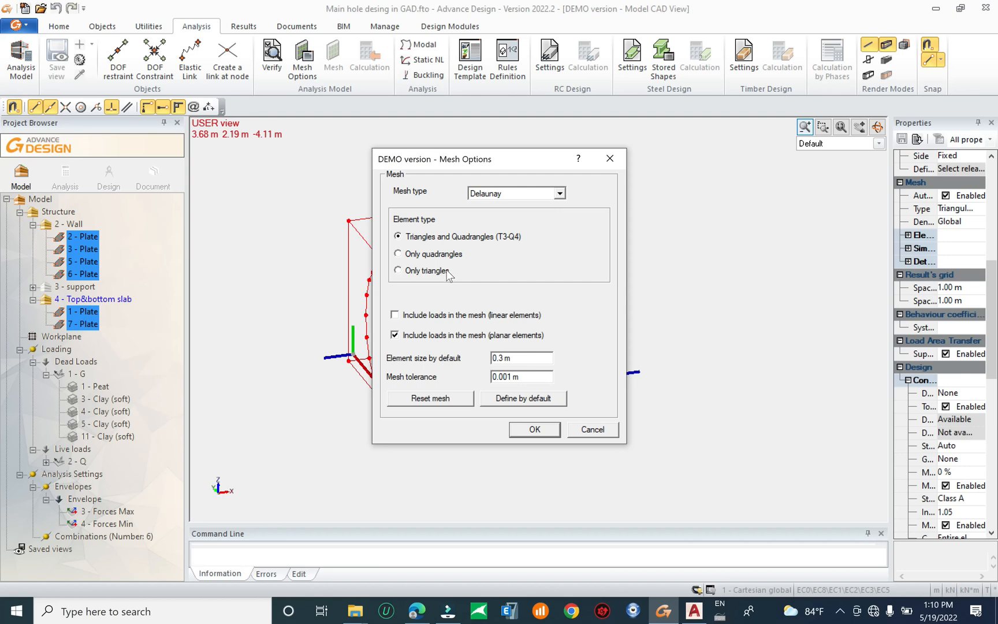
left_click(559, 193)
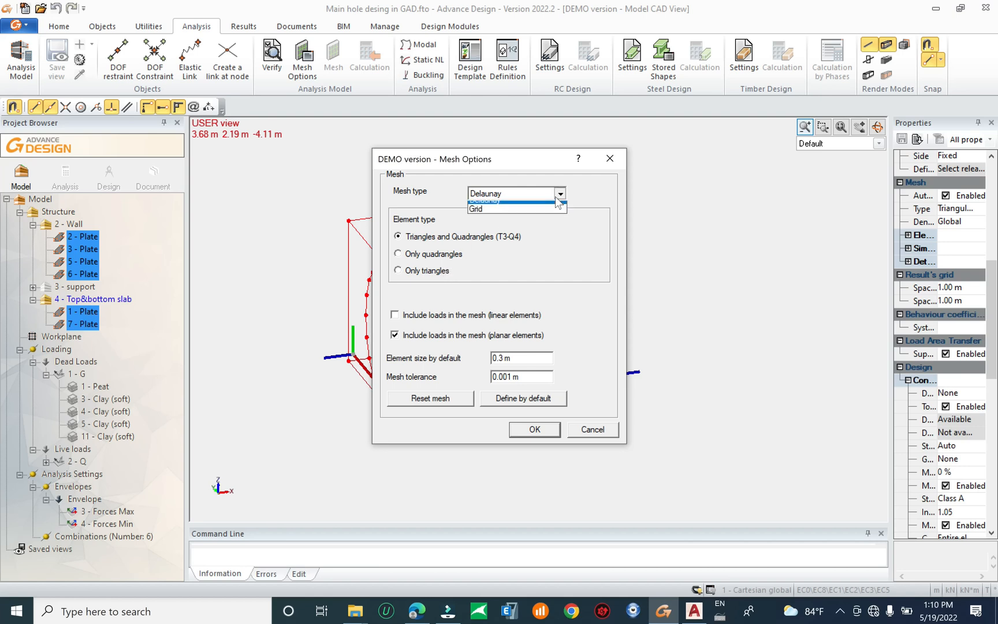
left_click(600, 190)
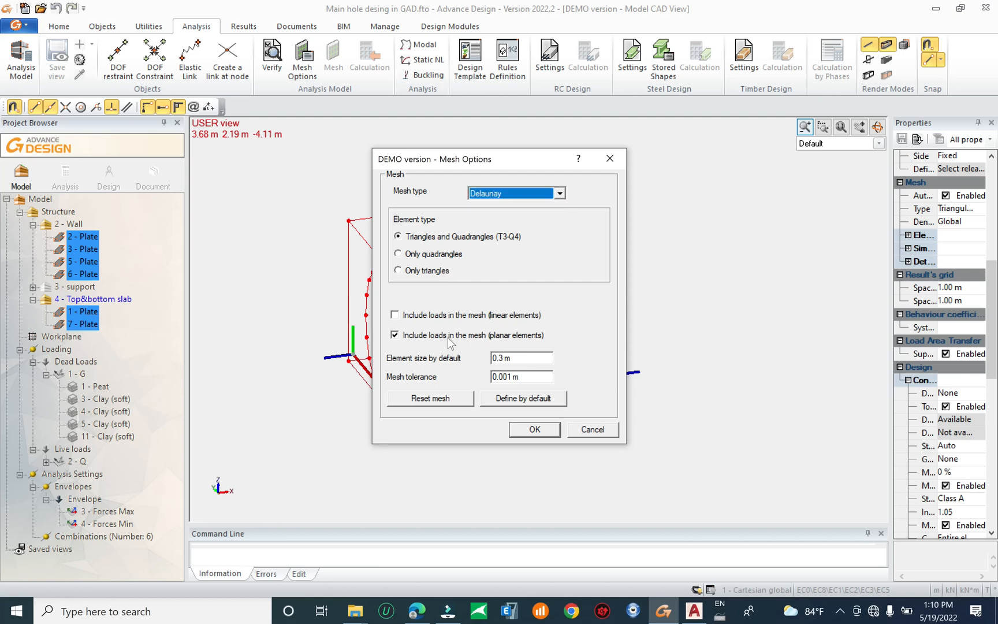
left_click(457, 316)
left_click(439, 315)
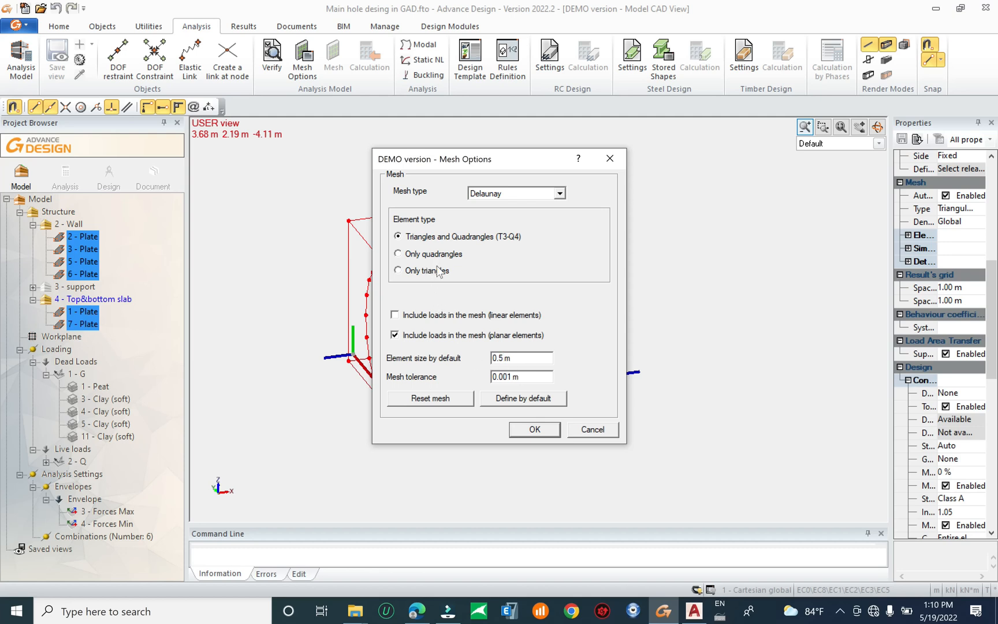
left_click(534, 429)
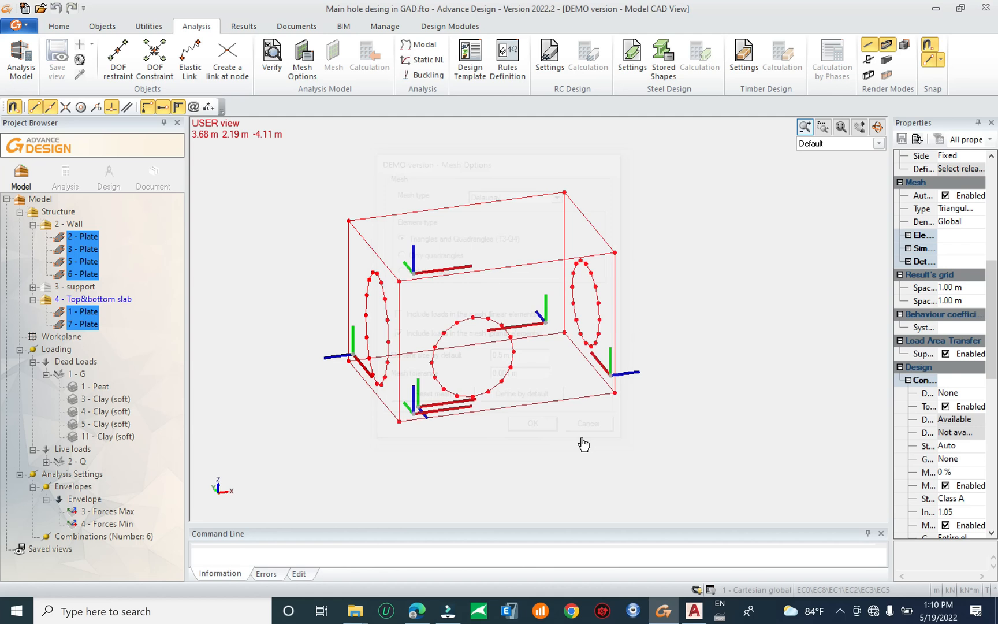
Set the mesh type of all six plates to Complete and clear the selection
left_click_drag(892, 296, 750, 289)
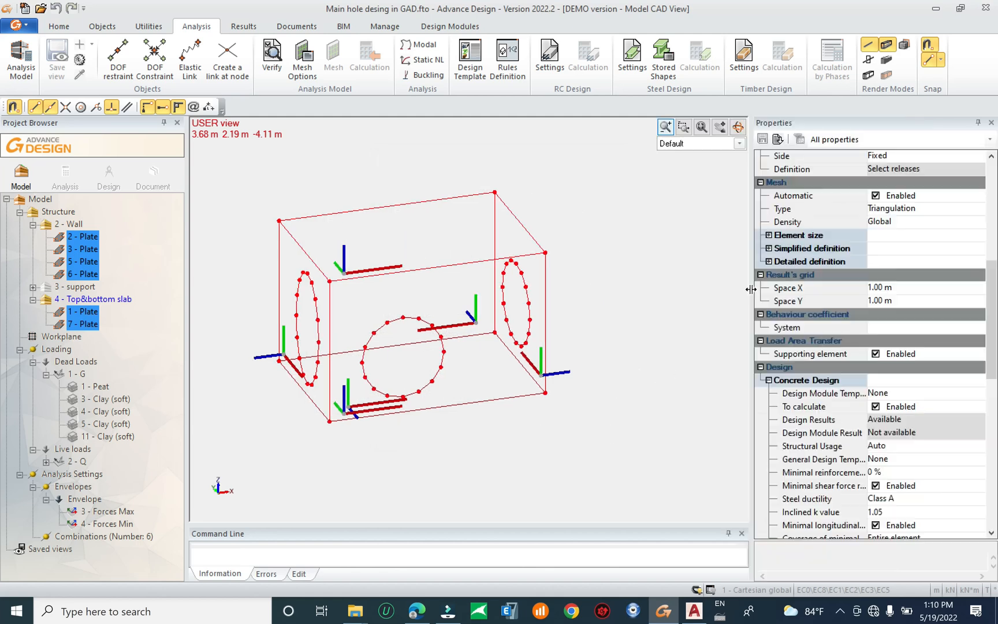
left_click_drag(991, 324, 995, 266)
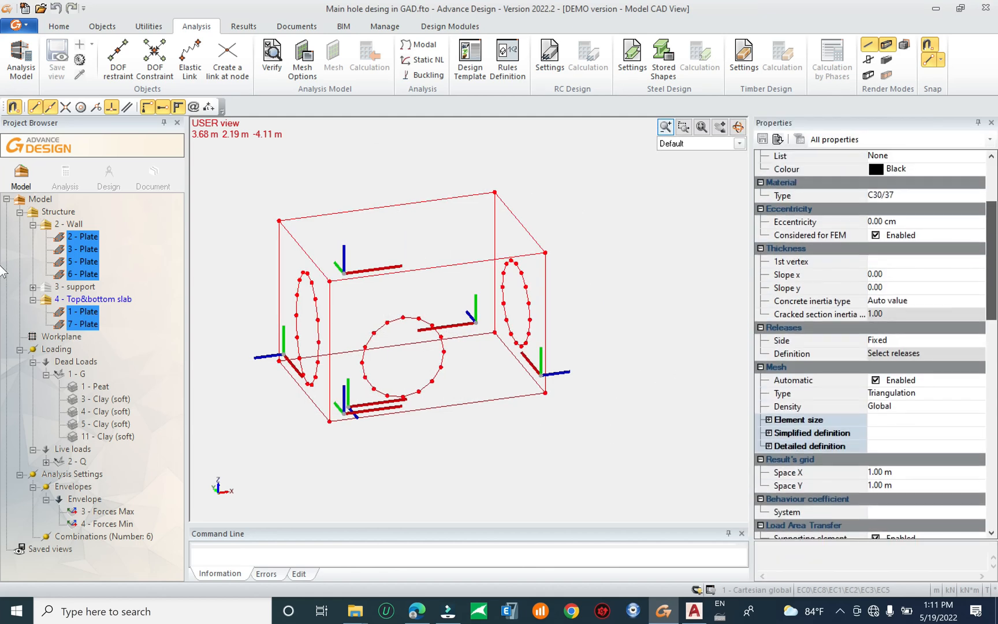
left_click(928, 393)
left_click(979, 394)
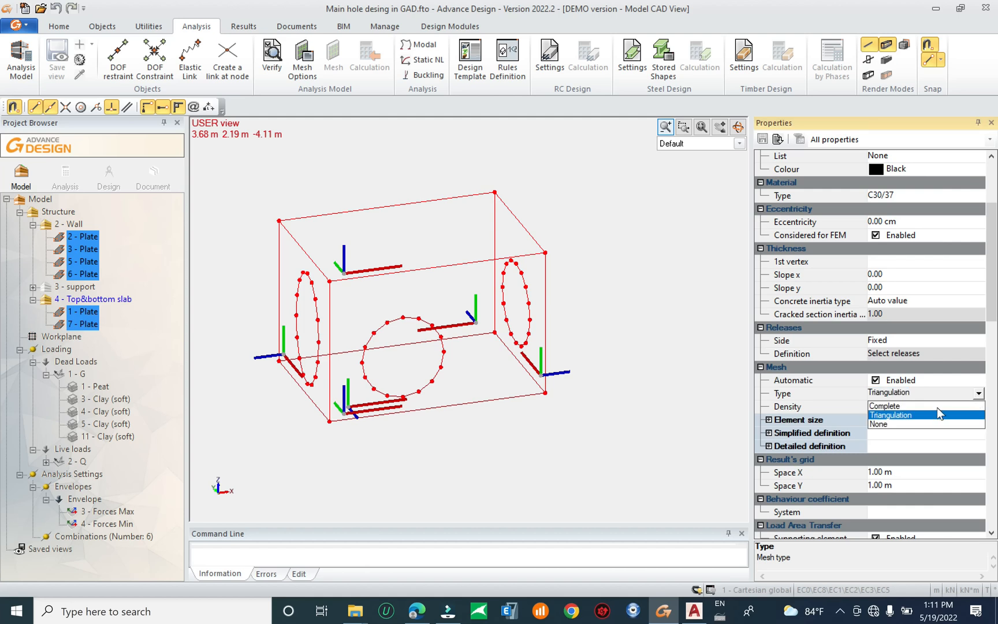
left_click(890, 405)
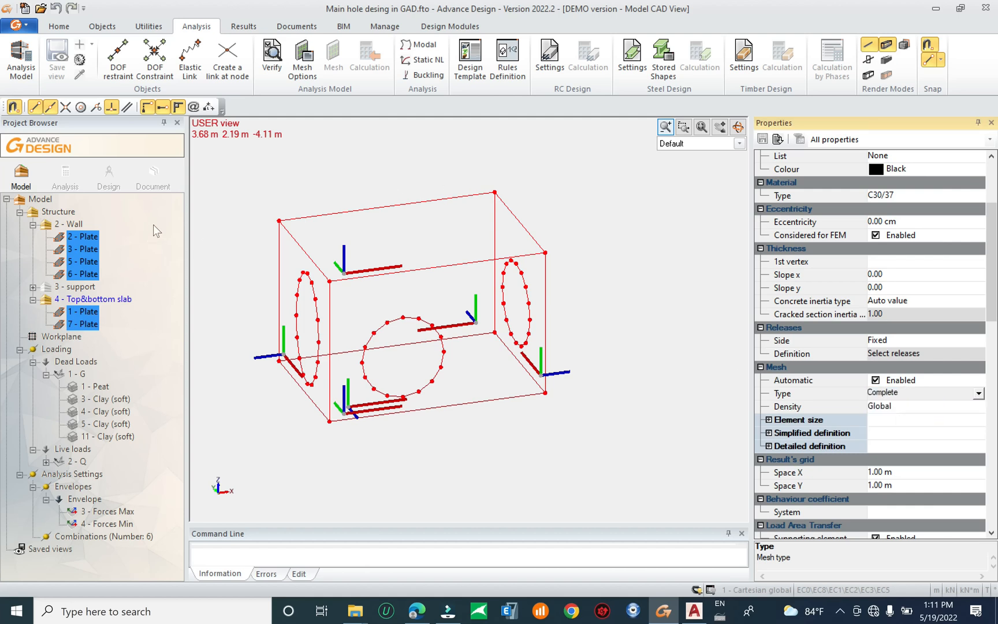
left_click(287, 176)
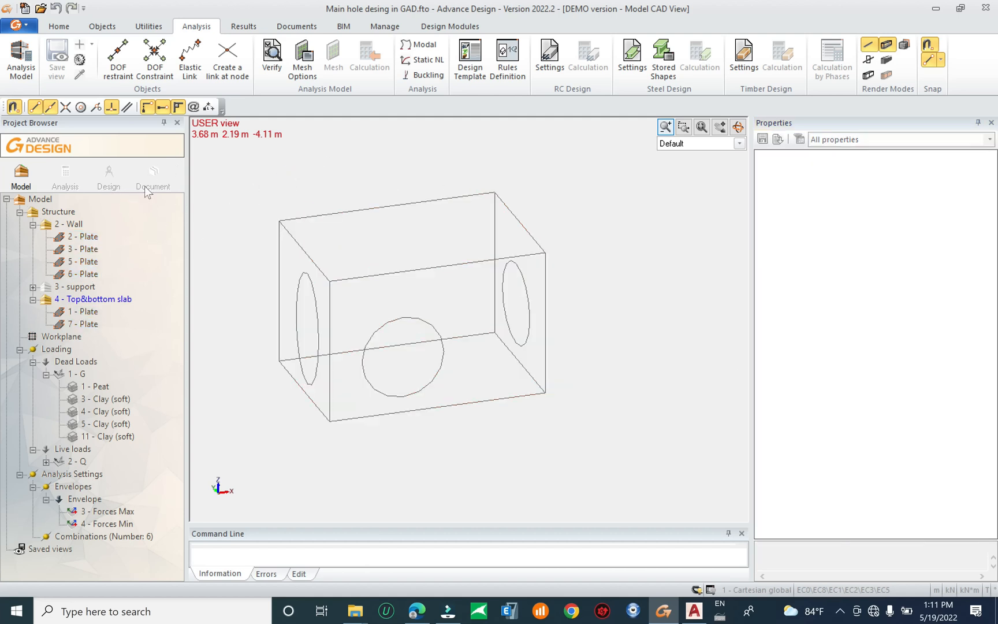
Create a new analysis model, run the calculation with RC Design, and enlarge the view to inspect the generated mesh
left_click(65, 177)
left_click(566, 271)
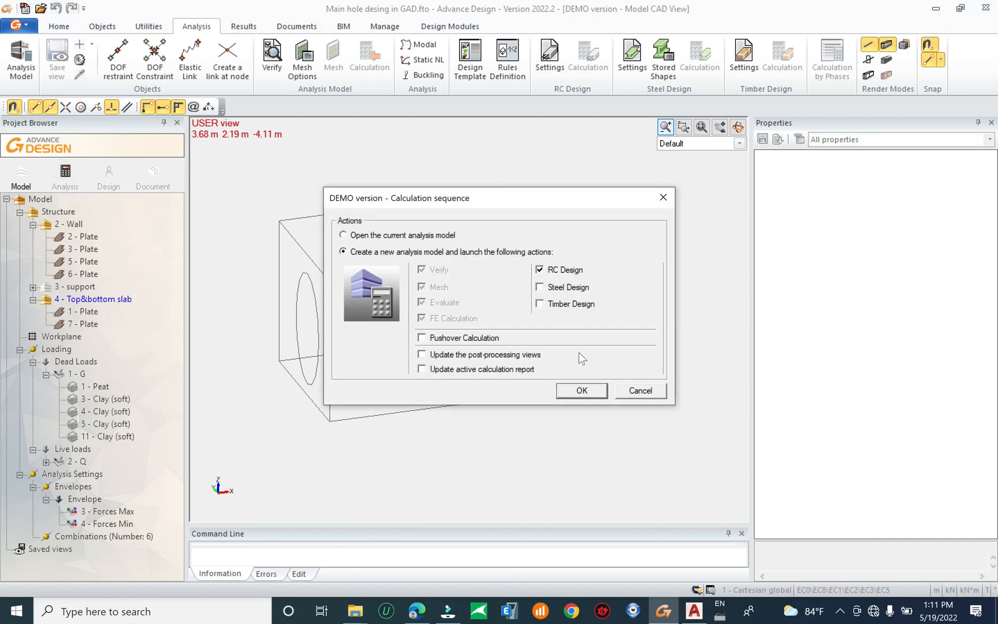
left_click(582, 391)
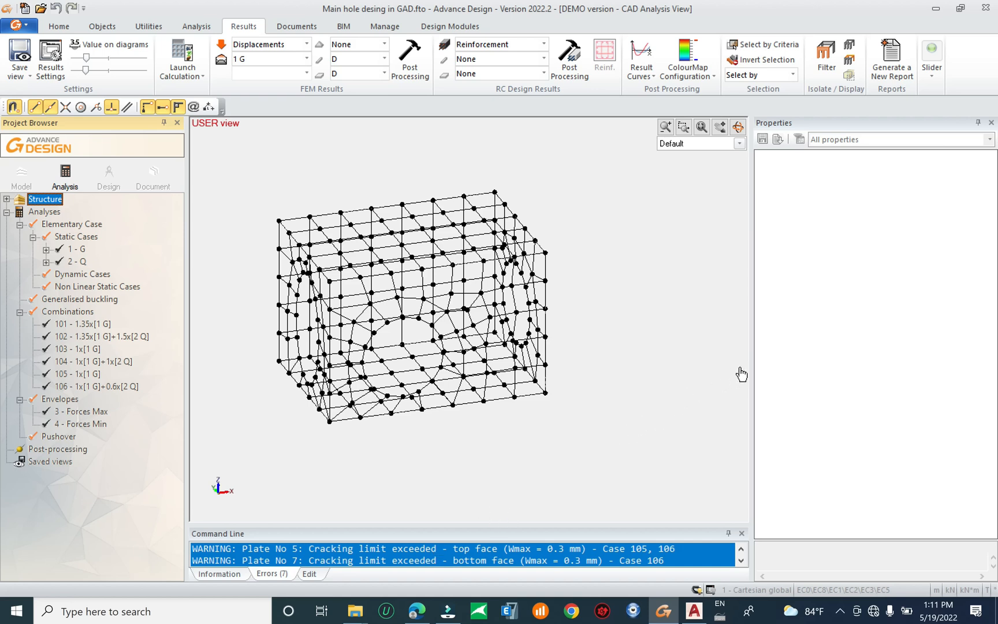
left_click_drag(752, 388, 854, 374)
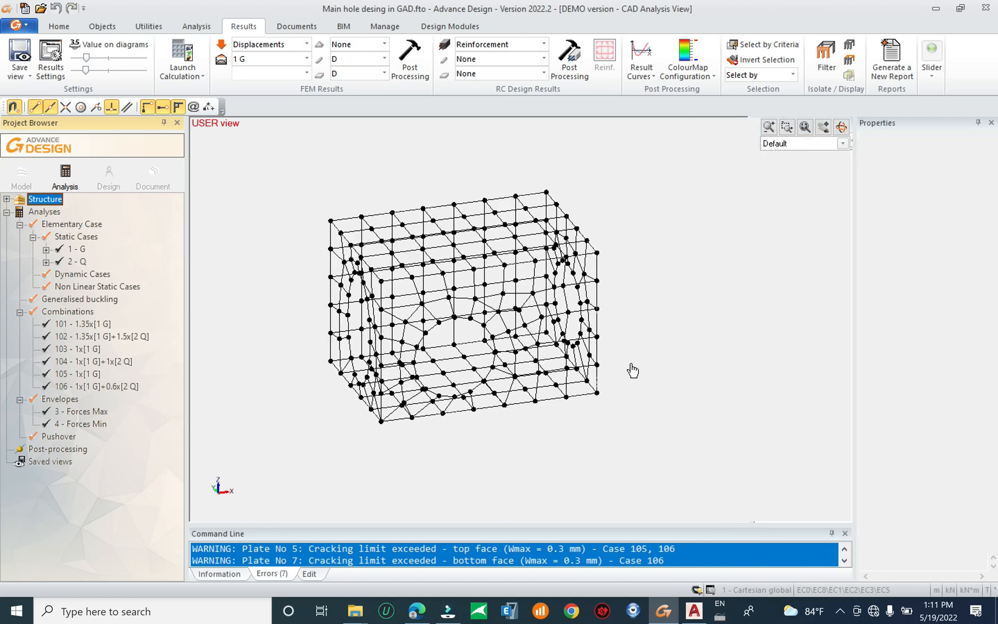
middle_click_drag(521, 414, 546, 384, "shift")
left_click_drag(748, 526, 748, 554)
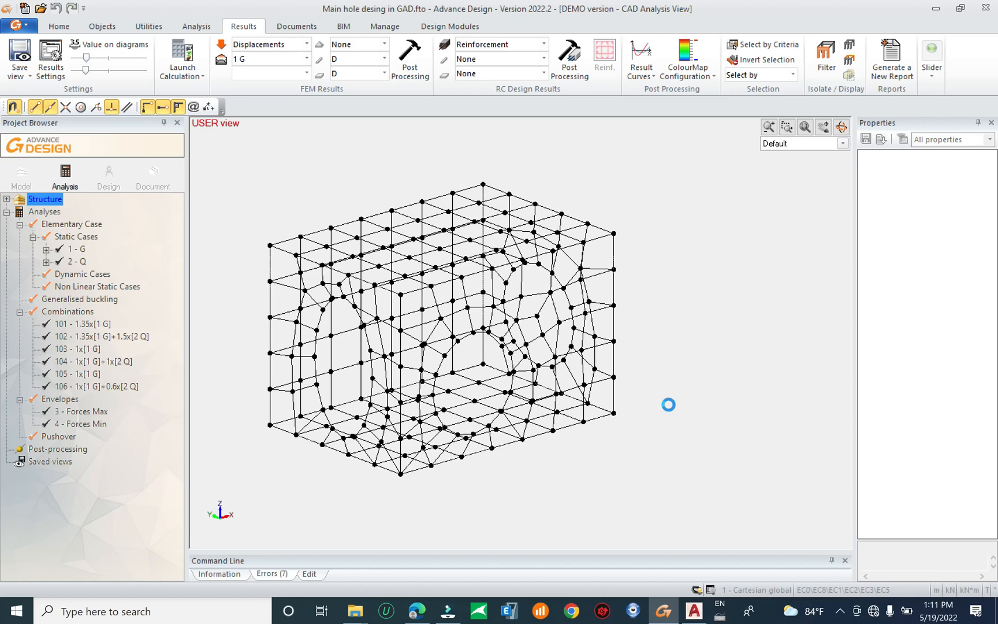
Display the planar elements' Mxx forces for the 3 Forces Max envelope as a colour map
left_click(277, 44)
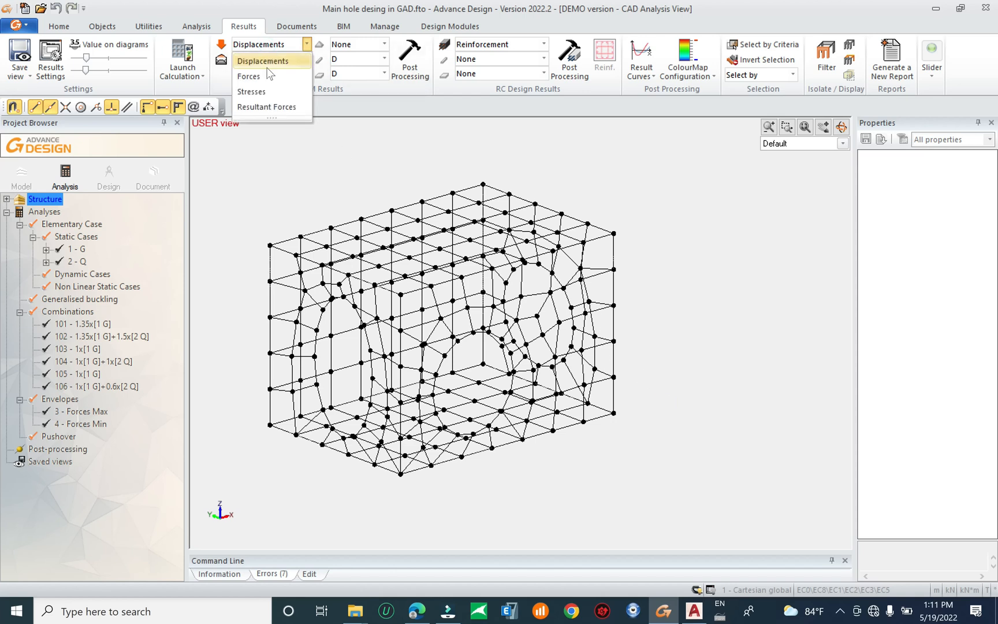
left_click(268, 75)
left_click(276, 60)
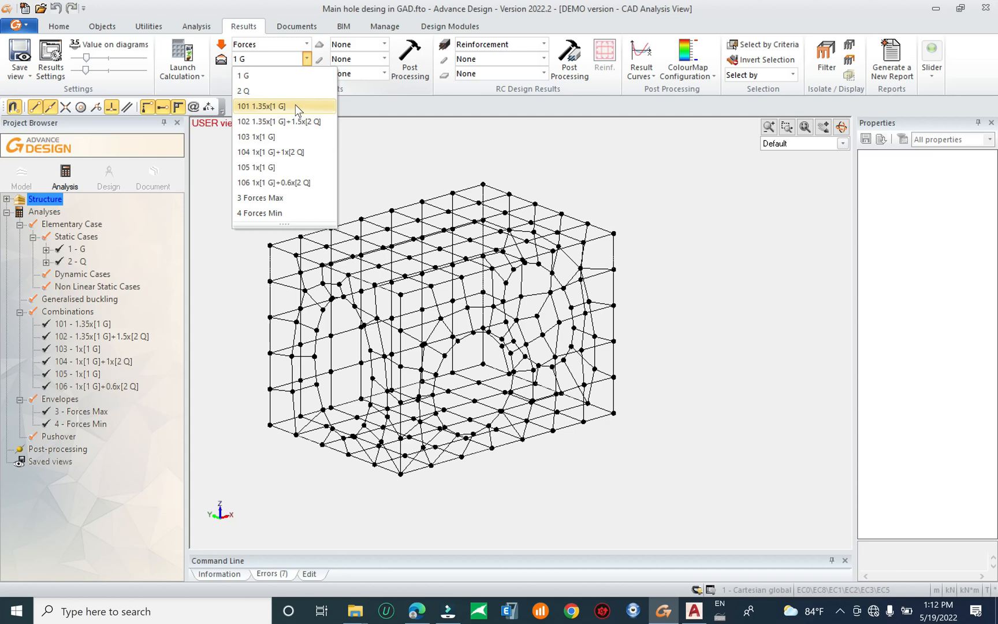
left_click(283, 199)
left_click(358, 73)
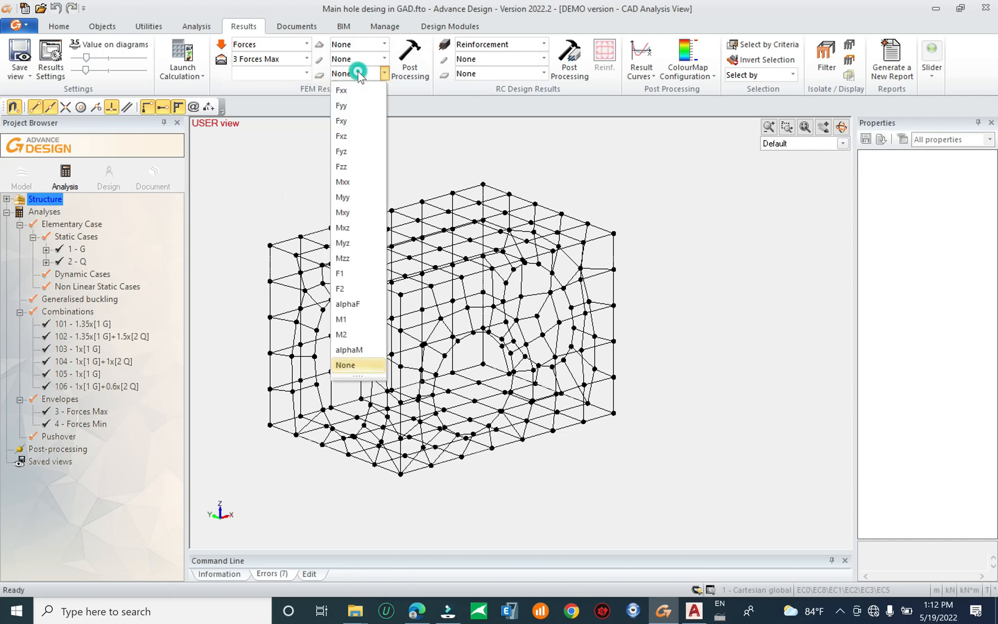
left_click(344, 183)
left_click(409, 59)
middle_click_drag(684, 343, 654, 362)
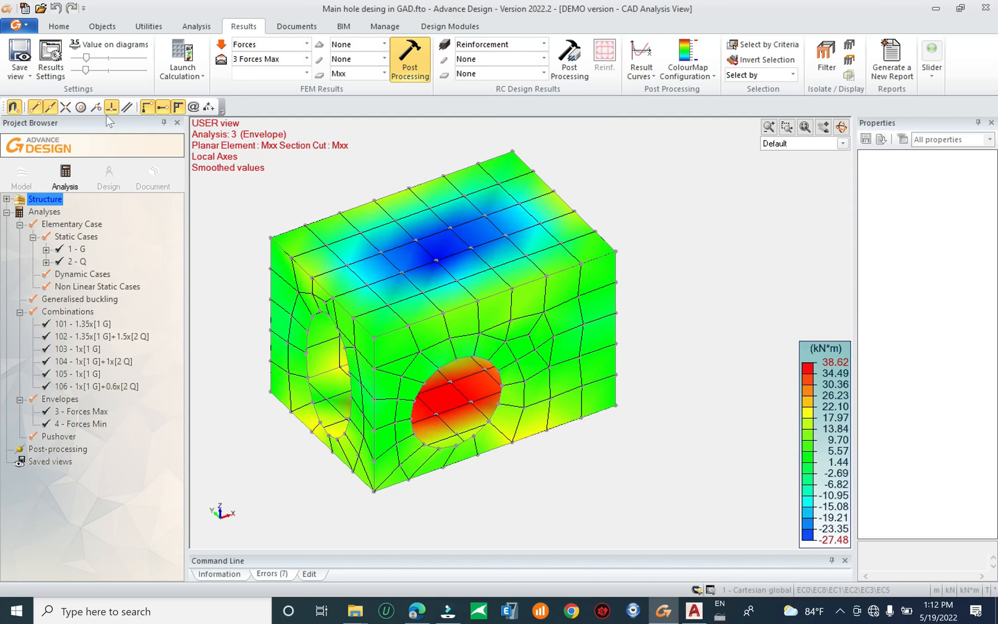
Set the plate display symbol to Local axis so each plate's local axes are drawn
left_click(51, 64)
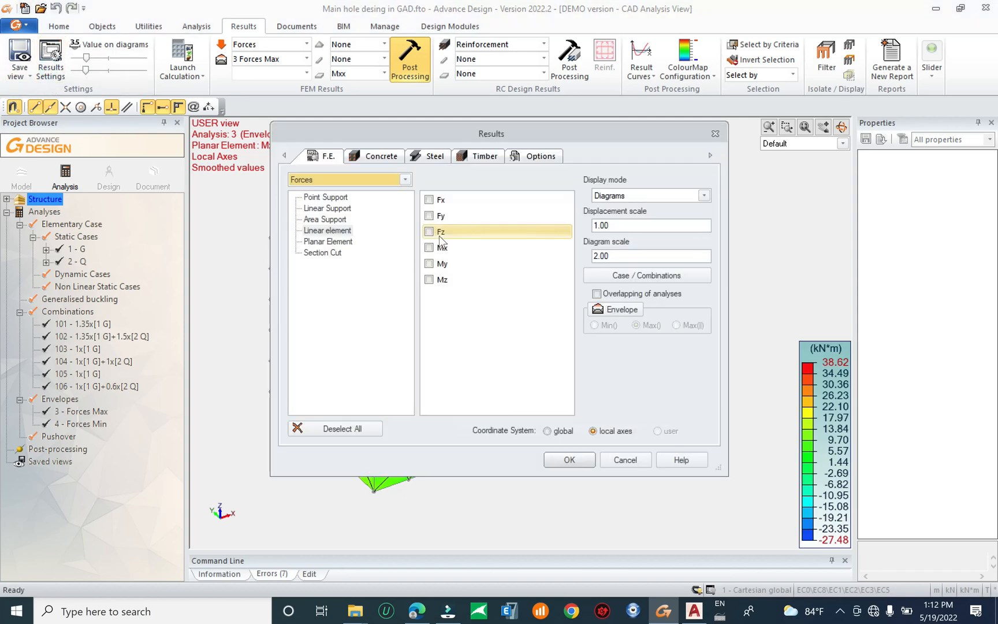
key("Escape")
left_click(59, 27)
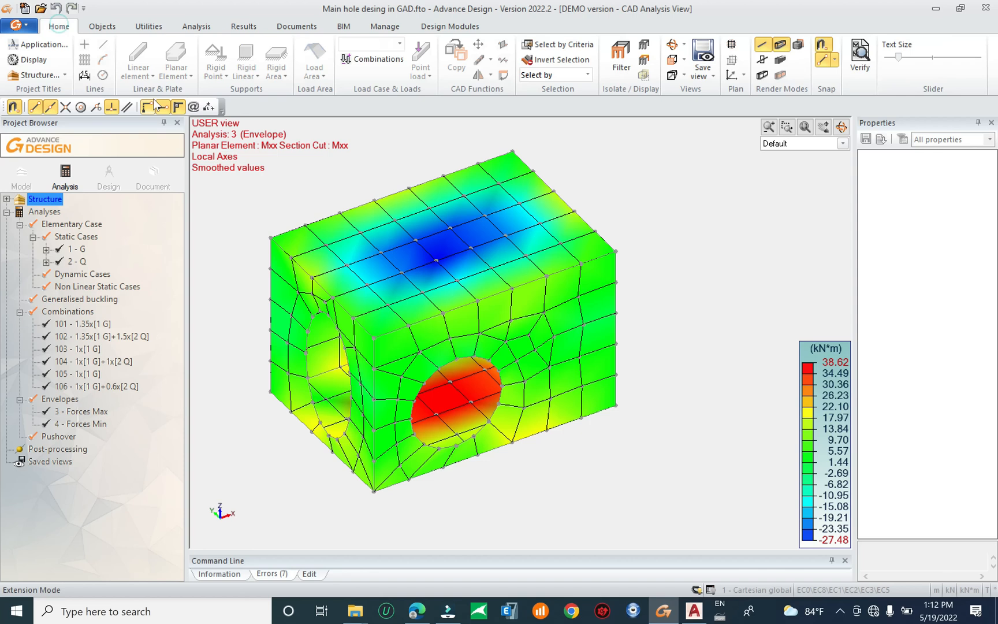
left_click(29, 60)
left_click(376, 362)
left_click(673, 347)
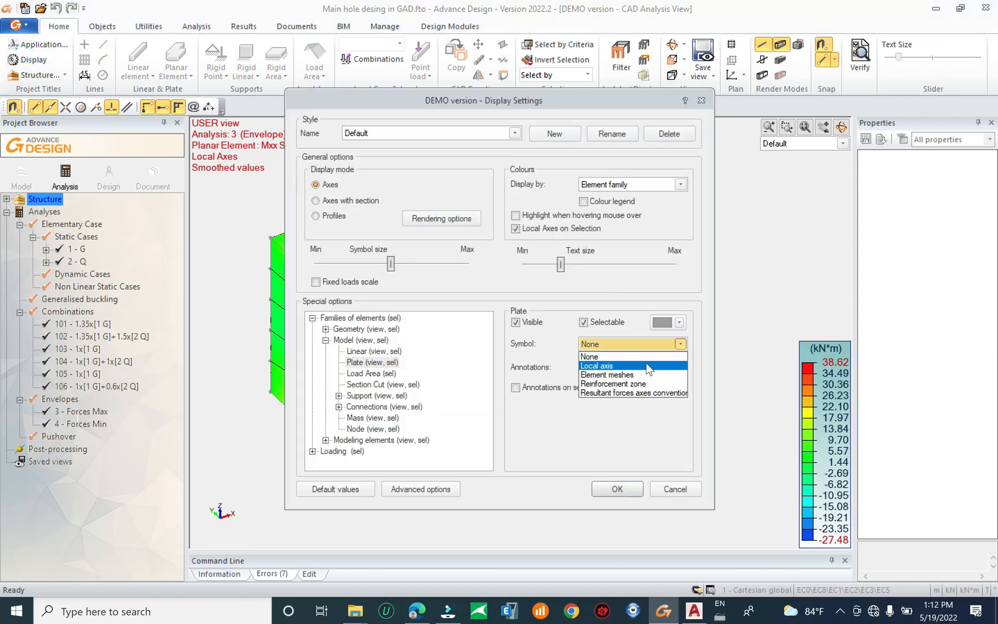
left_click(650, 365)
left_click(633, 489)
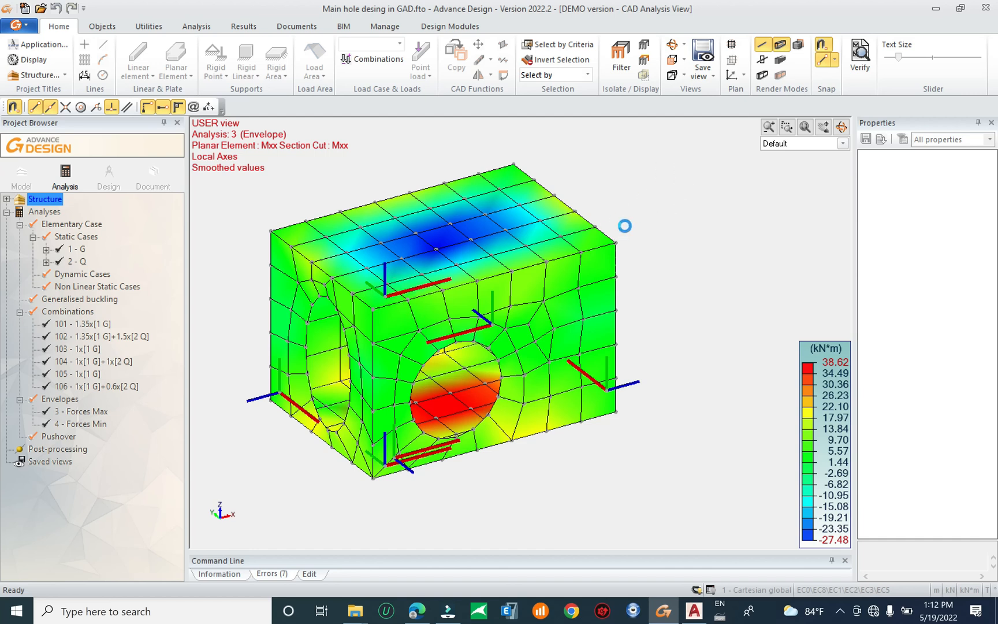
Show the Mxx values on the result diagrams, reduce their text size, and inspect the moments on the top slab and walls
left_click(296, 26)
left_click(243, 27)
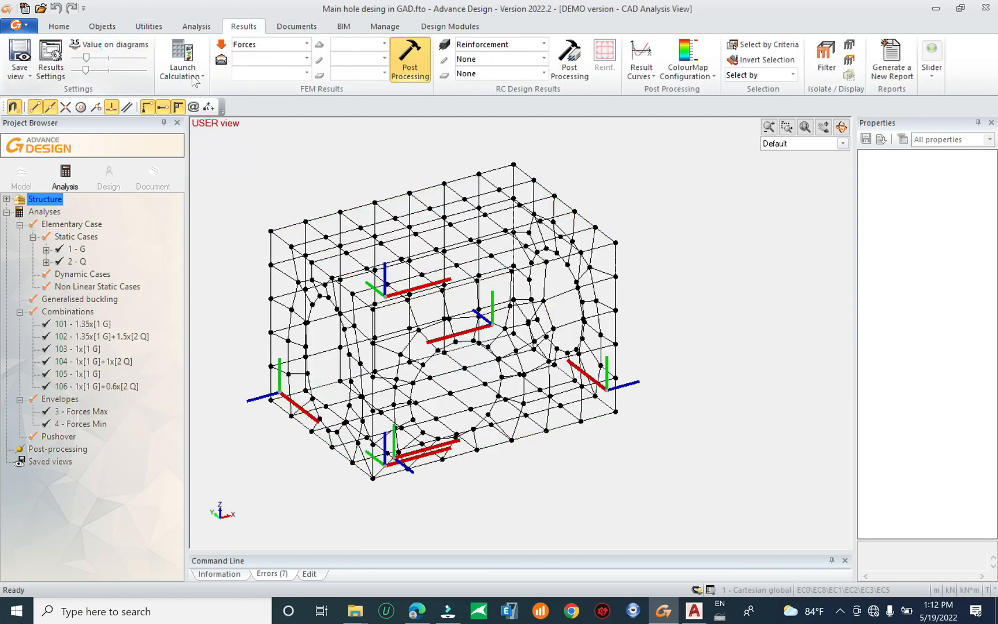
scroll(364, 222, "up", 5)
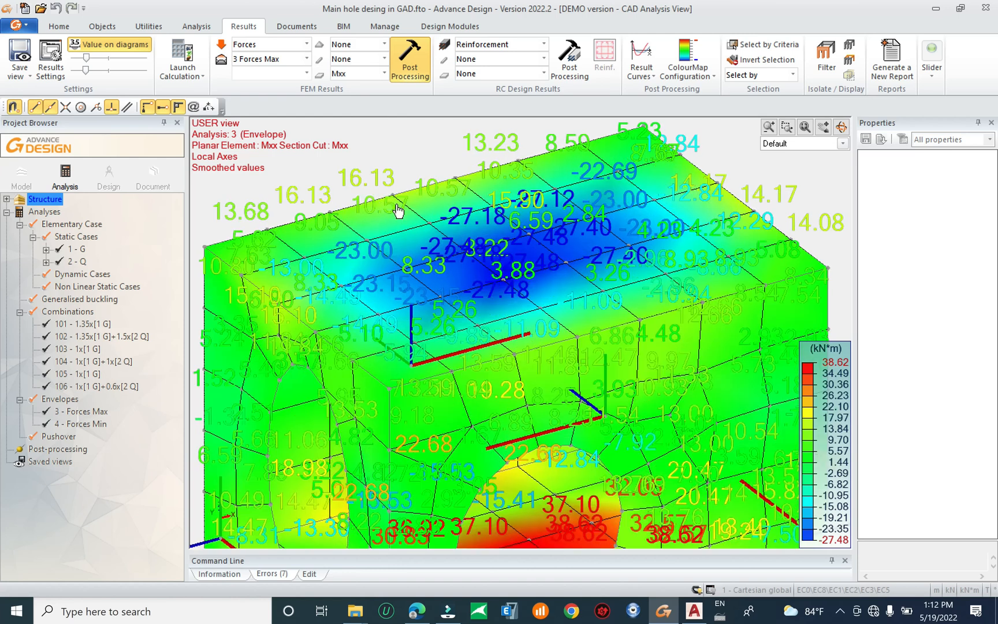
scroll(476, 216, "down", 2)
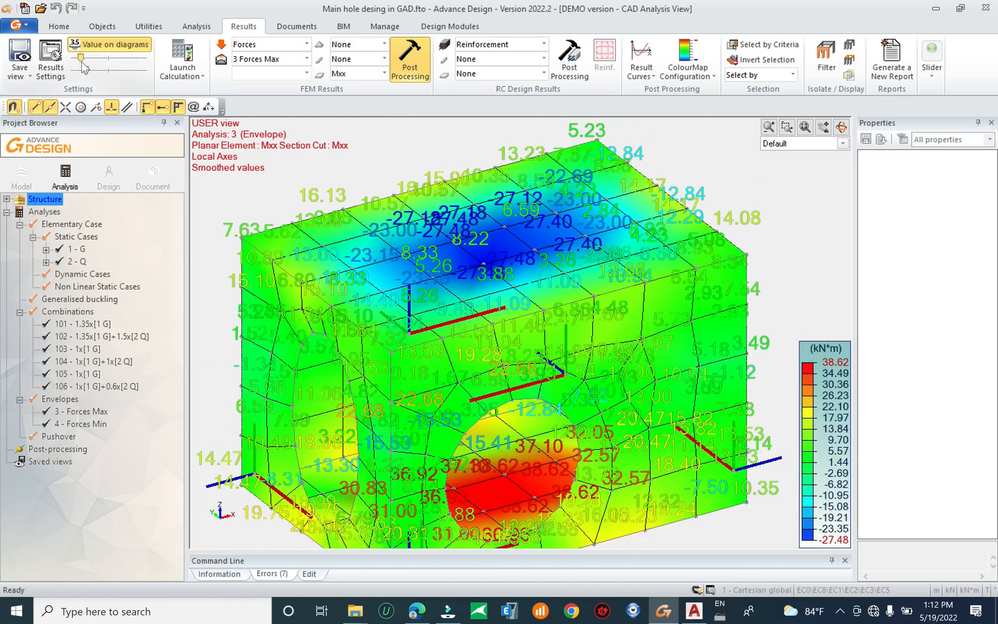
left_click_drag(85, 68, 85, 76)
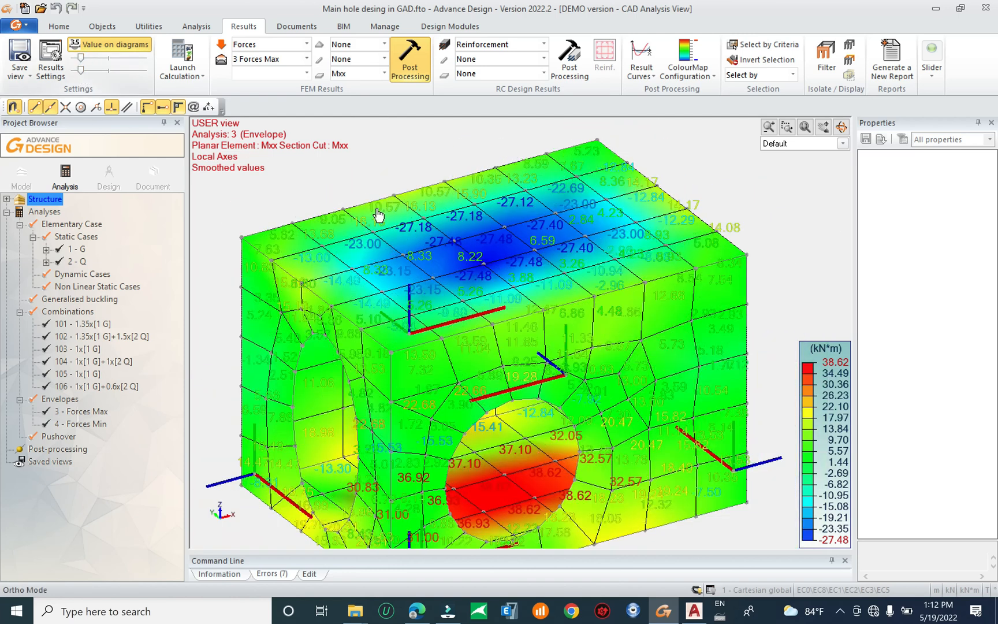
scroll(477, 264, "down", 3)
middle_click_drag(477, 264, 487, 283)
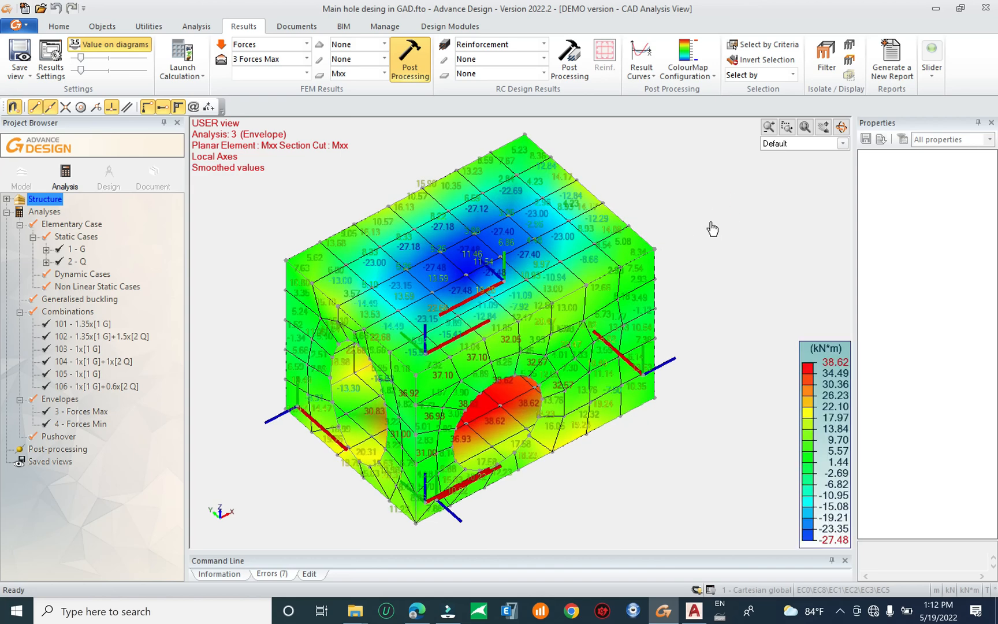
scroll(446, 286, "up", 3)
middle_click_drag(490, 305, 444, 228)
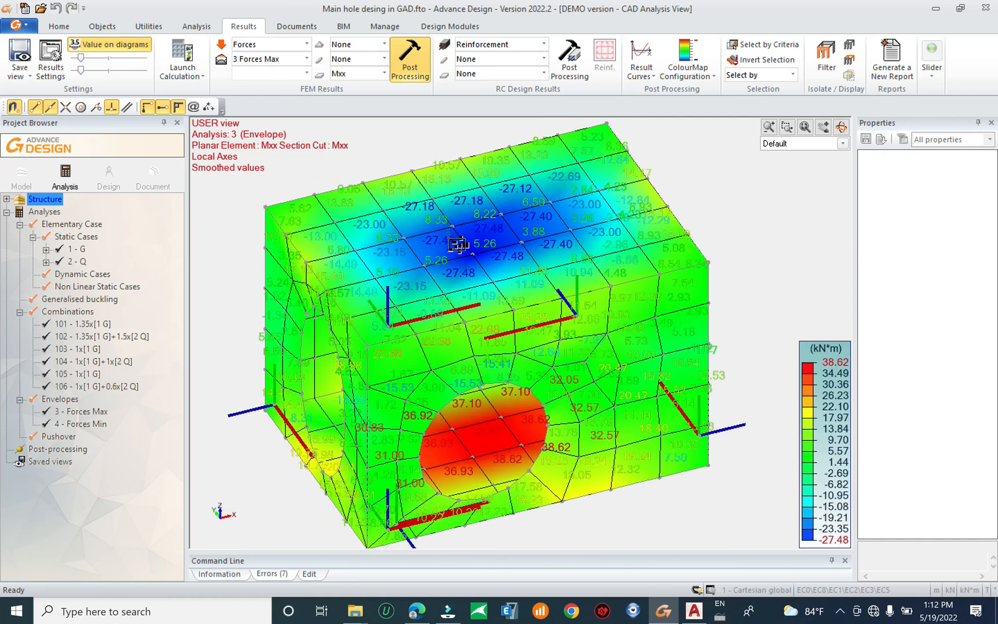
Select the top slab and the two adjoining walls with circular openings, and display the Mxx results for only those plates
left_click(428, 174)
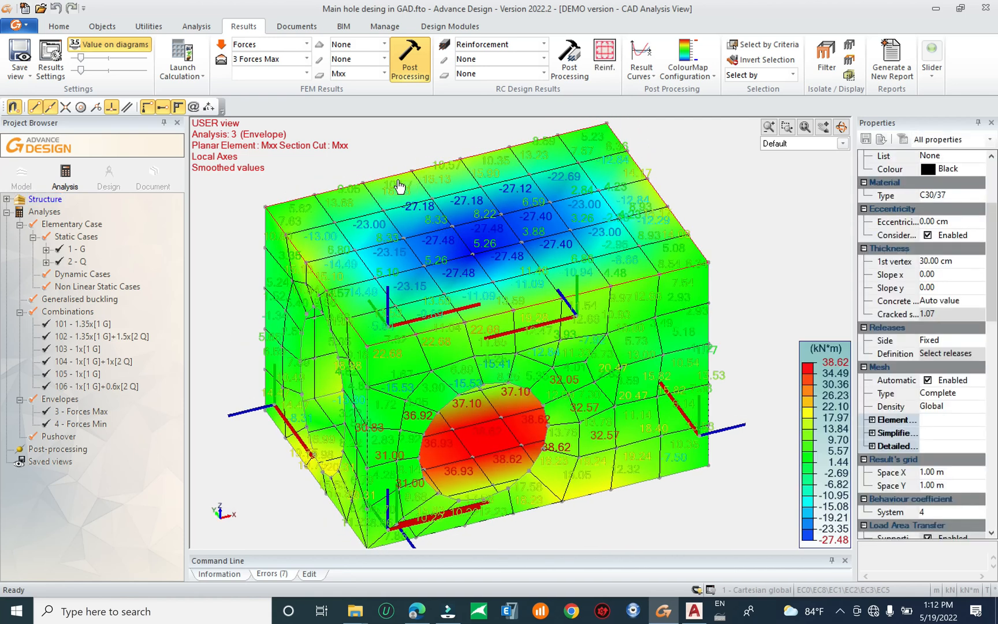
middle_click_drag(392, 341, 308, 301)
left_click_drag(278, 216, 220, 292)
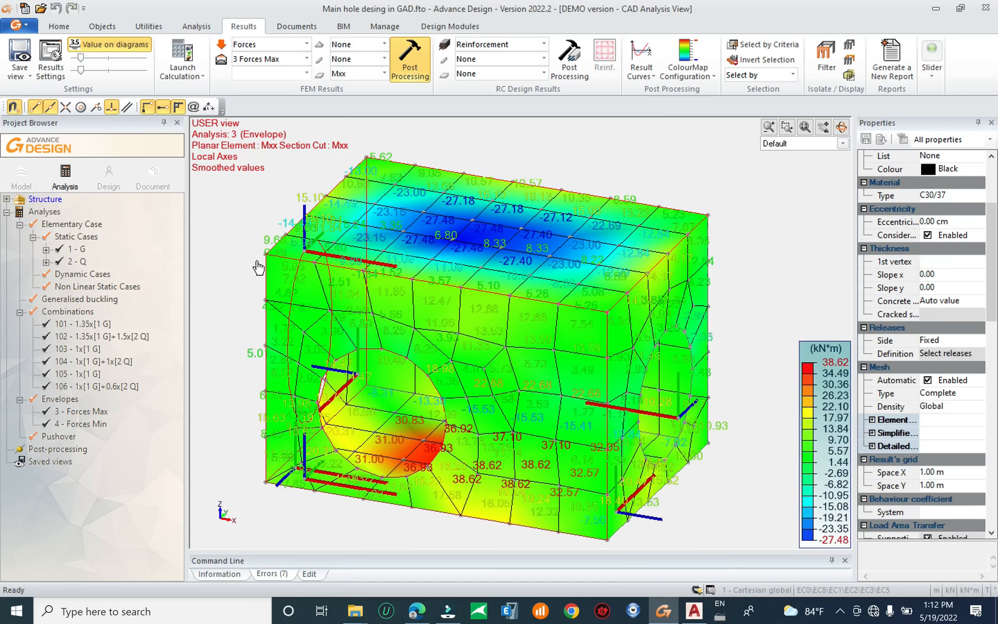
left_click(410, 63)
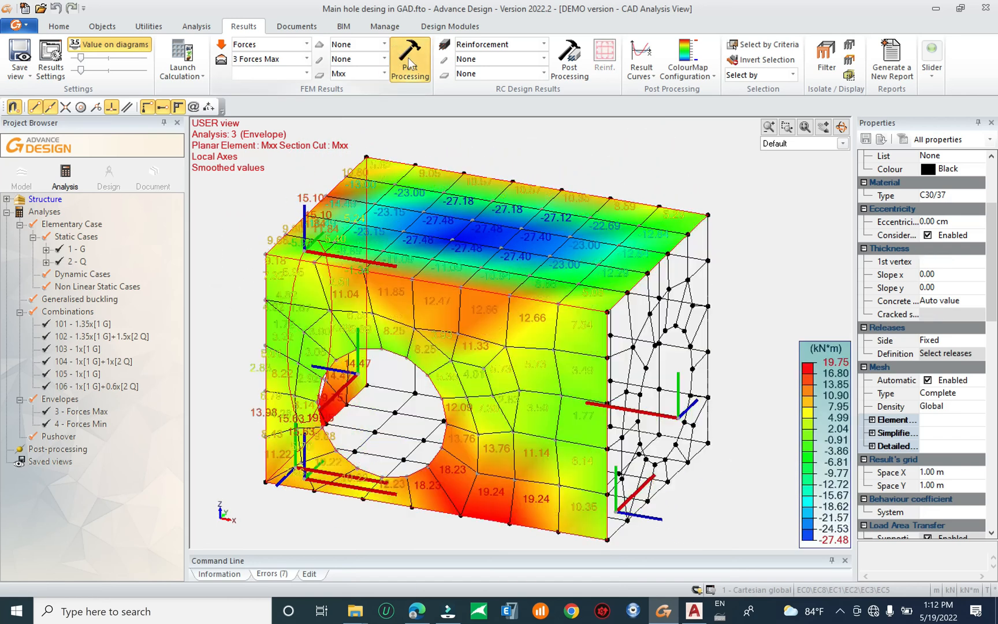
Examine the Mxx moment values across the top slab, along its edges and around the wall openings
middle_click_drag(343, 256, 474, 269)
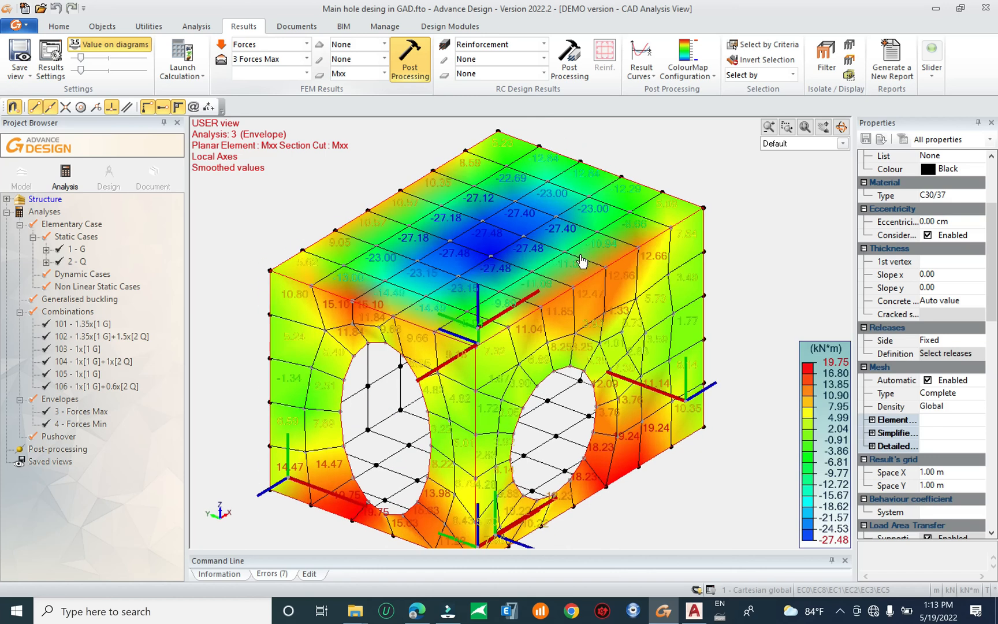
middle_click_drag(585, 322, 604, 296)
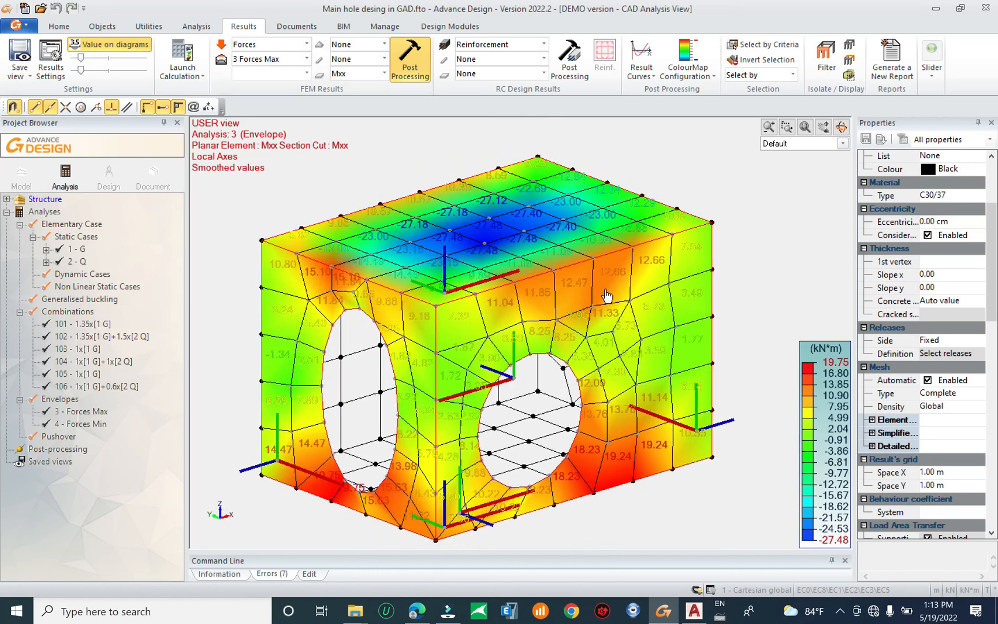
middle_click_drag(506, 267, 538, 257)
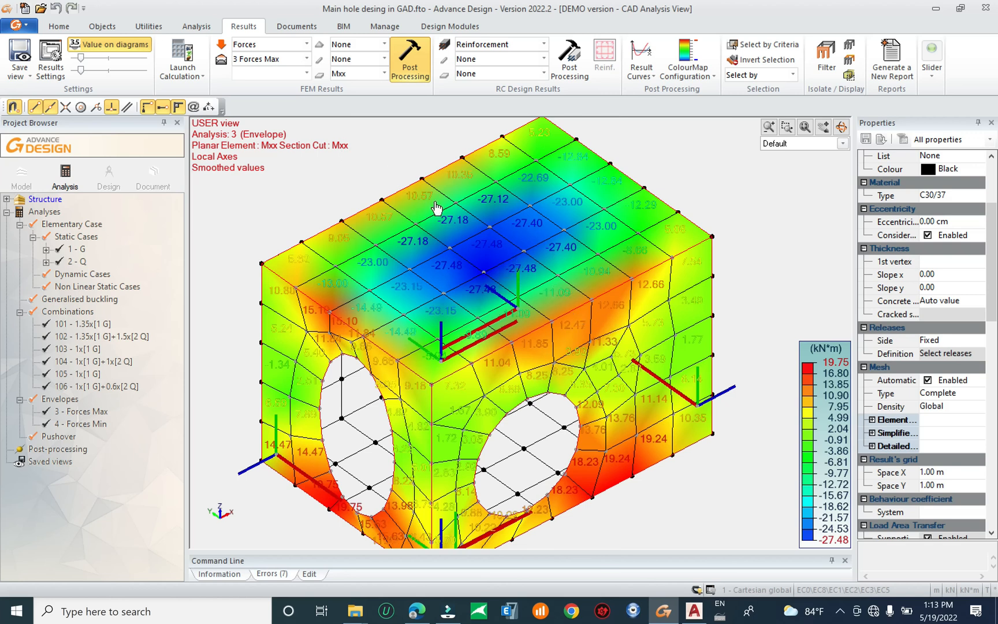
scroll(445, 199, "up", 3)
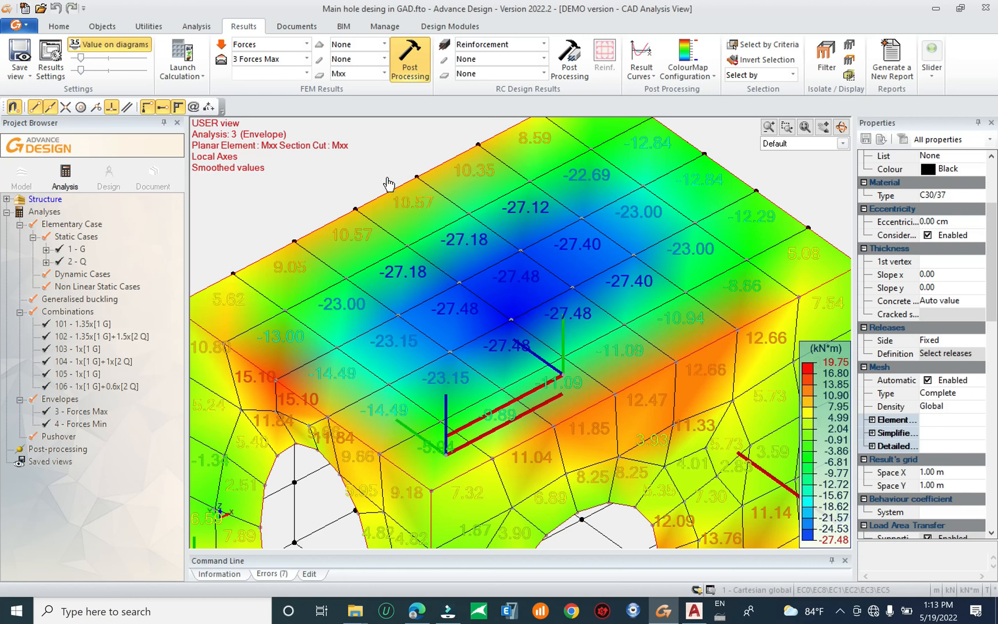
middle_click_drag(444, 200, 450, 216)
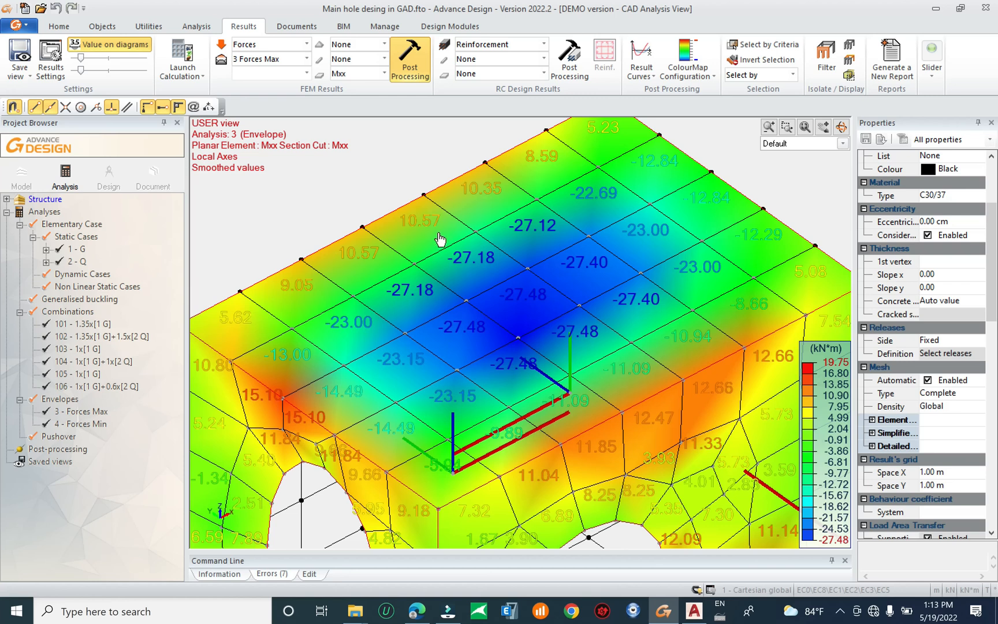
scroll(439, 234, "down", 2)
middle_click_drag(621, 388, 576, 218)
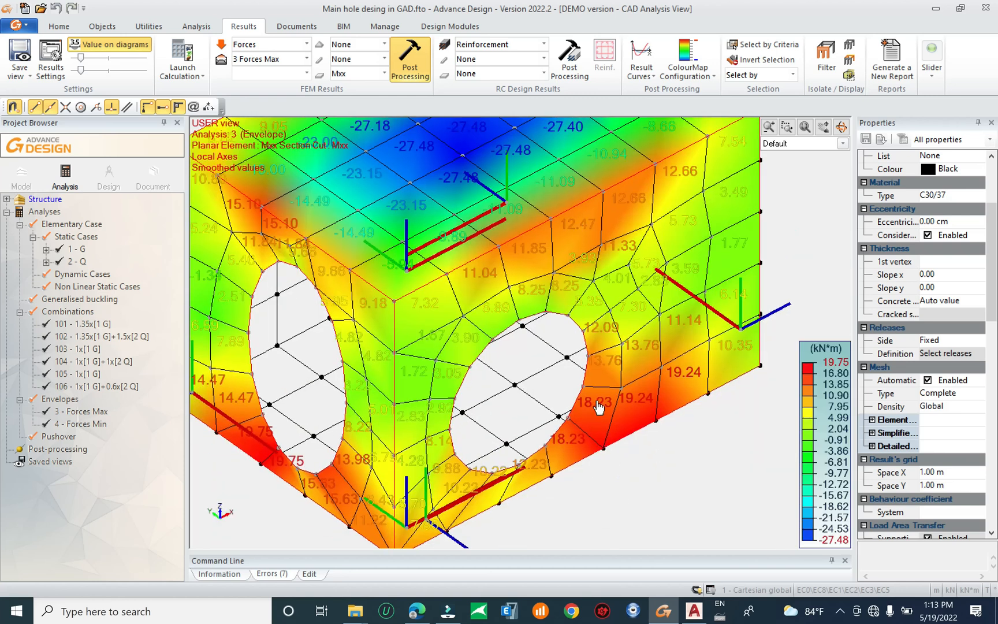
scroll(634, 397, "down", 2)
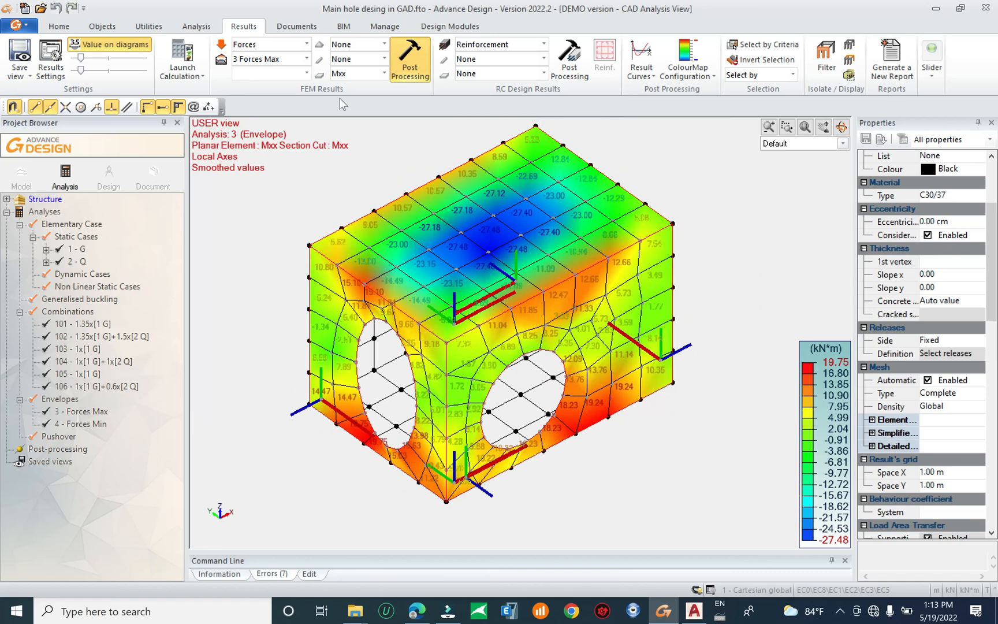
Display the Myy moments for the selected plates and inspect them on the slab and walls
left_click(361, 73)
left_click(342, 196)
left_click(422, 64)
middle_click_drag(675, 342, 623, 351, "shift")
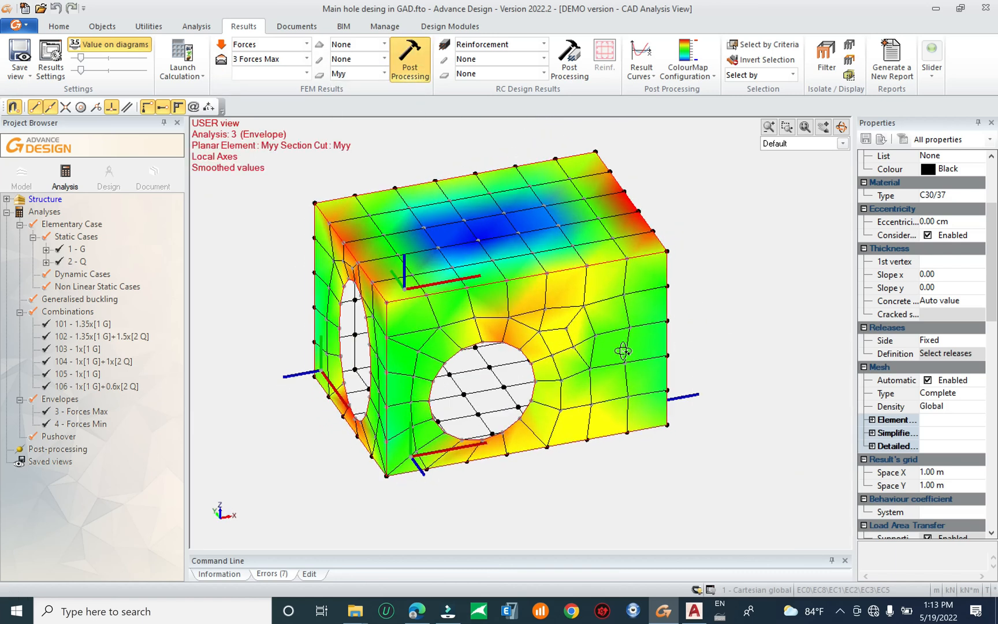
middle_click_drag(587, 261, 546, 290, "shift")
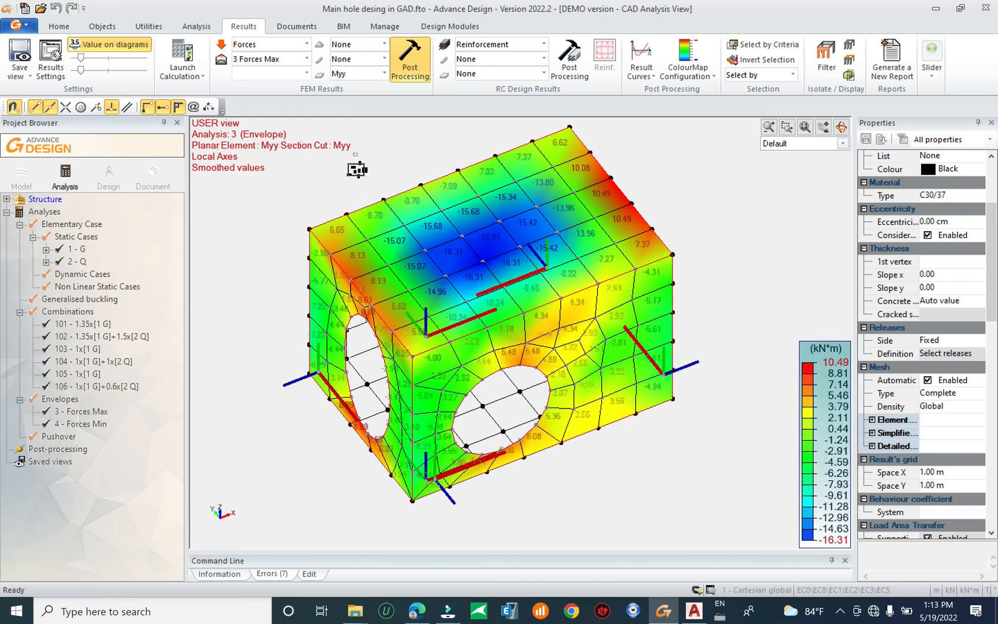
middle_click_drag(338, 173, 395, 210, "shift")
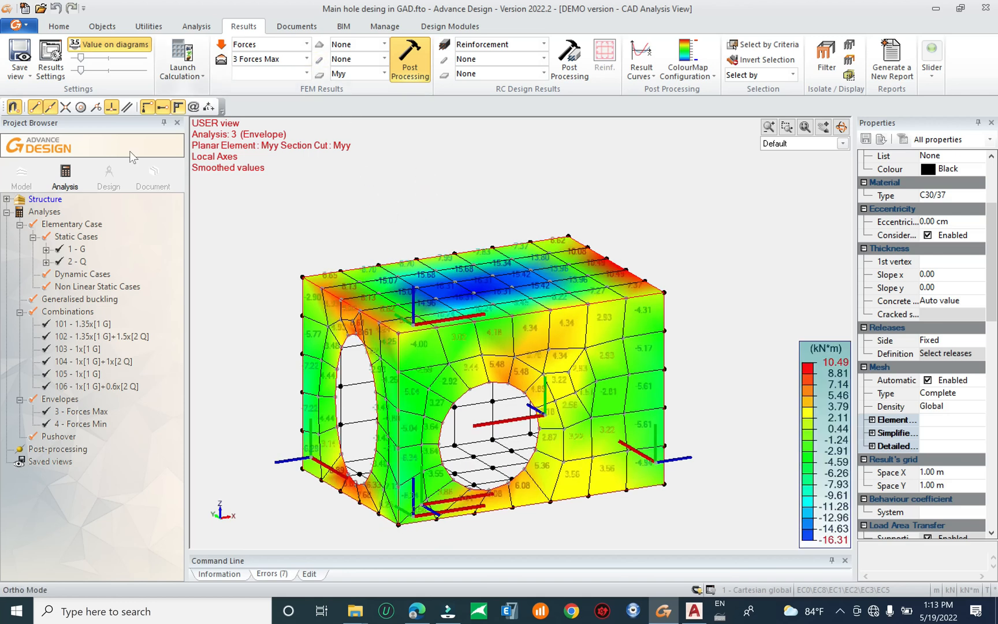
Clear the plate selection, select the Wall system of the structure, and regenerate the Myy results to view the manhole's far side
key("Escape")
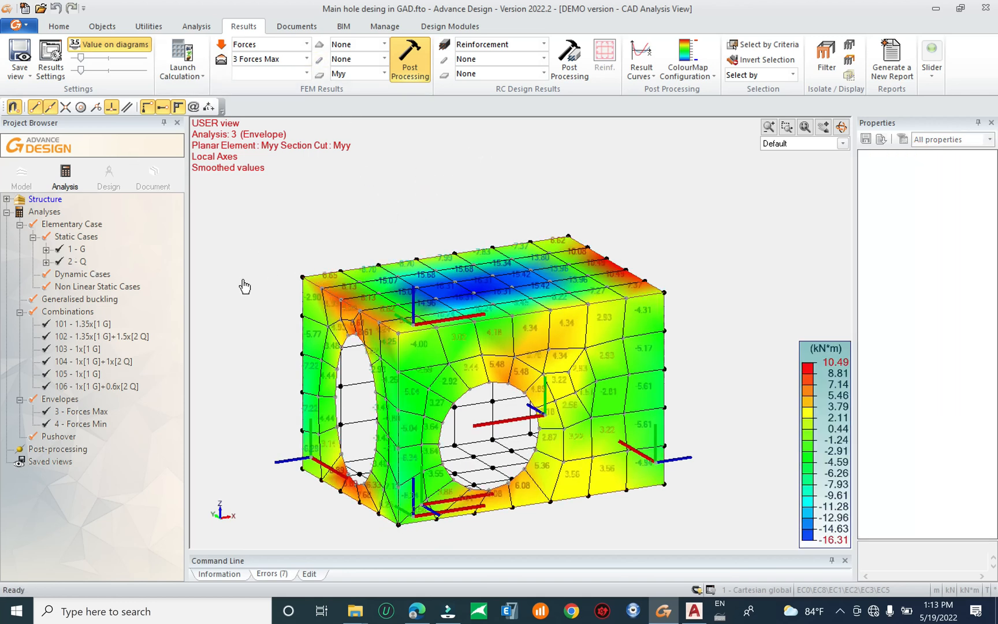
left_click(7, 199)
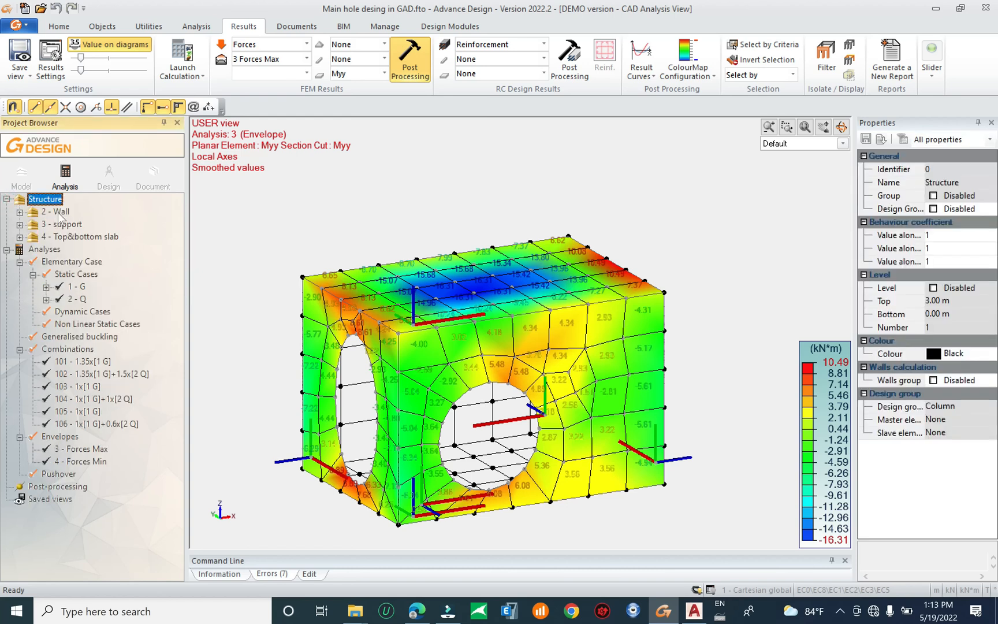
left_click(59, 212)
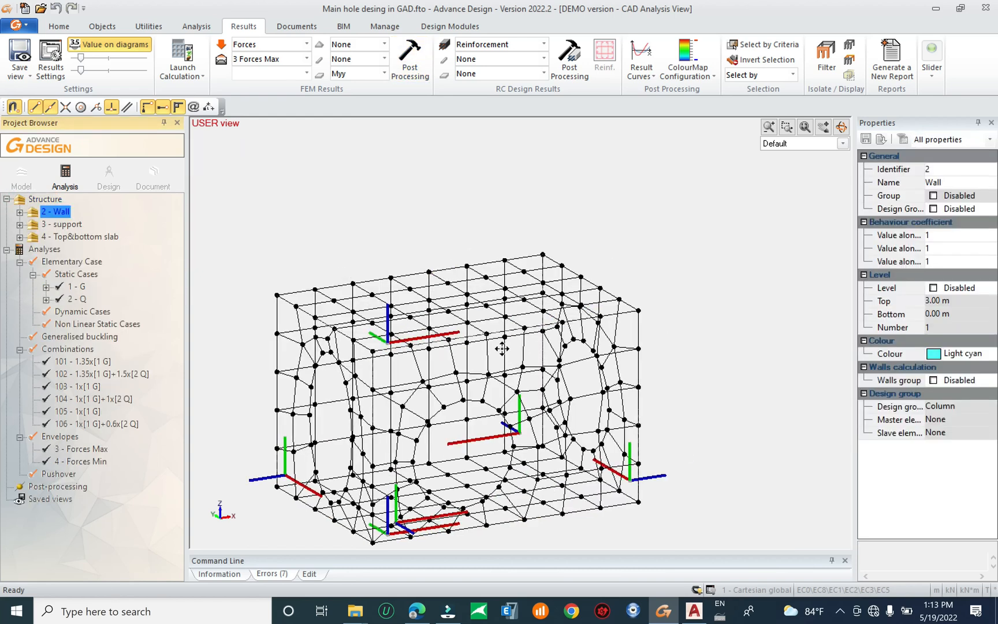
middle_click_drag(502, 349, 517, 354)
left_click(421, 60)
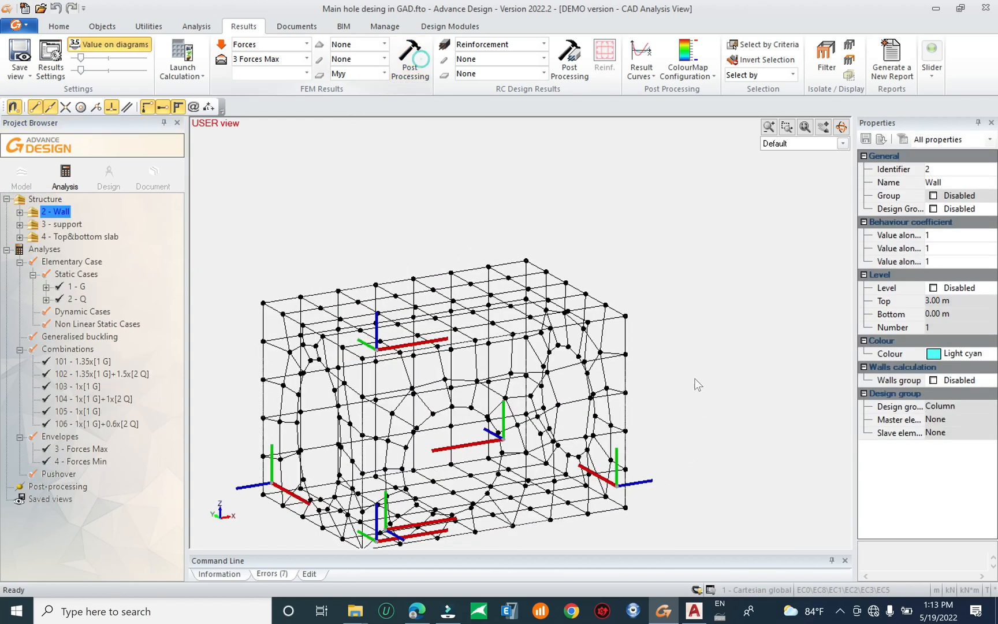
middle_click_drag(668, 405, 465, 383)
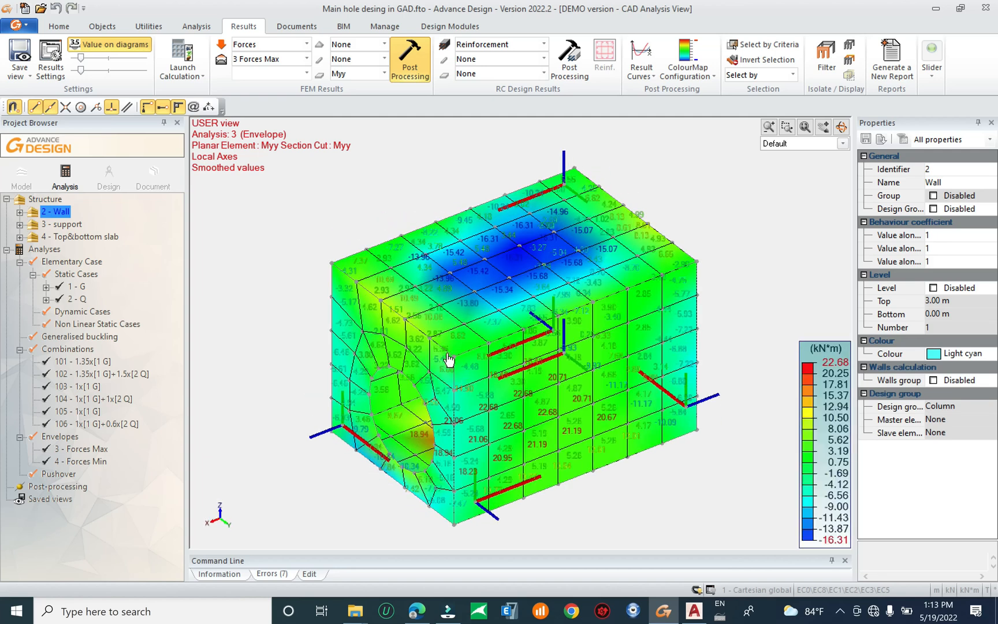
Display the planar elements' Mxx moments, view them from the side with the openings, and return to Myy
left_click(351, 73)
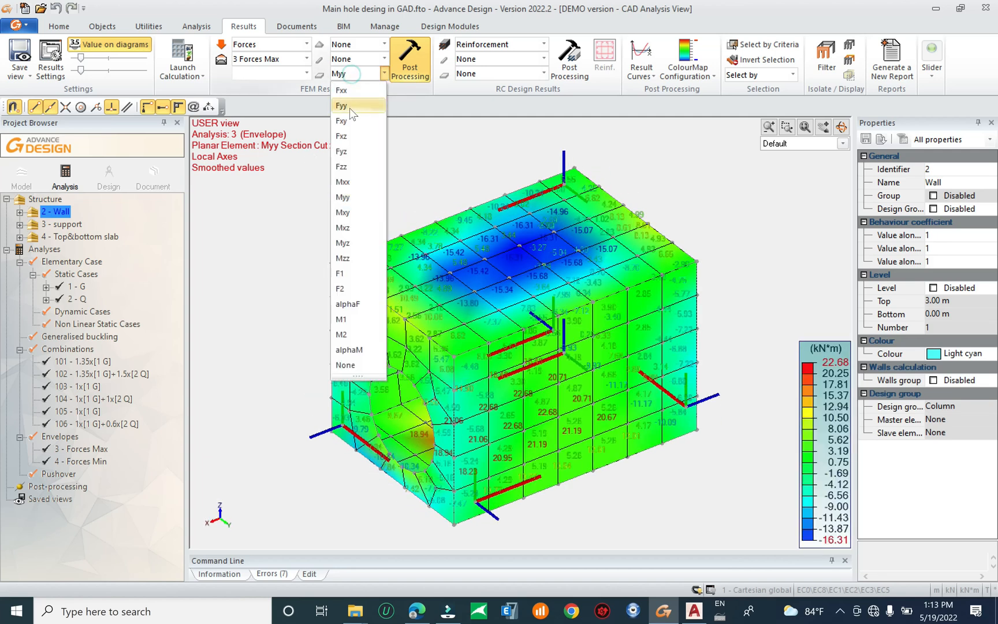
left_click(347, 182)
middle_click_drag(400, 370, 635, 349)
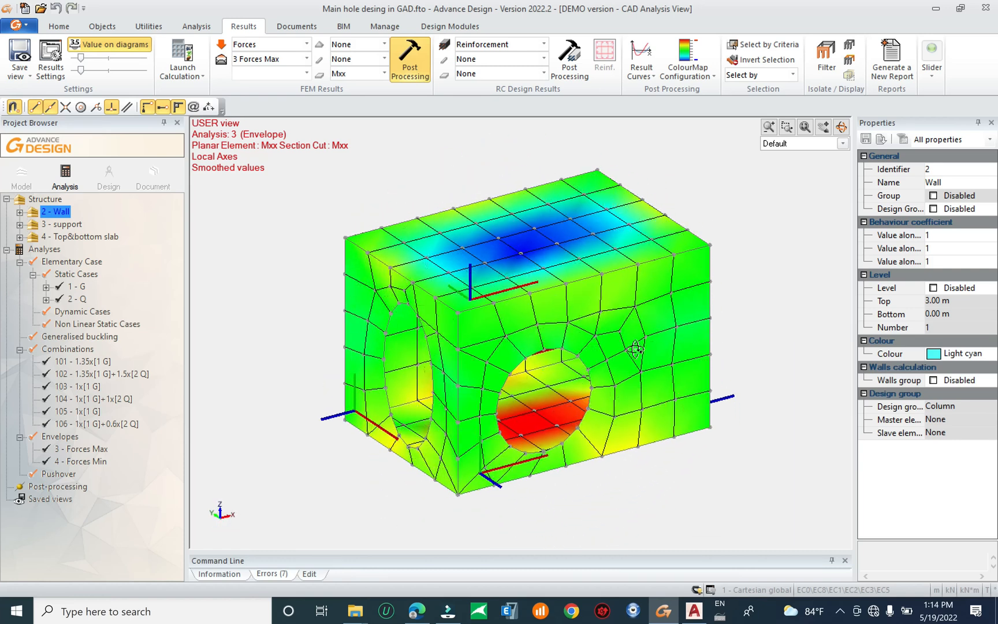
left_click(355, 74)
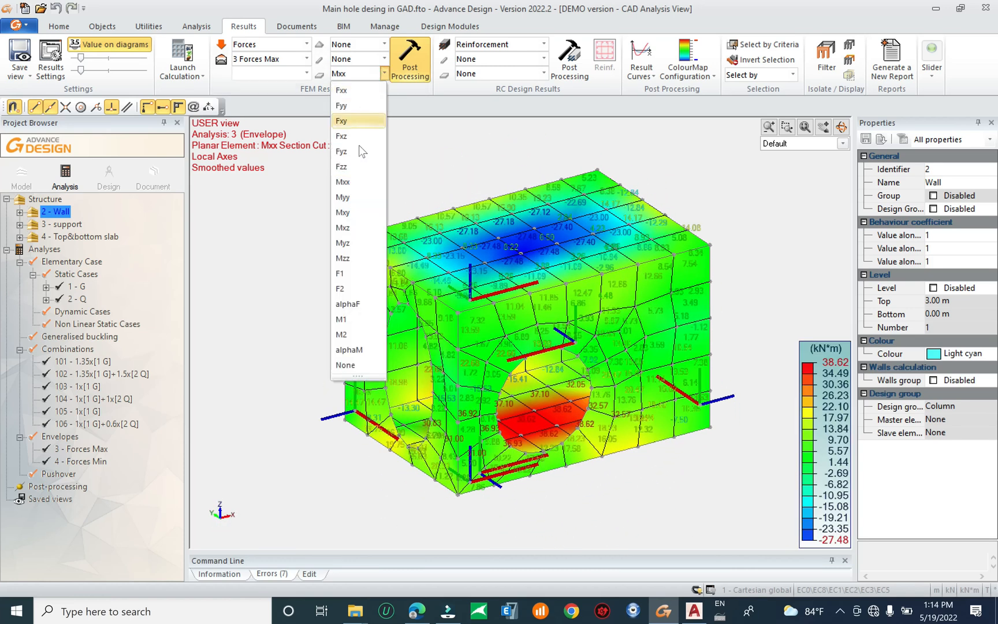
left_click(353, 198)
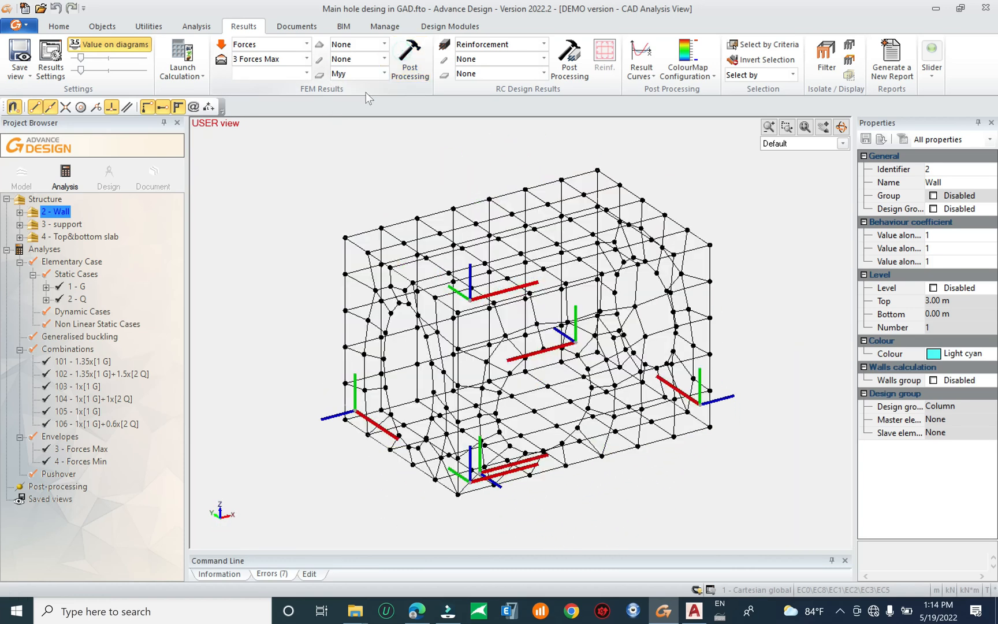
Display the planar elements' Fxx and Fyy membrane forces in turn for the 3 Forces Max envelope
left_click(365, 74)
left_click(342, 91)
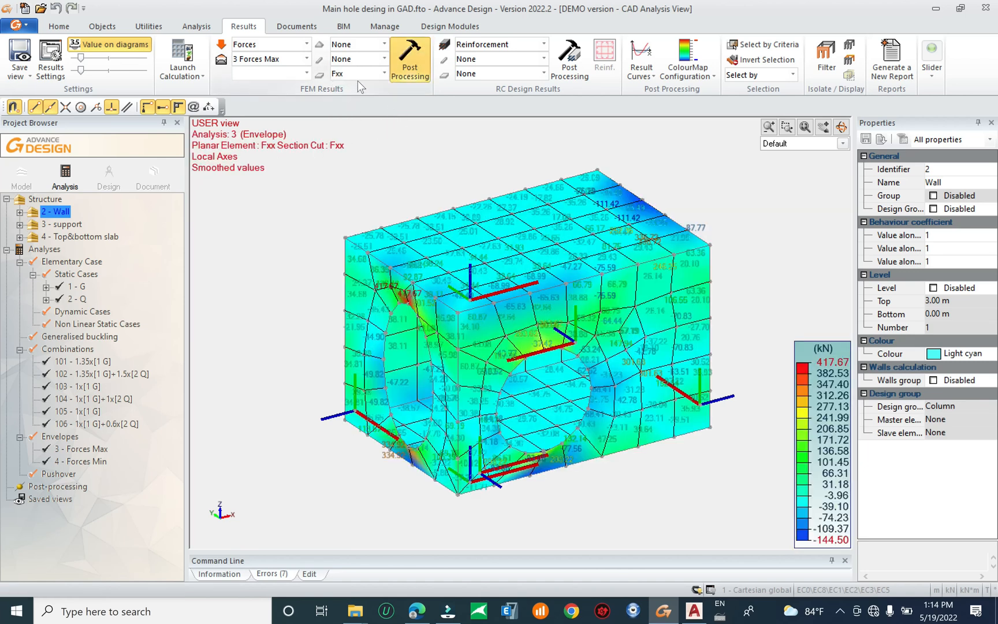
left_click(358, 75)
left_click(348, 107)
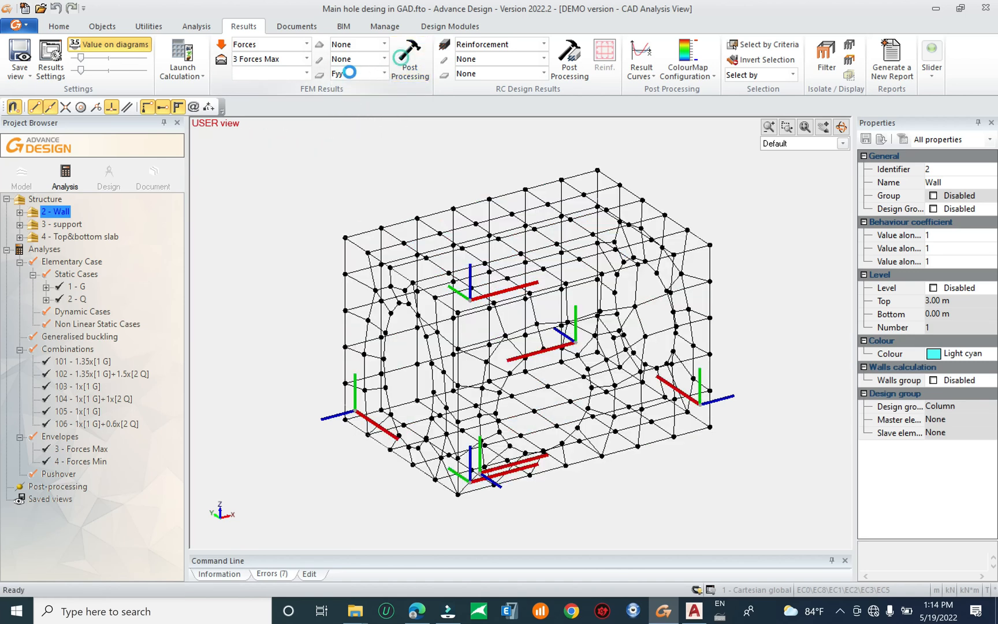
Display the planar elements' Fxy and Fxz forces in turn, and inspect the Fxz distribution over the slab and walls
left_click(349, 71)
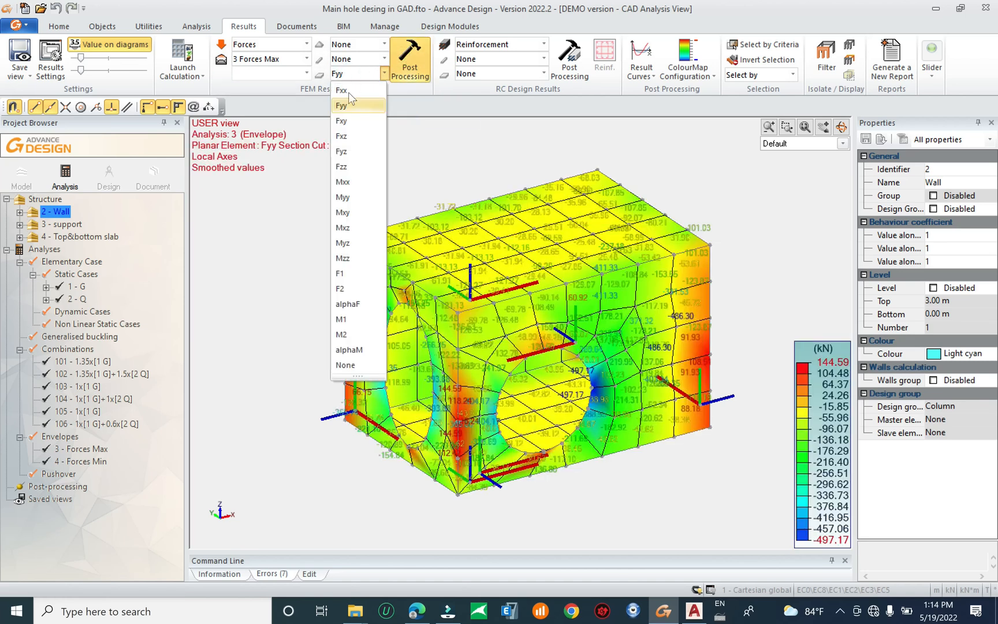
left_click(344, 121)
left_click(350, 74)
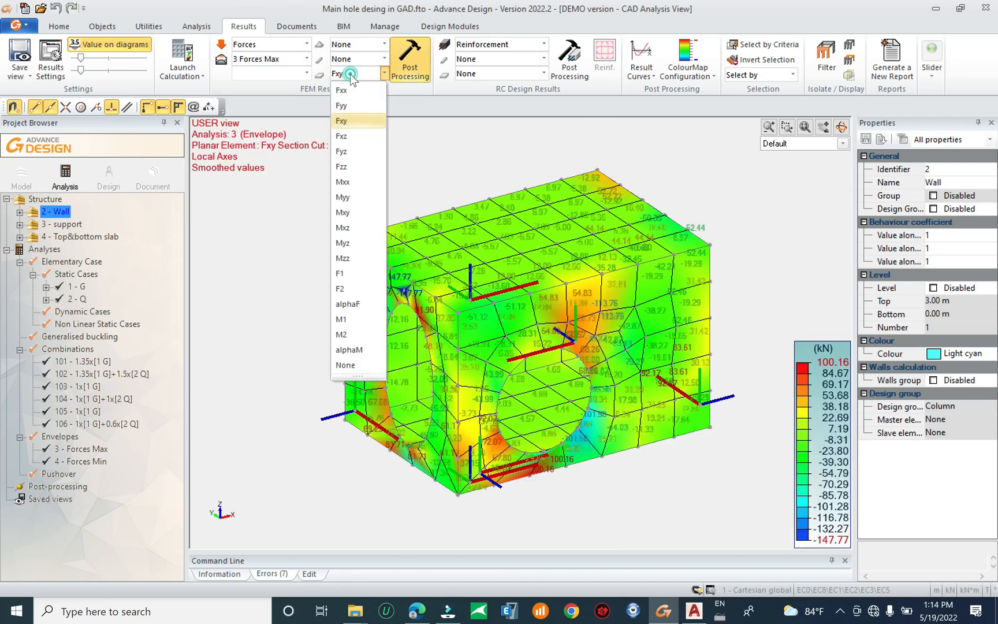
left_click(342, 136)
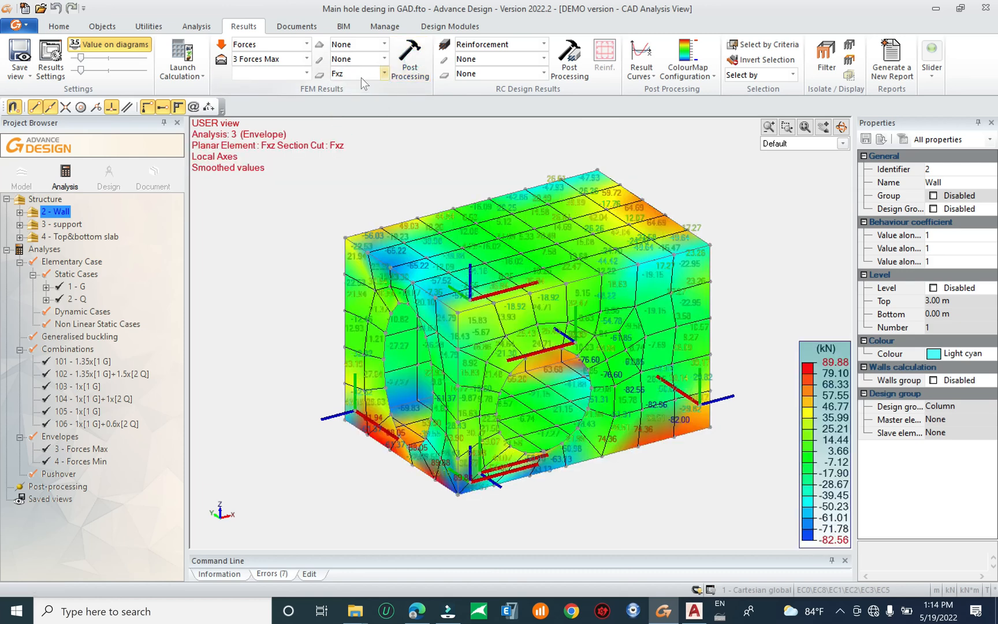
left_click(361, 76)
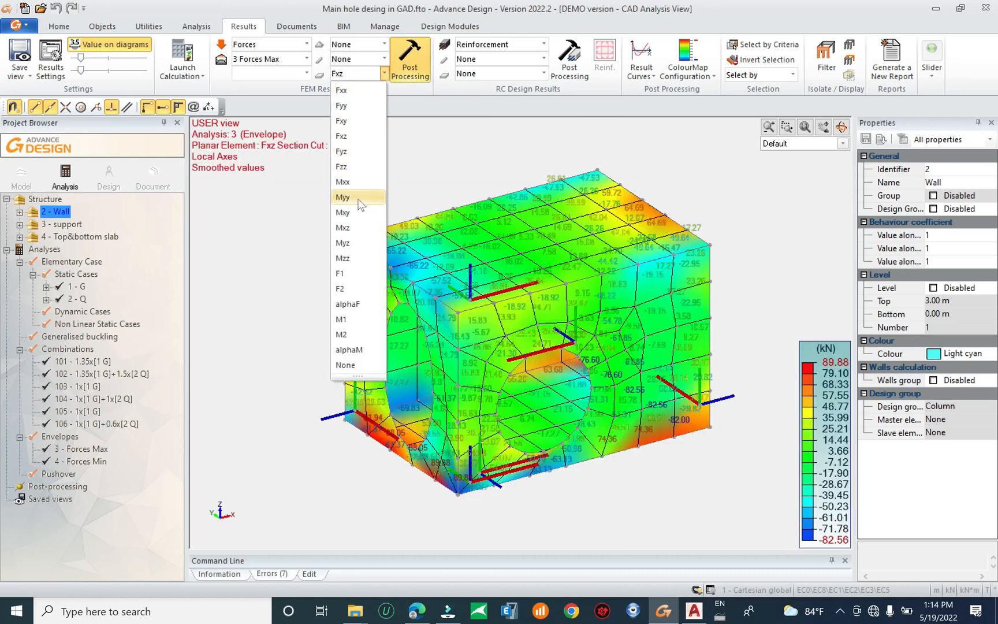
left_click(461, 154)
middle_click_drag(441, 180, 433, 200)
mouse_move(432, 201)
middle_mouse_down("shift")
mouse_move(449, 237)
mouse_move(444, 218)
middle_mouse_up("shift")
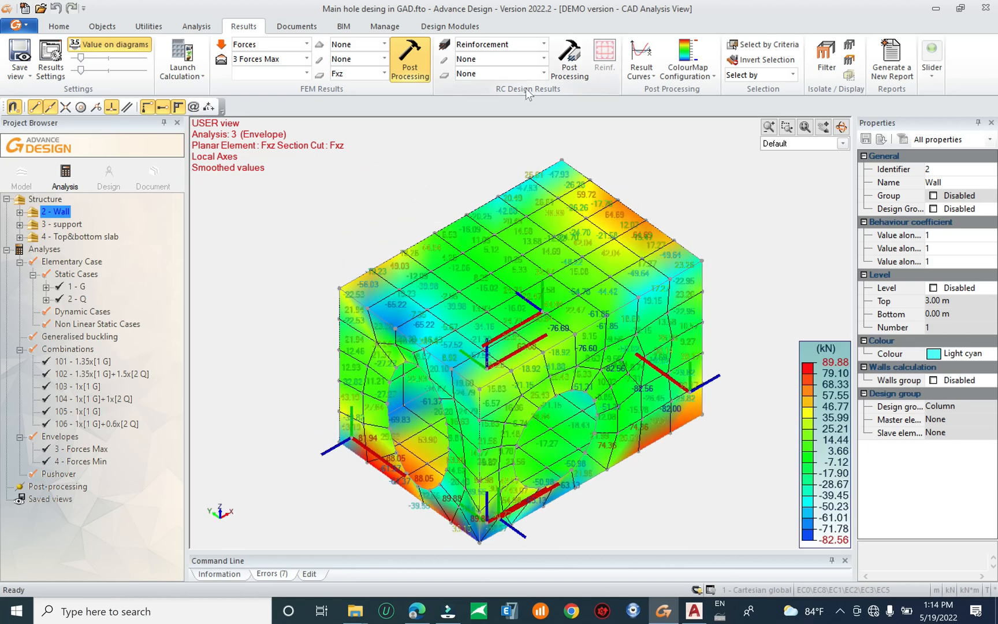
Set the RC design results to show the Axb reinforcement of the planar elements
left_click(502, 44)
left_click(499, 65)
left_click(502, 75)
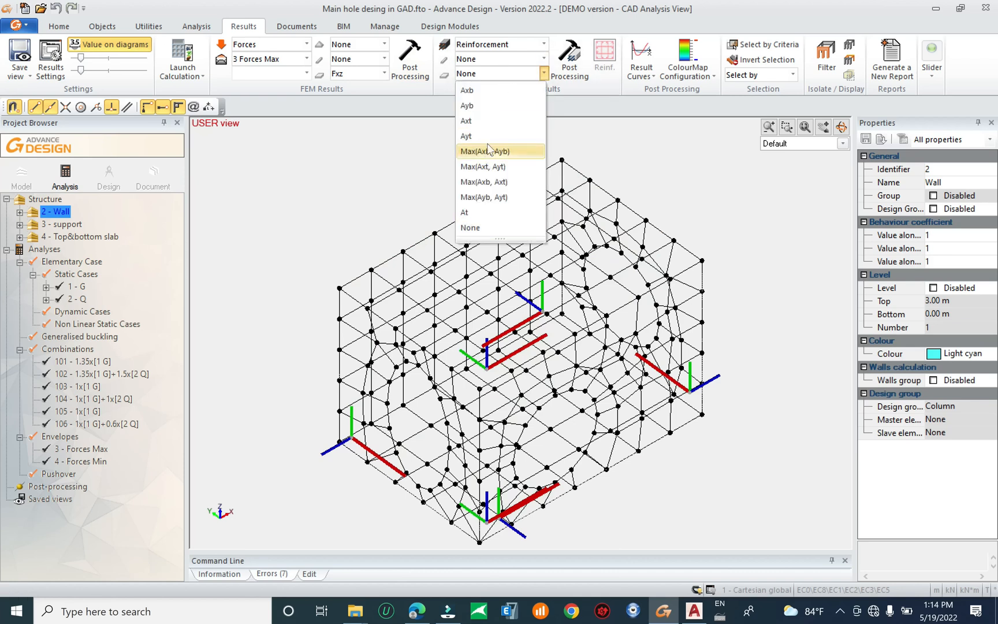
left_click(471, 92)
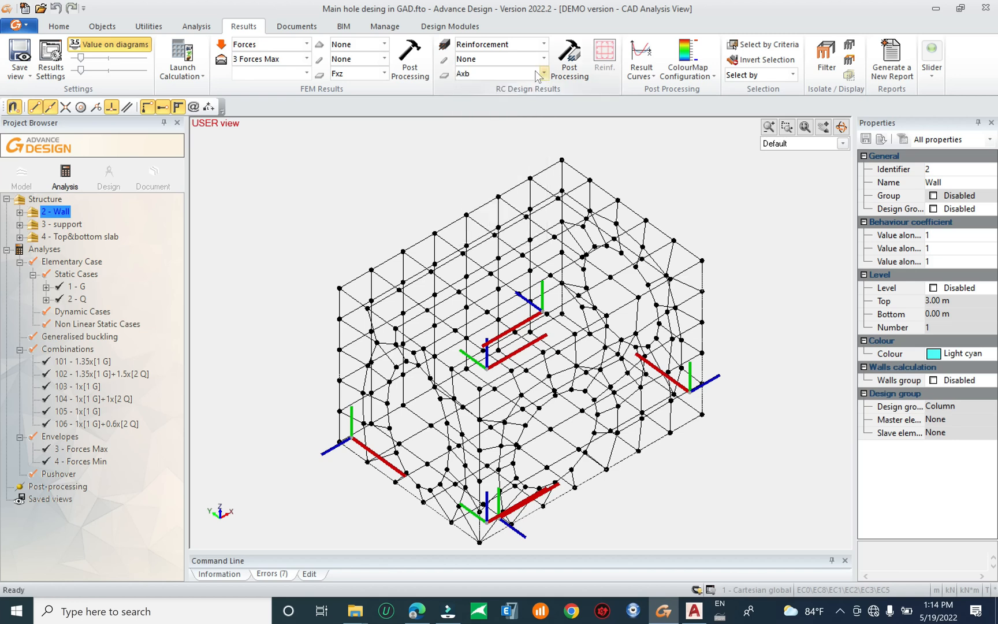
Examine the Axb reinforcement areas on the slabs, walls and around the circular openings
middle_click_drag(638, 429, 659, 358, "shift")
scroll(566, 506, "up", 1)
middle_click_drag(566, 506, 472, 482, "shift")
scroll(429, 430, "down", 2)
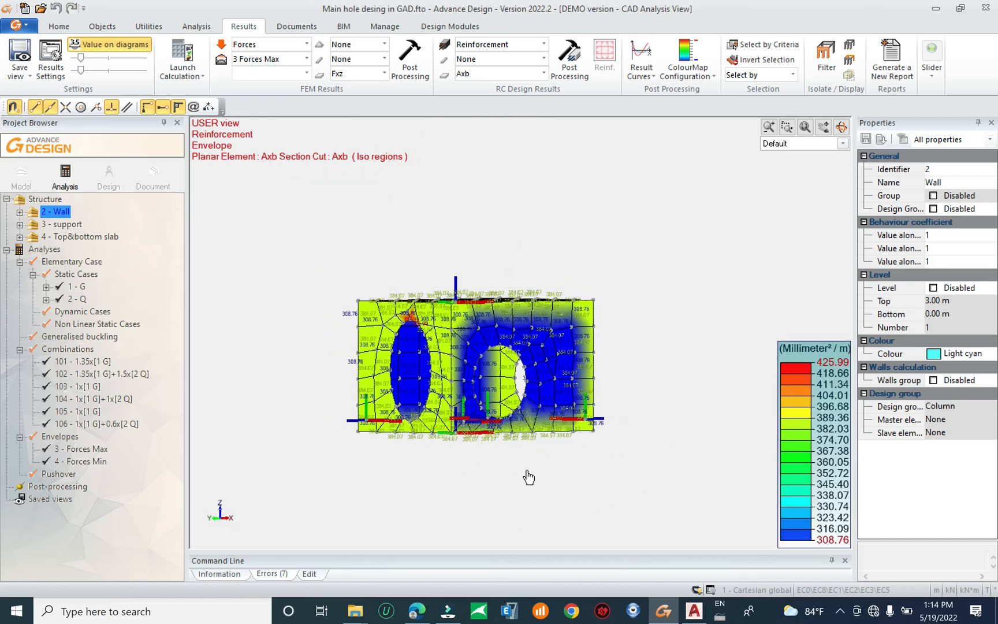
middle_click_drag(610, 453, 595, 475)
middle_click_drag(538, 507, 545, 470, "shift")
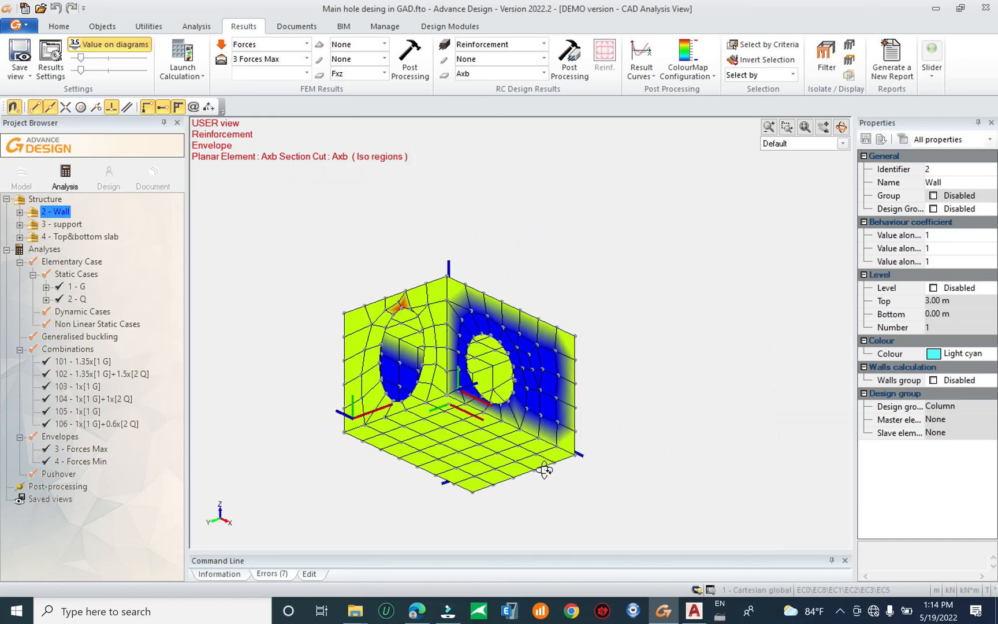
middle_click_drag(559, 431, 546, 505, "shift")
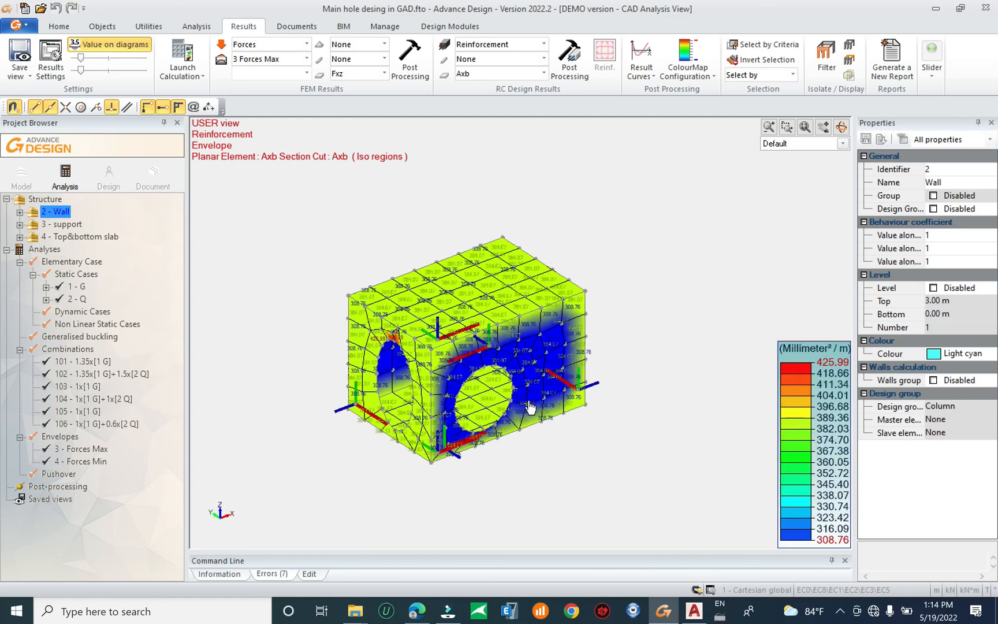
scroll(477, 274, "up", 4)
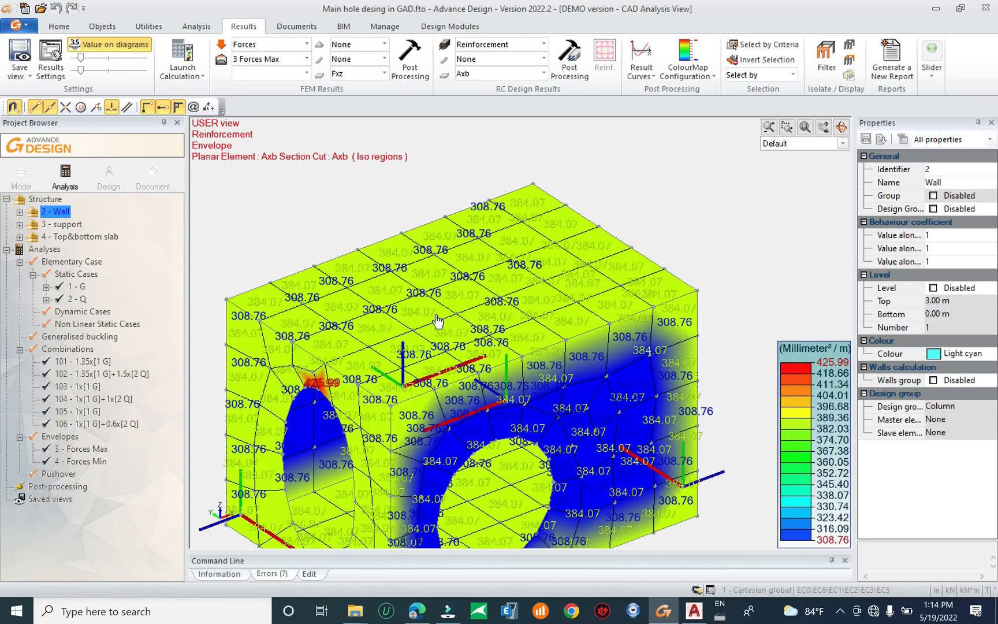
Display the Axb reinforcement for the top slab plate alone and inspect its values across the slab
scroll(448, 316, "up", 2)
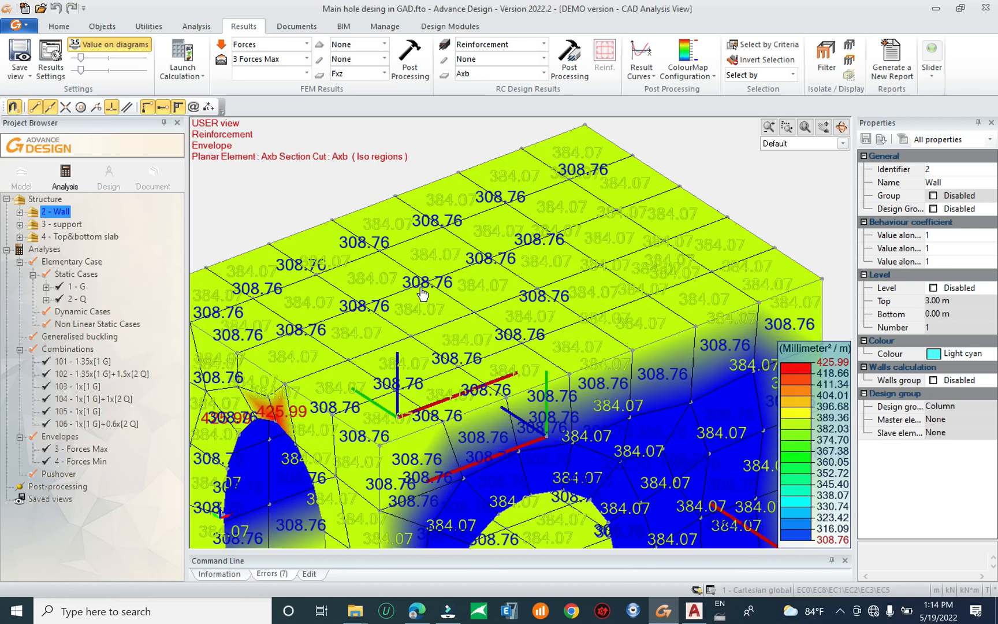
scroll(398, 283, "down", 2)
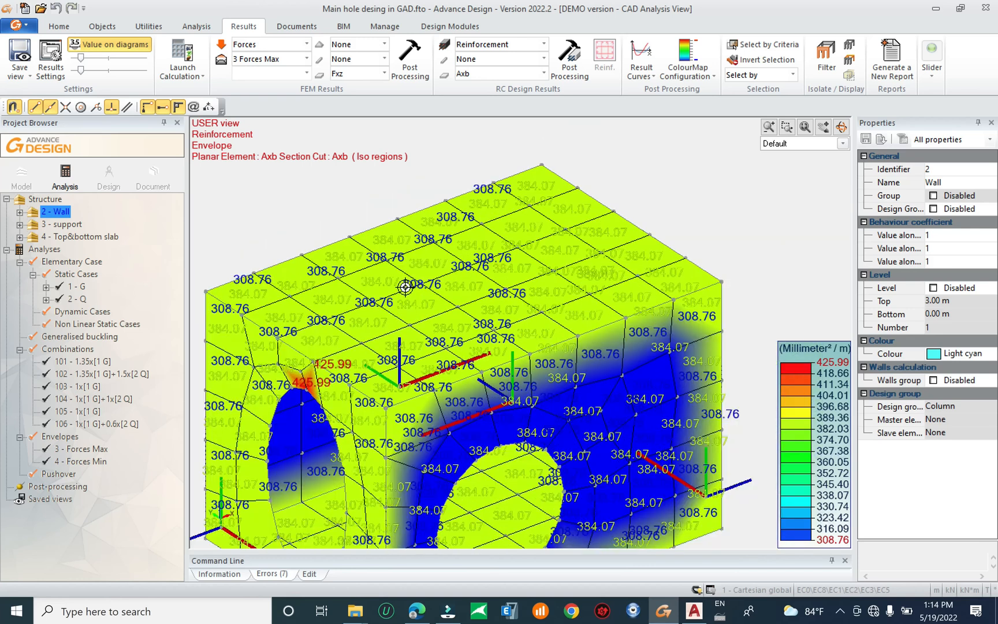
left_click(330, 261)
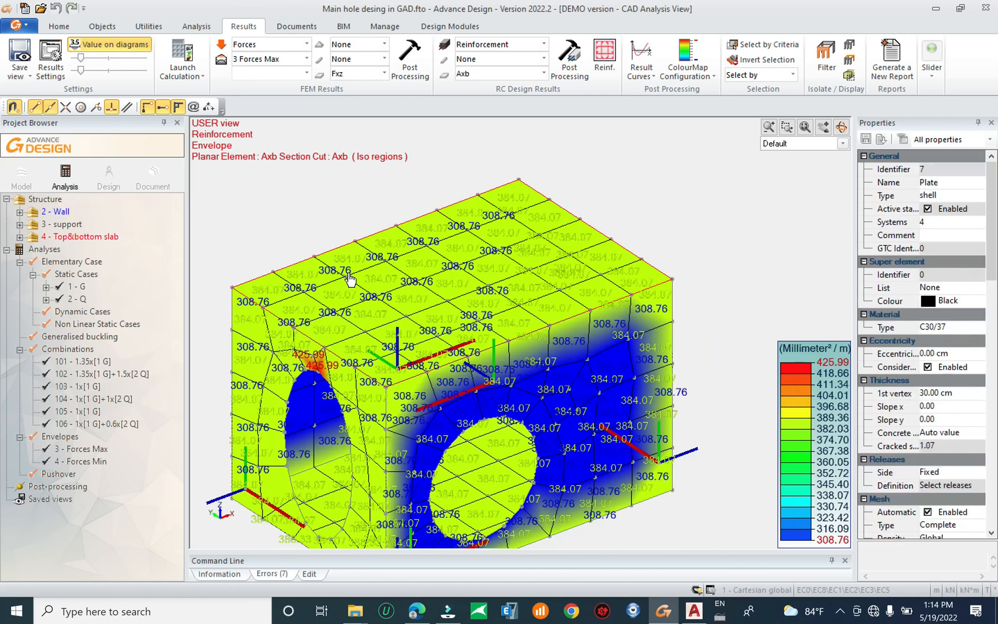
scroll(350, 303, "down", 2)
left_click(569, 62)
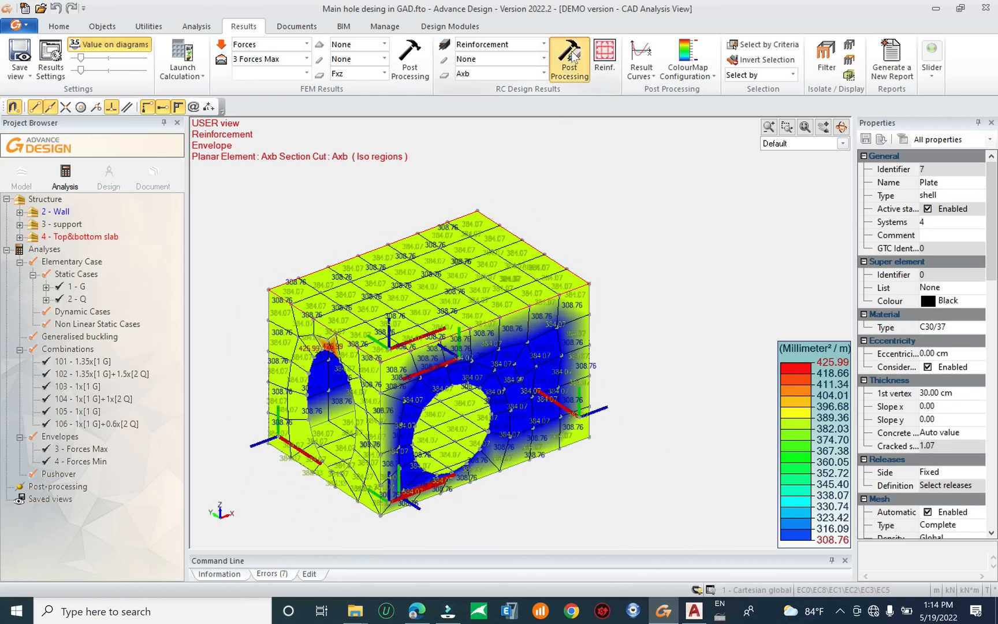
scroll(389, 325, "up", 2)
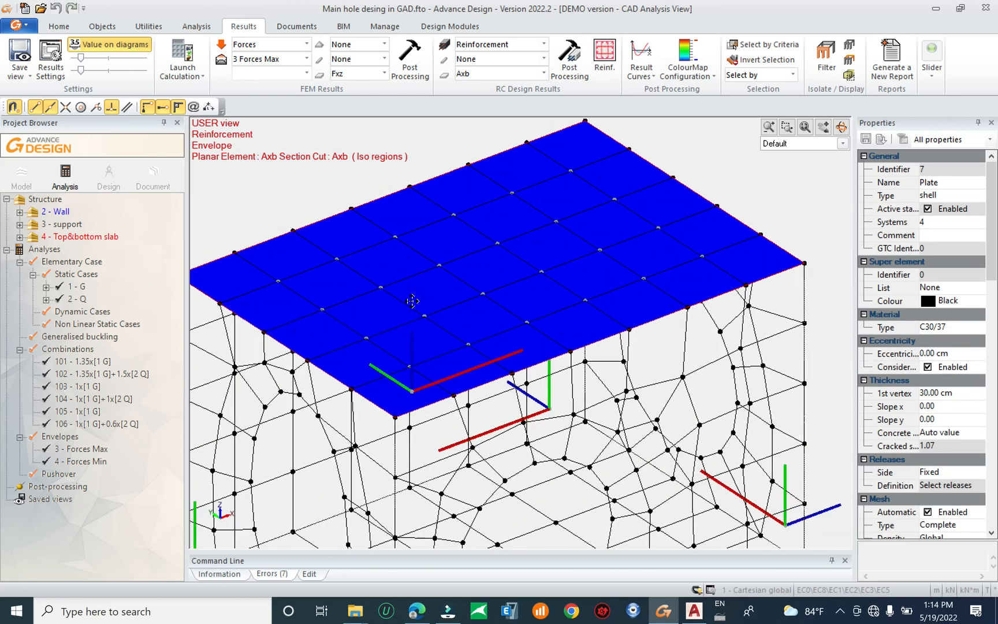
scroll(515, 318, "up", 3)
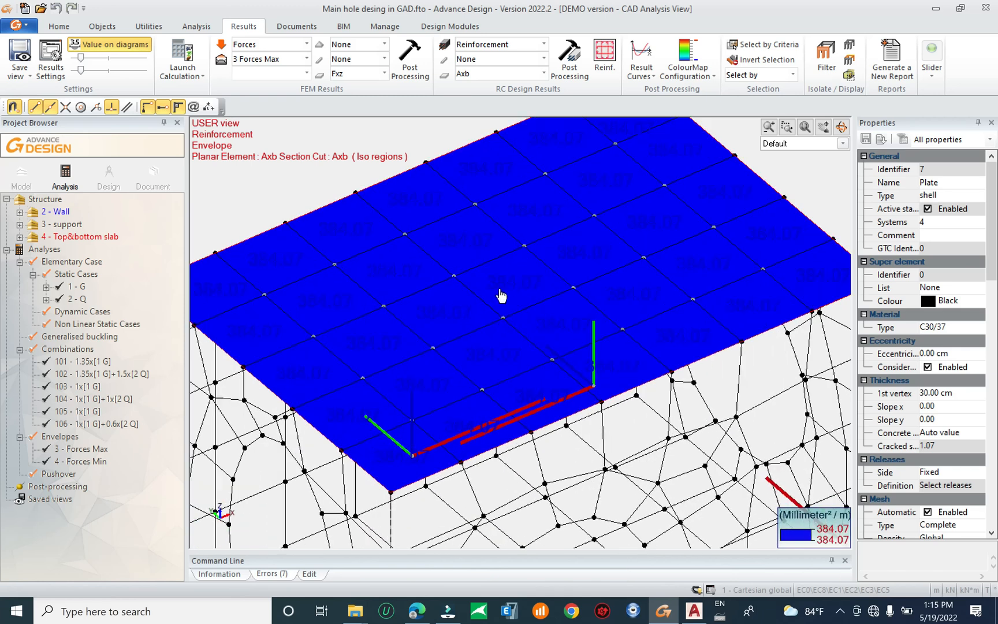
scroll(498, 309, "down", 1)
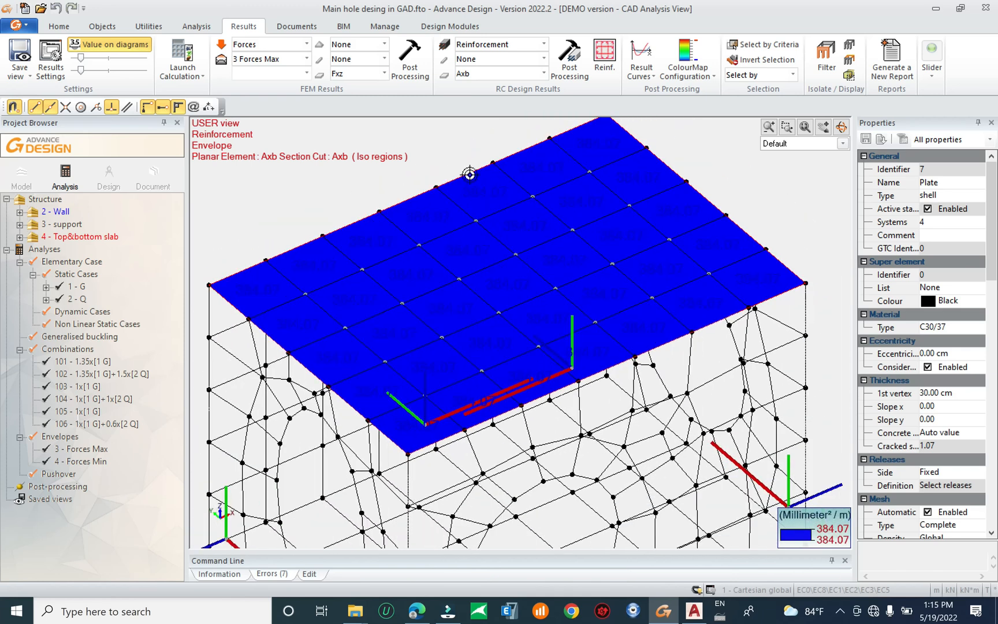
scroll(462, 292, "down", 1)
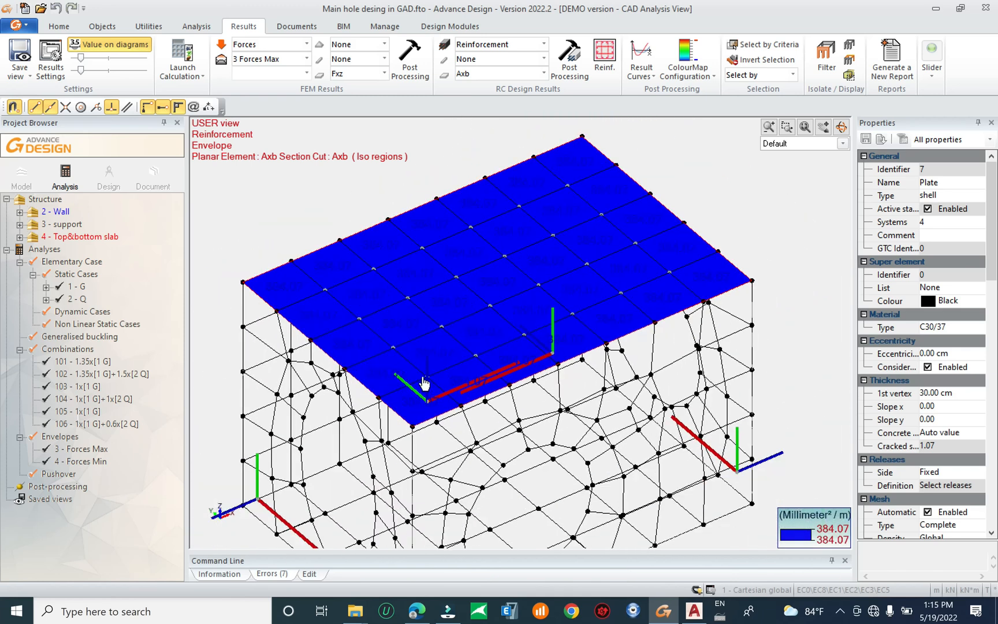
scroll(522, 330, "down", 1)
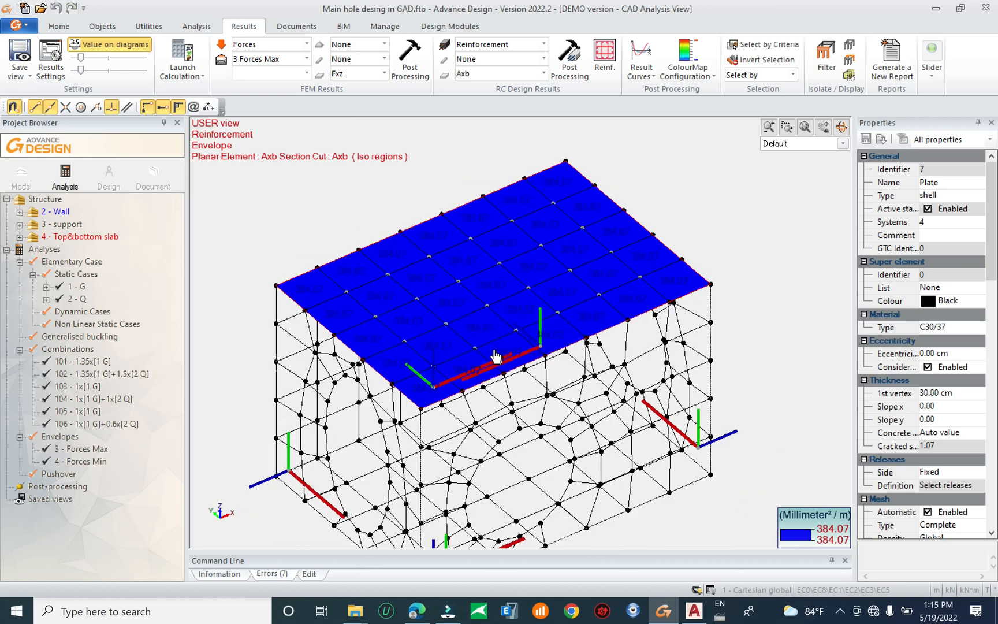
scroll(492, 350, "down", 1)
Display the Ayb reinforcement for the selected top slab plate and inspect it
left_click(497, 73)
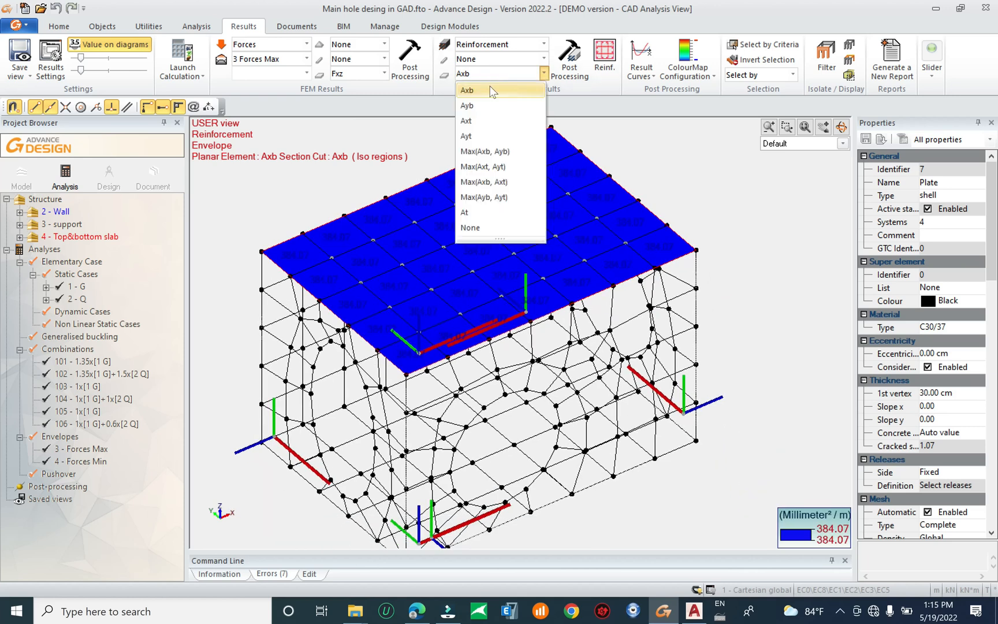
left_click(481, 106)
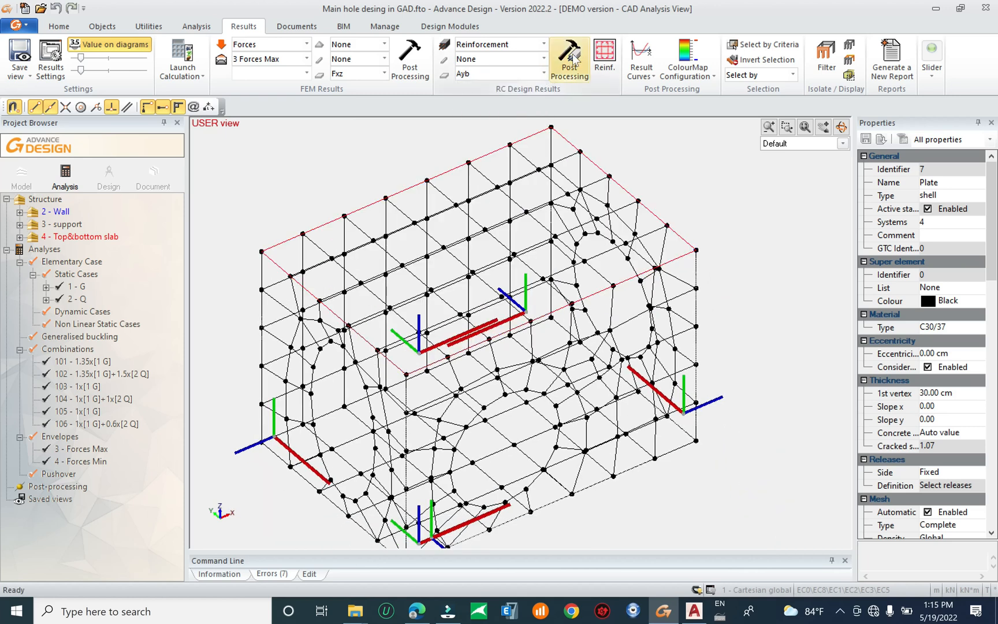
scroll(445, 300, "up", 1)
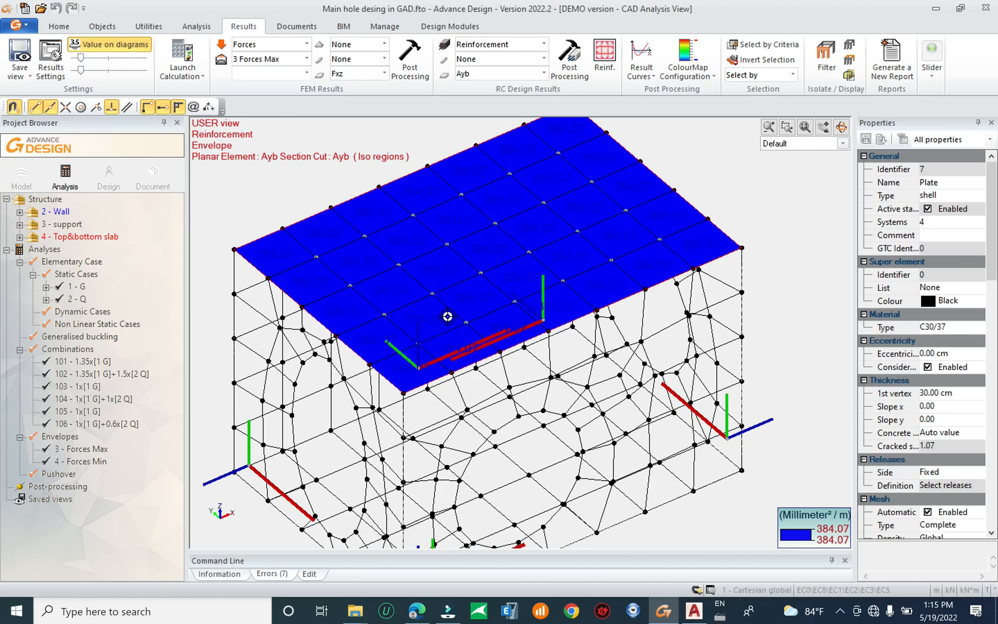
scroll(451, 332, "down", 1)
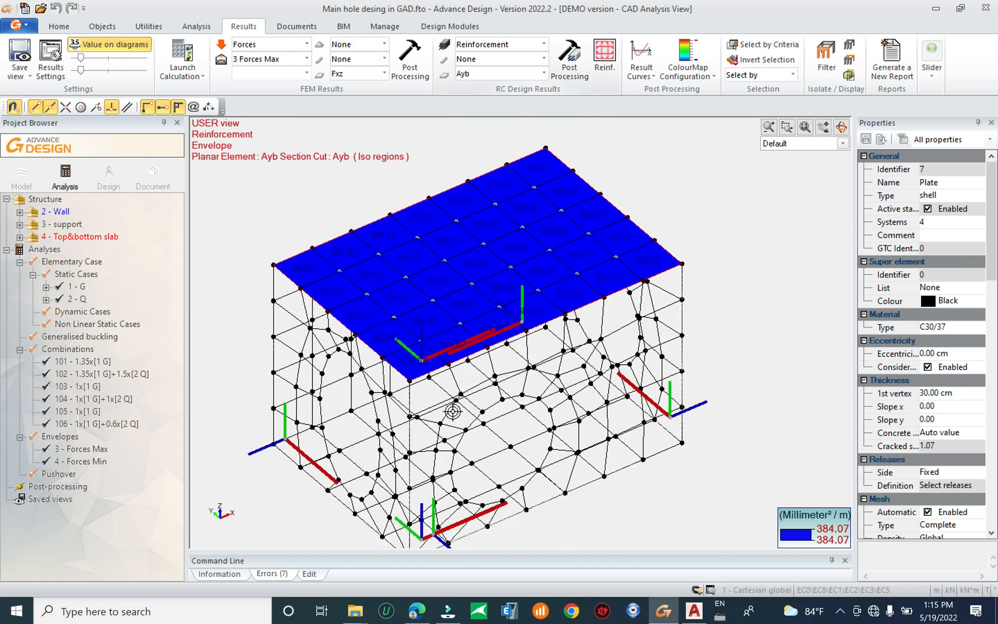
scroll(446, 354, "down", 3)
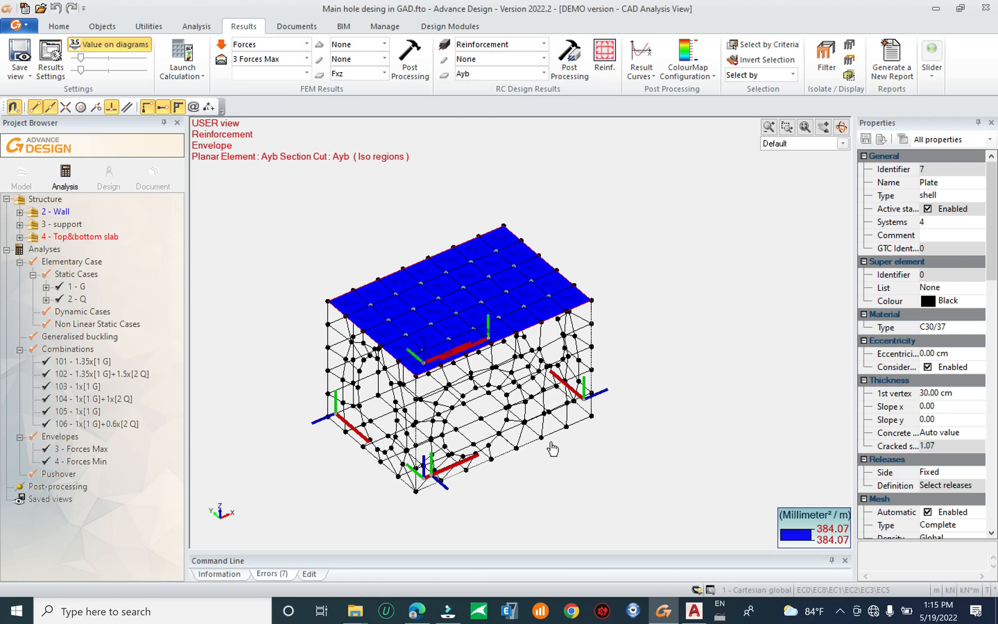
Open Snipping Tool and capture the Advance Design window with a Window Snip
left_click(243, 611)
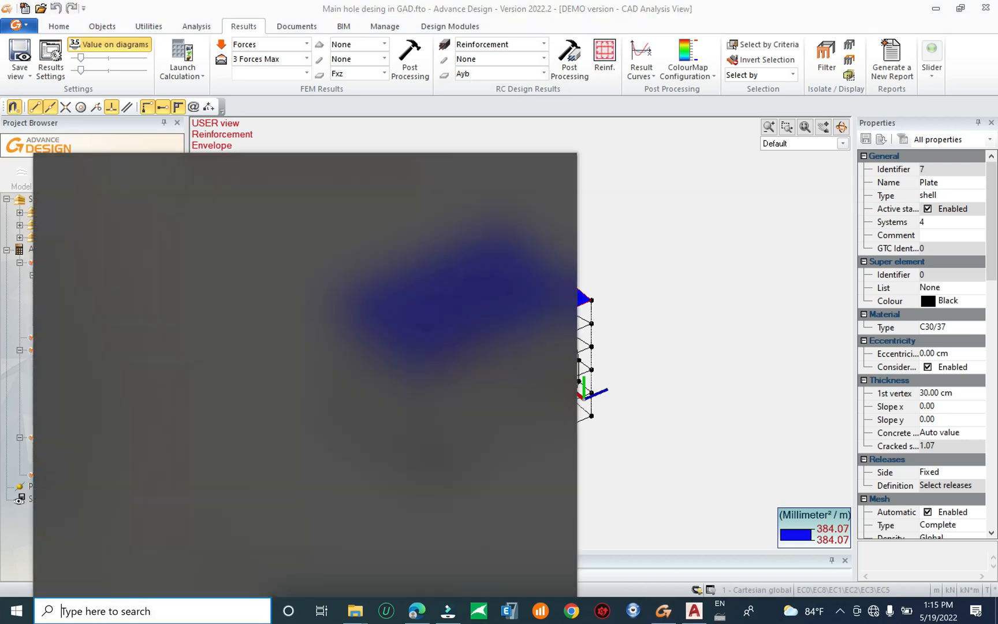
type("sn")
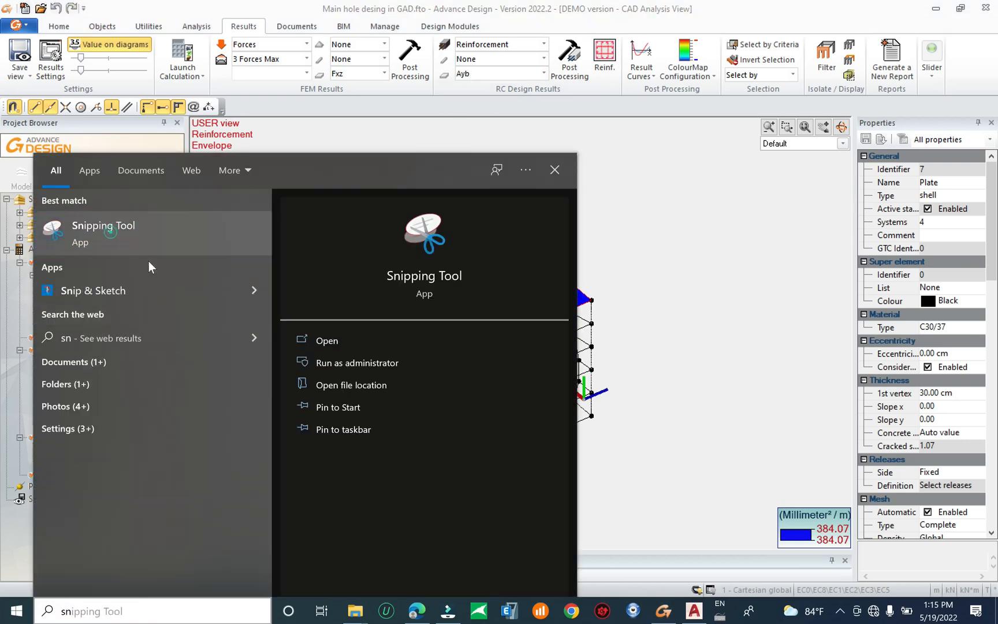
left_click(108, 239)
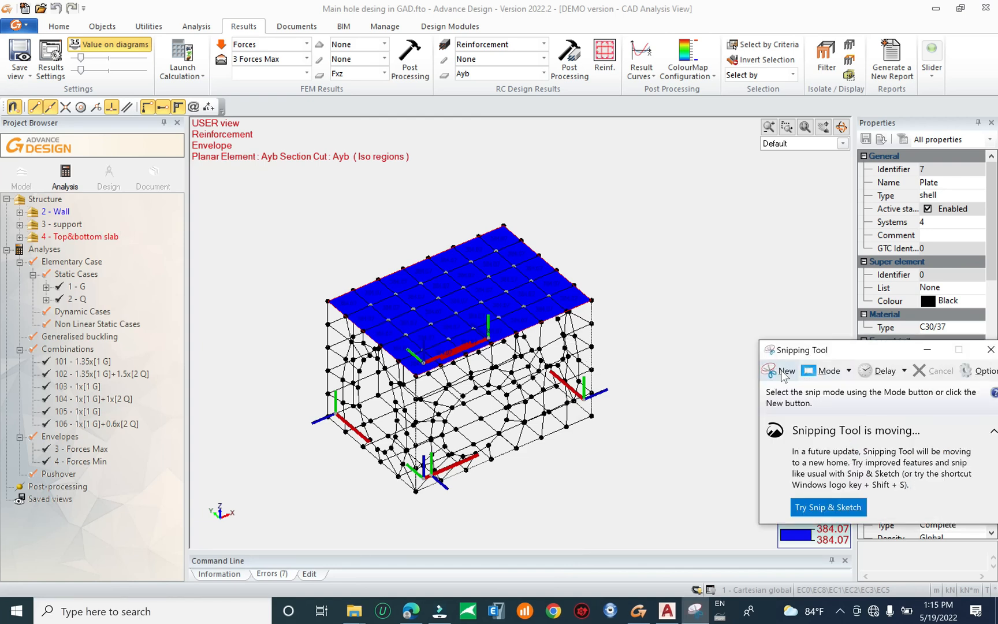
left_click(848, 372)
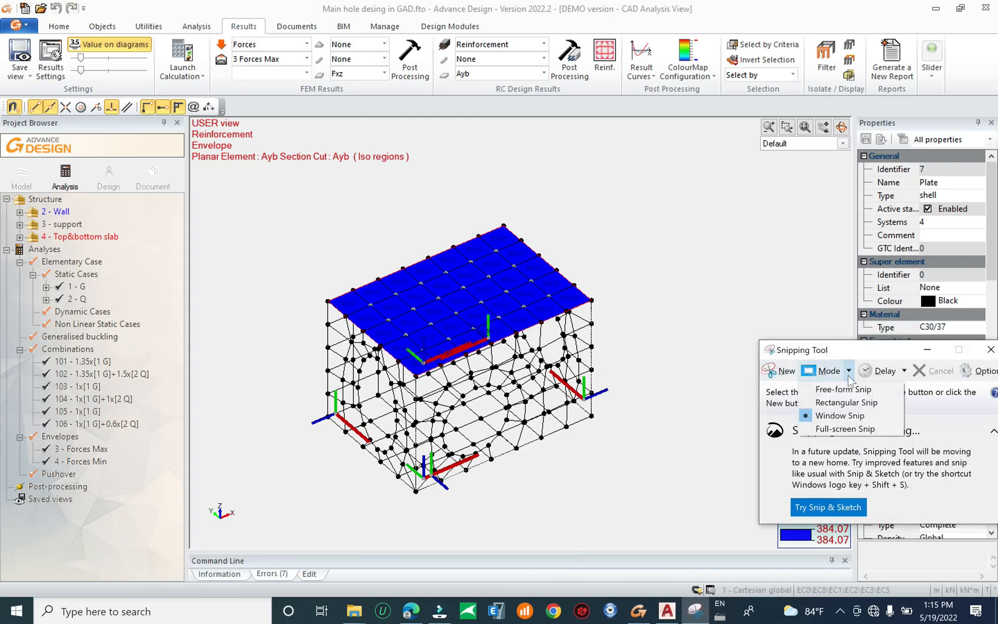
left_click(832, 415)
left_click(646, 375)
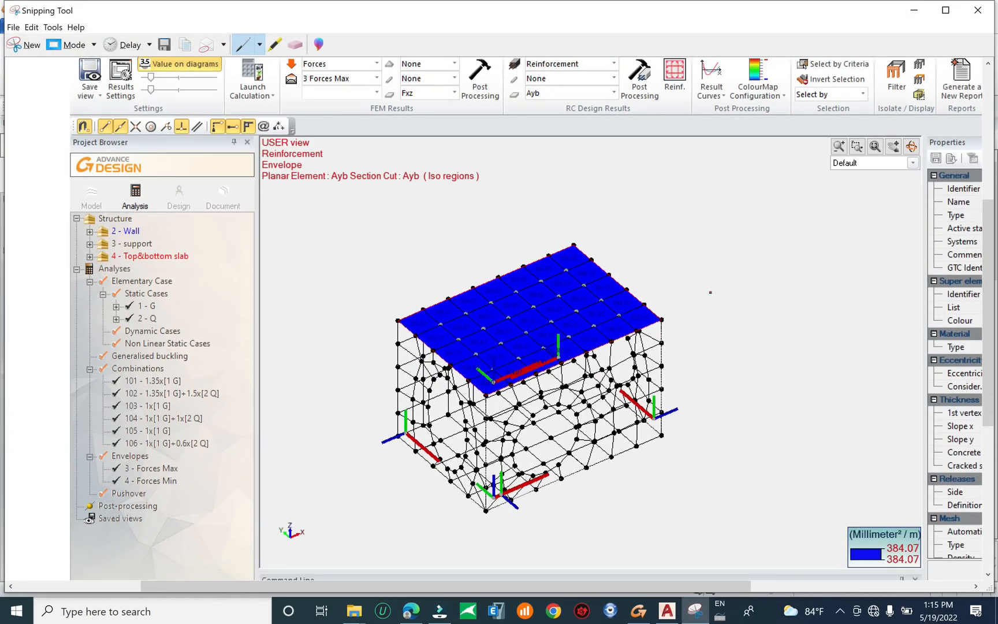
Sketch a rectangular slab cross-section in red beside the model in the snip, with labelled Z and x axis arrows
mouse_move(708, 293)
left_mouse_down()
mouse_move(710, 317)
mouse_move(711, 306)
mouse_move(806, 287)
mouse_move(883, 289)
mouse_move(879, 334)
mouse_move(789, 336)
mouse_move(703, 322)
left_mouse_up()
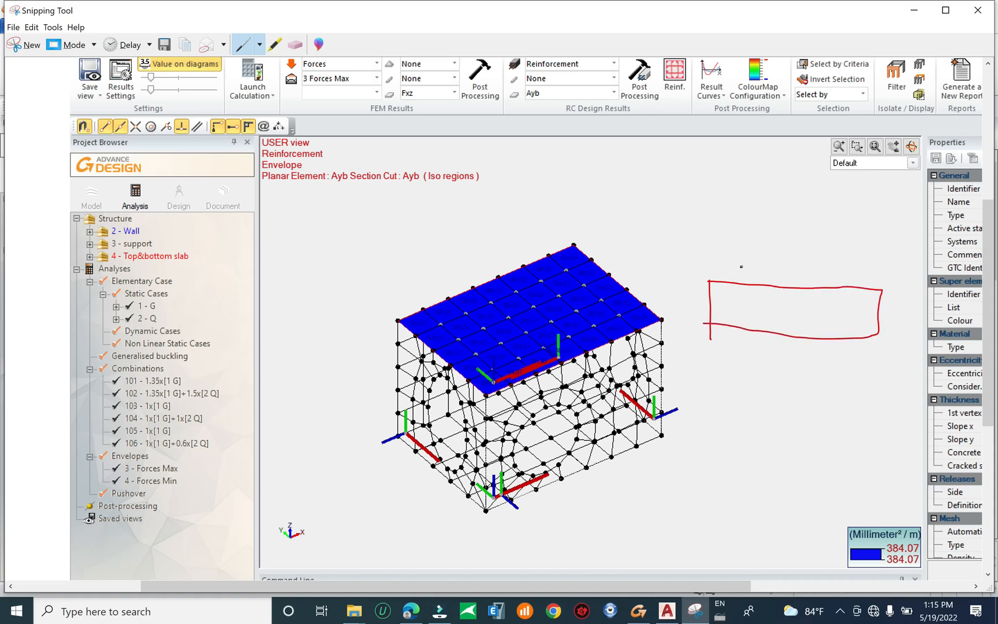
left_click_drag(743, 263, 744, 322)
mouse_move(735, 254)
left_mouse_down()
mouse_move(756, 252)
mouse_move(735, 260)
left_mouse_up()
left_click_drag(725, 217, 717, 237)
mouse_move(746, 320)
left_mouse_down()
mouse_move(854, 334)
mouse_move(833, 342)
mouse_move(837, 318)
left_mouse_up()
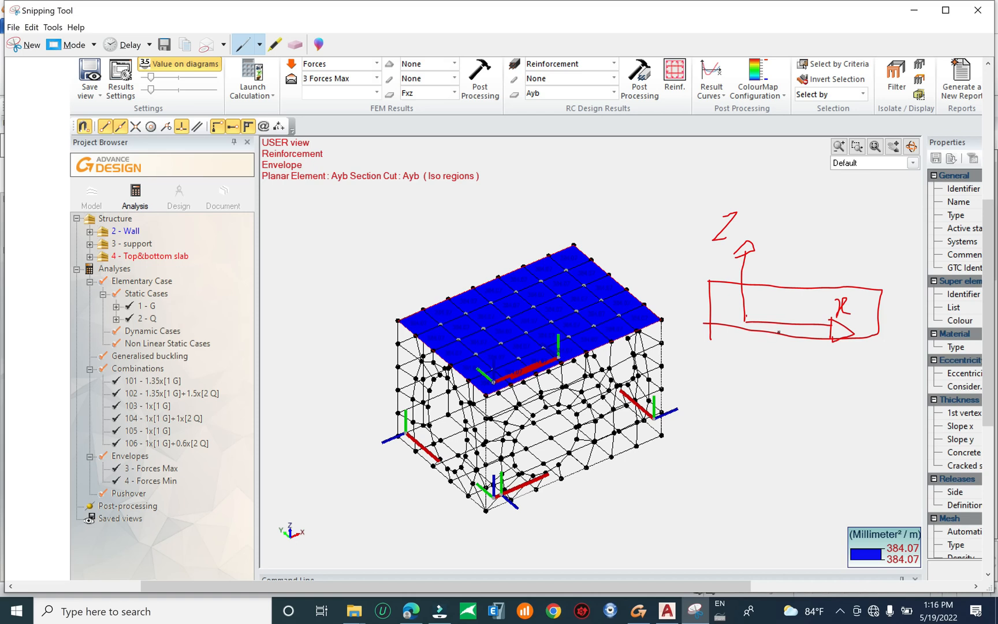
Mark the top and bottom faces of the sketched section and label them "T rebar" and "b rebar"
mouse_move(782, 331)
left_mouse_down()
mouse_move(762, 344)
mouse_move(784, 334)
left_mouse_up()
left_click_drag(775, 353, 774, 394)
mouse_move(796, 248)
left_mouse_down()
mouse_move(764, 286)
mouse_move(774, 283)
left_mouse_up()
mouse_move(814, 235)
left_mouse_down()
mouse_move(806, 268)
mouse_move(827, 232)
mouse_move(842, 248)
mouse_move(848, 240)
mouse_move(849, 259)
mouse_move(862, 255)
left_mouse_up()
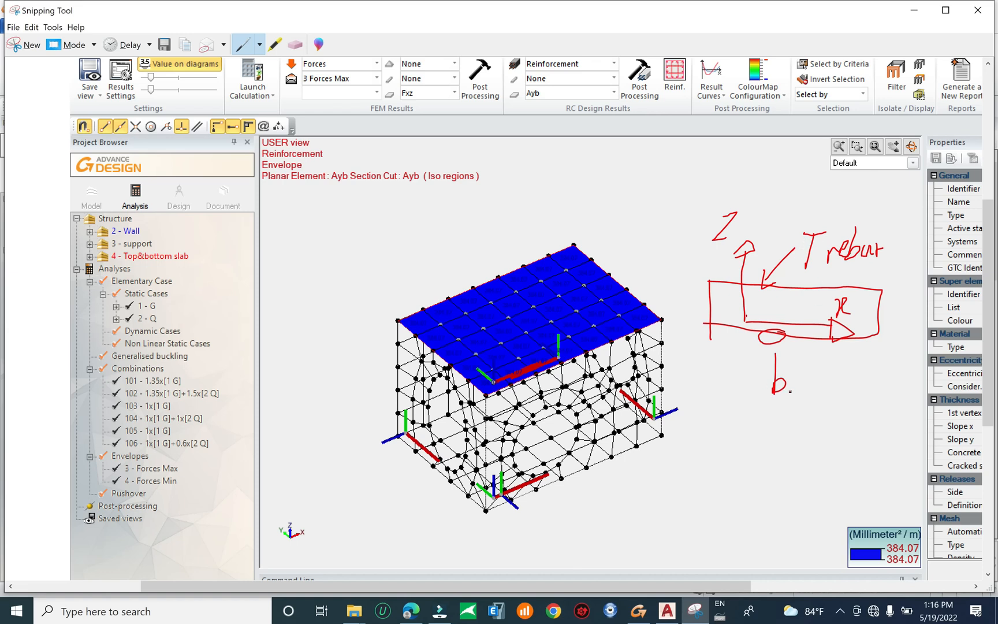
mouse_move(813, 375)
left_mouse_down()
mouse_move(795, 394)
mouse_move(834, 383)
left_mouse_up()
mouse_move(831, 376)
left_mouse_down()
mouse_move(853, 377)
mouse_move(885, 356)
left_mouse_up()
Draw crossing arrows over the top slab for the two rebar directions, and dashes along the bottom of the sketched section
scroll(532, 318, "up", 1)
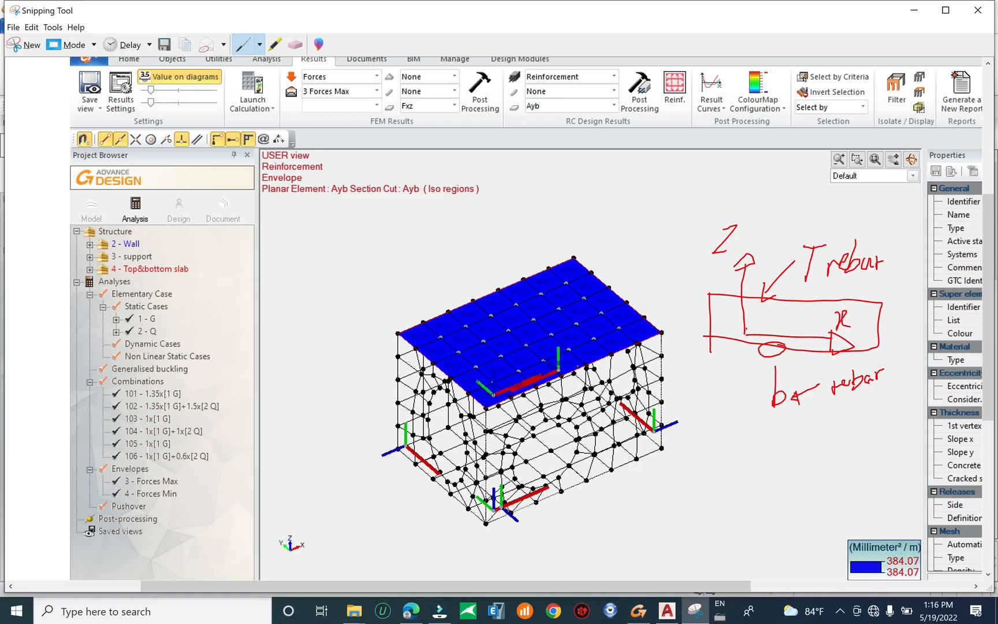
left_click_drag(584, 361, 545, 322)
left_click_drag(438, 370, 620, 301)
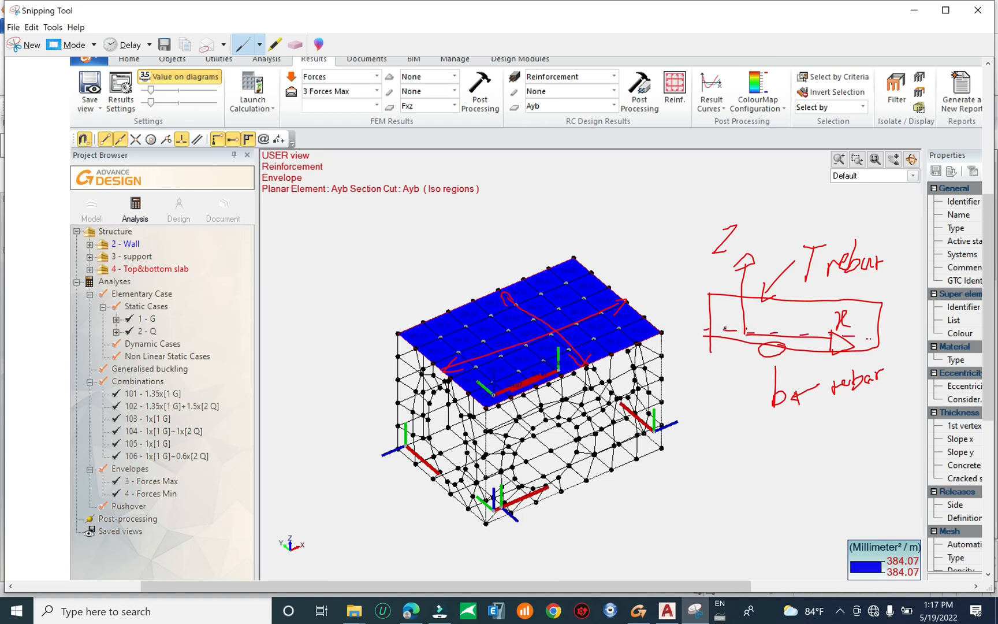
left_click_drag(827, 338, 852, 343)
Switch back to Advance Design and display the Axb reinforcement for all planar elements
left_click(639, 610)
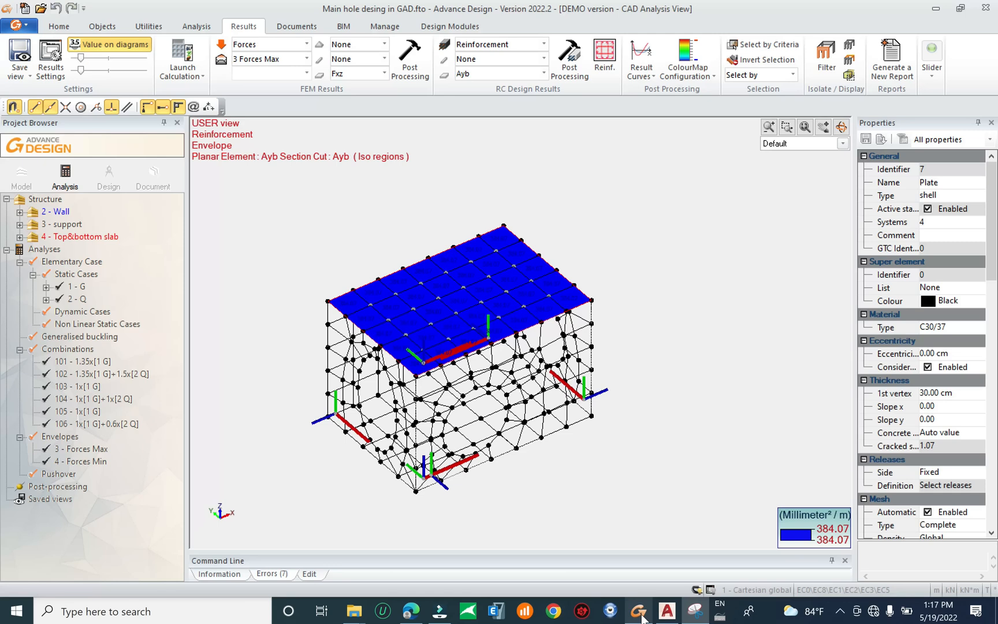
left_click(499, 73)
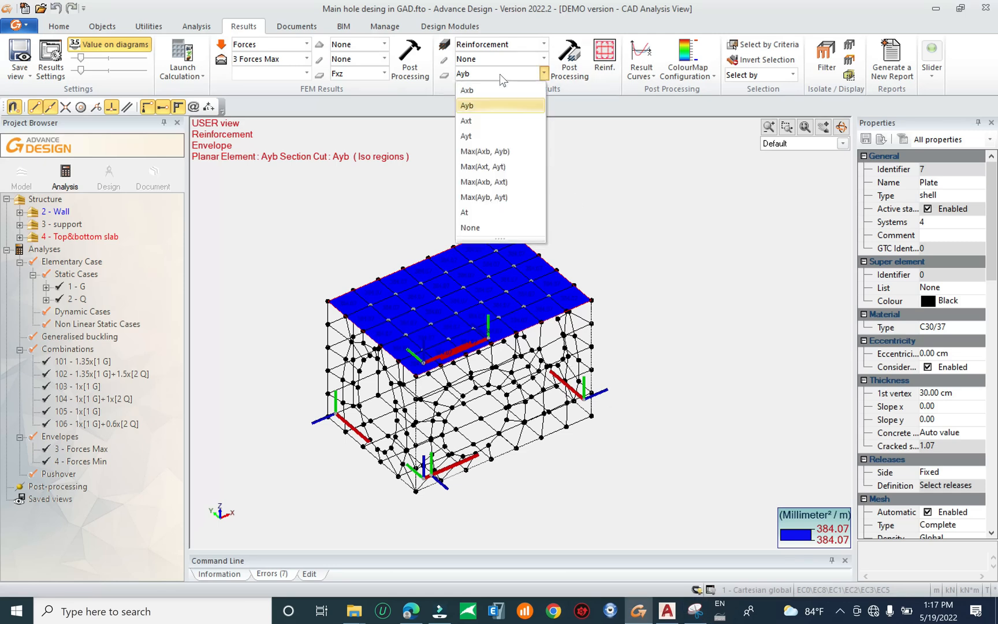
left_click(488, 105)
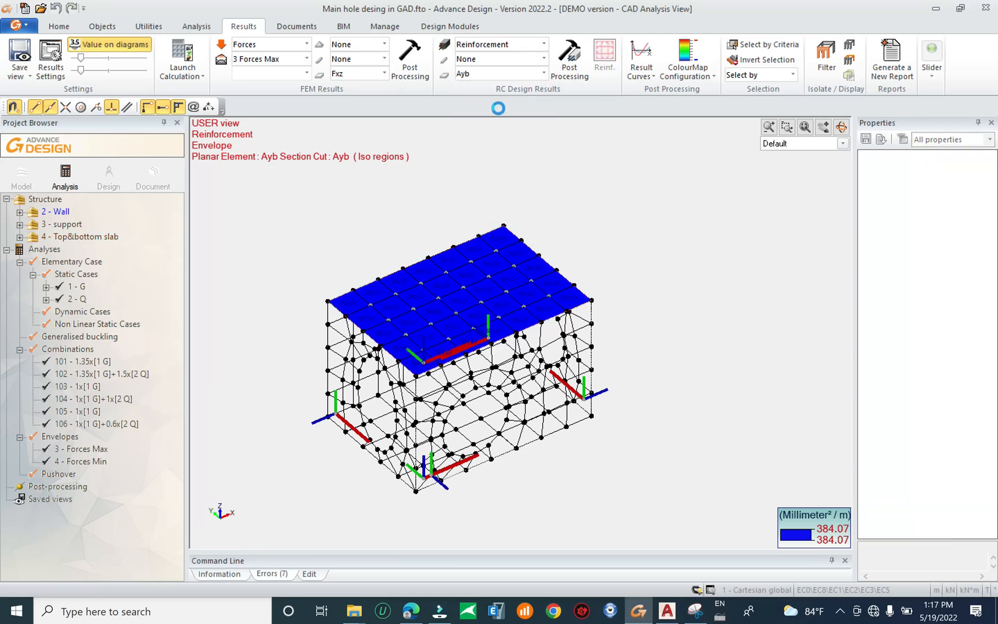
left_click(481, 73)
left_click(481, 91)
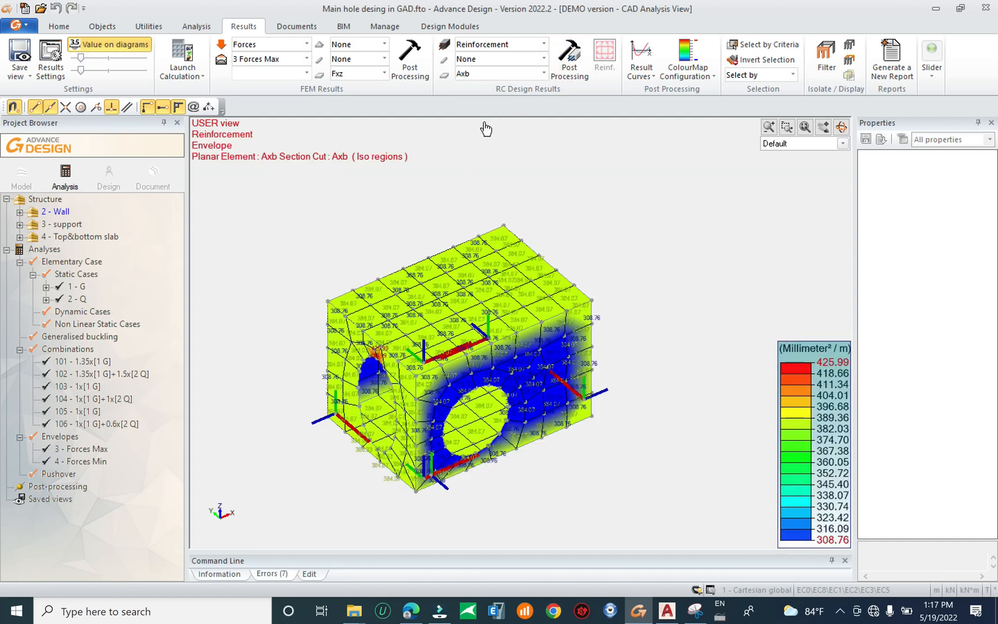
Display the Ayb reinforcement for all planar elements and inspect it over the slab, walls and openings
left_click(492, 75)
left_click(481, 105)
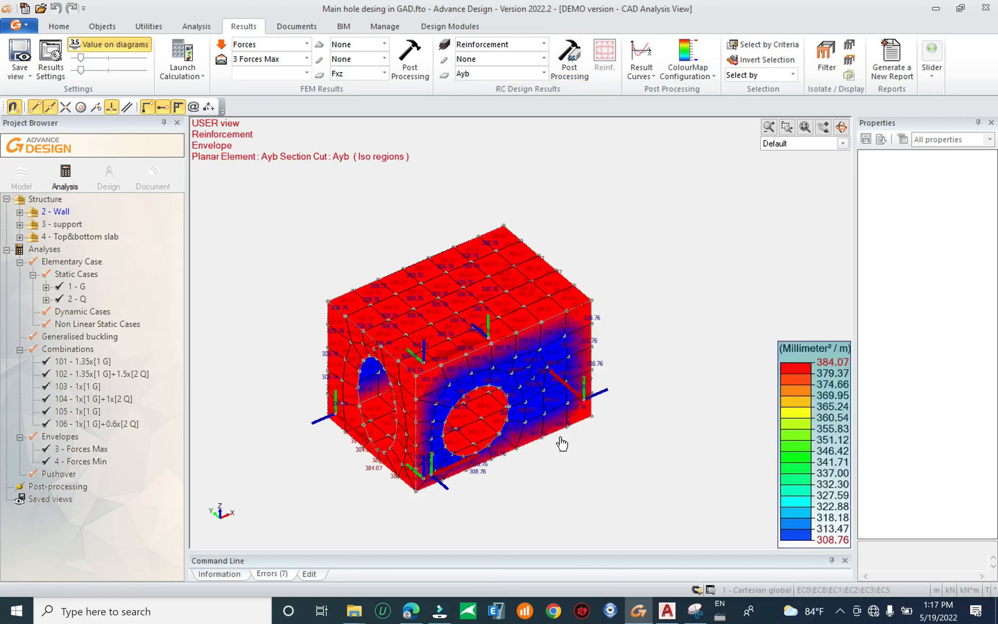
scroll(446, 400, "up", 1)
middle_click_drag(569, 484, 490, 489)
scroll(497, 445, "up", 2)
scroll(497, 445, "up", 1)
scroll(462, 416, "down", 2)
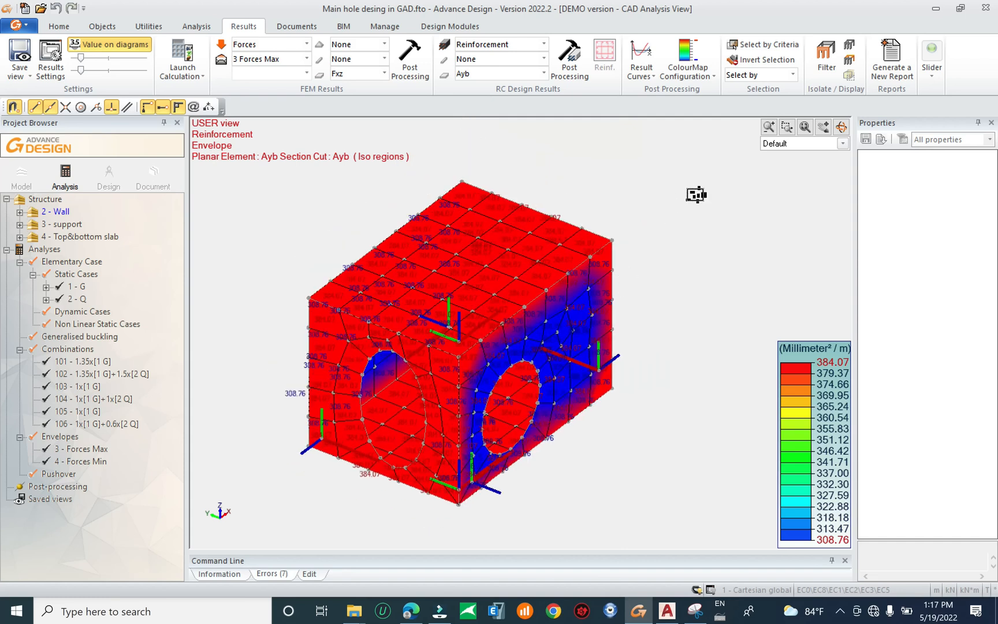
Display the Axt reinforcement of the planar elements and inspect it over the slab and side walls
left_click(500, 72)
left_click(485, 121)
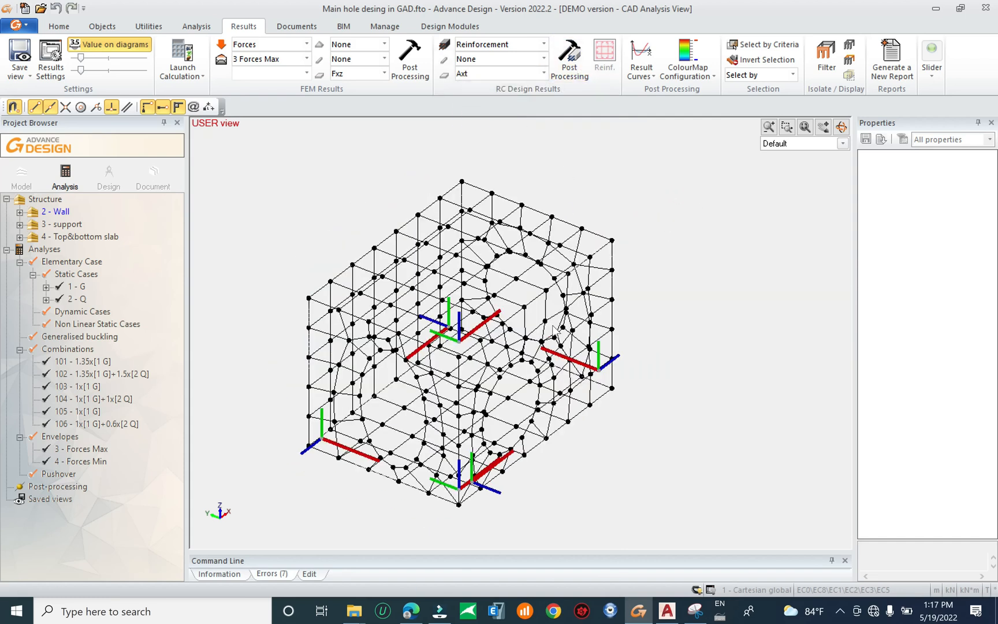
middle_click_drag(606, 468, 475, 467)
middle_click_drag(445, 512, 419, 464)
Display the Ayt reinforcement of the planar elements
left_click(543, 74)
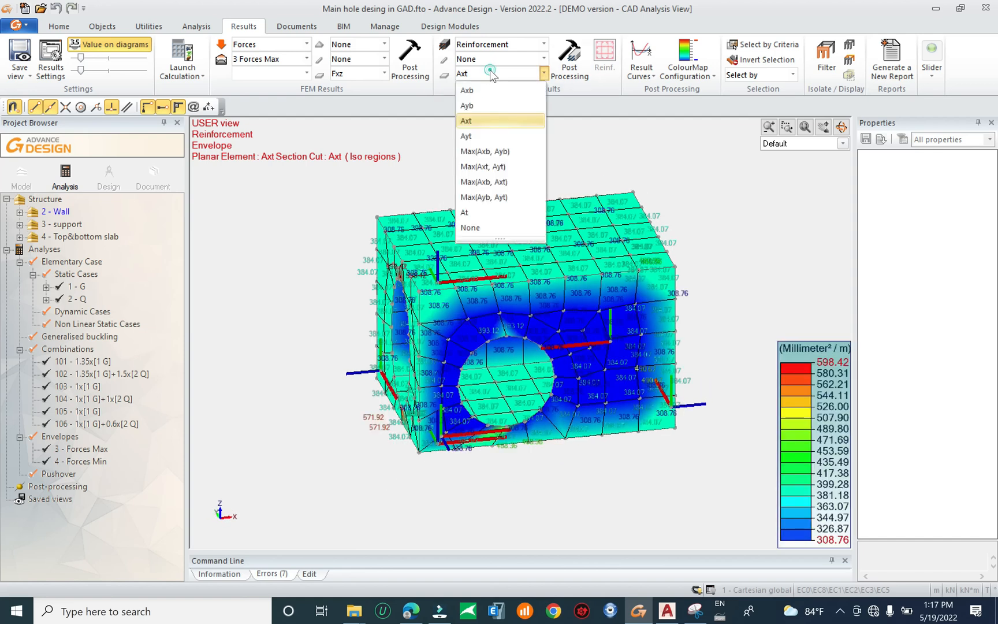
left_click(476, 124)
left_click(571, 64)
middle_click_drag(335, 390, 431, 214)
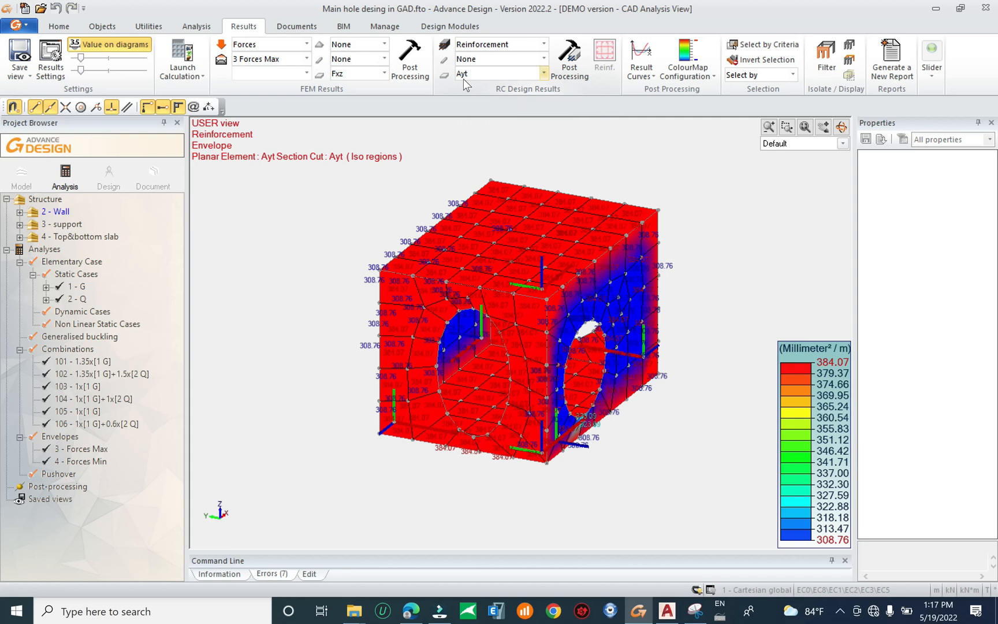
Examine the Ayt reinforcement areas on the top slab, the walls and around the circular openings
middle_click_drag(636, 430, 577, 471)
scroll(607, 360, "up", 2)
middle_click_drag(530, 401, 565, 412)
scroll(565, 412, "down", 1)
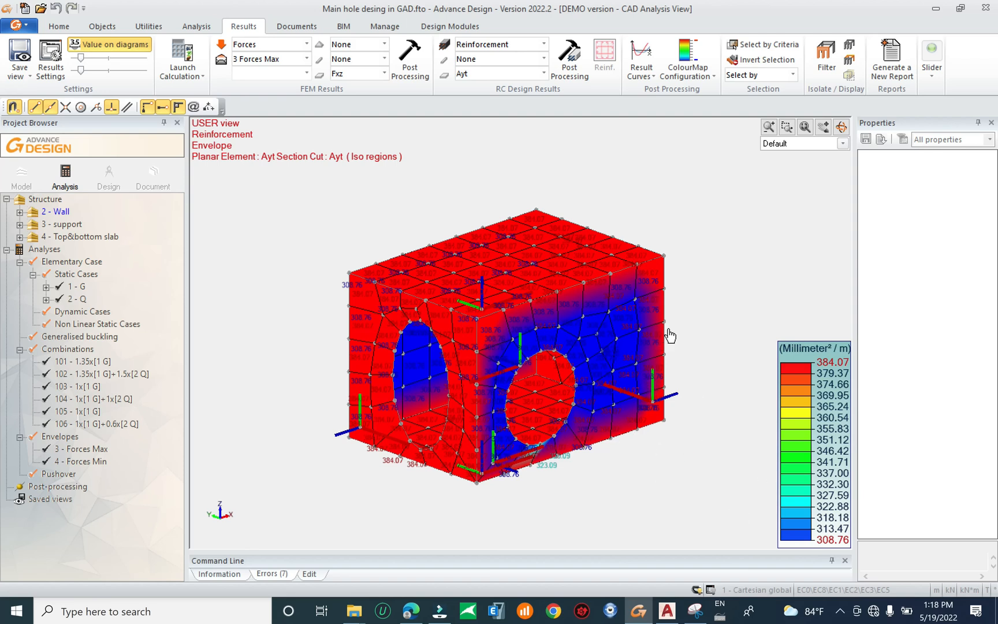
middle_click_drag(670, 335, 653, 342)
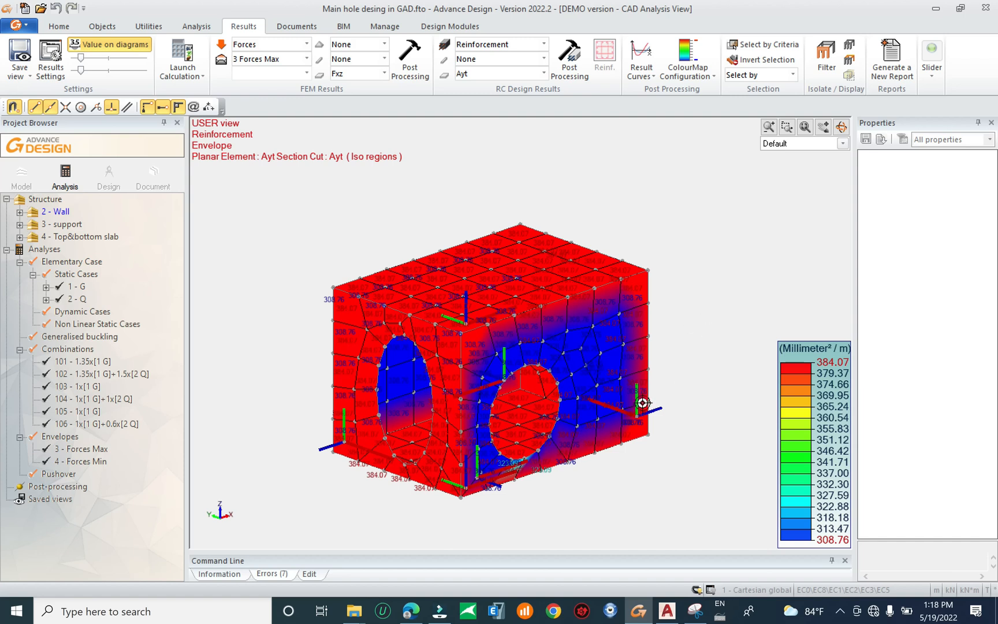
scroll(641, 401, "up", 1)
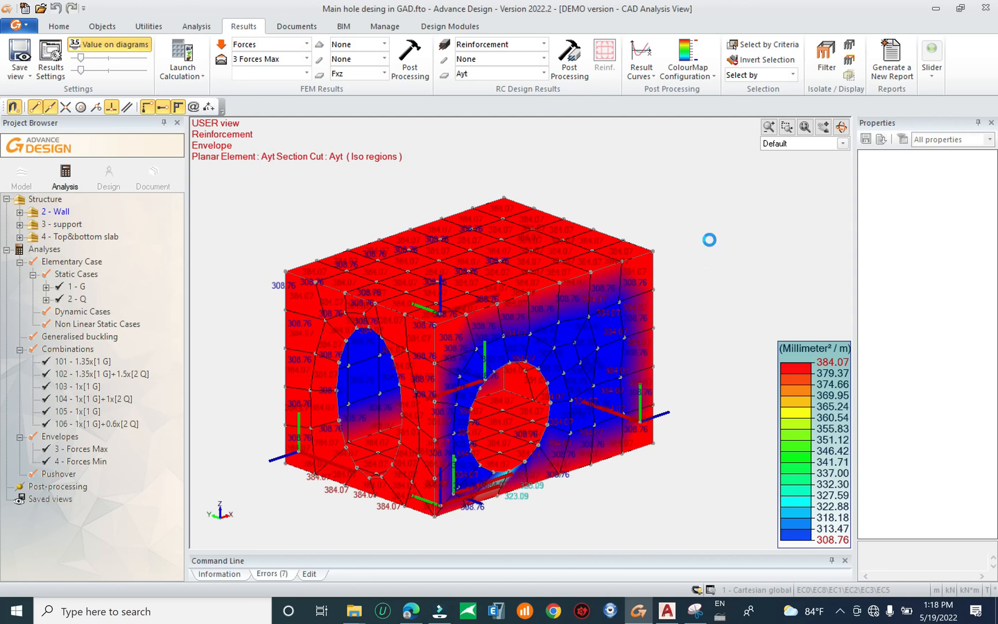
middle_click_drag(676, 323, 315, 392, "shift")
scroll(316, 390, "down", 2)
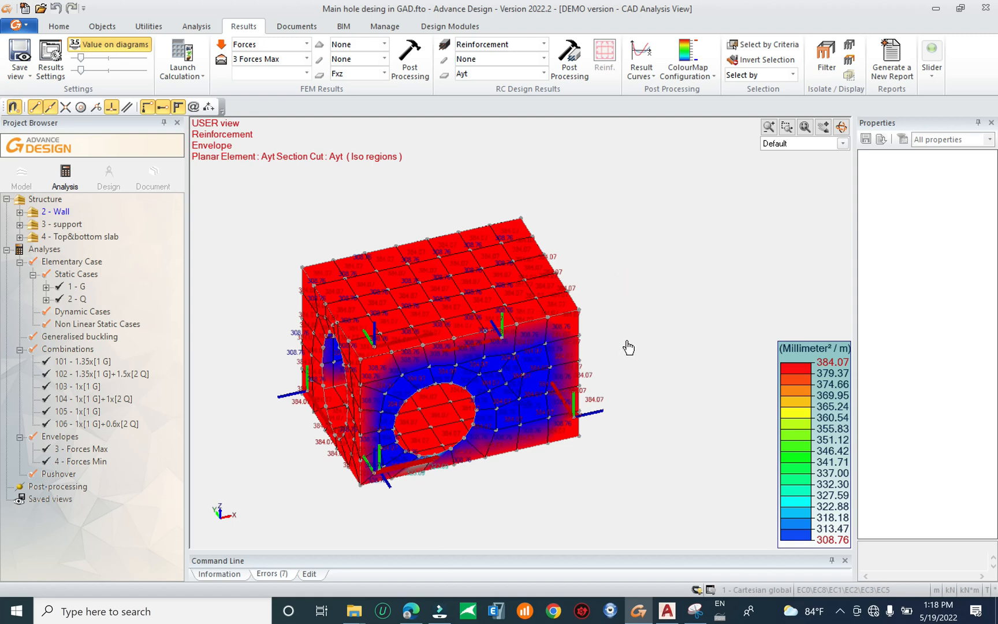
left_click_drag(606, 347, 624, 397)
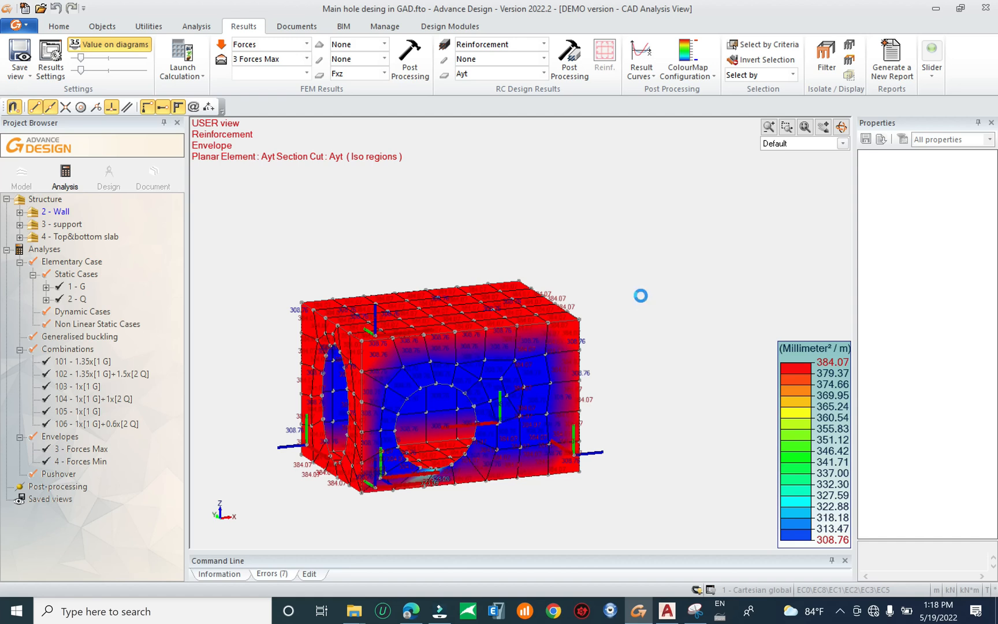
left_click(839, 611)
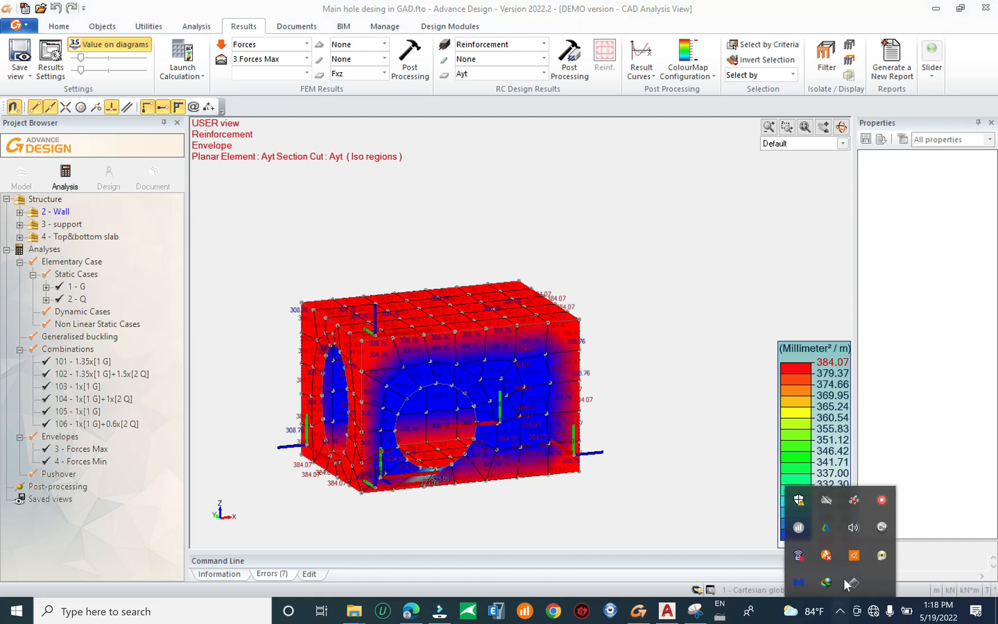
right_click(882, 499)
left_click(891, 529)
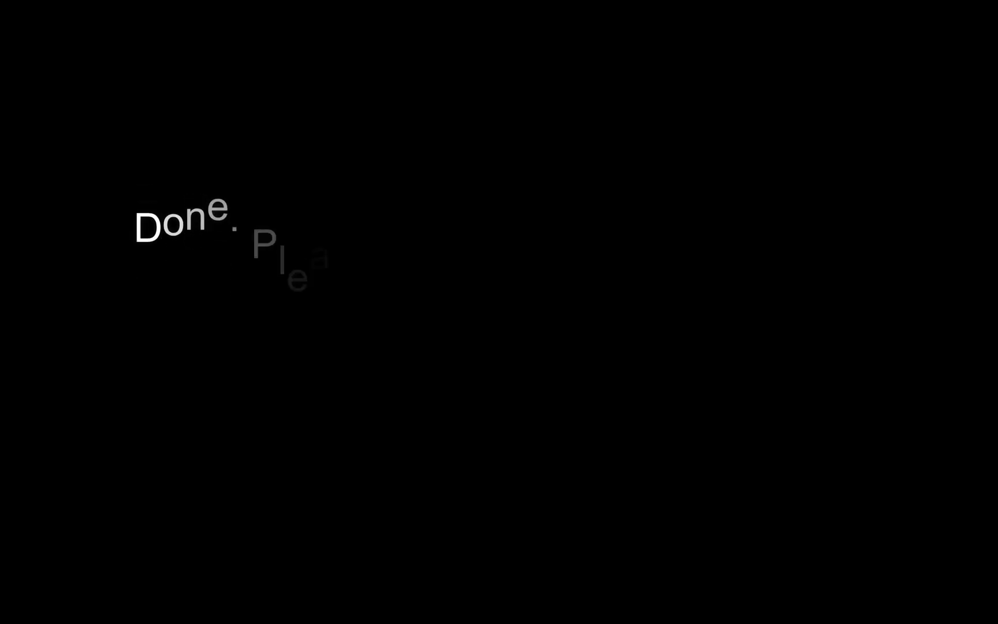